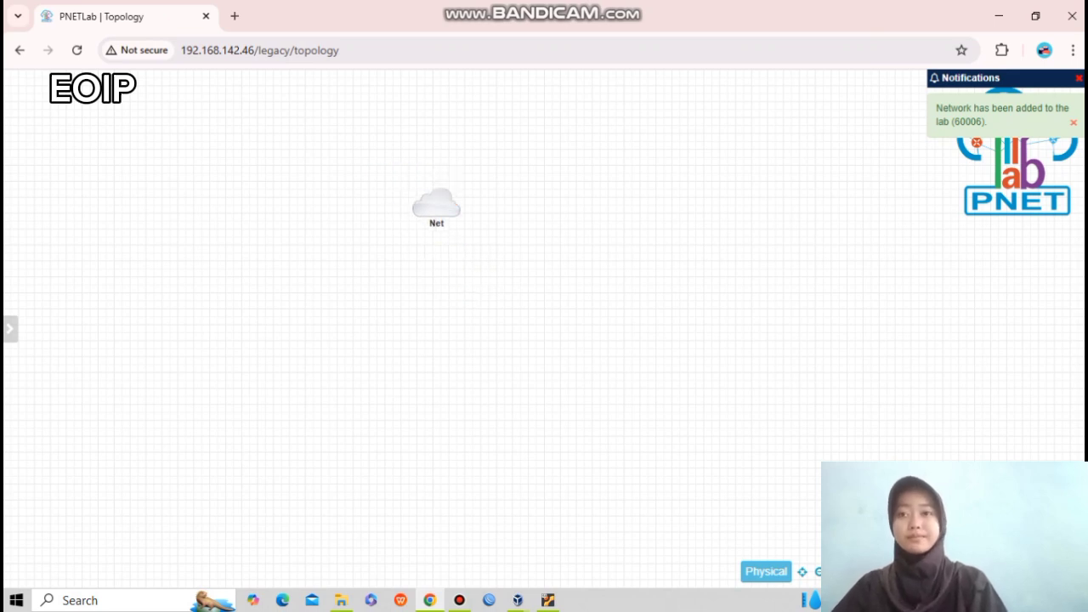
Add a MikroTik RouterOS node named 'Mikrotik 2' with its Qemu options emptied, and save it.
{"action": "right_click", "coordinate": [228, 283]}
{"action": "left_click", "coordinate": [280, 315]}
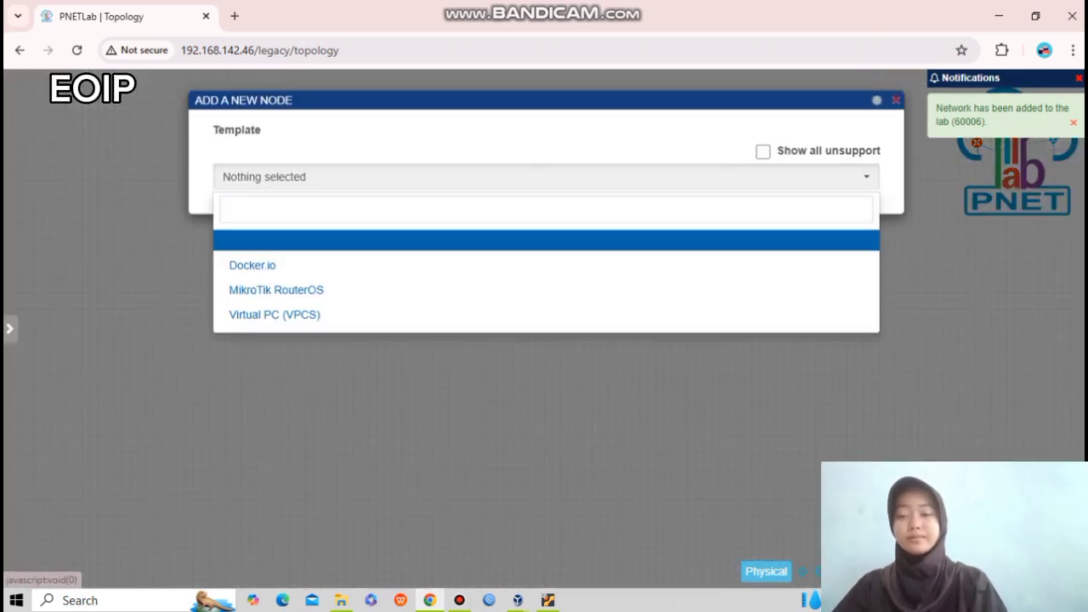
{"action": "left_click", "coordinate": [277, 290]}
{"action": "left_click", "coordinate": [280, 298]}
{"action": "type", "text": "2"}
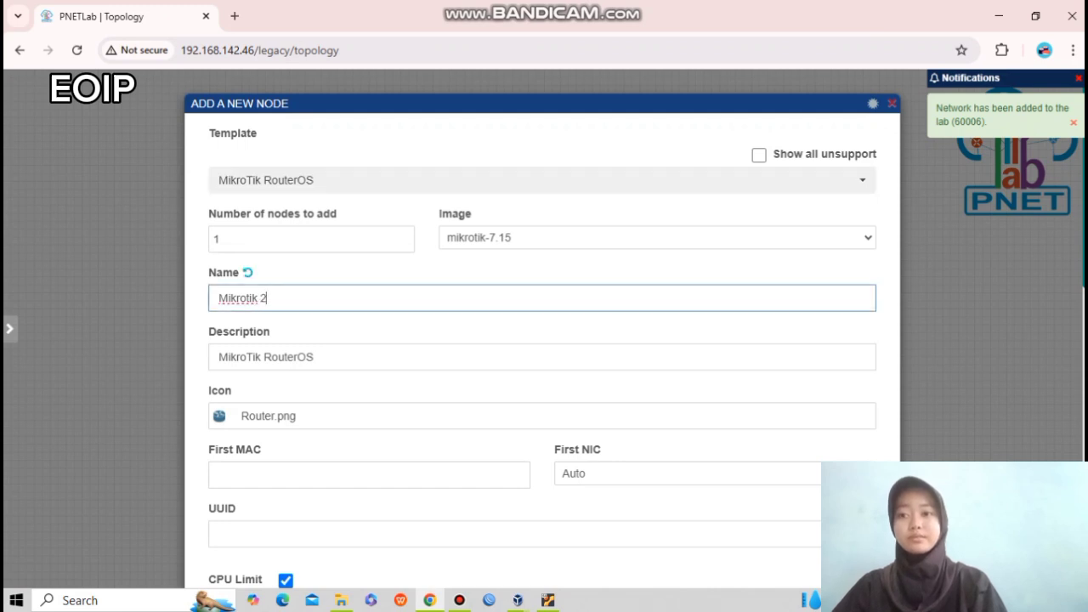
{"action": "scroll", "coordinate": [544, 340], "scroll_direction": "down", "scroll_amount": 8}
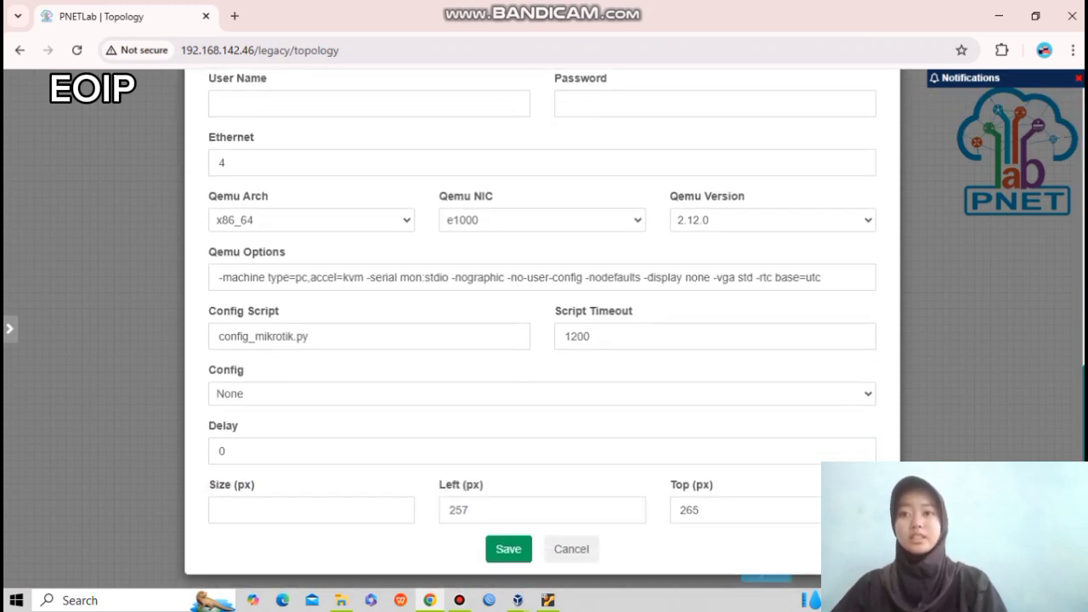
{"action": "left_click", "coordinate": [220, 278]}
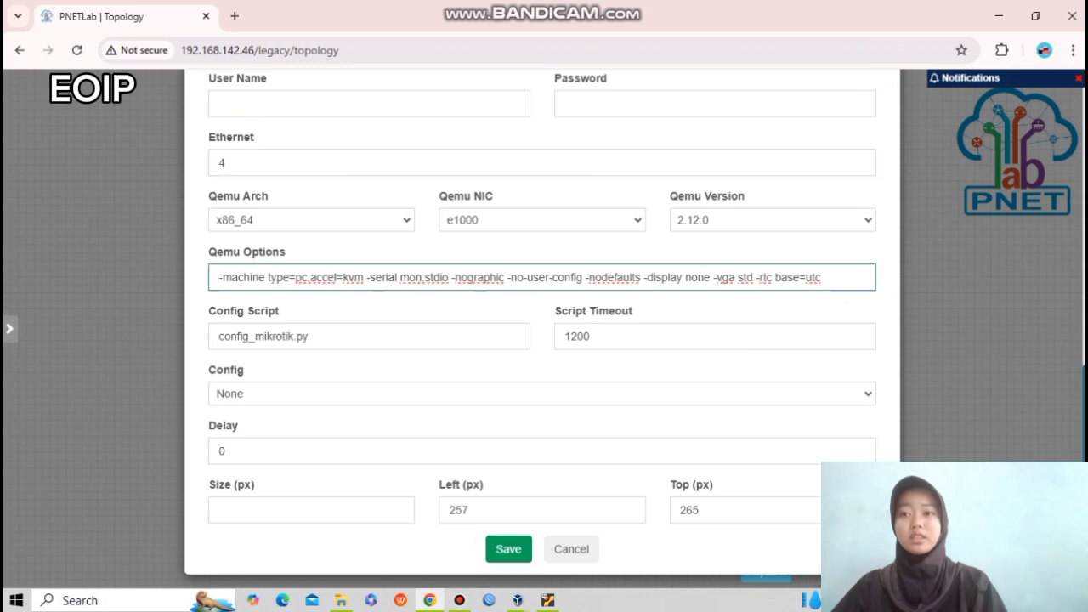
{"action": "key", "text": "ctrl+a"}
{"action": "key", "text": "BackSpace"}
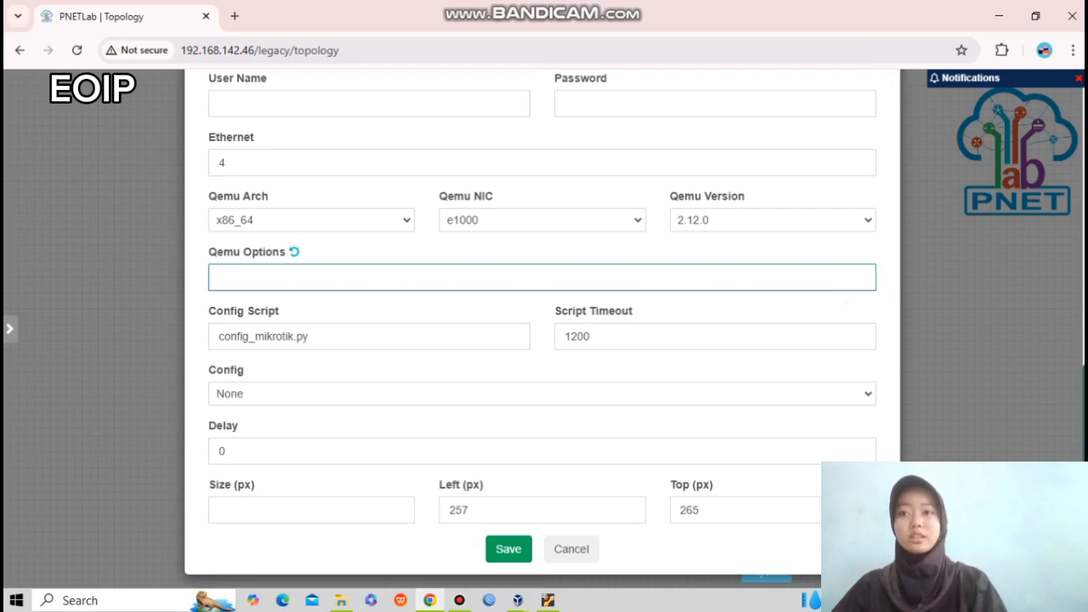
{"action": "left_click", "coordinate": [508, 549]}
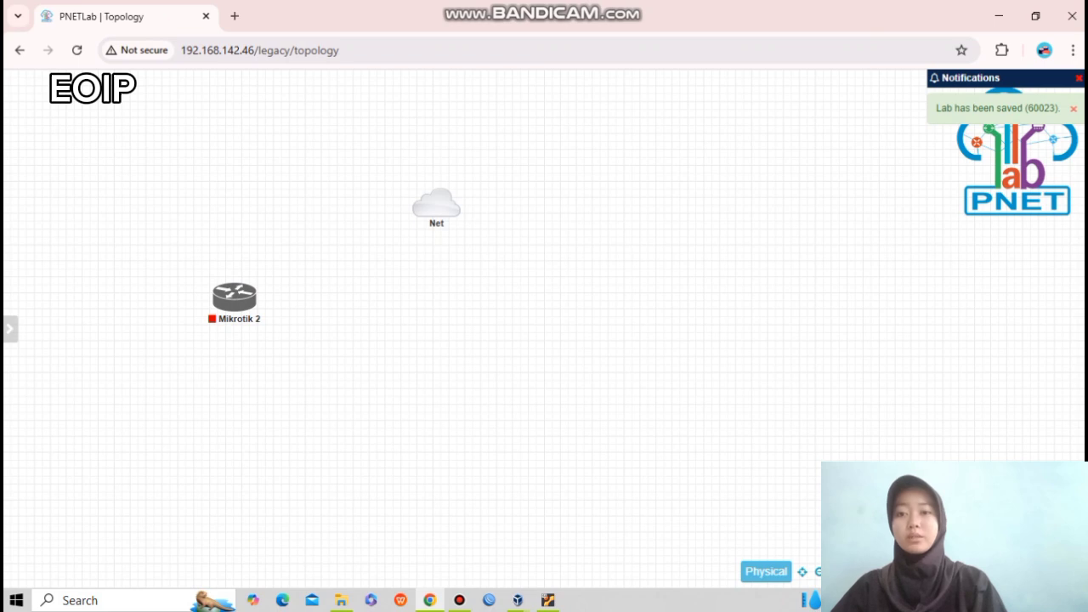
Add another MikroTik RouterOS node and name it 'Mikrotik 2'.
{"action": "right_click", "coordinate": [527, 324]}
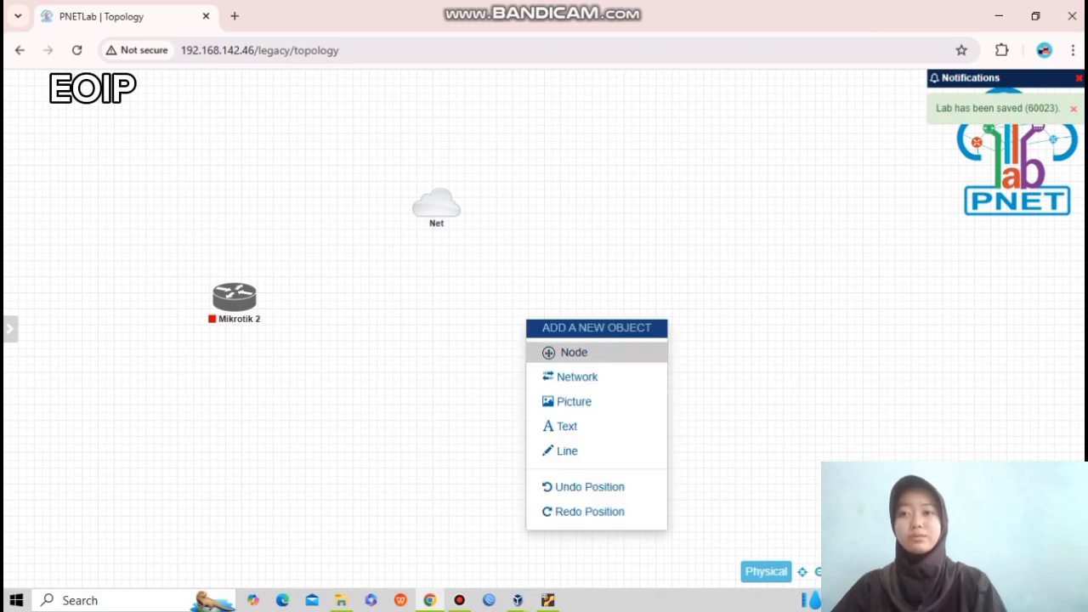
{"action": "left_click", "coordinate": [568, 352]}
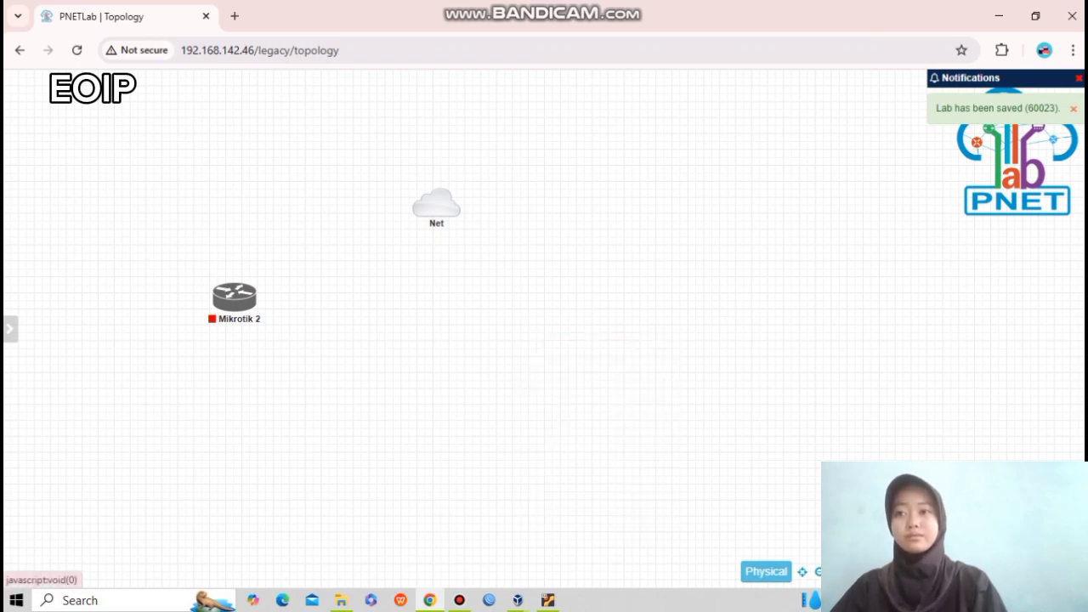
{"action": "key", "text": "Escape"}
{"action": "right_click", "coordinate": [542, 277]}
{"action": "left_click", "coordinate": [587, 310]}
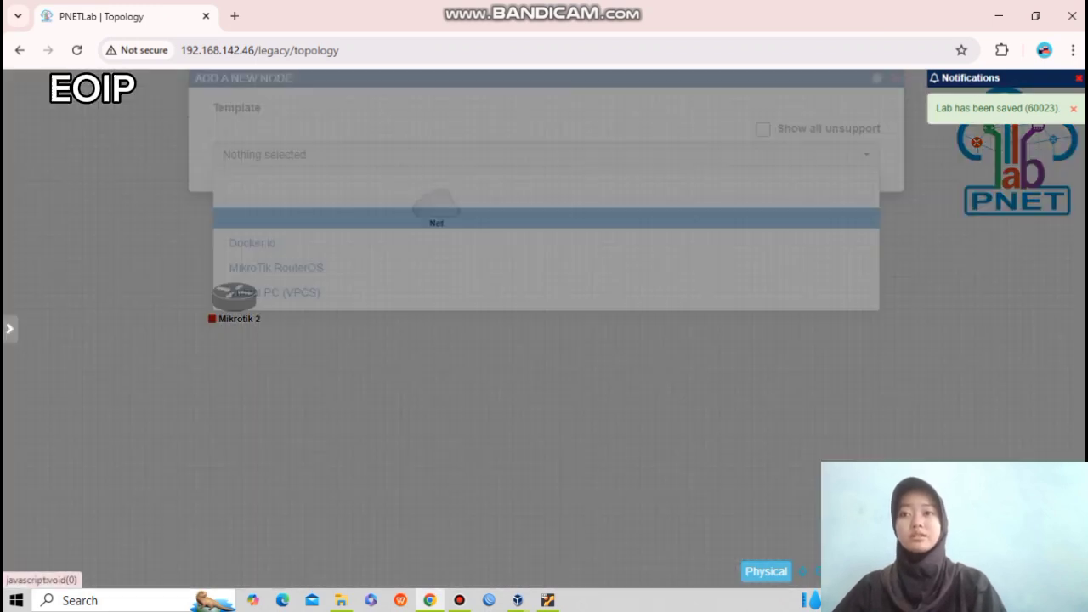
{"action": "left_click", "coordinate": [276, 293]}
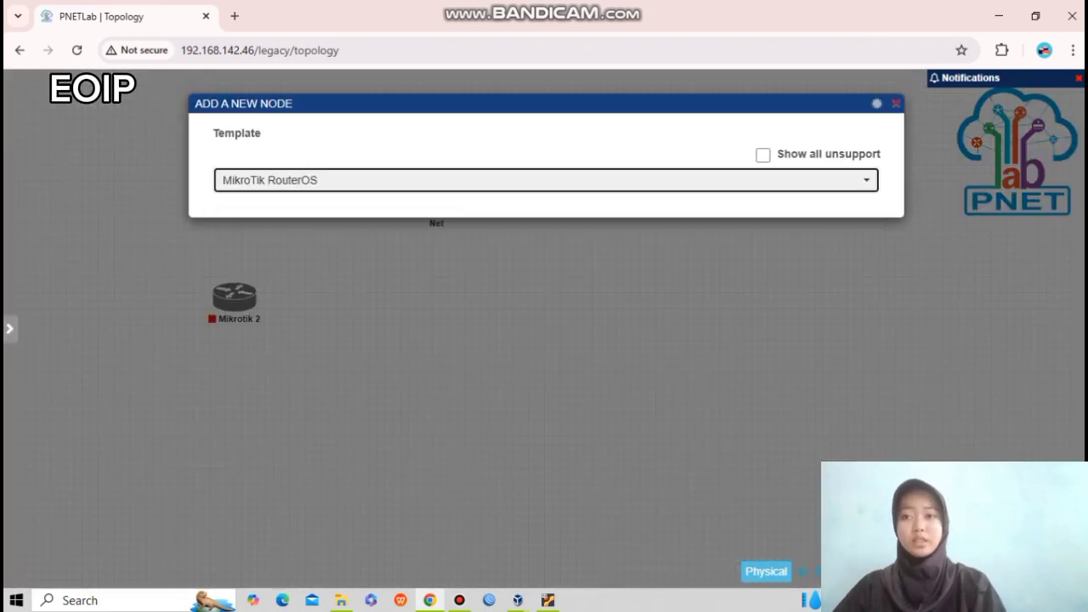
{"action": "left_click", "coordinate": [277, 298]}
{"action": "type", "text": "2"}
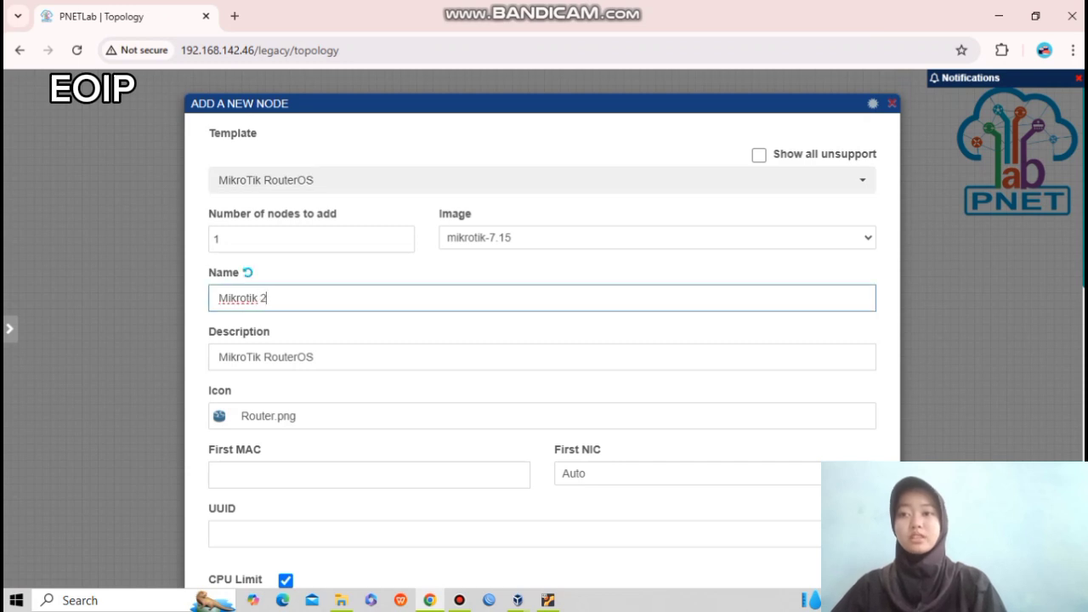
Select the new node's Qemu options text and save the second Mikrotik 2 node.
{"action": "scroll", "coordinate": [543, 340], "scroll_direction": "down", "scroll_amount": 5}
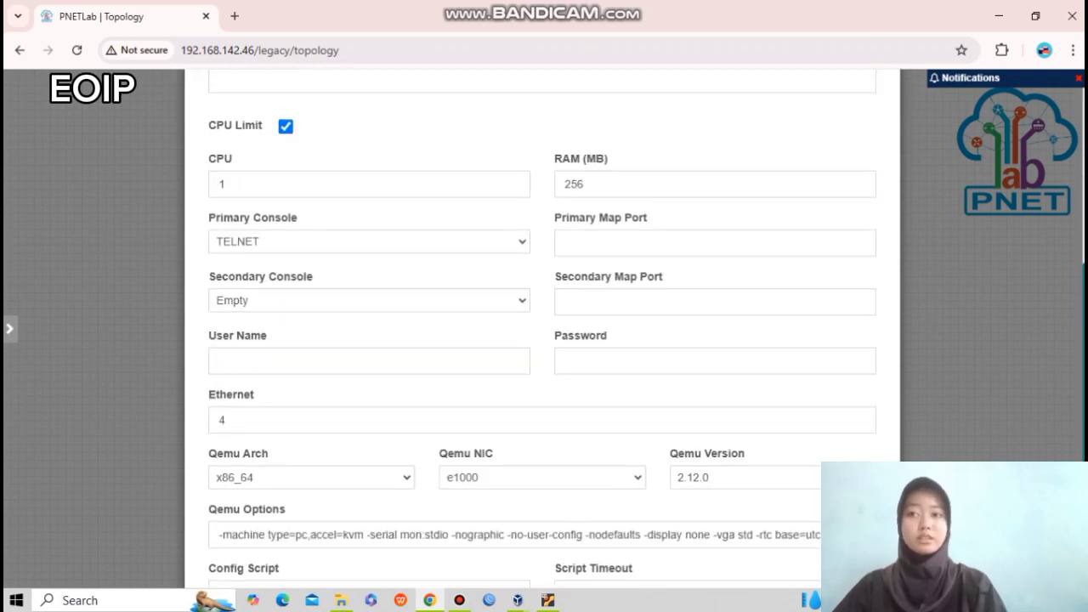
{"action": "scroll", "coordinate": [543, 340], "scroll_direction": "down", "scroll_amount": 2}
{"action": "left_click", "coordinate": [220, 332]}
{"action": "key", "text": "ctrl+a"}
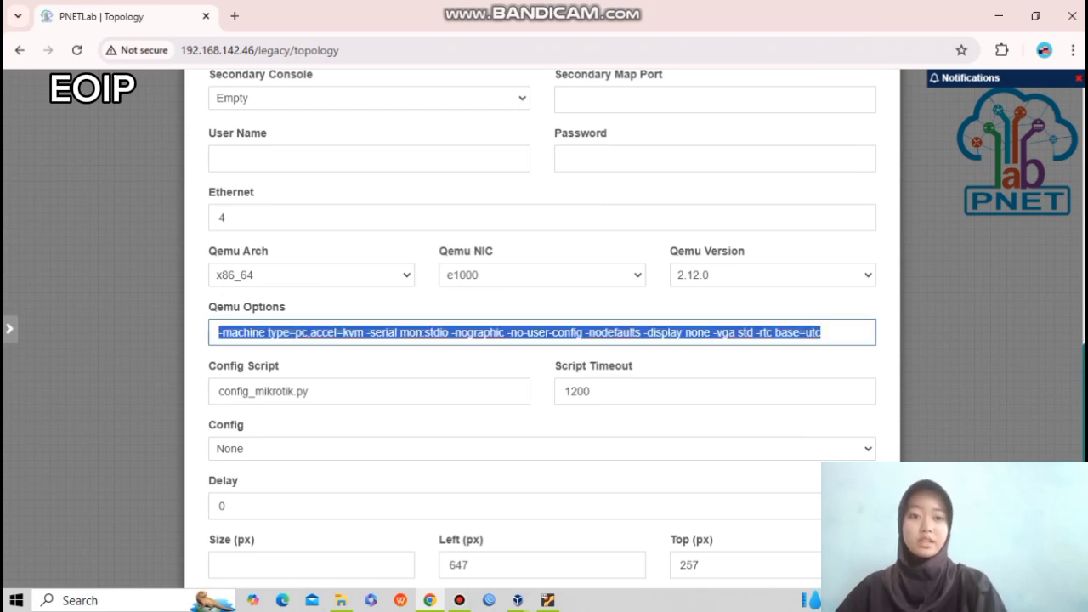
{"action": "scroll", "coordinate": [543, 340], "scroll_direction": "down", "scroll_amount": 1}
{"action": "left_click", "coordinate": [508, 538]}
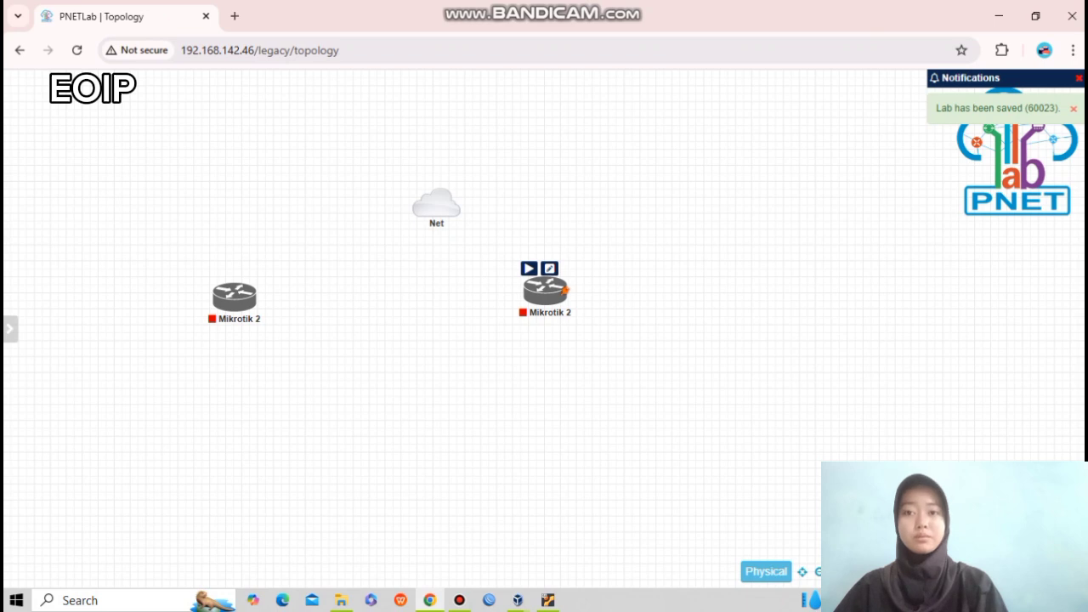
Arrange both Mikrotik 2 routers beneath the Net cloud and start them.
{"action": "left_click_drag", "start_coordinate": [545, 290], "coordinate": [546, 318]}
{"action": "left_click_drag", "start_coordinate": [234, 295], "coordinate": [328, 331]}
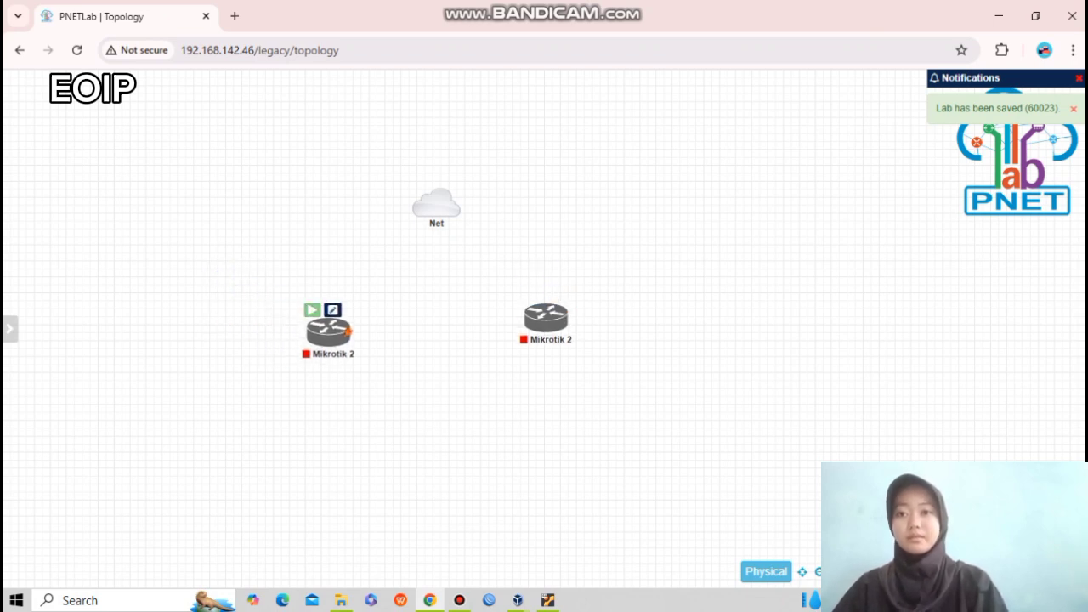
{"action": "left_click", "coordinate": [312, 310]}
{"action": "left_click", "coordinate": [530, 296]}
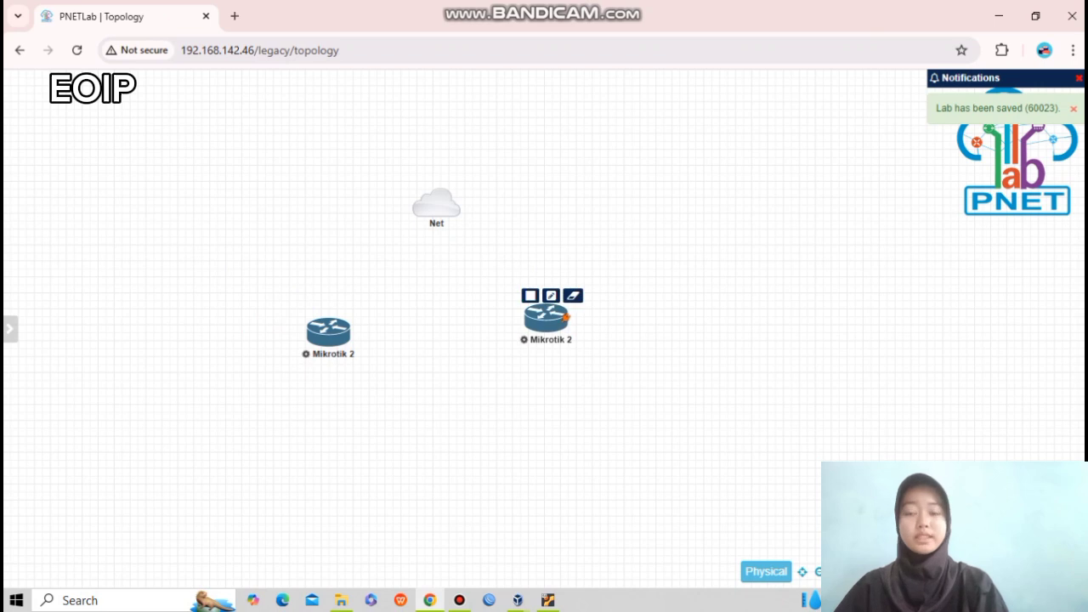
{"action": "left_click_drag", "start_coordinate": [546, 318], "coordinate": [556, 333]}
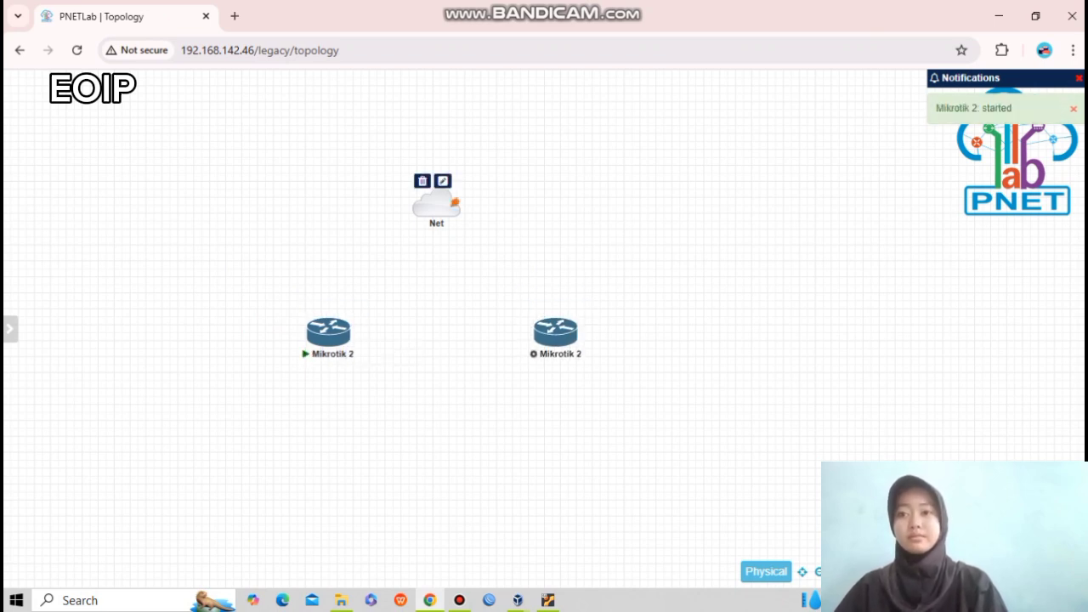
Connect the Net cloud to each router's eth1 interface.
{"action": "left_click_drag", "start_coordinate": [456, 203], "coordinate": [328, 333]}
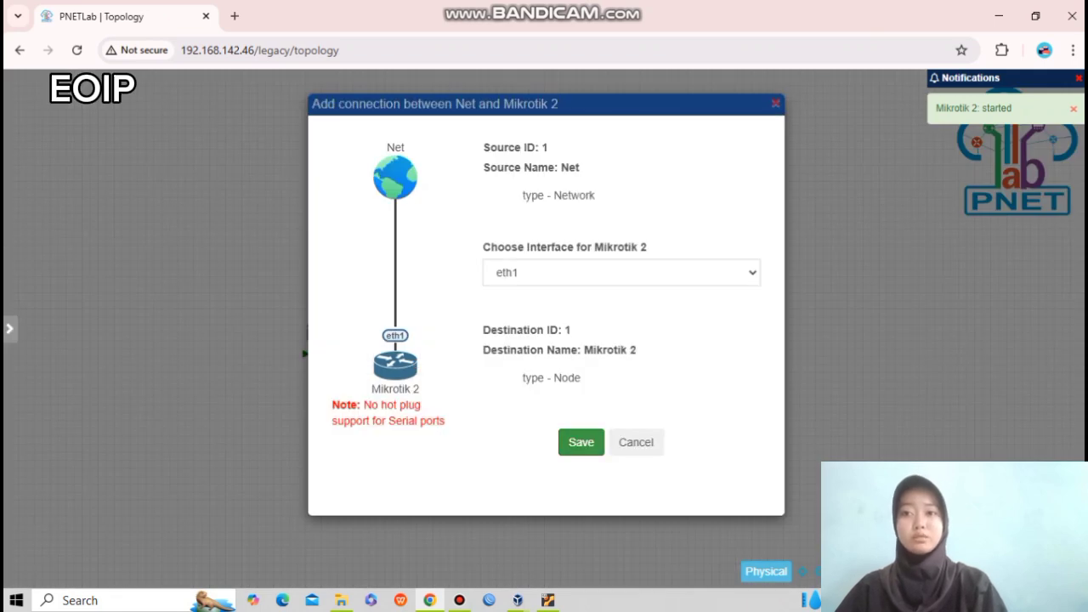
{"action": "left_click", "coordinate": [581, 442]}
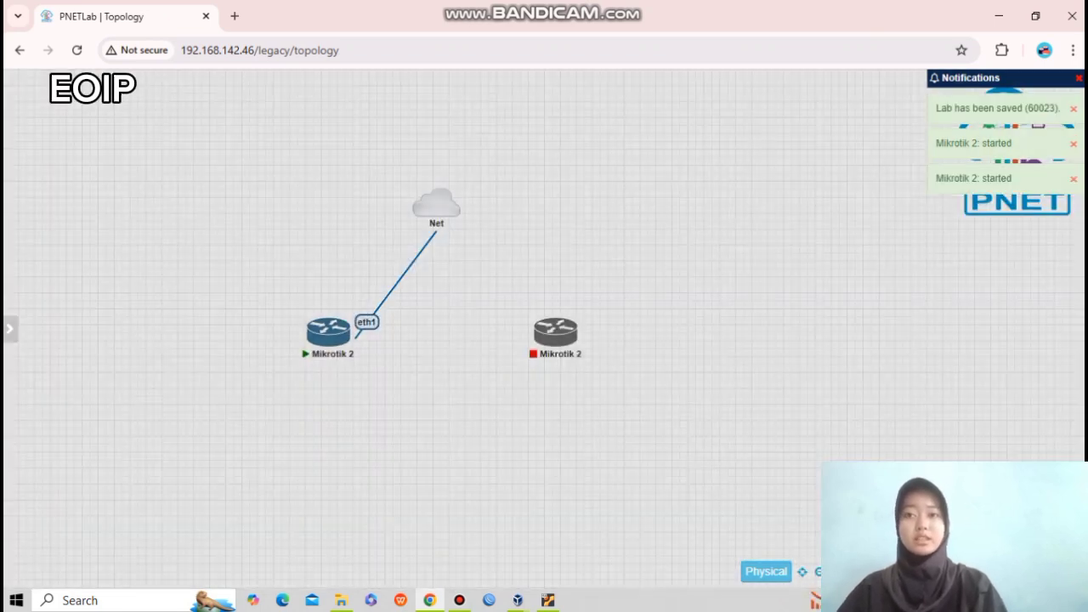
{"action": "left_click_drag", "start_coordinate": [456, 202], "coordinate": [555, 327]}
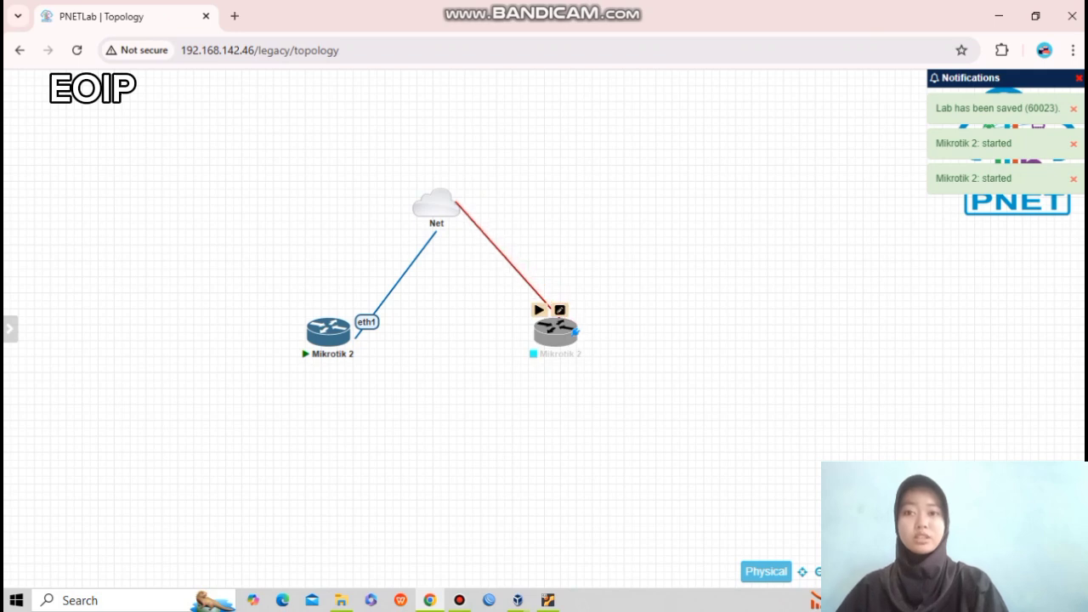
{"action": "left_click", "coordinate": [581, 411]}
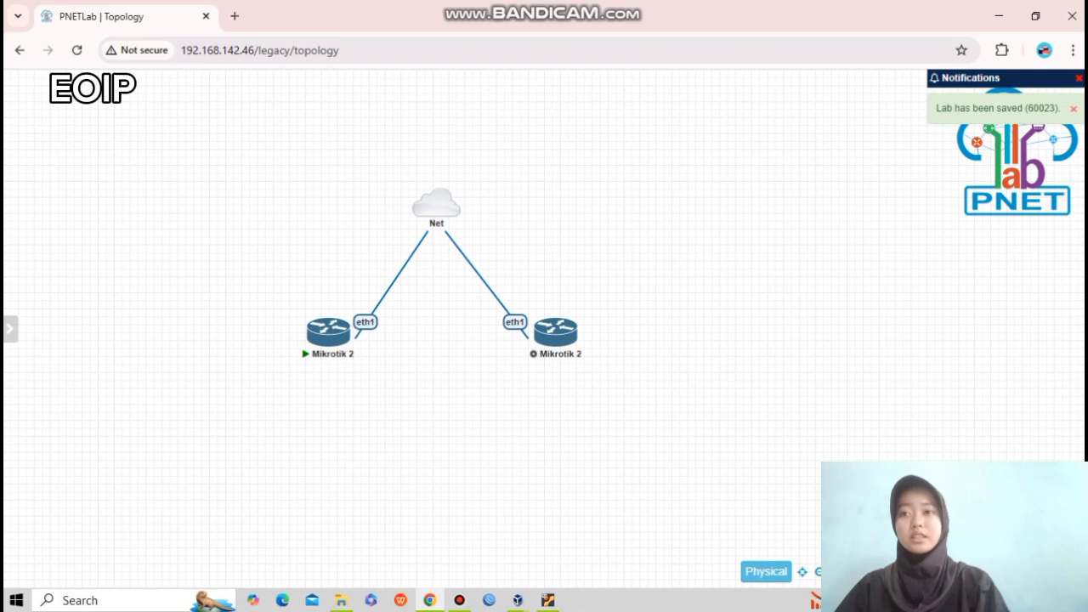
Add a node named 'VPC 1' and place it under the left router.
{"action": "right_click", "coordinate": [458, 353]}
{"action": "left_click", "coordinate": [502, 385]}
{"action": "left_click", "coordinate": [246, 299]}
{"action": "type", "text": "2"}
{"action": "key", "text": "BackSpace"}
{"action": "type", "text": "1"}
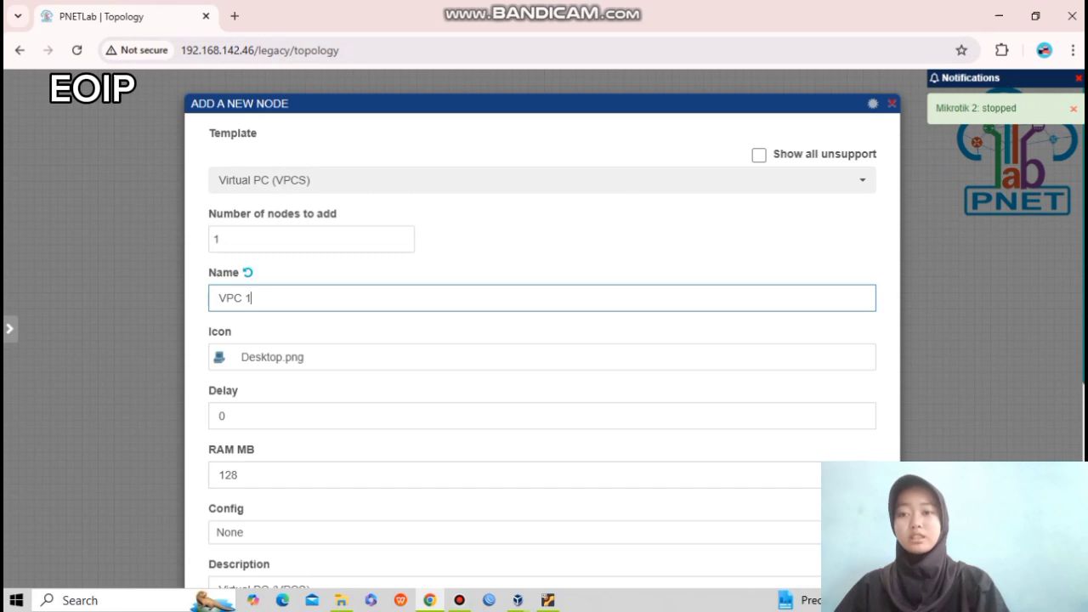
{"action": "scroll", "coordinate": [543, 341], "scroll_direction": "down", "scroll_amount": 4}
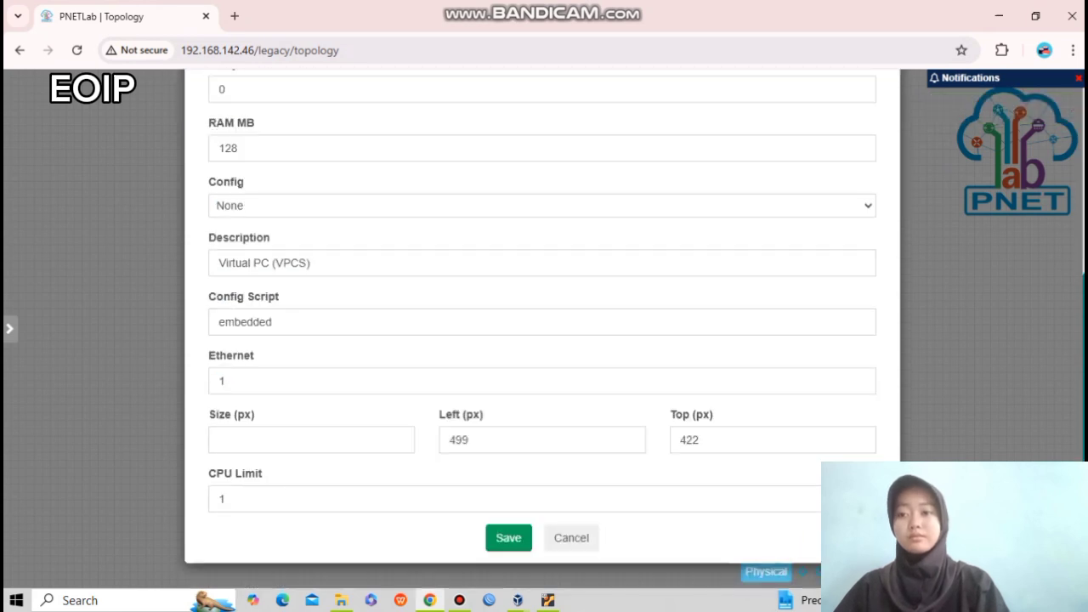
{"action": "left_click", "coordinate": [508, 538]}
{"action": "left_click_drag", "start_coordinate": [424, 425], "coordinate": [320, 463]}
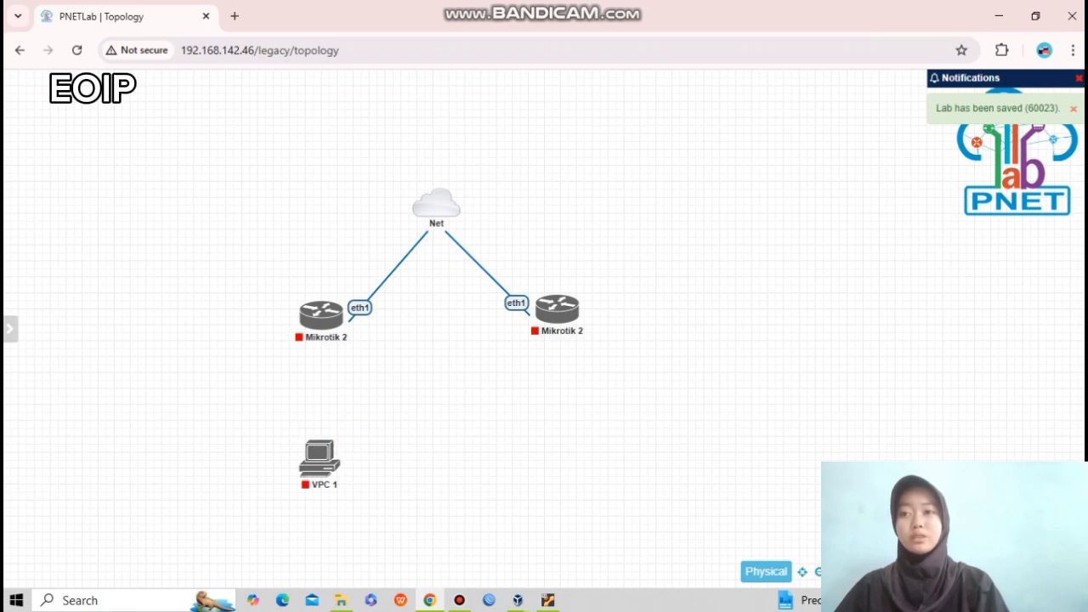
Add VPC 2 from the Virtual PC (VPCS) template.
{"action": "right_click", "coordinate": [511, 374]}
{"action": "left_click", "coordinate": [555, 406]}
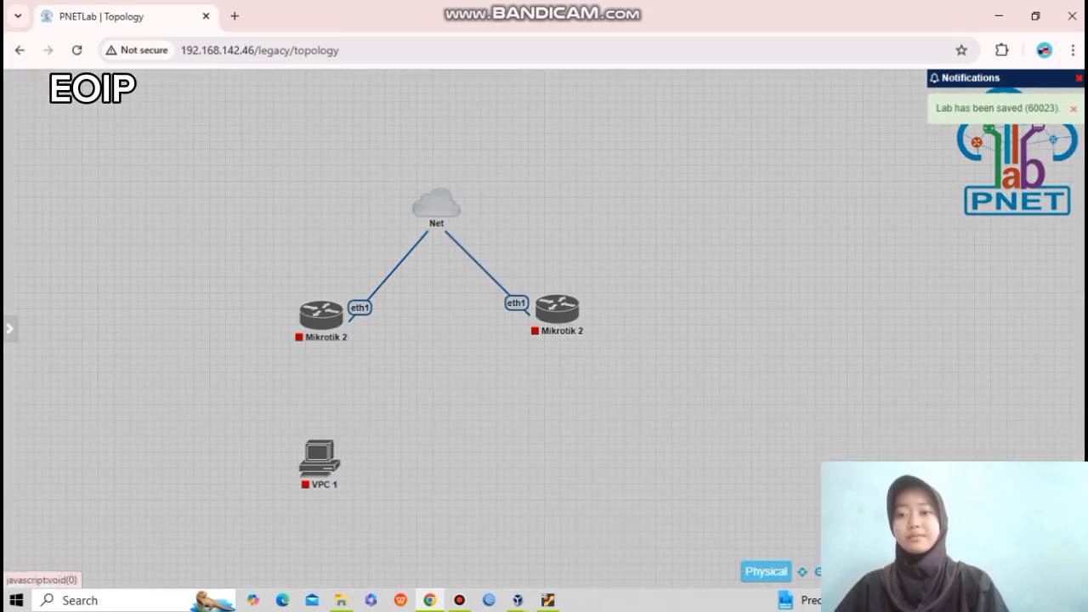
{"action": "left_click", "coordinate": [274, 317]}
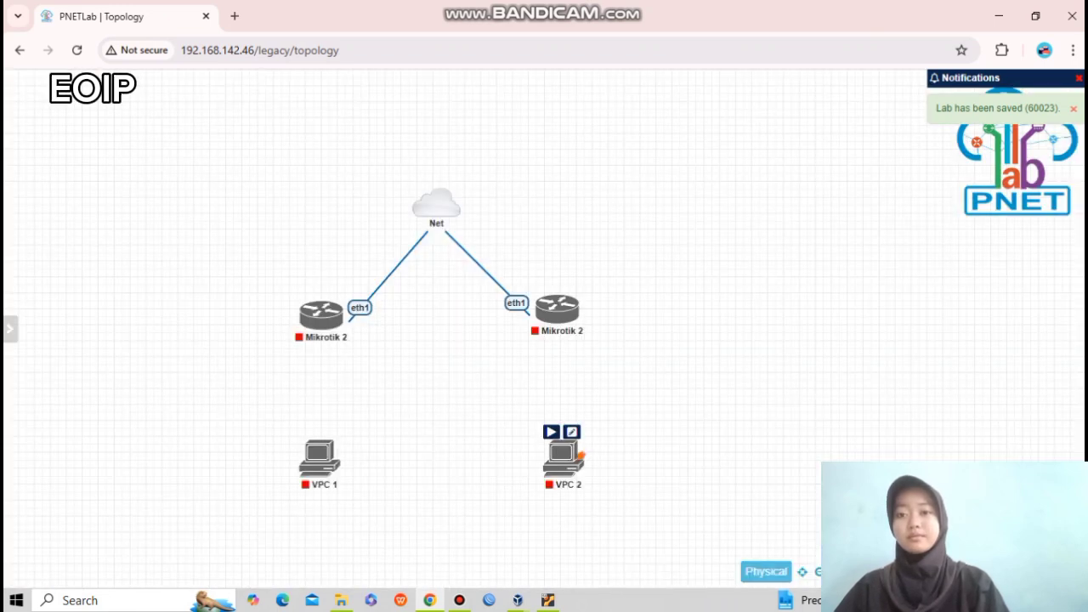
Link each router's eth2 to the eth0 of its VPC.
{"action": "left_click_drag", "start_coordinate": [342, 314], "coordinate": [337, 458]}
{"action": "left_click", "coordinate": [581, 494]}
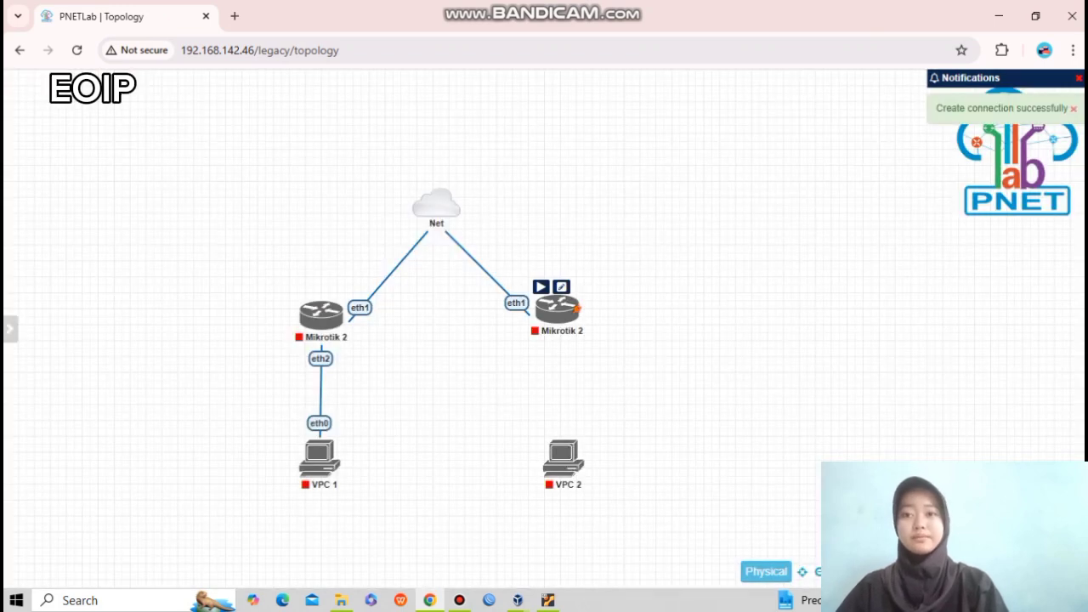
{"action": "left_click_drag", "start_coordinate": [581, 305], "coordinate": [563, 463]}
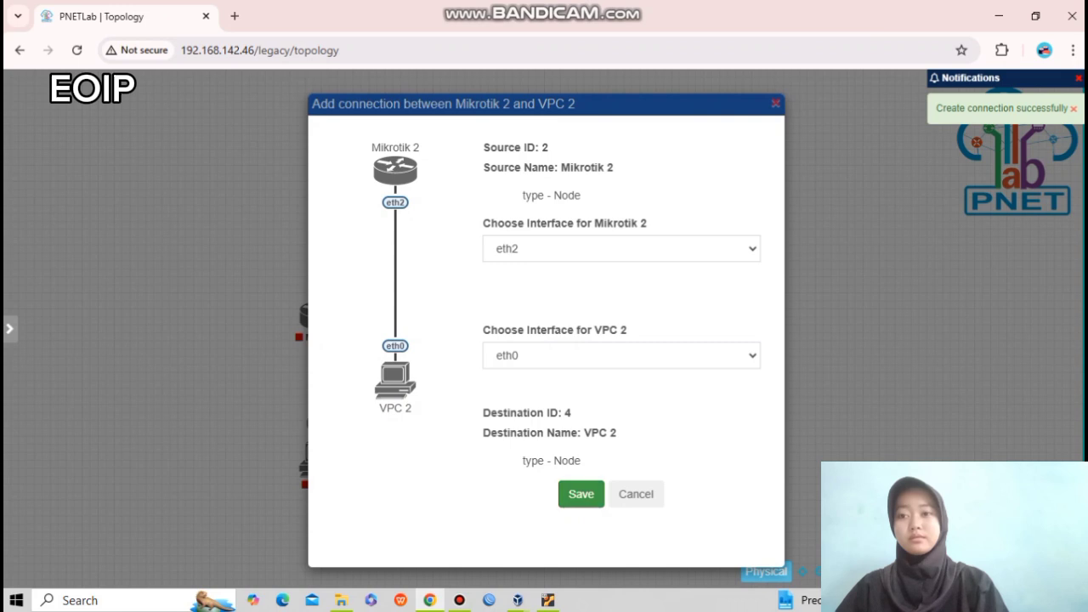
{"action": "left_click", "coordinate": [581, 494]}
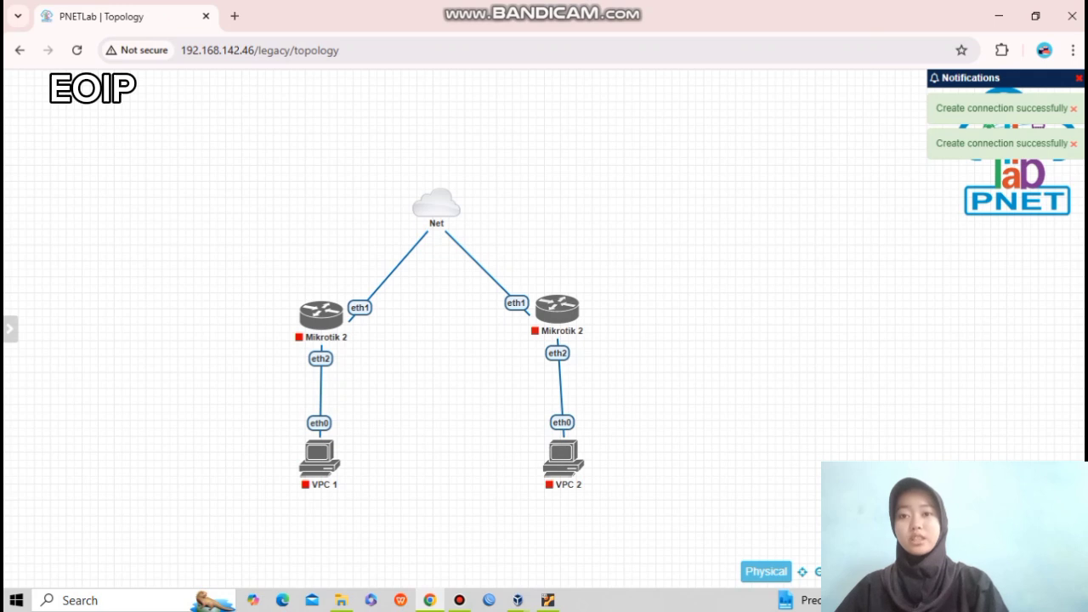
{"action": "mouse_move", "coordinate": [574, 308]}
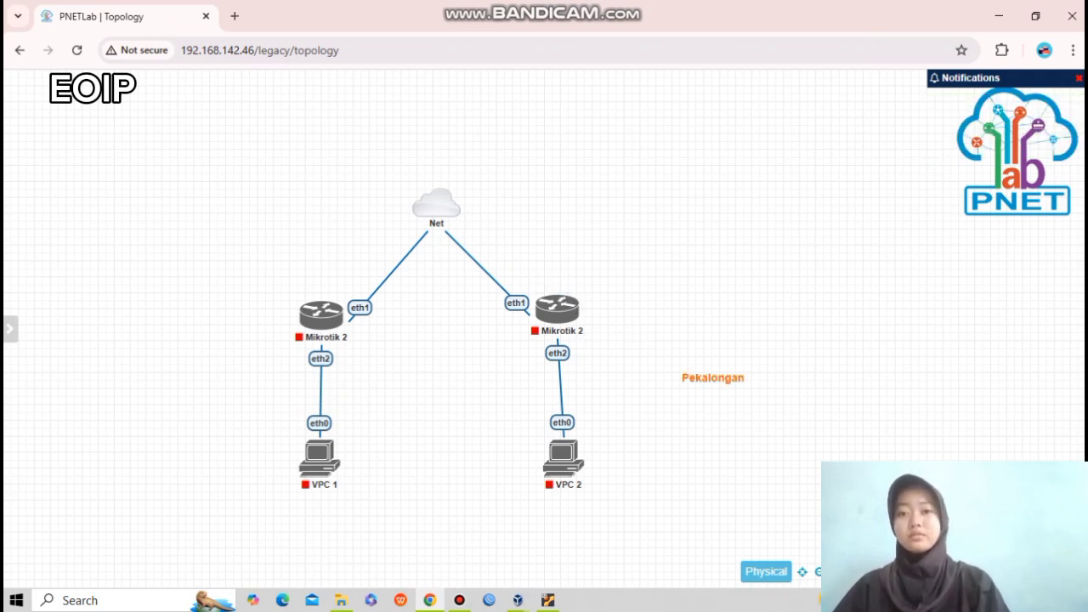
Duplicate the Pekalongan label and rename the copy to 'Bandung'.
{"action": "right_click", "coordinate": [724, 380]}
{"action": "left_click", "coordinate": [773, 412]}
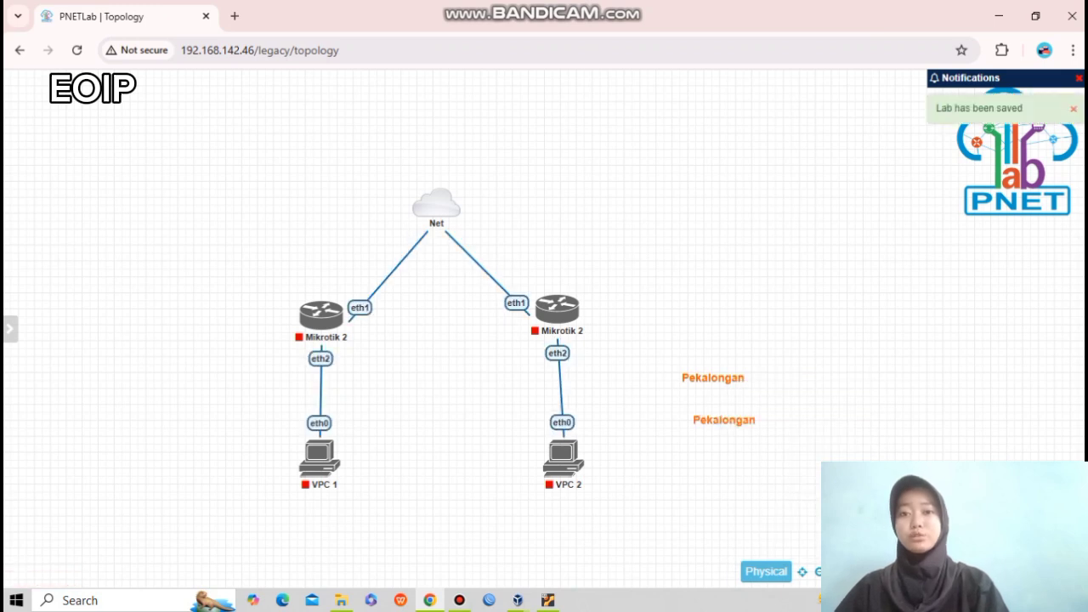
{"action": "double_click", "coordinate": [724, 421]}
{"action": "key", "text": "BackSpace"}
{"action": "key", "text": "BackSpace"}
{"action": "key", "text": "BackSpace"}
{"action": "key", "text": "BackSpace"}
{"action": "key", "text": "BackSpace"}
{"action": "key", "text": "BackSpace"}
{"action": "key", "text": "BackSpace"}
{"action": "key", "text": "BackSpace"}
{"action": "key", "text": "BackSpace"}
{"action": "key", "text": "BackSpace"}
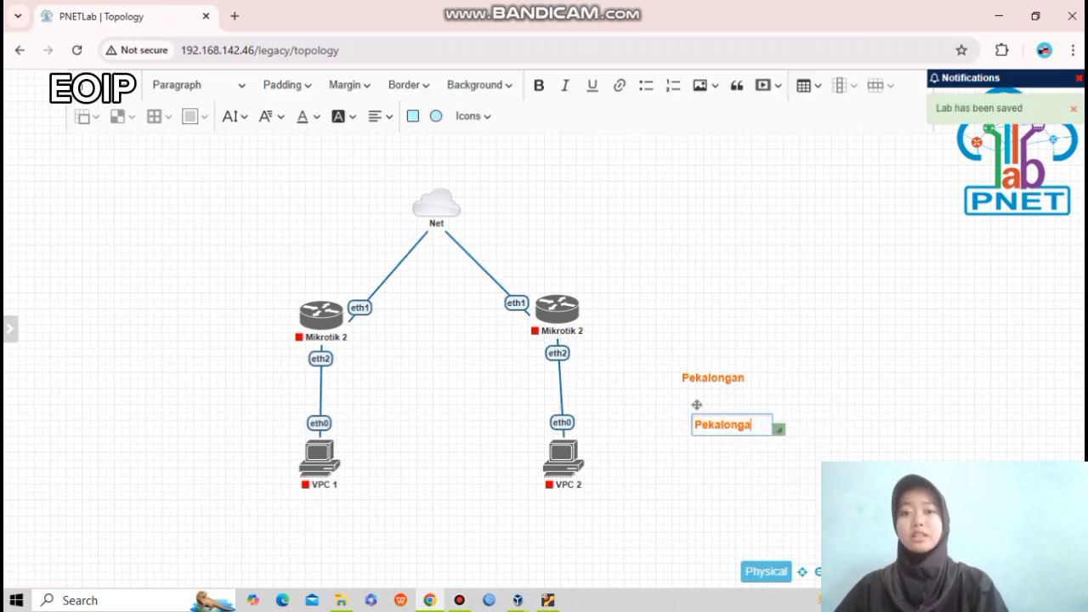
{"action": "type", "text": "B"}
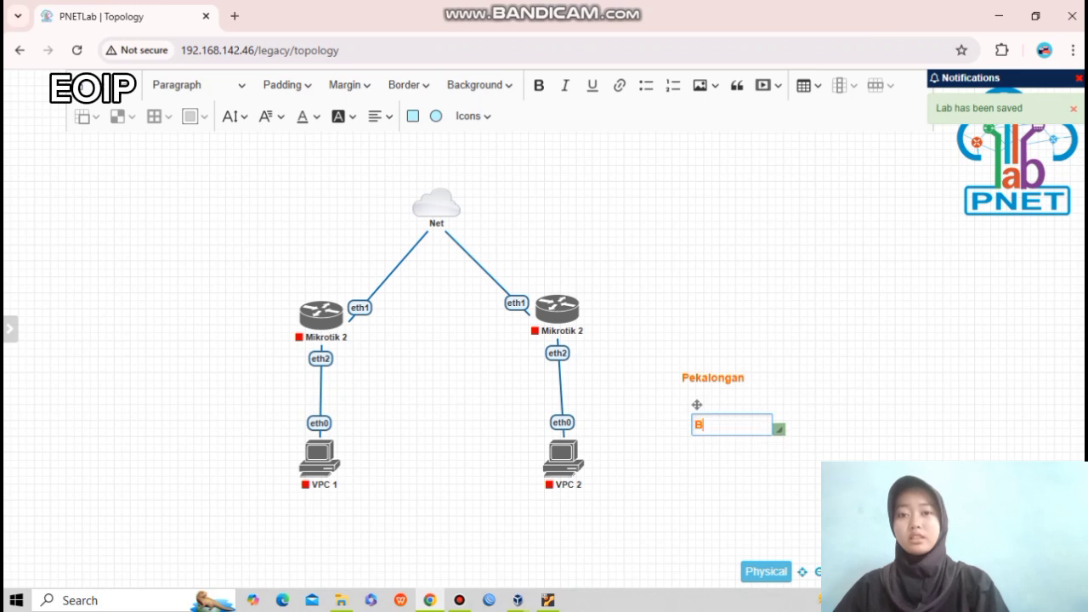
{"action": "type", "text": "andung"}
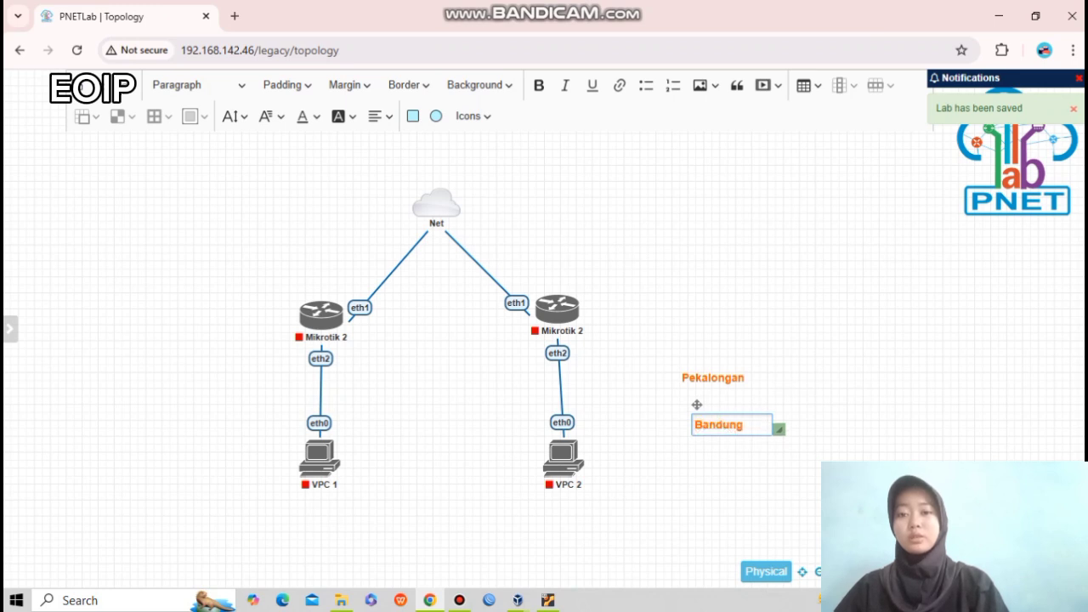
Place Pekalongan above the left router and Bandung above the right router.
{"action": "left_click_drag", "start_coordinate": [713, 378], "coordinate": [295, 283]}
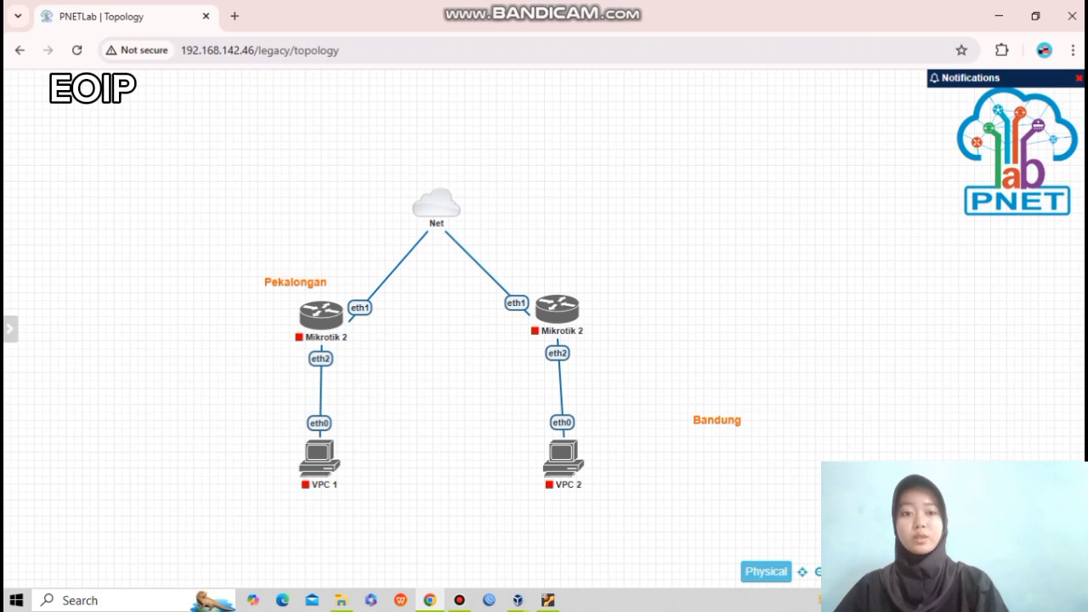
{"action": "left_click_drag", "start_coordinate": [717, 420], "coordinate": [553, 279]}
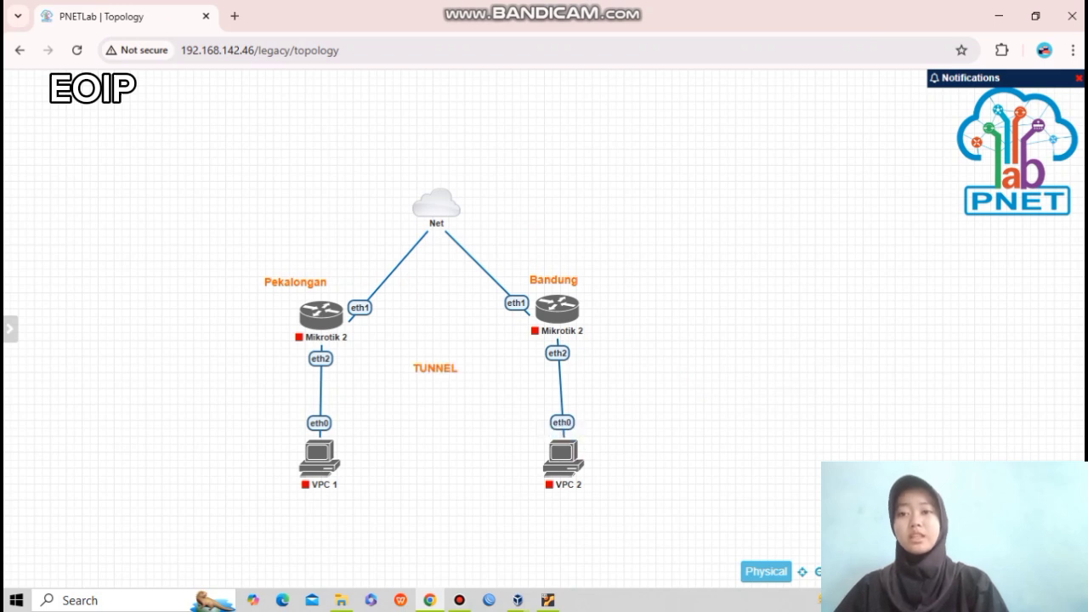
{"action": "left_click_drag", "start_coordinate": [345, 344], "coordinate": [511, 399]}
{"action": "left_click", "coordinate": [510, 399]}
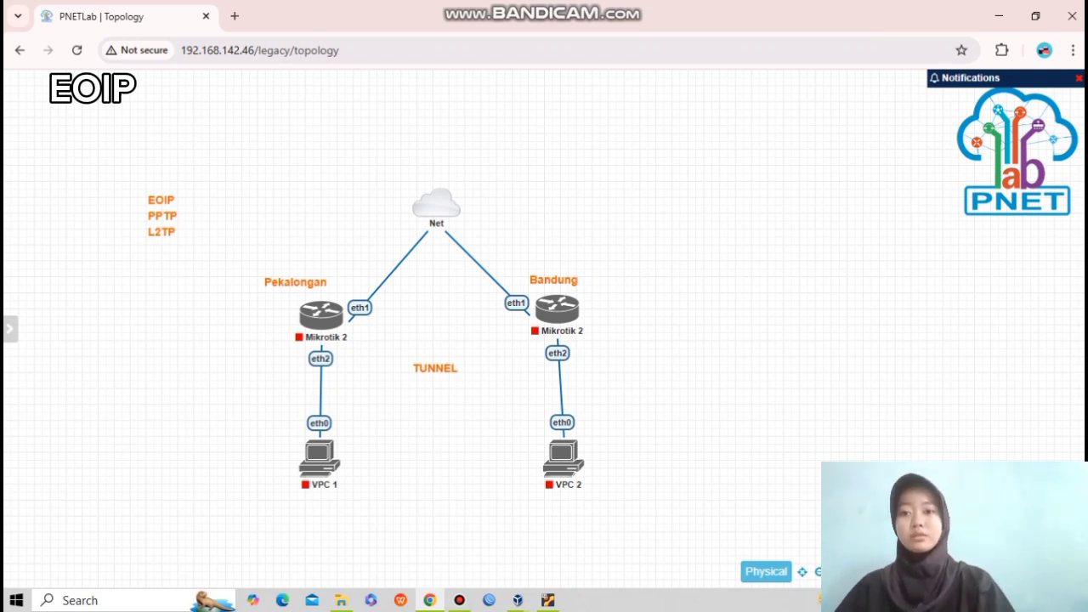
Start the Pekalongan and Bandung routers, then VPC 2 and VPC 1.
{"action": "left_click", "coordinate": [304, 292]}
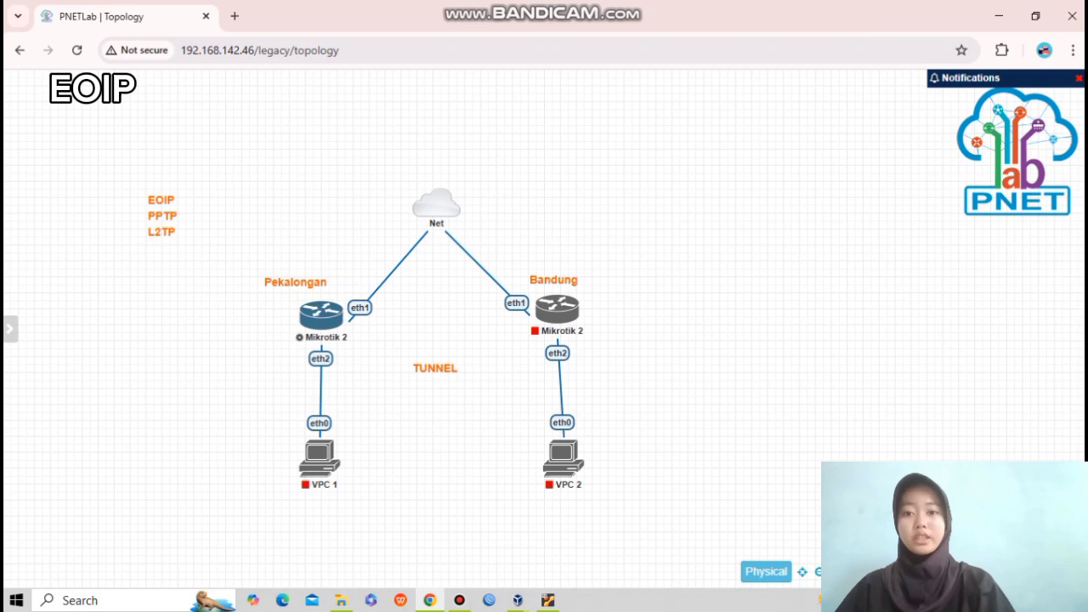
{"action": "left_click", "coordinate": [542, 287]}
{"action": "mouse_move", "coordinate": [563, 455]}
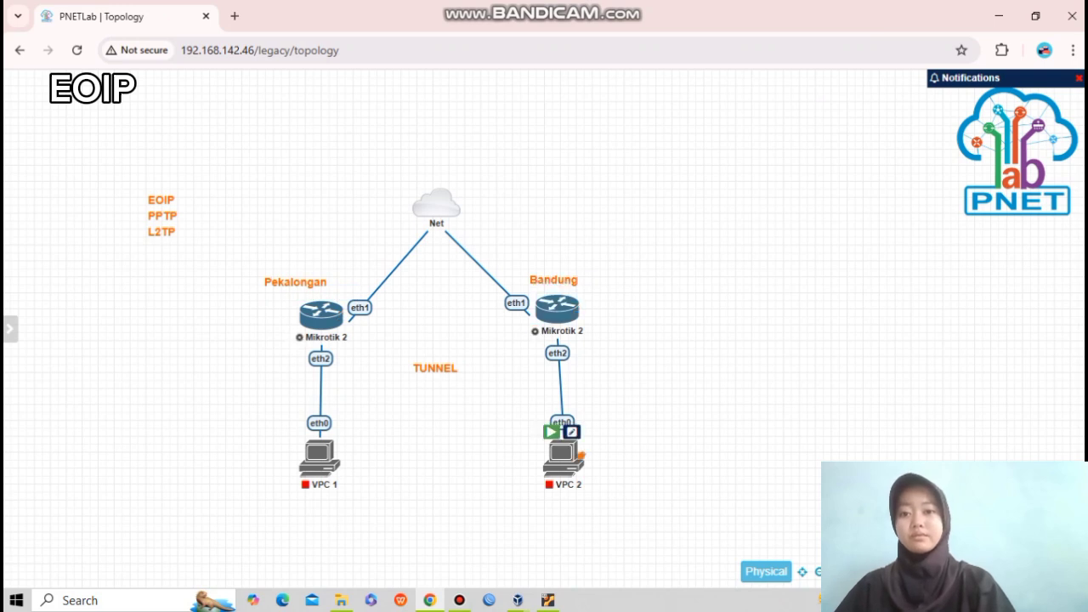
{"action": "left_click", "coordinate": [551, 432]}
{"action": "left_click", "coordinate": [306, 432]}
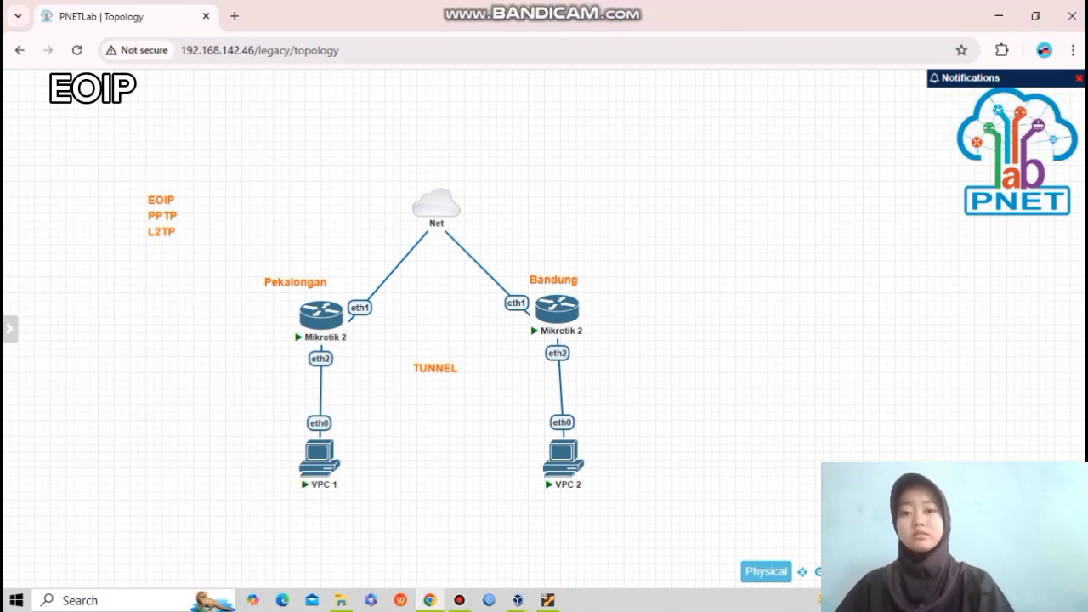
Add a '192.168.1.x' text note just below VPC 1.
{"action": "right_click", "coordinate": [251, 374]}
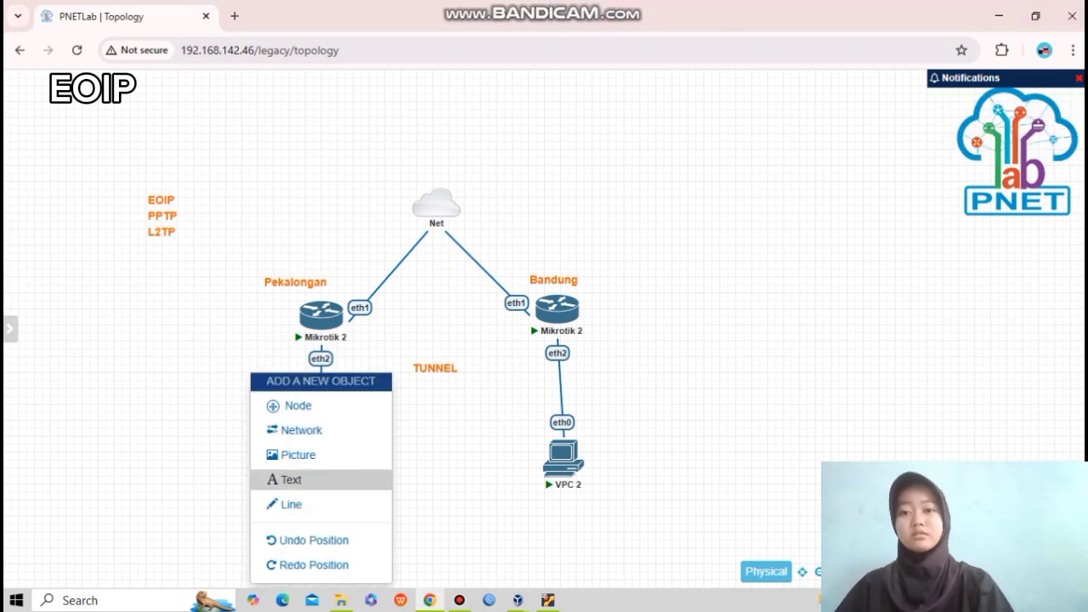
{"action": "left_click", "coordinate": [290, 480]}
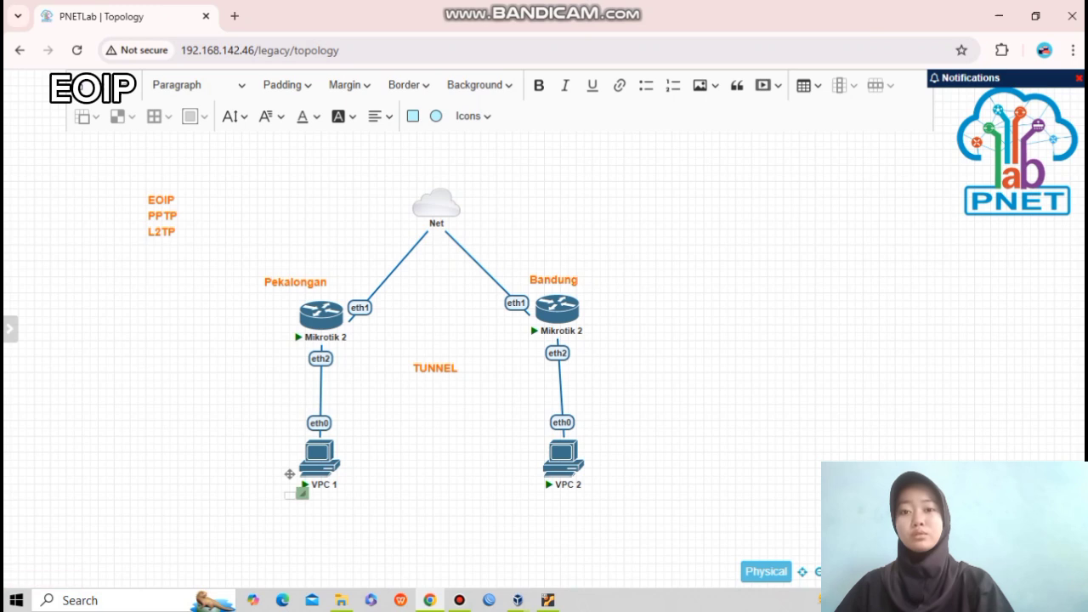
{"action": "left_click_drag", "start_coordinate": [303, 493], "coordinate": [369, 504]}
{"action": "left_click", "coordinate": [323, 501]}
{"action": "type", "text": "192.168.1X"}
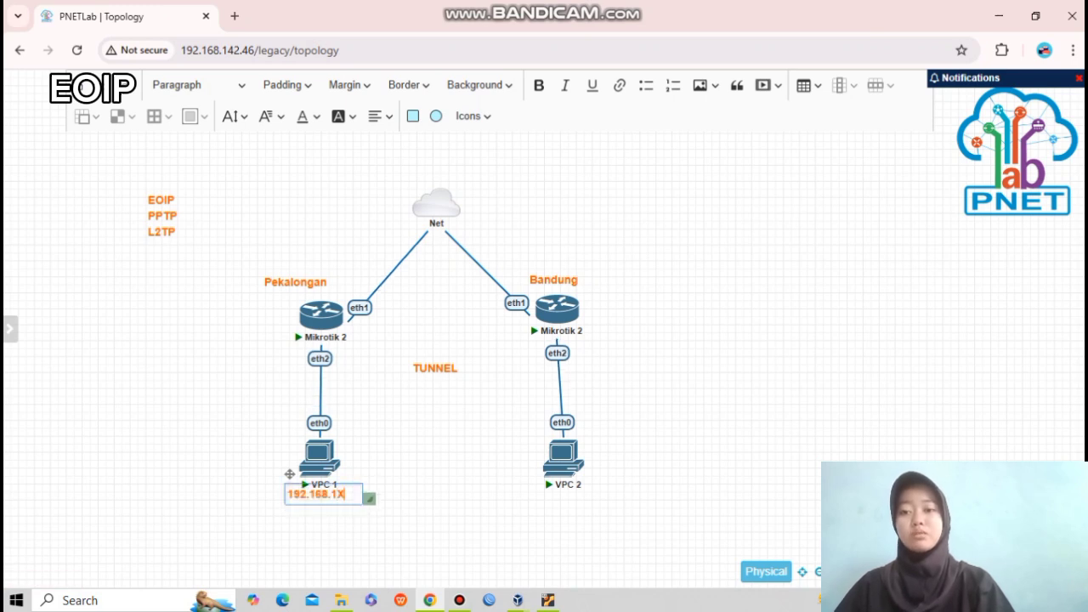
{"action": "key", "text": "BackSpace"}
{"action": "type", "text": ".x"}
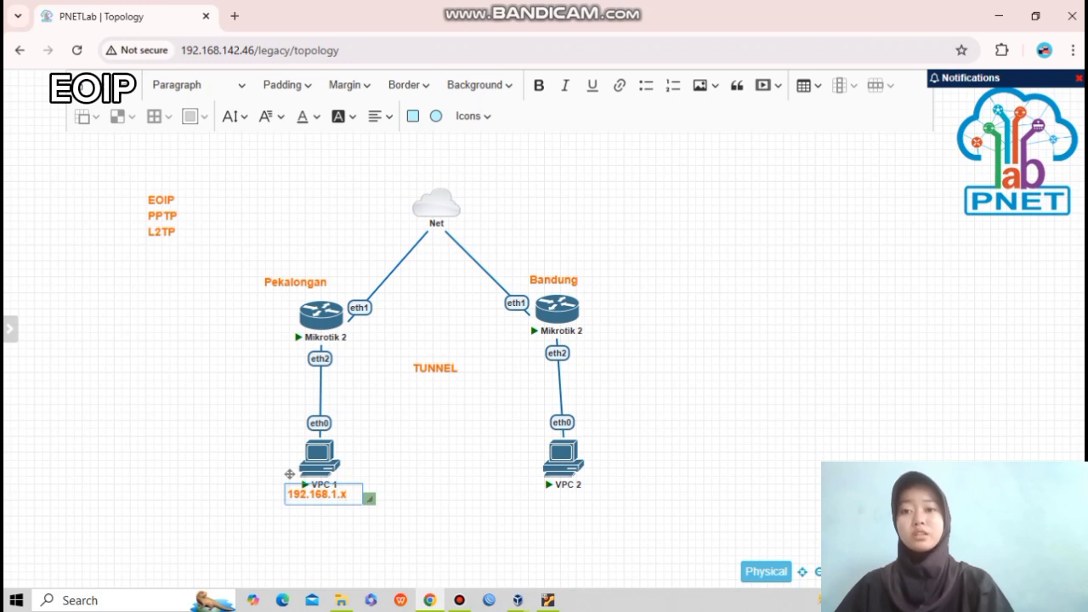
{"action": "left_click", "coordinate": [408, 502]}
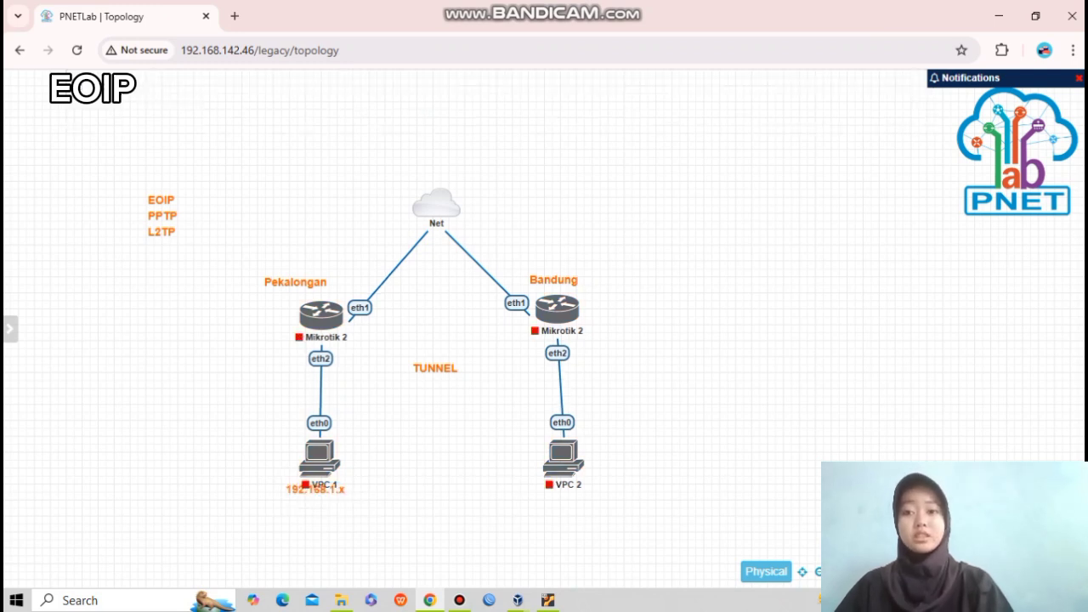
{"action": "left_click_drag", "start_coordinate": [318, 491], "coordinate": [319, 507]}
Duplicate the 192.168.1.x note and move the copy below VPC 2.
{"action": "right_click", "coordinate": [335, 508]}
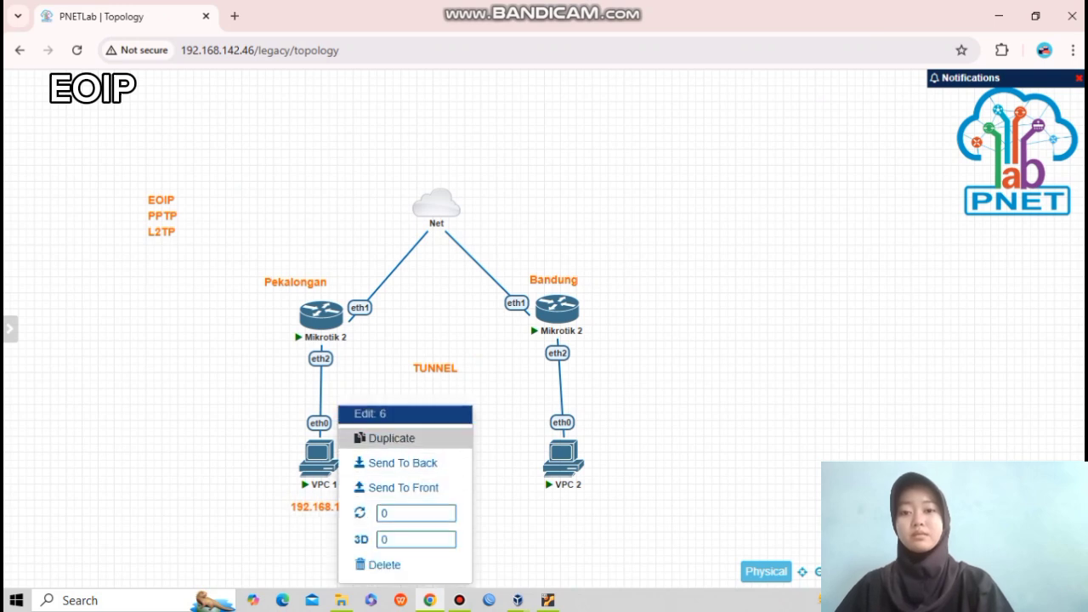
{"action": "left_click", "coordinate": [387, 439]}
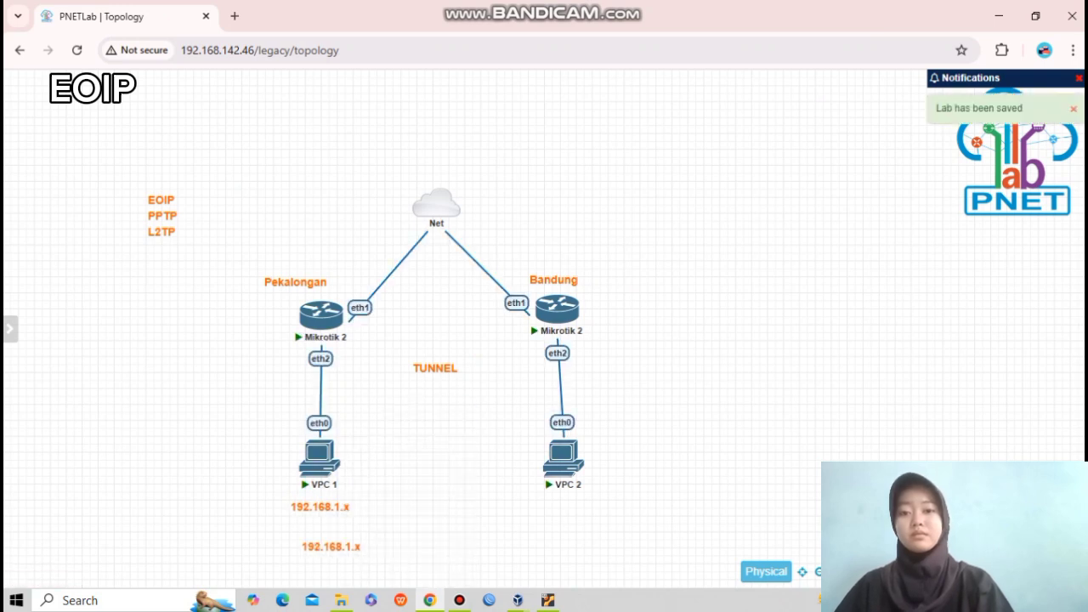
{"action": "left_click_drag", "start_coordinate": [331, 547], "coordinate": [417, 507]}
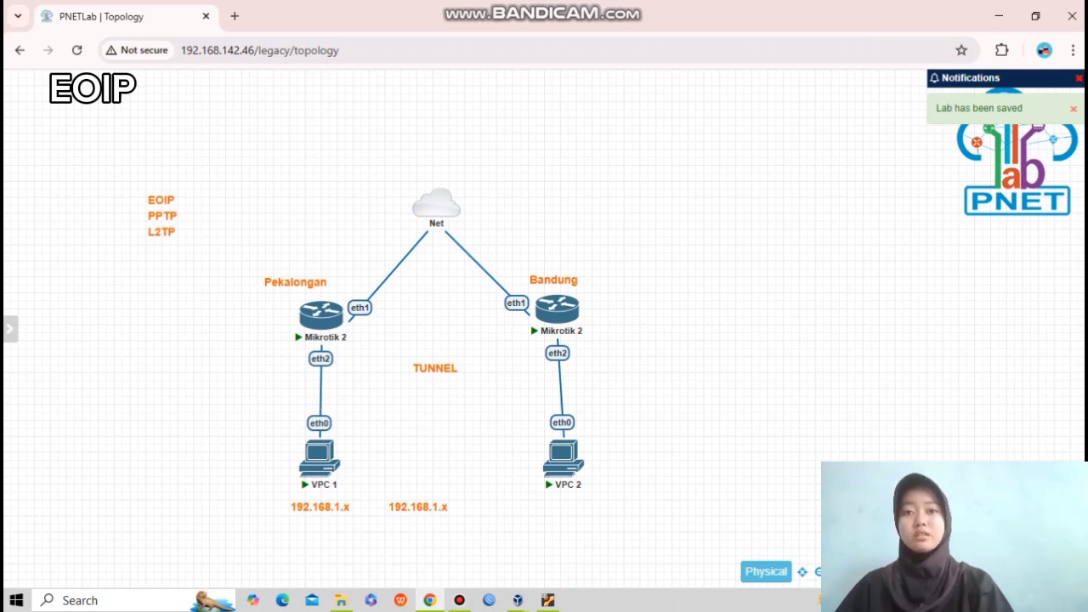
{"action": "left_click_drag", "start_coordinate": [417, 507], "coordinate": [566, 507]}
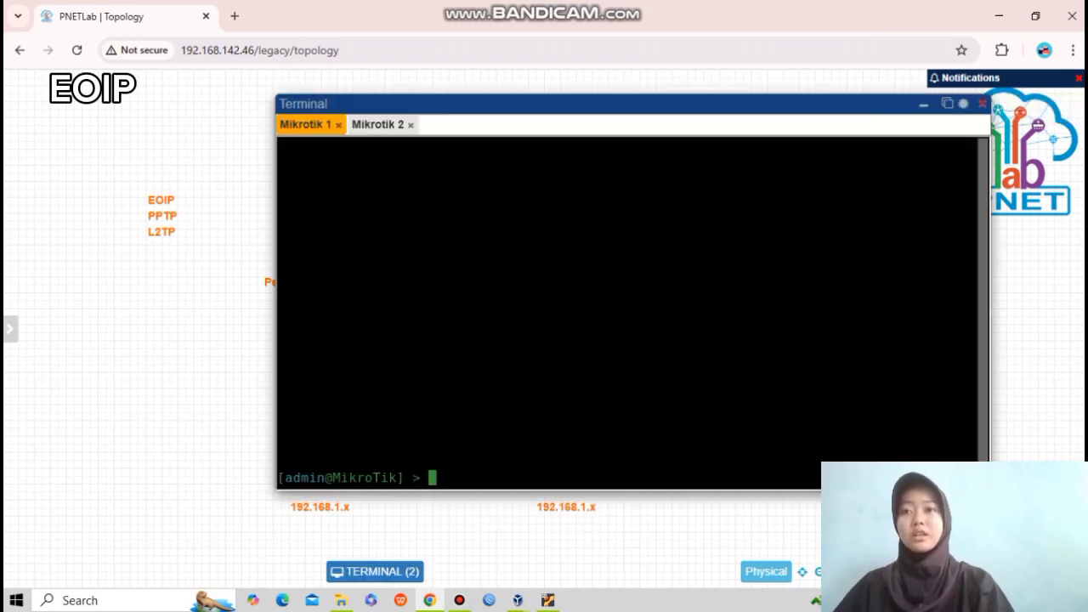
Rename the first router to M1 with 'system identity set name=M1'.
{"action": "type", "text": "system identity"}
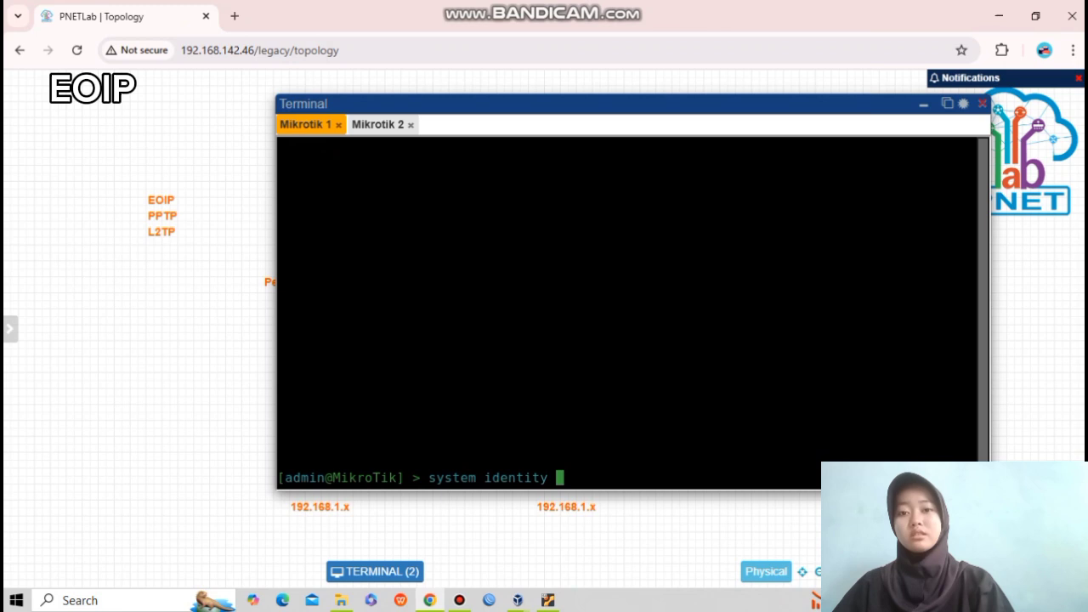
{"action": "type", "text": " set name"}
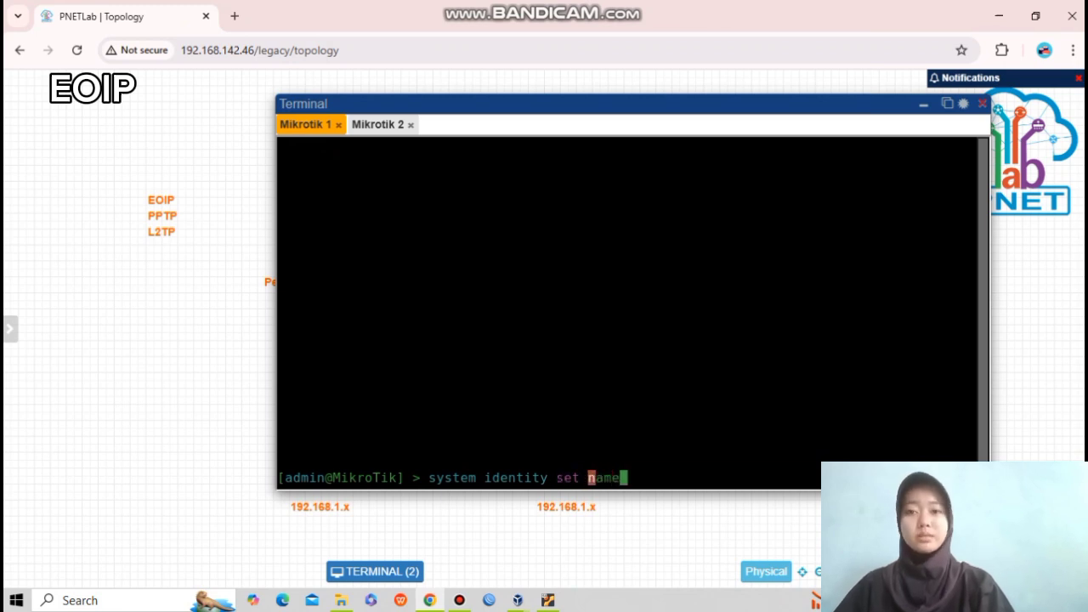
{"action": "key", "text": "BackSpace"}
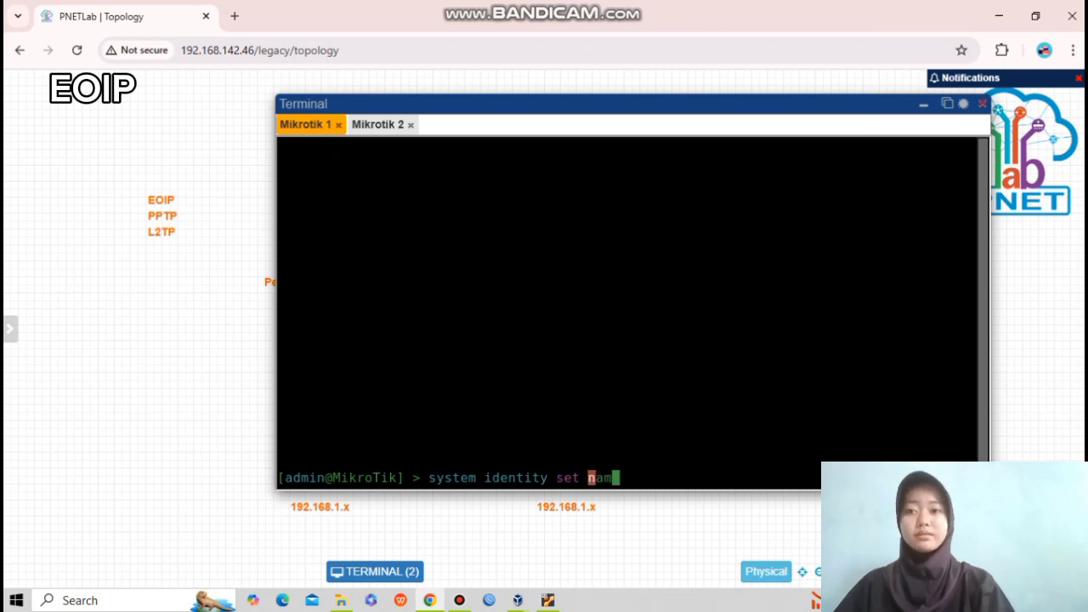
{"action": "type", "text": "e="}
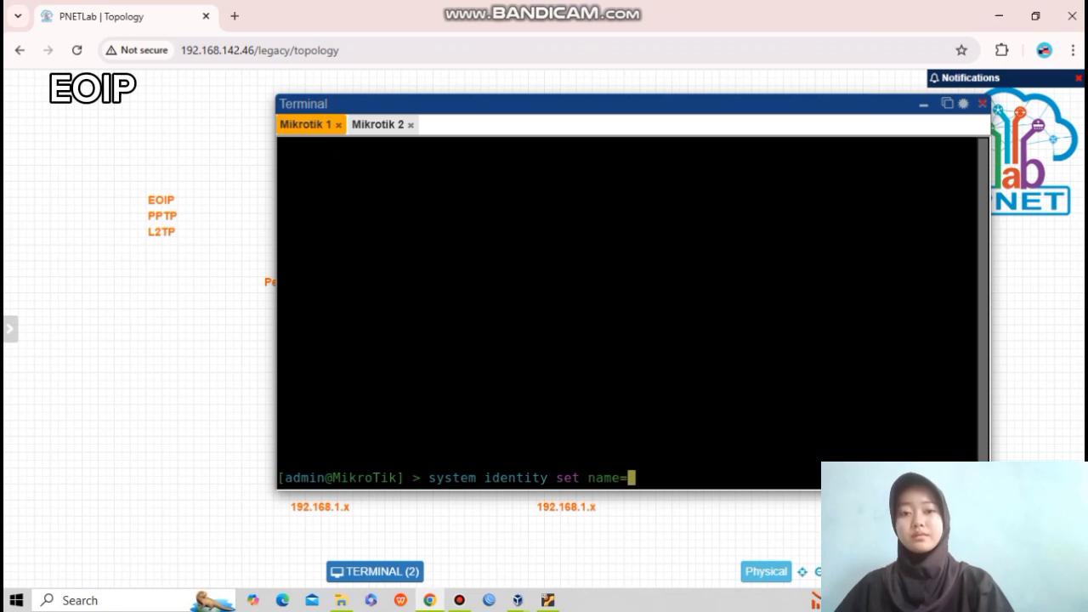
{"action": "type", "text": "M1"}
{"action": "key", "text": "Return"}
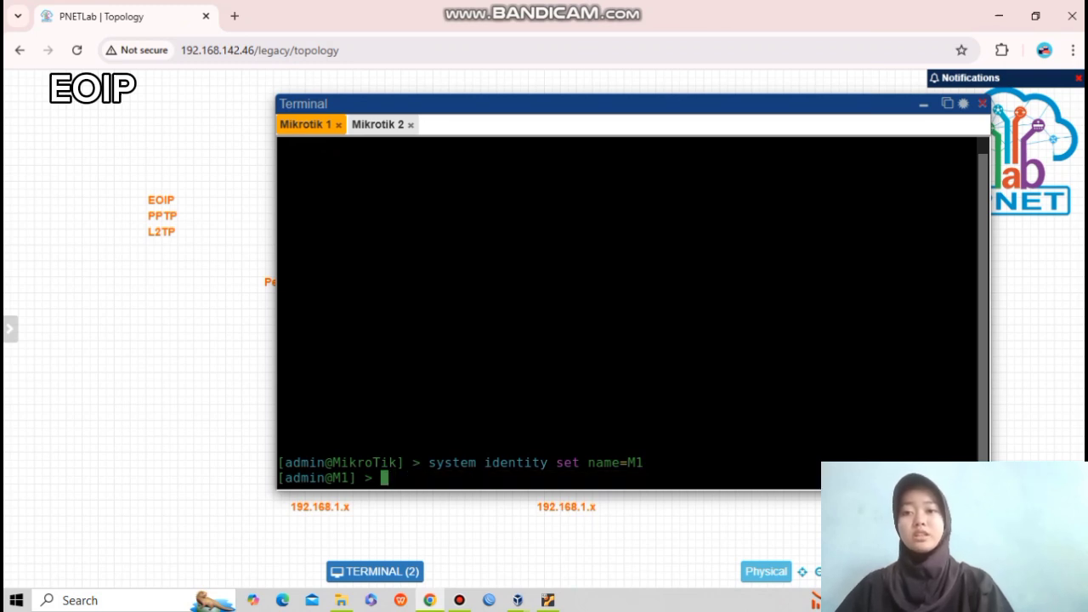
Run 'ip dhcp-client print' to confirm ether1 is bound with 10.0.137.129/24.
{"action": "type", "text": "ip dh"}
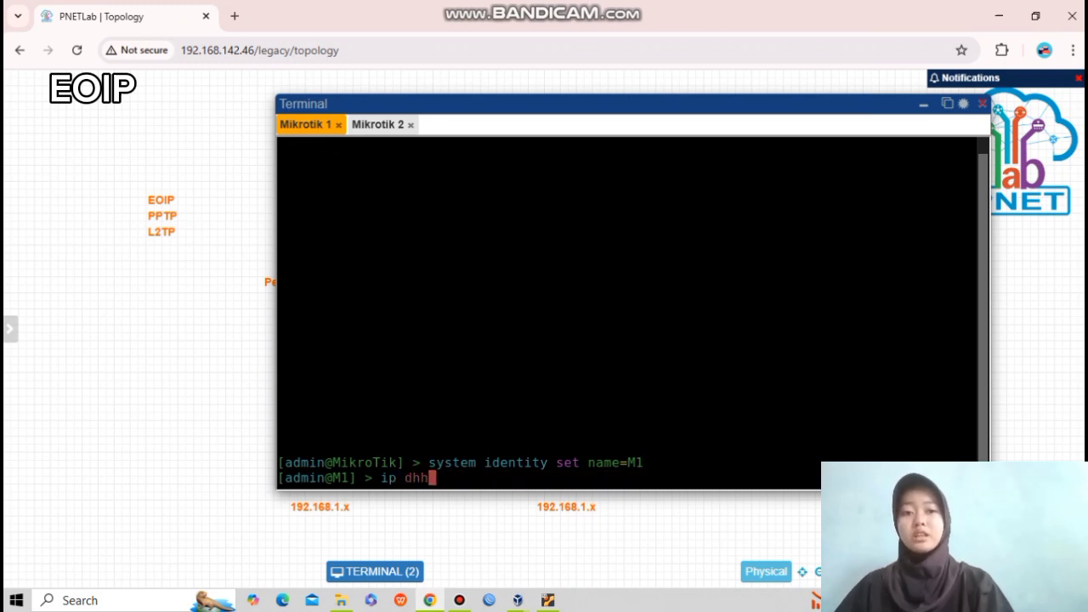
{"action": "type", "text": "cp"}
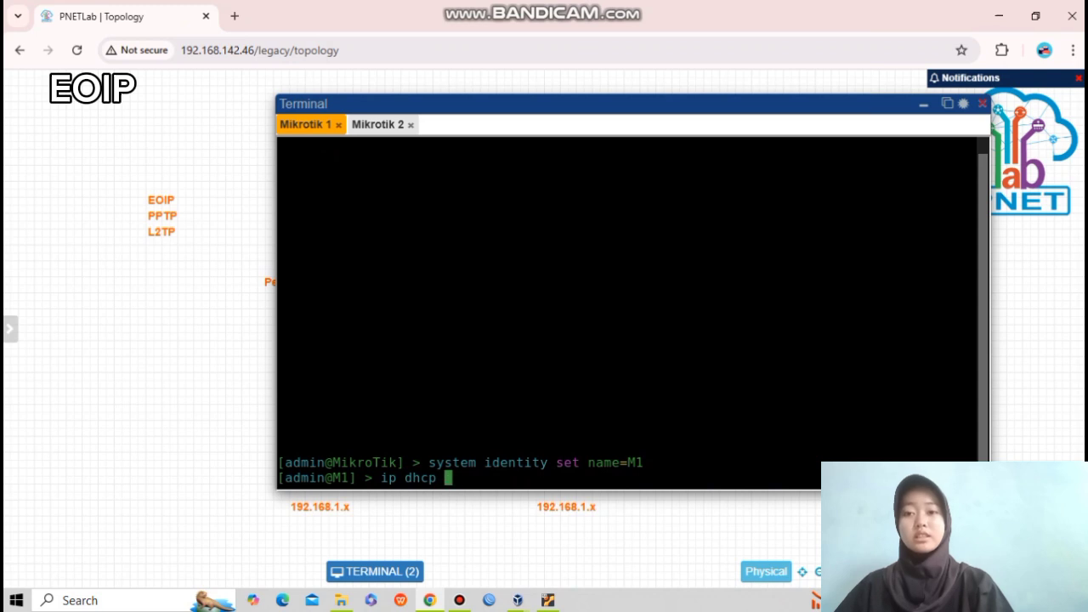
{"action": "key", "text": "BackSpace"}
{"action": "type", "text": "-clie"}
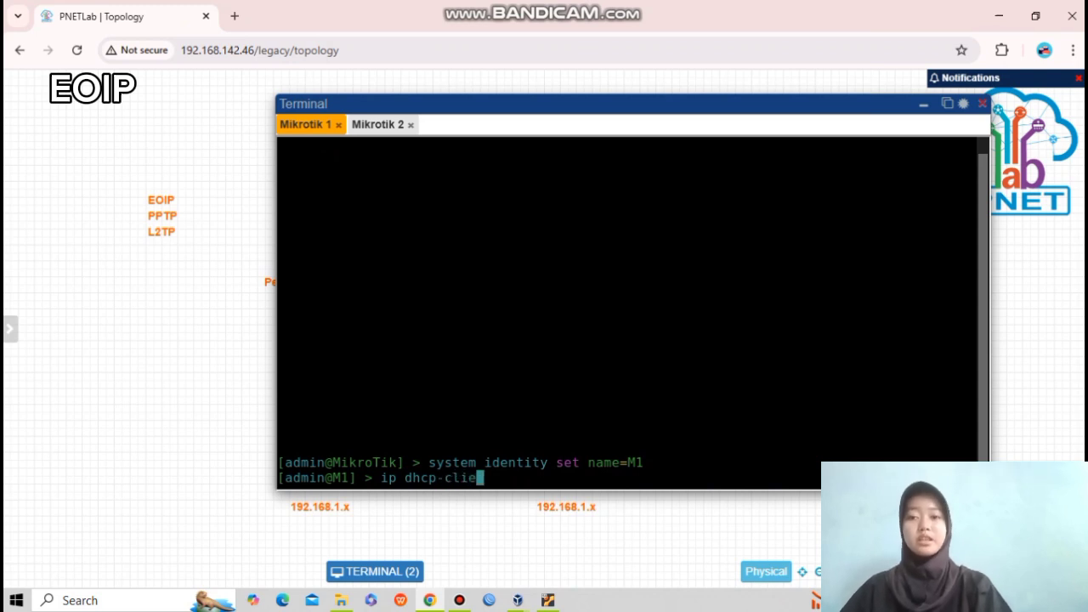
{"action": "type", "text": "nt print"}
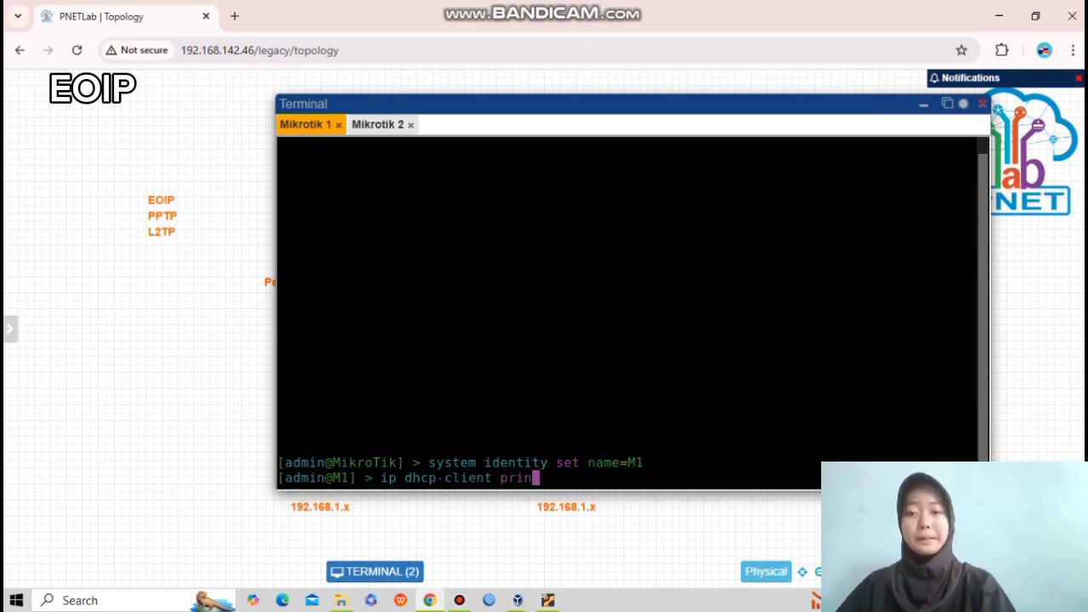
{"action": "key", "text": "Return"}
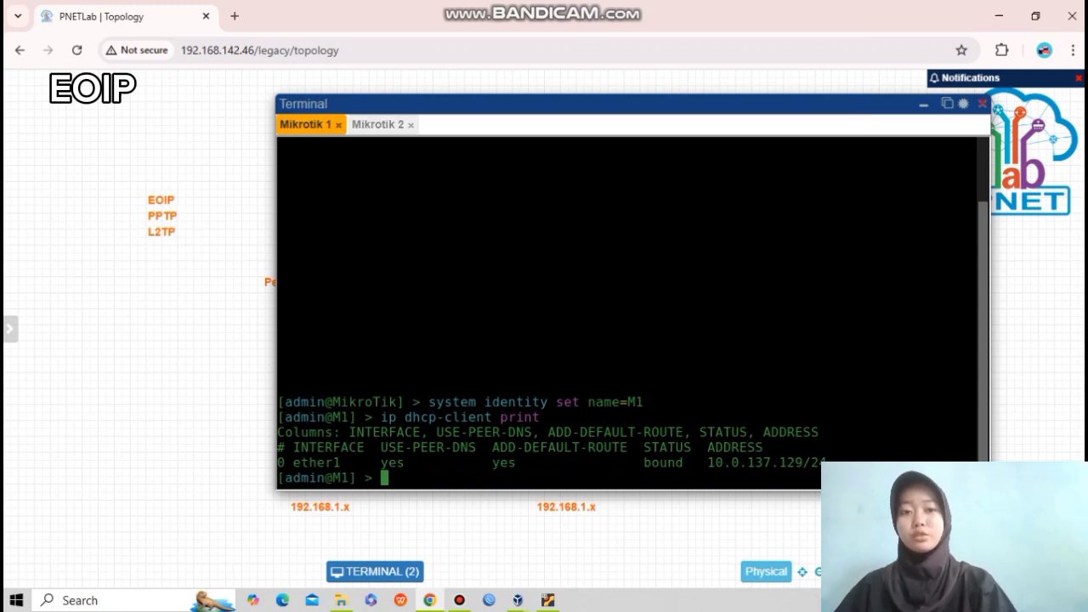
{"action": "left_click", "coordinate": [378, 125]}
Rename Mikrotik 2 to M2 and list its DHCP clients, showing 10.0.137.124/24 bound.
{"action": "type", "text": "syste"}
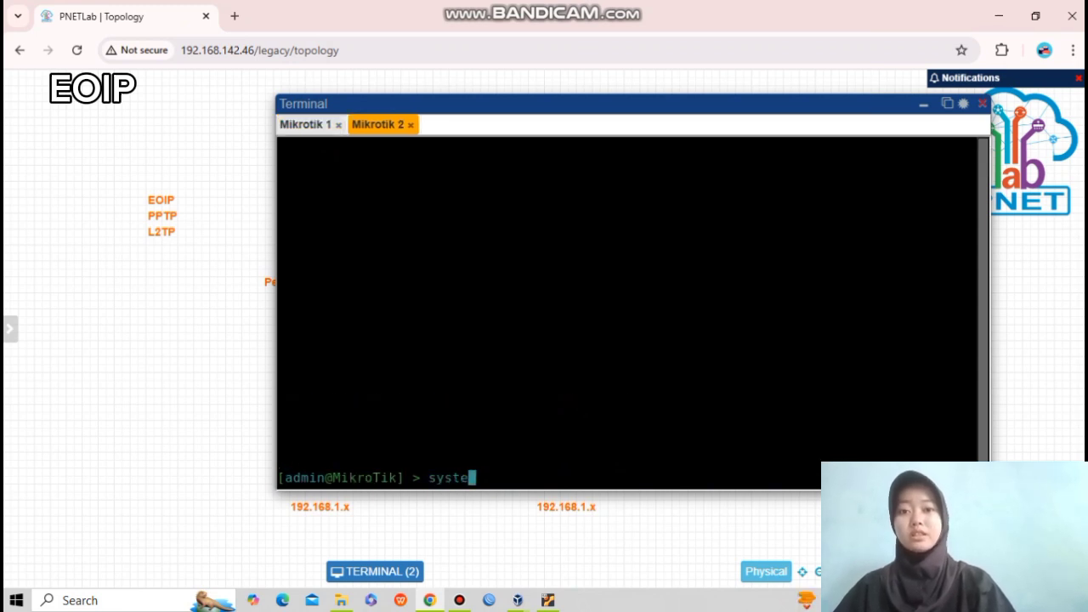
{"action": "type", "text": "m identyt"}
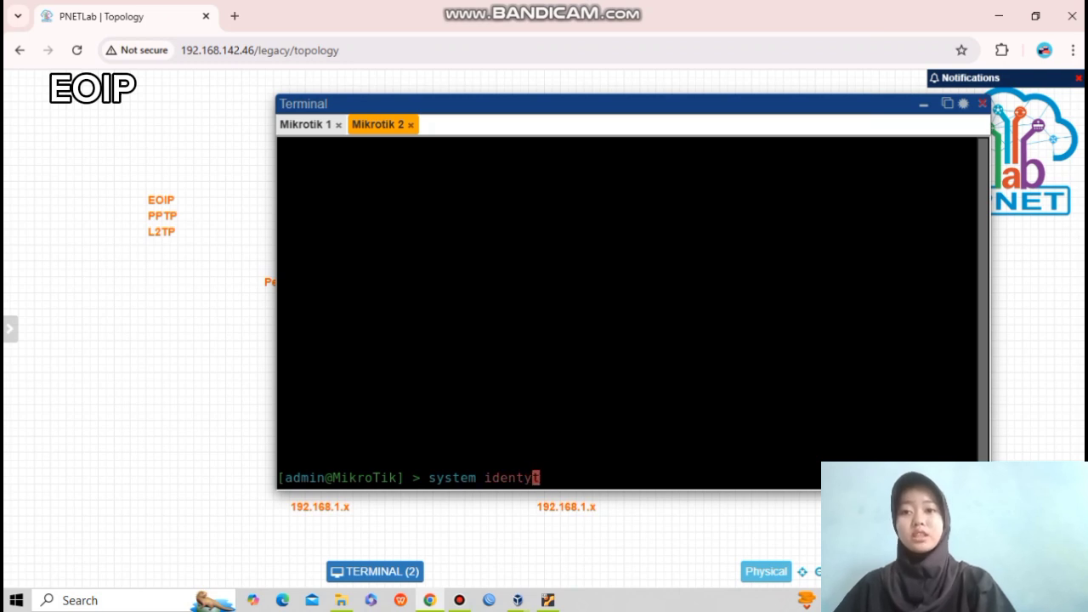
{"action": "key", "text": "BackSpace"}
{"action": "type", "text": "ity"}
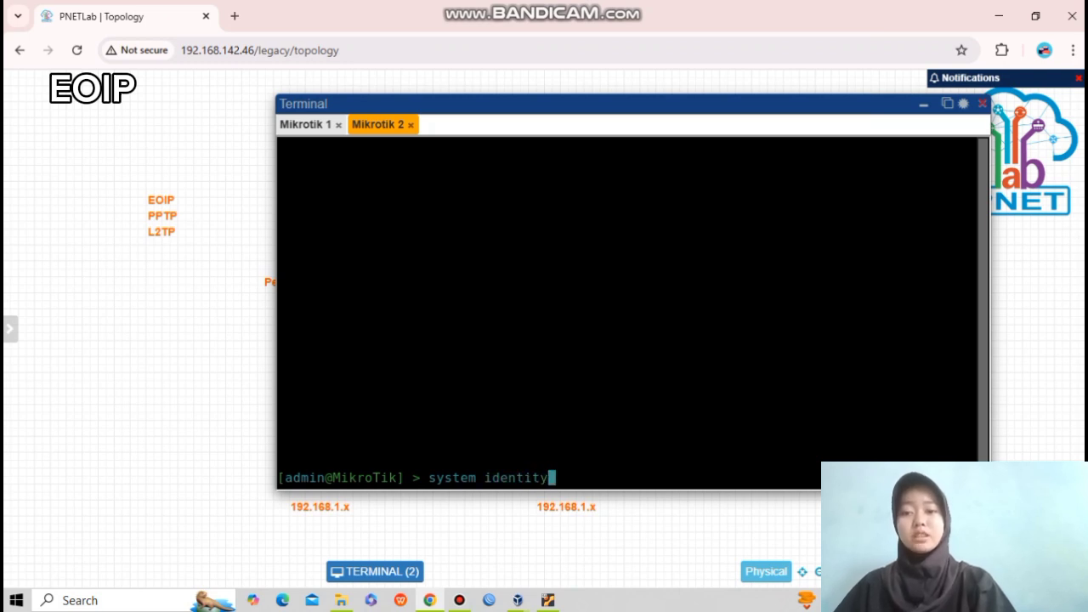
{"action": "type", "text": " set nam"}
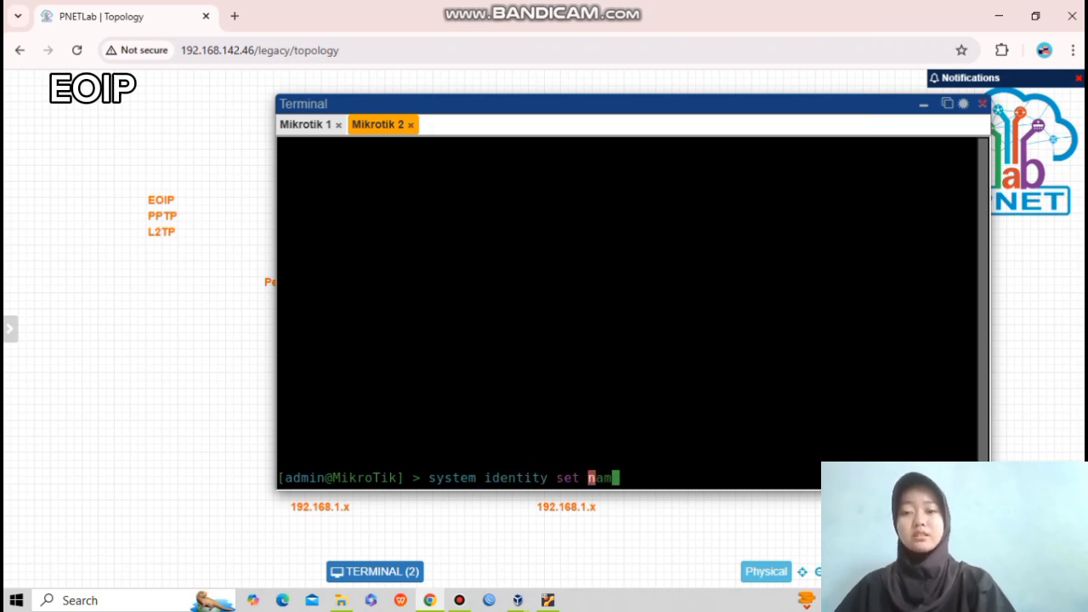
{"action": "type", "text": "e=M2"}
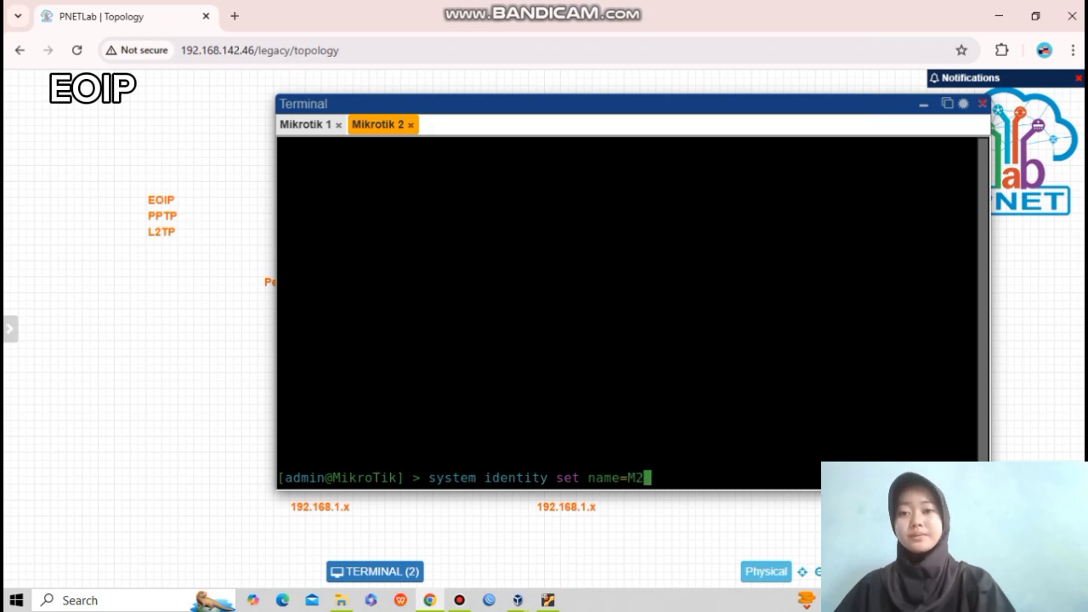
{"action": "key", "text": "Return"}
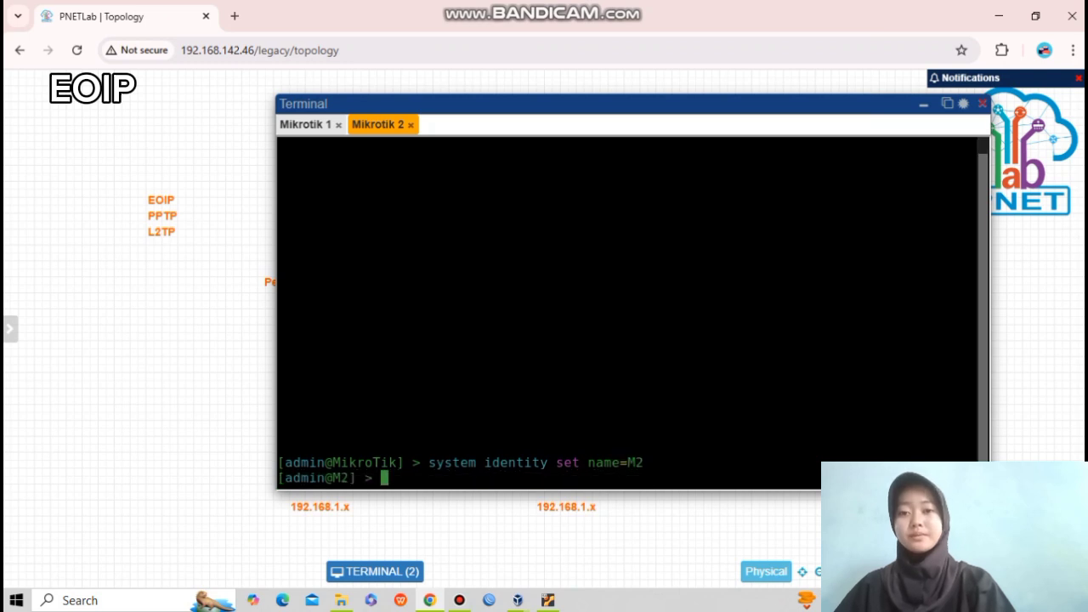
{"action": "type", "text": "ip dhcp"}
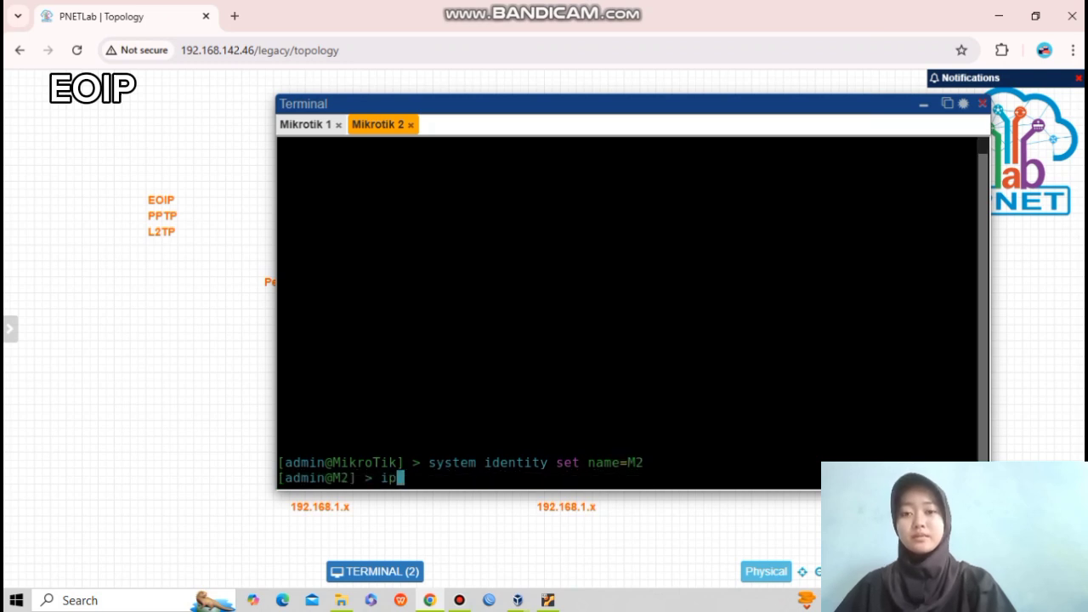
{"action": "type", "text": "-c"}
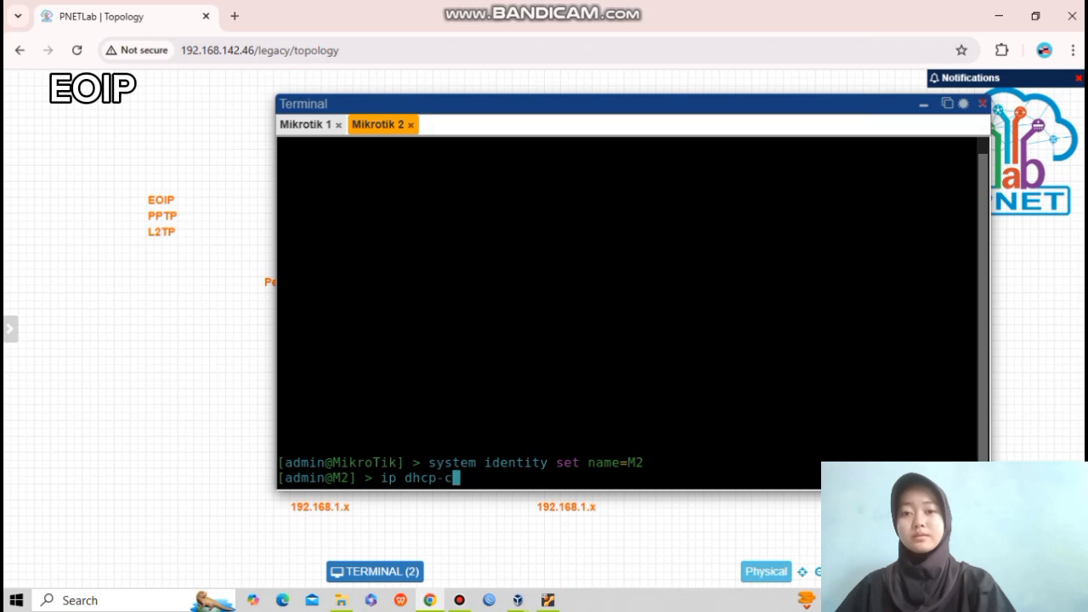
{"action": "type", "text": "lient print"}
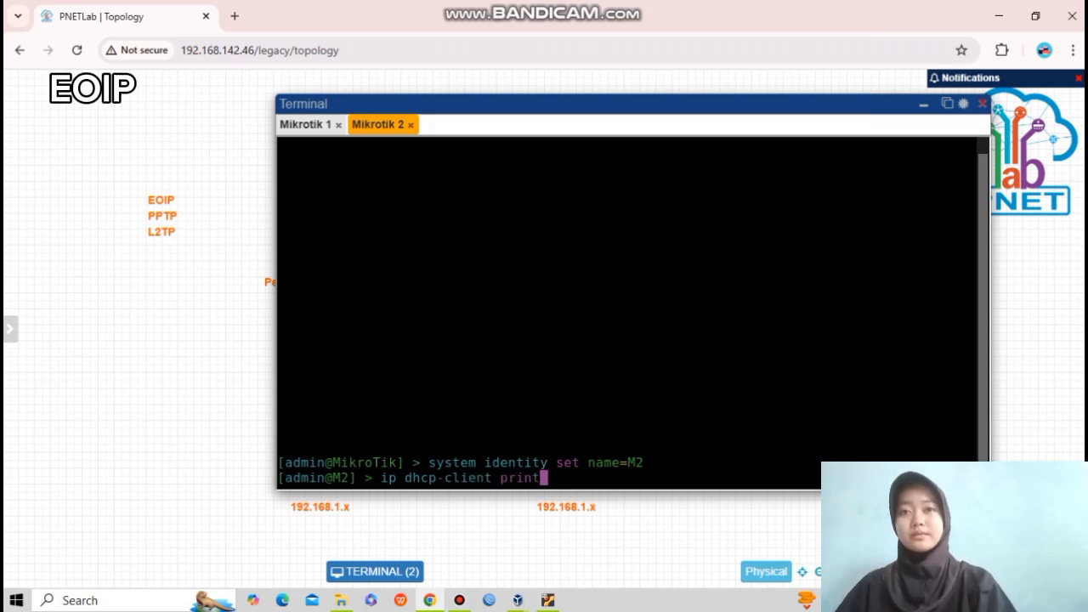
{"action": "key", "text": "Return"}
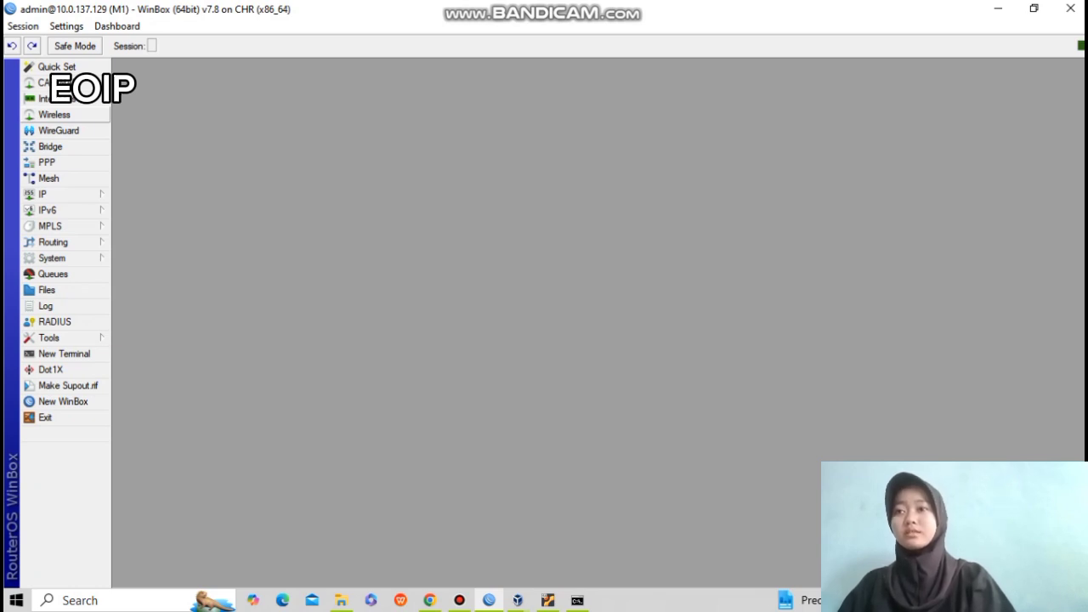
Begin adding a new EoIP Tunnel interface from M1's Interface List.
{"action": "left_click", "coordinate": [51, 98]}
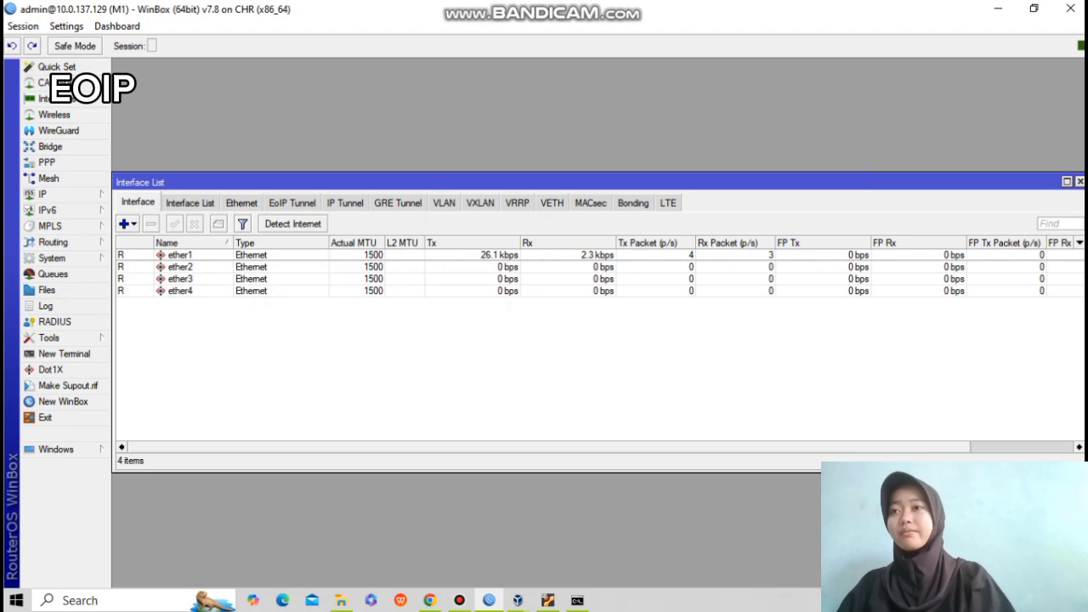
{"action": "left_click", "coordinate": [127, 224]}
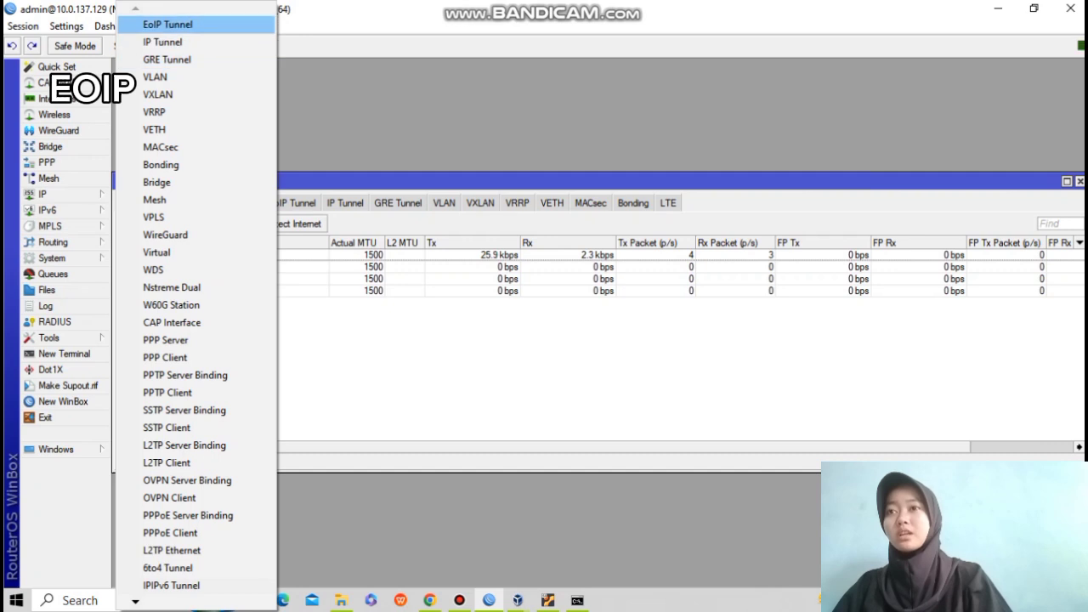
{"action": "left_click", "coordinate": [167, 24]}
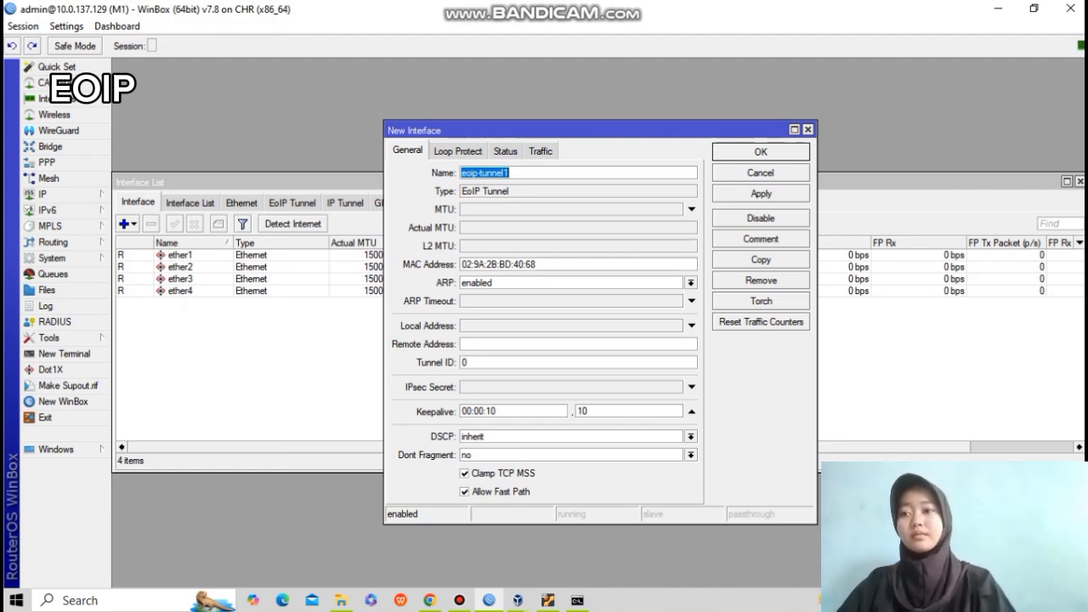
Save tunnel eoip-tunnel-to-bandung with local 10.0.137.129 and remote 10.0.137.124.
{"action": "left_click", "coordinate": [511, 172]}
{"action": "key", "text": "BackSpace"}
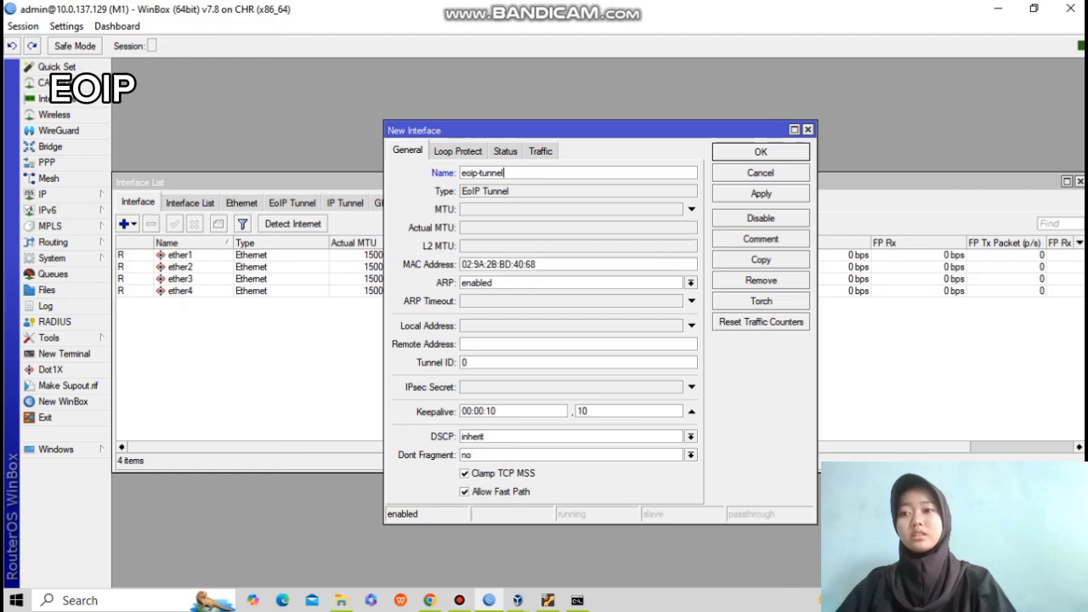
{"action": "type", "text": "-"}
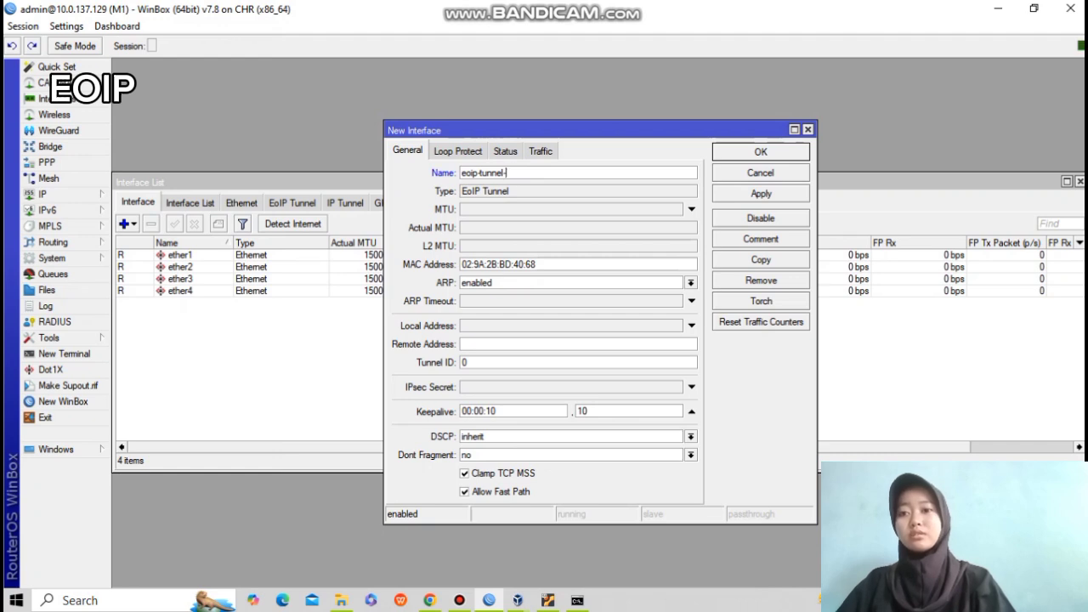
{"action": "type", "text": "TO"}
{"action": "key", "text": "BackSpace"}
{"action": "key", "text": "BackSpace"}
{"action": "type", "text": "t"}
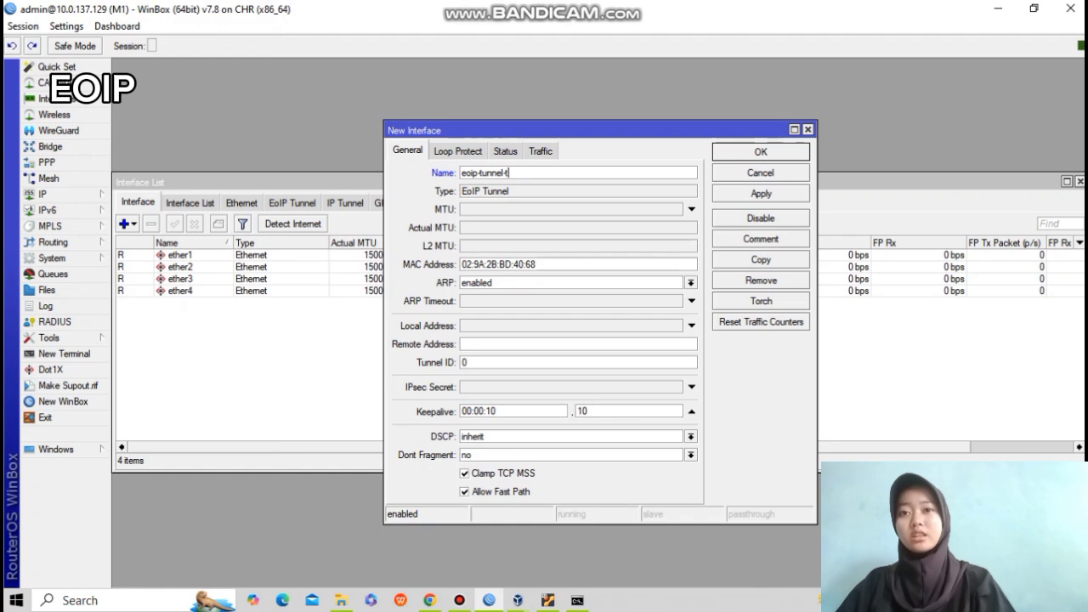
{"action": "type", "text": "o-"}
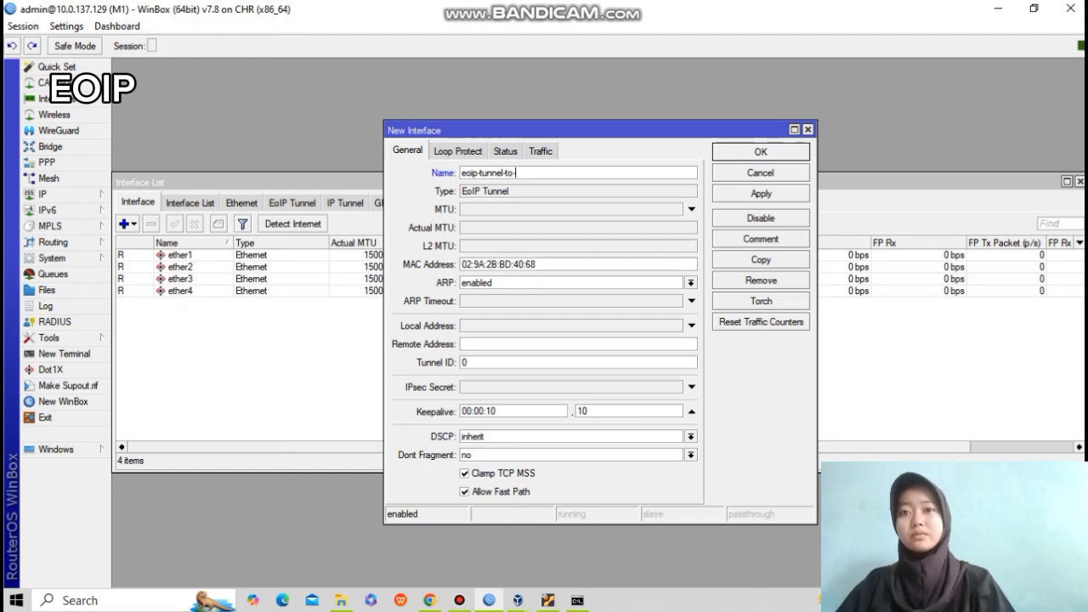
{"action": "type", "text": "bandung"}
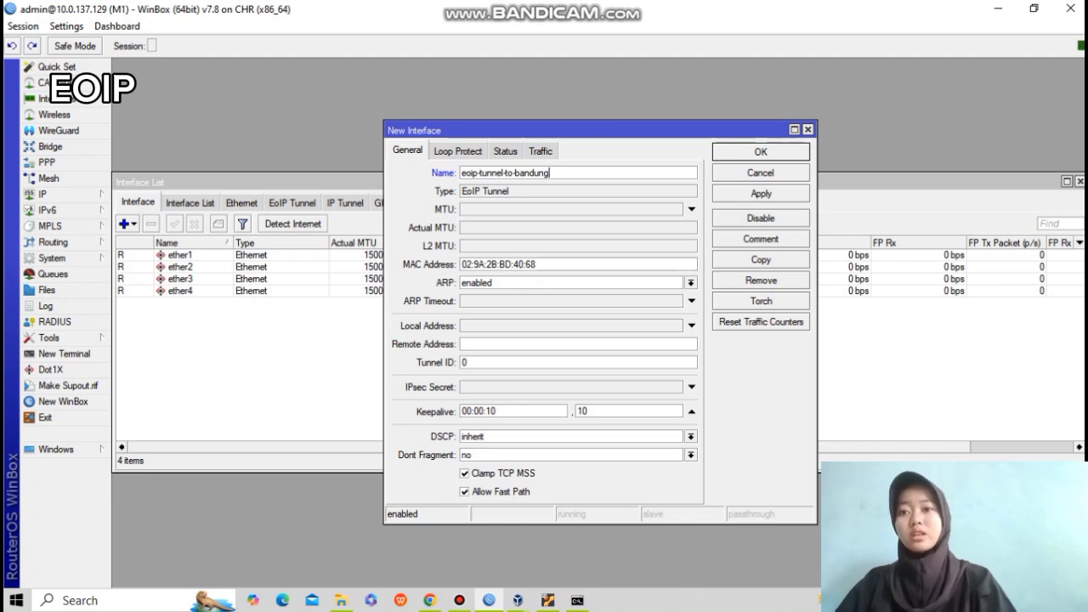
{"action": "left_click", "coordinate": [692, 325]}
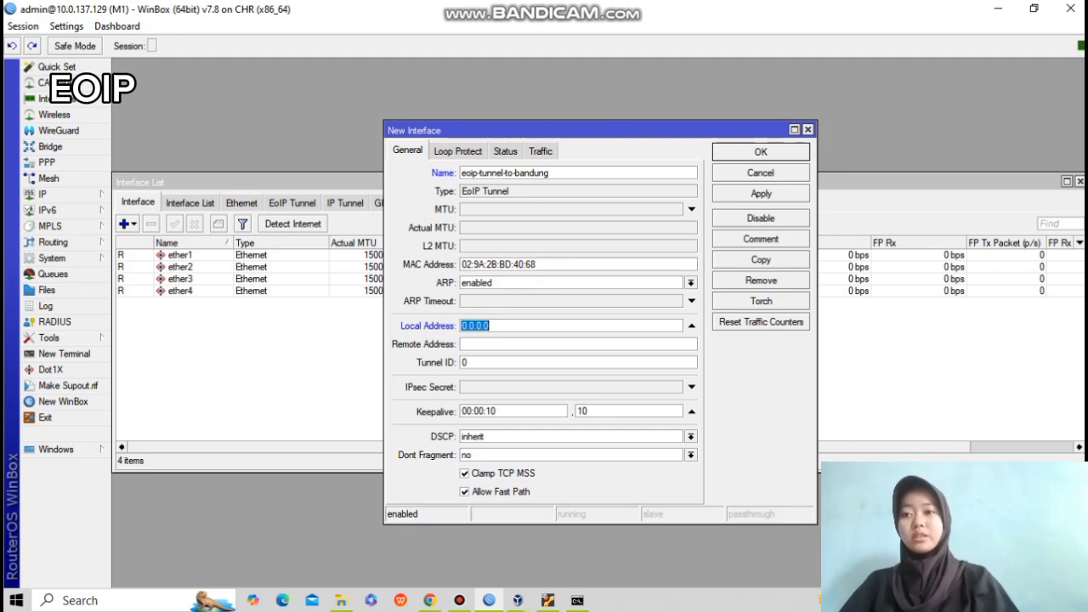
{"action": "type", "text": "10."}
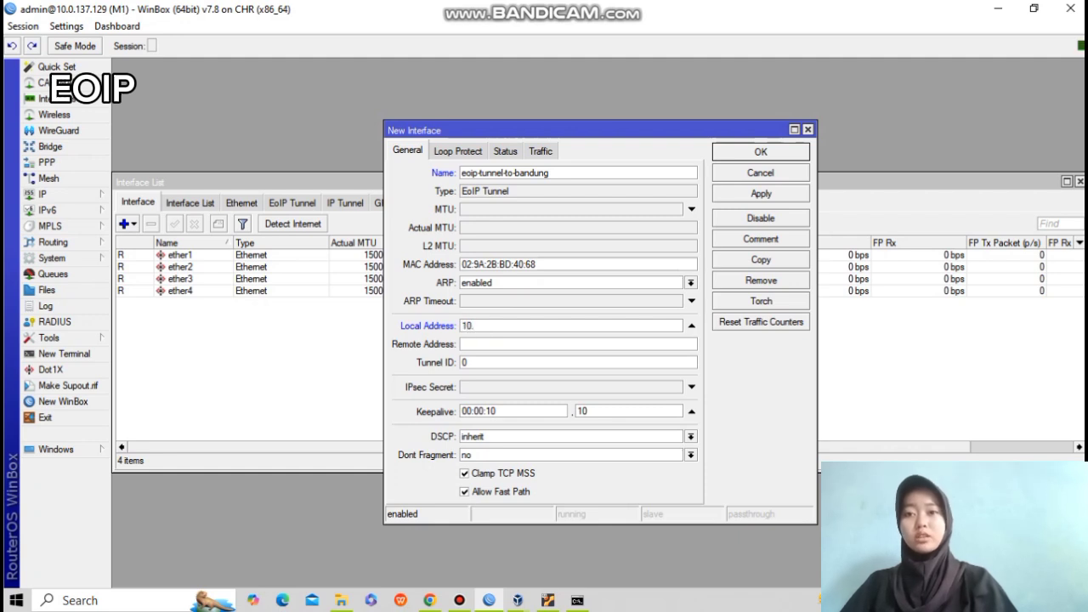
{"action": "type", "text": "0."}
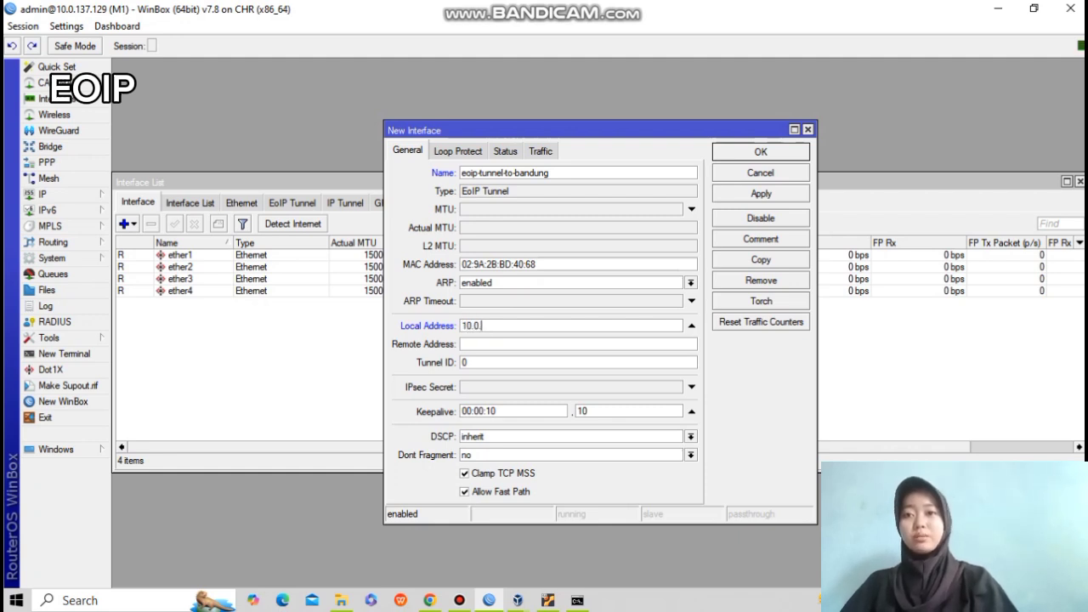
{"action": "type", "text": "137.129"}
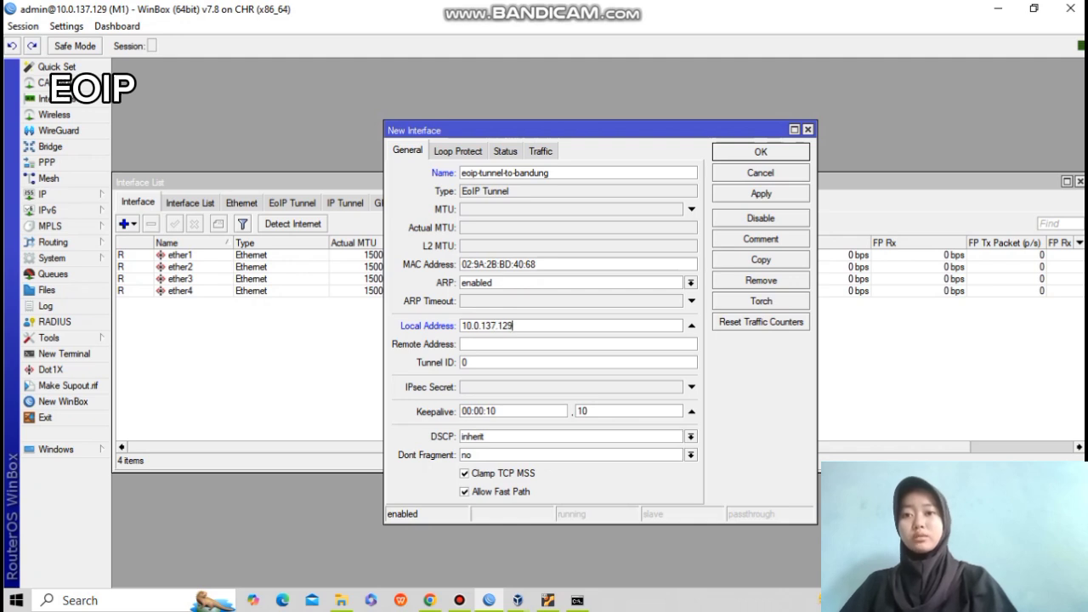
{"action": "left_click", "coordinate": [465, 345]}
{"action": "type", "text": "10."}
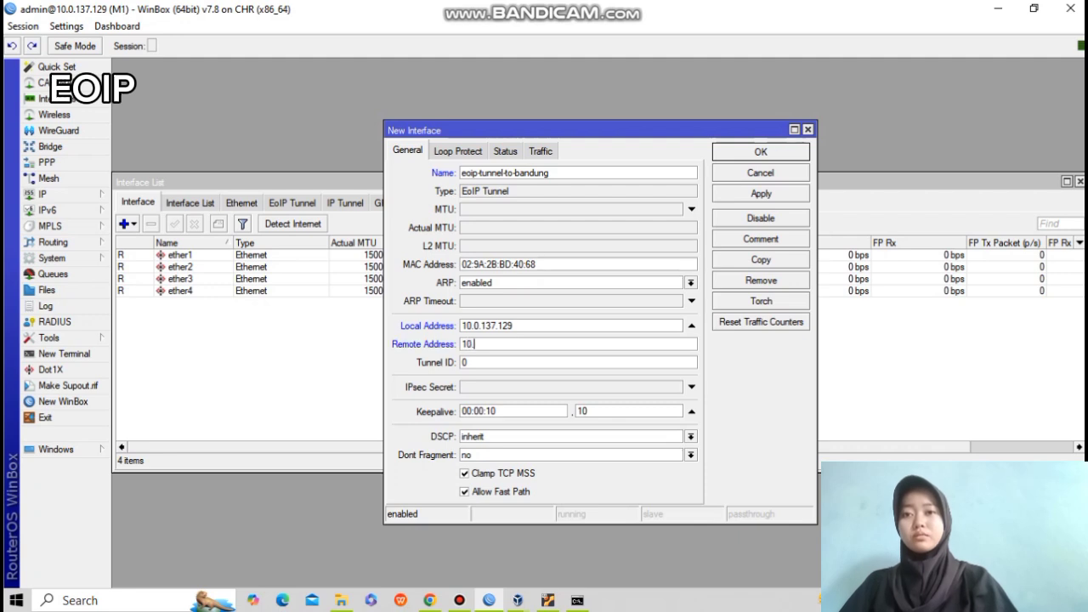
{"action": "type", "text": "0.137."}
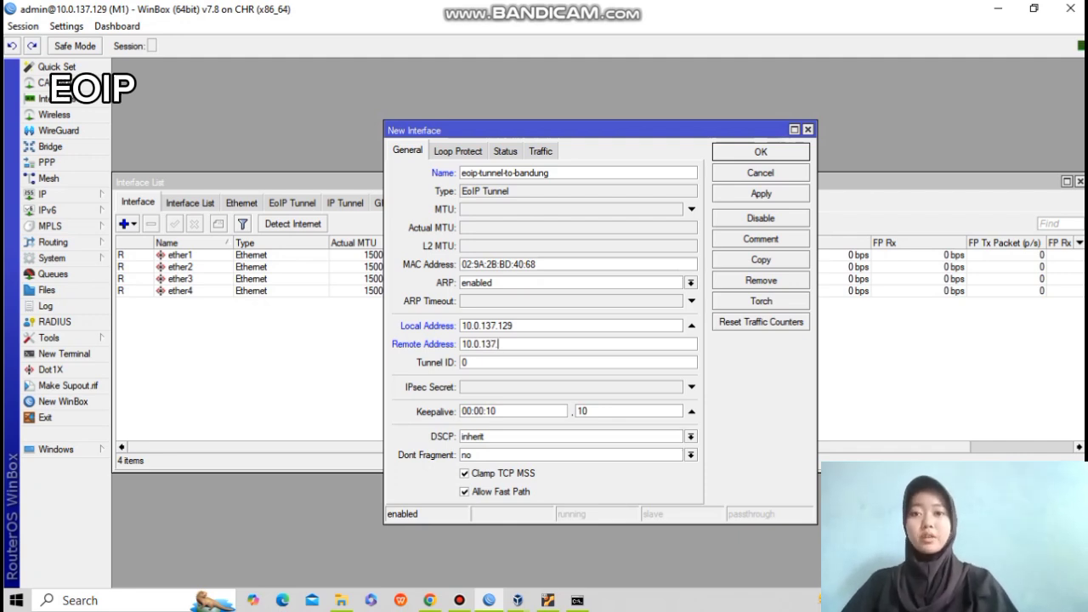
{"action": "type", "text": "124"}
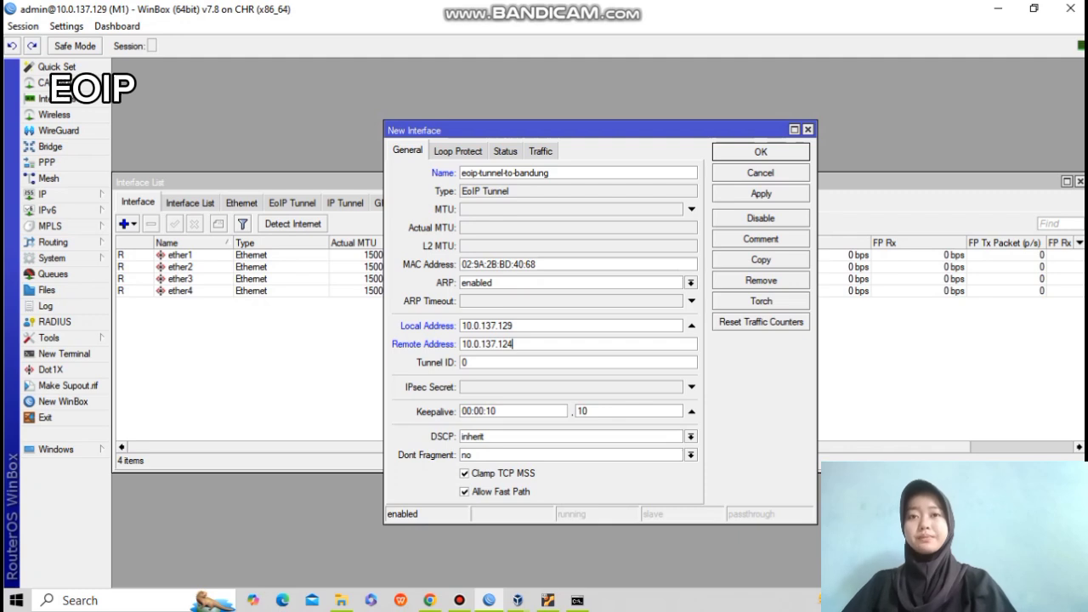
{"action": "left_click", "coordinate": [761, 194]}
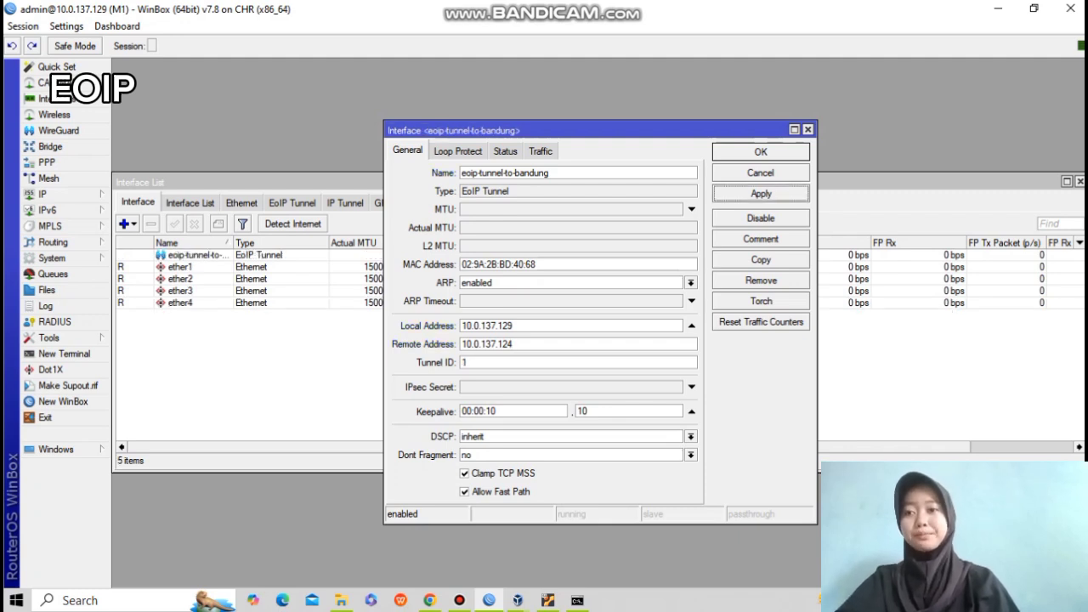
{"action": "left_click", "coordinate": [761, 153]}
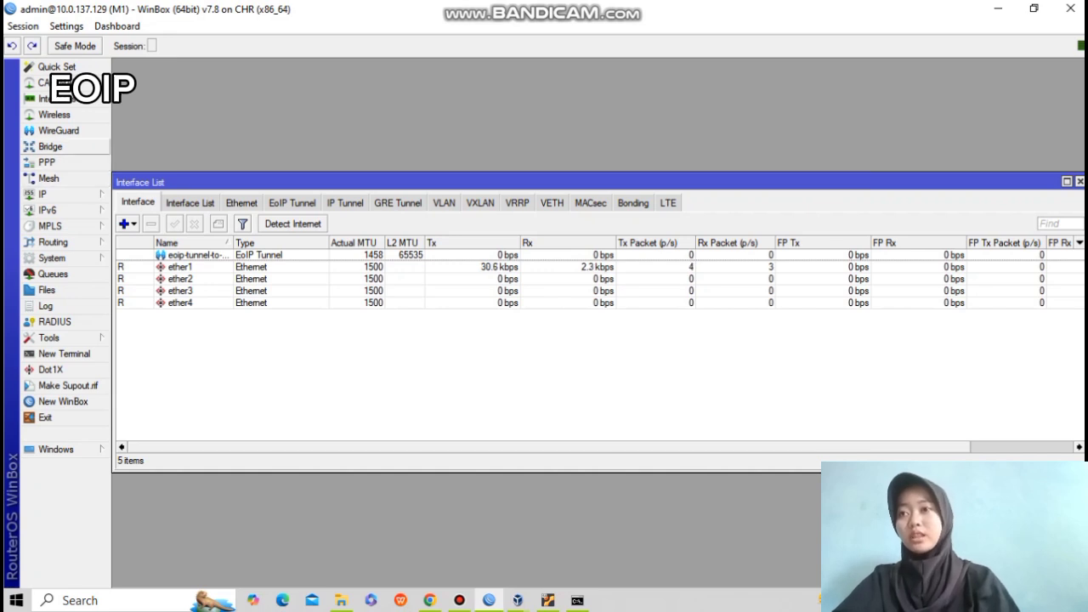
Add a bridge named bridge-eoip on M1 and show its Ports list.
{"action": "left_click", "coordinate": [51, 146]}
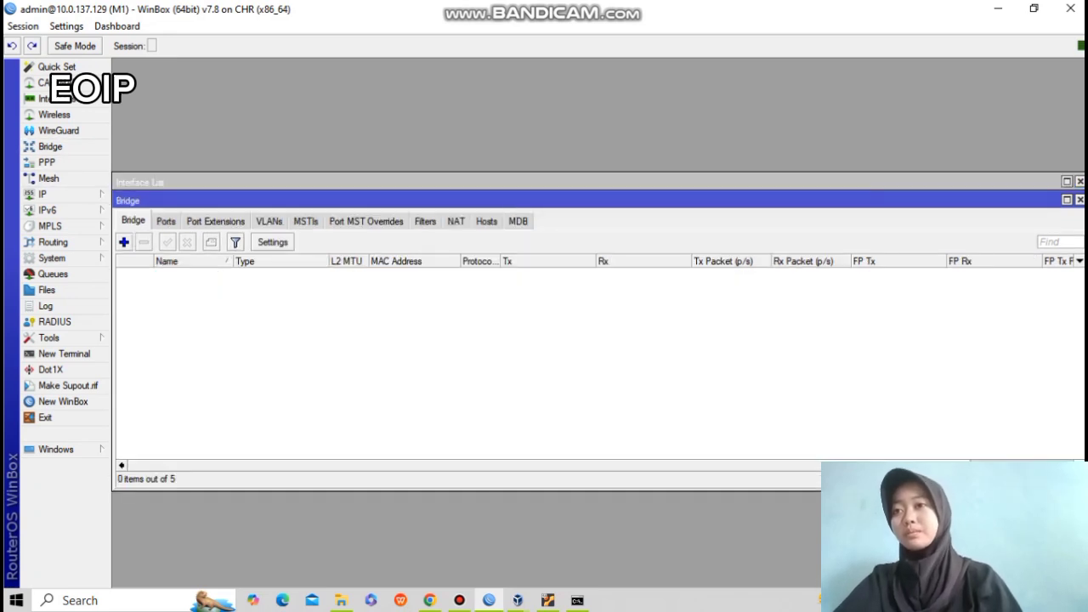
{"action": "left_click", "coordinate": [124, 242]}
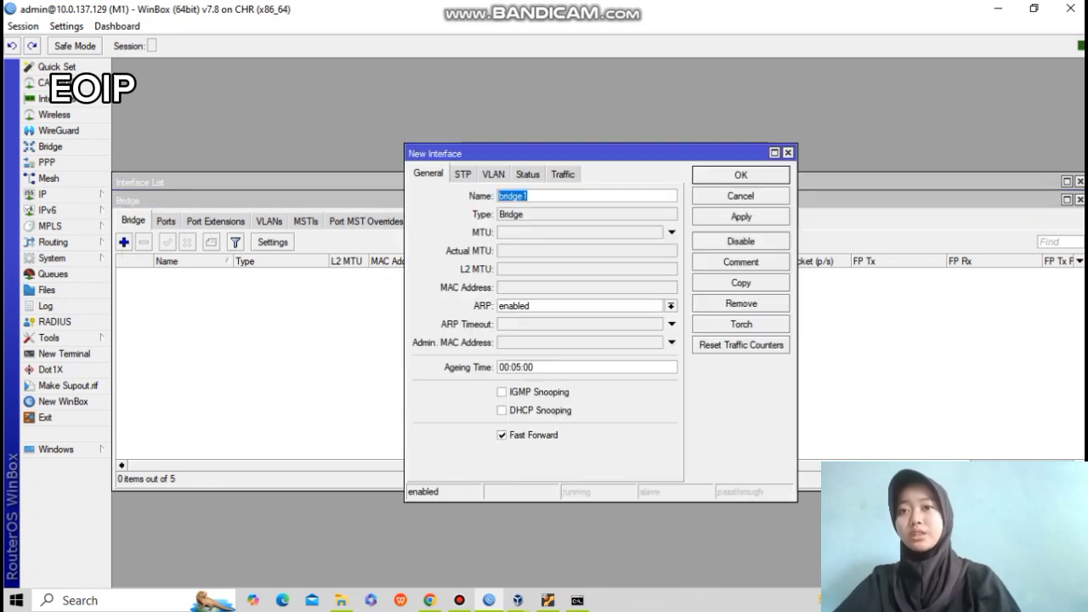
{"action": "left_click", "coordinate": [534, 195]}
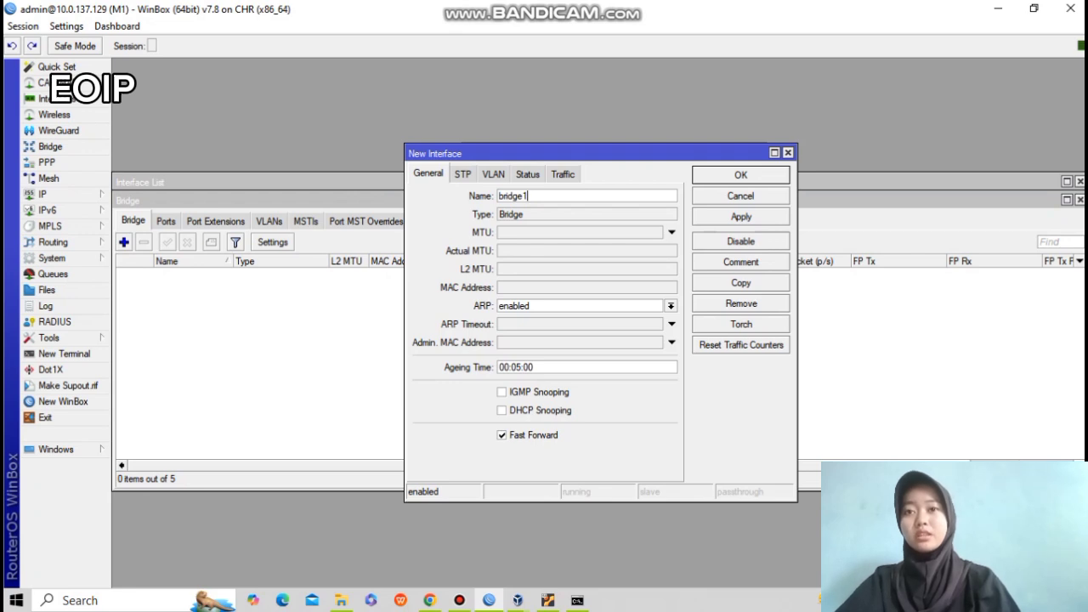
{"action": "key", "text": "BackSpace"}
{"action": "type", "text": "-eoip"}
{"action": "left_click", "coordinate": [741, 216]}
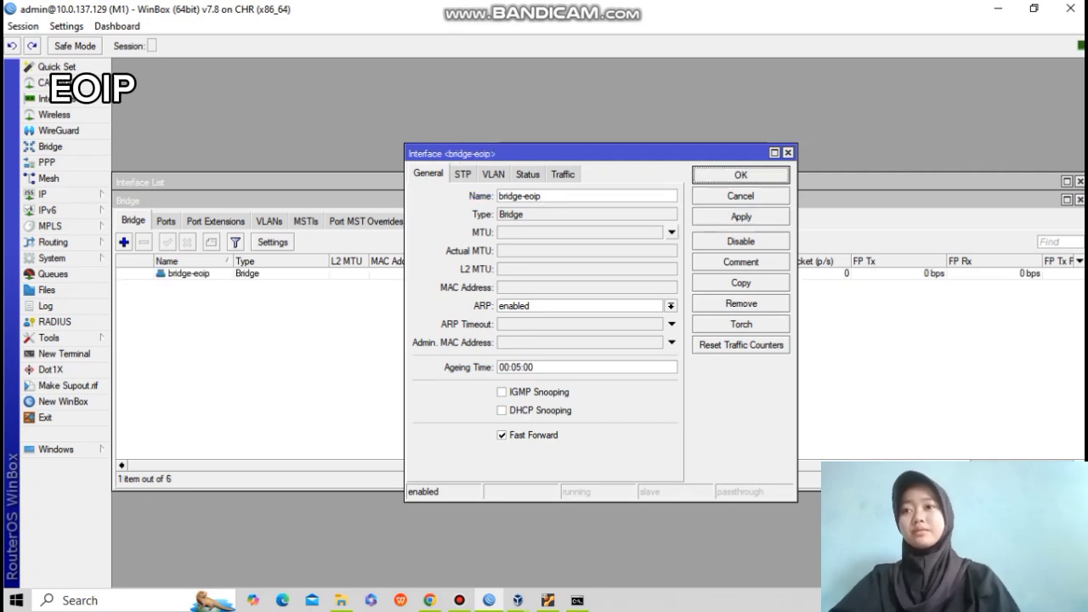
{"action": "left_click", "coordinate": [740, 175]}
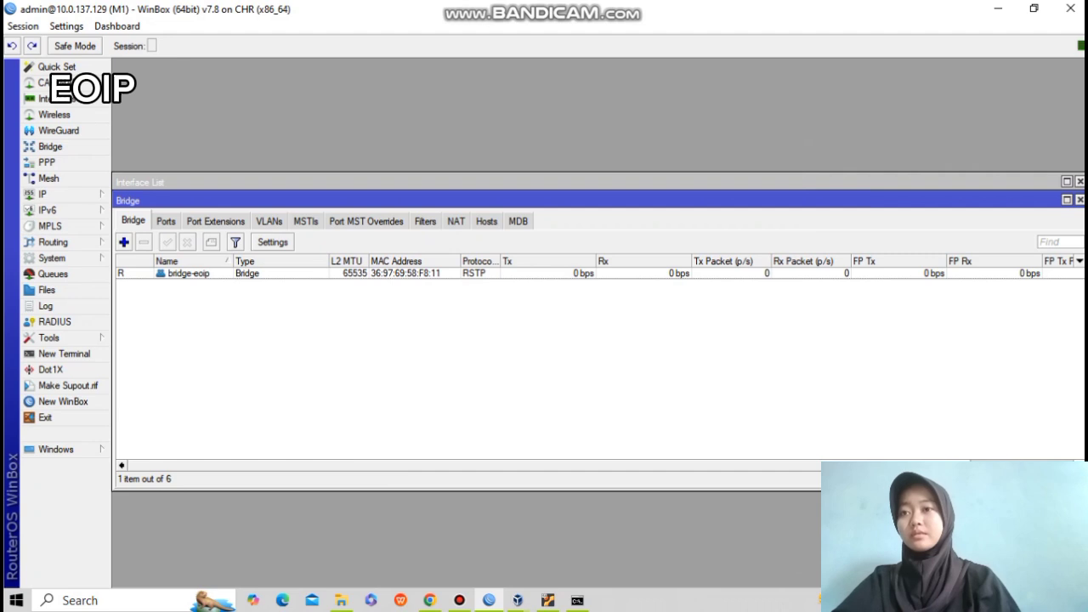
{"action": "left_click", "coordinate": [166, 221]}
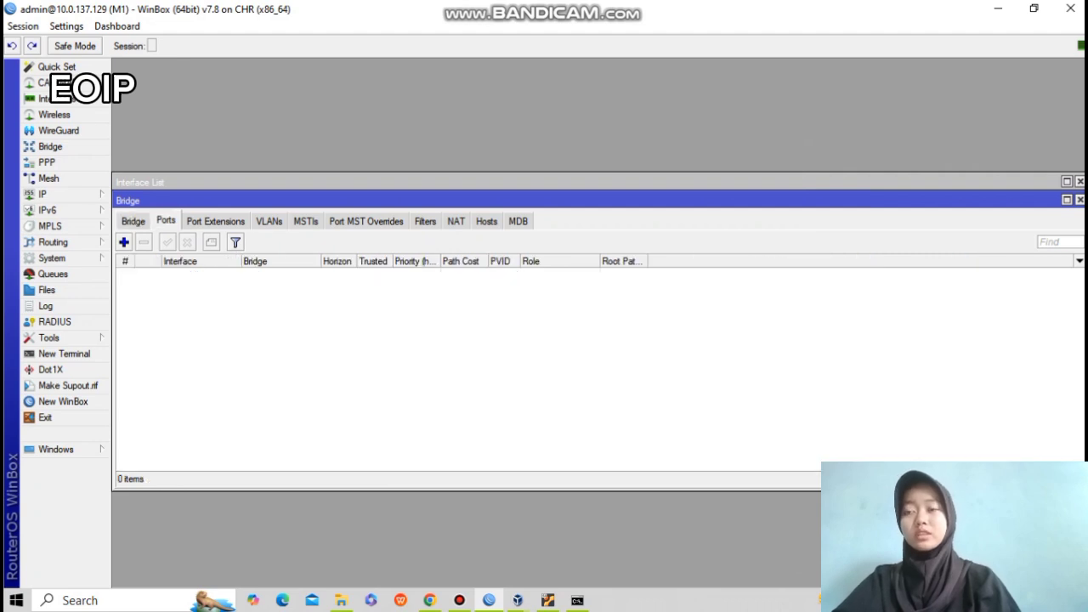
Add eoip-tunnel-to-bandung and ether2 as ports of bridge-eoip.
{"action": "left_click", "coordinate": [124, 242]}
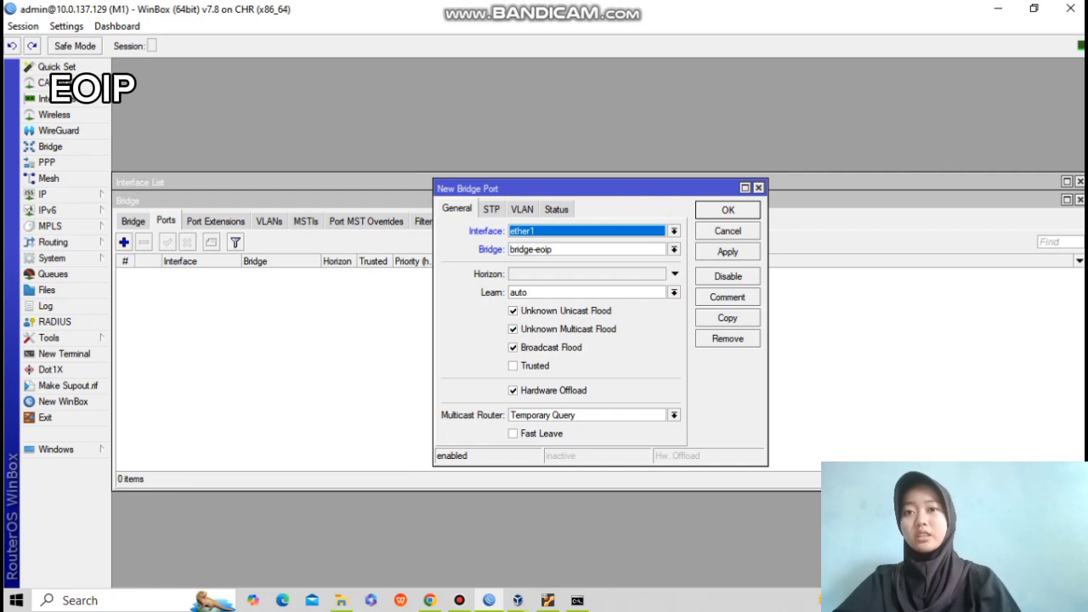
{"action": "left_click", "coordinate": [675, 231]}
{"action": "left_click", "coordinate": [595, 264]}
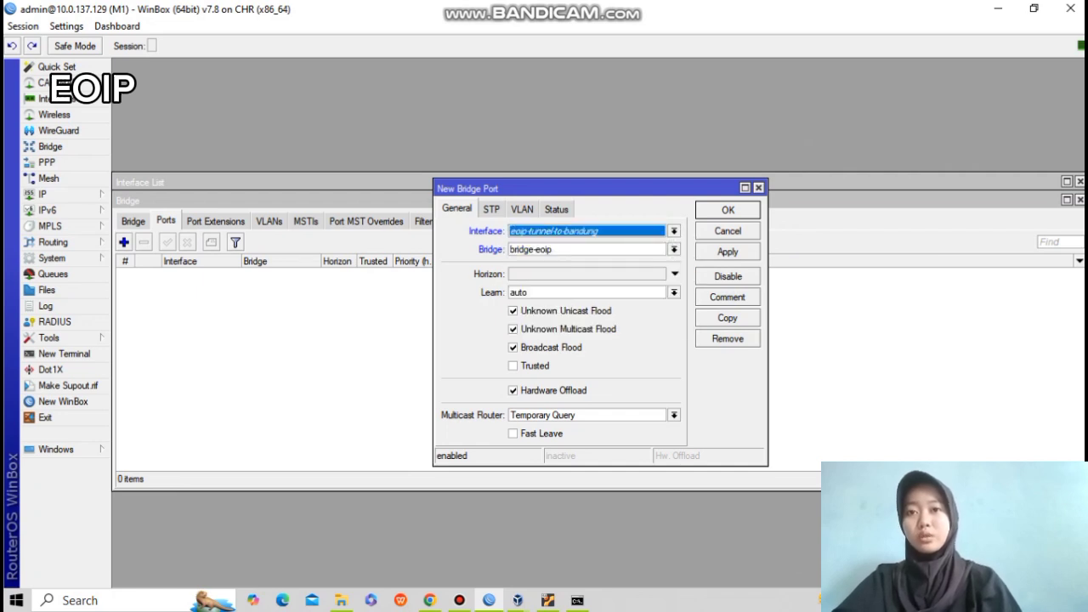
{"action": "left_click", "coordinate": [728, 252]}
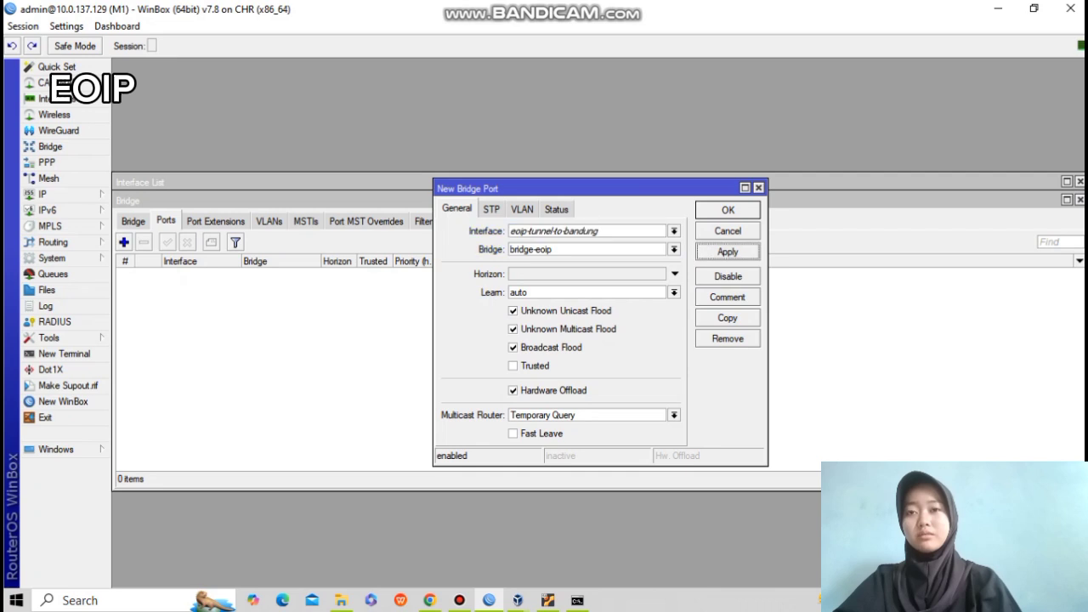
{"action": "left_click", "coordinate": [728, 210]}
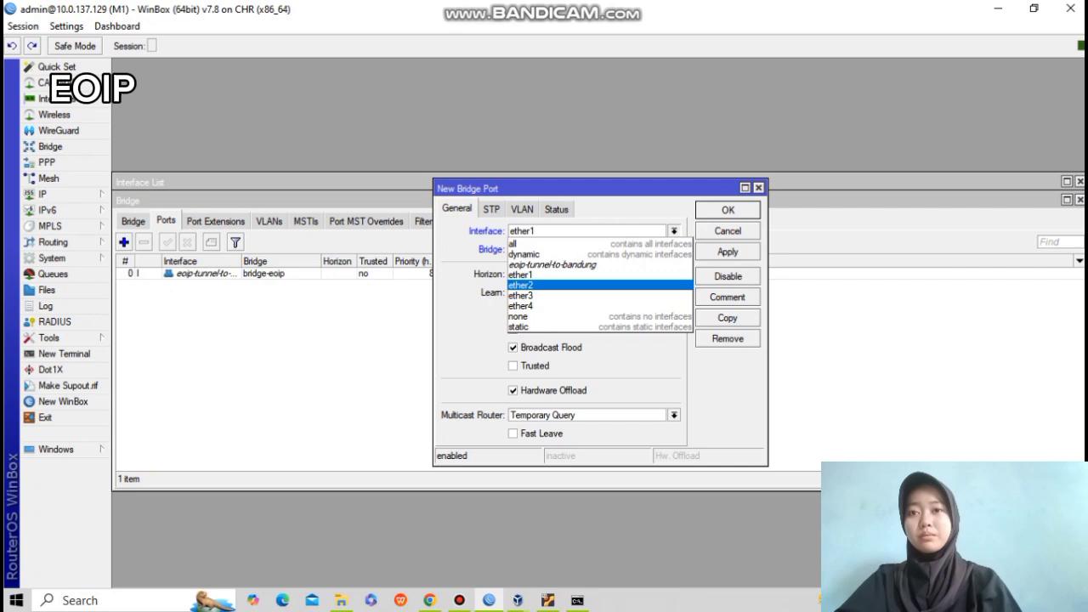
{"action": "left_click", "coordinate": [553, 287]}
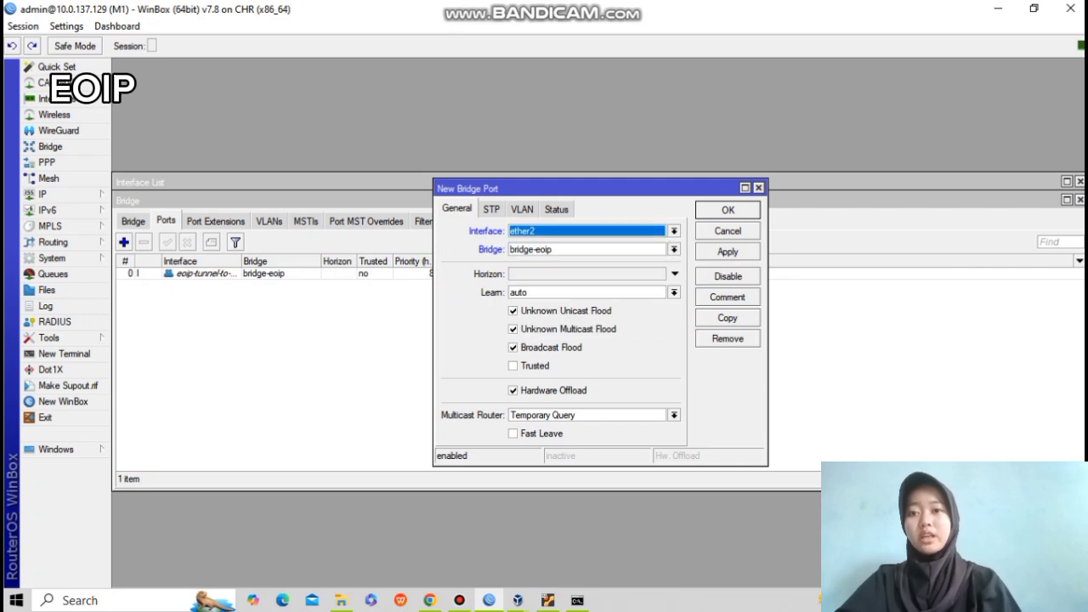
{"action": "left_click", "coordinate": [728, 252]}
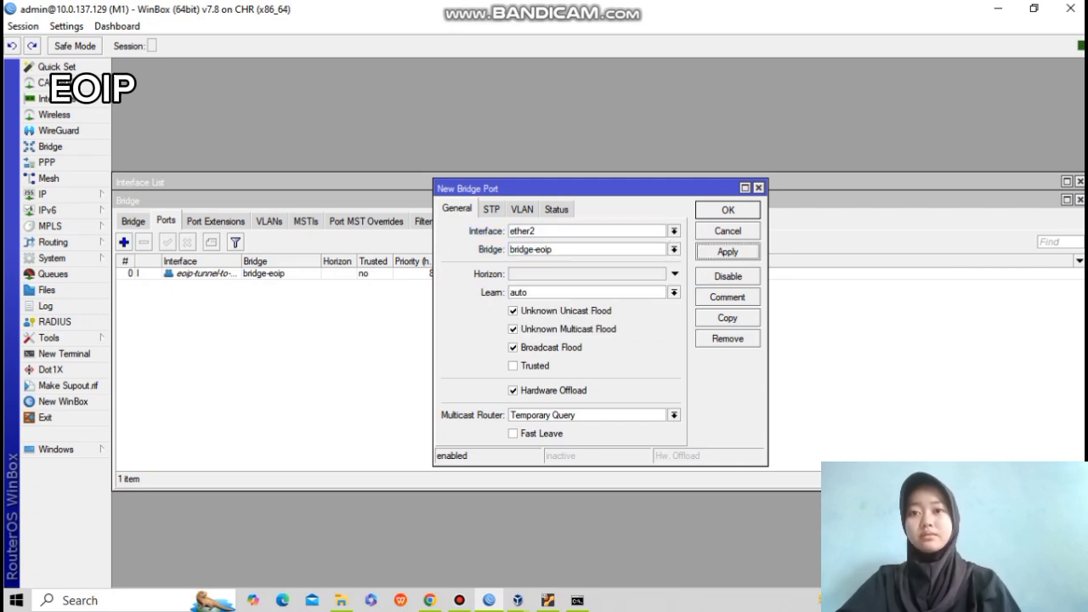
{"action": "left_click", "coordinate": [728, 210]}
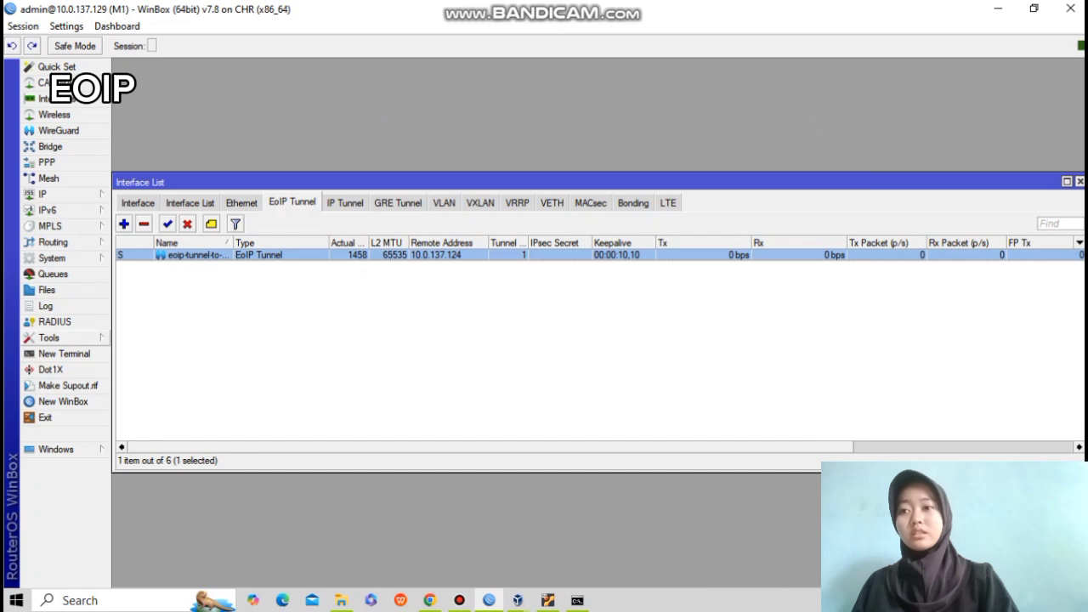
{"action": "left_click", "coordinate": [49, 338]}
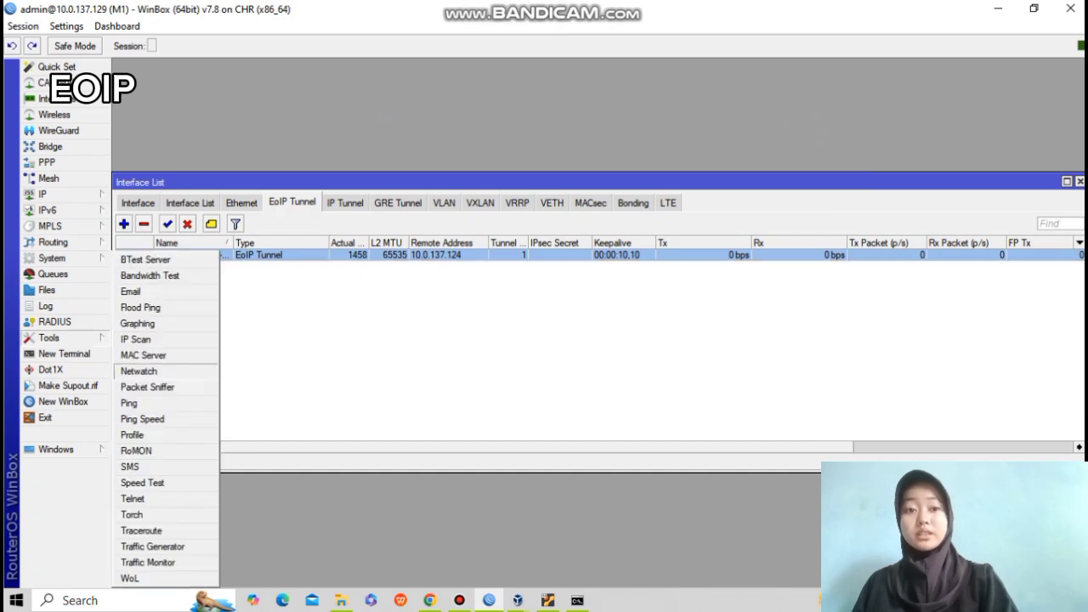
{"action": "left_click", "coordinate": [136, 451]}
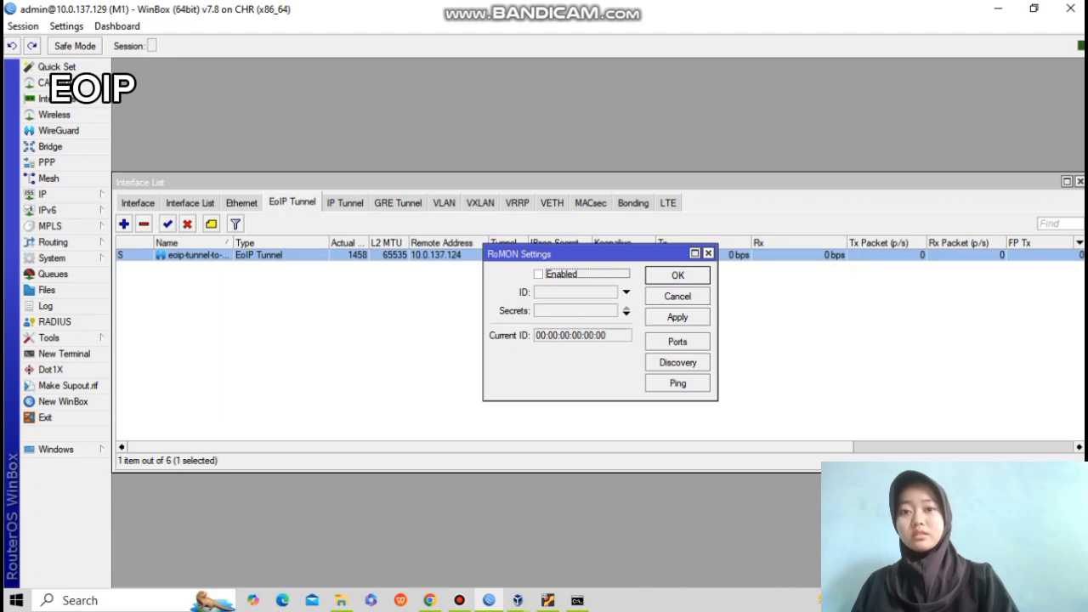
{"action": "left_click", "coordinate": [708, 253]}
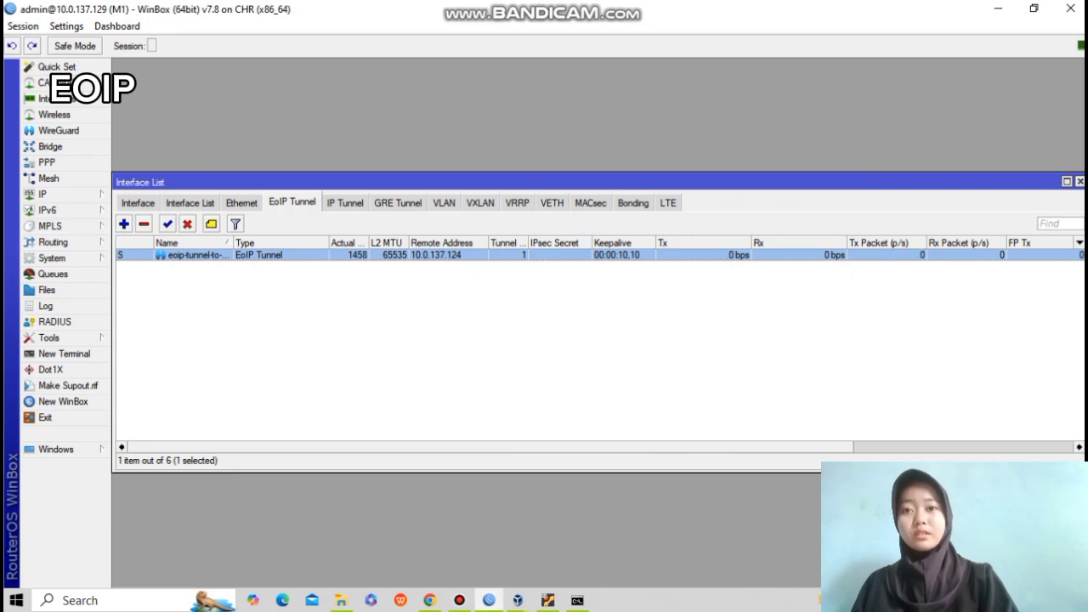
Log into the router at 10.0.137.124, maximize its window and show its Interface list.
{"action": "key", "text": "alt+Tab"}
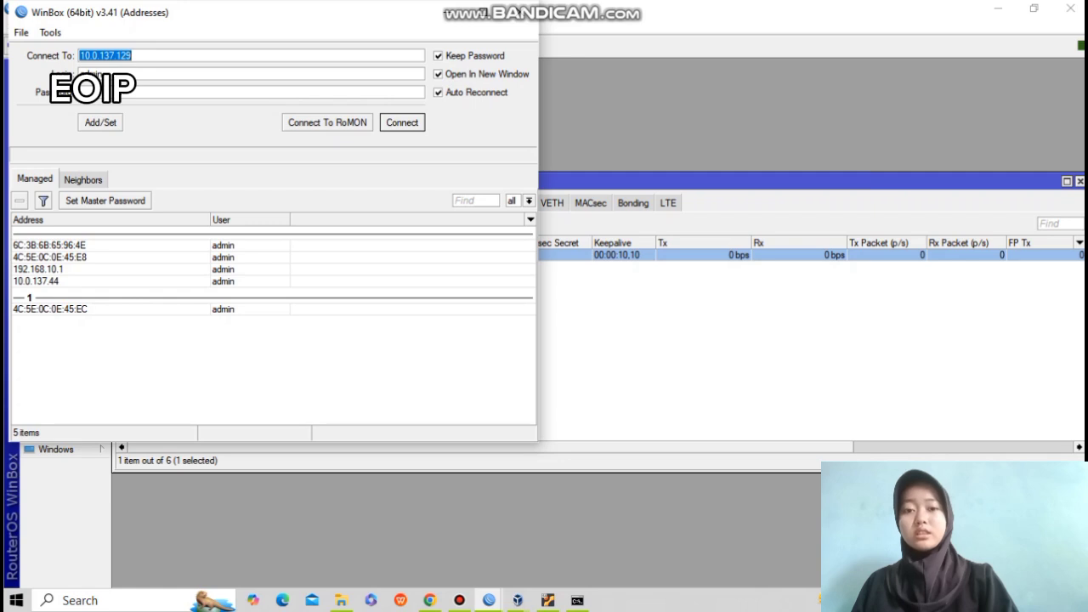
{"action": "left_click", "coordinate": [133, 56]}
{"action": "key", "text": "BackSpace"}
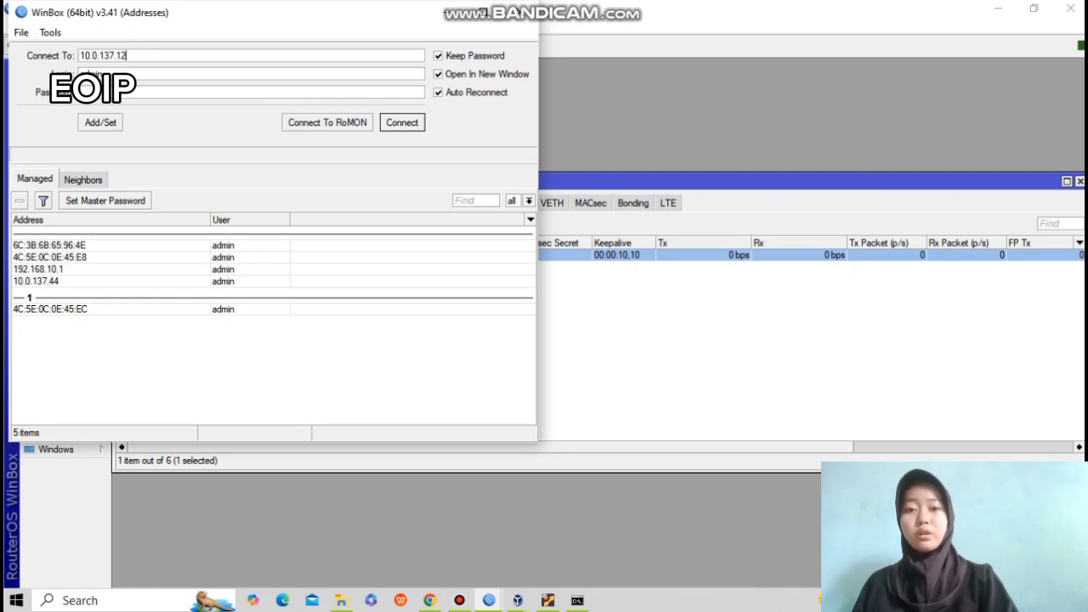
{"action": "type", "text": "4"}
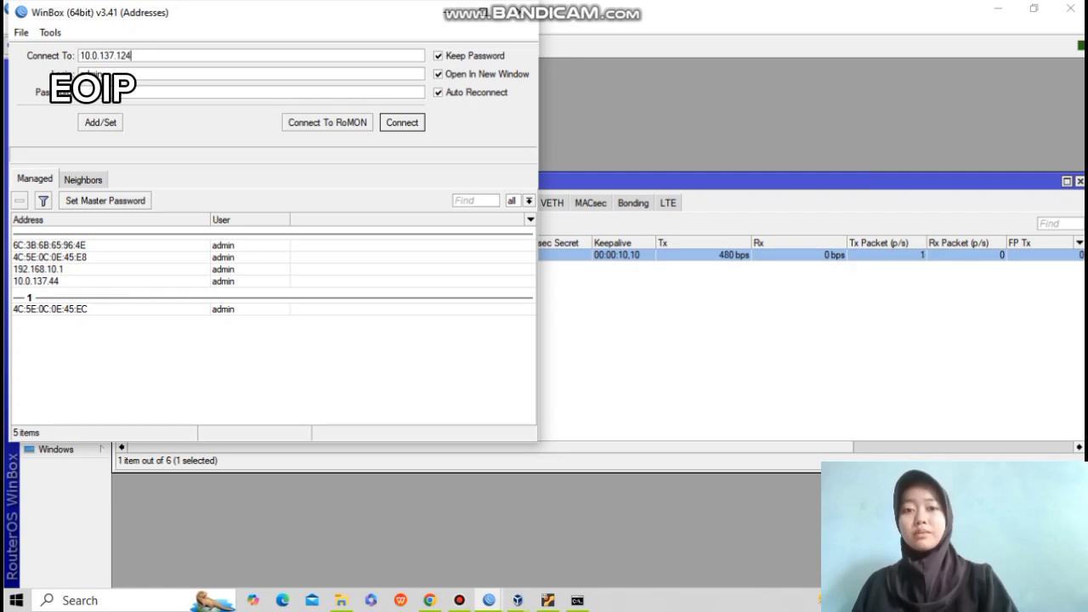
{"action": "key", "text": "Return"}
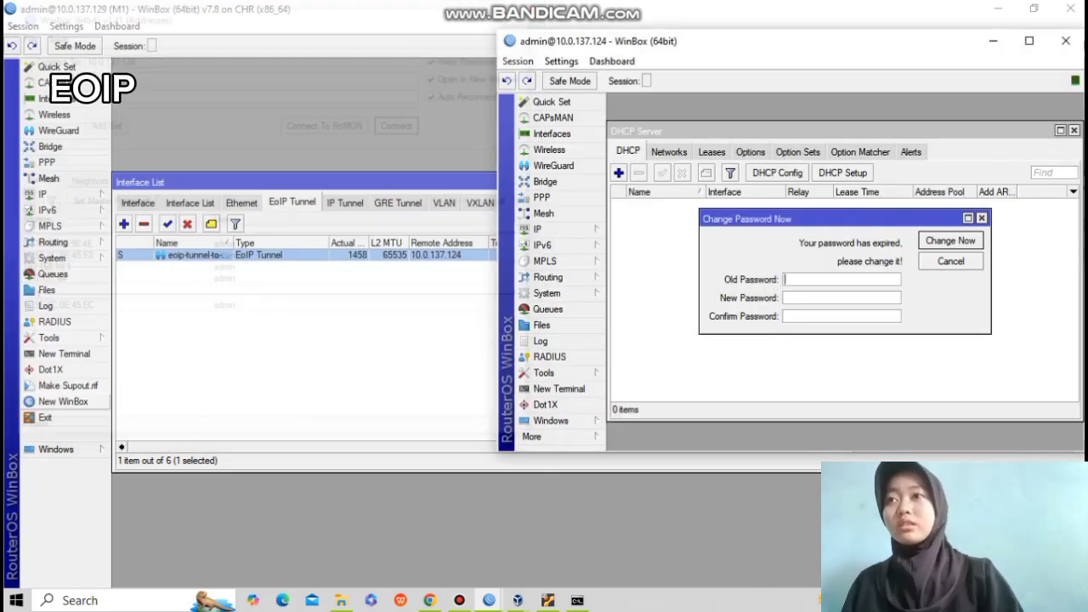
{"action": "left_click_drag", "start_coordinate": [863, 41], "coordinate": [680, 67]}
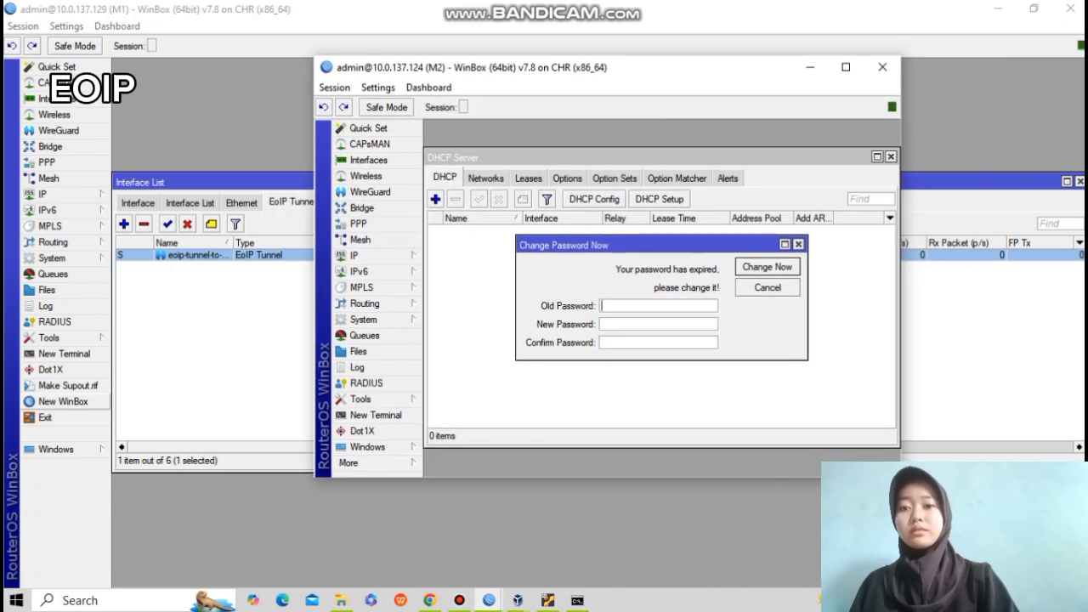
{"action": "left_click", "coordinate": [846, 67]}
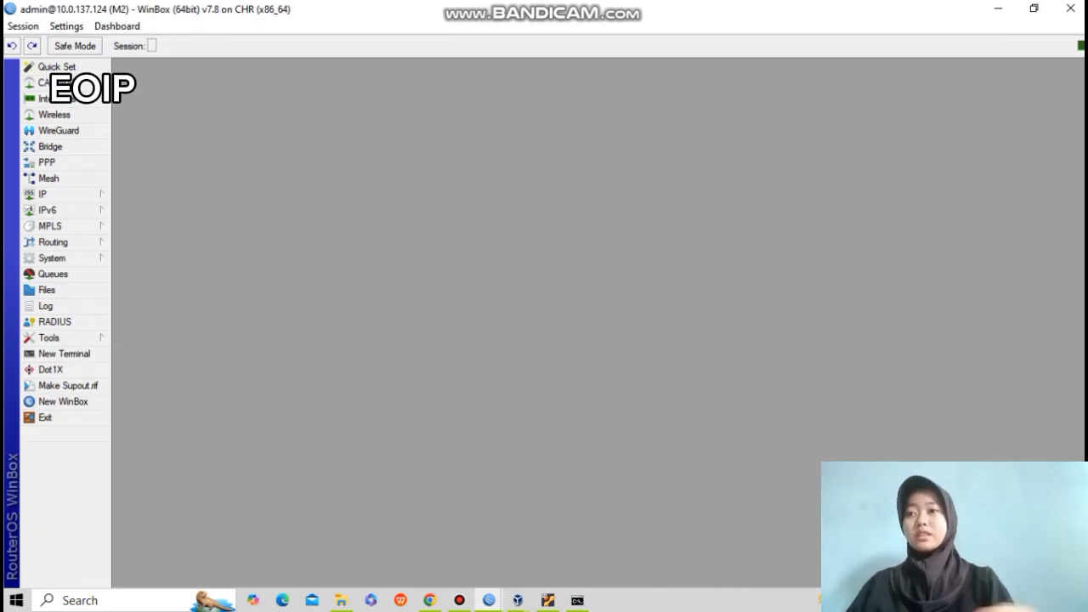
{"action": "left_click", "coordinate": [60, 99]}
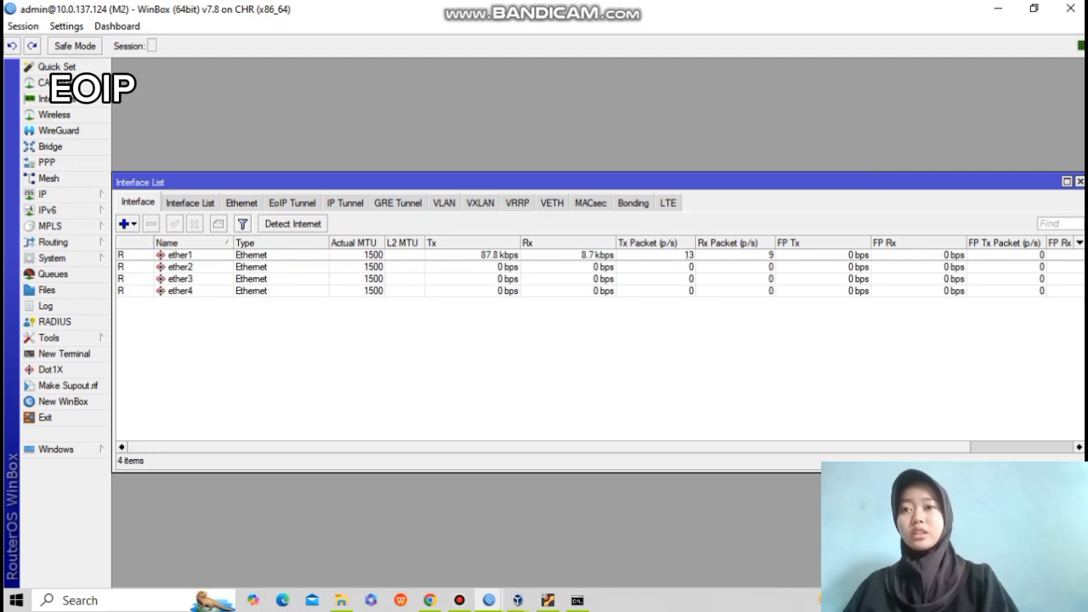
Add a new EoIP tunnel named eoip-tunnel-to-pekalongan.
{"action": "left_click", "coordinate": [293, 203]}
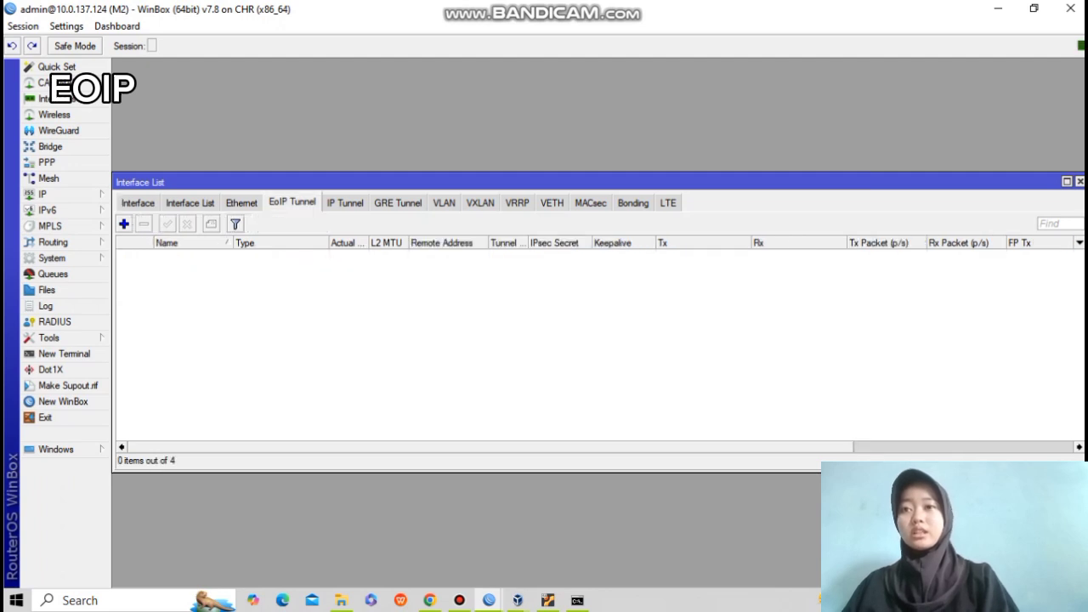
{"action": "left_click", "coordinate": [124, 224]}
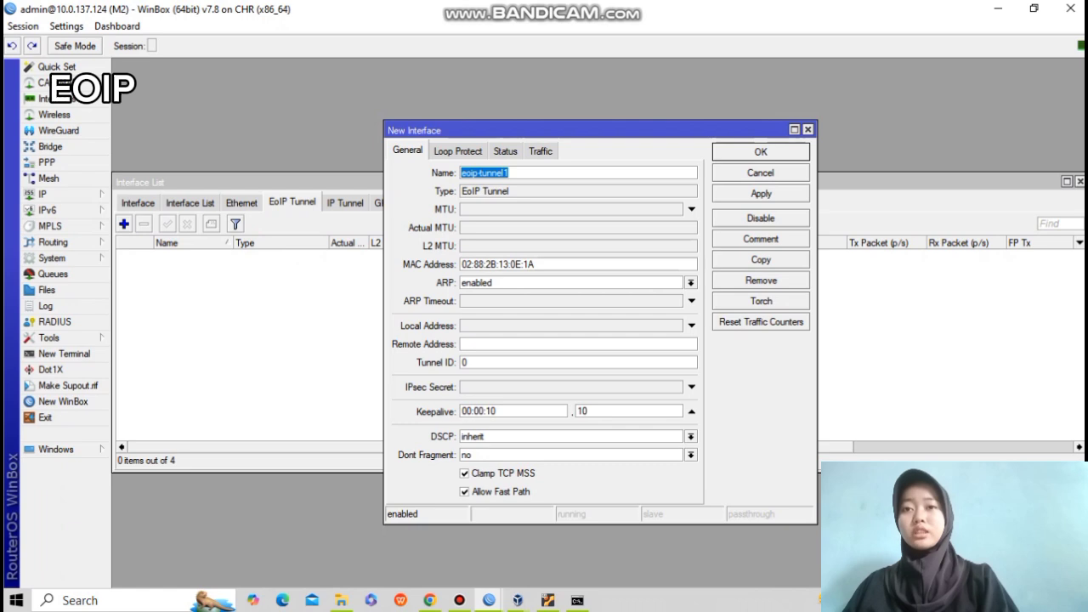
{"action": "left_click", "coordinate": [510, 173]}
{"action": "key", "text": "BackSpace"}
{"action": "type", "text": "-to"}
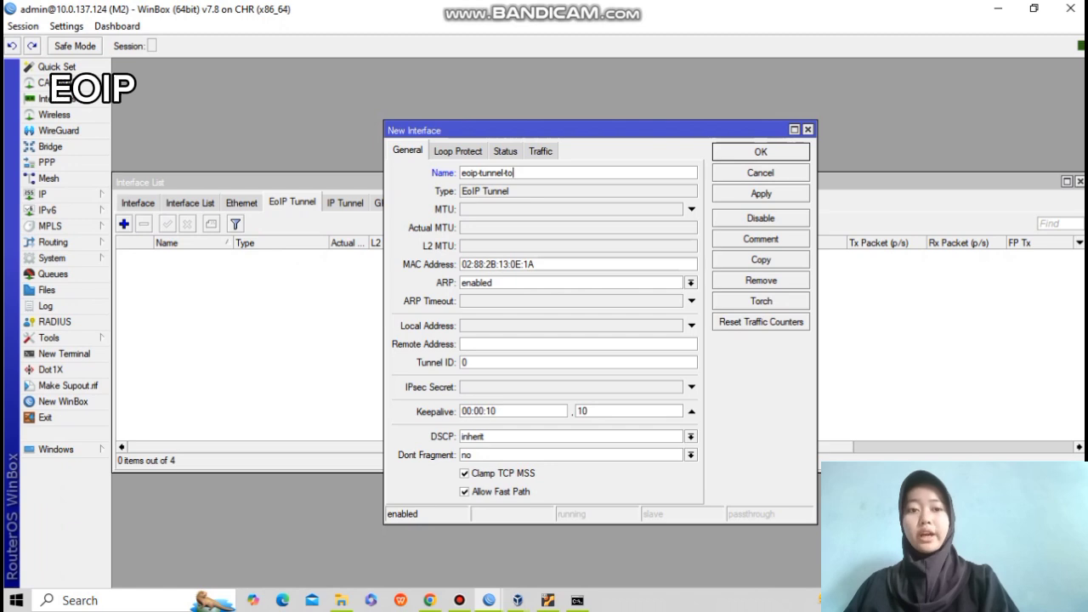
{"action": "type", "text": "-pekalongan"}
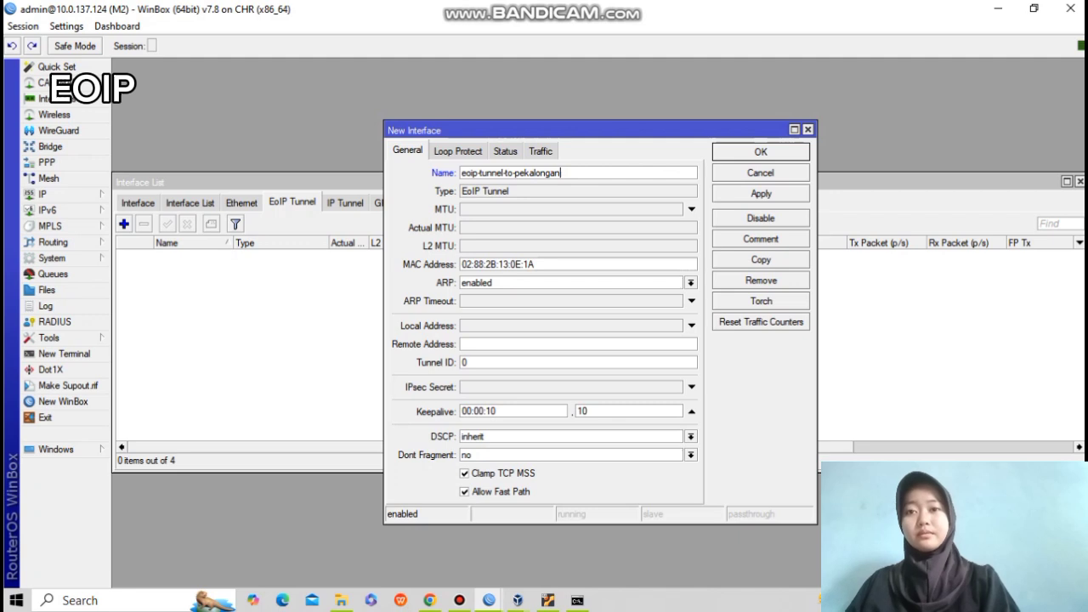
Set local 10.0.137.124, remote 10.0.137.129 and tunnel ID 1, then save the tunnel.
{"action": "left_click", "coordinate": [692, 326]}
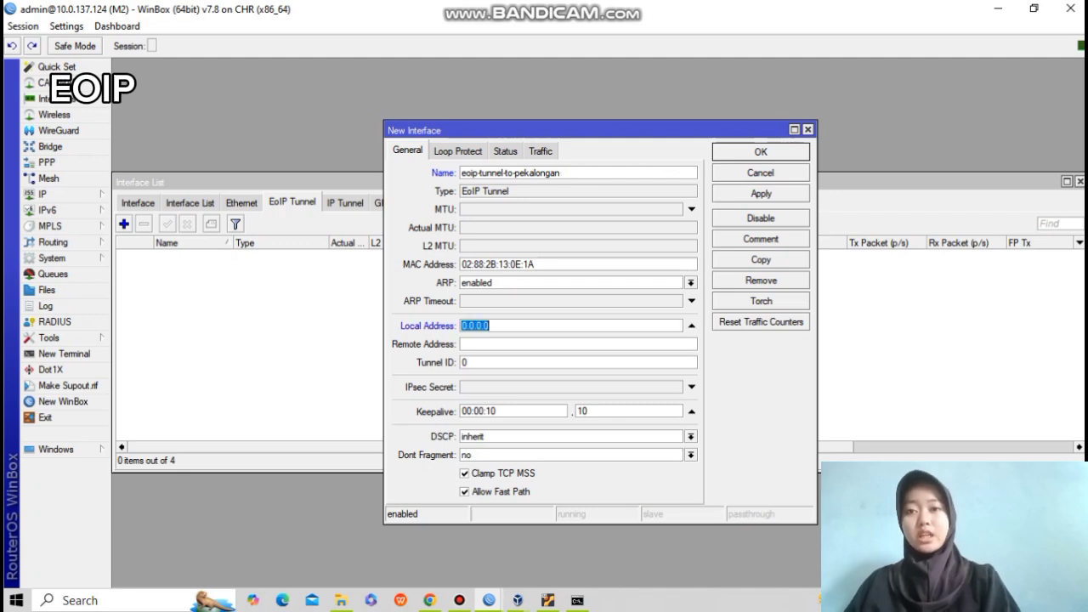
{"action": "type", "text": "10"}
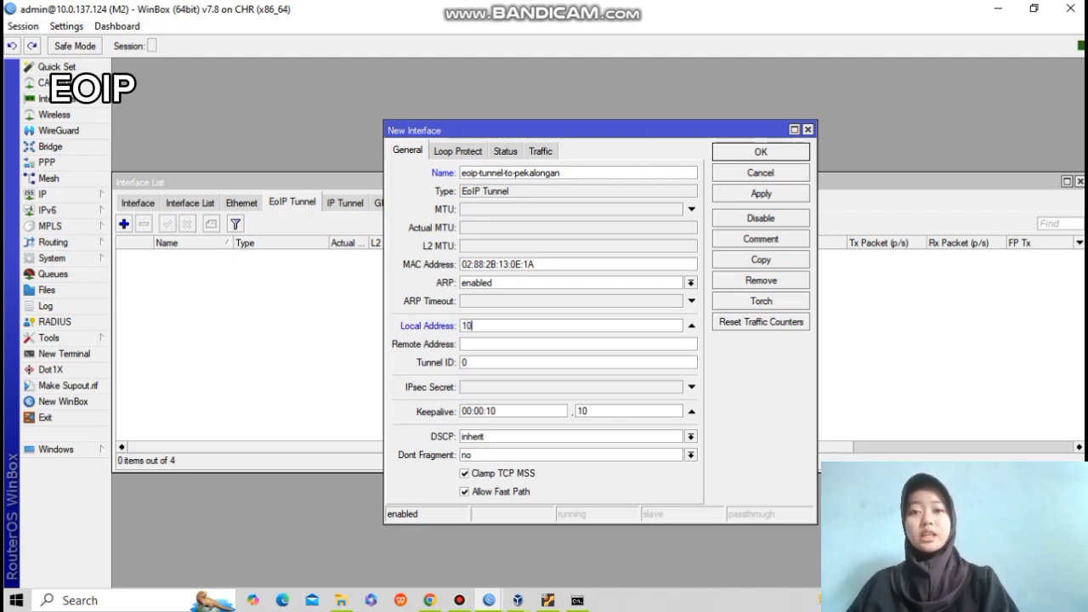
{"action": "type", "text": ".0.1"}
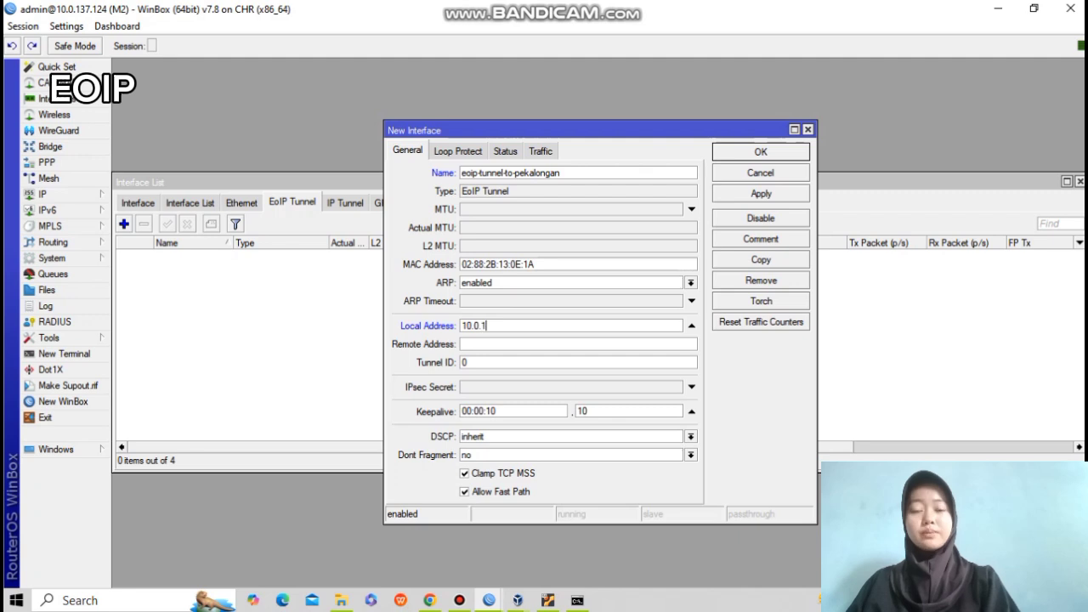
{"action": "type", "text": "37.124"}
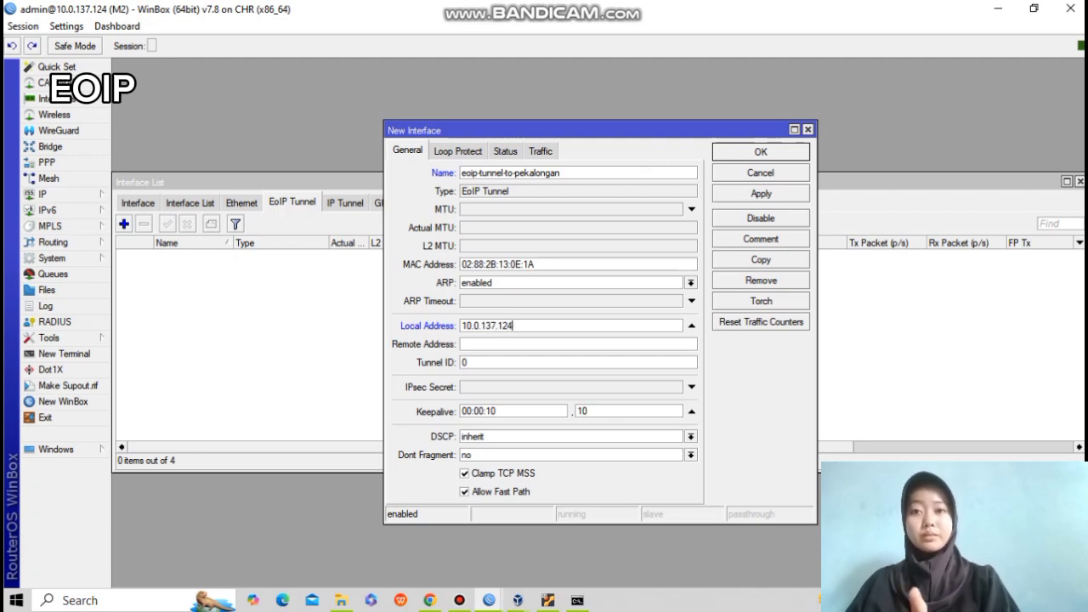
{"action": "left_click", "coordinate": [464, 345]}
{"action": "type", "text": "10"}
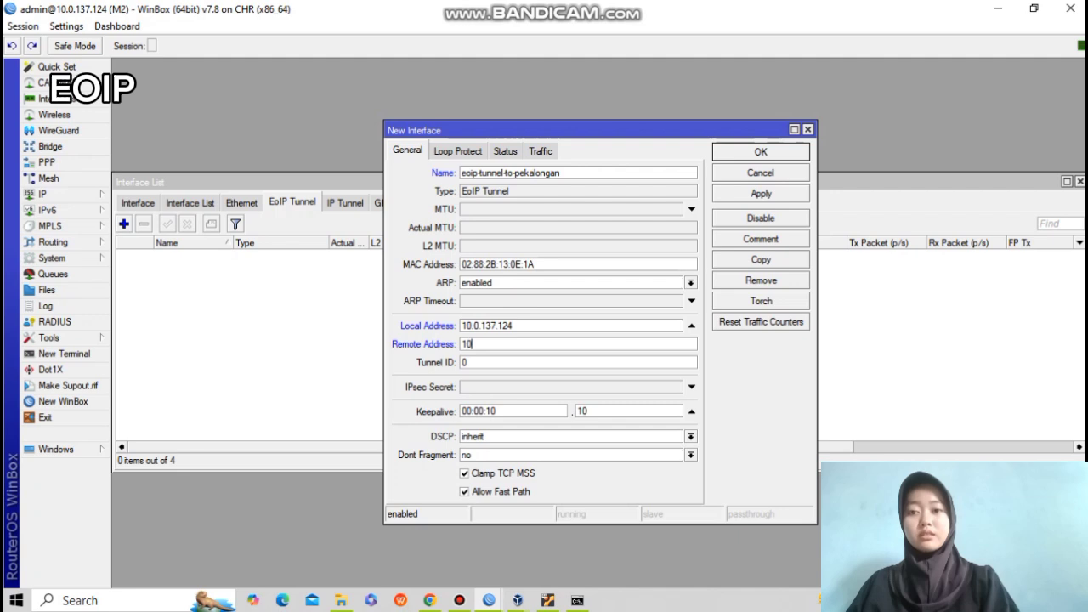
{"action": "type", "text": ".0.13"}
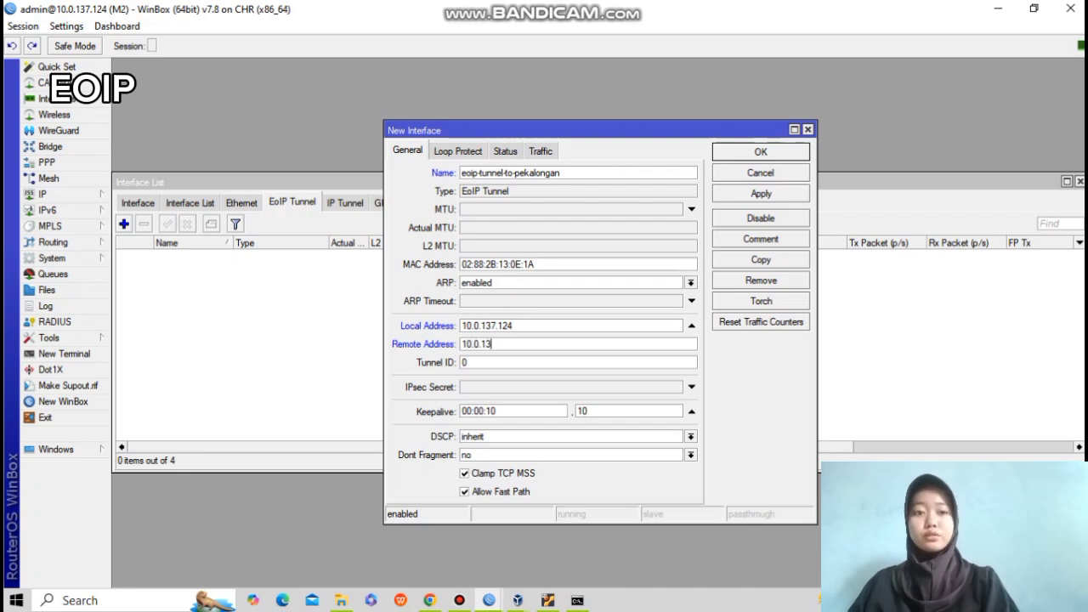
{"action": "type", "text": "7.129"}
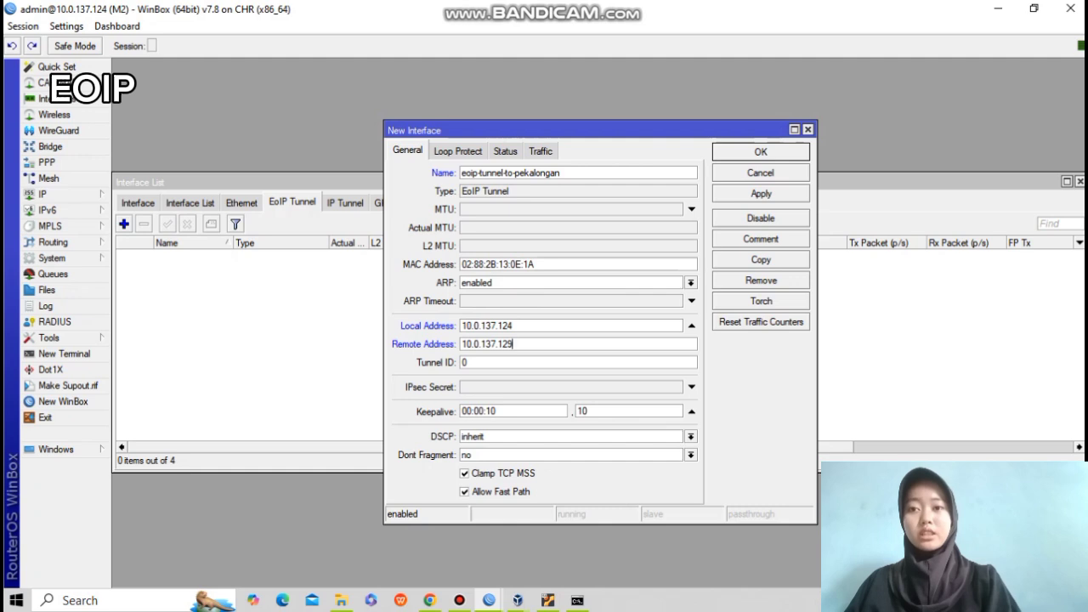
{"action": "left_click", "coordinate": [463, 362]}
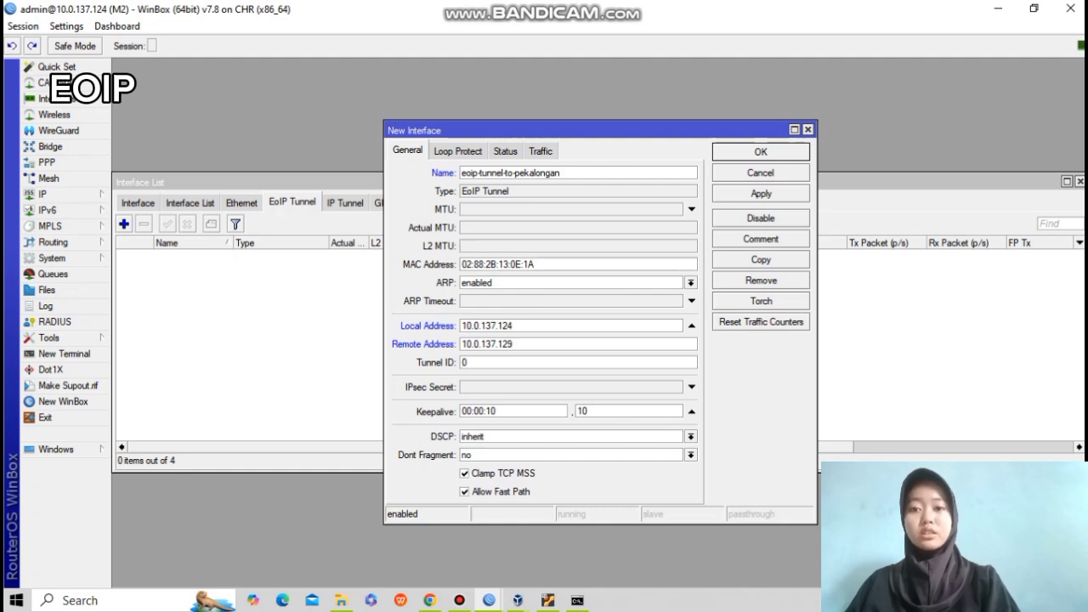
{"action": "key", "text": "BackSpace"}
{"action": "type", "text": "1"}
{"action": "left_click", "coordinate": [762, 194]}
{"action": "left_click", "coordinate": [761, 152]}
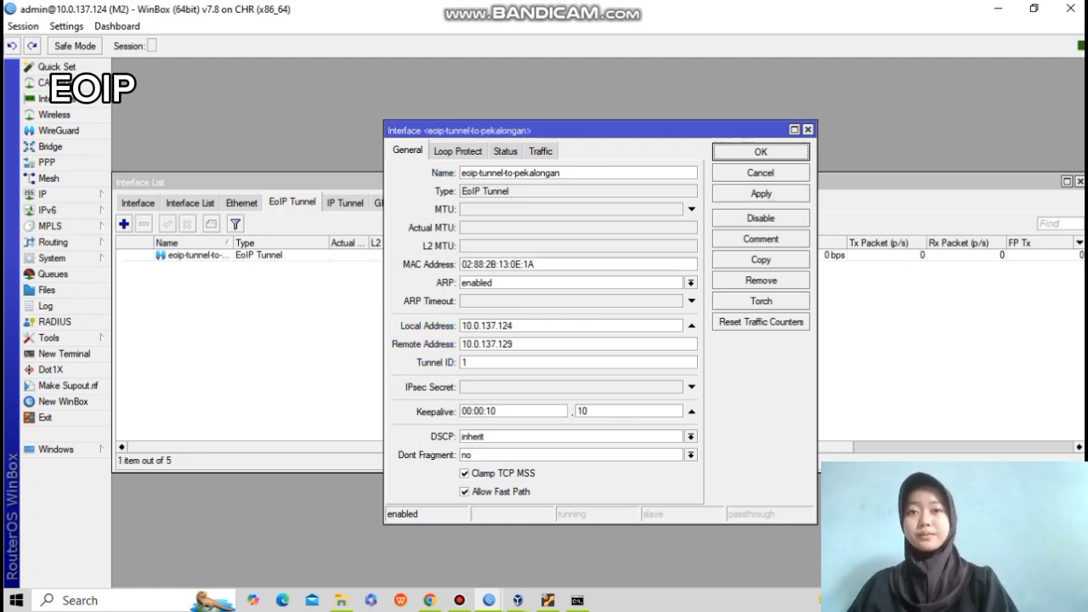
{"action": "left_click", "coordinate": [761, 153]}
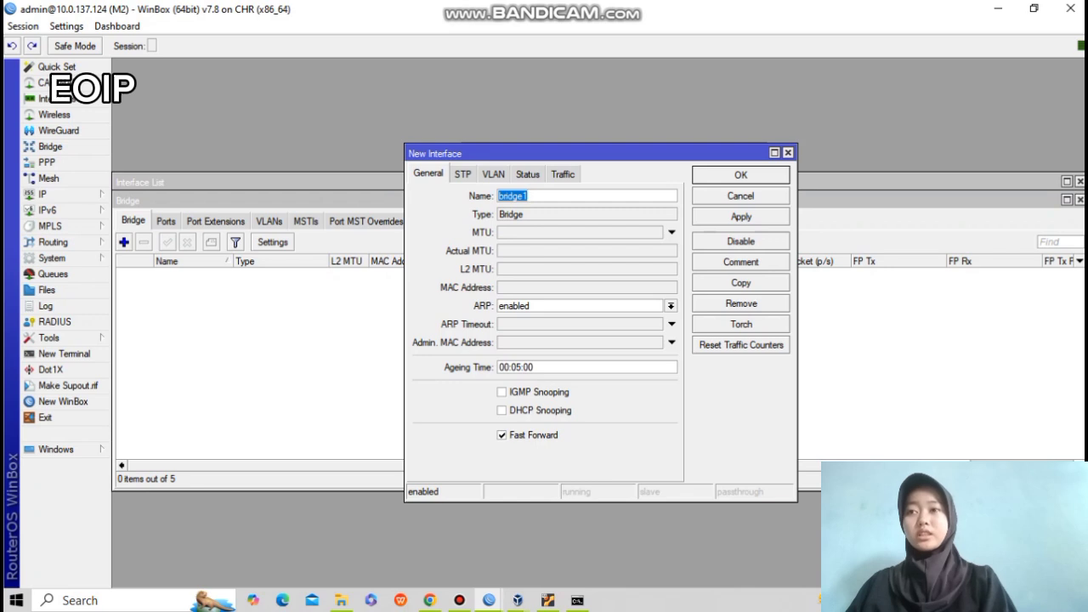
Name the new bridge bridge-eoip on M2 and save it.
{"action": "key", "text": "Right"}
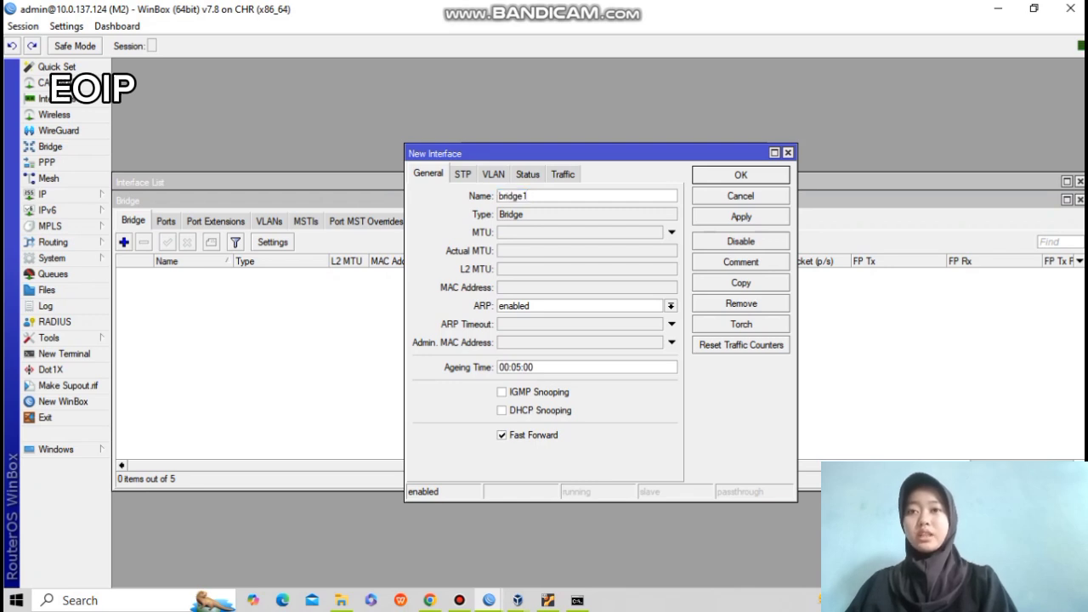
{"action": "key", "text": "BackSpace"}
{"action": "type", "text": "-eoip"}
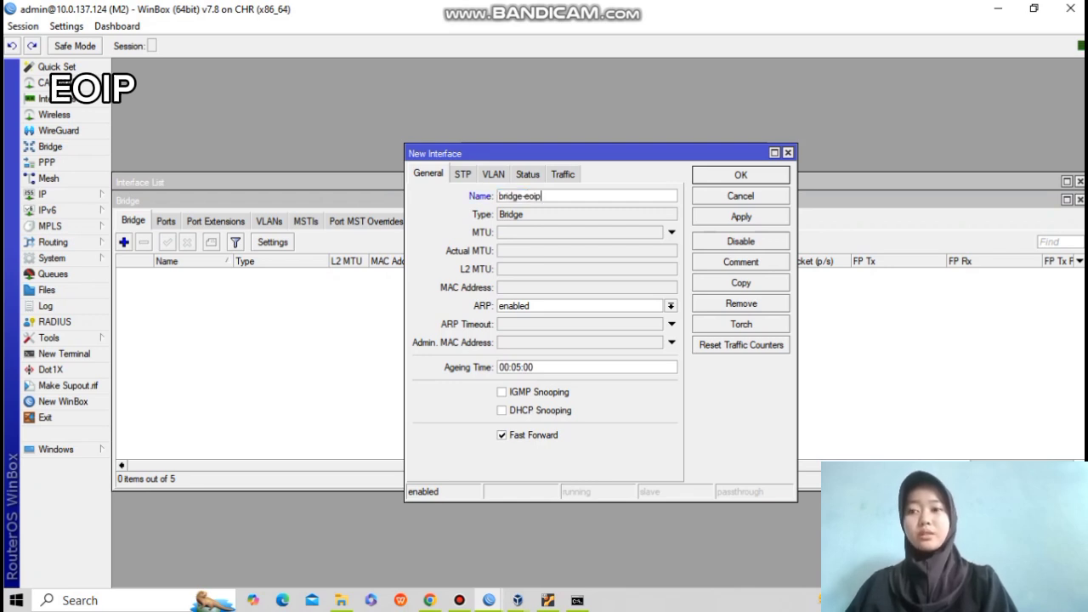
{"action": "left_click", "coordinate": [741, 217]}
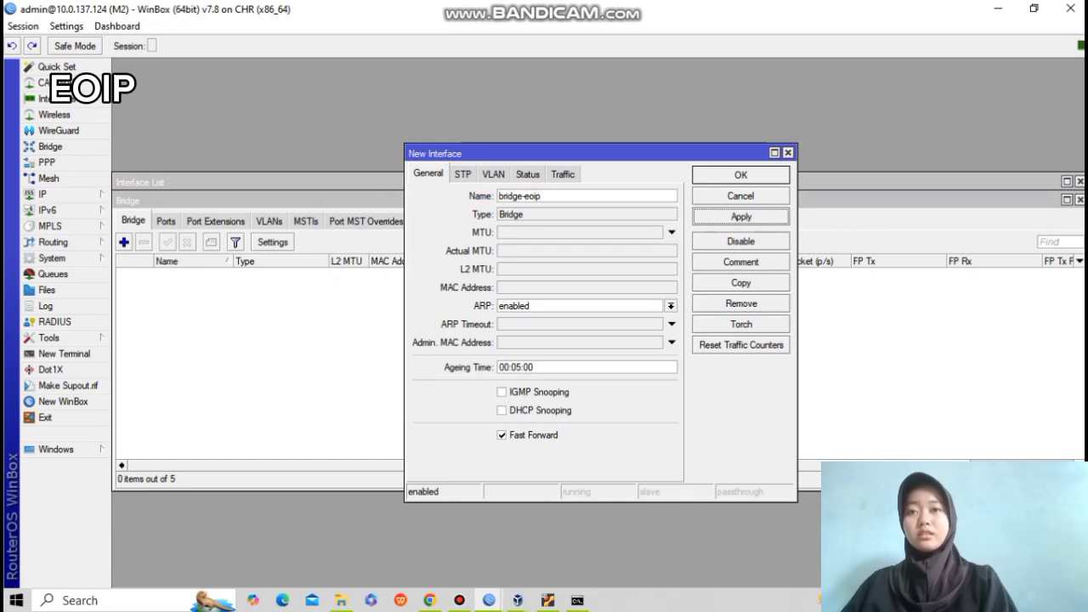
{"action": "left_click", "coordinate": [742, 175]}
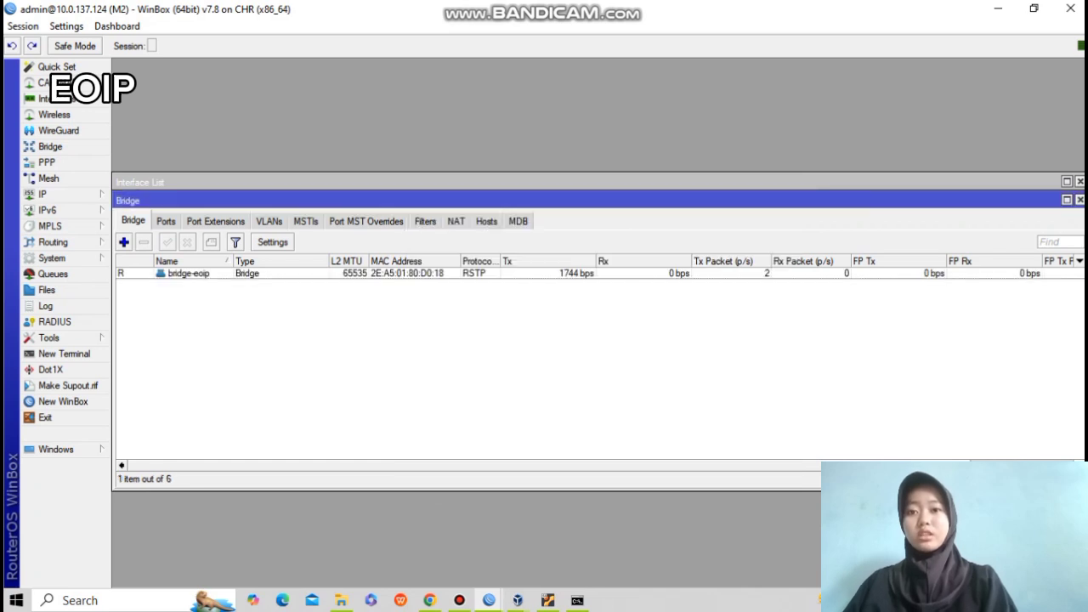
Add ether2 as a port of bridge-eoip.
{"action": "left_click", "coordinate": [166, 221]}
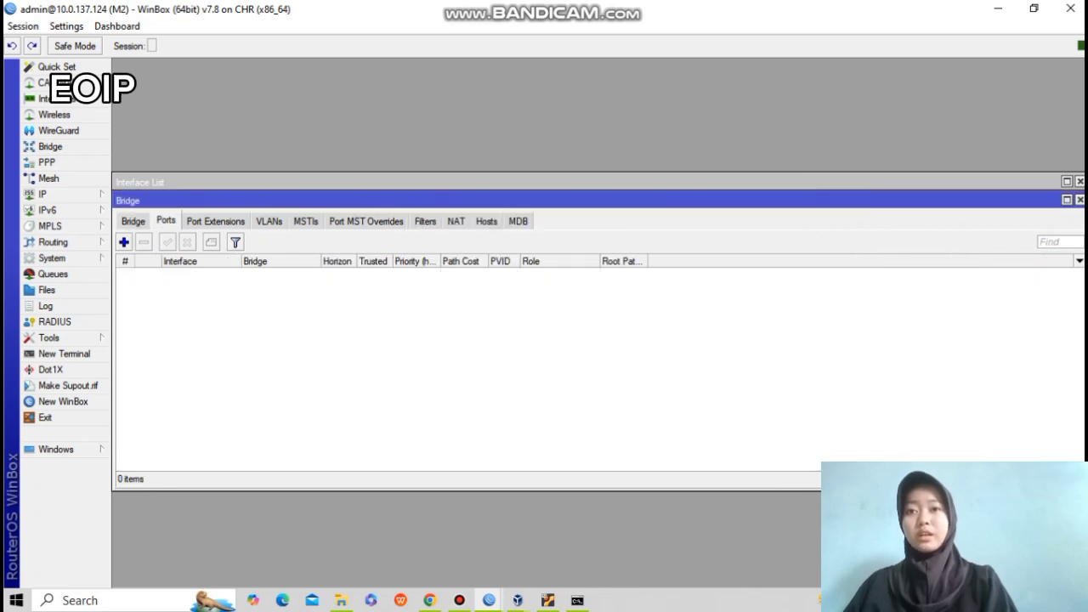
{"action": "left_click", "coordinate": [124, 243]}
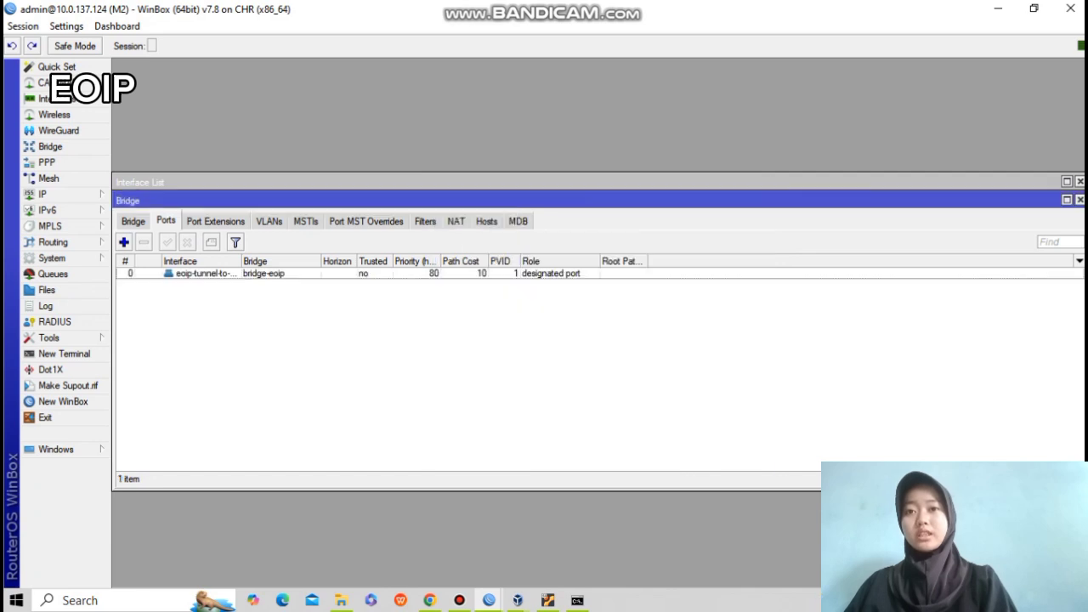
{"action": "left_click", "coordinate": [124, 243]}
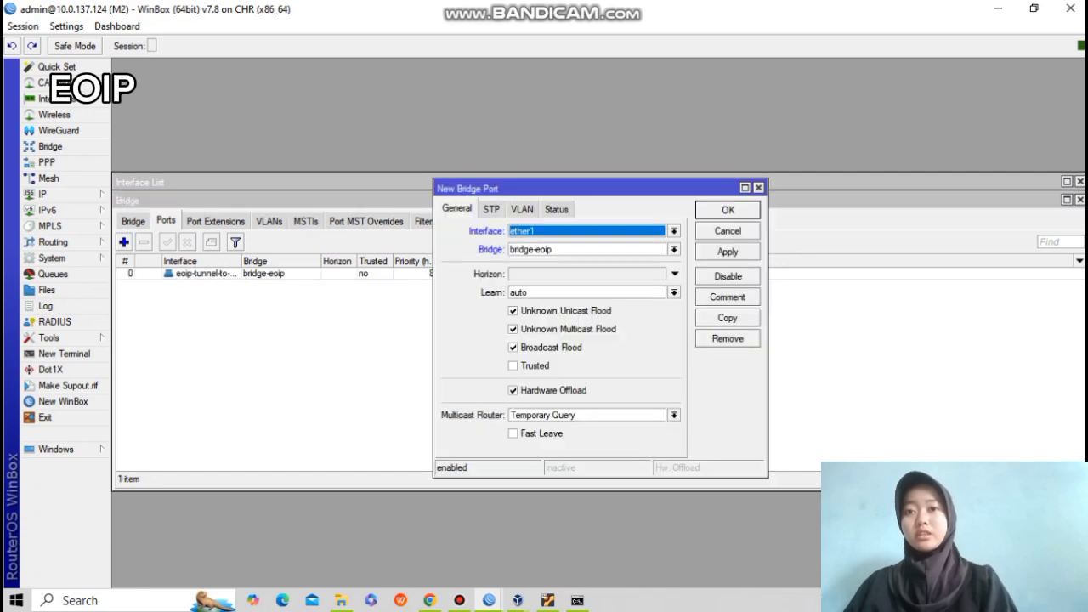
{"action": "left_click", "coordinate": [674, 231]}
{"action": "left_click", "coordinate": [595, 286]}
{"action": "left_click", "coordinate": [728, 251]}
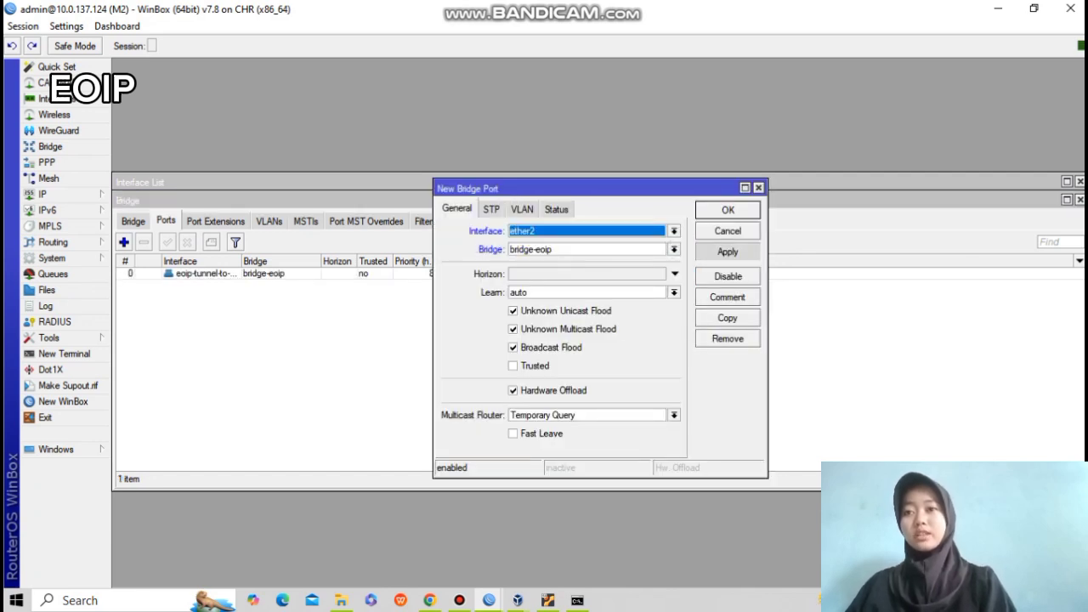
{"action": "left_click", "coordinate": [728, 210]}
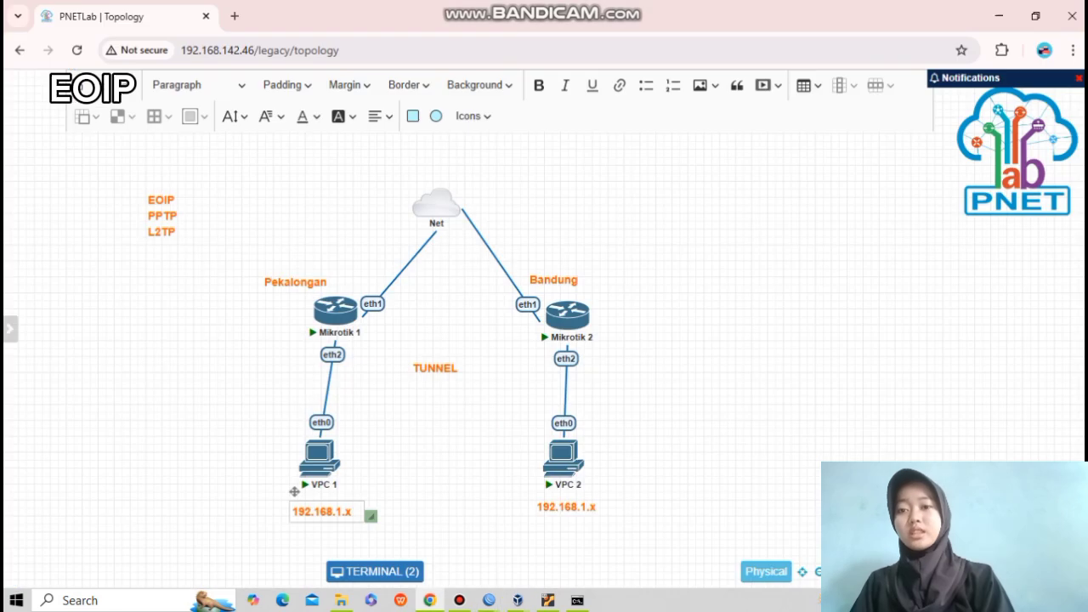
Change the VPC 1 note to 192.168.1.10 and the VPC 2 note to 192.168.1.20.
{"action": "key", "text": "BackSpace"}
{"action": "type", "text": "10"}
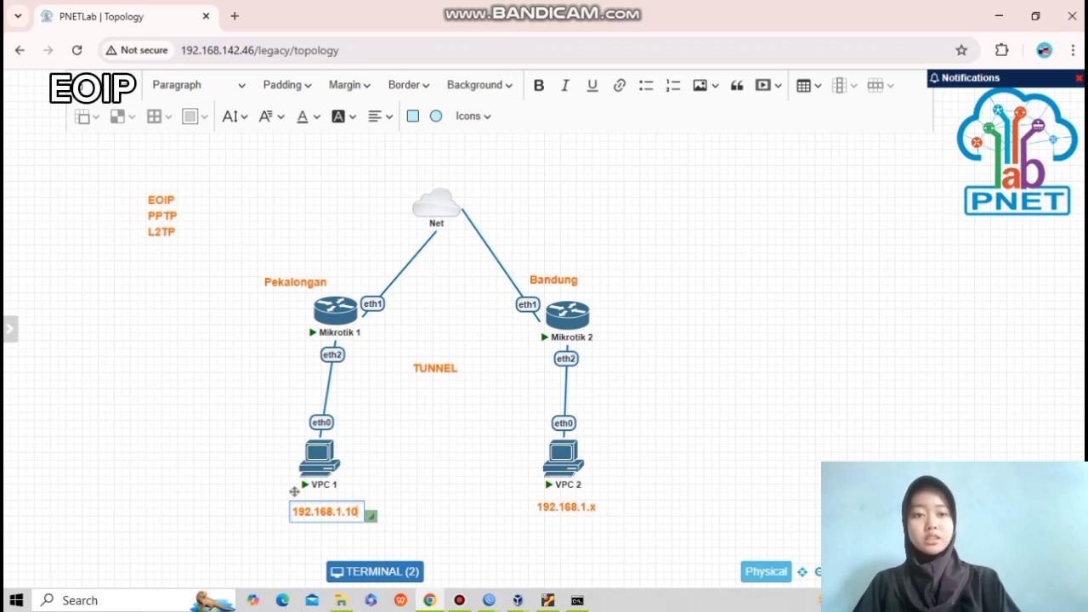
{"action": "left_click", "coordinate": [295, 492]}
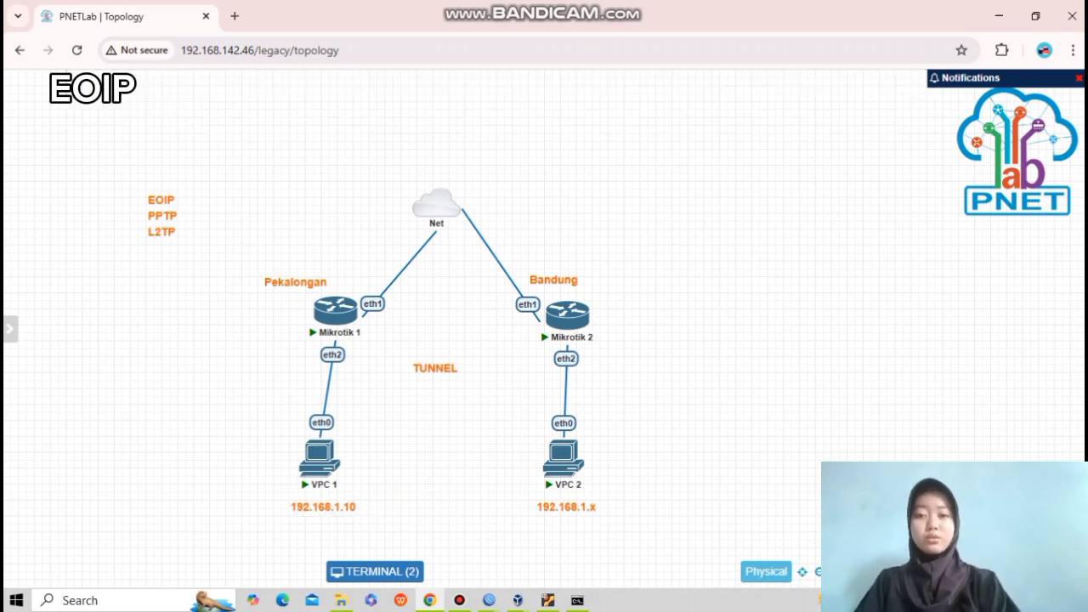
{"action": "double_click", "coordinate": [541, 493]}
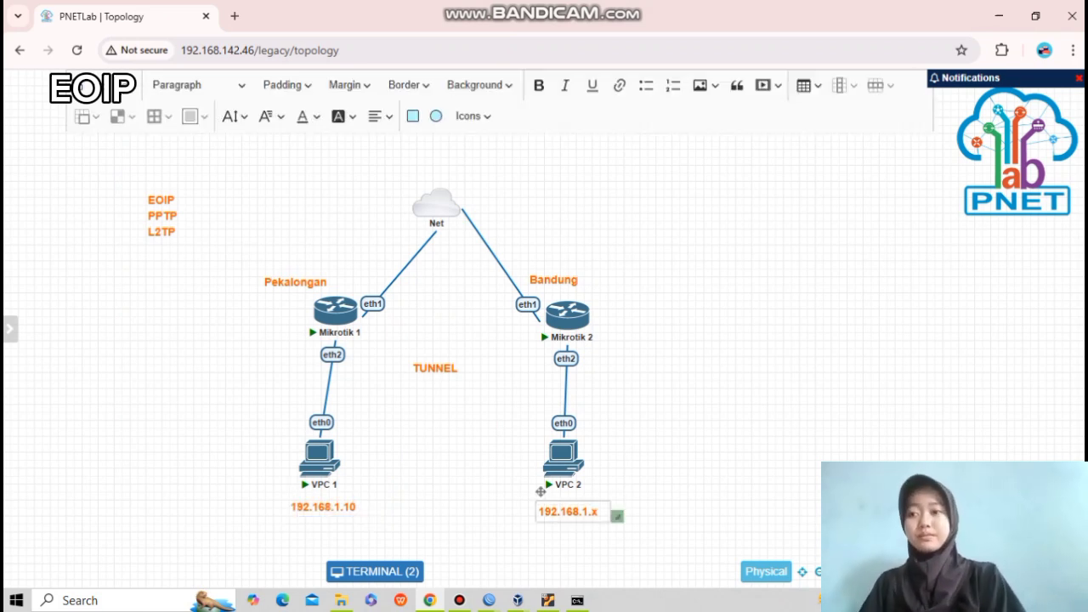
{"action": "key", "text": "End"}
{"action": "key", "text": "BackSpace"}
{"action": "type", "text": "20"}
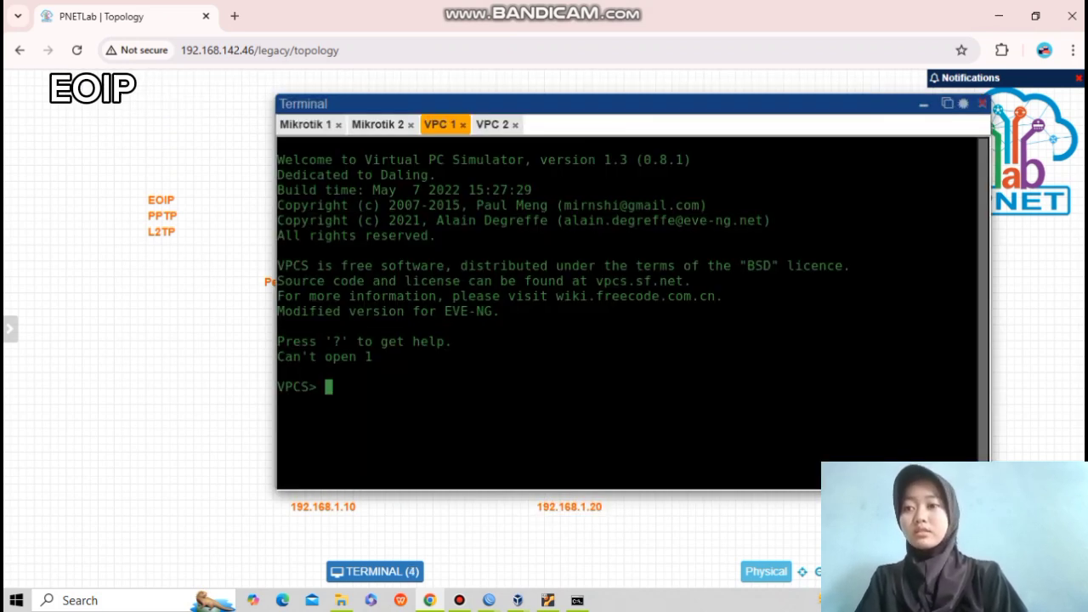
Assign 192.168.1.10 to VPC 1 with the ip command.
{"action": "type", "text": "ip 192.168."}
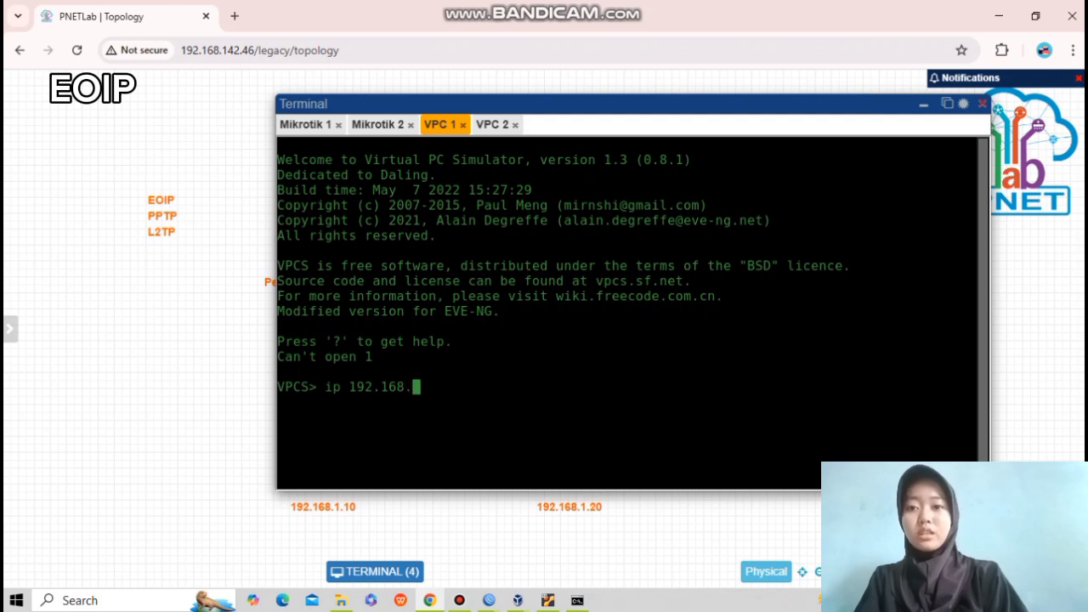
{"action": "type", "text": "1.10"}
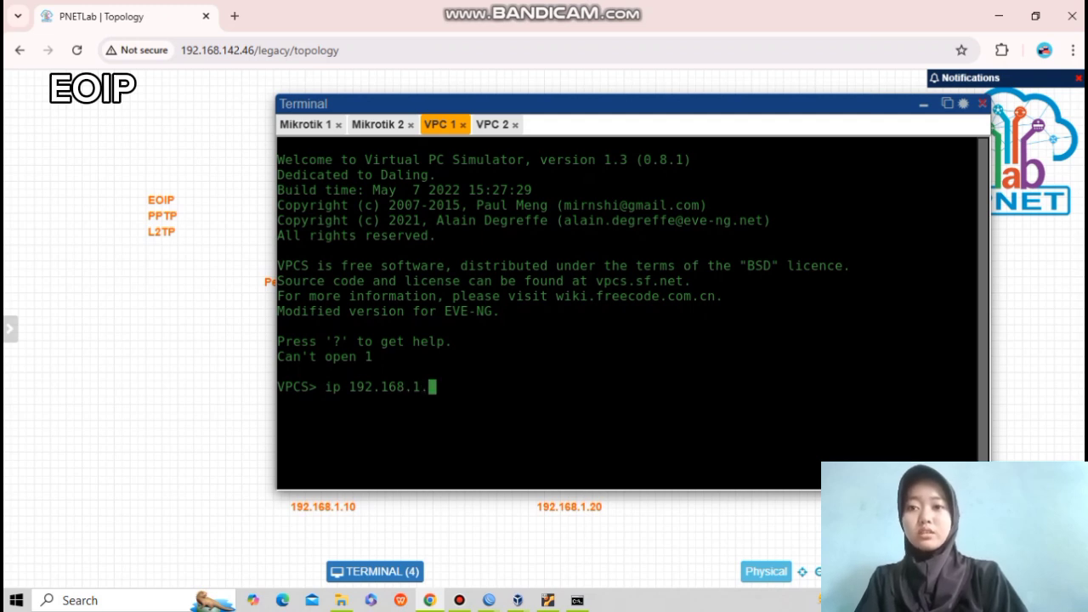
{"action": "key", "text": "Return"}
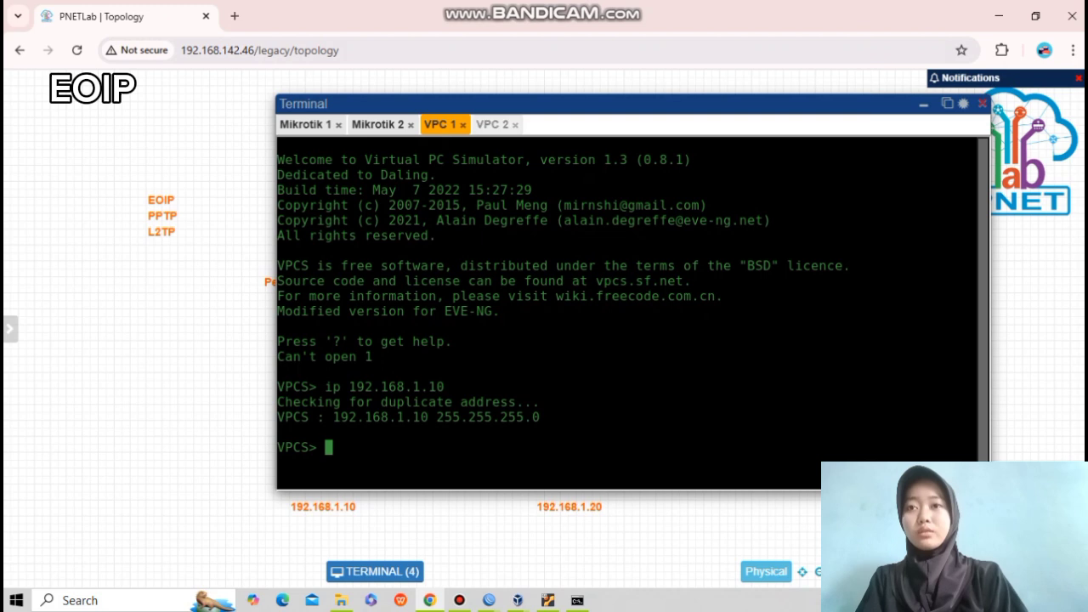
Assign 192.168.1.20 to VPC 2 and prepare a ping to 192.168.1.10.
{"action": "left_click", "coordinate": [492, 125]}
{"action": "type", "text": "92.168"}
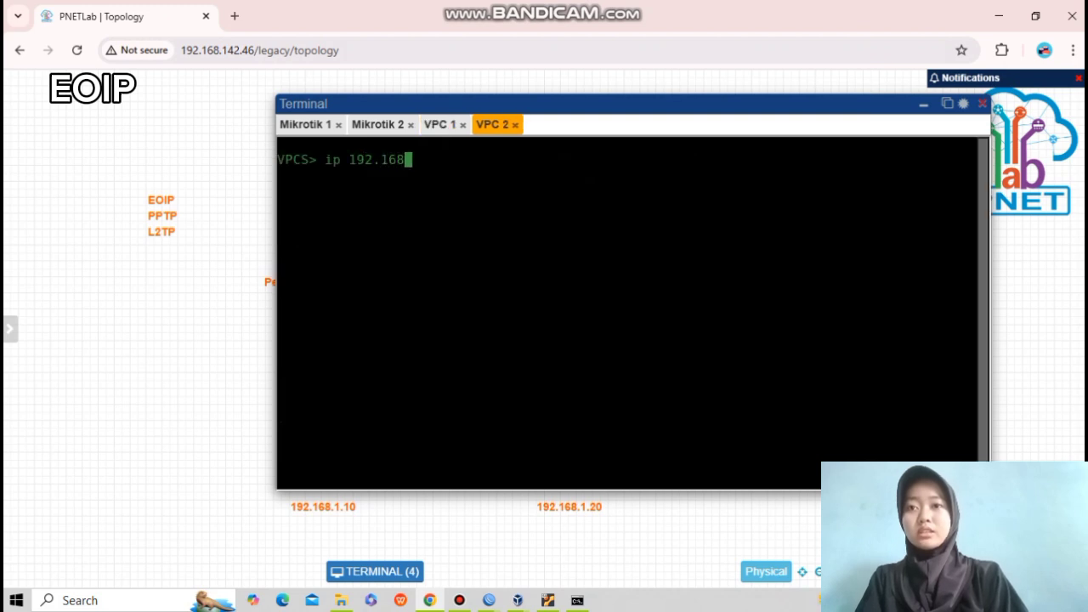
{"action": "type", "text": ".1.20"}
{"action": "key", "text": "Return"}
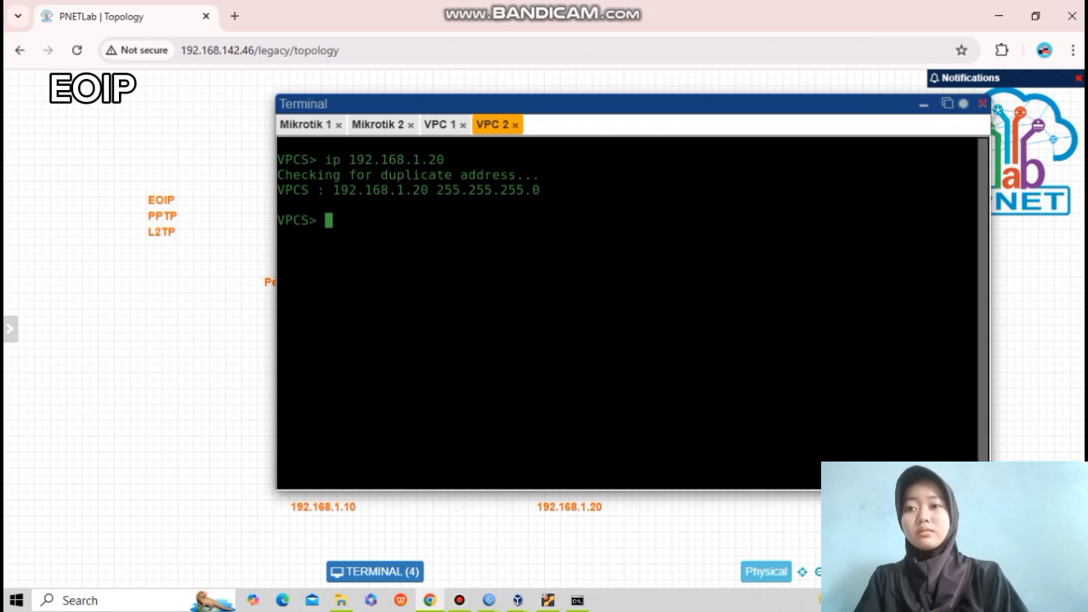
{"action": "type", "text": "p"}
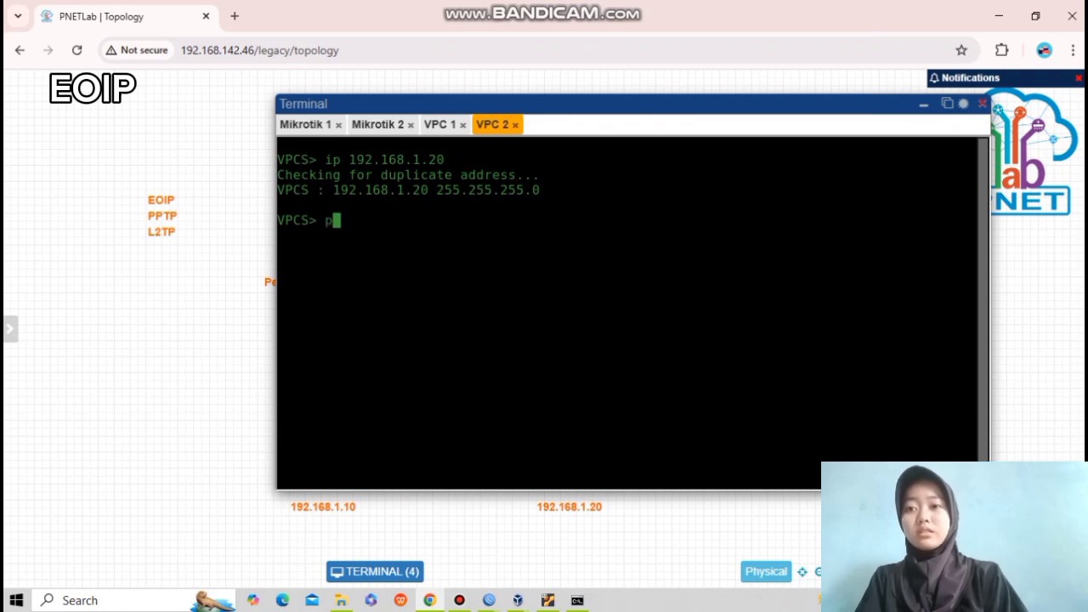
{"action": "type", "text": "ing 192.168"}
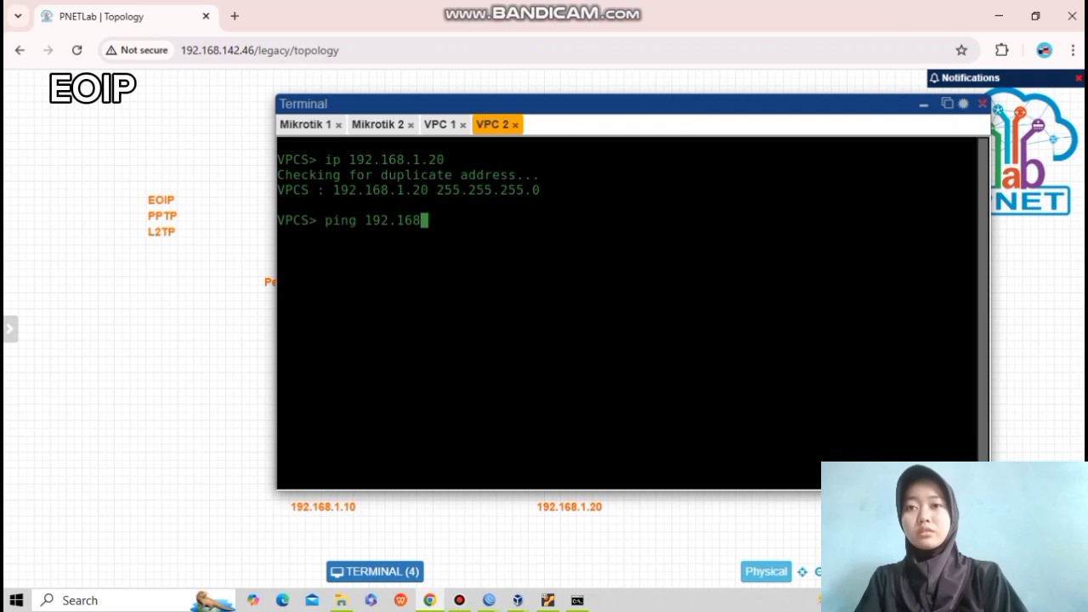
{"action": "type", "text": ".1.10"}
Ping VPC 1 from VPC 2, then ping 192.168.1.20 from VPC 1.
{"action": "key", "text": "Return"}
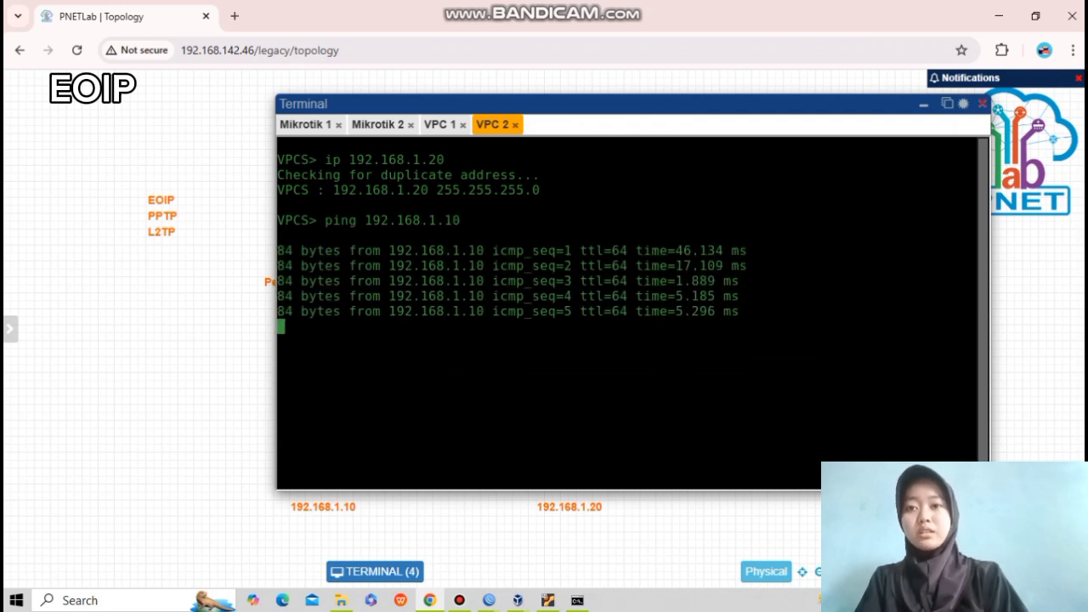
{"action": "left_click", "coordinate": [440, 125]}
{"action": "type", "text": "ping 10"}
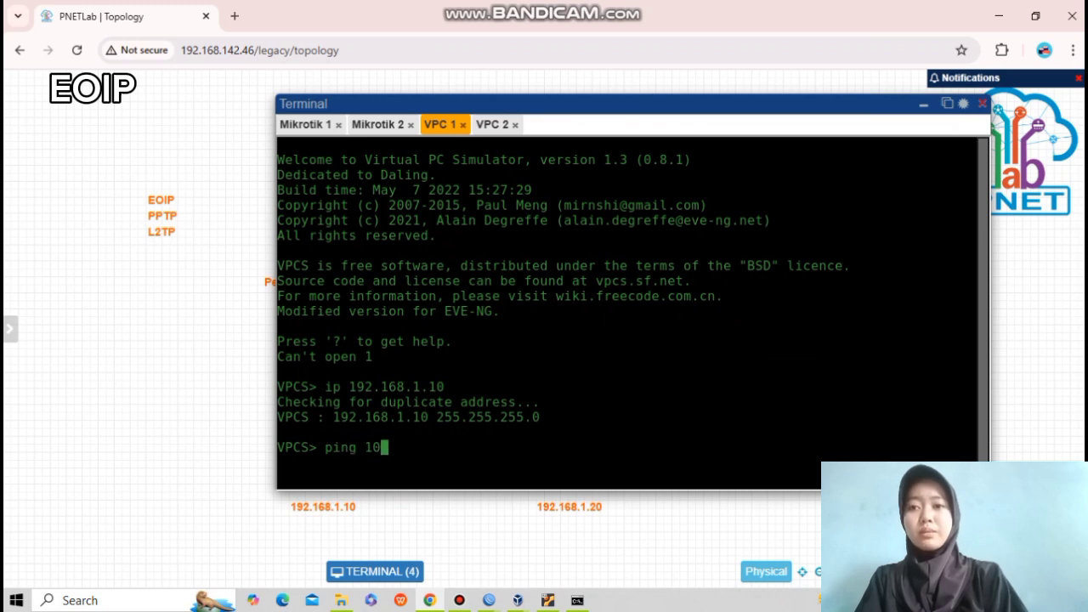
{"action": "key", "text": "BackSpace"}
{"action": "type", "text": "92.168.1"}
{"action": "type", "text": ".20"}
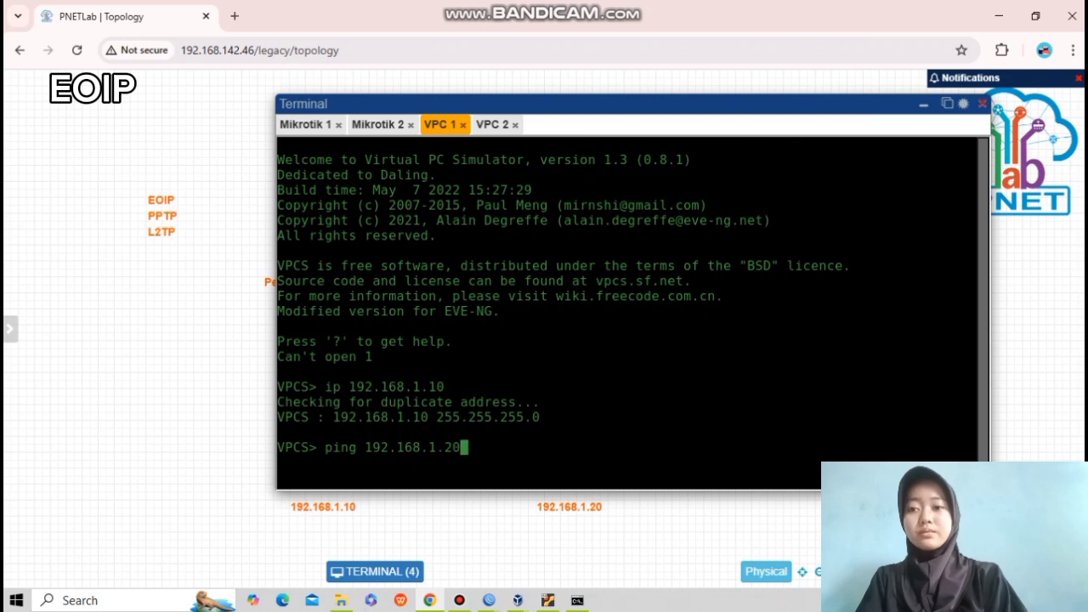
{"action": "key", "text": "Return"}
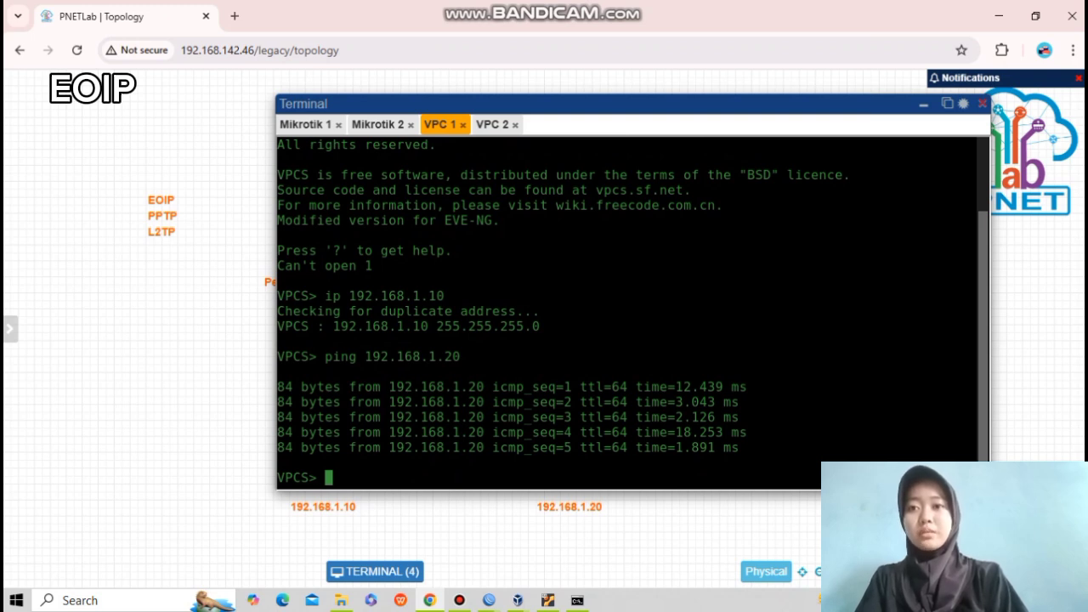
Ping 8.8.8.8 from VPC 1, which fails with no gateway found.
{"action": "left_click_drag", "start_coordinate": [333, 296], "coordinate": [460, 296]}
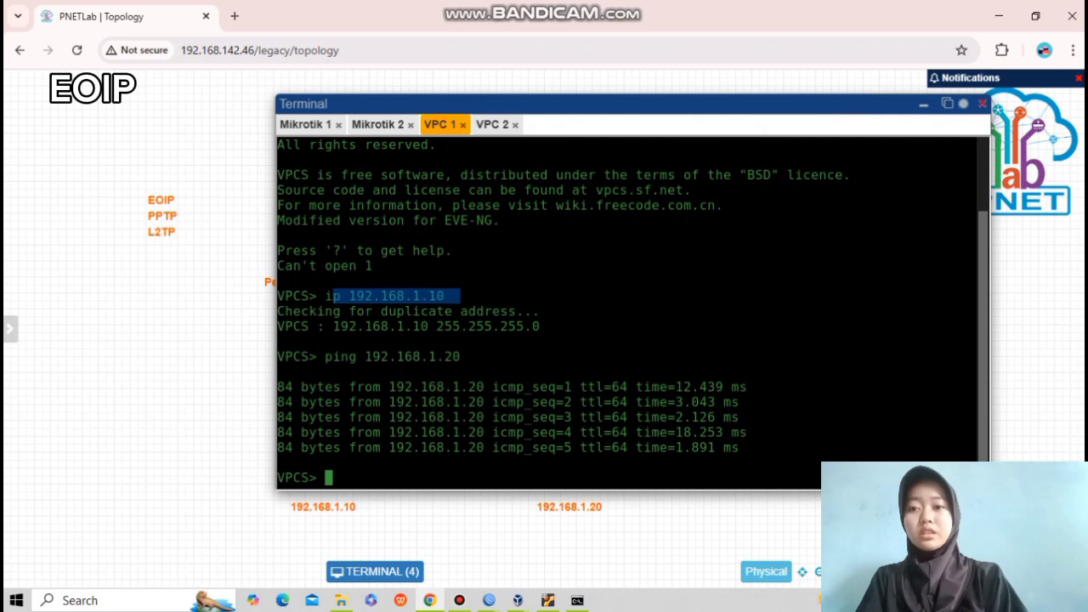
{"action": "left_click", "coordinate": [460, 298]}
{"action": "type", "text": "pi"}
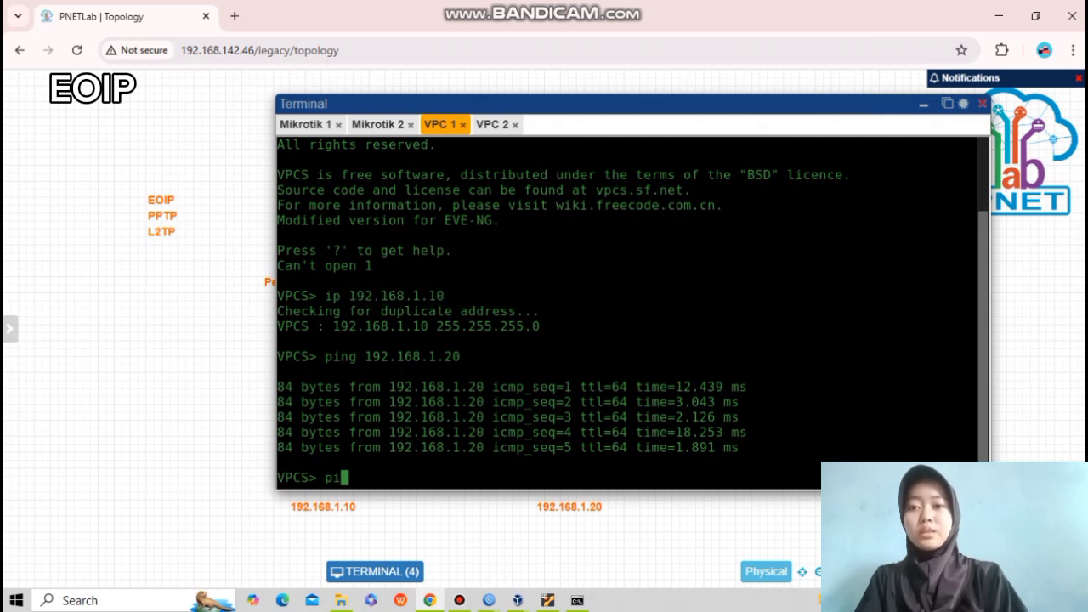
{"action": "type", "text": "ng 8.8.8.8"}
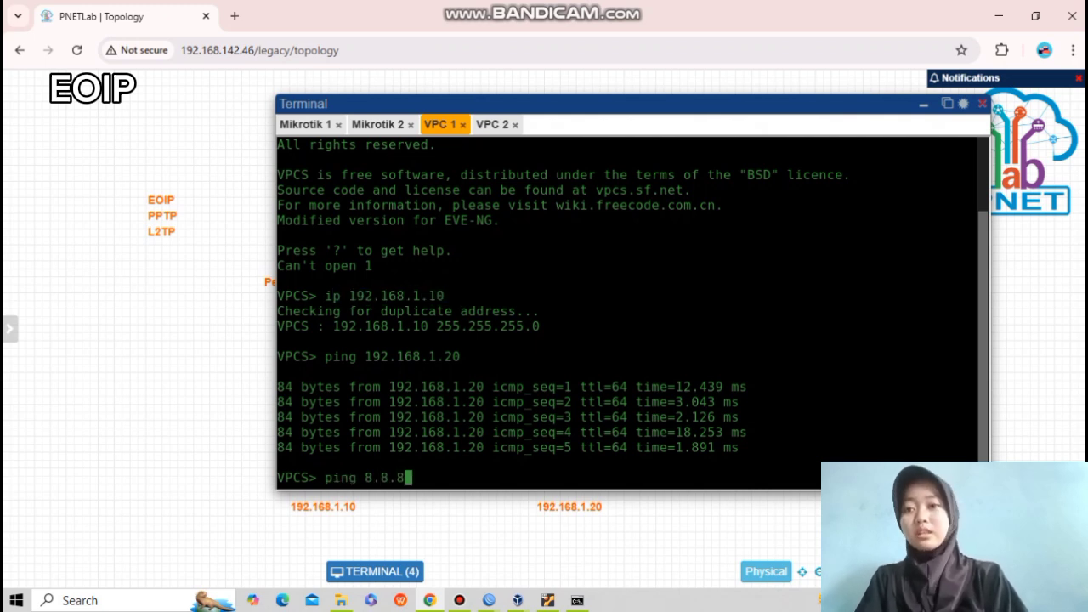
{"action": "key", "text": "Return"}
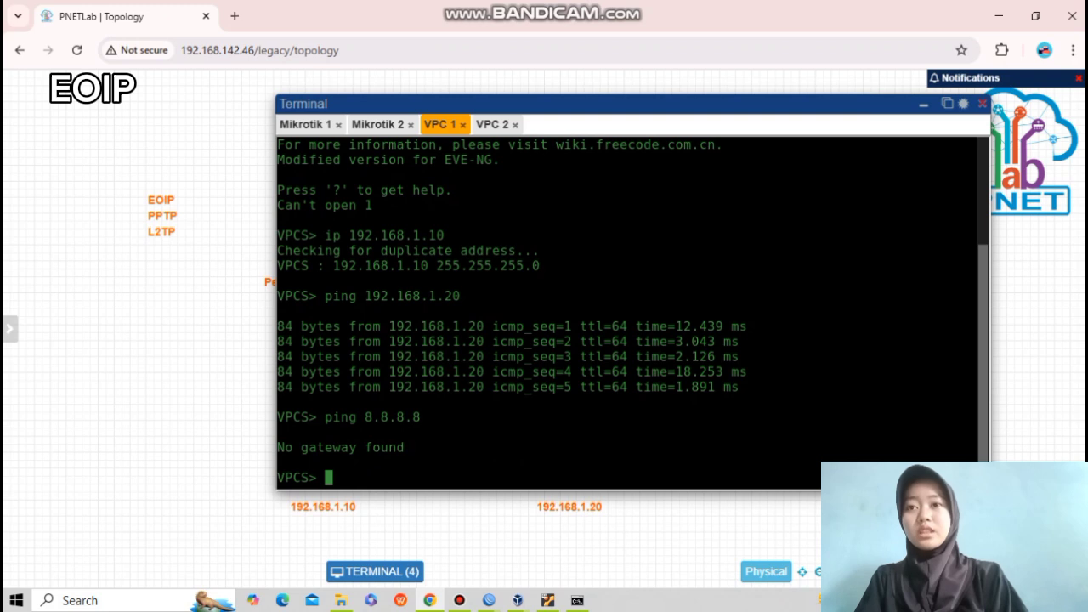
{"action": "key", "text": "alt+Tab"}
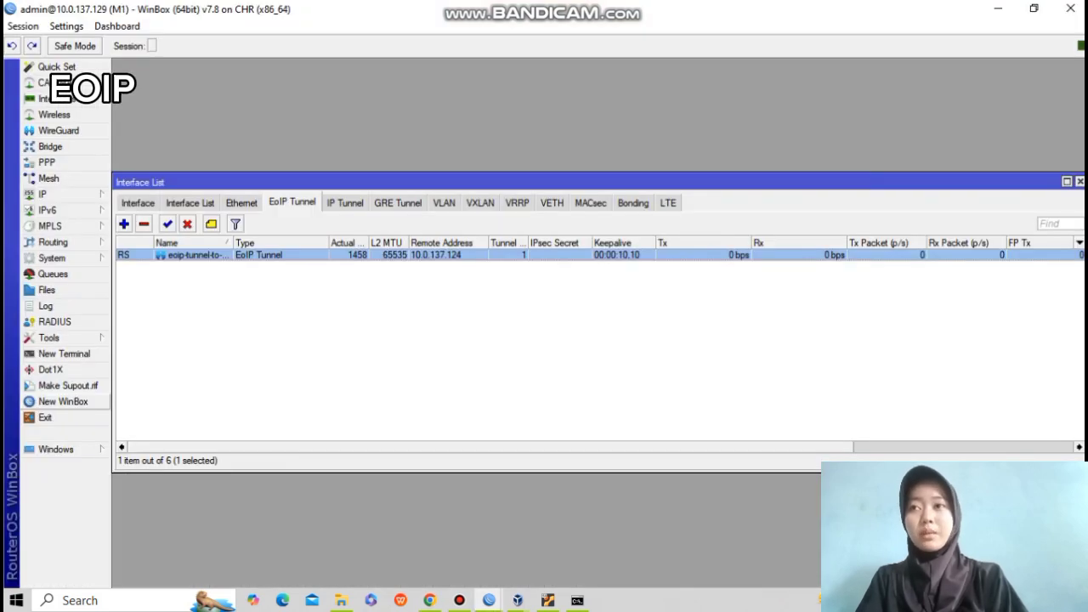
Add address 192.168.1.1/24 on bridge-eoip in M1's IP Addresses.
{"action": "left_click", "coordinate": [47, 194]}
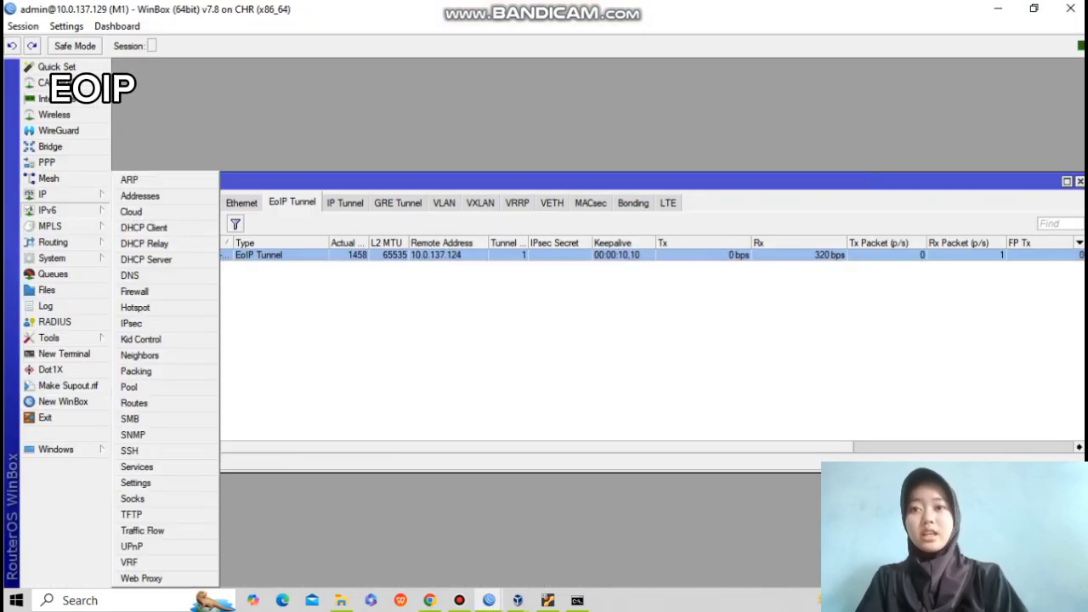
{"action": "left_click", "coordinate": [140, 195]}
{"action": "left_click", "coordinate": [227, 127]}
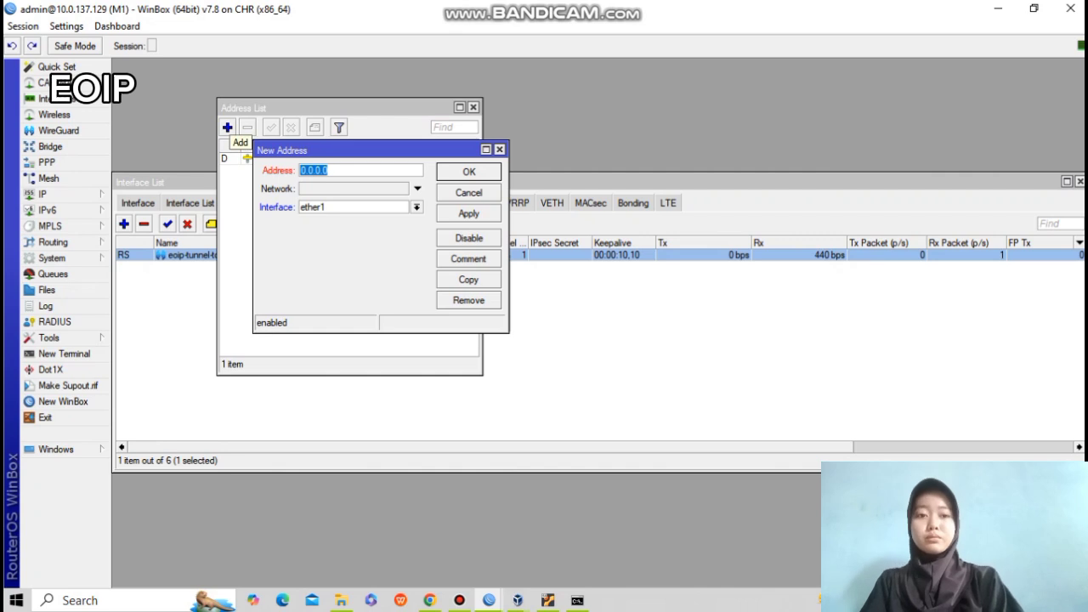
{"action": "left_click", "coordinate": [416, 207]}
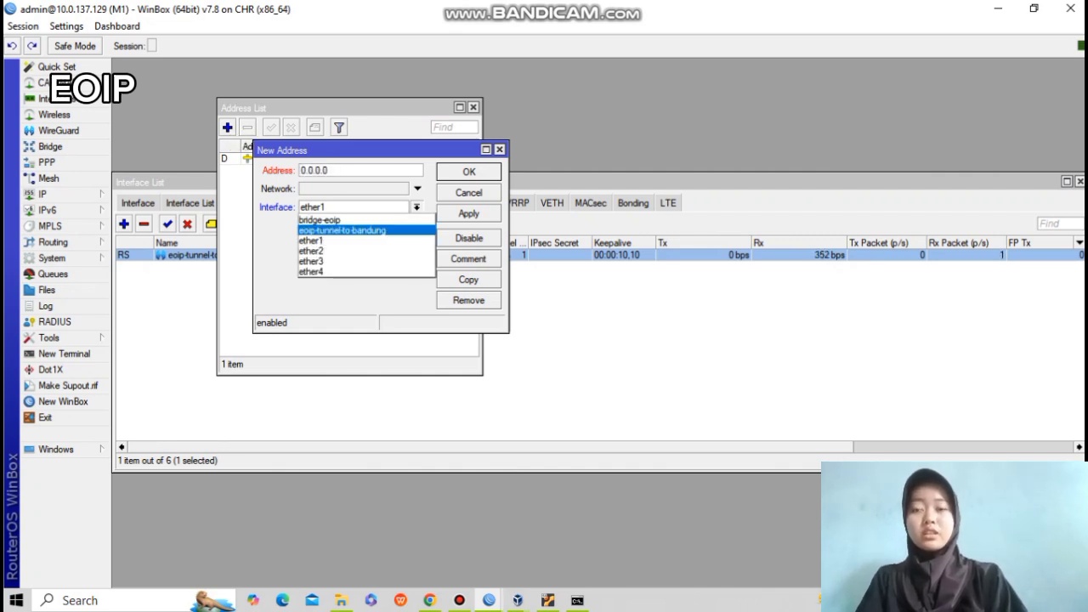
{"action": "left_click", "coordinate": [332, 219]}
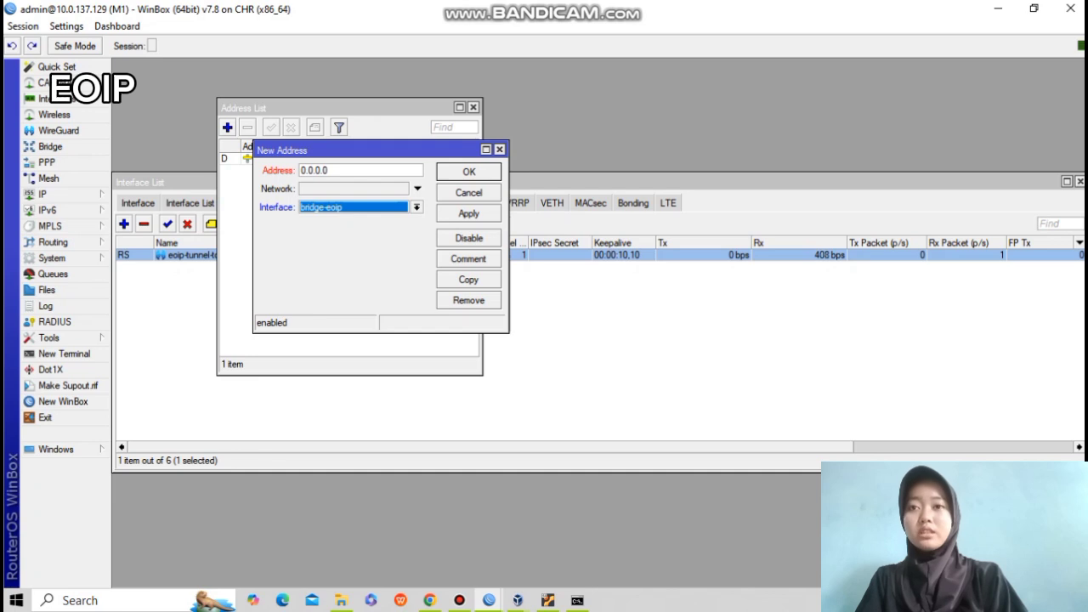
{"action": "double_click", "coordinate": [316, 170]}
{"action": "type", "text": "192.168.1.1/24"}
{"action": "left_click", "coordinate": [469, 213]}
{"action": "left_click", "coordinate": [469, 172]}
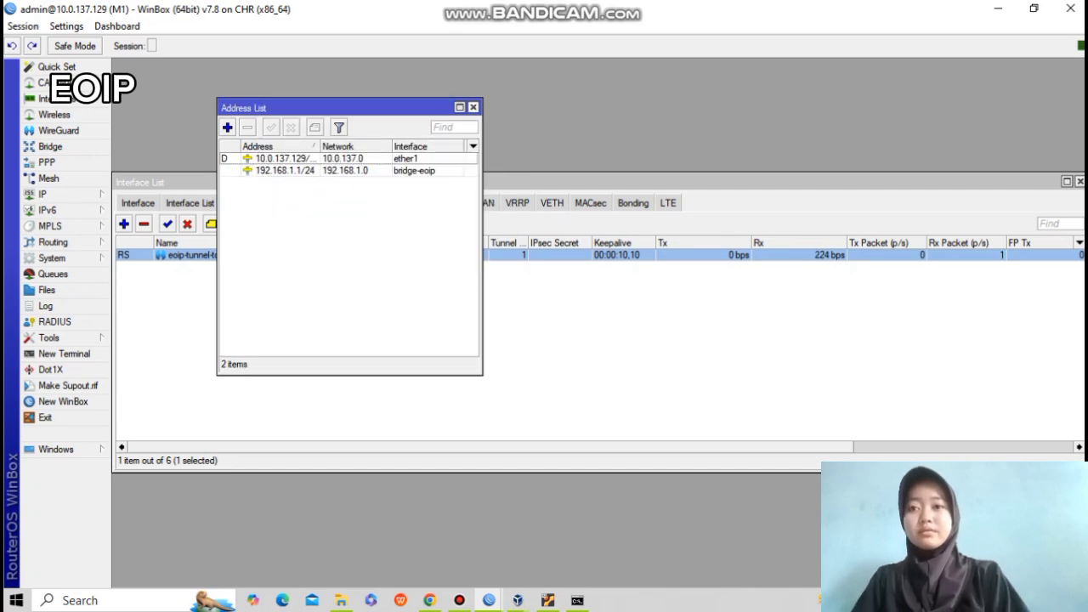
Close the address list and switch to the second MikroTik's WinBox window.
{"action": "left_click", "coordinate": [474, 107]}
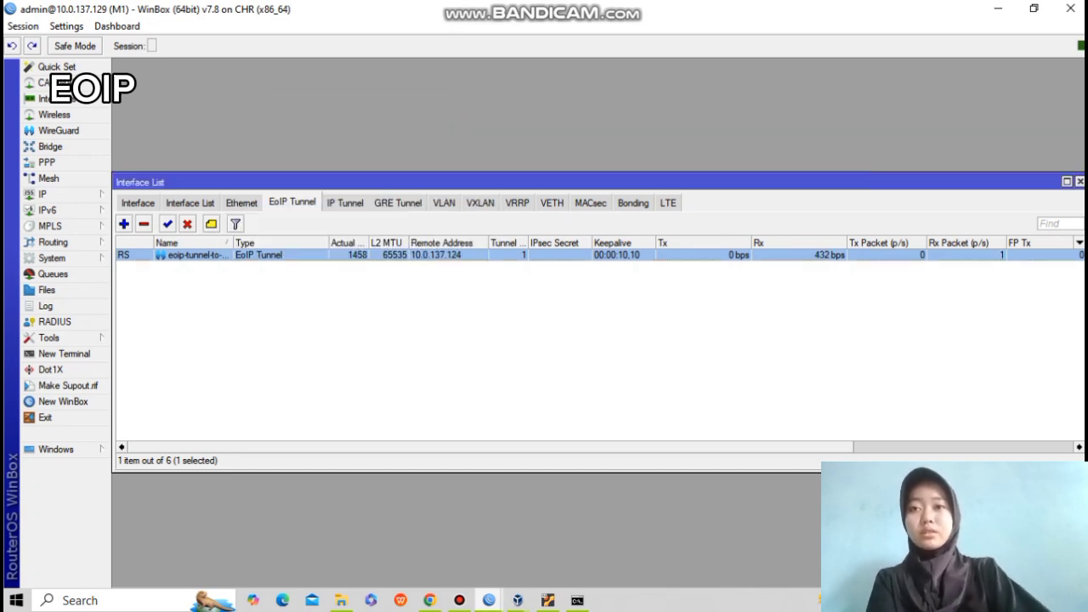
{"action": "mouse_move", "coordinate": [489, 600]}
{"action": "left_click", "coordinate": [565, 540]}
Add the address 192.168.1.2/24 on interface bridge-eoip in M2's IP address list.
{"action": "left_click", "coordinate": [42, 194]}
{"action": "left_click", "coordinate": [136, 195]}
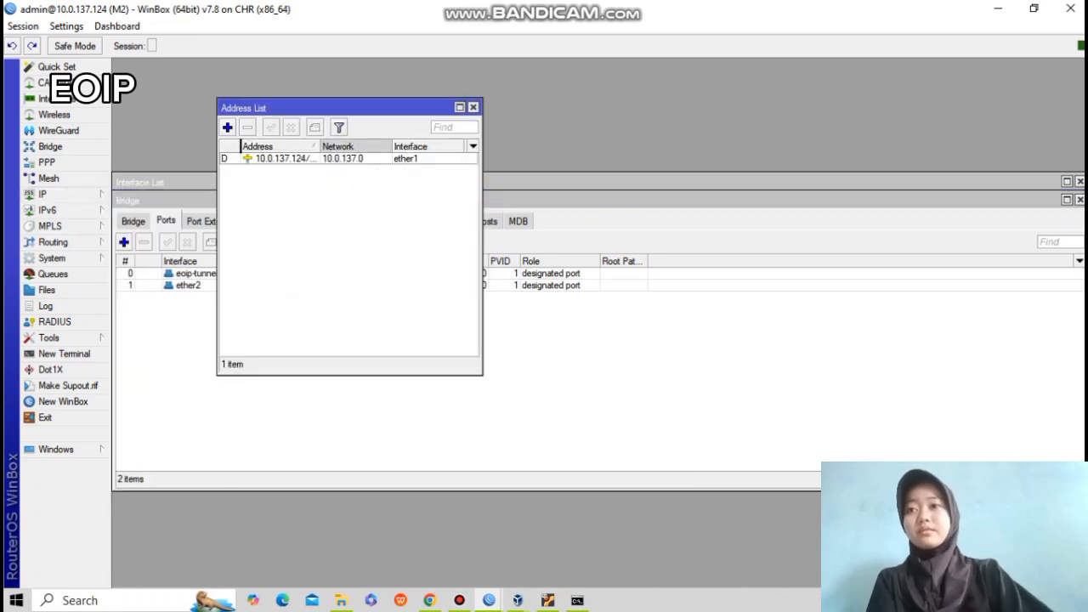
{"action": "left_click", "coordinate": [227, 127]}
{"action": "left_click", "coordinate": [428, 207]}
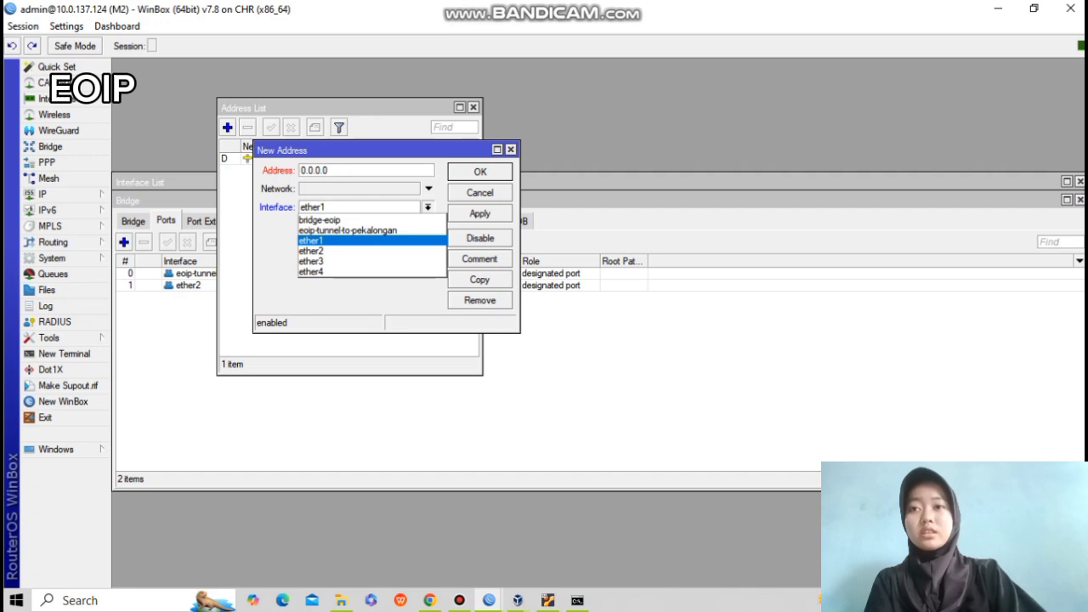
{"action": "left_click", "coordinate": [321, 221]}
{"action": "left_click", "coordinate": [333, 171]}
{"action": "key", "text": "BackSpace"}
{"action": "key", "text": "BackSpace"}
{"action": "key", "text": "BackSpace"}
{"action": "key", "text": "BackSpace"}
{"action": "key", "text": "BackSpace"}
{"action": "key", "text": "BackSpace"}
{"action": "key", "text": "BackSpace"}
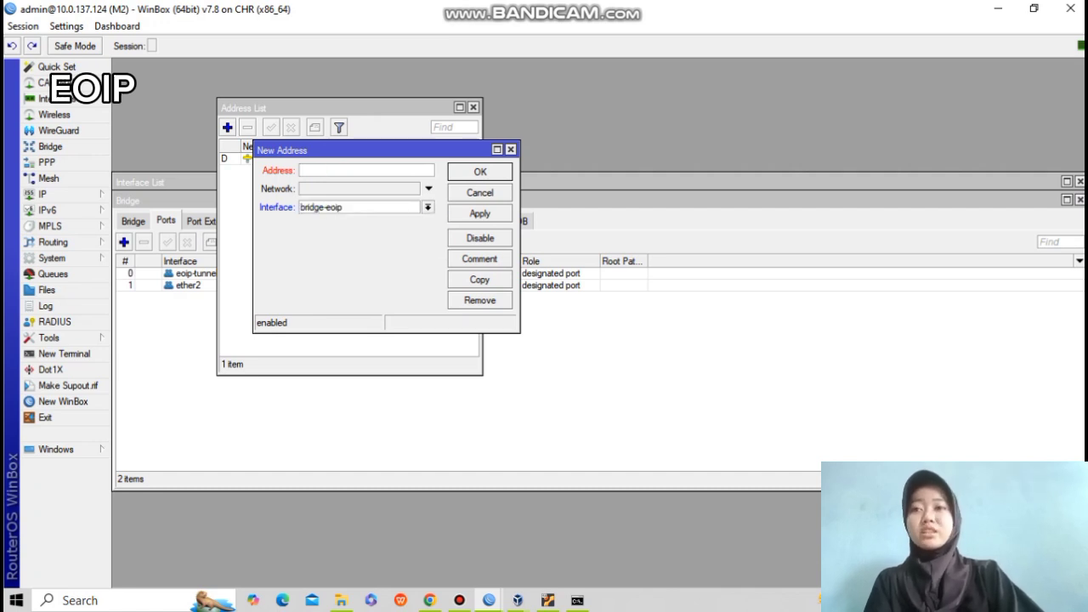
{"action": "type", "text": "192.168.1.2"}
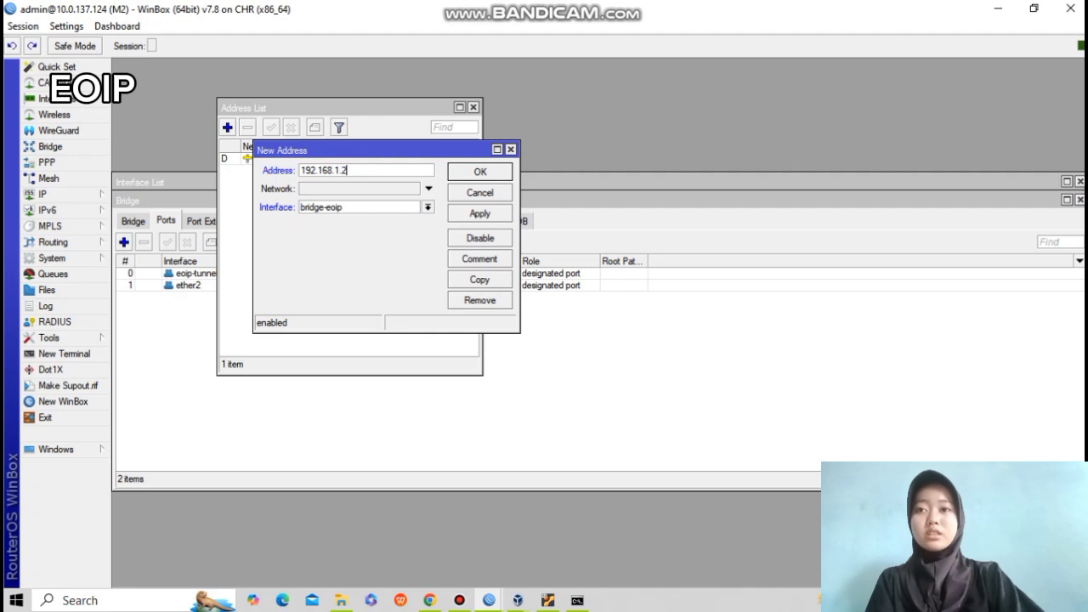
{"action": "type", "text": "/24"}
{"action": "left_click", "coordinate": [479, 214]}
{"action": "left_click", "coordinate": [481, 172]}
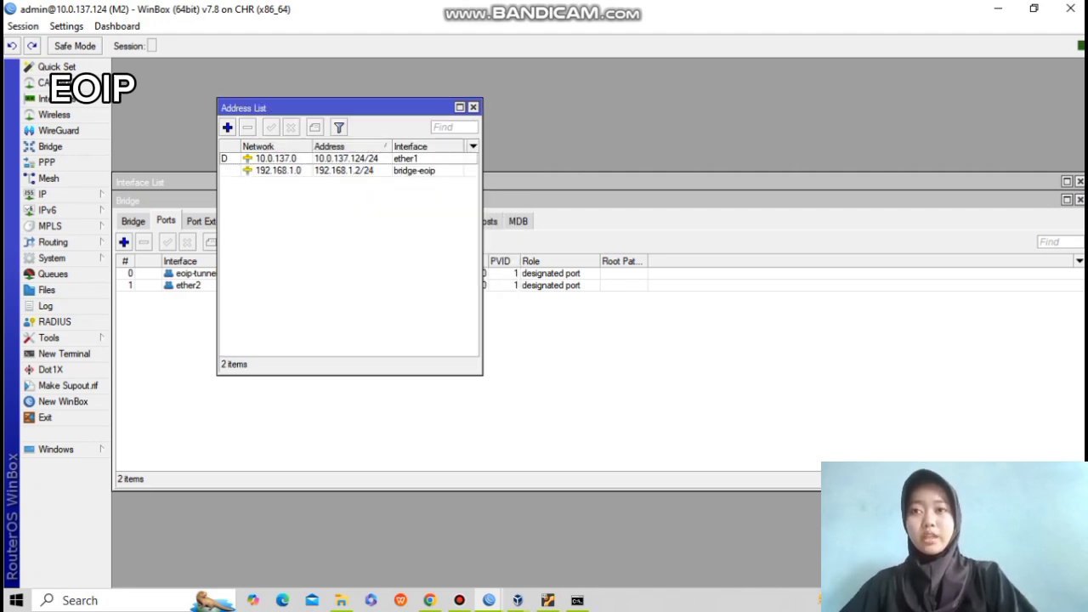
{"action": "left_click", "coordinate": [527, 367]}
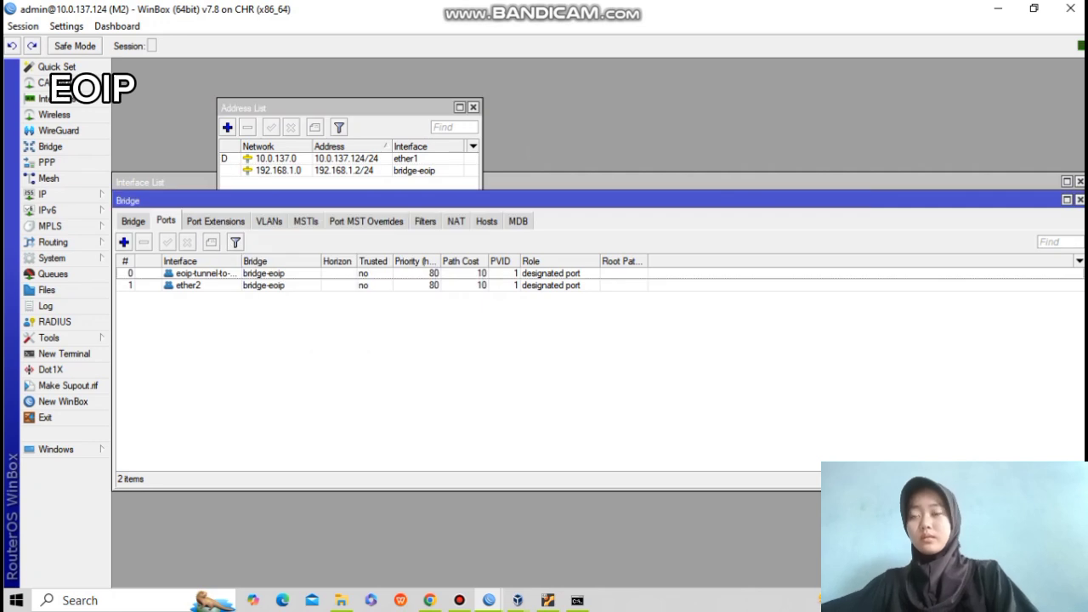
{"action": "left_click", "coordinate": [44, 194]}
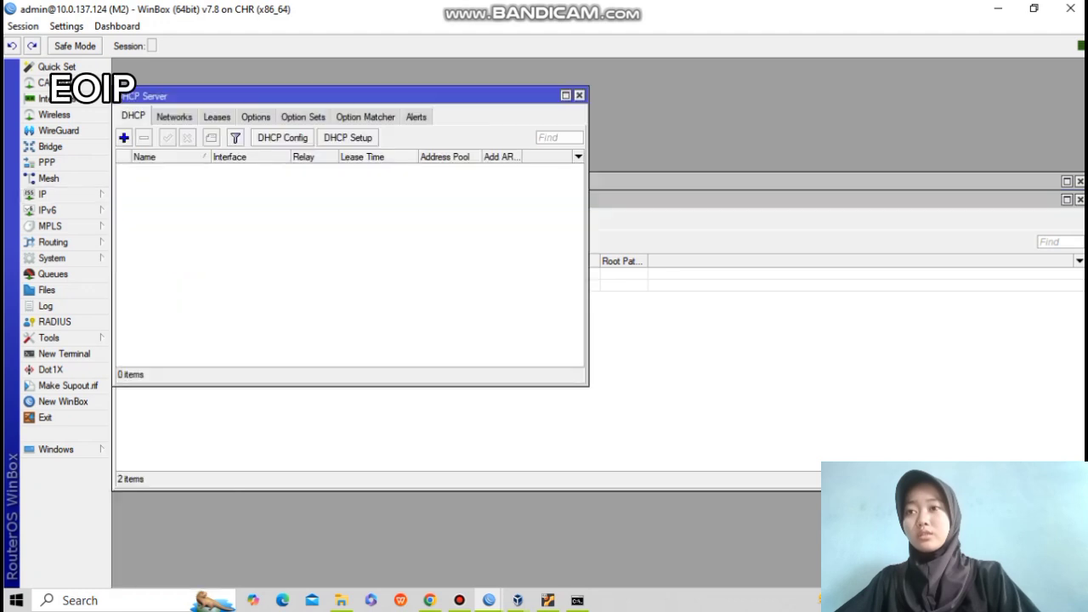
Run DHCP Setup on bridge-eoip, accepting the suggested 192.168.1.0/24 defaults.
{"action": "left_click", "coordinate": [145, 259]}
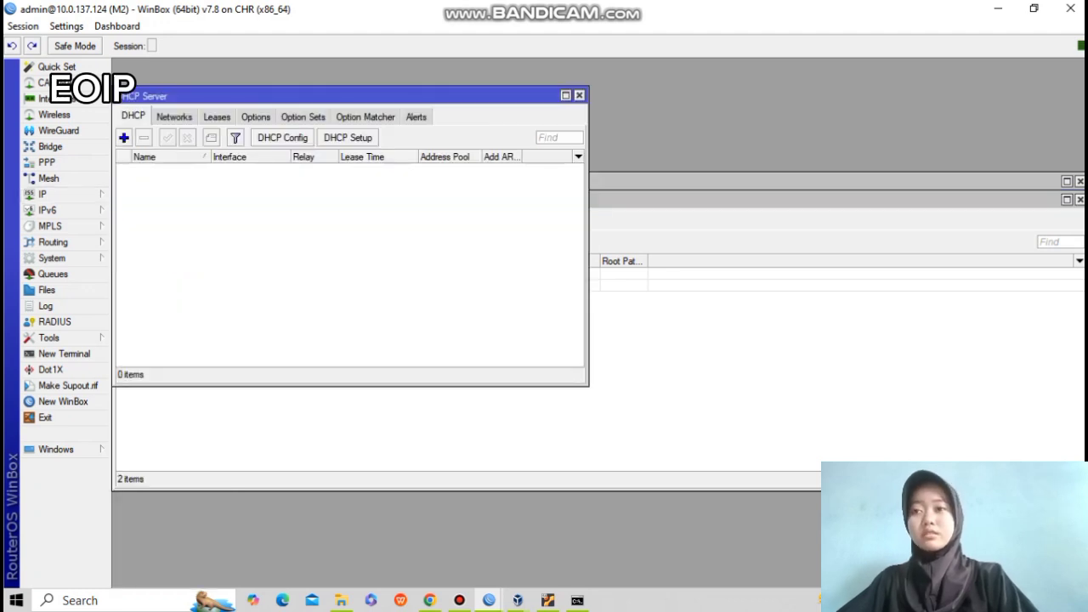
{"action": "left_click", "coordinate": [348, 138]}
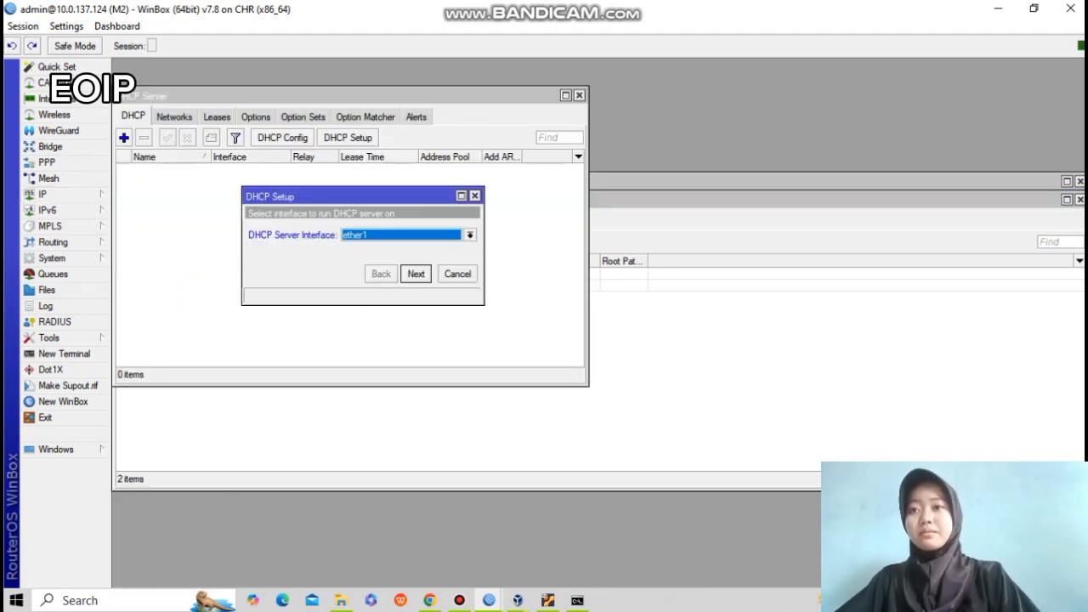
{"action": "left_click", "coordinate": [470, 236]}
{"action": "left_click", "coordinate": [365, 247]}
{"action": "left_click", "coordinate": [416, 274]}
{"action": "left_click", "coordinate": [416, 274]}
{"action": "left_click", "coordinate": [416, 274]}
{"action": "left_click", "coordinate": [416, 274]}
{"action": "left_click", "coordinate": [416, 274]}
{"action": "left_click", "coordinate": [416, 273]}
{"action": "left_click", "coordinate": [603, 318]}
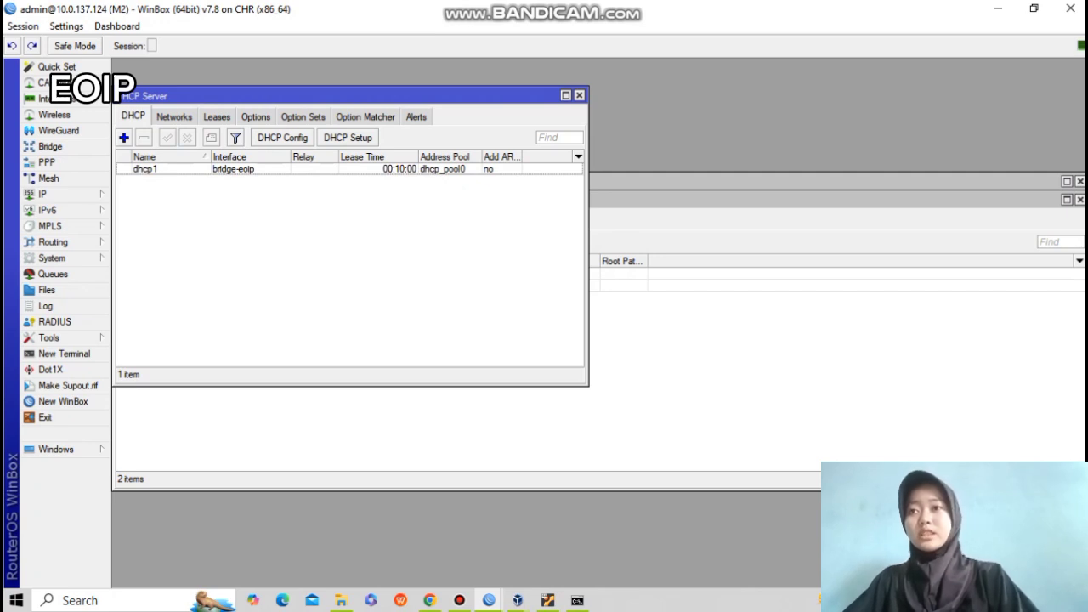
Add a srcnat NAT rule with out-interface ether1 and action masquerade.
{"action": "left_click", "coordinate": [43, 194]}
{"action": "left_click", "coordinate": [145, 291]}
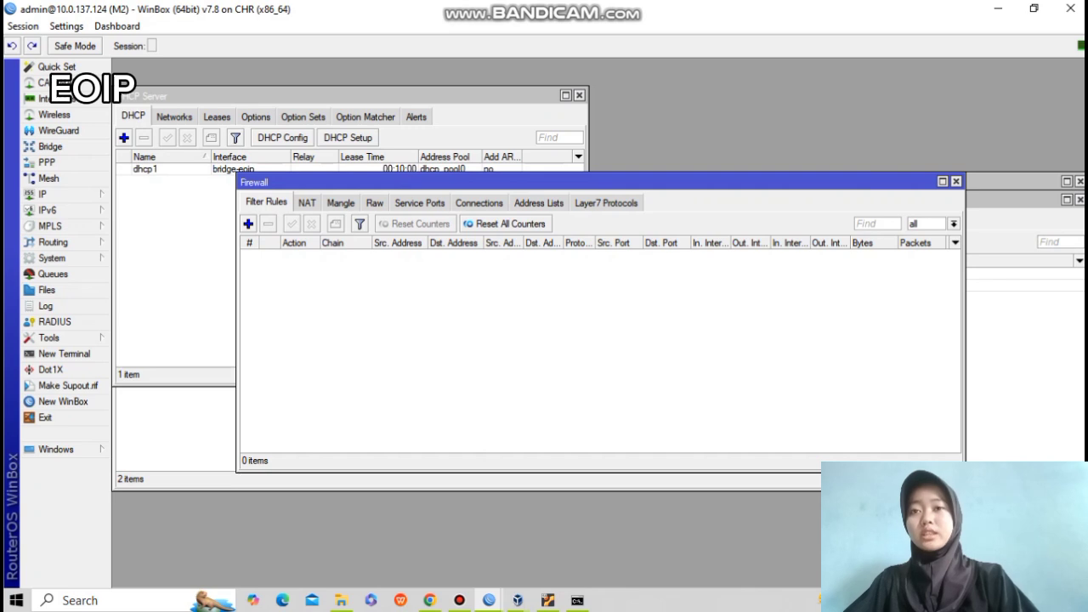
{"action": "left_click", "coordinate": [307, 202]}
{"action": "left_click", "coordinate": [248, 224]}
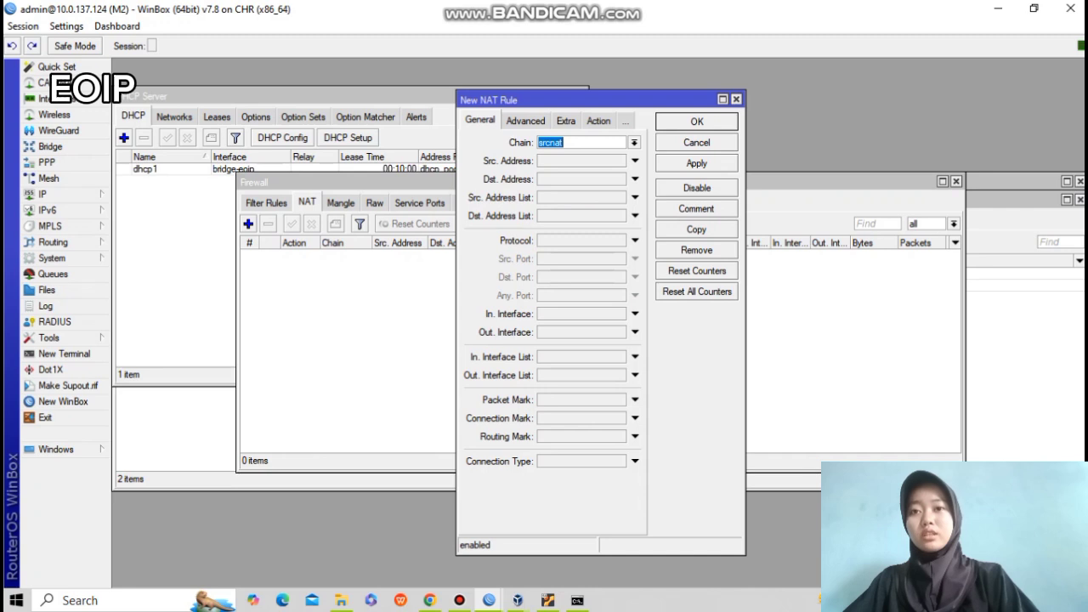
{"action": "left_click", "coordinate": [636, 333]}
{"action": "left_click", "coordinate": [599, 120]}
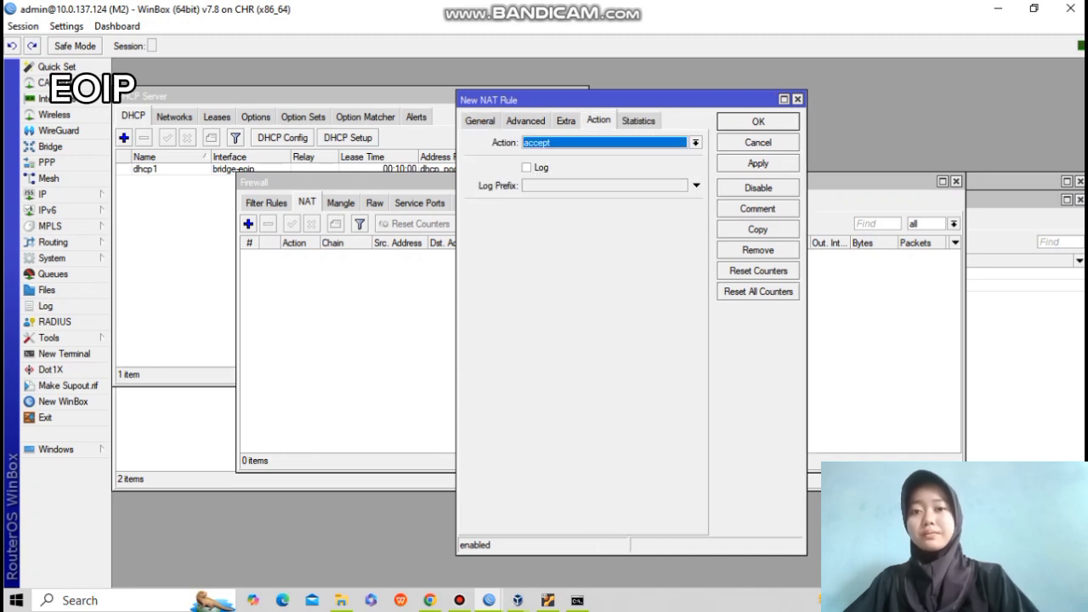
{"action": "left_click", "coordinate": [696, 143]}
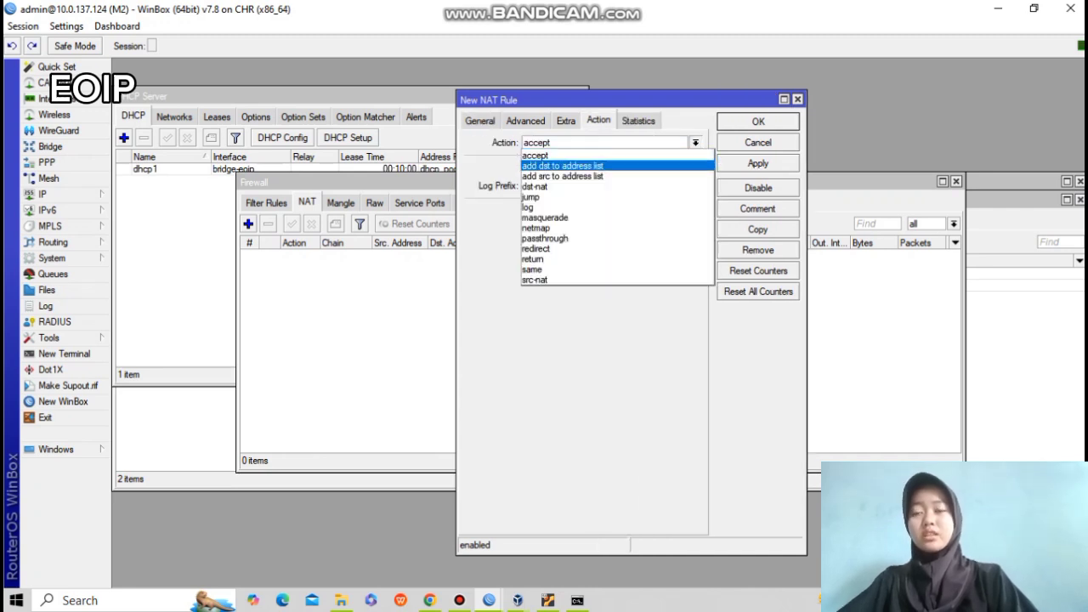
{"action": "left_click", "coordinate": [604, 218]}
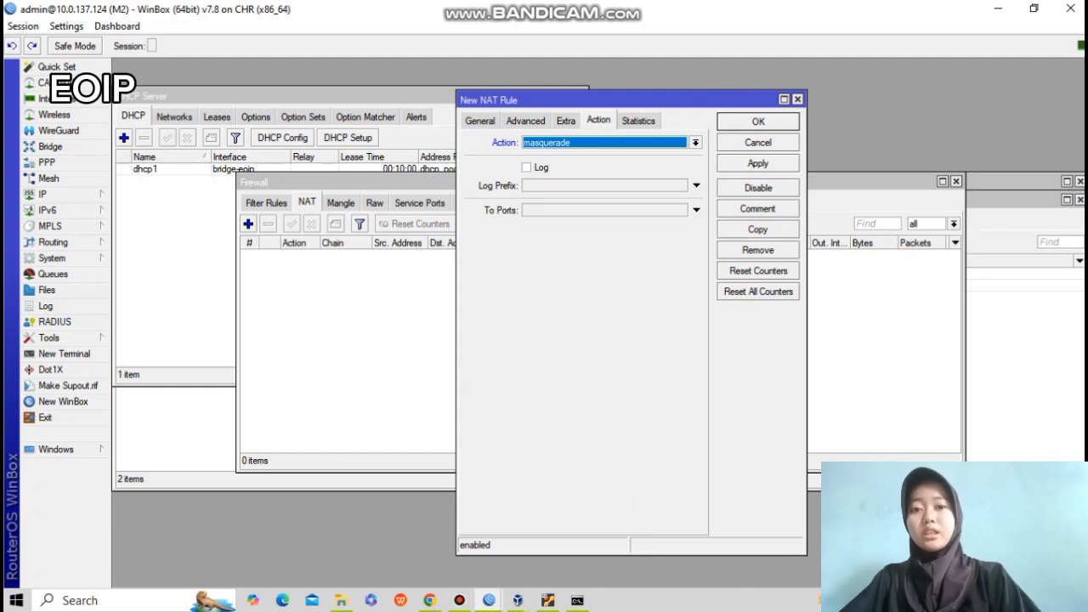
{"action": "left_click", "coordinate": [759, 163]}
{"action": "left_click", "coordinate": [759, 122]}
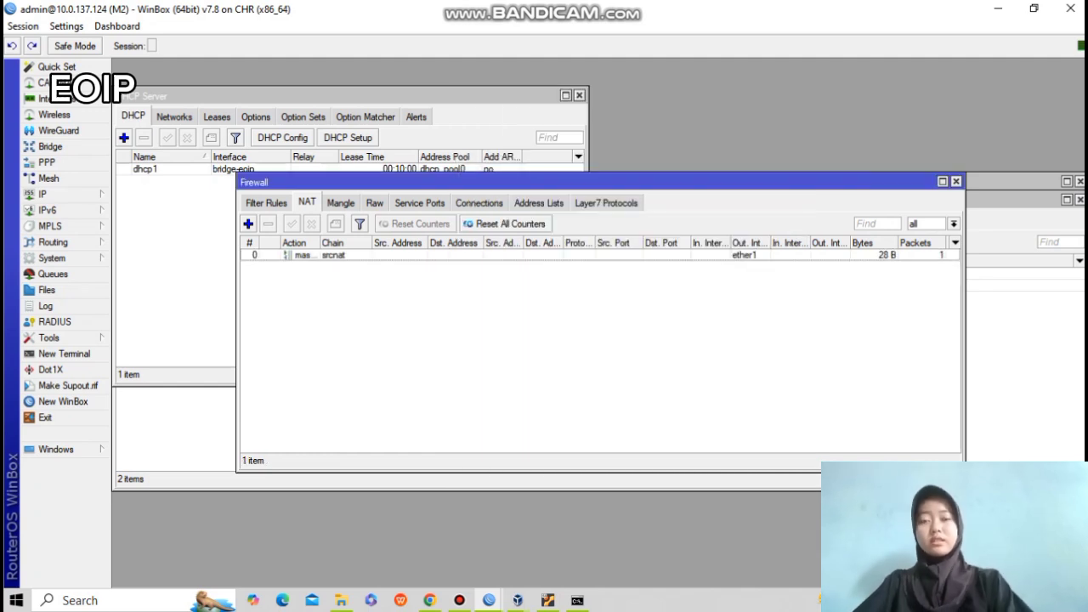
{"action": "mouse_move", "coordinate": [489, 601]}
{"action": "left_click", "coordinate": [400, 534]}
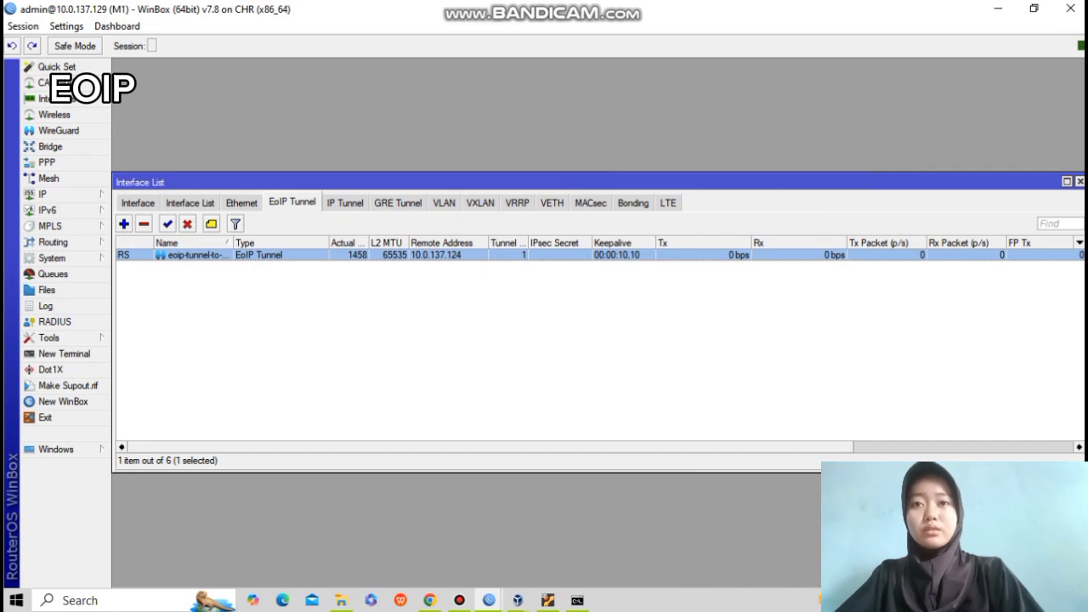
Set up M1's DHCP server on bridge-eoip with the default settings.
{"action": "left_click", "coordinate": [47, 194]}
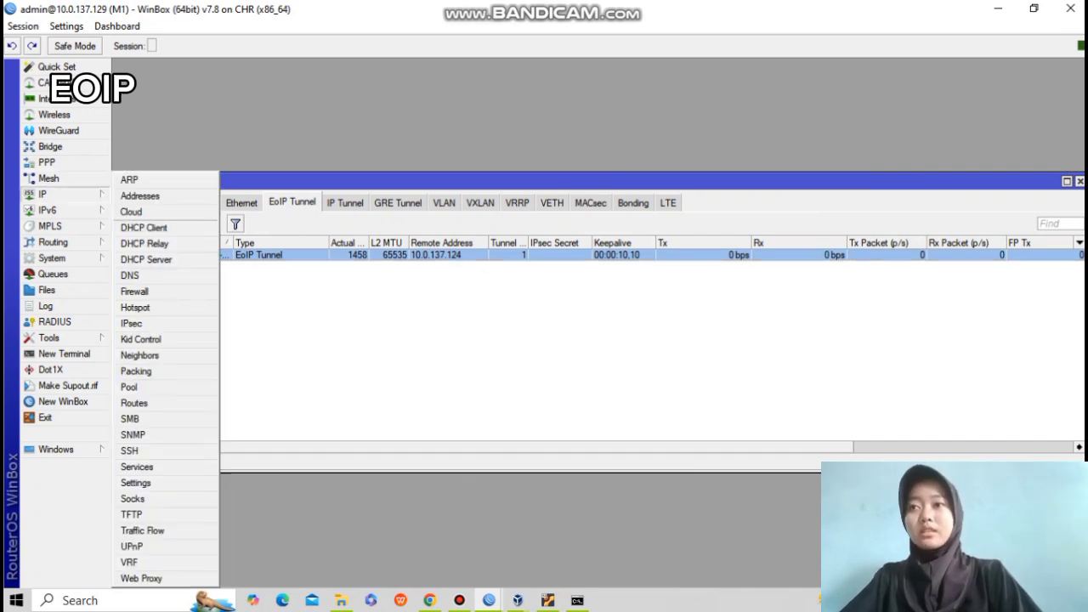
{"action": "left_click", "coordinate": [146, 259]}
{"action": "left_click", "coordinate": [348, 138]}
{"action": "left_click", "coordinate": [459, 235]}
{"action": "left_click", "coordinate": [365, 248]}
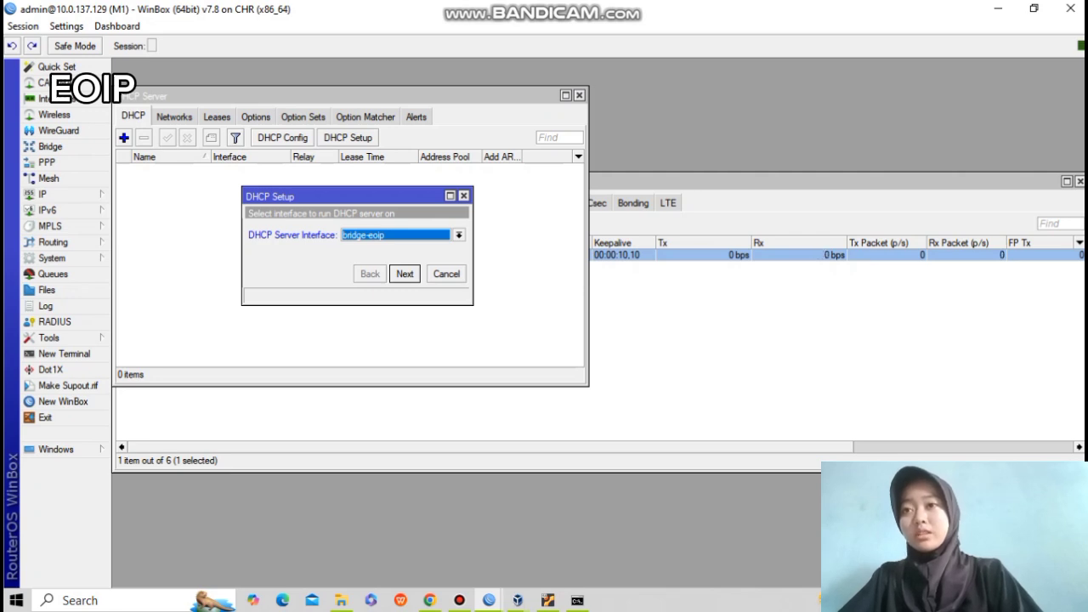
{"action": "key", "text": "Return"}
{"action": "key", "text": "Return"}
{"action": "key", "text": "Return"}
{"action": "key", "text": "Return"}
{"action": "key", "text": "Return"}
{"action": "key", "text": "Return"}
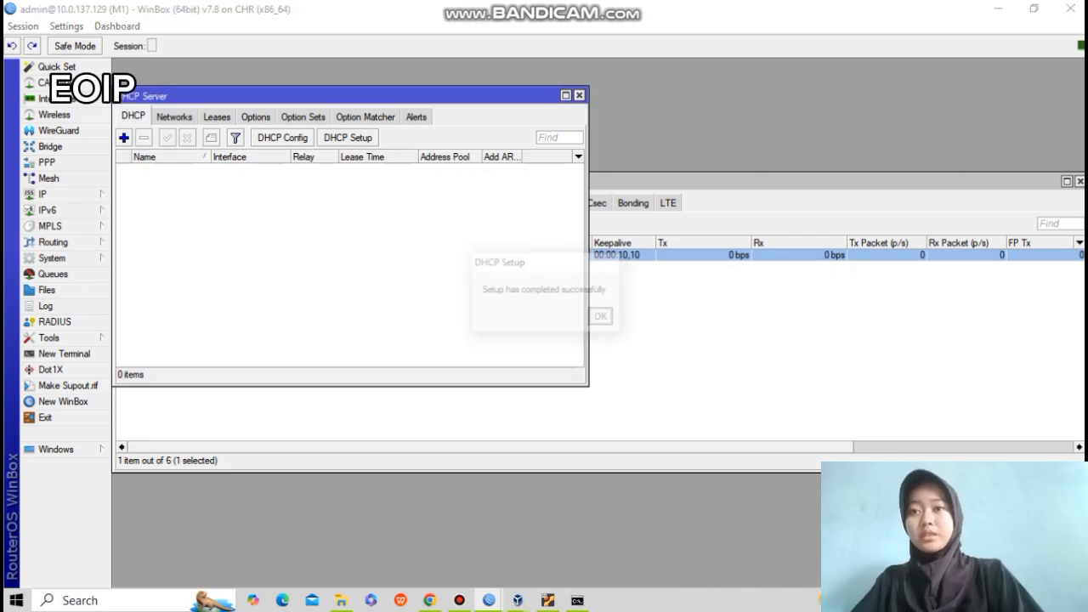
{"action": "key", "text": "Return"}
{"action": "left_click", "coordinate": [43, 194]}
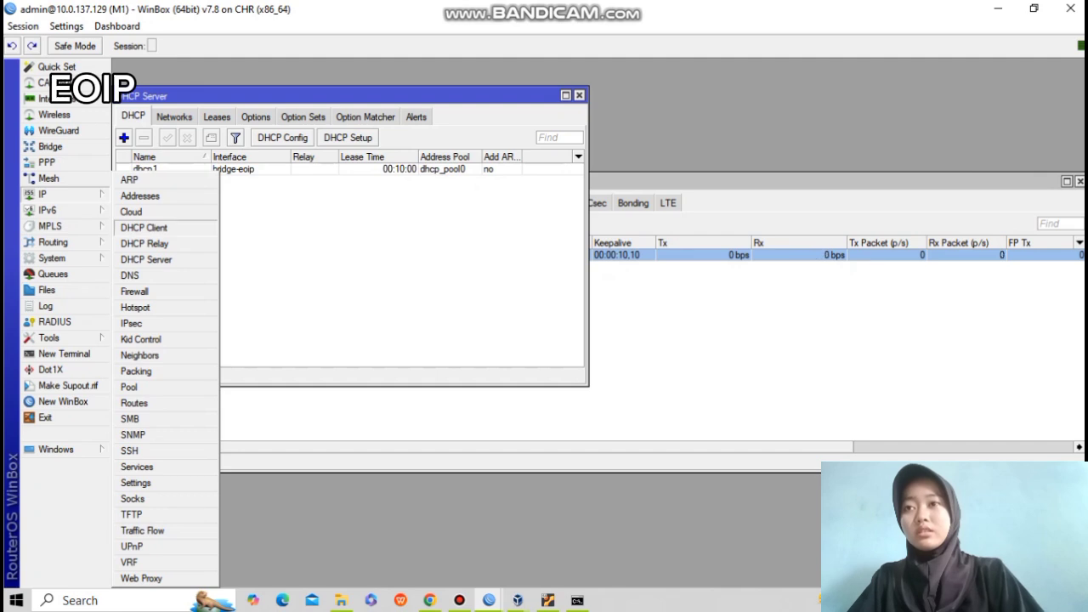
Add a srcnat masquerade NAT rule out ether1 on M1.
{"action": "left_click", "coordinate": [135, 291]}
{"action": "left_click", "coordinate": [307, 202]}
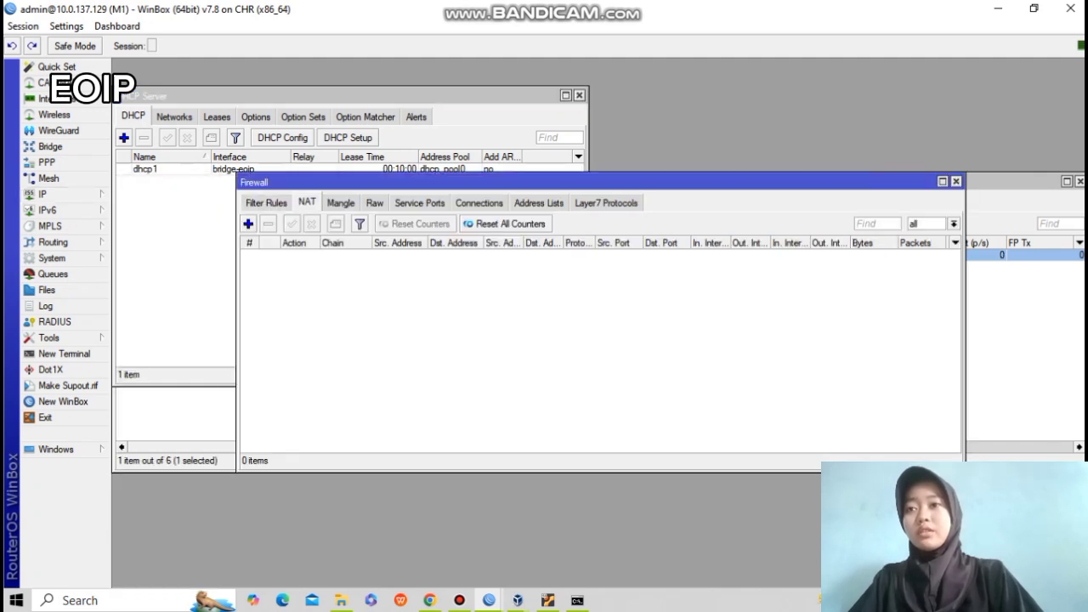
{"action": "left_click", "coordinate": [248, 223]}
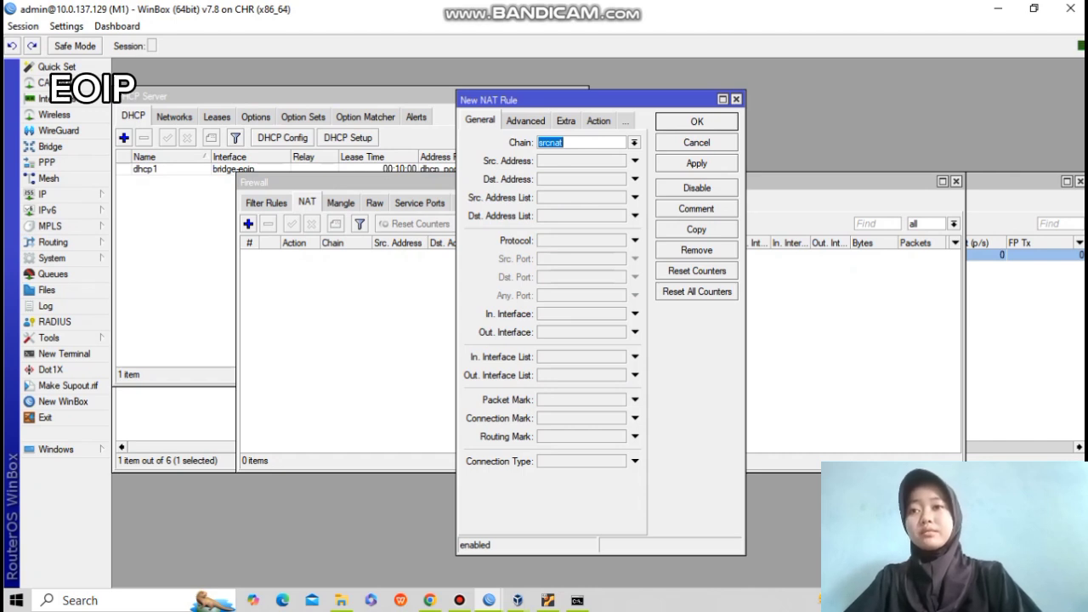
{"action": "left_click", "coordinate": [635, 332]}
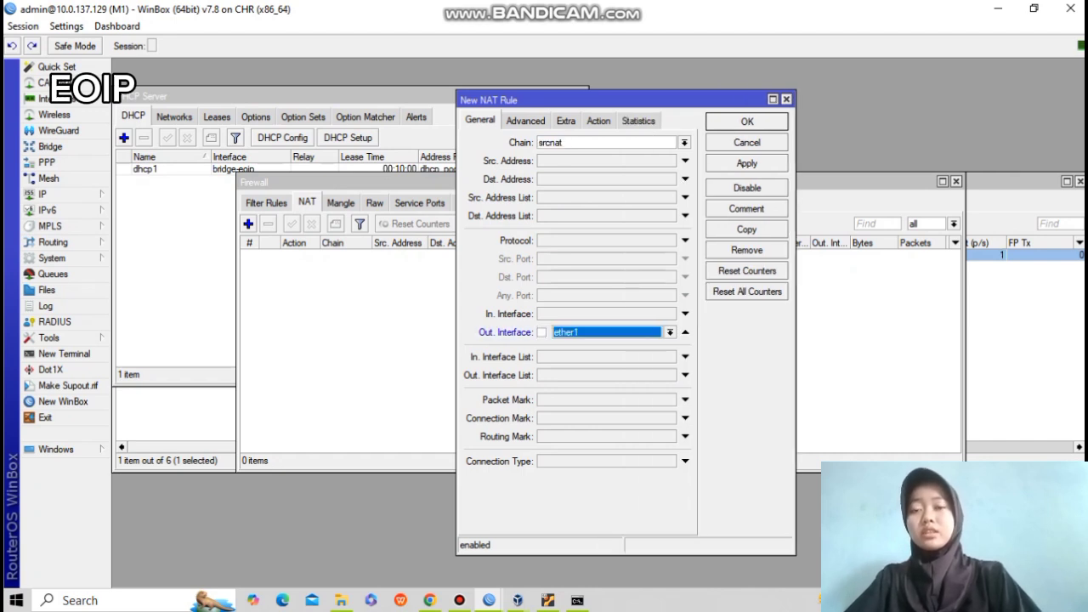
{"action": "left_click", "coordinate": [599, 121]}
{"action": "left_click", "coordinate": [684, 143]}
{"action": "left_click", "coordinate": [553, 220]}
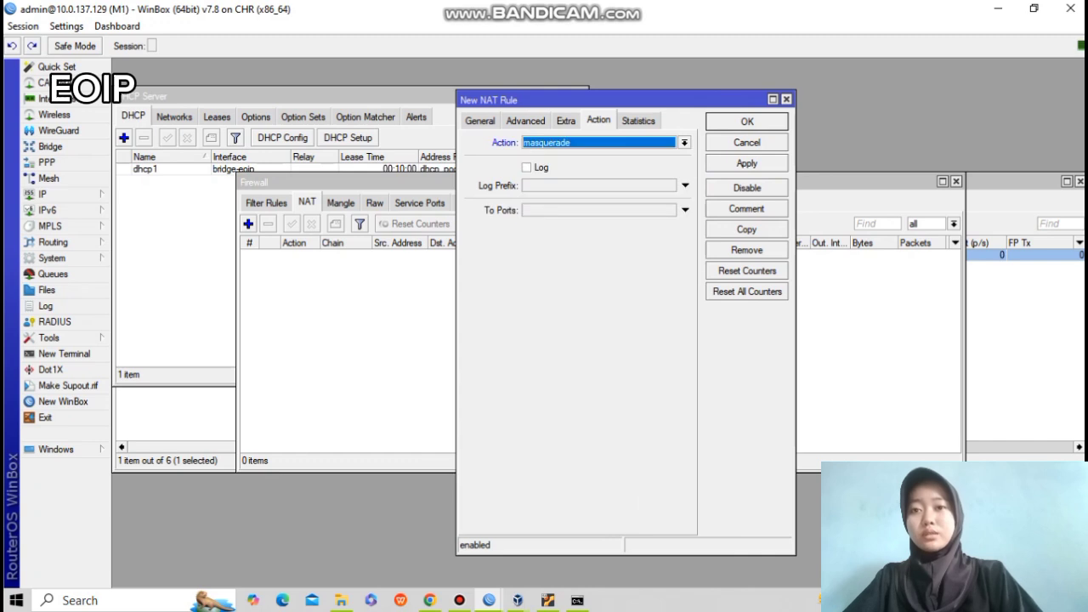
{"action": "left_click", "coordinate": [747, 163]}
{"action": "left_click", "coordinate": [747, 122]}
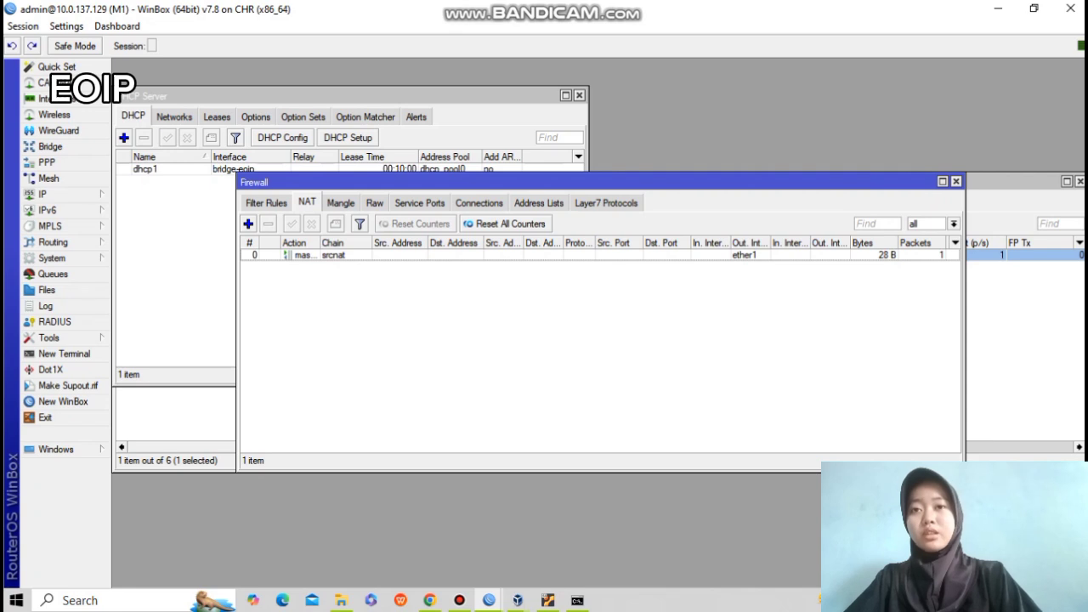
Ping 8.8.8.8 from M1's terminal, getting 4 of 4 replies with 0% loss.
{"action": "left_click", "coordinate": [64, 353]}
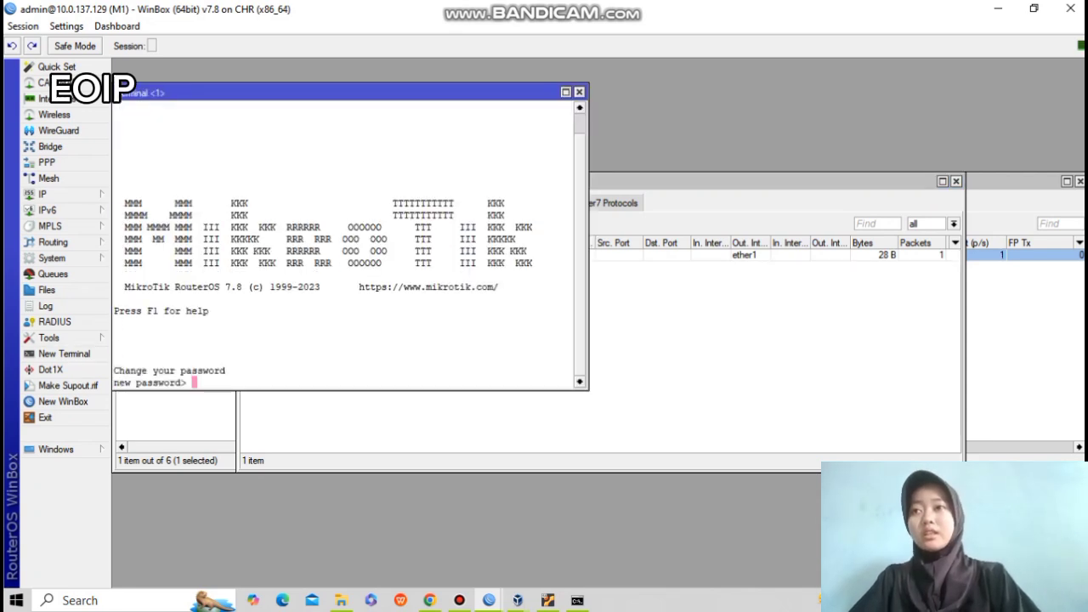
{"action": "key", "text": "ctrl+c"}
{"action": "type", "text": "ping 8.8.8.8"}
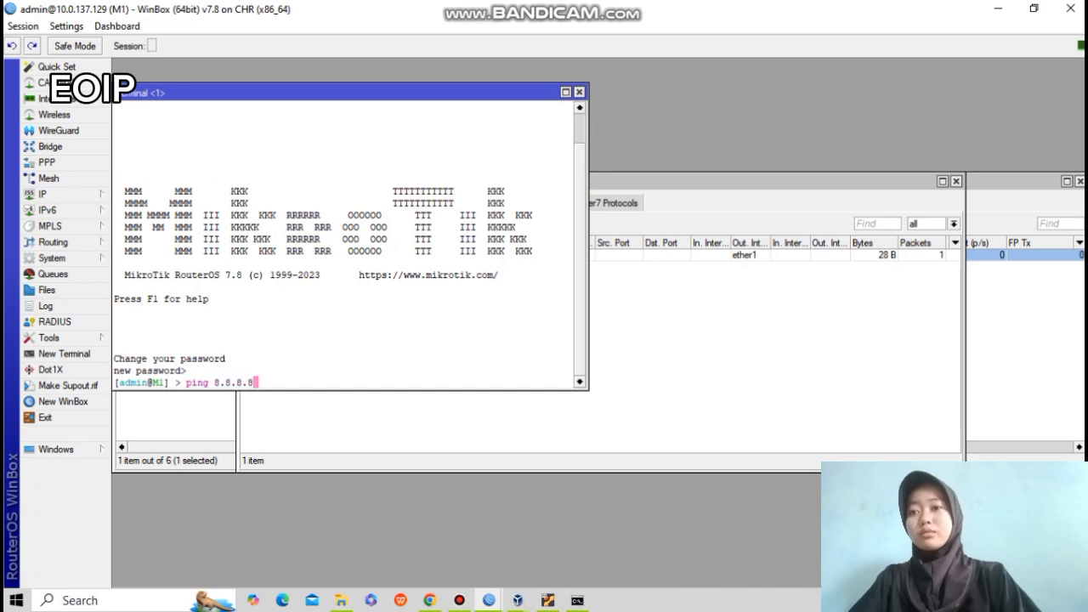
{"action": "key", "text": "Return"}
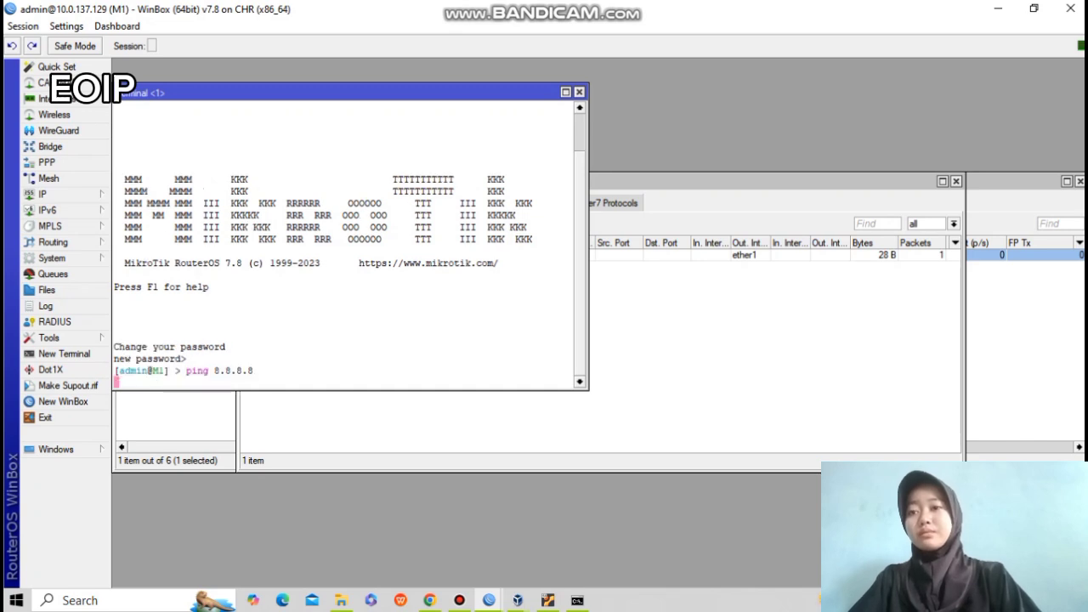
{"action": "key", "text": "ctrl+c"}
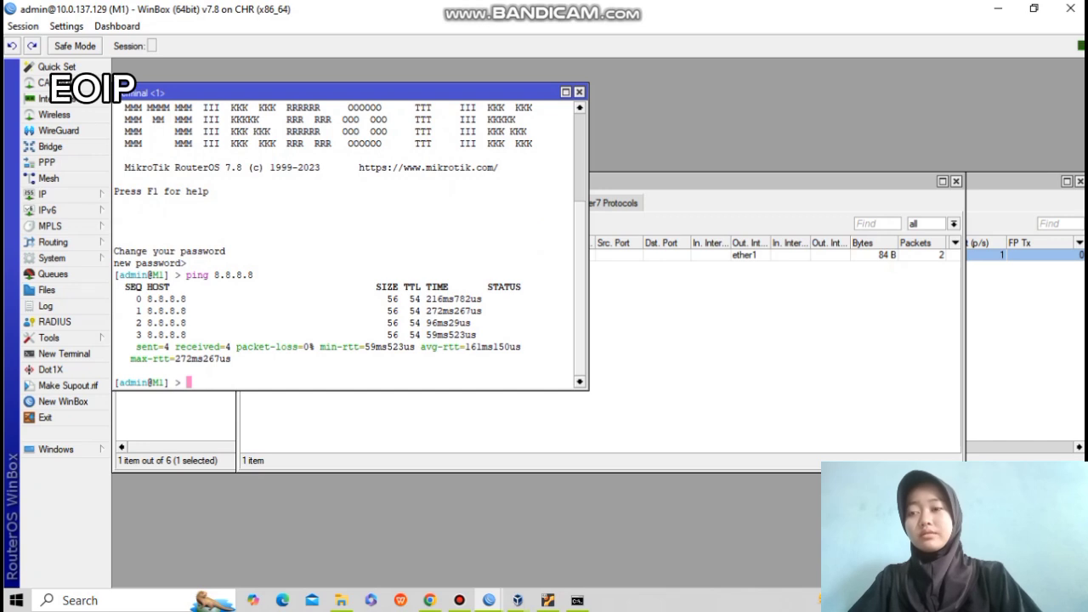
{"action": "left_click", "coordinate": [489, 600]}
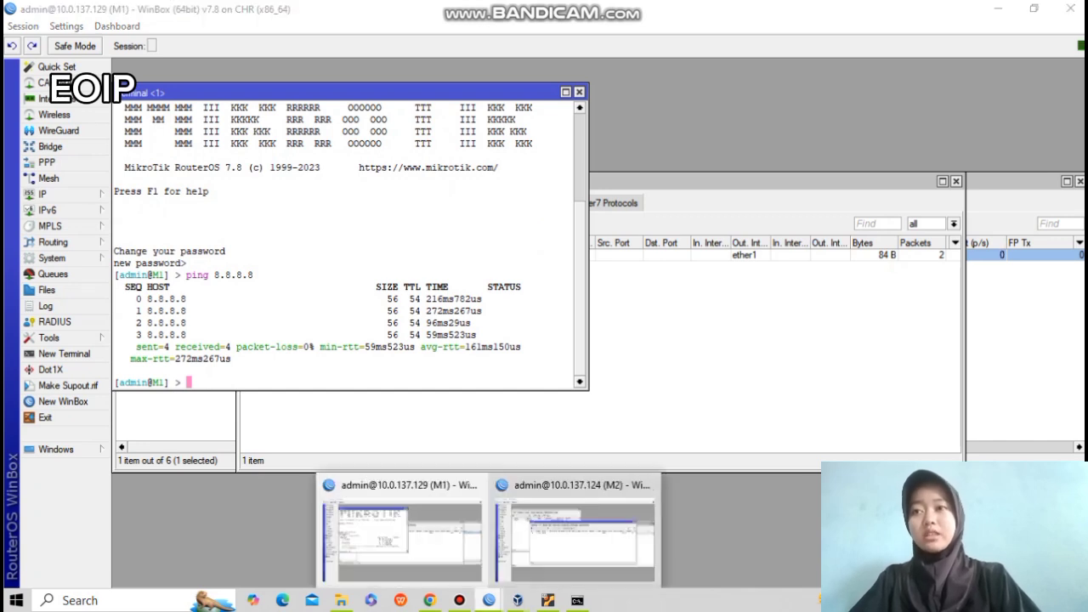
{"action": "left_click", "coordinate": [576, 536]}
Ping 8.8.8.8 from a fresh M2 terminal, getting 3 of 3 replies.
{"action": "left_click", "coordinate": [64, 354]}
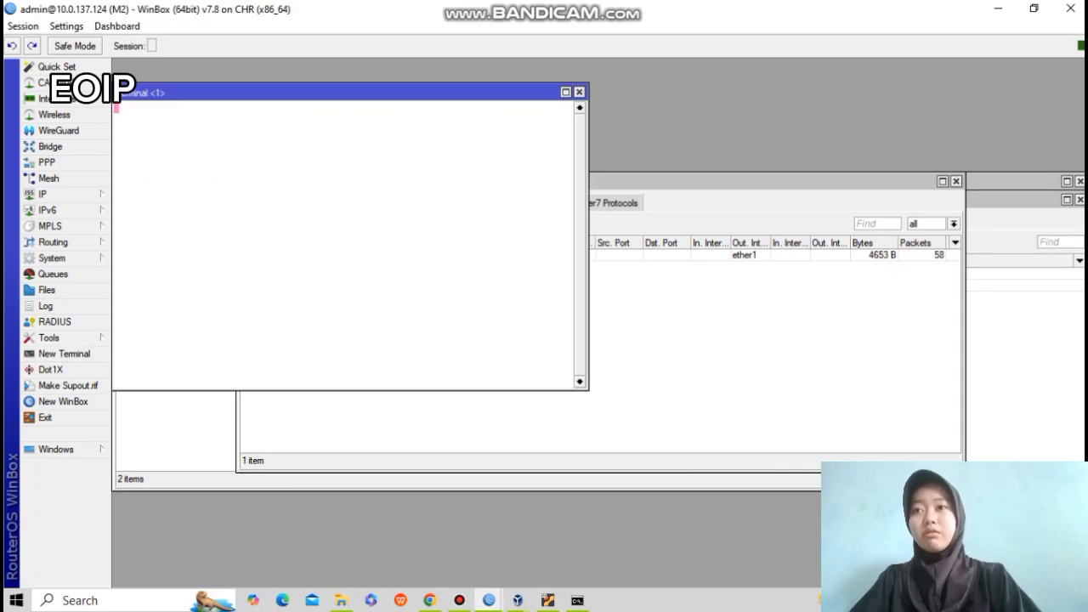
{"action": "key", "text": "ctrl+c"}
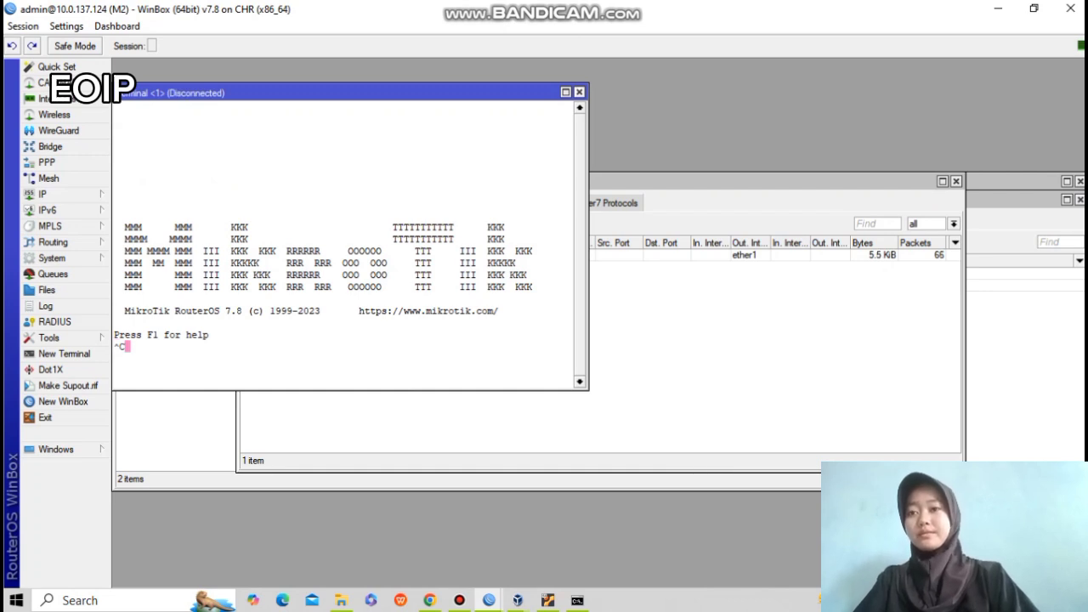
{"action": "left_click", "coordinate": [579, 91]}
{"action": "left_click", "coordinate": [64, 354]}
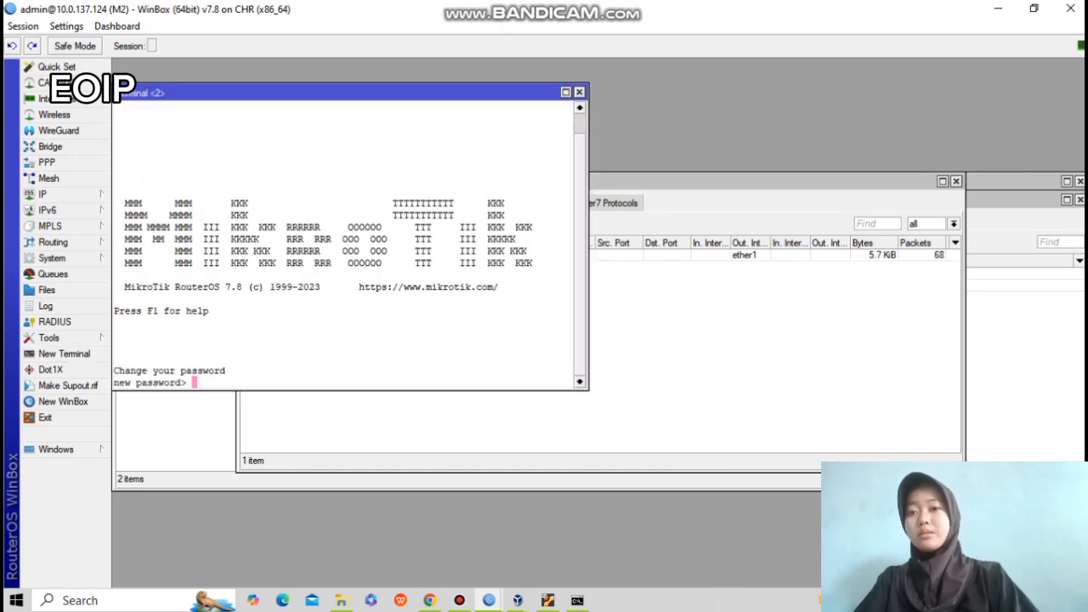
{"action": "key", "text": "Return"}
{"action": "type", "text": "ping 8.8.8.8"}
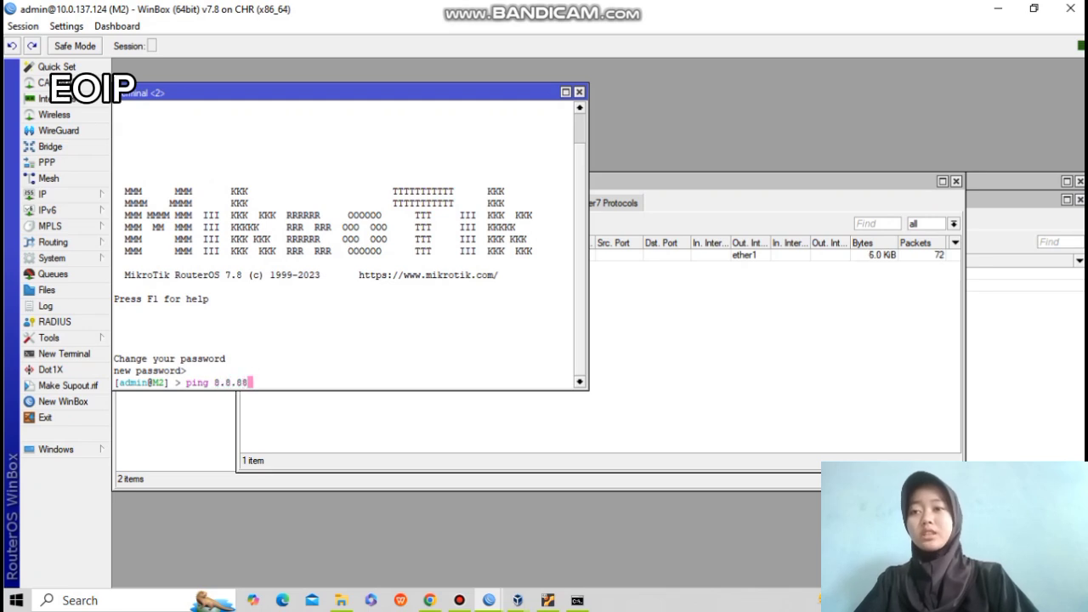
{"action": "key", "text": "Return"}
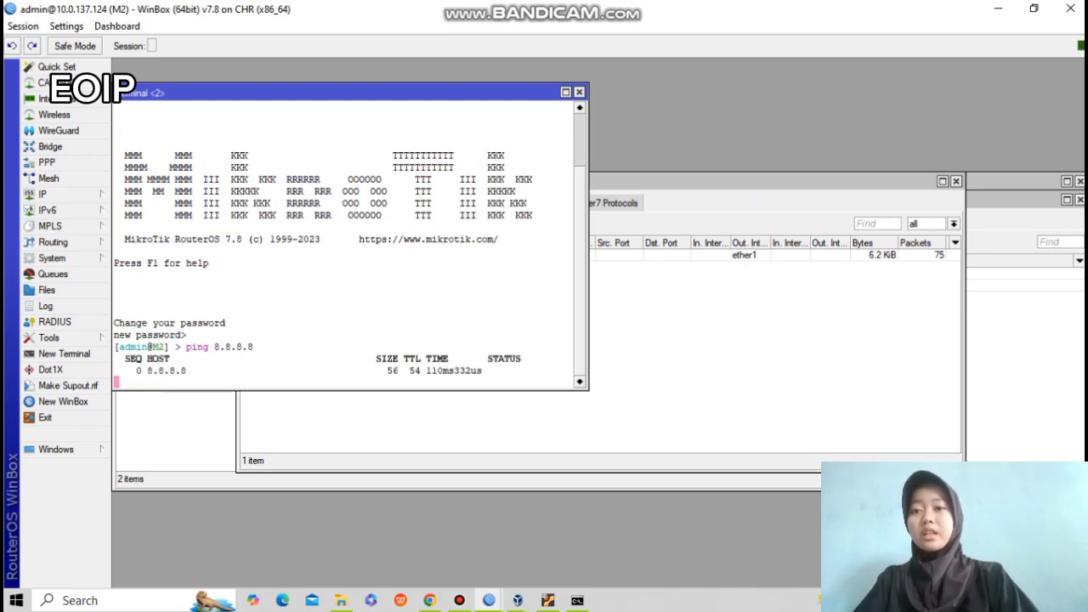
{"action": "key", "text": "ctrl+c"}
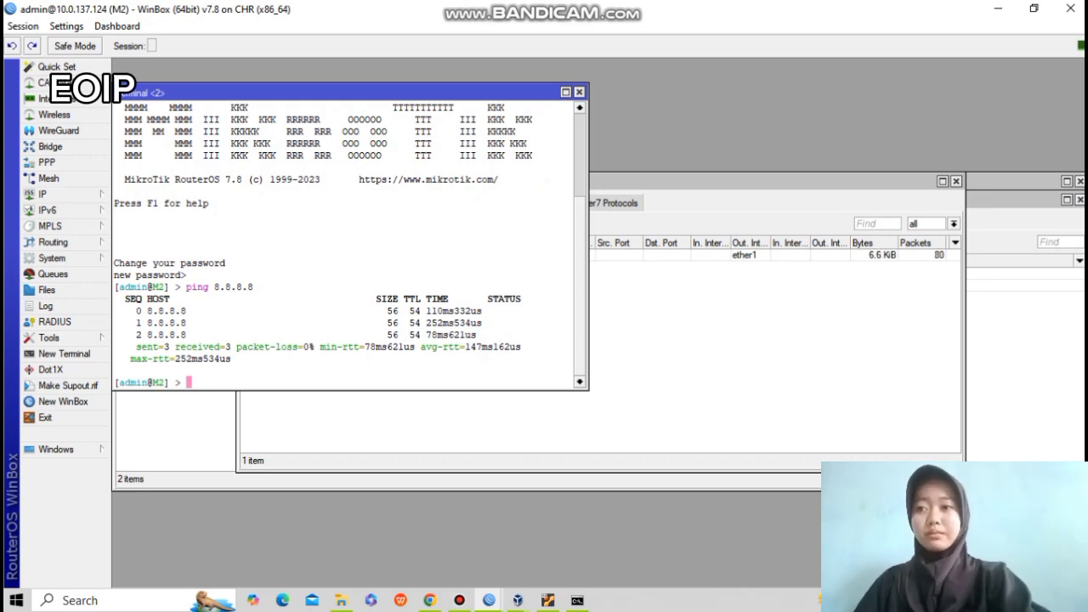
{"action": "left_click", "coordinate": [430, 600]}
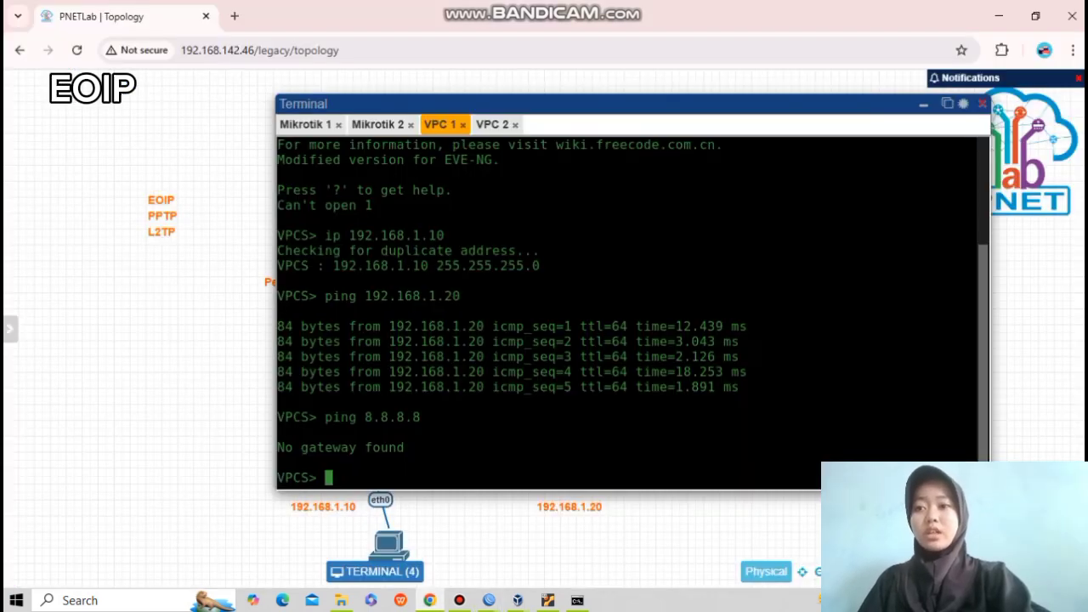
Run ip dhcp on VPC 1, which reports it can't find a DHCP server.
{"action": "type", "text": "ip dhcp"}
{"action": "key", "text": "Return"}
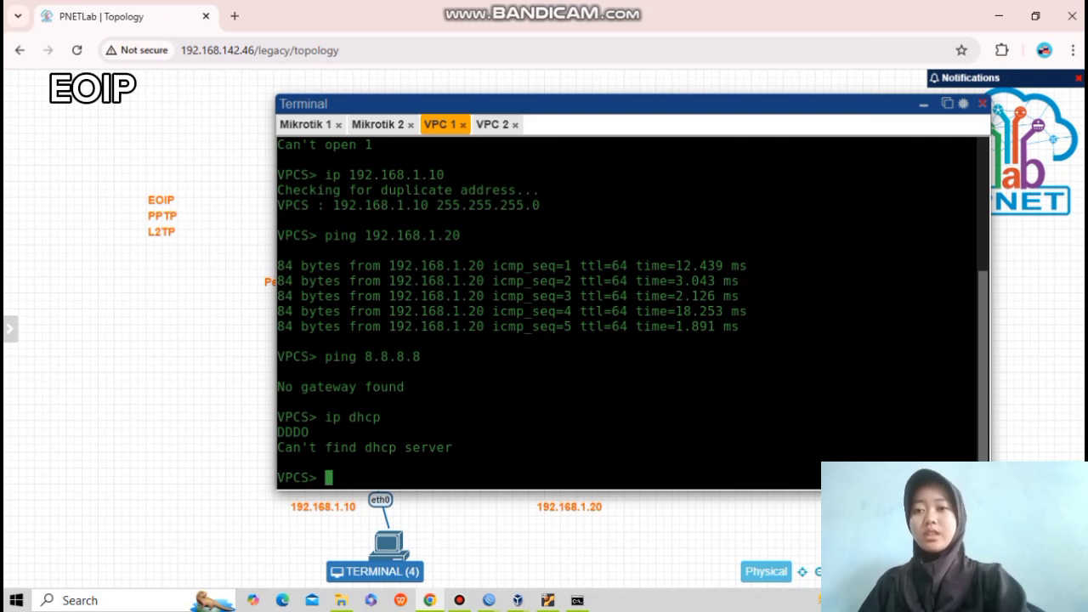
{"action": "mouse_move", "coordinate": [489, 601]}
{"action": "left_click", "coordinate": [394, 539]}
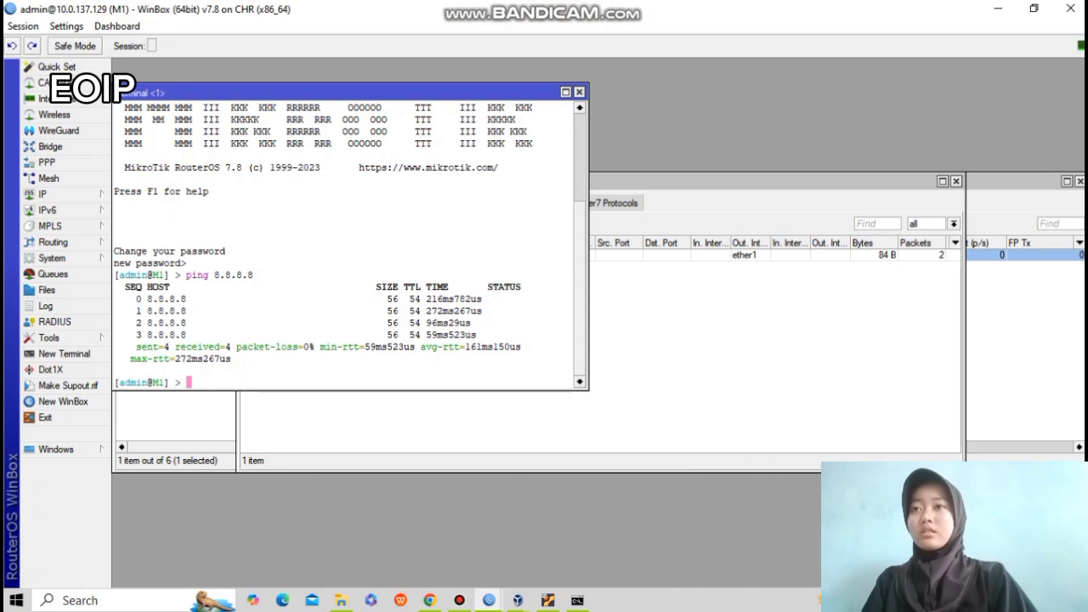
Inspect M1's srcnat masquerade rule on ether1 and ping 8.8.8.8 from M1.
{"action": "left_click", "coordinate": [580, 92]}
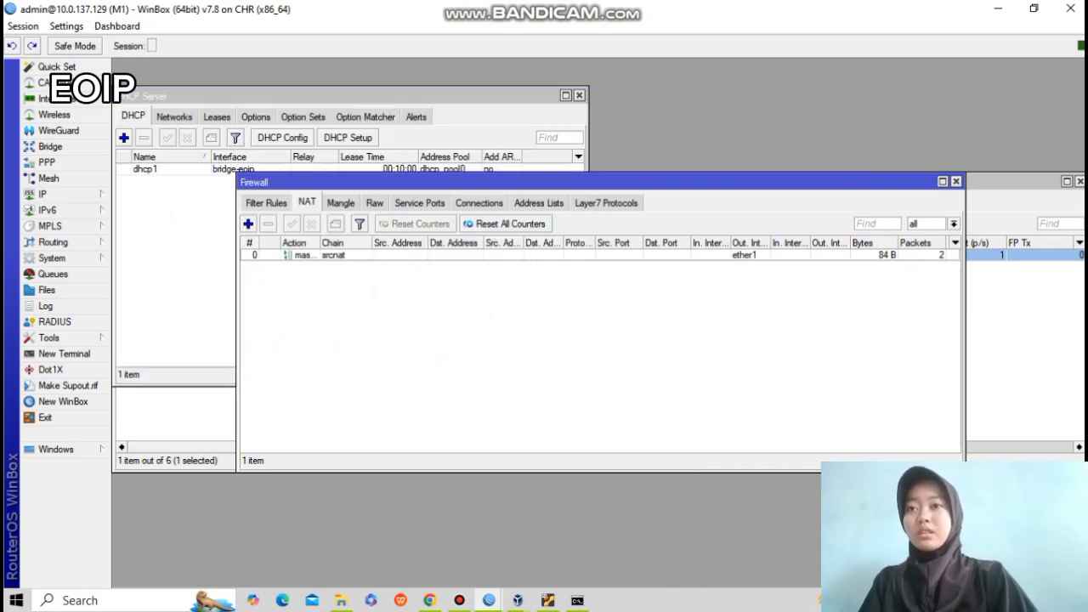
{"action": "left_click", "coordinate": [365, 255]}
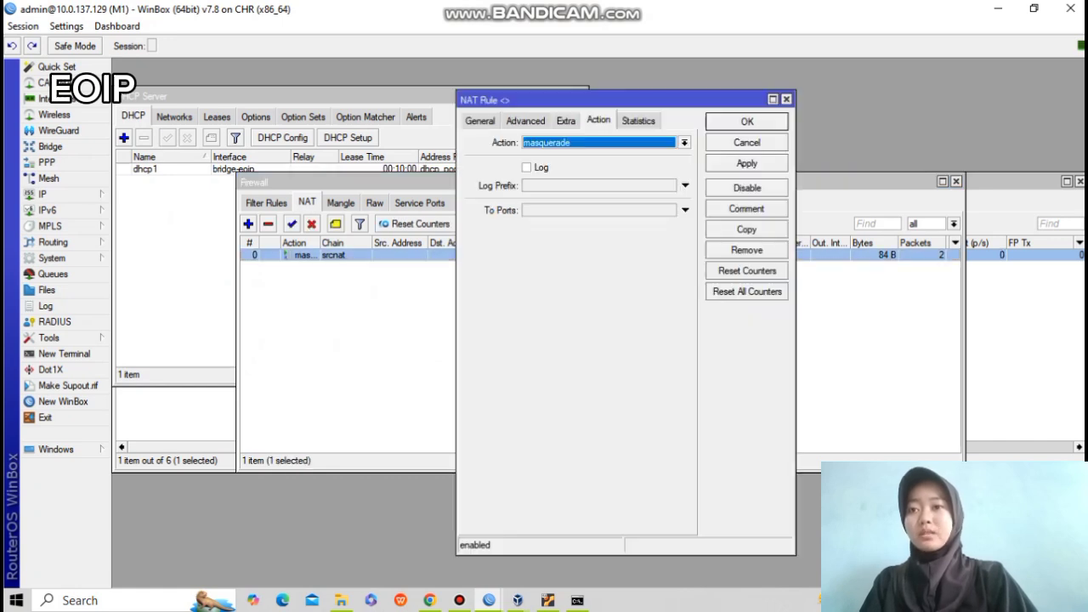
{"action": "left_click", "coordinate": [481, 121]}
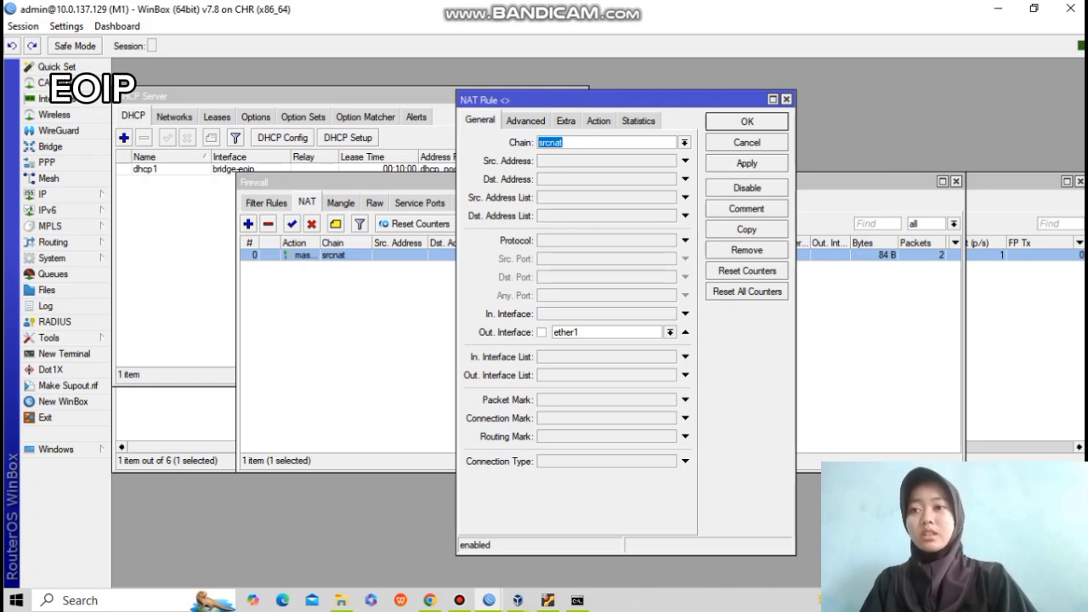
{"action": "type", "text": "p"}
{"action": "type", "text": "ing 8.8.8.8"}
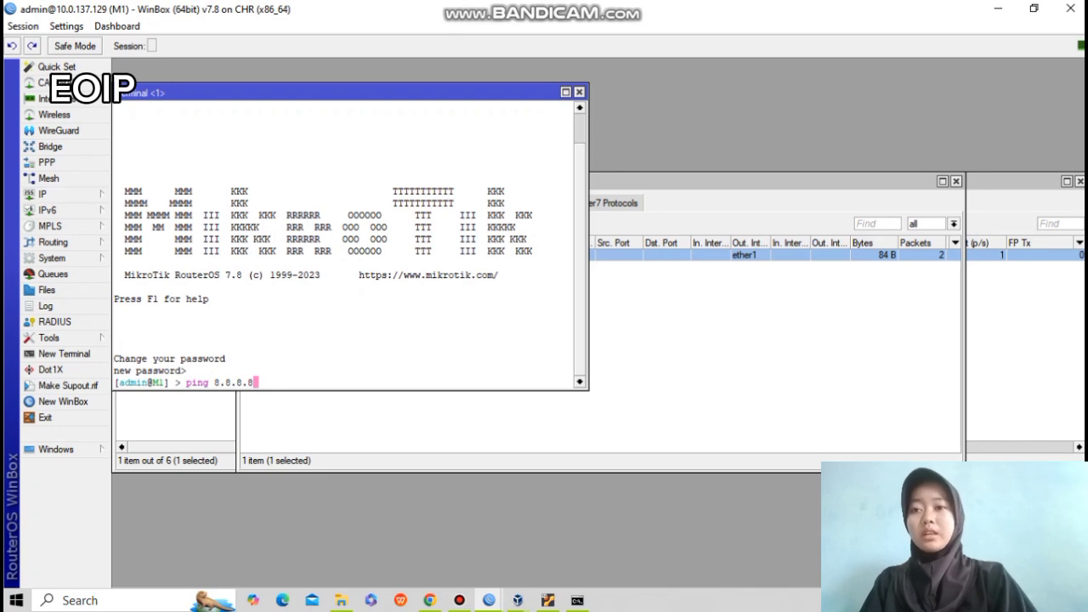
{"action": "key", "text": "Return"}
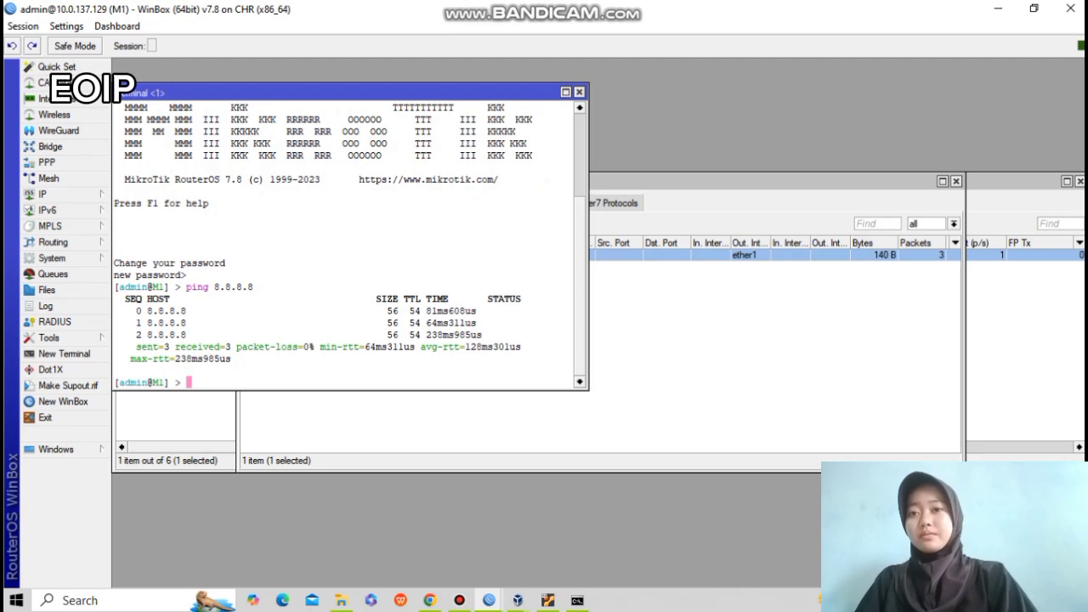
{"action": "key", "text": "alt+Tab"}
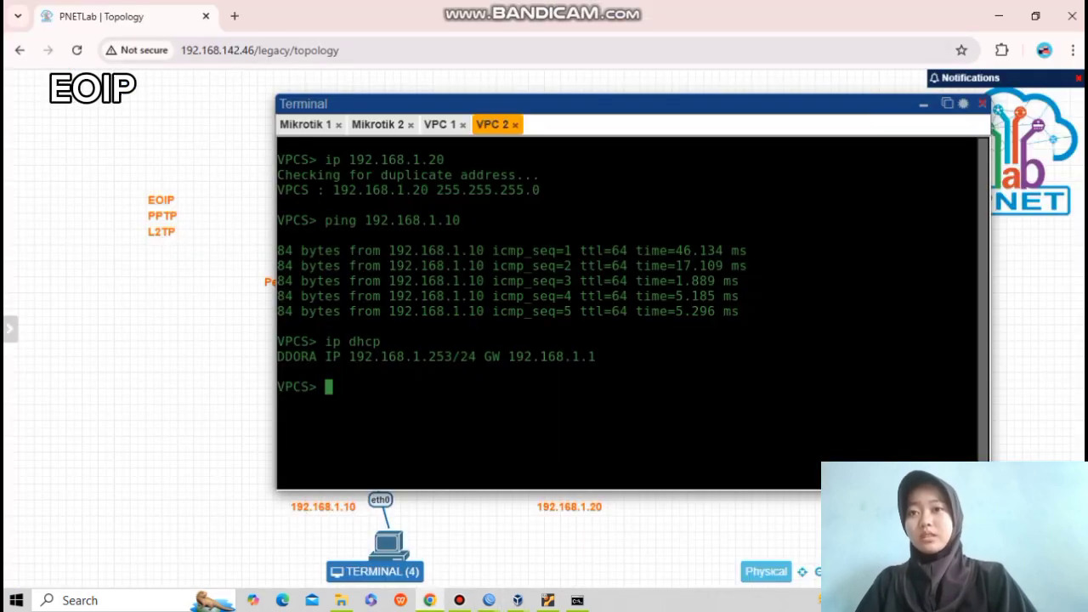
Ping 8.8.8.8 from the VPC 2 and VPC 1 consoles.
{"action": "left_click", "coordinate": [441, 125]}
{"action": "left_click_drag", "start_coordinate": [325, 448], "coordinate": [390, 447]}
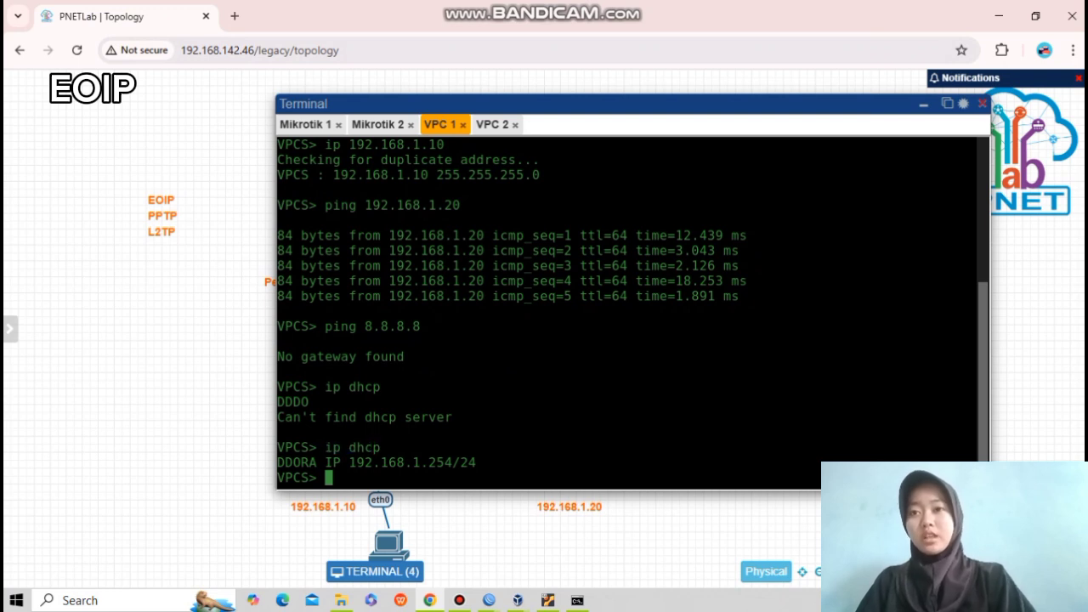
{"action": "left_click", "coordinate": [493, 125]}
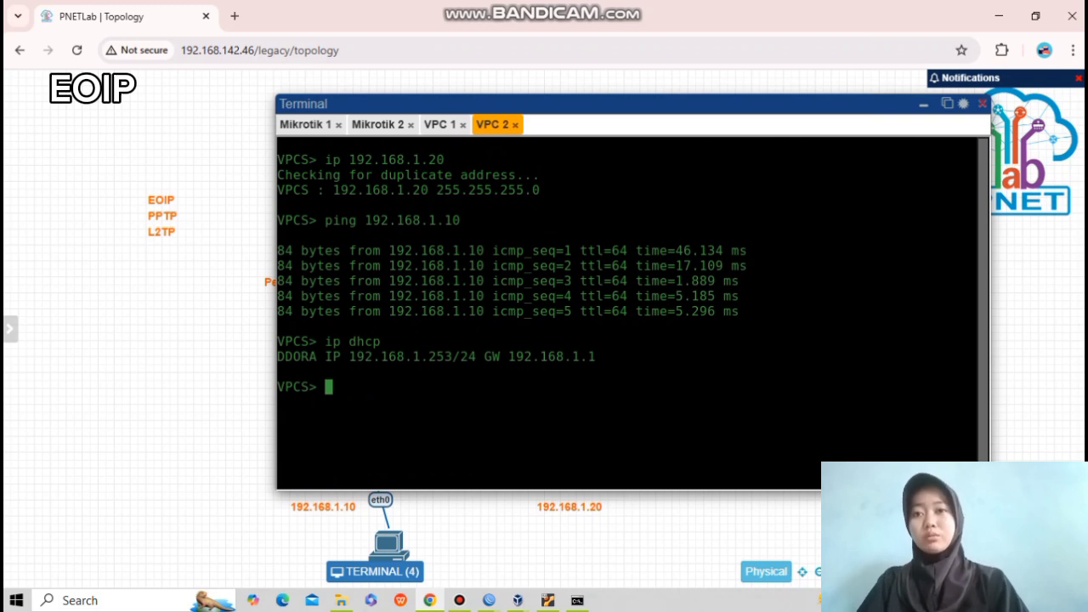
{"action": "type", "text": "ping 8.8.8.8"}
{"action": "key", "text": "Return"}
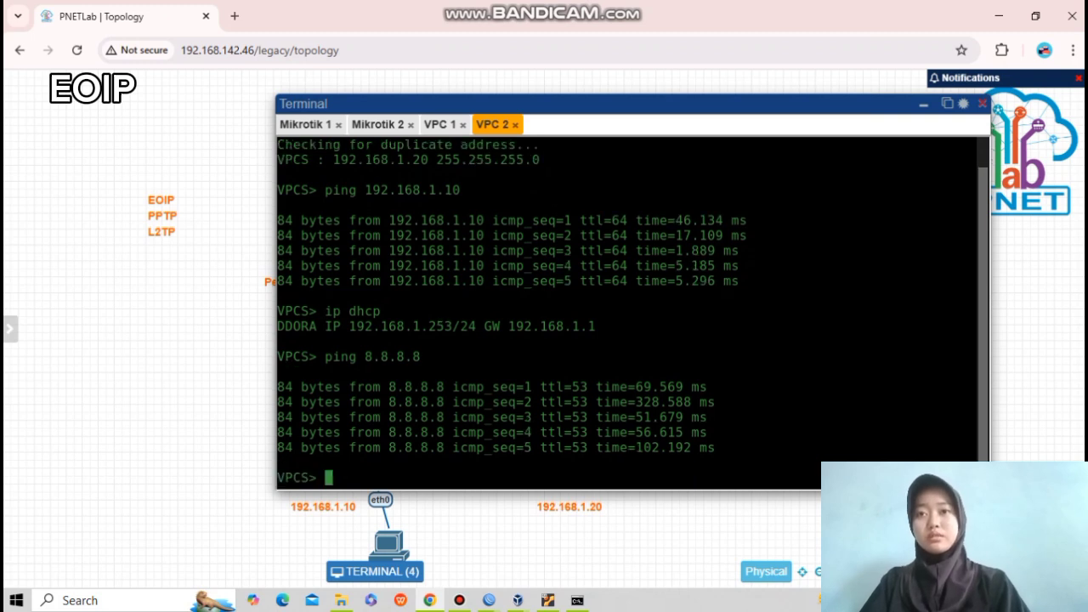
{"action": "left_click", "coordinate": [441, 124]}
{"action": "type", "text": "pin"}
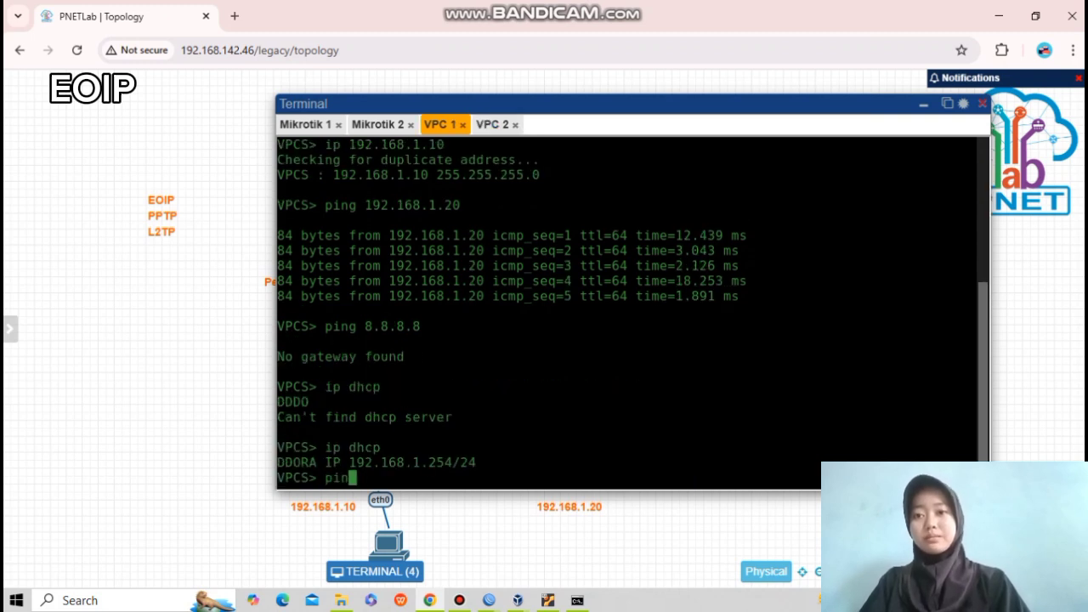
{"action": "type", "text": "g 8.8.8.8"}
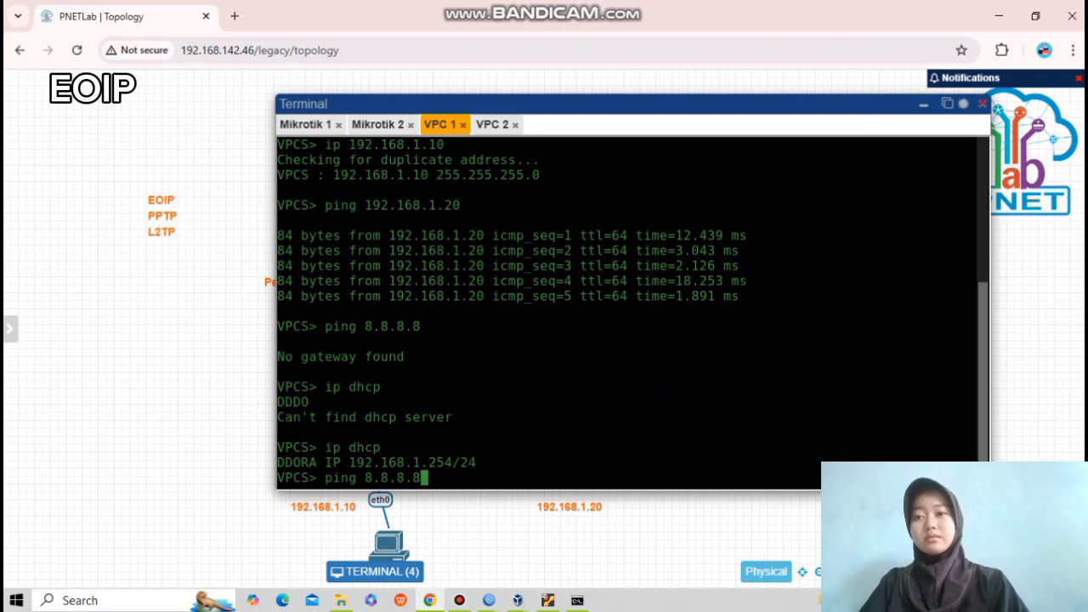
{"action": "key", "text": "Return"}
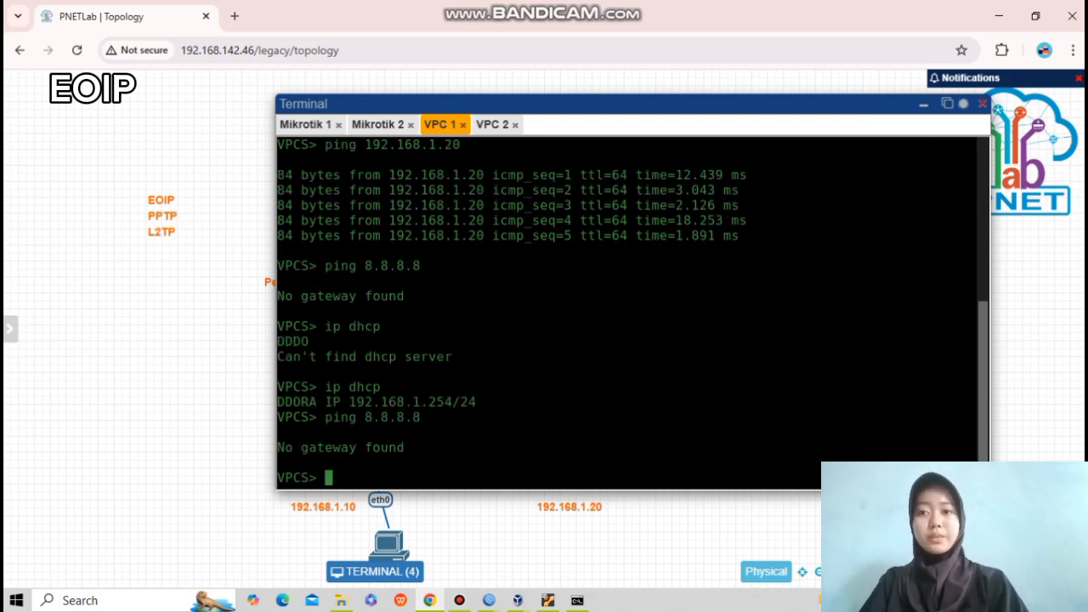
Rerun ip dhcp on VPC 1 to get gateway 192.168.1.1, then ping 8.8.8.8 again.
{"action": "left_click", "coordinate": [492, 125]}
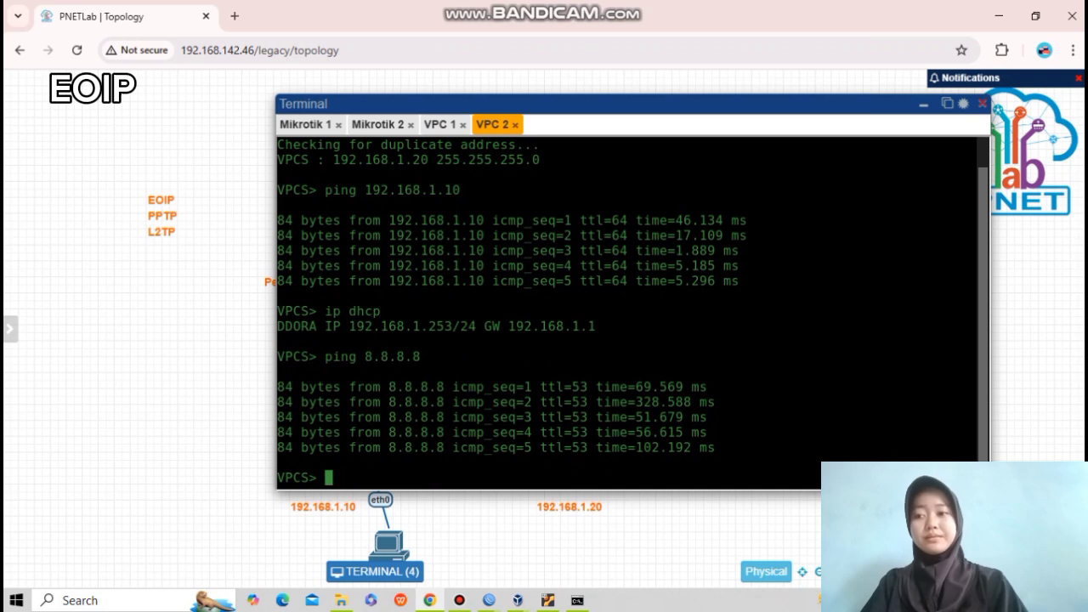
{"action": "left_click", "coordinate": [441, 125]}
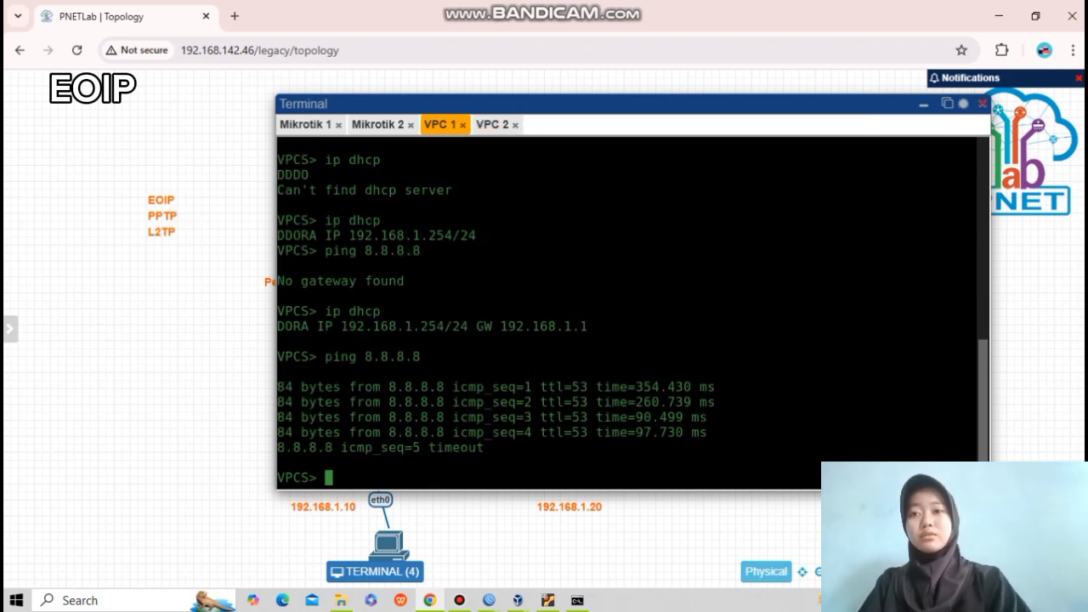
{"action": "key", "text": "Up"}
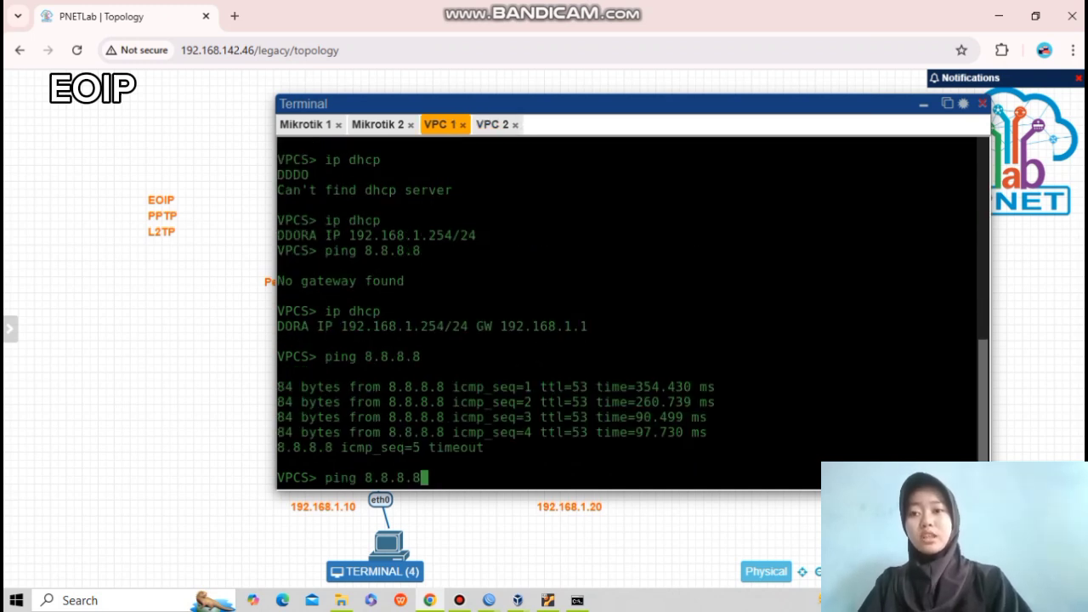
{"action": "key", "text": "Up"}
{"action": "key", "text": "Return"}
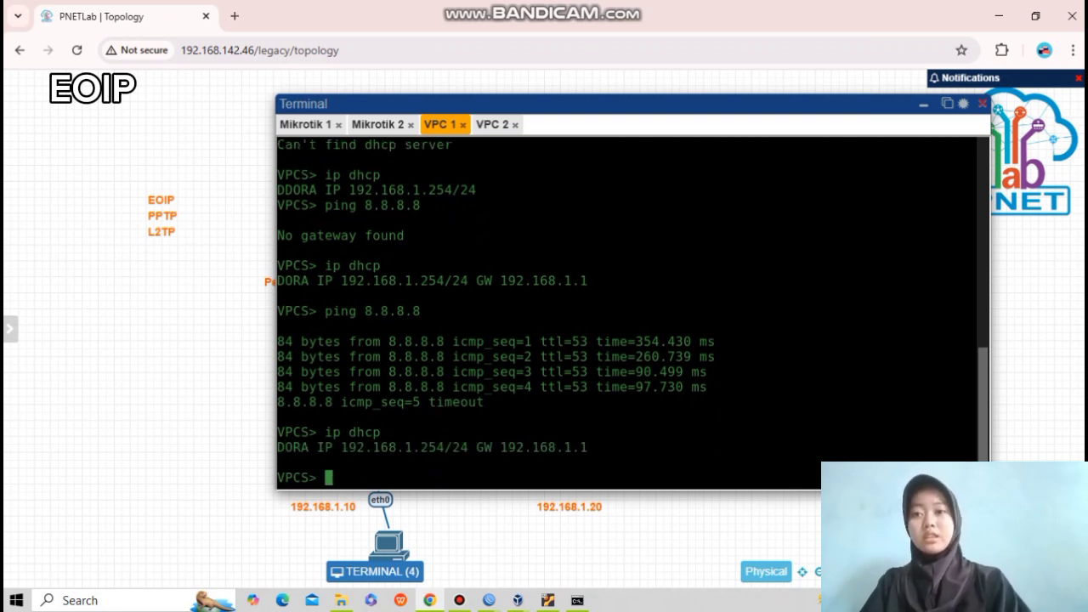
{"action": "key", "text": "Up"}
{"action": "key", "text": "Up"}
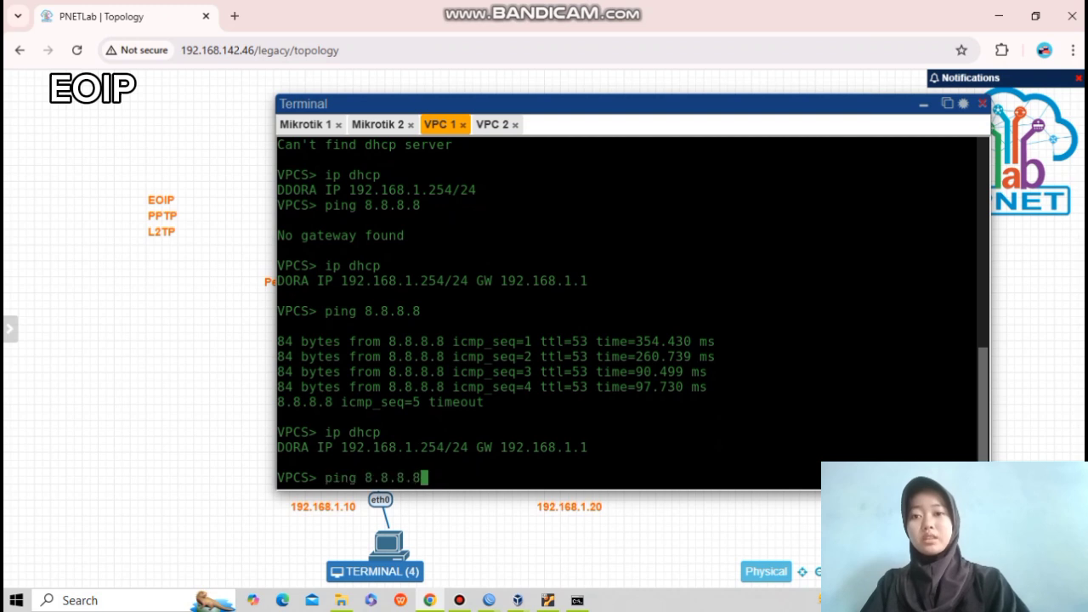
{"action": "key", "text": "Return"}
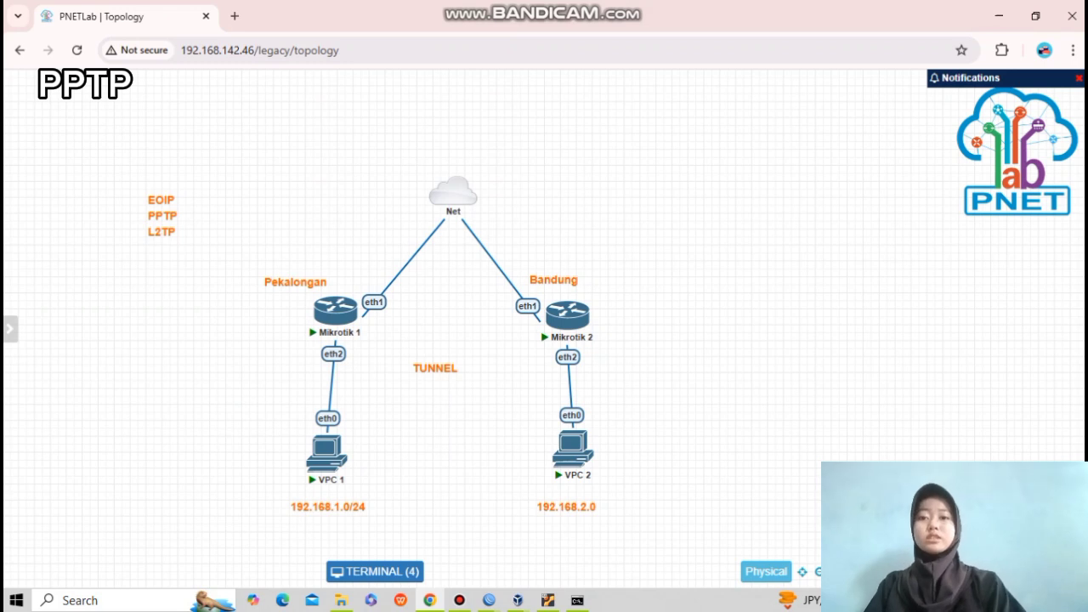
Delete the TUNNEL text label from the PNETLab topology.
{"action": "right_click", "coordinate": [434, 372]}
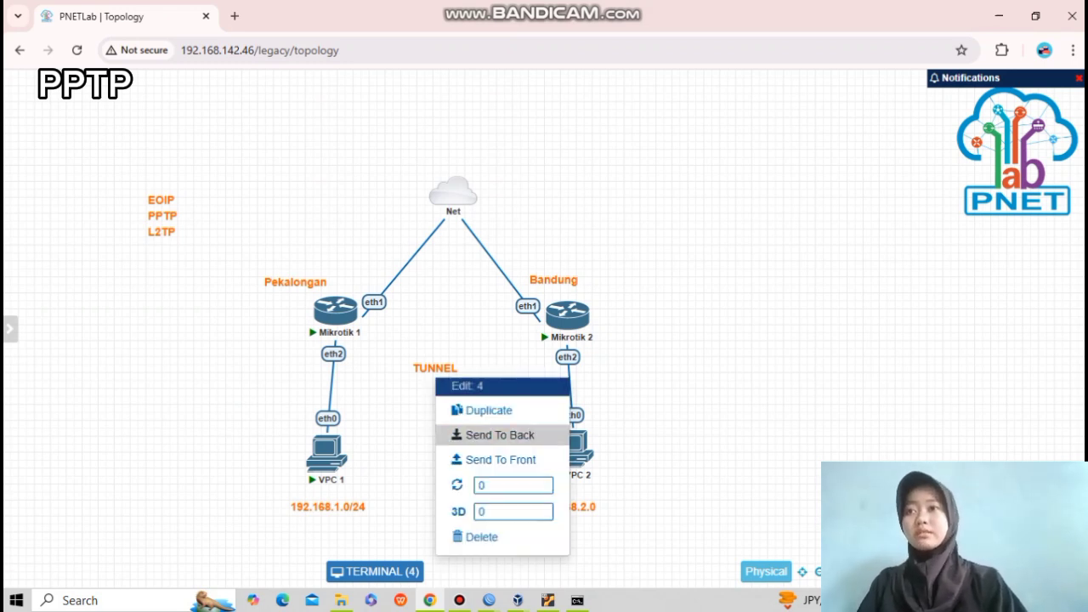
{"action": "left_click", "coordinate": [493, 537]}
{"action": "left_click", "coordinate": [517, 177]}
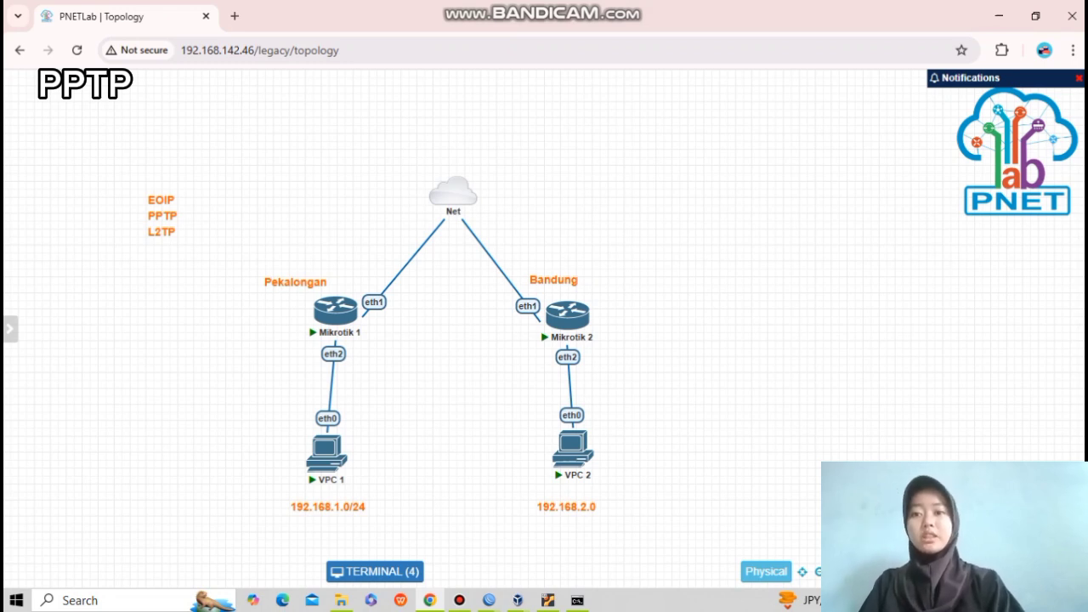
{"action": "mouse_move", "coordinate": [488, 600]}
{"action": "left_click", "coordinate": [402, 532]}
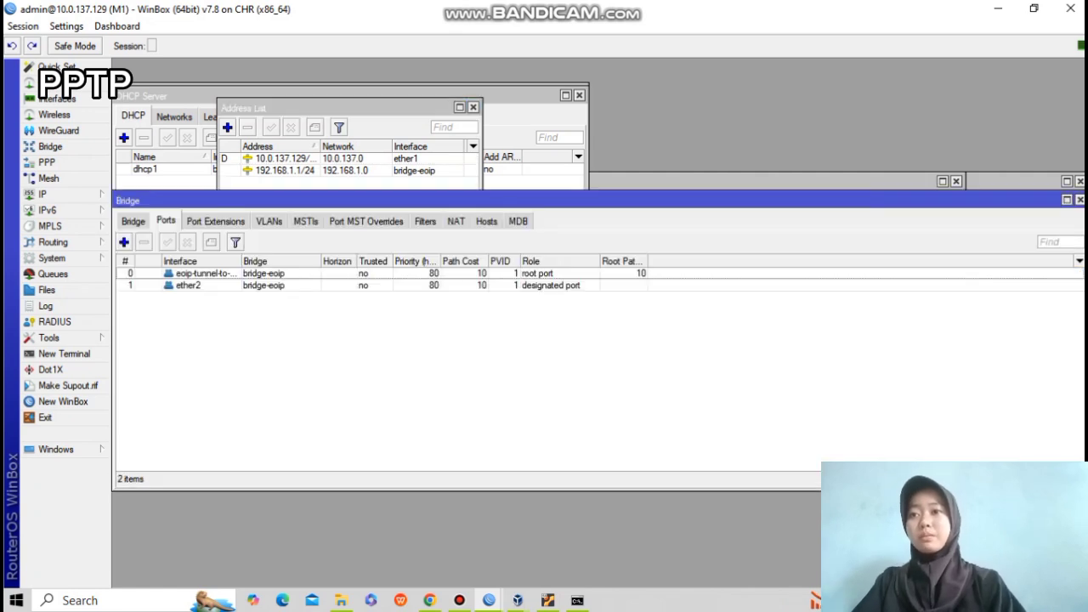
Remove ether2 from the bridge and delete M1's 192.168.1.1/24 address.
{"action": "left_click", "coordinate": [188, 286]}
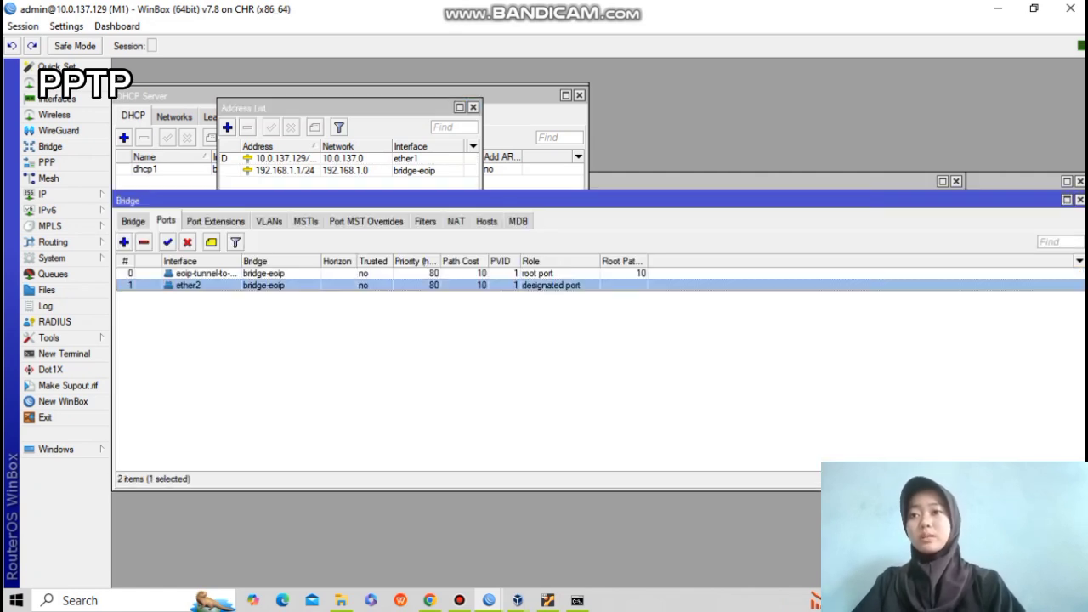
{"action": "left_click", "coordinate": [143, 243]}
{"action": "right_click", "coordinate": [168, 273]}
{"action": "left_click", "coordinate": [144, 242]}
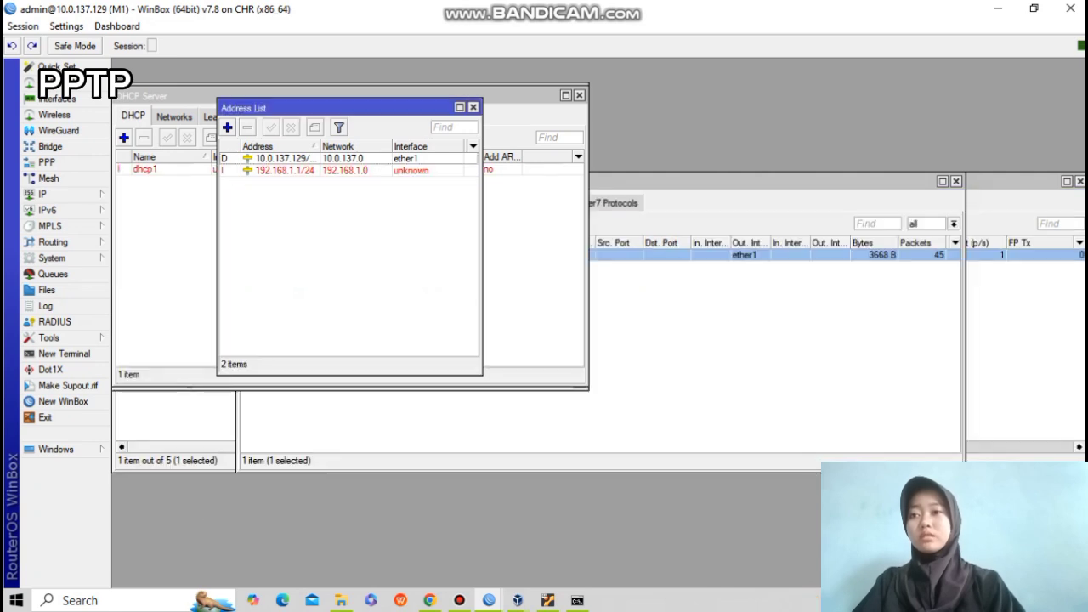
{"action": "left_click", "coordinate": [285, 170]}
{"action": "left_click", "coordinate": [247, 128]}
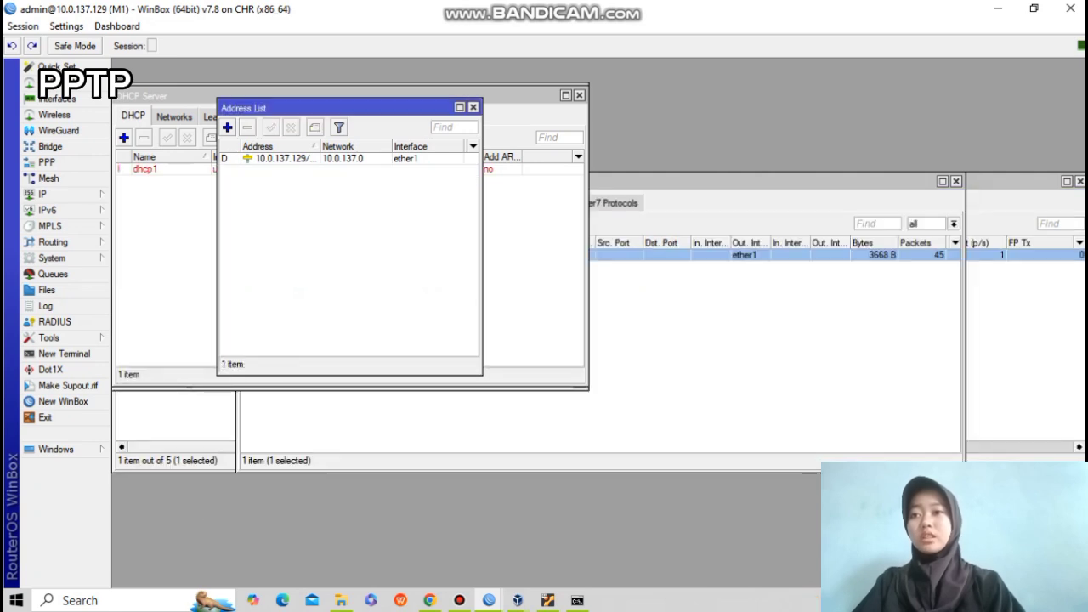
{"action": "left_click", "coordinate": [474, 108]}
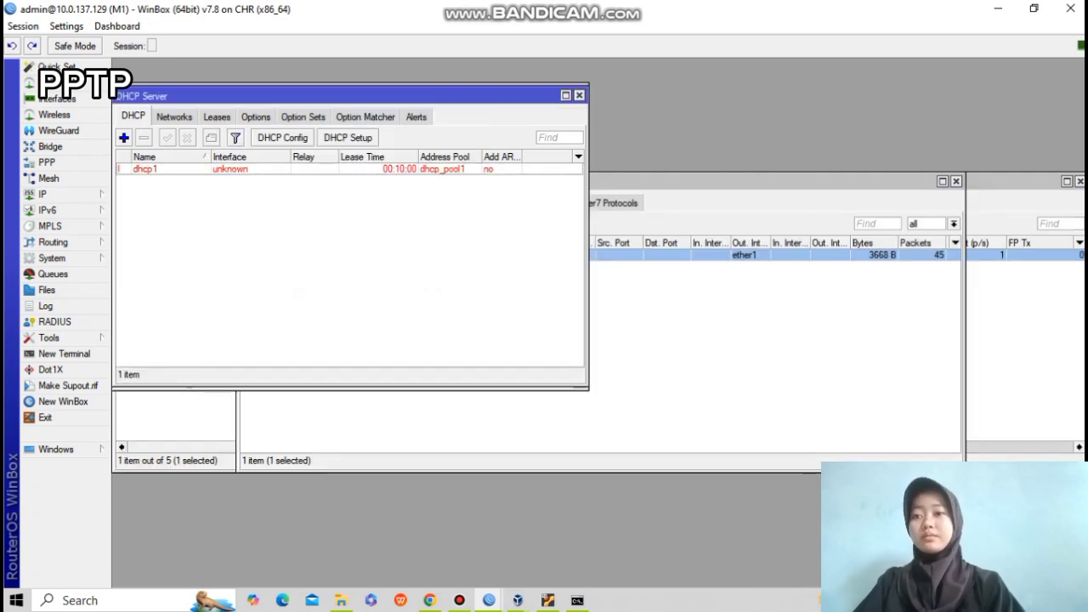
Delete the EoIP tunnel interface and the dhcp1 DHCP server.
{"action": "left_click", "coordinate": [57, 100]}
{"action": "left_click", "coordinate": [137, 204]}
{"action": "left_click", "coordinate": [189, 255]}
{"action": "left_click", "coordinate": [150, 224]}
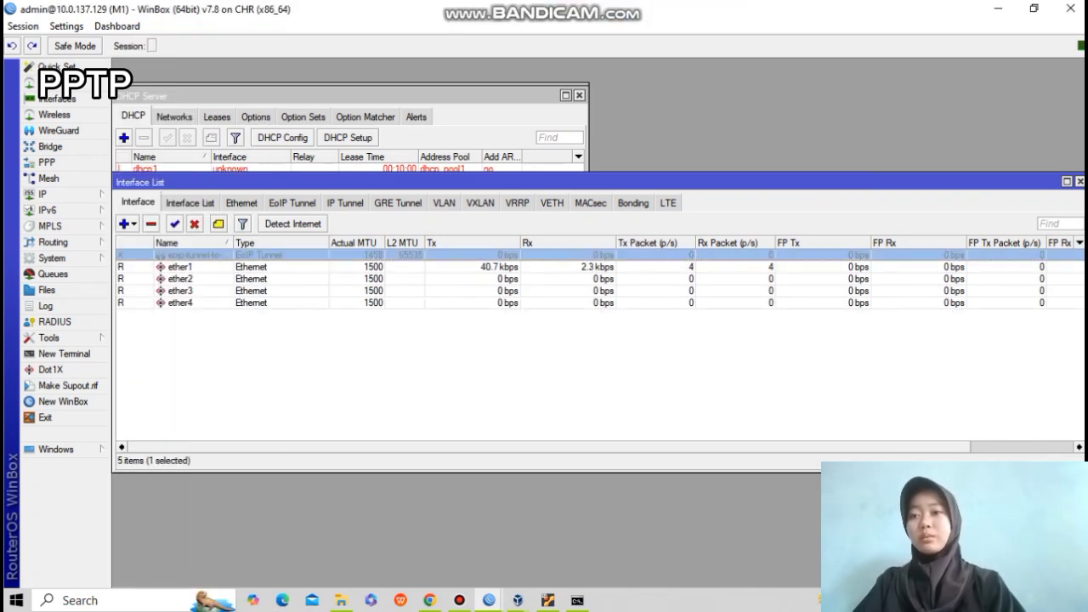
{"action": "left_click", "coordinate": [349, 96]}
{"action": "left_click", "coordinate": [146, 169]}
{"action": "left_click", "coordinate": [144, 137]}
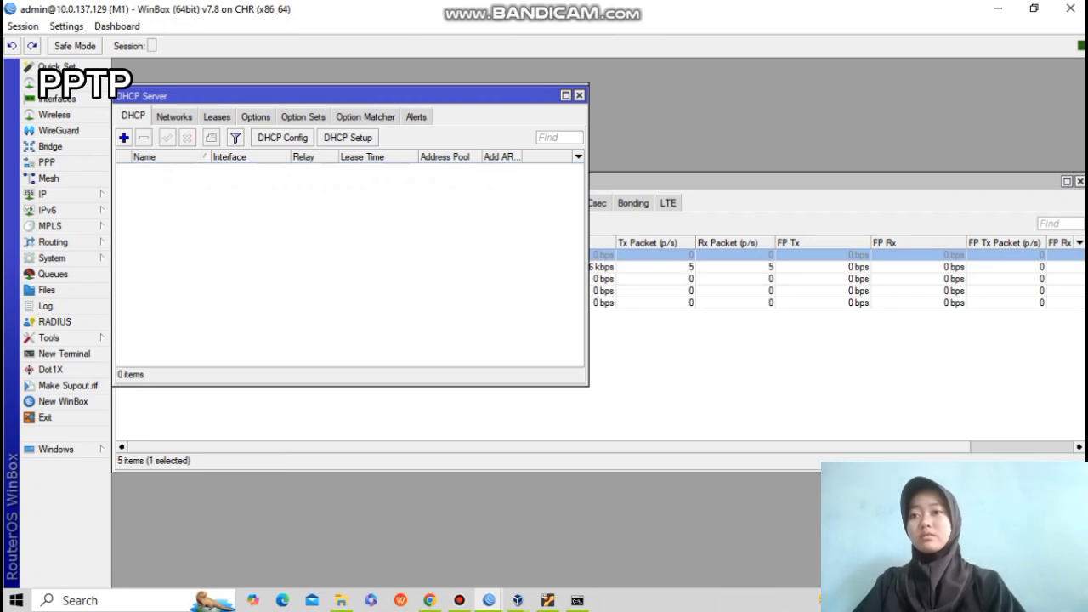
Close the remaining DHCP server, interface, terminal and firewall windows.
{"action": "left_click", "coordinate": [580, 95]}
{"action": "left_click", "coordinate": [1080, 181]}
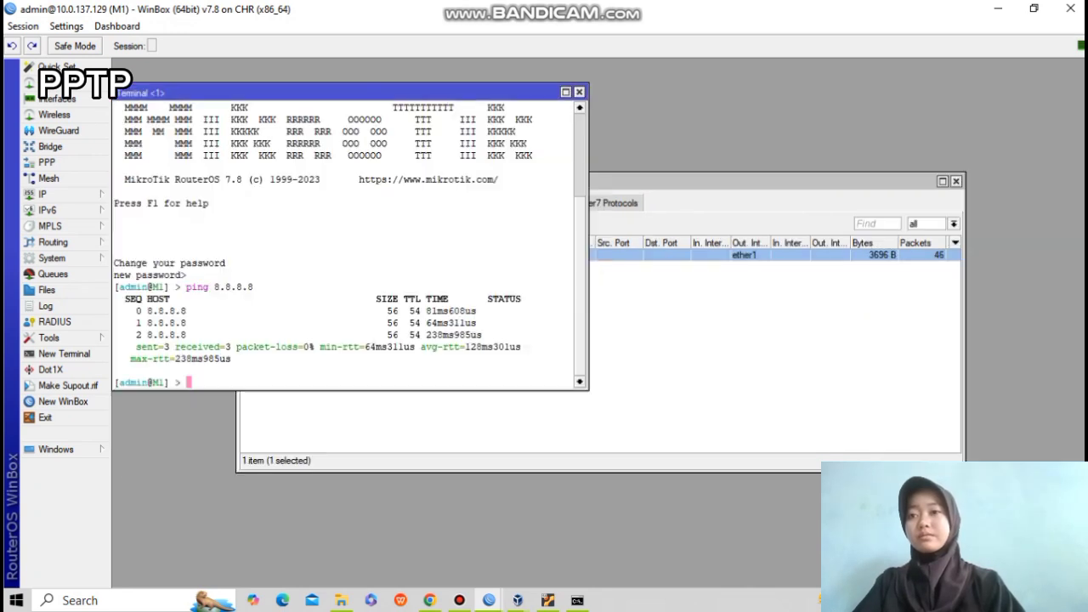
{"action": "left_click", "coordinate": [580, 92]}
{"action": "left_click", "coordinate": [955, 182]}
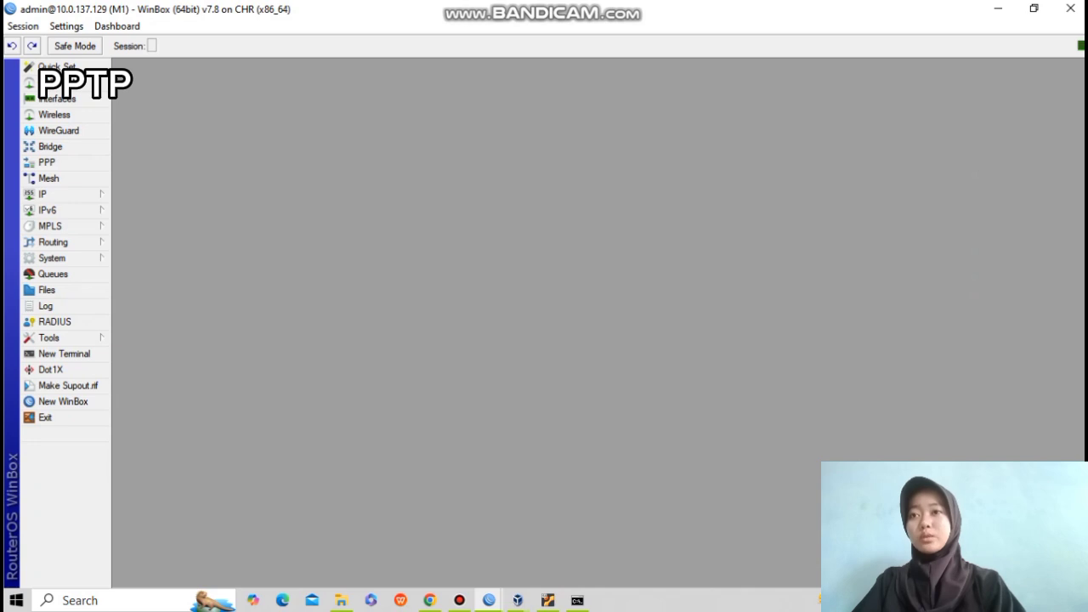
{"action": "left_click", "coordinate": [489, 601]}
On router M2, delete the old dhcp1 DHCP server.
{"action": "left_click", "coordinate": [573, 538]}
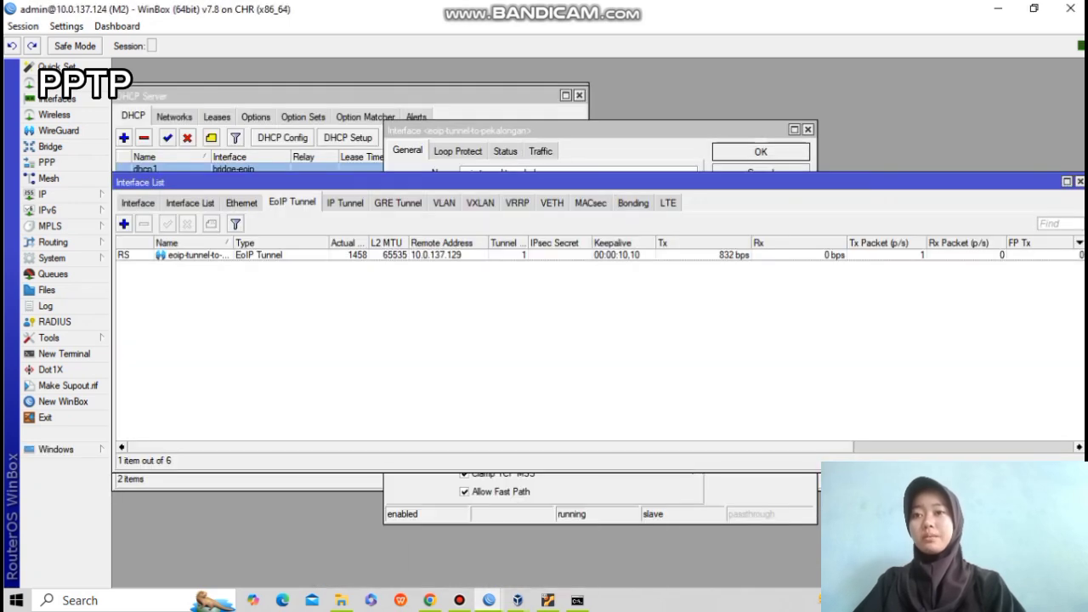
{"action": "left_click", "coordinate": [42, 194]}
{"action": "left_click", "coordinate": [153, 291]}
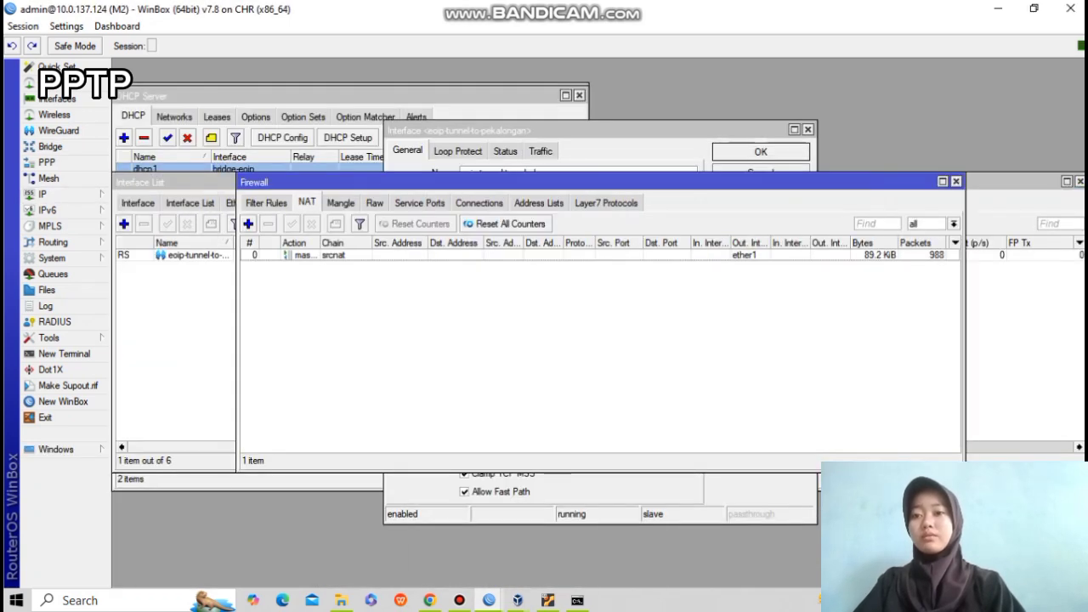
{"action": "left_click", "coordinate": [956, 181]}
{"action": "left_click", "coordinate": [42, 194]}
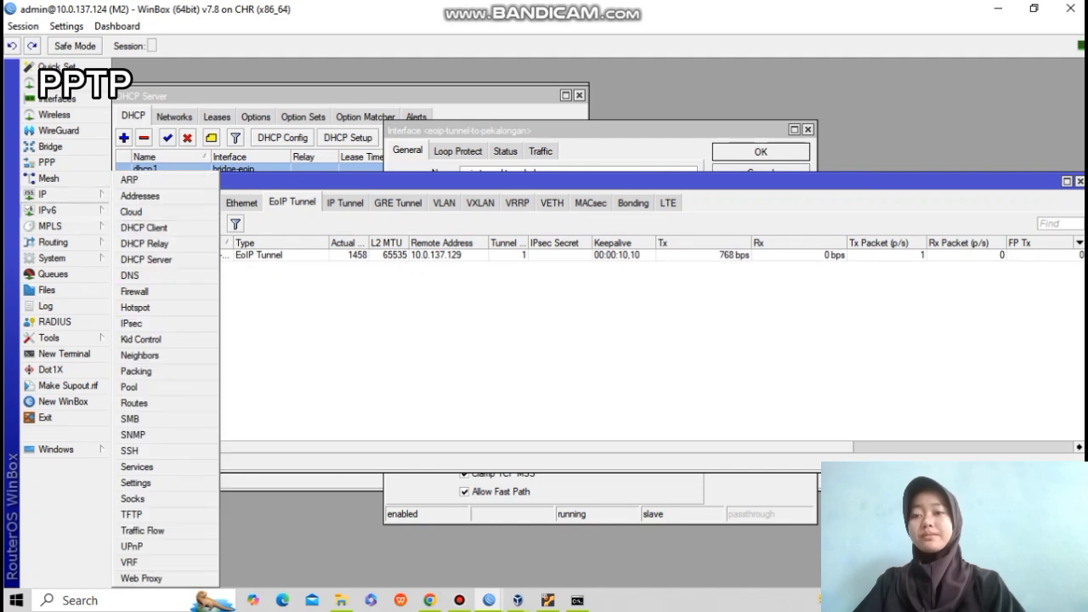
{"action": "left_click", "coordinate": [153, 255]}
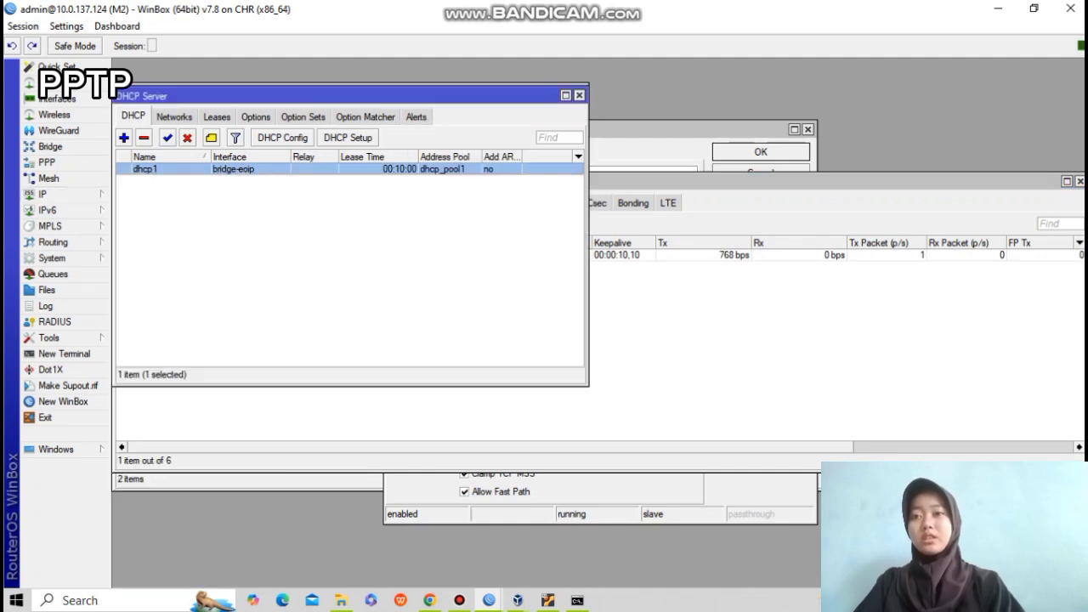
{"action": "key", "text": "Delete"}
{"action": "left_click", "coordinate": [579, 95]}
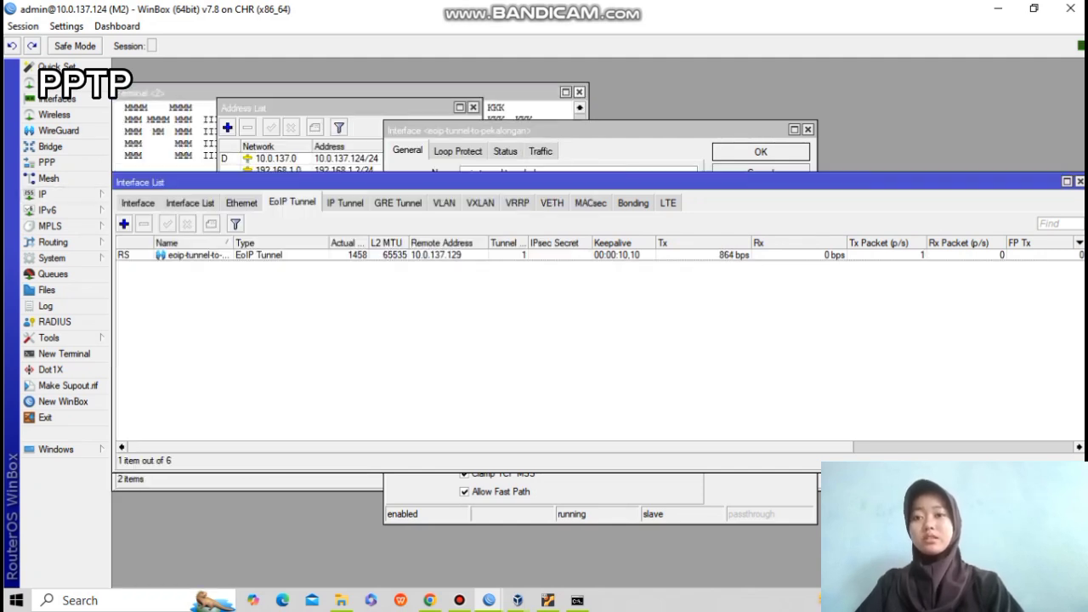
Delete M2's bridge-eoip IP address on the 192.168.1.0 network.
{"action": "left_click", "coordinate": [42, 194]}
{"action": "left_click", "coordinate": [140, 196]}
{"action": "left_click", "coordinate": [344, 171]}
{"action": "key", "text": "Delete"}
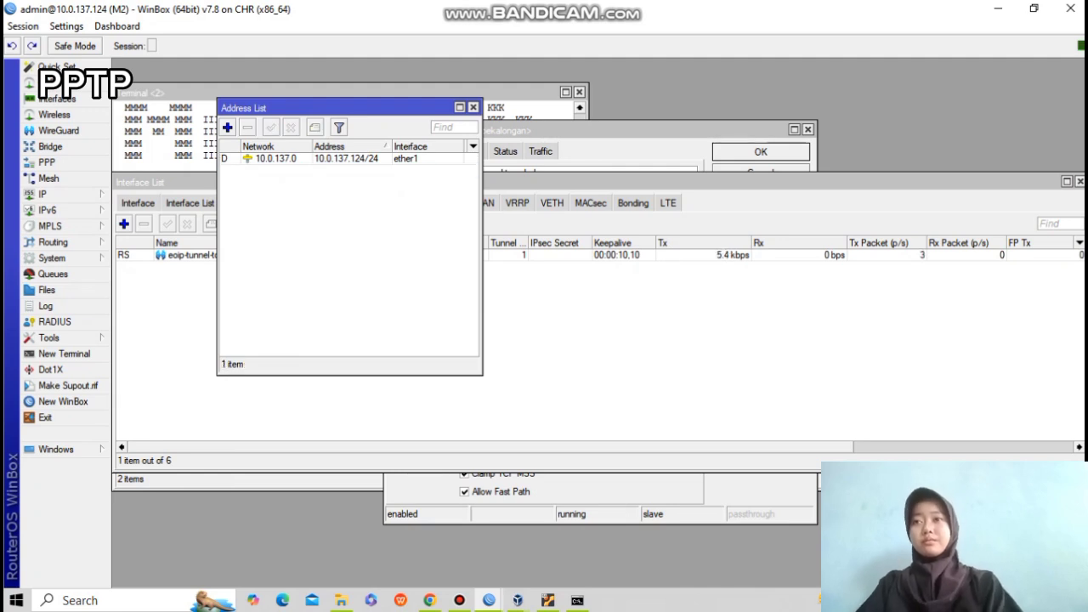
{"action": "left_click", "coordinate": [474, 107]}
Remove the eoip-tunnel and ether2 bridge ports, then delete the bridge-eoip bridge.
{"action": "left_click", "coordinate": [50, 148]}
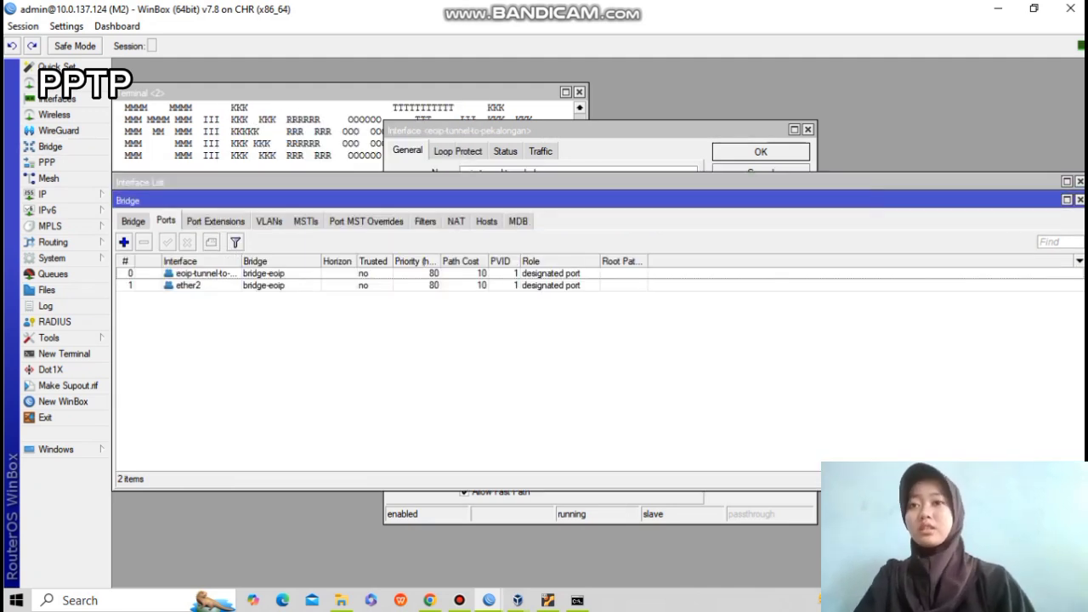
{"action": "left_click", "coordinate": [189, 274]}
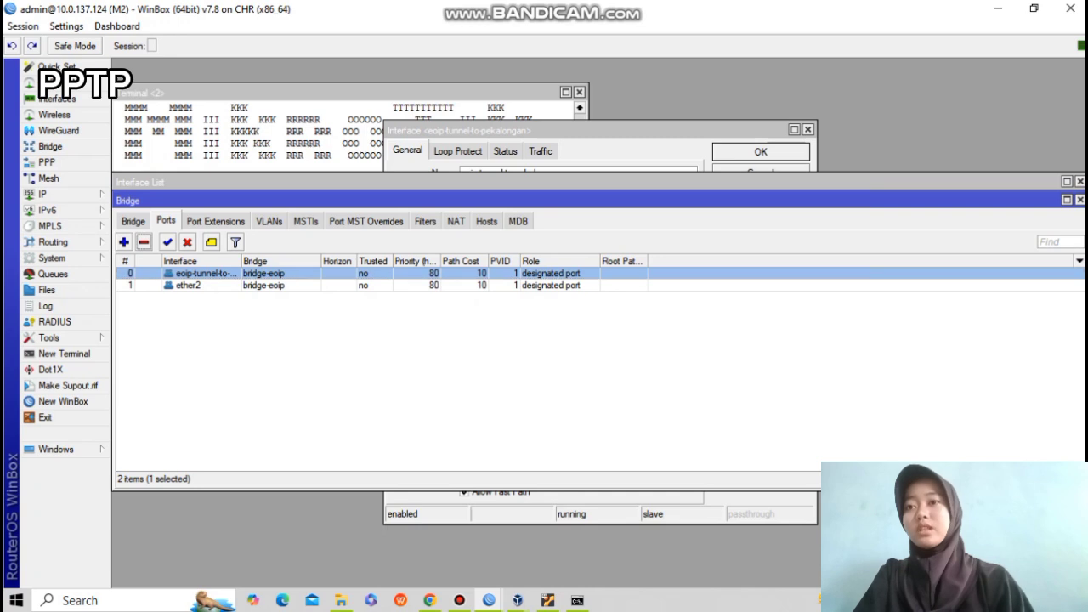
{"action": "left_click", "coordinate": [144, 242]}
{"action": "left_click", "coordinate": [189, 274]}
{"action": "left_click", "coordinate": [144, 242]}
{"action": "left_click", "coordinate": [134, 221]}
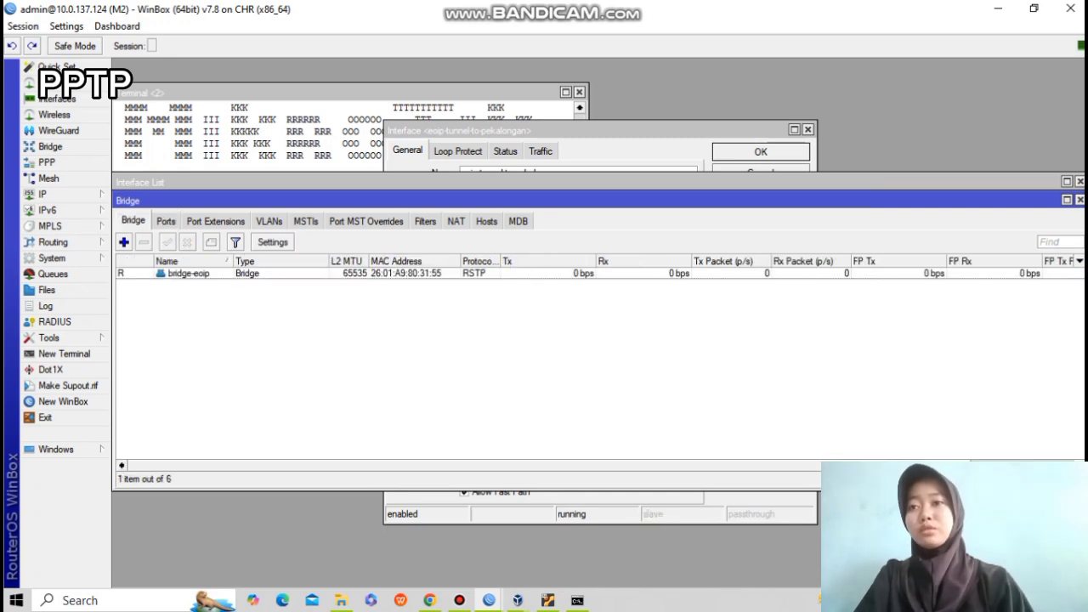
{"action": "left_click", "coordinate": [188, 274]}
{"action": "left_click", "coordinate": [143, 243]}
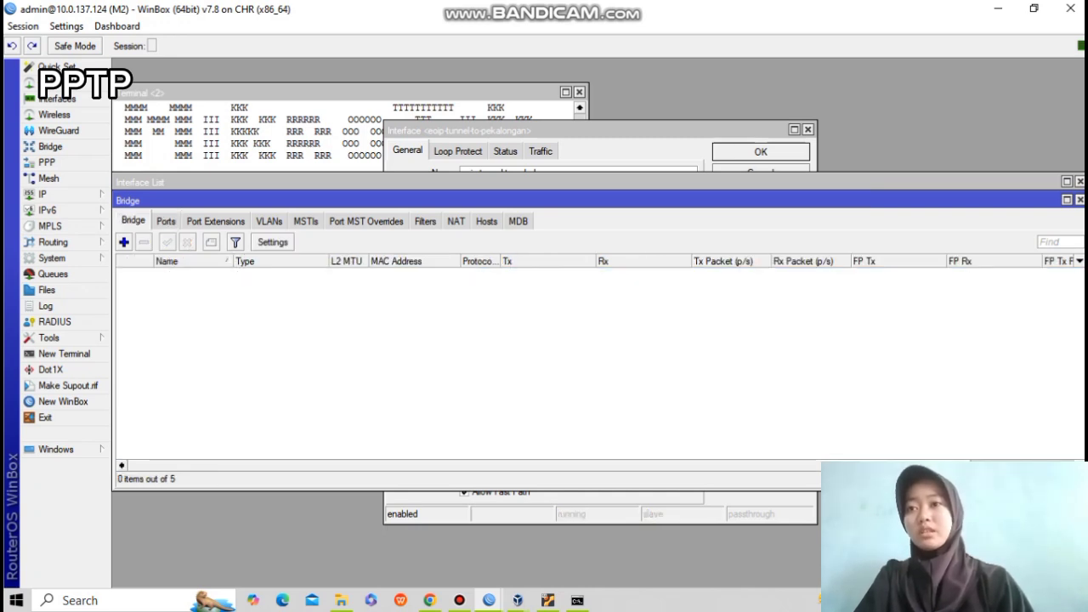
{"action": "left_click", "coordinate": [1080, 198]}
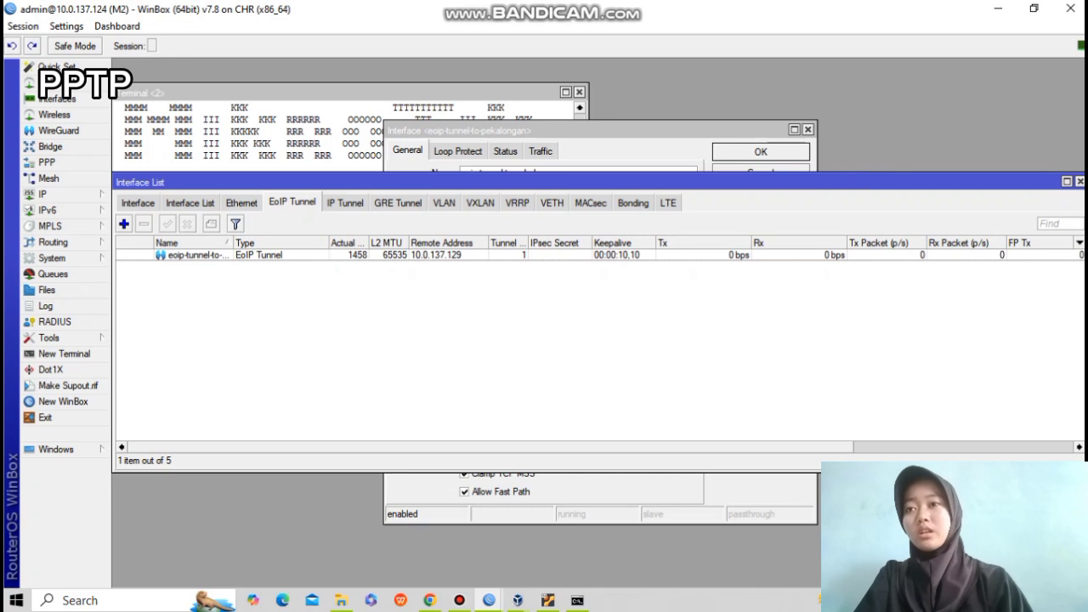
Disable the eoip-tunnel interface and close all of M2's open windows.
{"action": "left_click", "coordinate": [194, 256]}
{"action": "left_click", "coordinate": [188, 224]}
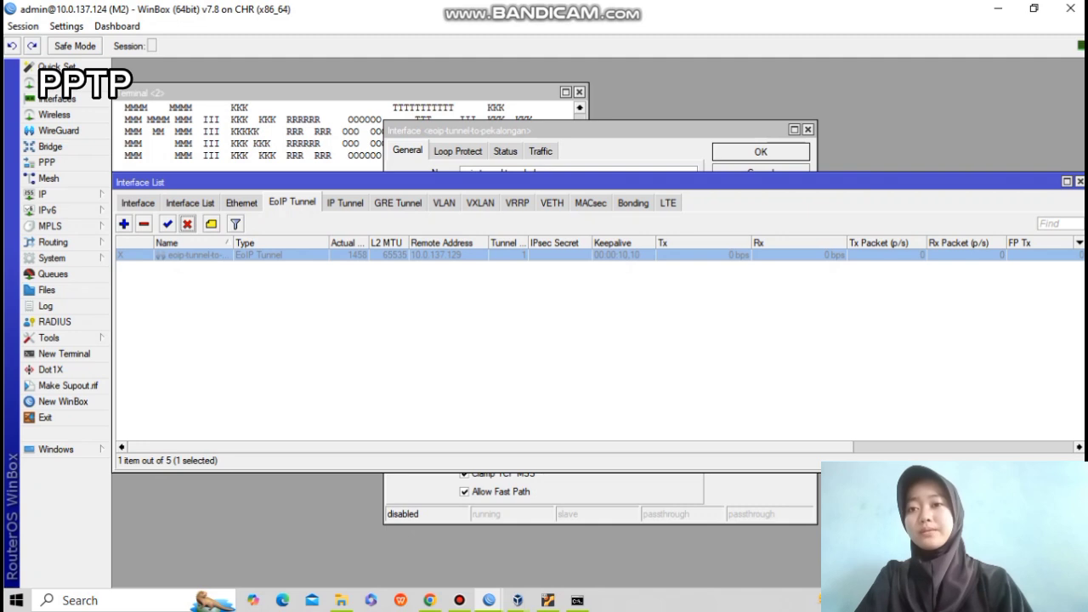
{"action": "left_click", "coordinate": [168, 224]}
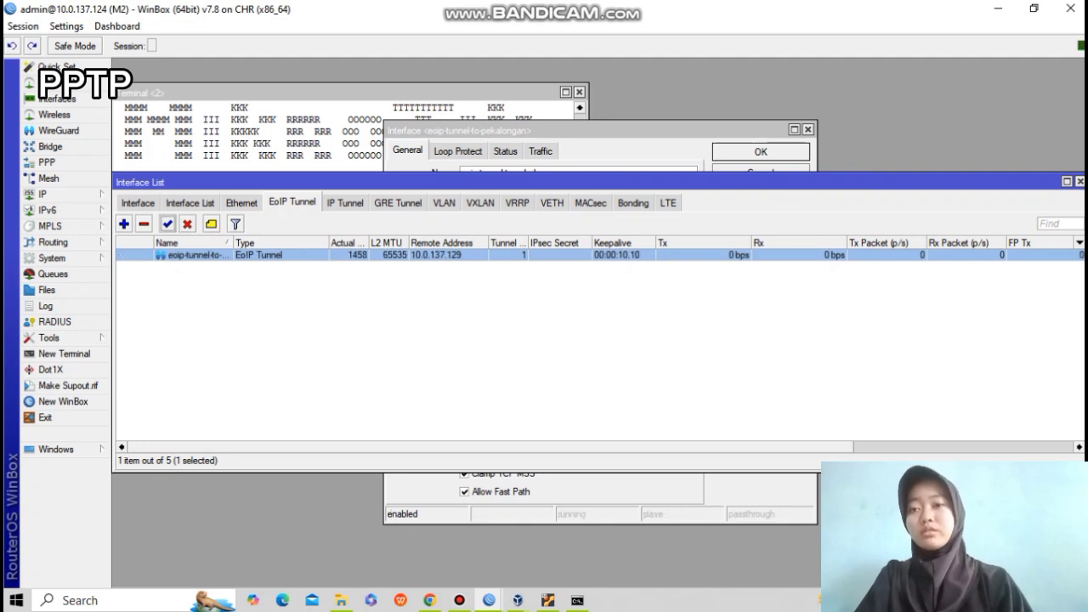
{"action": "left_click", "coordinate": [138, 203]}
{"action": "left_click", "coordinate": [194, 255]}
{"action": "left_click", "coordinate": [195, 225]}
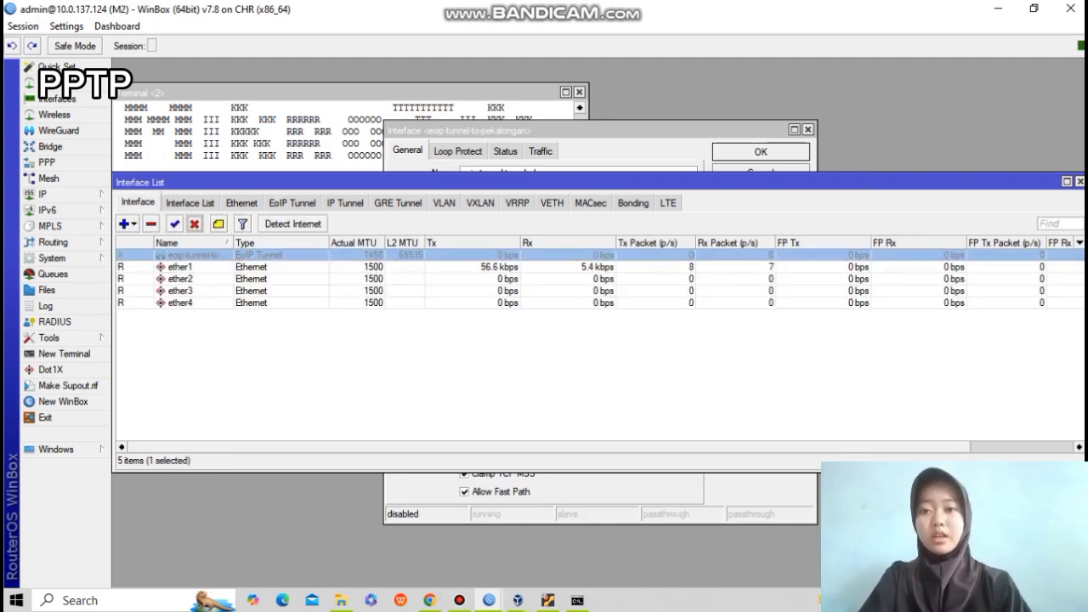
{"action": "left_click", "coordinate": [1080, 182]}
{"action": "left_click", "coordinate": [809, 130]}
{"action": "left_click", "coordinate": [580, 91]}
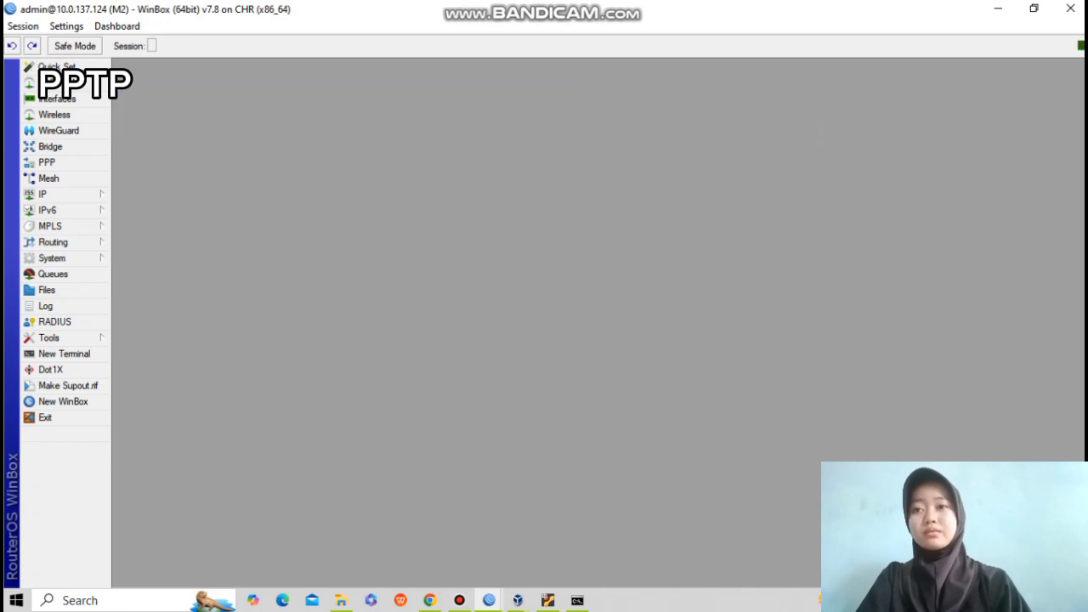
Nudge VPC 1 and its 192.168.1.0/24 label slightly right, then return to M1's WinBox session.
{"action": "left_click", "coordinate": [430, 600]}
{"action": "left_click_drag", "start_coordinate": [327, 451], "coordinate": [335, 446]}
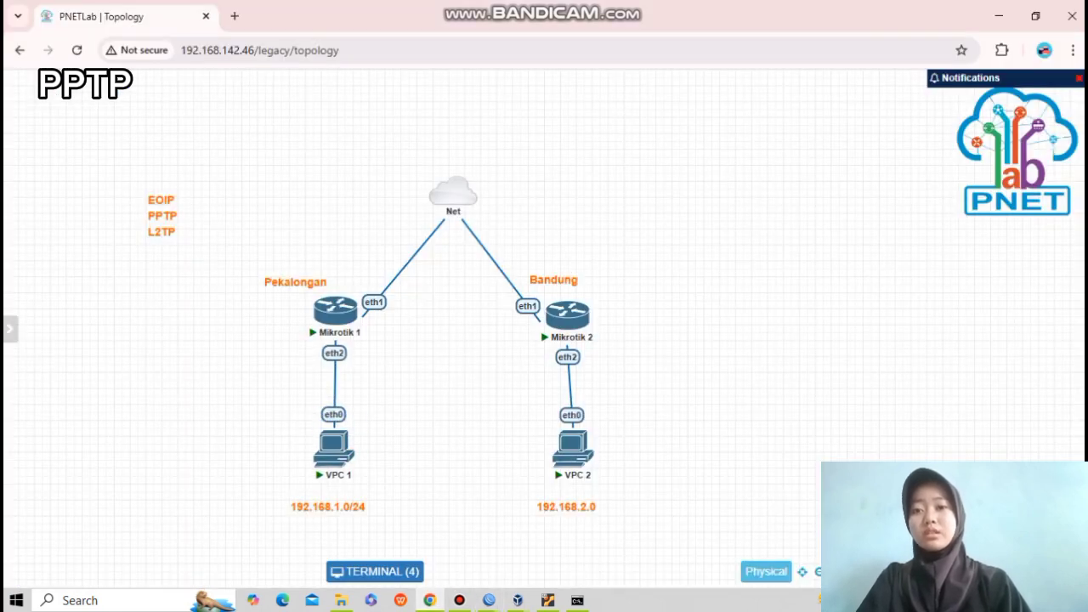
{"action": "left_click_drag", "start_coordinate": [328, 507], "coordinate": [334, 507]}
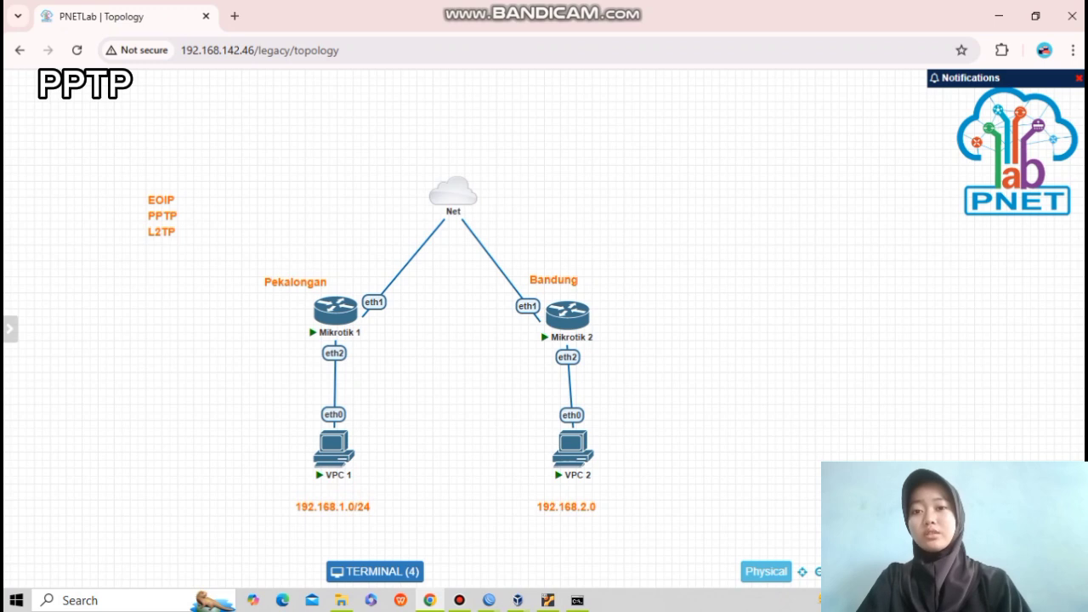
{"action": "mouse_move", "coordinate": [489, 600]}
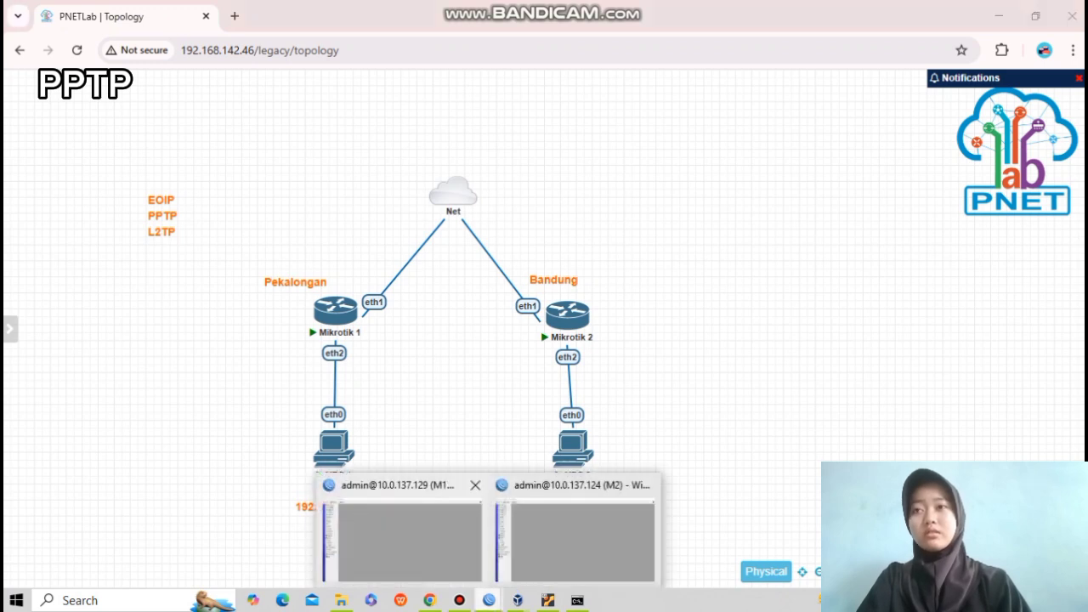
{"action": "left_click", "coordinate": [407, 536]}
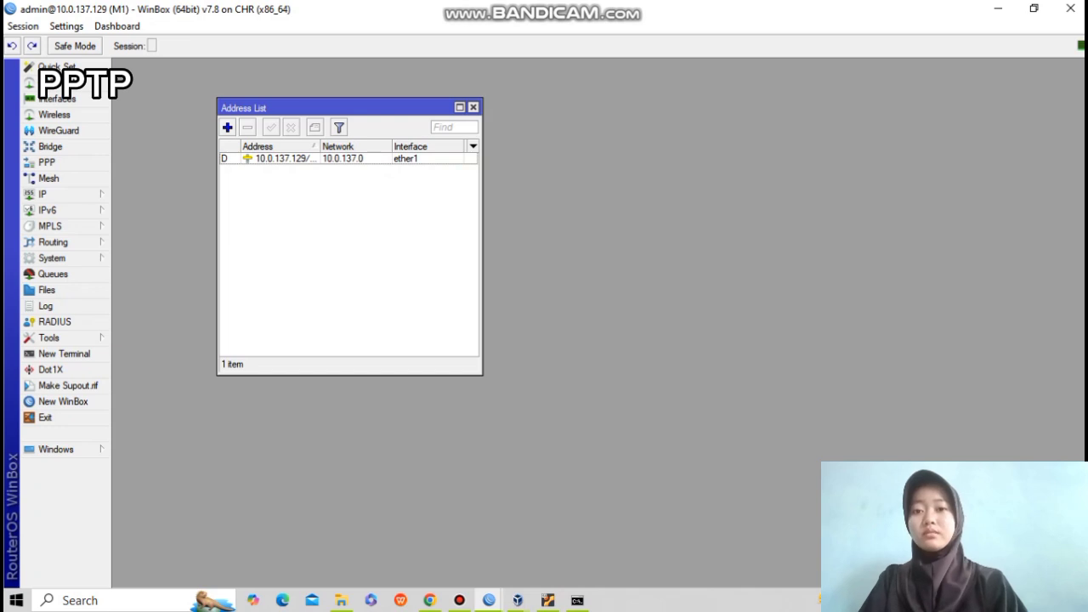
Add the address 192.168.1.1/24 on ether2 for router M1.
{"action": "left_click", "coordinate": [227, 128]}
{"action": "left_click", "coordinate": [344, 171]}
{"action": "key", "text": "BackSpace"}
{"action": "key", "text": "BackSpace"}
{"action": "key", "text": "BackSpace"}
{"action": "key", "text": "BackSpace"}
{"action": "key", "text": "BackSpace"}
{"action": "key", "text": "BackSpace"}
{"action": "key", "text": "BackSpace"}
{"action": "type", "text": "192"}
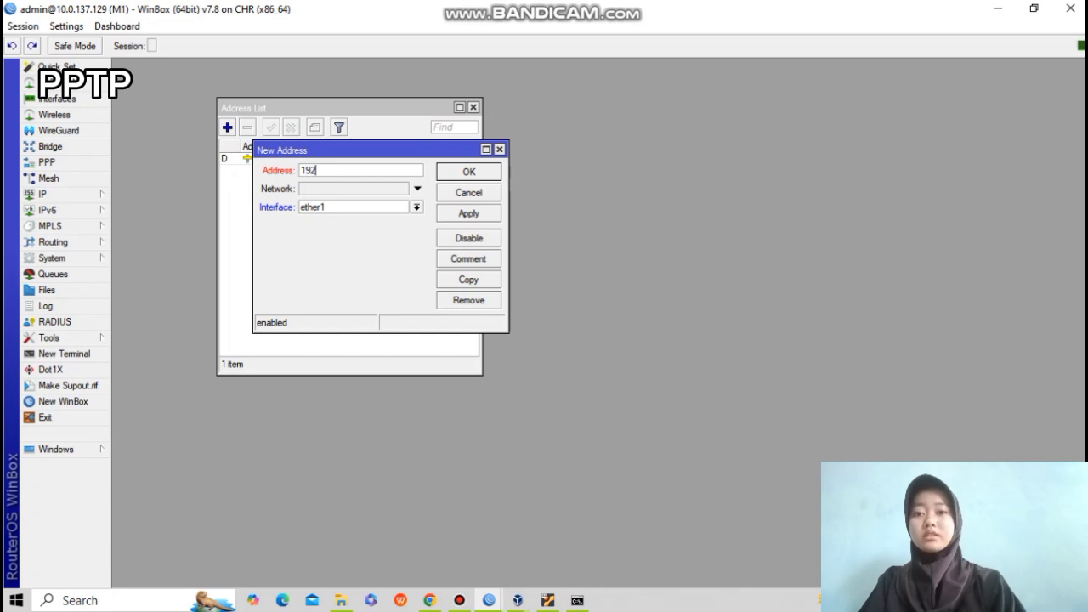
{"action": "type", "text": ".168."}
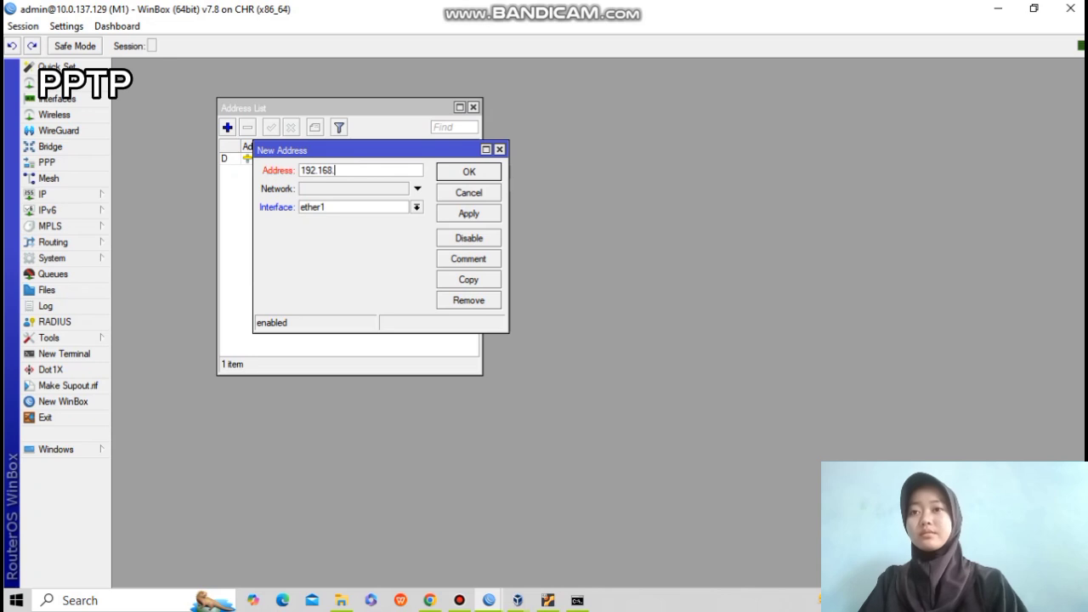
{"action": "type", "text": "1.1/24"}
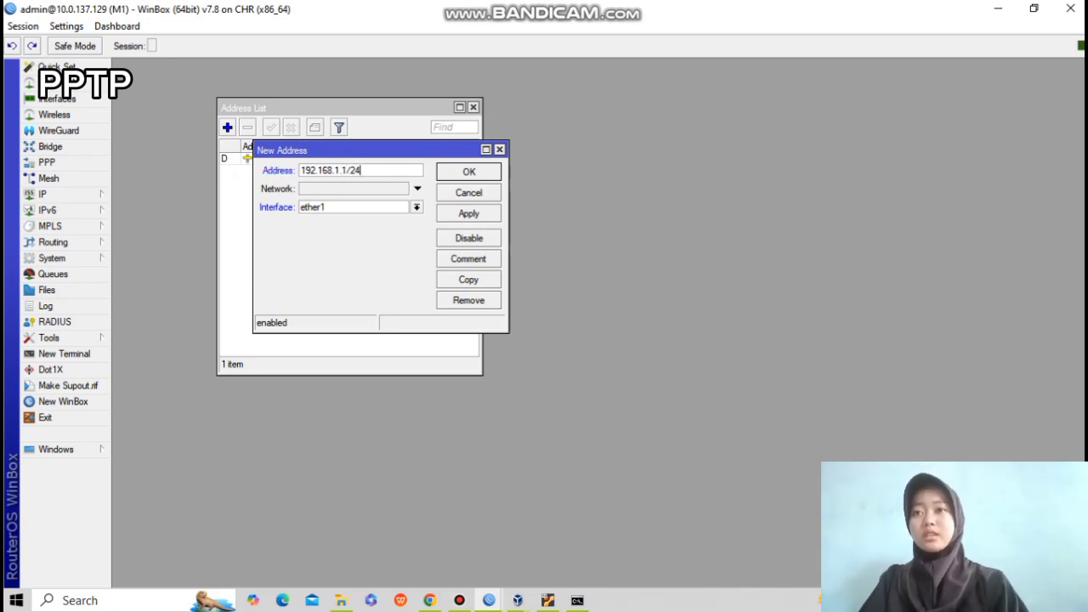
{"action": "left_click", "coordinate": [416, 207]}
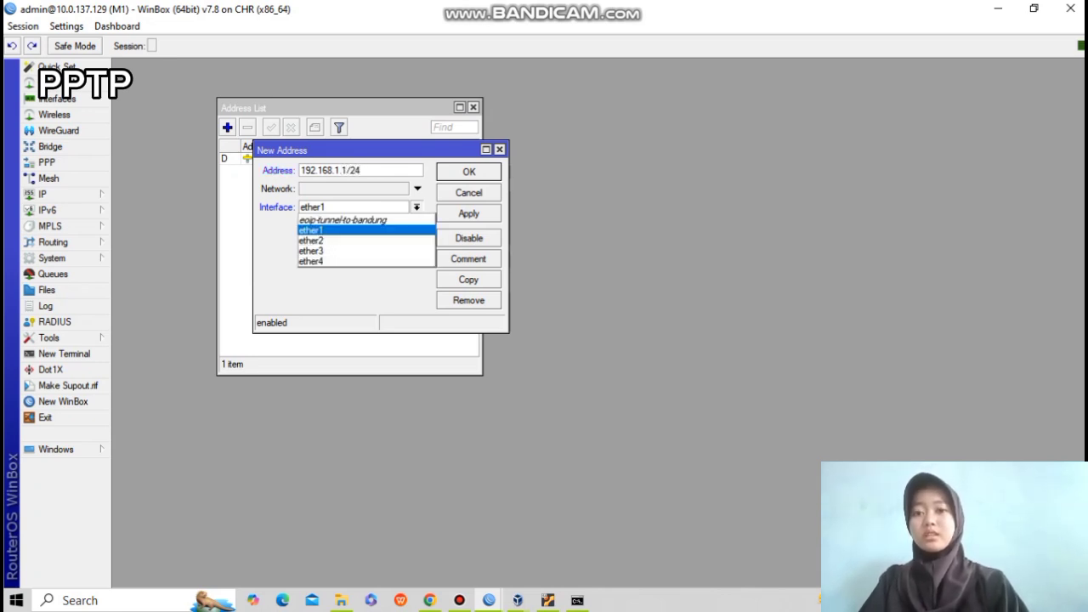
{"action": "left_click", "coordinate": [340, 241]}
{"action": "left_click", "coordinate": [468, 213]}
{"action": "left_click", "coordinate": [469, 172]}
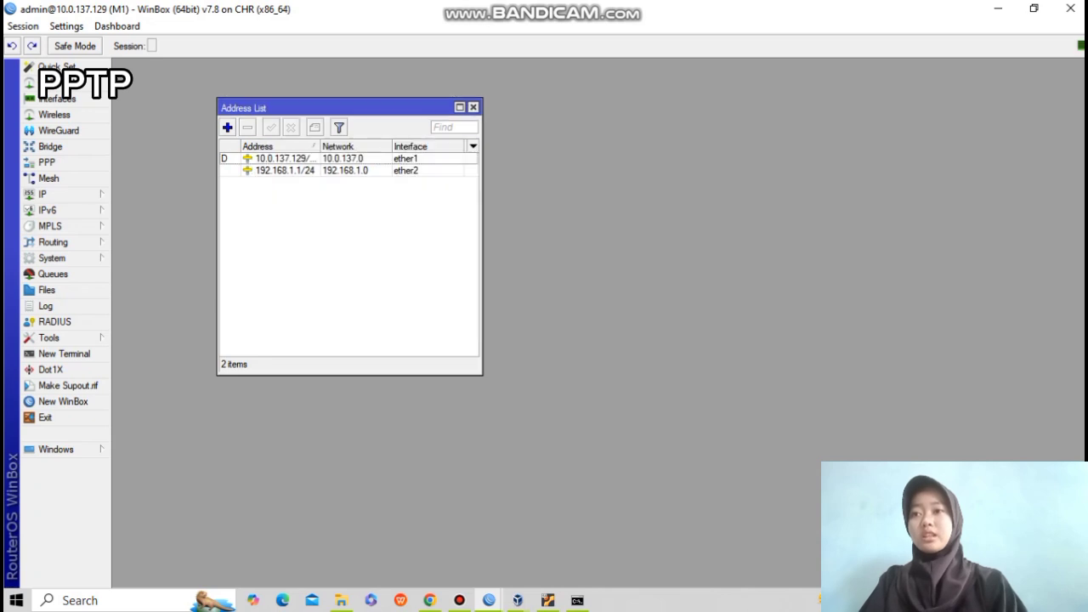
Set up a DHCP server on M1's ether2 with the default wizard values.
{"action": "left_click", "coordinate": [43, 194]}
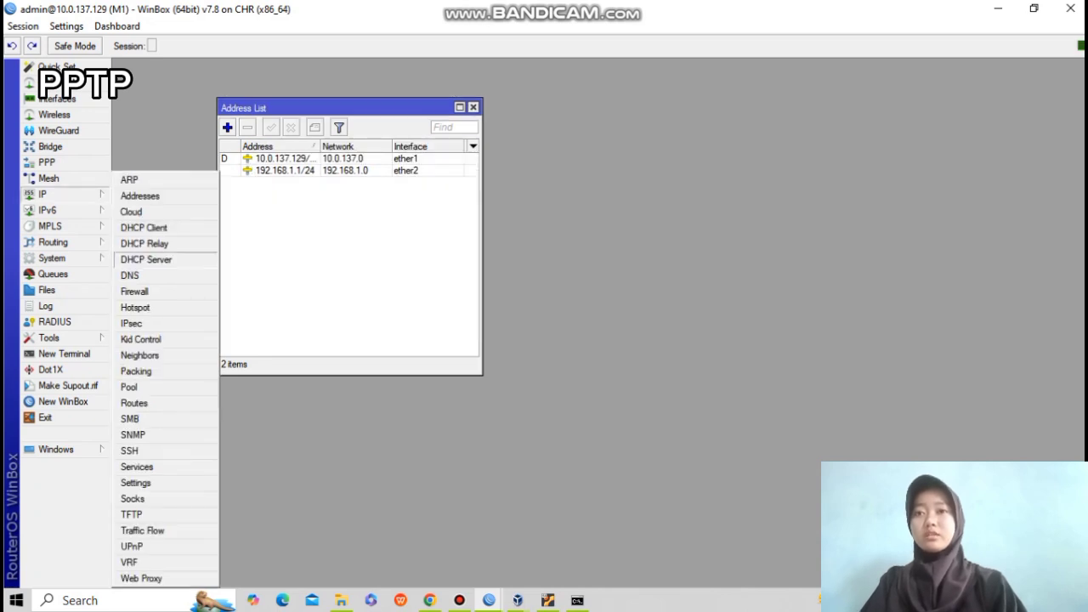
{"action": "left_click", "coordinate": [147, 256]}
{"action": "left_click", "coordinate": [348, 137]}
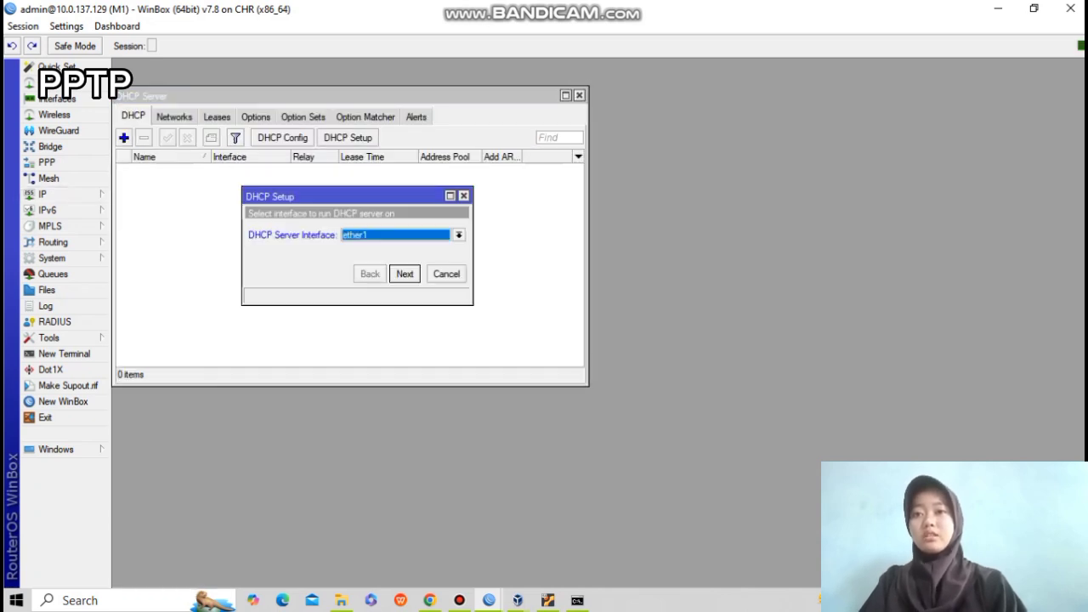
{"action": "left_click", "coordinate": [460, 234]}
{"action": "left_click", "coordinate": [366, 268]}
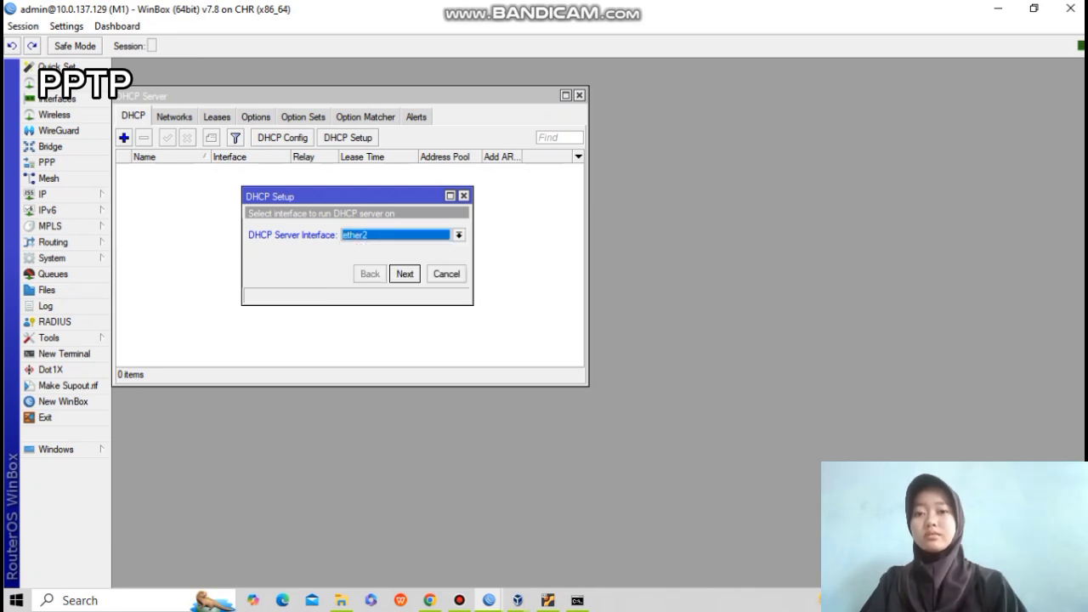
{"action": "key", "text": "Return"}
{"action": "key", "text": "Return"}
{"action": "key", "text": "Return"}
{"action": "key", "text": "Return"}
{"action": "key", "text": "Return"}
{"action": "key", "text": "Return"}
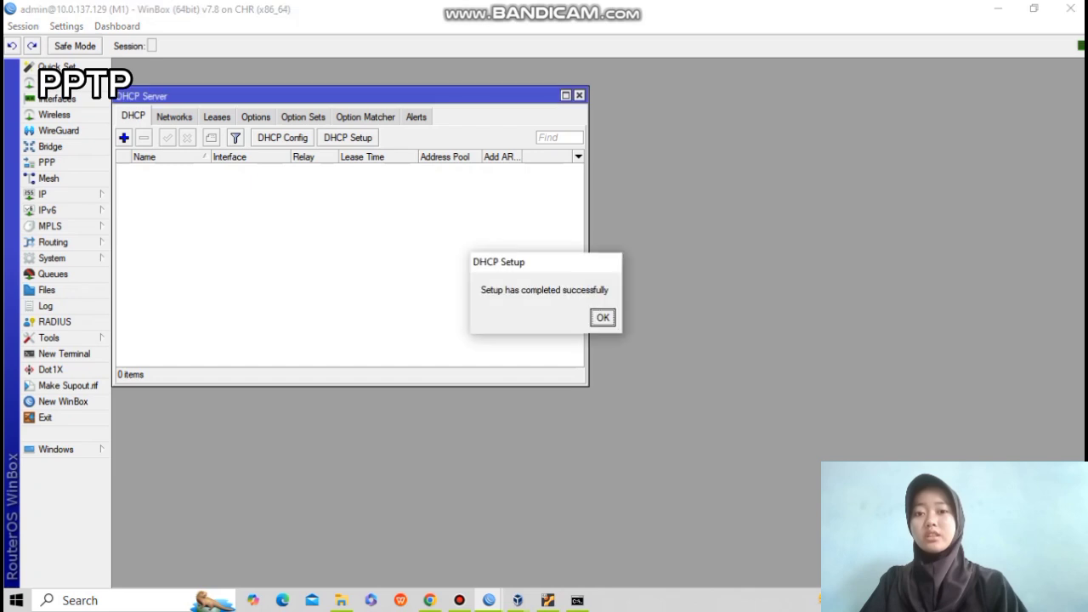
{"action": "key", "text": "Return"}
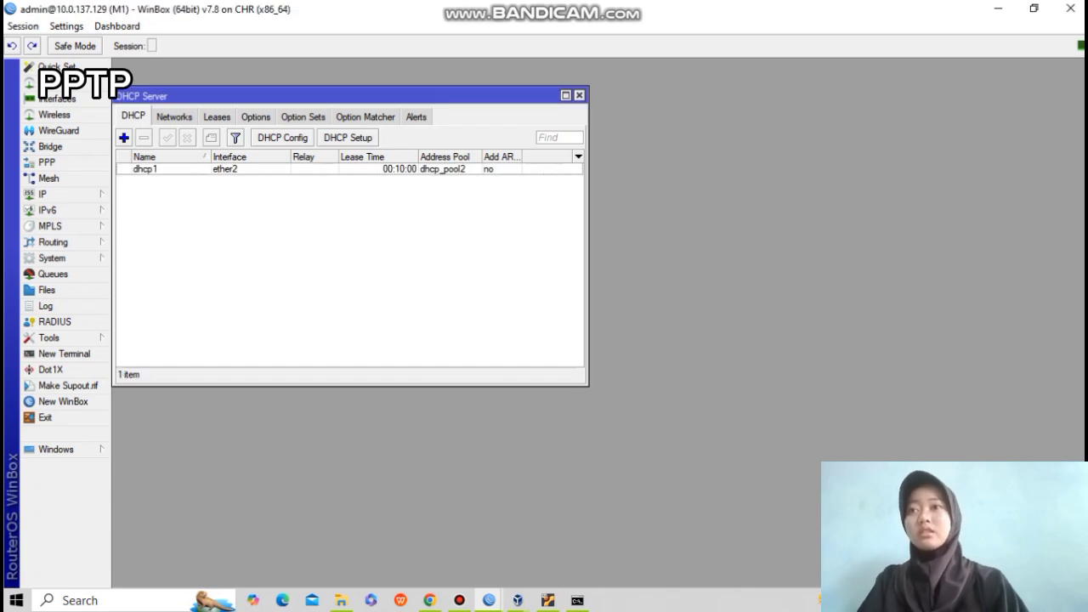
{"action": "left_click", "coordinate": [489, 600]}
On router M2, add the address 192.168.2.1/24 on ether2.
{"action": "left_click", "coordinate": [579, 538]}
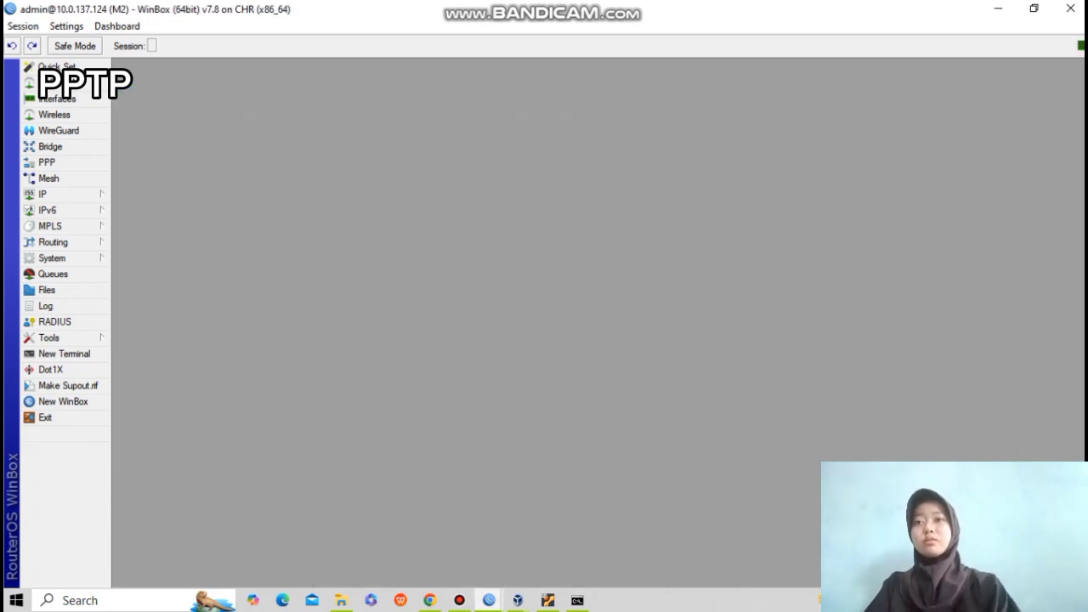
{"action": "left_click", "coordinate": [52, 193]}
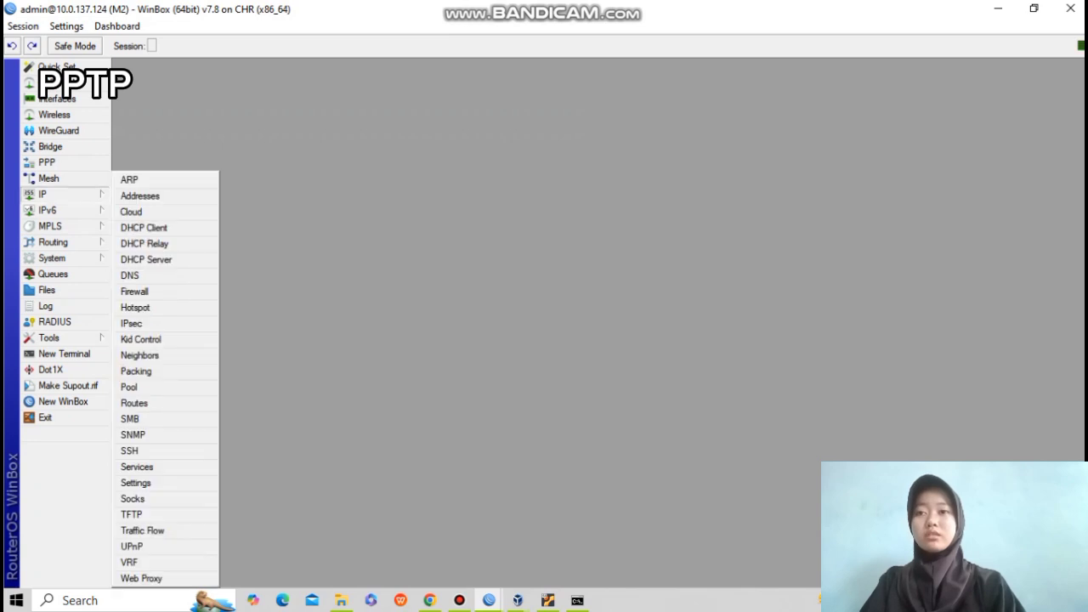
{"action": "left_click", "coordinate": [140, 195]}
{"action": "left_click", "coordinate": [227, 127]}
{"action": "type", "text": "192.168.2.1/24"}
{"action": "key", "text": "Tab"}
{"action": "key", "text": "Down"}
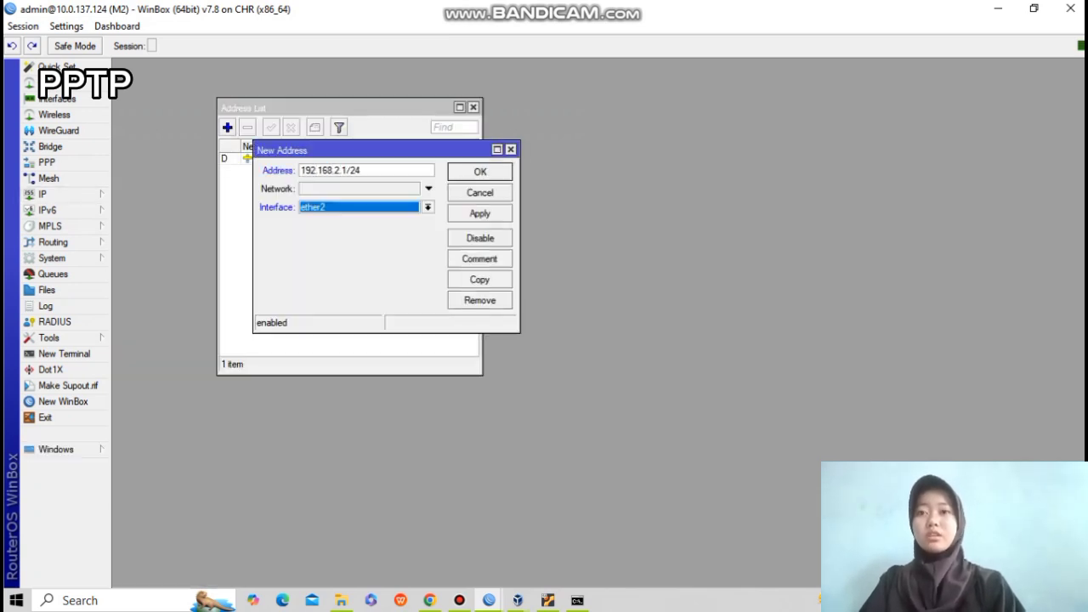
{"action": "key", "text": "Return"}
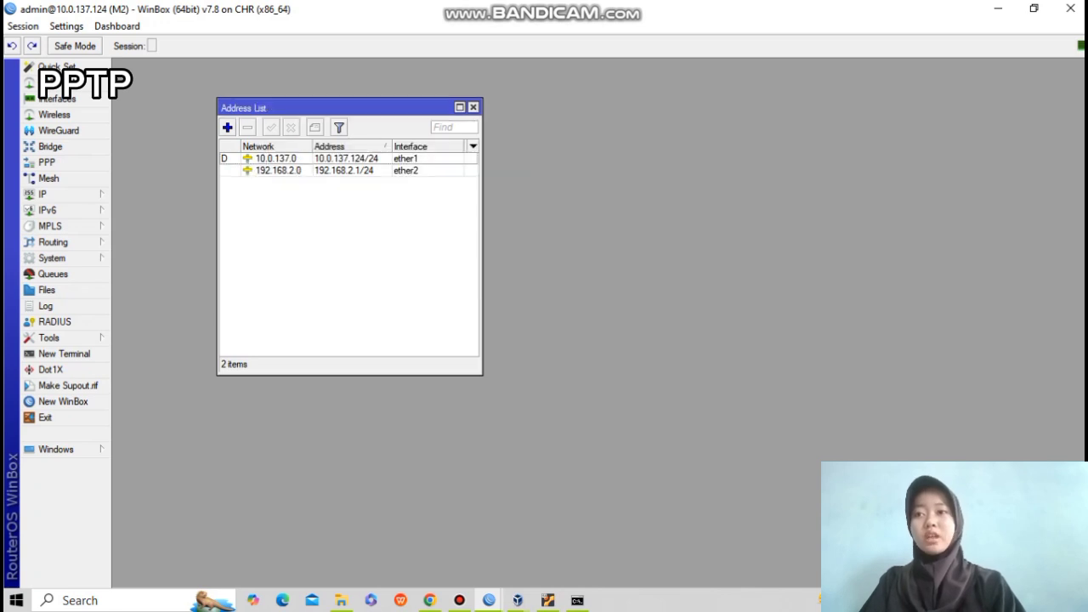
Run the DHCP setup wizard on M2's ether2, accepting the suggested address space, gateway and defaults.
{"action": "left_click", "coordinate": [43, 194]}
{"action": "left_click", "coordinate": [145, 255]}
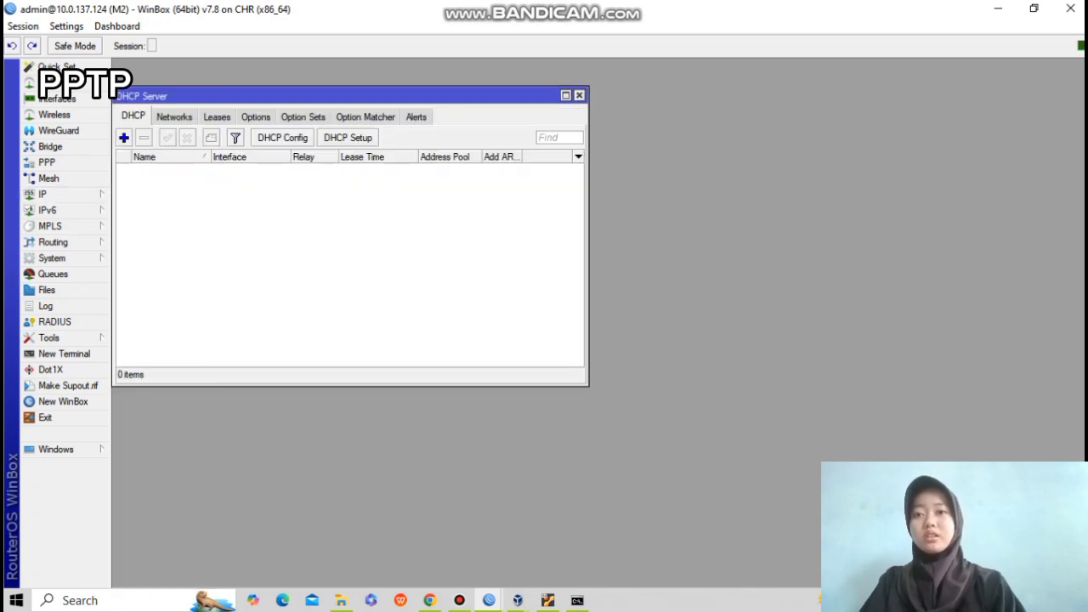
{"action": "left_click", "coordinate": [348, 137]}
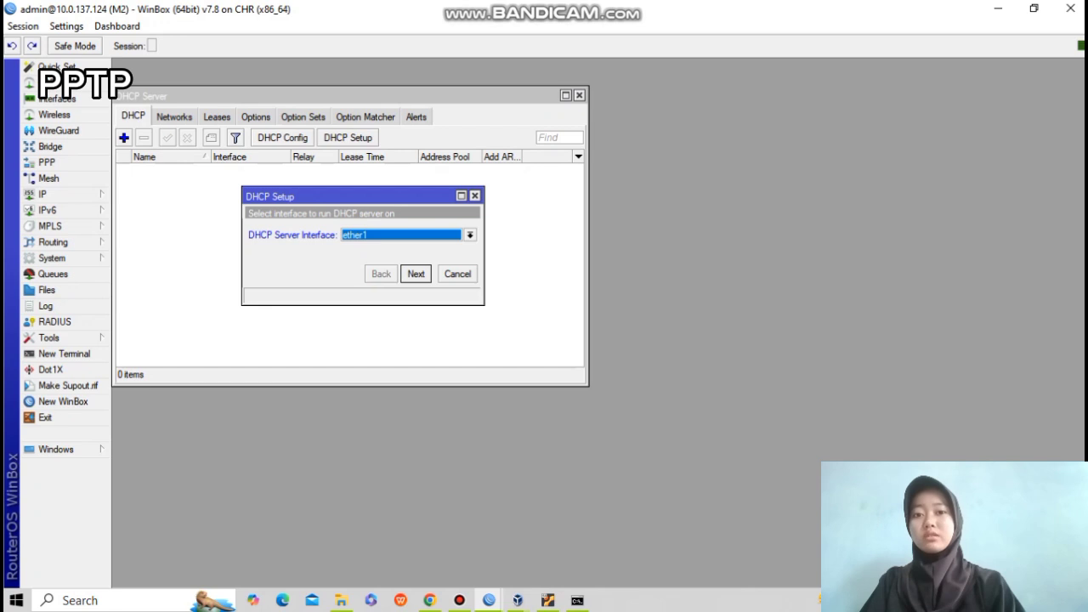
{"action": "left_click", "coordinate": [470, 234]}
{"action": "left_click", "coordinate": [357, 267]}
{"action": "left_click", "coordinate": [416, 273]}
{"action": "left_click", "coordinate": [416, 274]}
{"action": "left_click", "coordinate": [416, 274]}
{"action": "left_click", "coordinate": [416, 273]}
{"action": "left_click", "coordinate": [416, 274]}
{"action": "left_click", "coordinate": [416, 274]}
{"action": "left_click", "coordinate": [602, 317]}
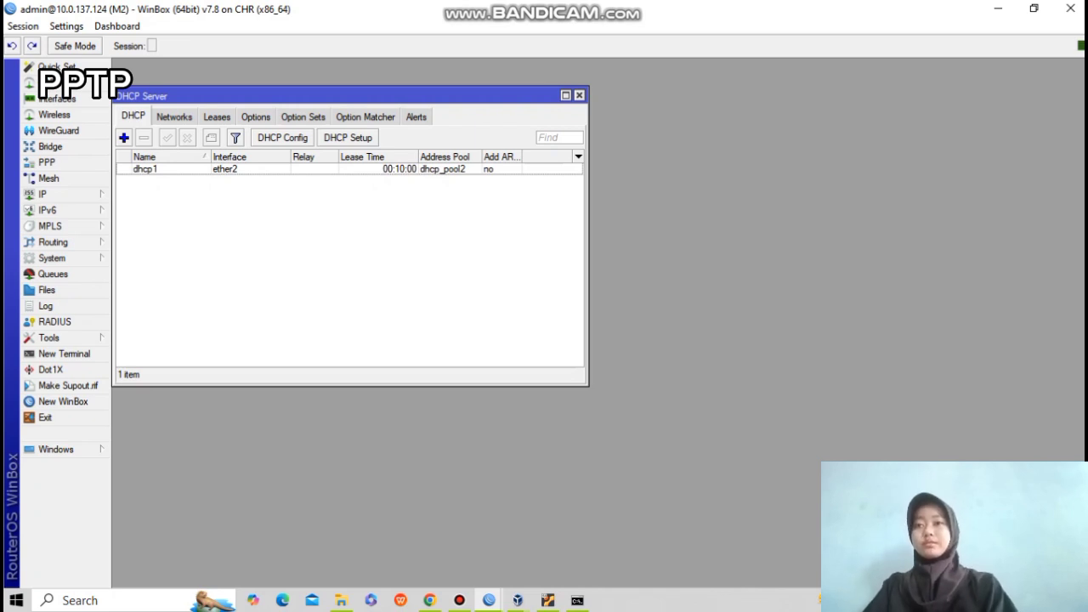
From a terminal on router M2, ping 8.8.8.8 and stop after the replies.
{"action": "left_click", "coordinate": [64, 354]}
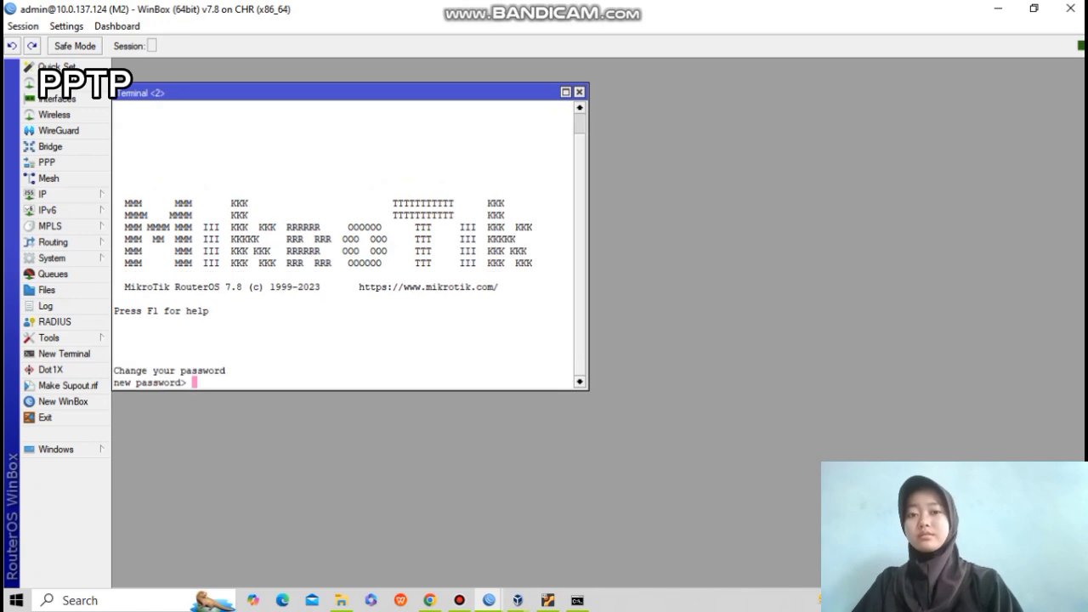
{"action": "key", "text": "ctrl+c"}
{"action": "type", "text": "ping "}
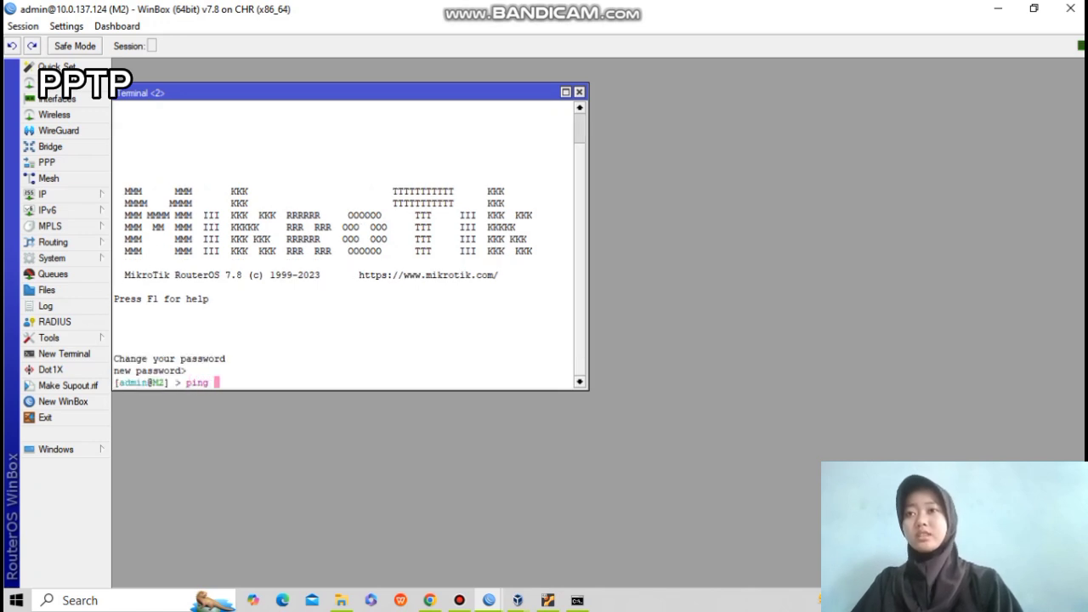
{"action": "type", "text": "8.8.8.8"}
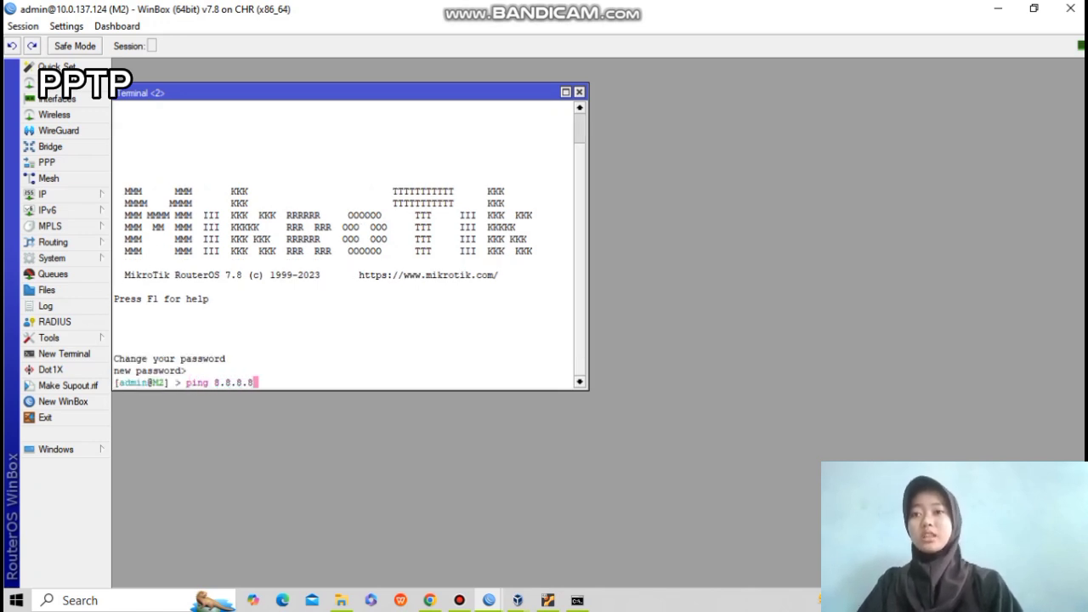
{"action": "key", "text": "Return"}
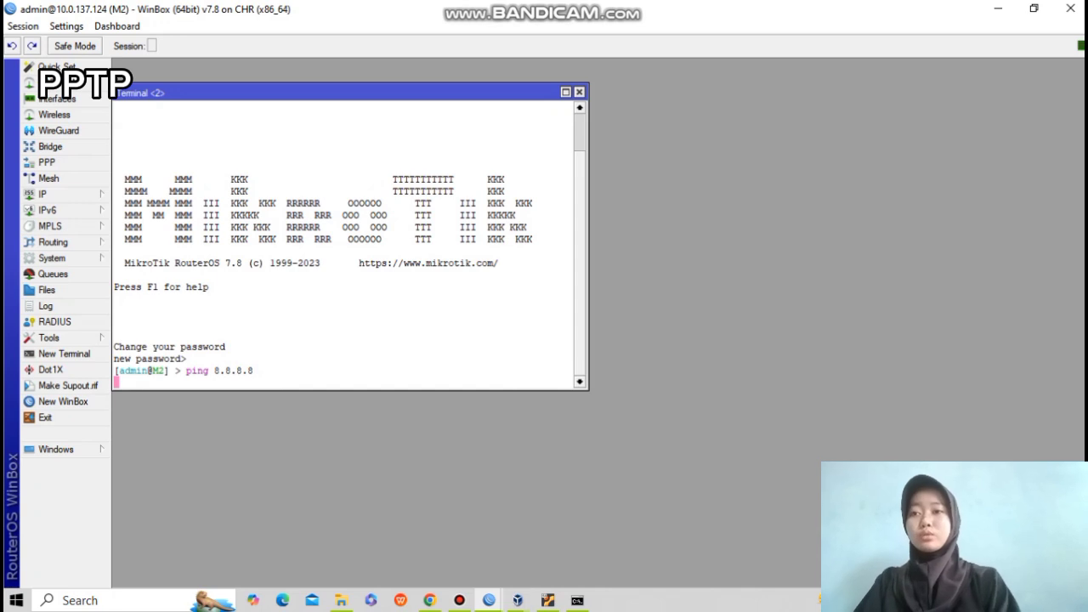
{"action": "key", "text": "ctrl+c"}
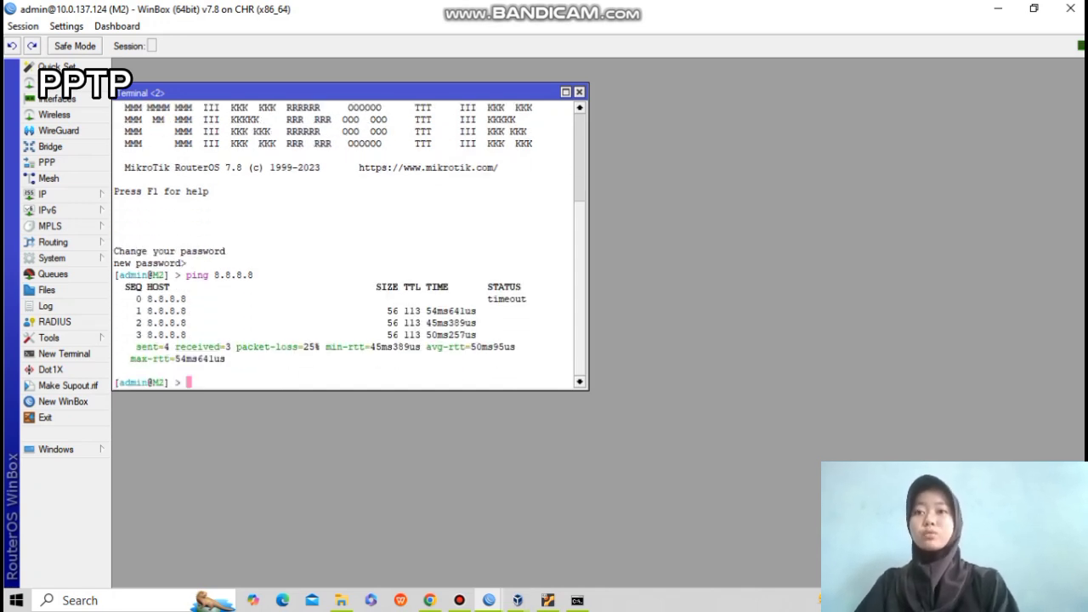
Repeat the 8.8.8.8 ping from a terminal on router M1, confirming 0% packet loss.
{"action": "mouse_move", "coordinate": [489, 601]}
{"action": "left_click", "coordinate": [401, 522]}
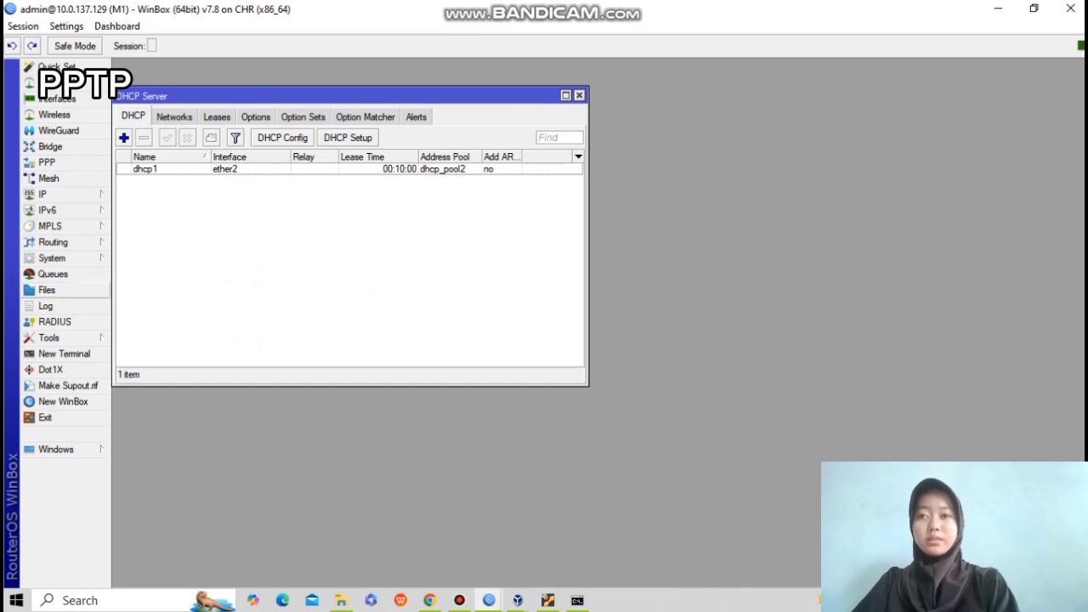
{"action": "left_click", "coordinate": [63, 354]}
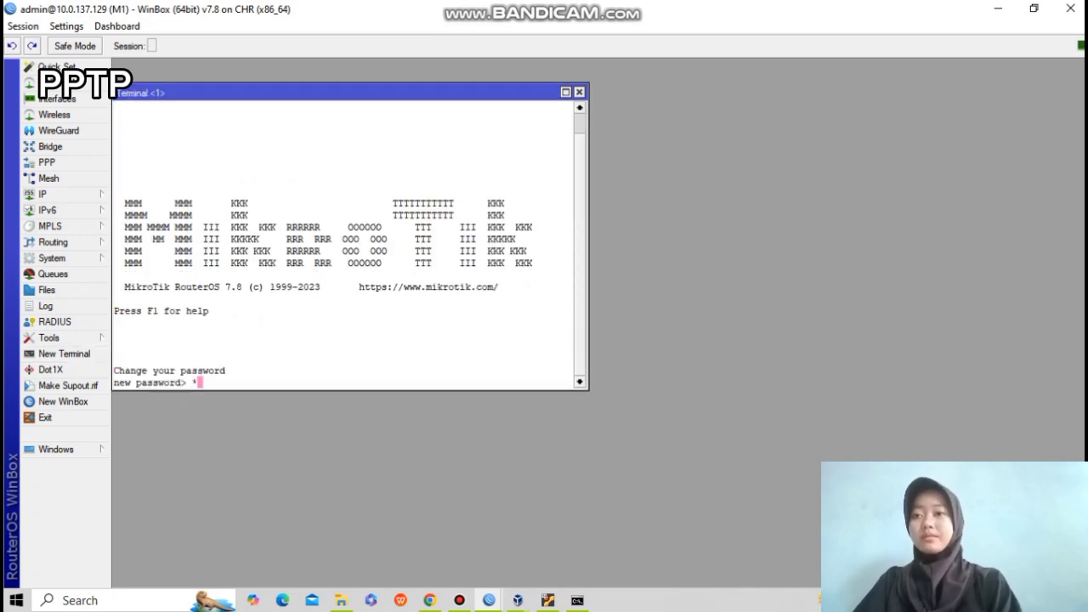
{"action": "key", "text": "ctrl+c"}
{"action": "type", "text": "ping"}
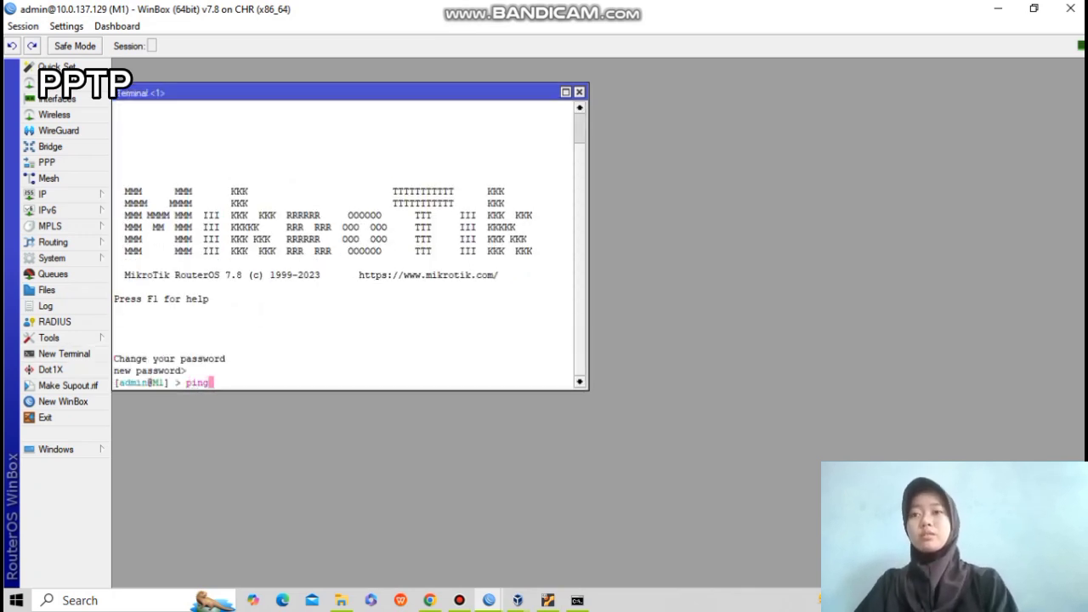
{"action": "type", "text": " 8.8.8.8"}
{"action": "key", "text": "Return"}
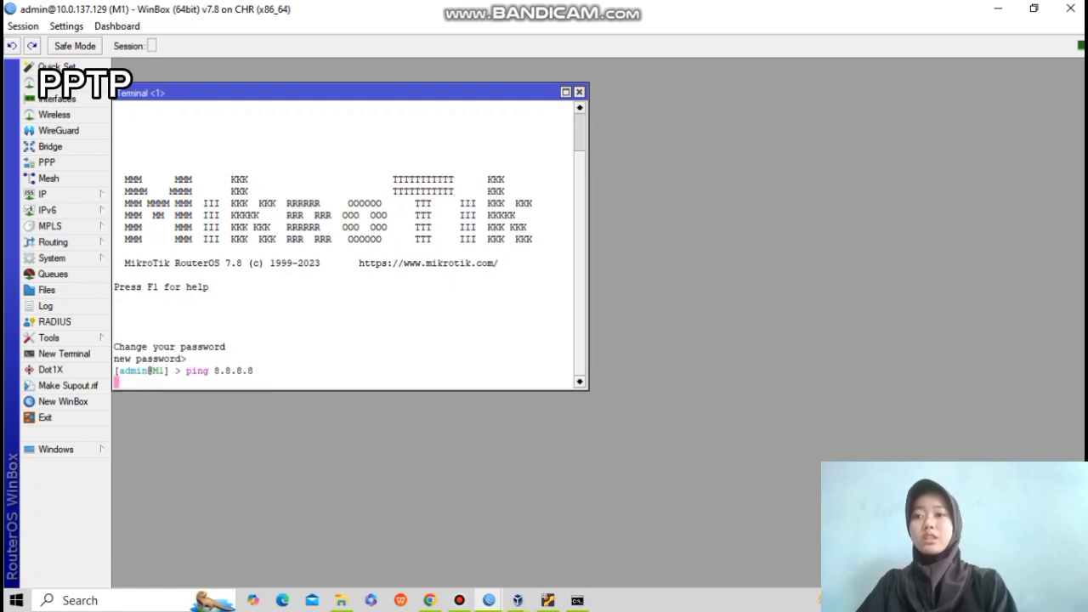
{"action": "key", "text": "ctrl+c"}
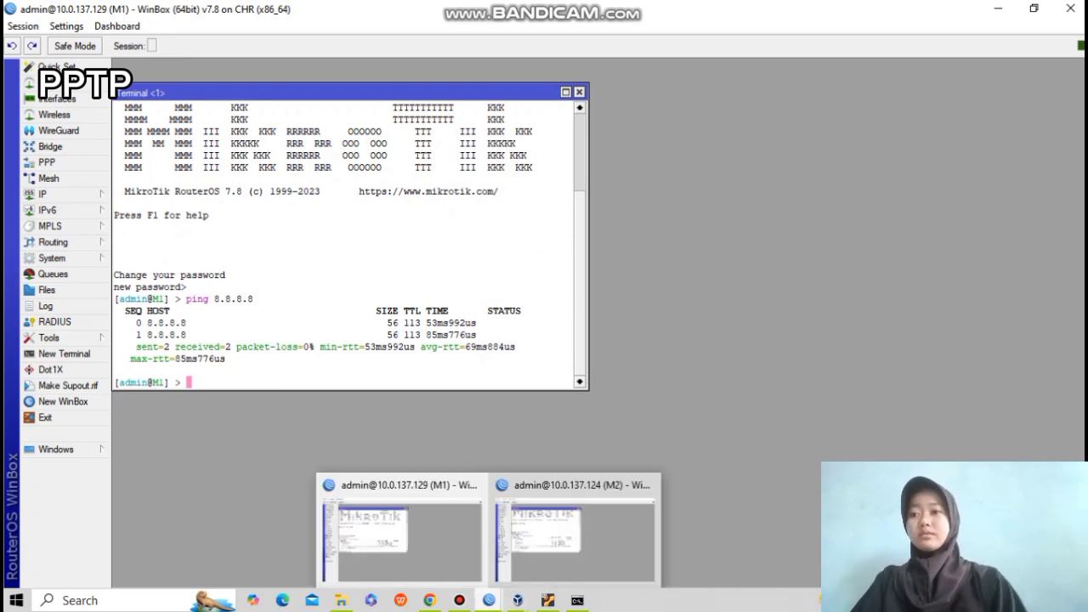
In VPC 1's console, run ip dhcp to lease 192.168.1.252.
{"action": "left_click", "coordinate": [430, 601]}
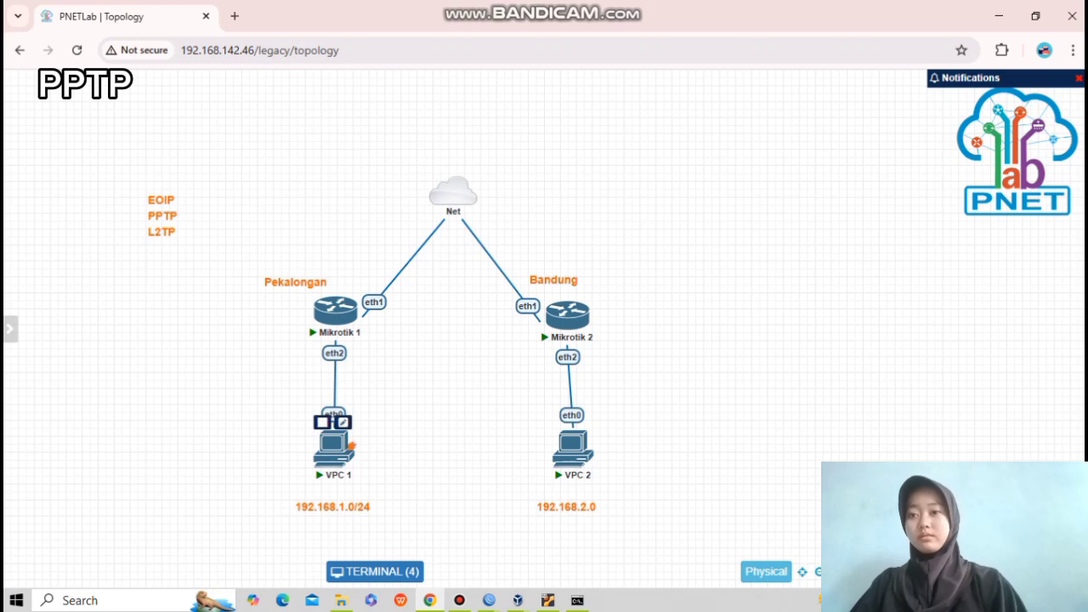
{"action": "left_click", "coordinate": [334, 447]}
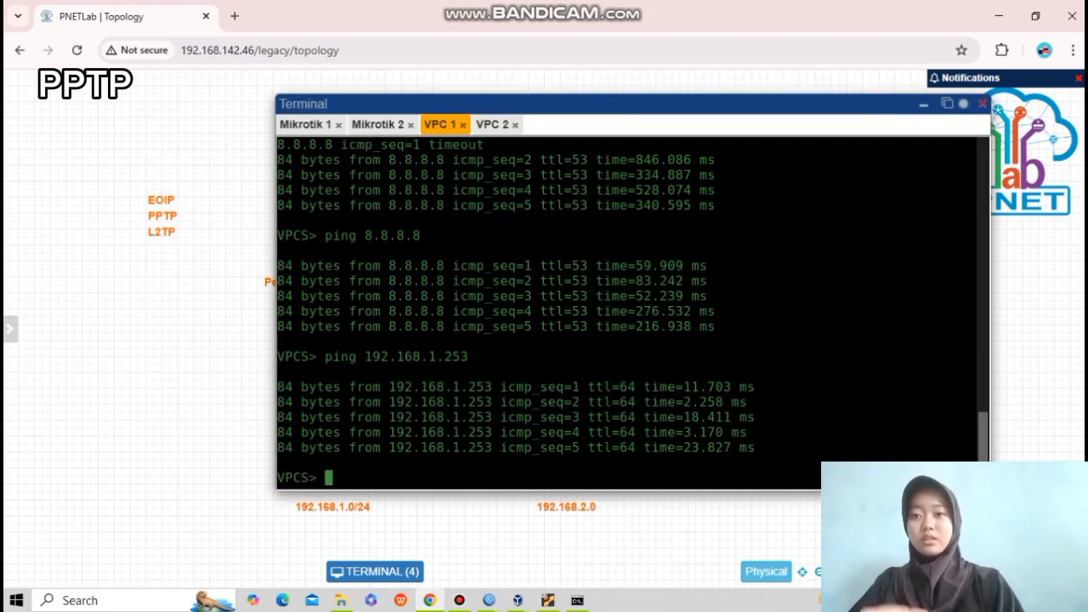
{"action": "key", "text": "Up"}
{"action": "key", "text": "Up"}
{"action": "key", "text": "Up"}
{"action": "key", "text": "Up"}
{"action": "key", "text": "Down"}
{"action": "key", "text": "Down"}
{"action": "key", "text": "Down"}
{"action": "key", "text": "Down"}
{"action": "key", "text": "Up"}
{"action": "key", "text": "Up"}
{"action": "key", "text": "Up"}
{"action": "key", "text": "Up"}
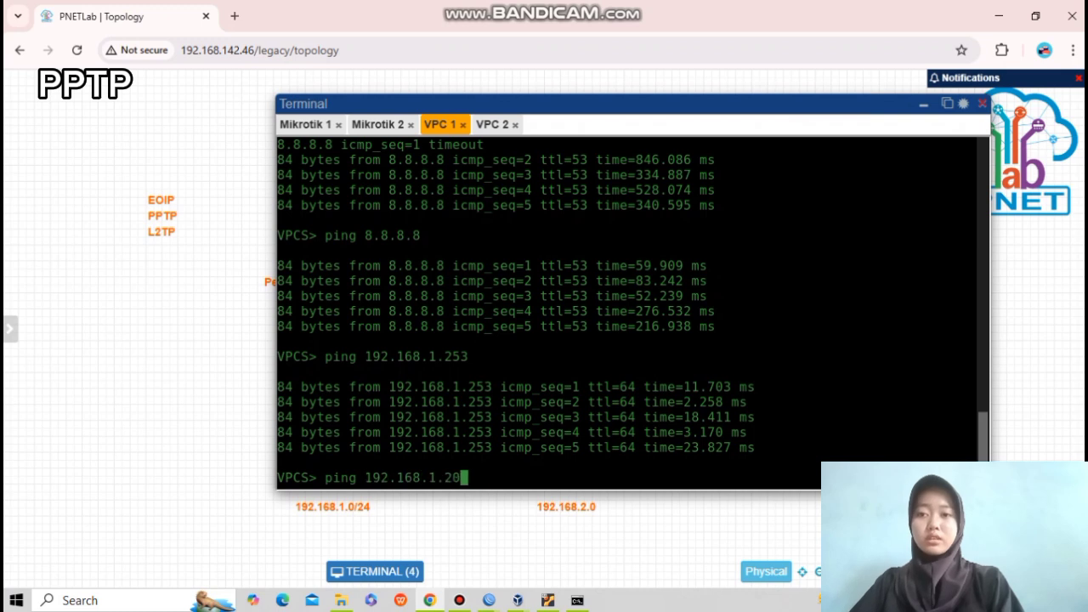
{"action": "key", "text": "Return"}
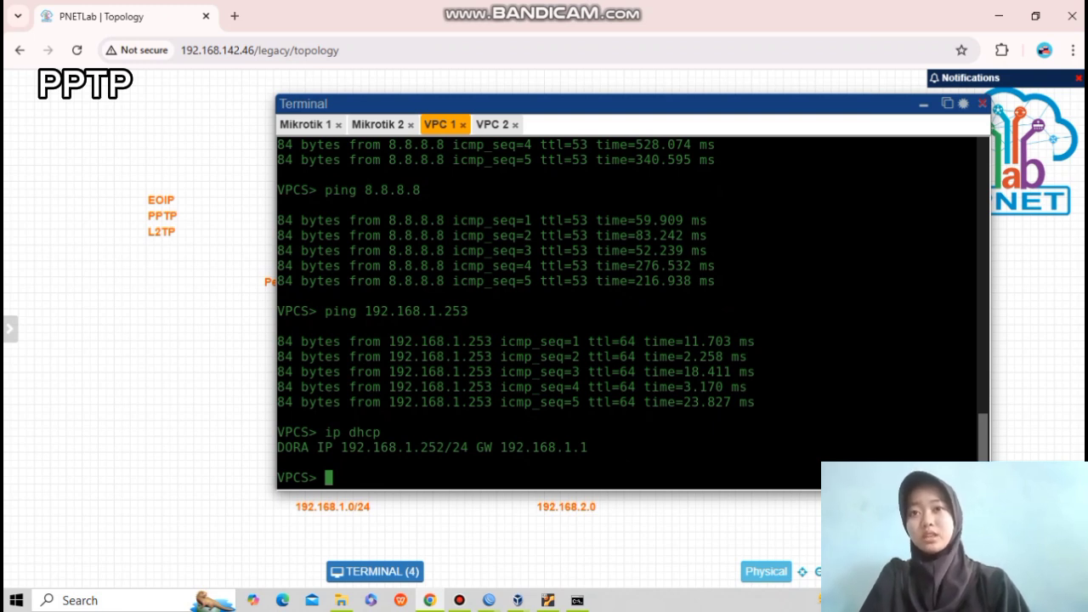
Run ip dhcp on VPC 2 to obtain 192.168.2.254, comparing both consoles.
{"action": "left_click", "coordinate": [492, 125]}
{"action": "key", "text": "Up"}
{"action": "key", "text": "Up"}
{"action": "key", "text": "Up"}
{"action": "key", "text": "Up"}
{"action": "key", "text": "Up"}
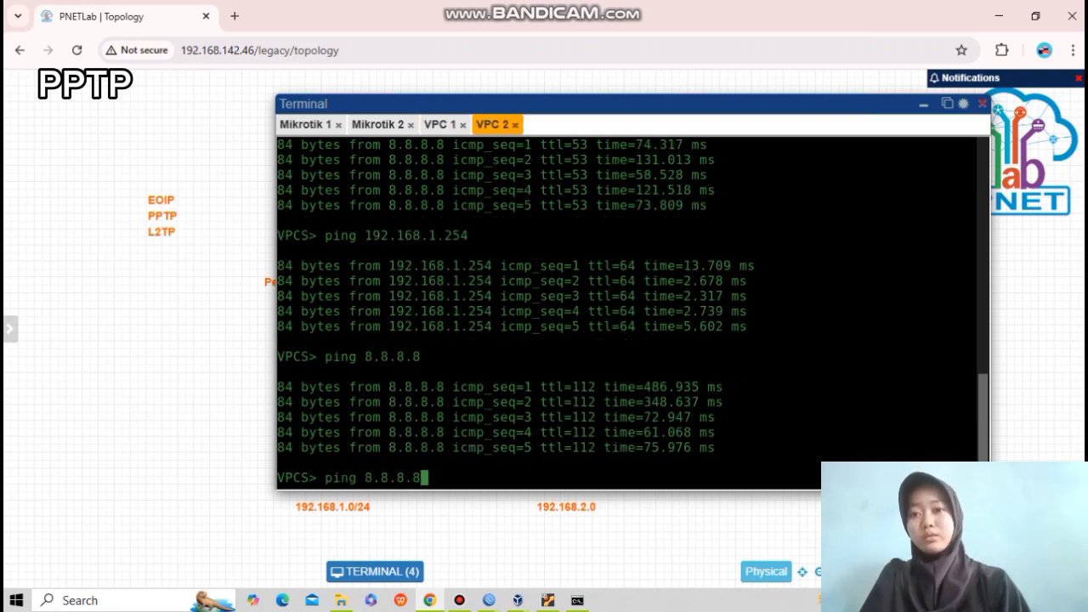
{"action": "key", "text": "Return"}
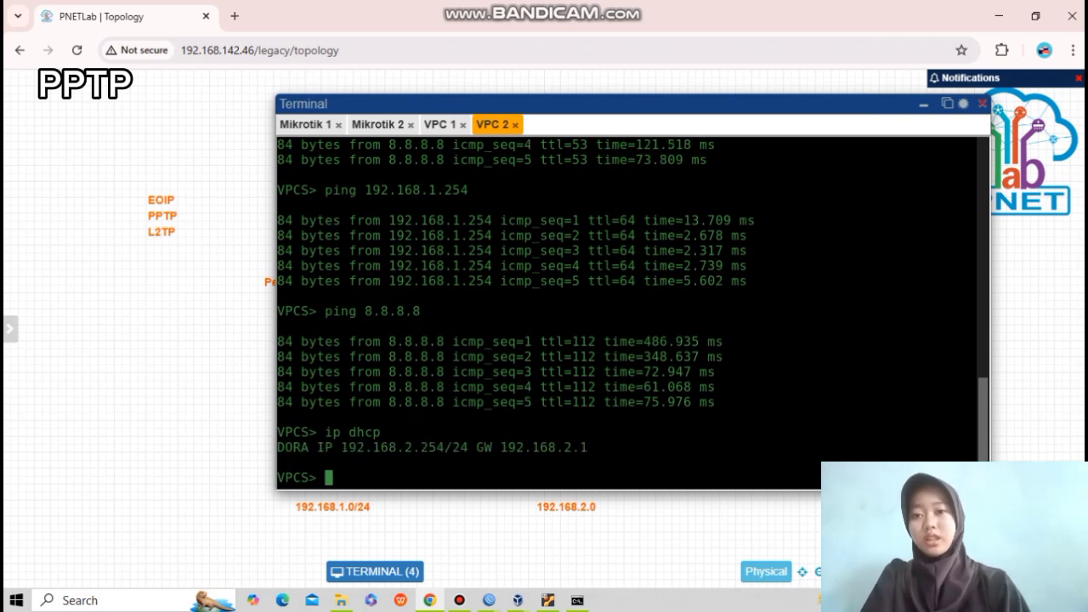
{"action": "left_click", "coordinate": [440, 125]}
{"action": "left_click", "coordinate": [493, 124]}
{"action": "left_click", "coordinate": [441, 125]}
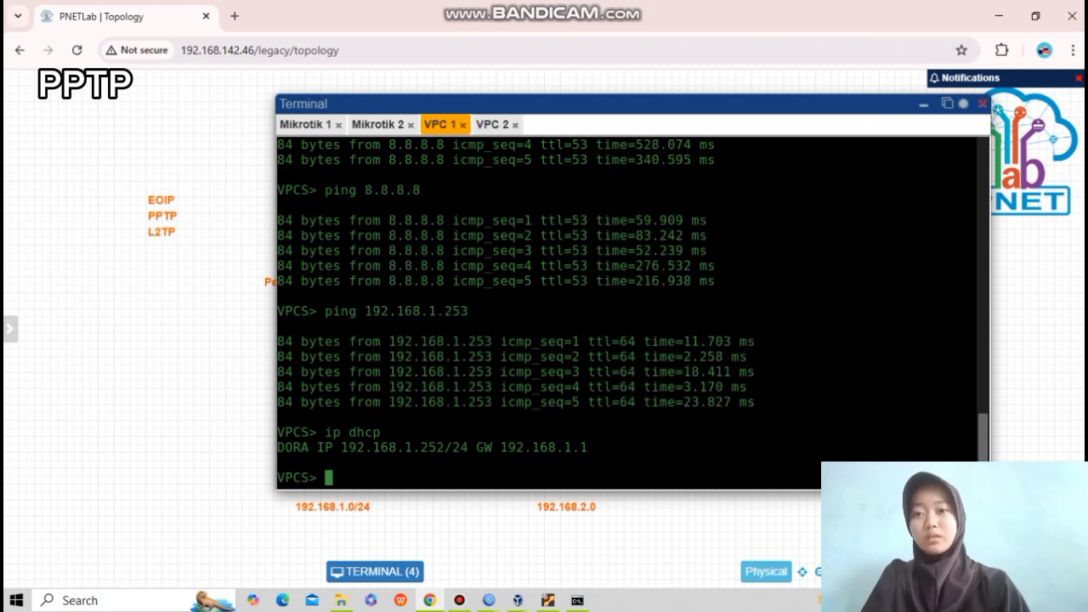
{"action": "left_click", "coordinate": [493, 124]}
Ping 8.8.8.8 from VPC 2 and then from VPC 1.
{"action": "key", "text": "Up"}
{"action": "key", "text": "Up"}
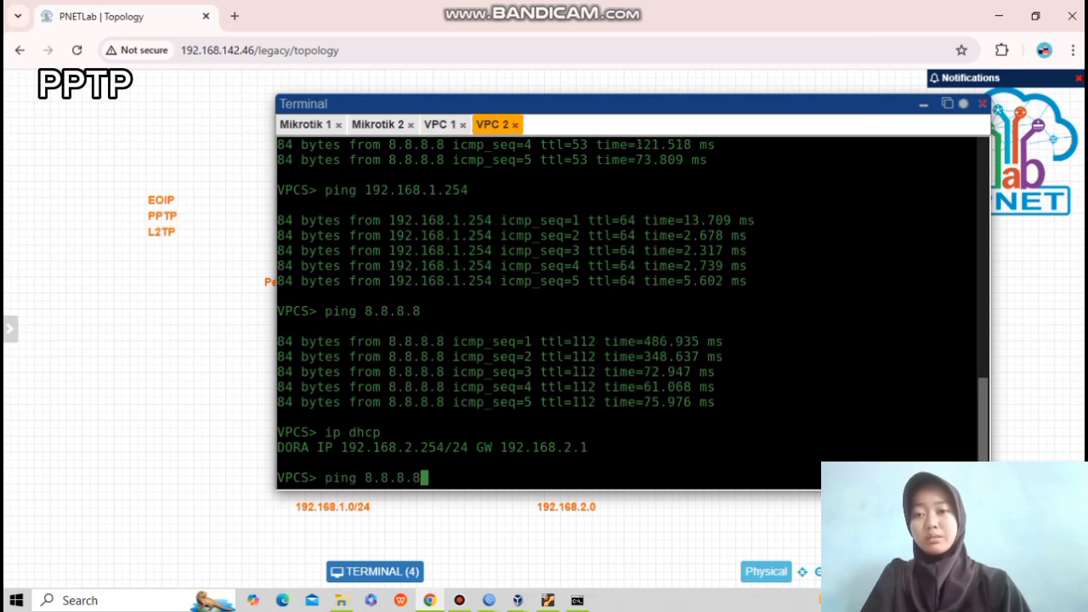
{"action": "key", "text": "Return"}
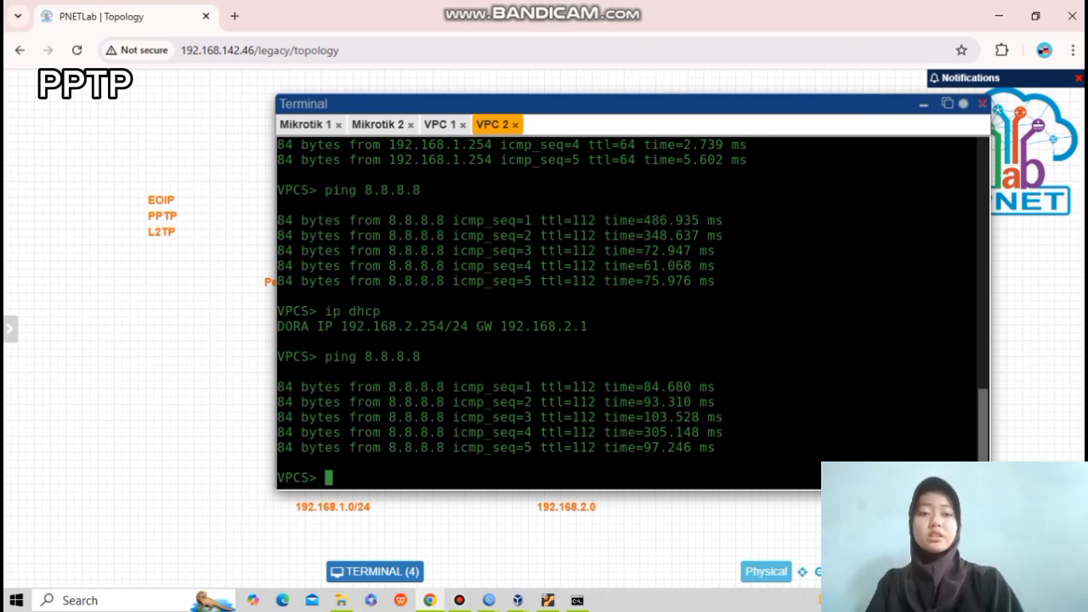
{"action": "left_click", "coordinate": [441, 125]}
{"action": "key", "text": "Up"}
{"action": "key", "text": "Up"}
{"action": "key", "text": "Up"}
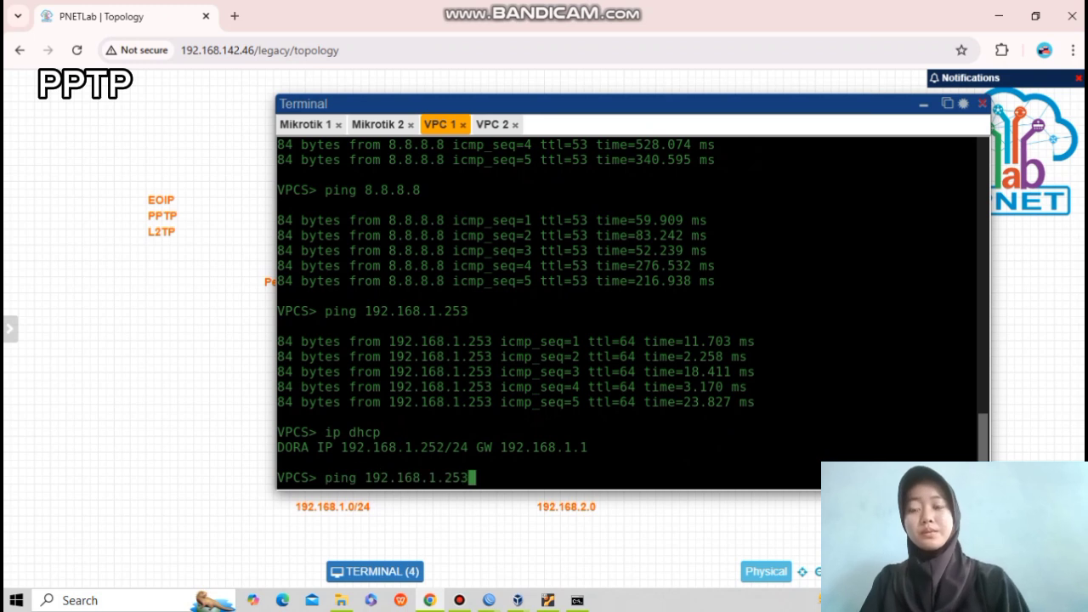
{"action": "key", "text": "Return"}
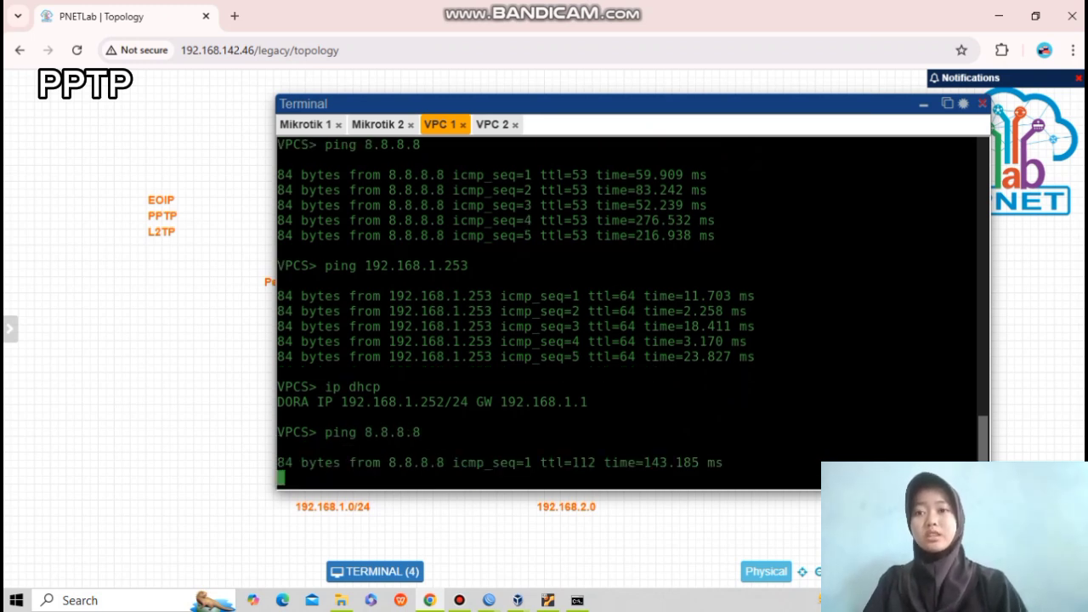
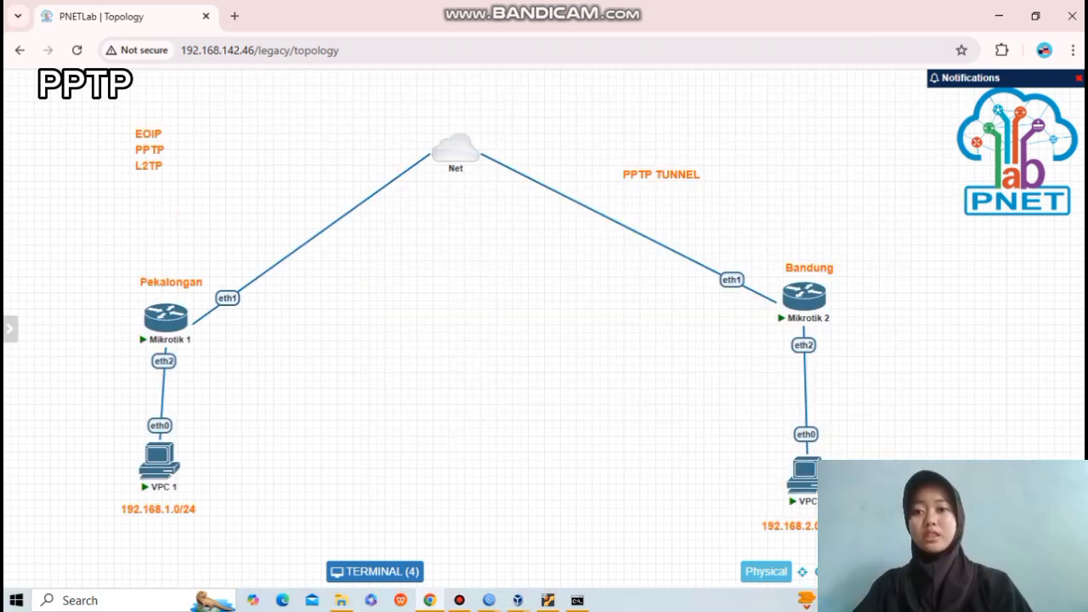
Switch from the VPC terminal to the M1 router's WinBox session.
{"action": "left_click", "coordinate": [489, 601]}
{"action": "left_click", "coordinate": [416, 540]}
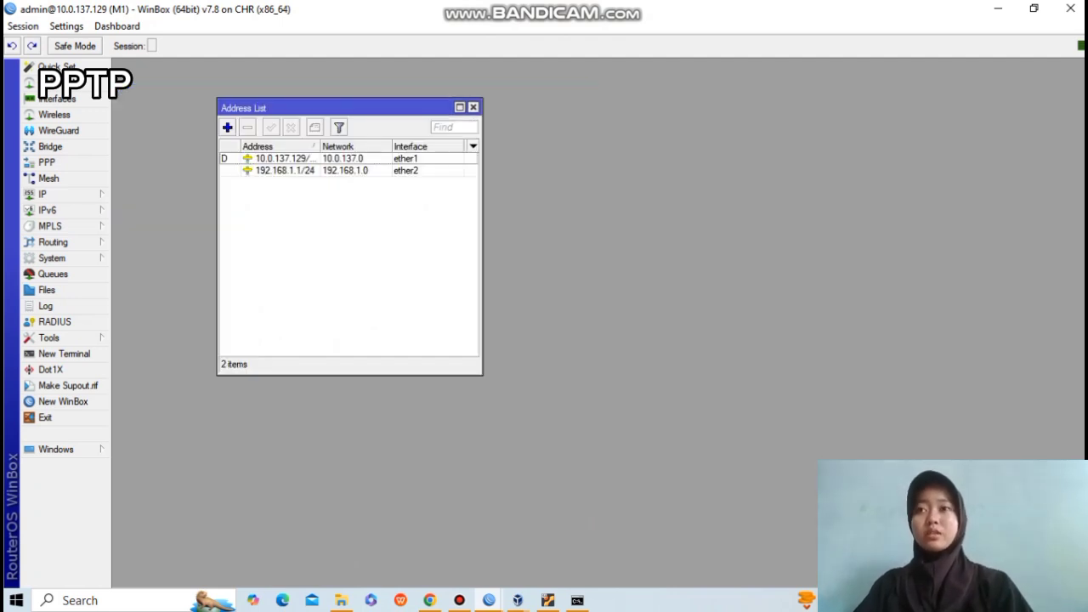
Close M1's address list and enable the PPTP server under PPP.
{"action": "left_click", "coordinate": [474, 107]}
{"action": "left_click", "coordinate": [47, 162]}
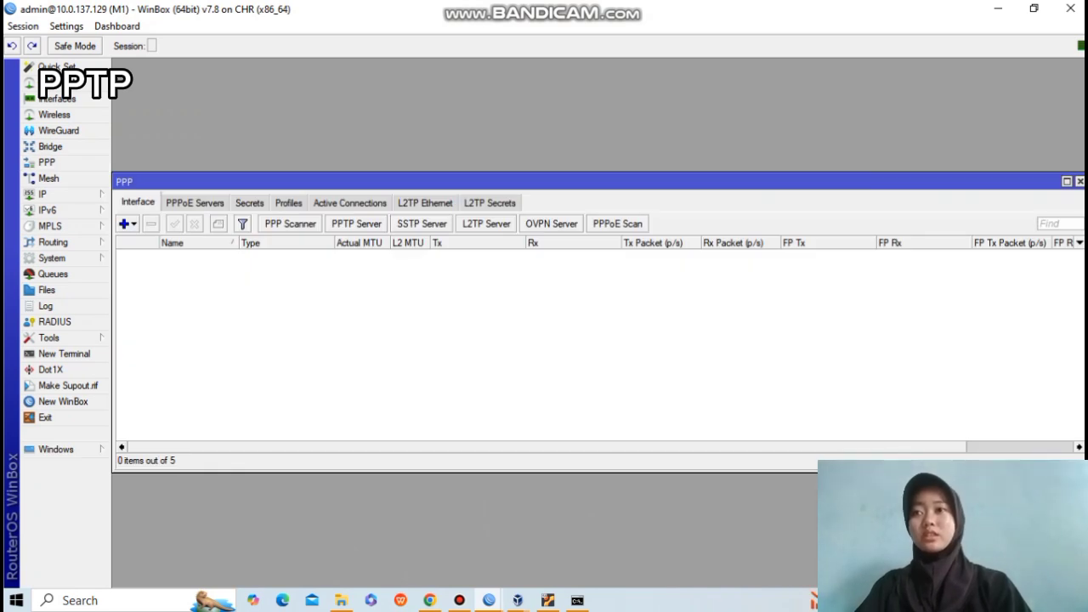
{"action": "left_click", "coordinate": [356, 224]}
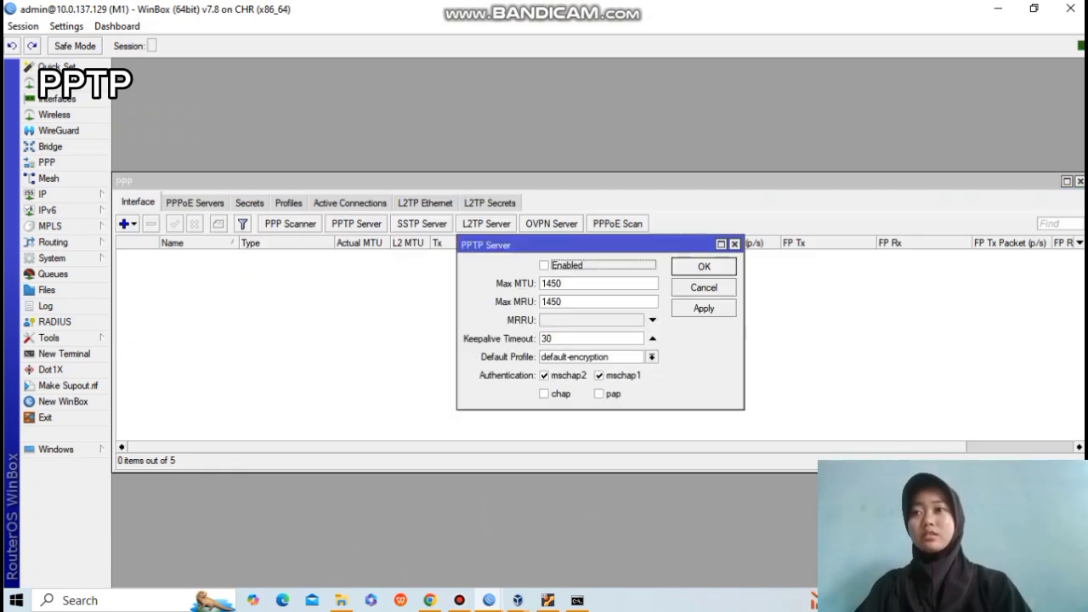
{"action": "left_click", "coordinate": [544, 265]}
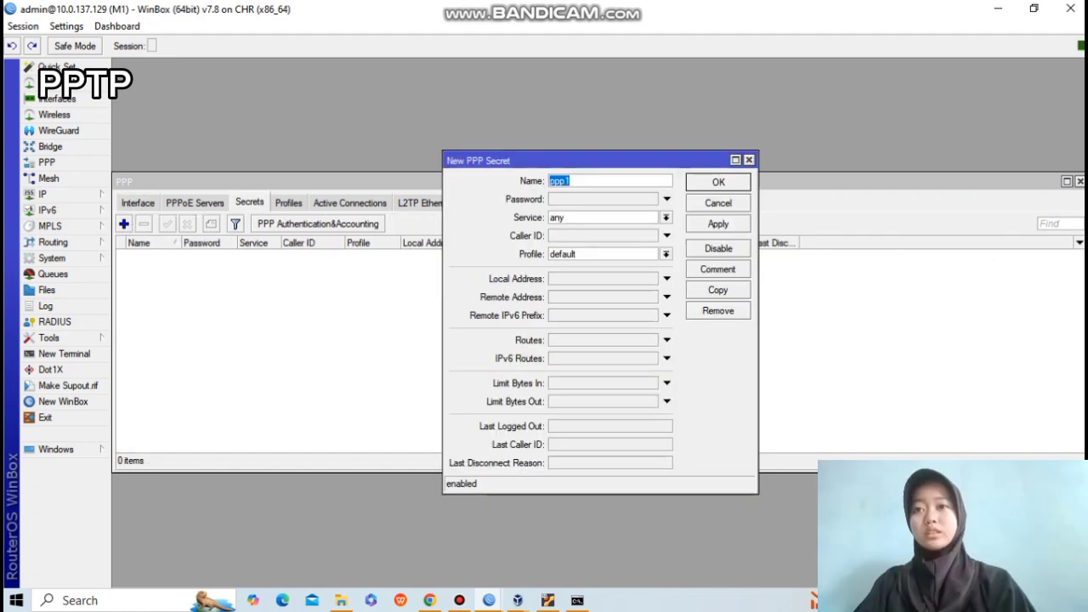
Name the new PPP secret user-pptp, give it a password, and restrict it to the pptp service.
{"action": "left_click", "coordinate": [572, 181]}
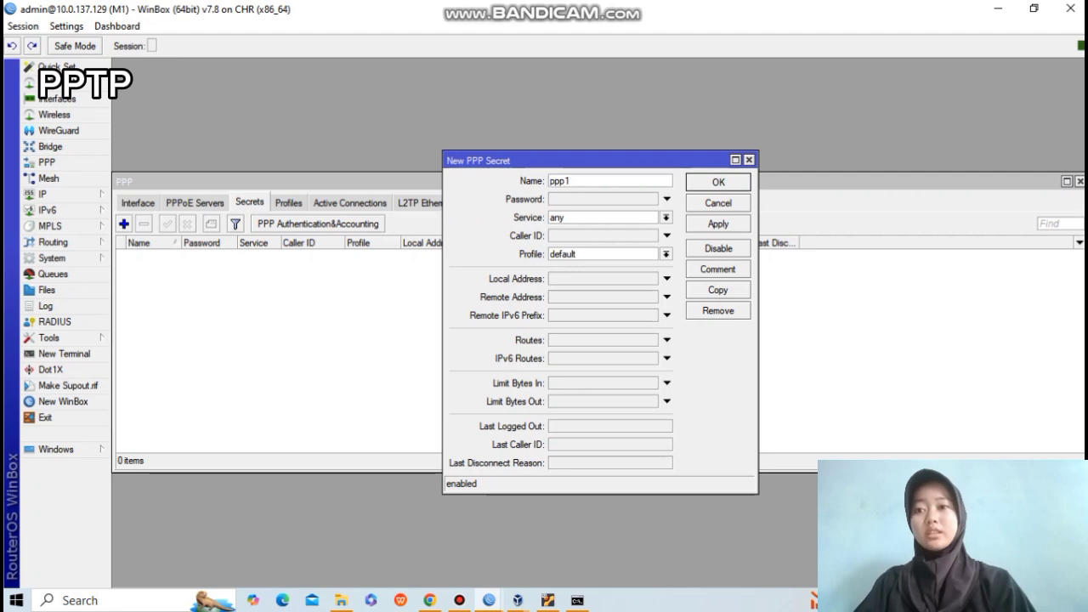
{"action": "key", "text": "BackSpace"}
{"action": "key", "text": "BackSpace"}
{"action": "key", "text": "BackSpace"}
{"action": "key", "text": "BackSpace"}
{"action": "type", "text": "user-"}
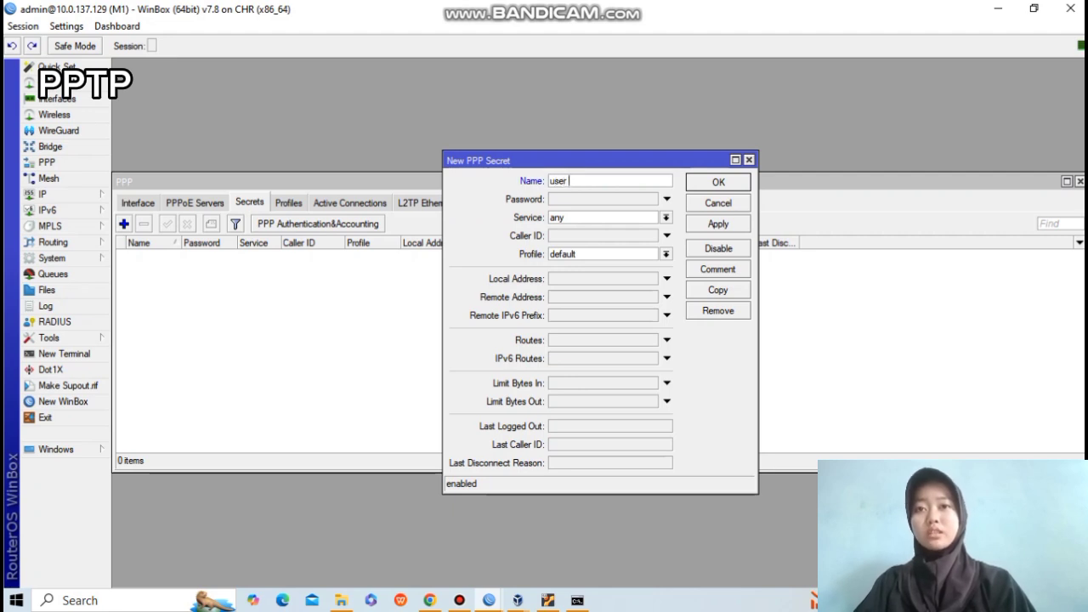
{"action": "type", "text": "pptp"}
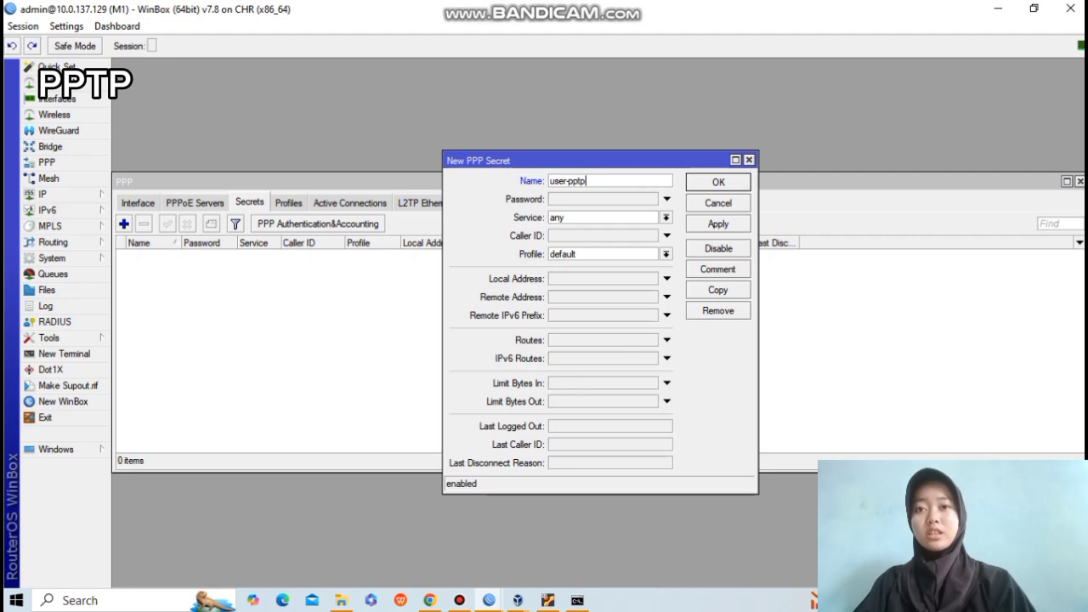
{"action": "key", "text": "Tab"}
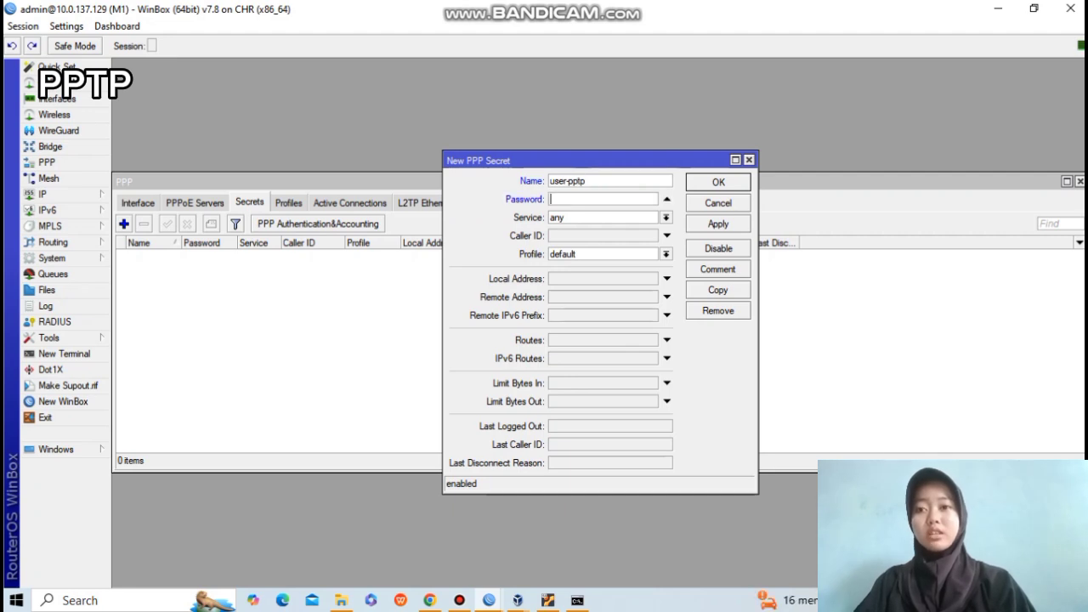
{"action": "type", "text": "***"}
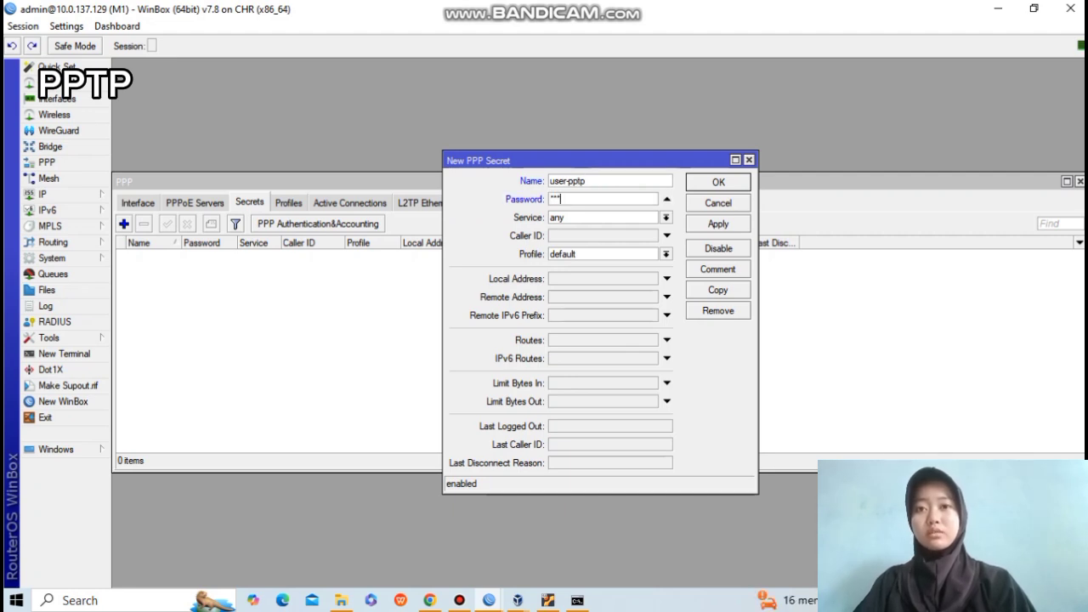
{"action": "left_click", "coordinate": [666, 217]}
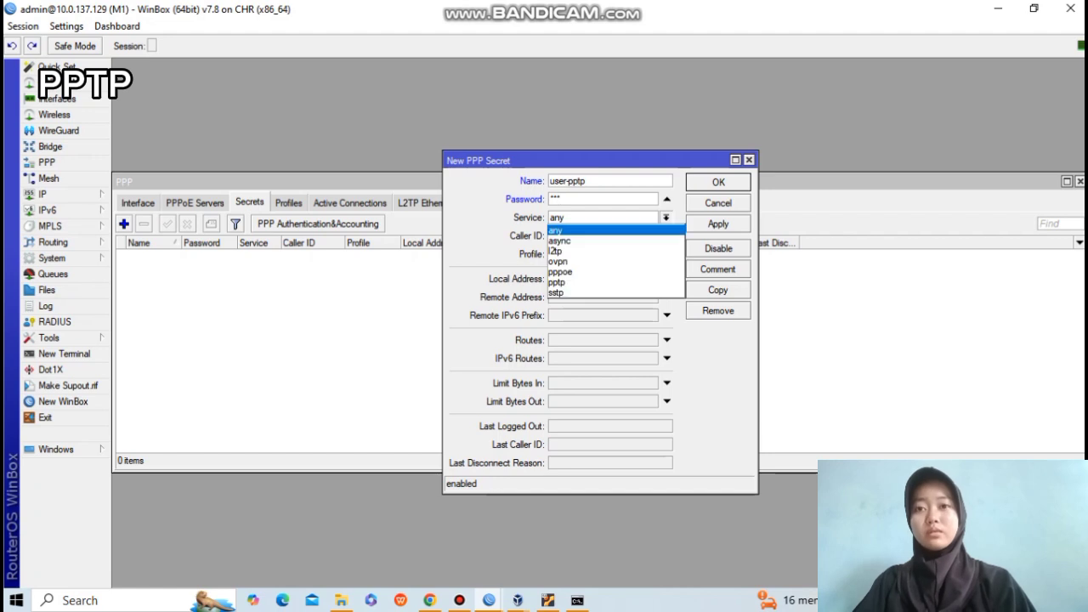
{"action": "left_click", "coordinate": [558, 283]}
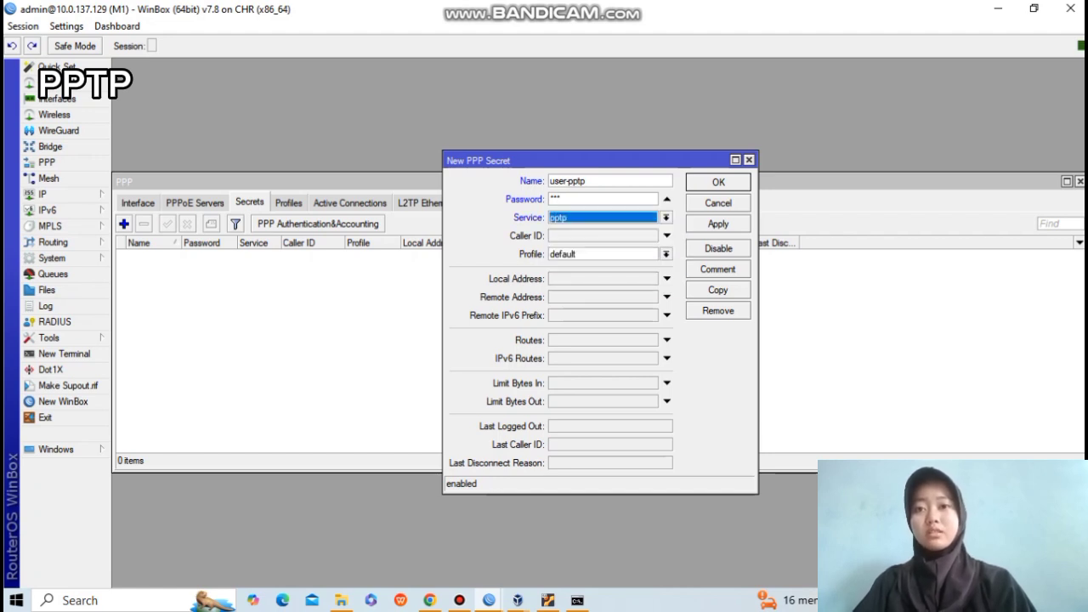
Clear the secret's local and remote address fields and enter 0.0.0.0.
{"action": "left_click", "coordinate": [667, 279]}
{"action": "key", "text": "BackSpace"}
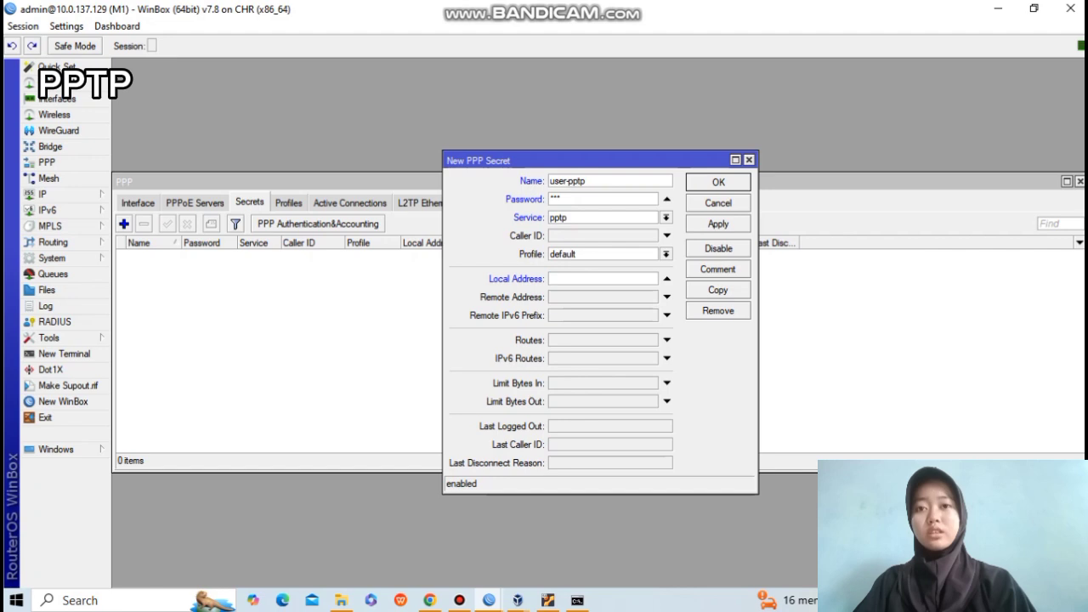
{"action": "left_click", "coordinate": [666, 297]}
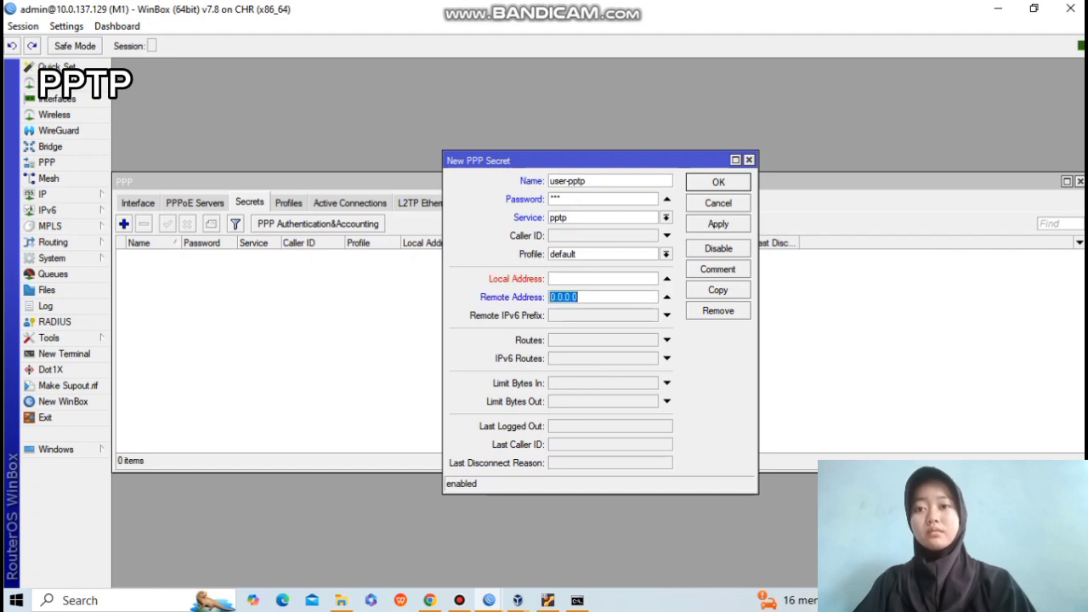
{"action": "left_click", "coordinate": [587, 279]}
{"action": "type", "text": "0.0"}
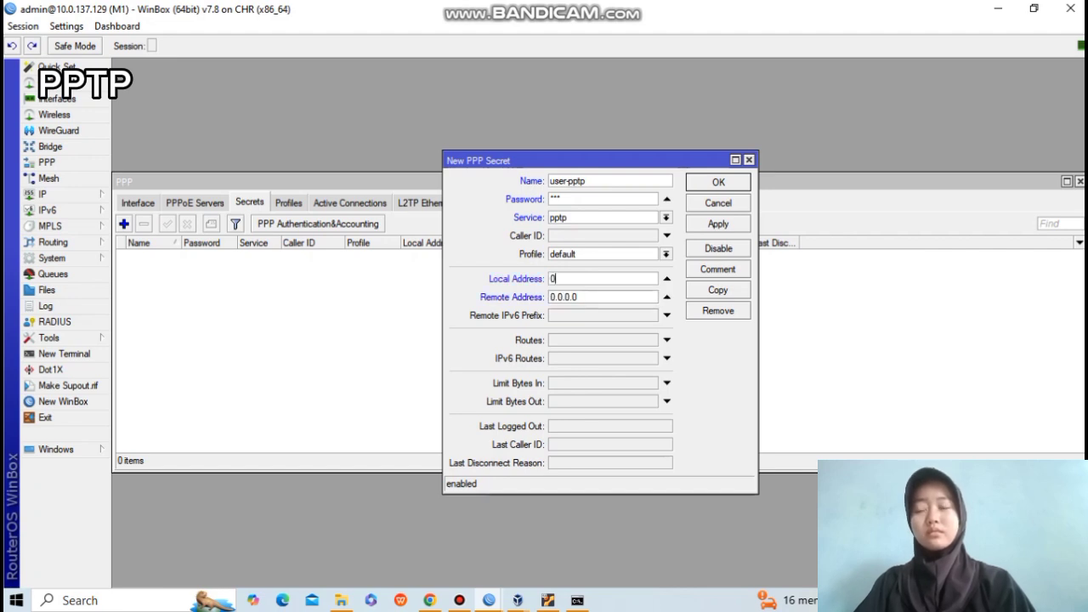
{"action": "type", "text": ".0.0"}
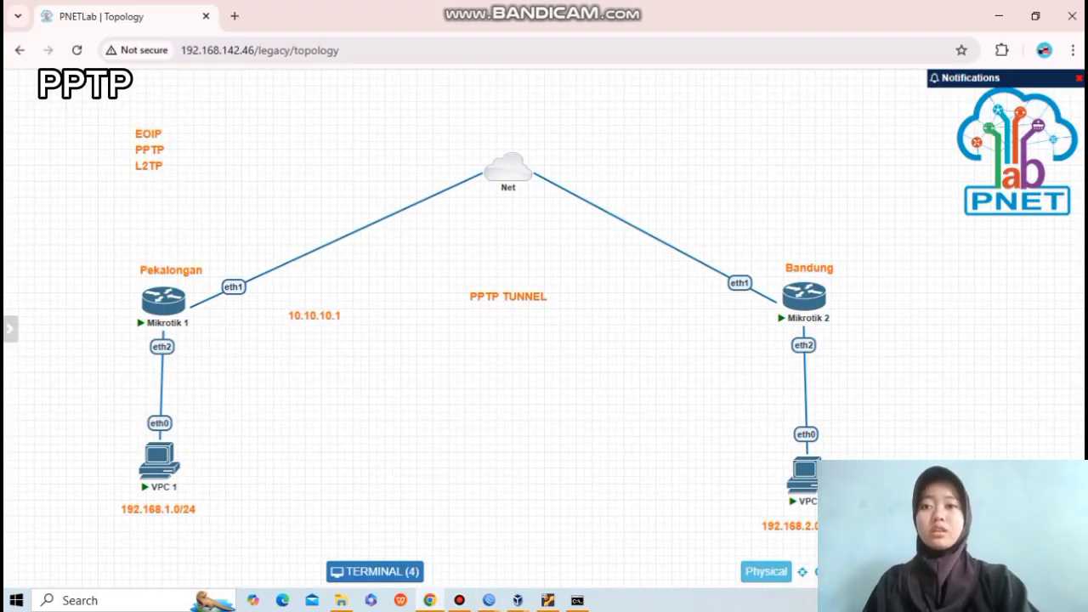
Duplicate the 10.10.10.1 label as 10.10.10.2 beside Mikrotik 2, then return to WinBox M1.
{"action": "right_click", "coordinate": [330, 318]}
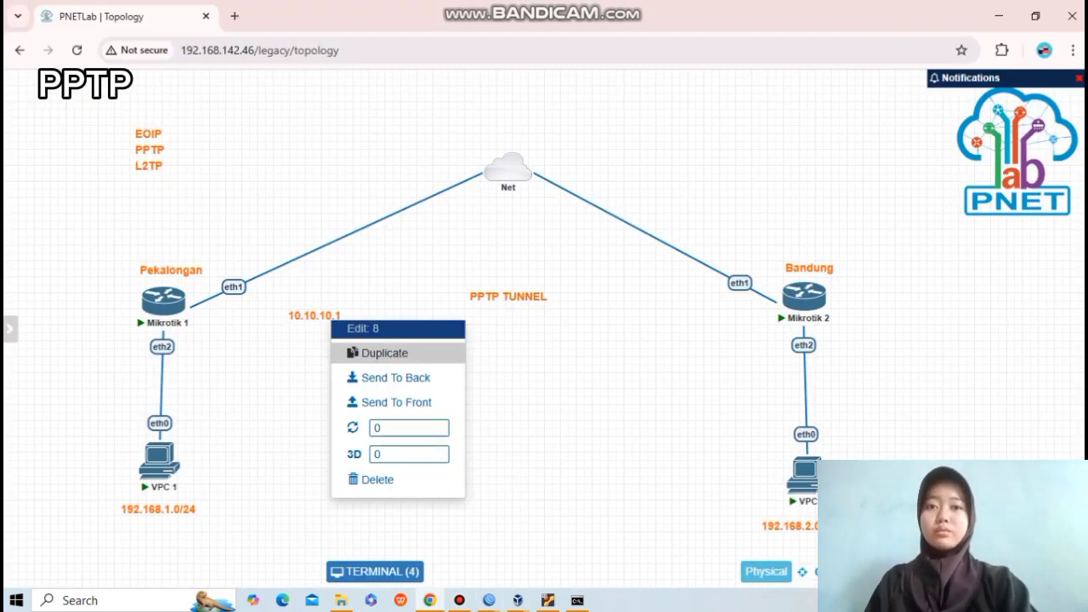
{"action": "left_click", "coordinate": [395, 353]}
{"action": "double_click", "coordinate": [303, 361]}
{"action": "key", "text": "BackSpace"}
{"action": "type", "text": "2"}
{"action": "left_click_drag", "start_coordinate": [328, 378], "coordinate": [666, 316]}
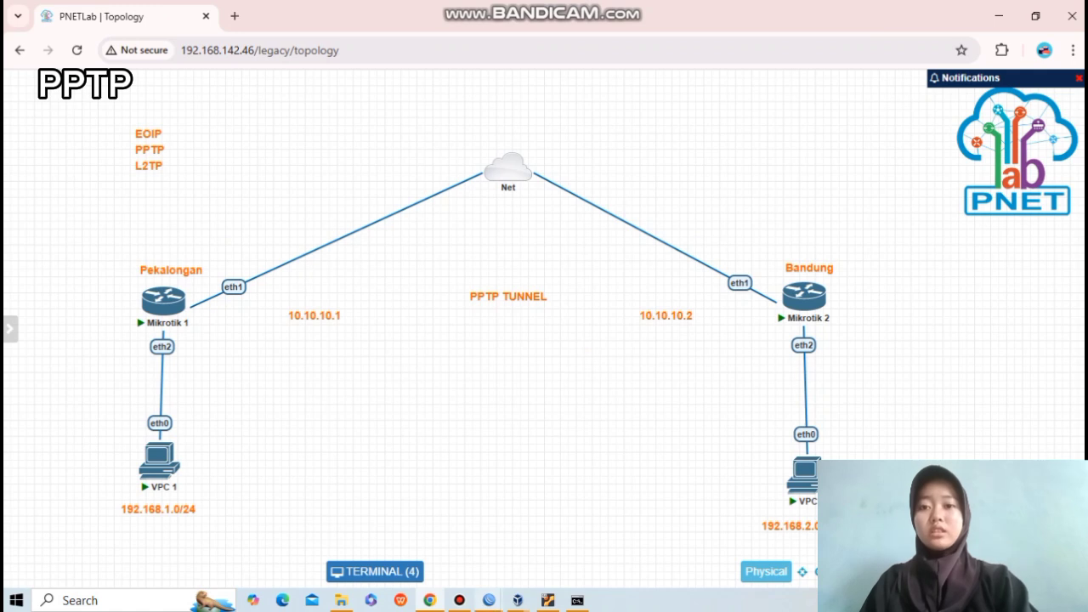
{"action": "mouse_move", "coordinate": [489, 600]}
{"action": "left_click", "coordinate": [397, 528]}
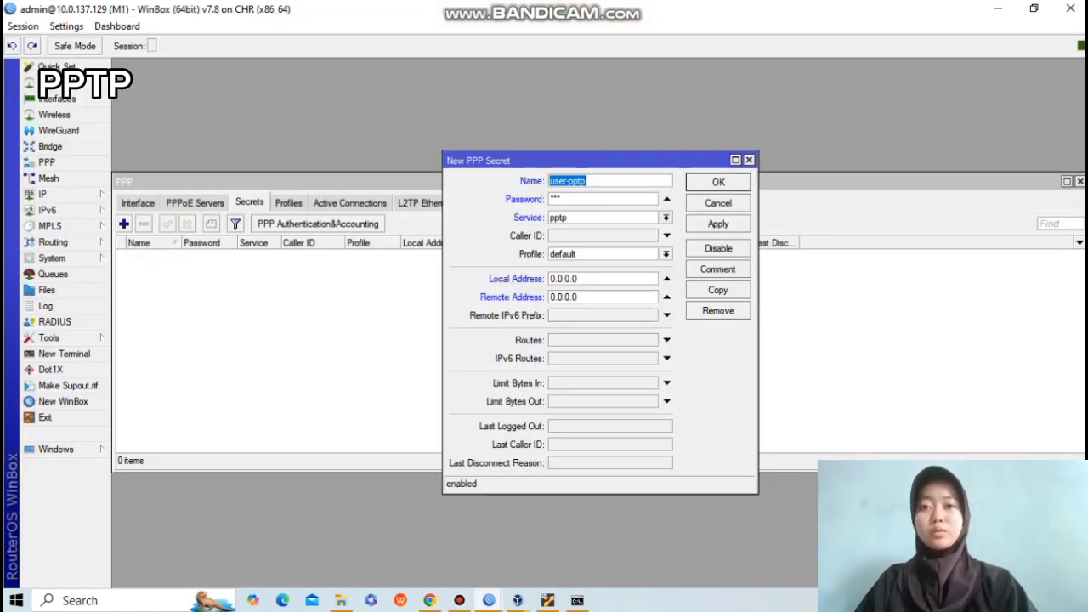
Save the user-pptp secret with local address 10.10.10.1 and remote address 10.10.10.2.
{"action": "left_click", "coordinate": [585, 279]}
{"action": "key", "text": "BackSpace"}
{"action": "key", "text": "BackSpace"}
{"action": "key", "text": "BackSpace"}
{"action": "key", "text": "BackSpace"}
{"action": "key", "text": "BackSpace"}
{"action": "key", "text": "BackSpace"}
{"action": "key", "text": "BackSpace"}
{"action": "key", "text": "BackSpace"}
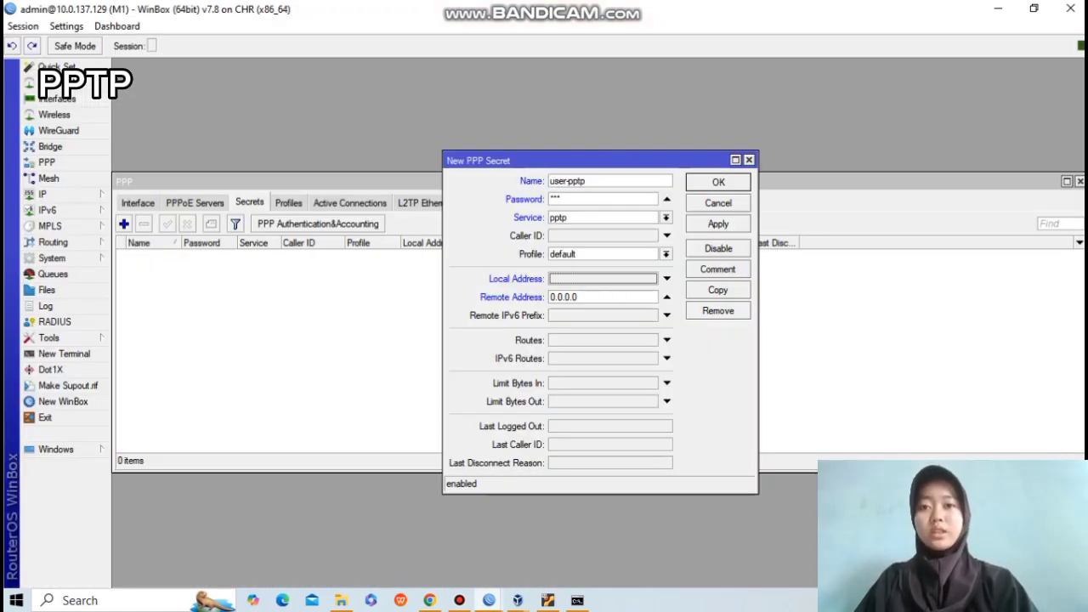
{"action": "type", "text": "10.10.1"}
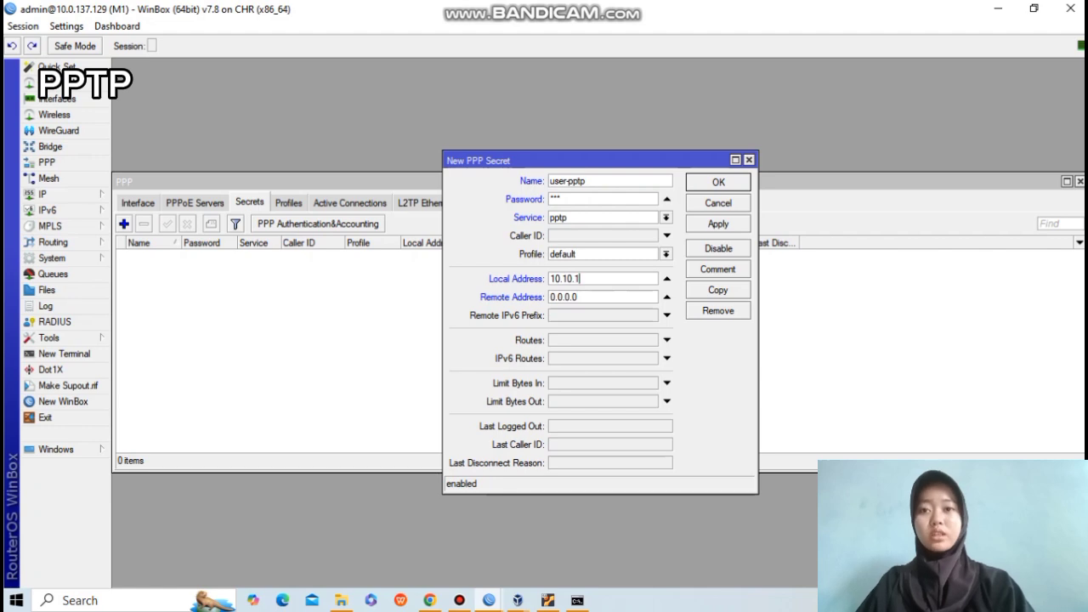
{"action": "type", "text": "0.1"}
{"action": "left_click", "coordinate": [585, 296]}
{"action": "key", "text": "BackSpace"}
{"action": "key", "text": "BackSpace"}
{"action": "key", "text": "BackSpace"}
{"action": "key", "text": "BackSpace"}
{"action": "key", "text": "BackSpace"}
{"action": "key", "text": "BackSpace"}
{"action": "key", "text": "BackSpace"}
{"action": "key", "text": "BackSpace"}
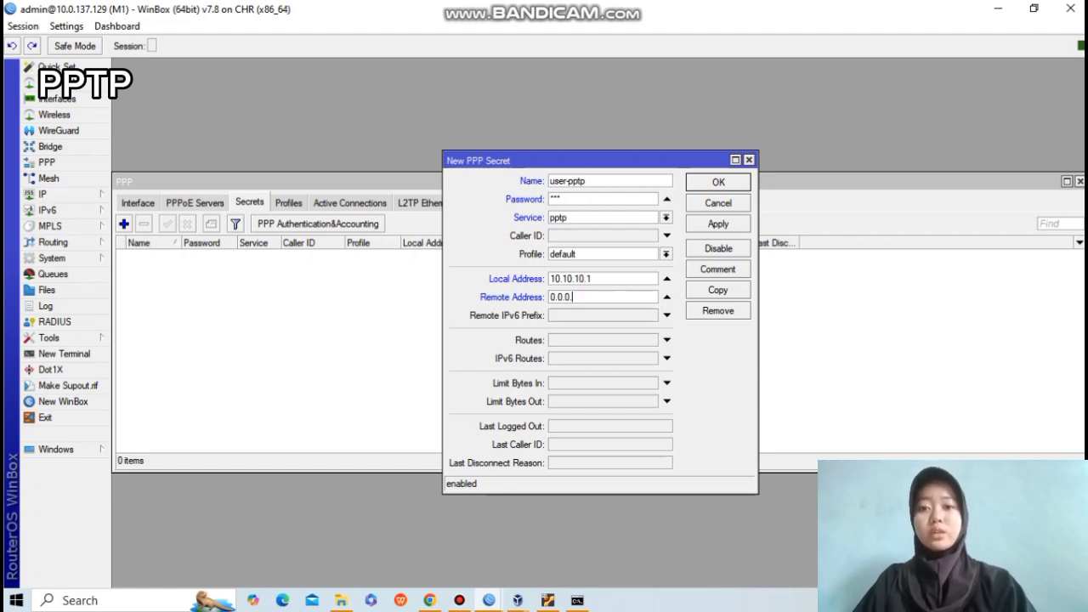
{"action": "type", "text": "10."}
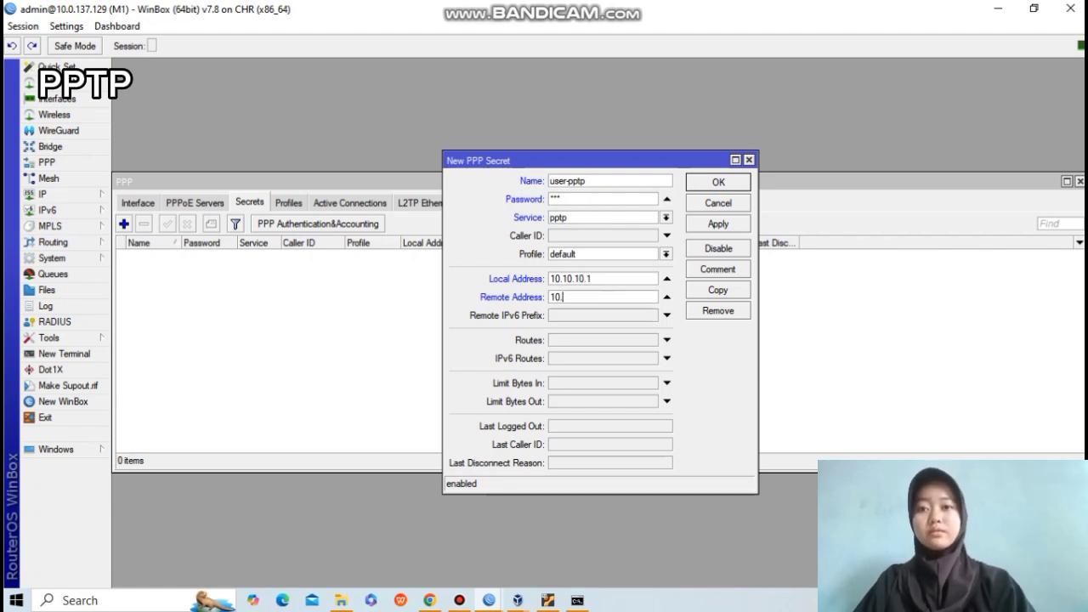
{"action": "type", "text": "10.10.2"}
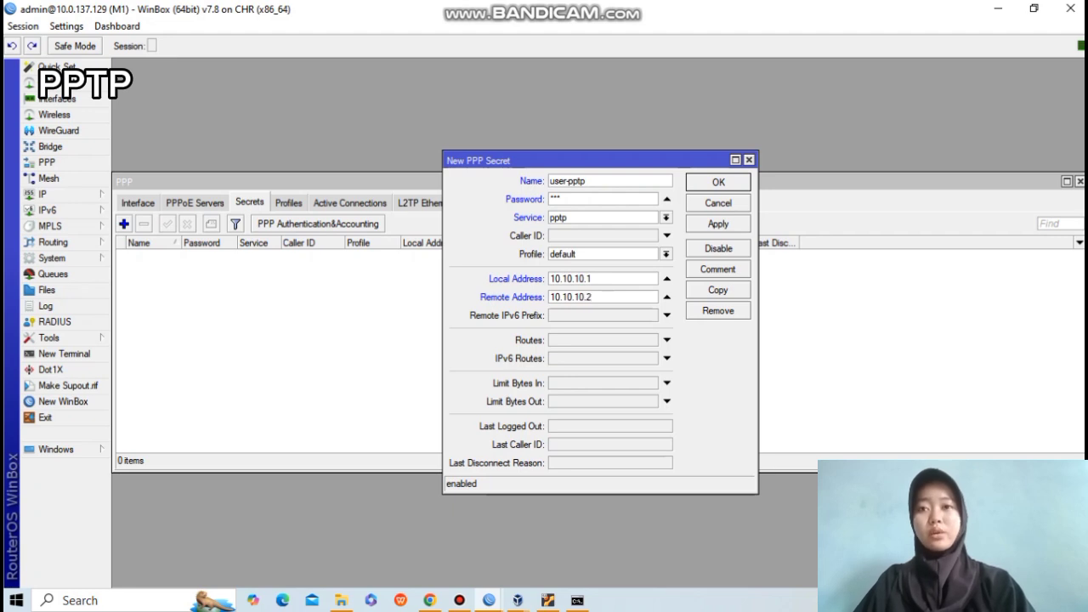
{"action": "key", "text": "Return"}
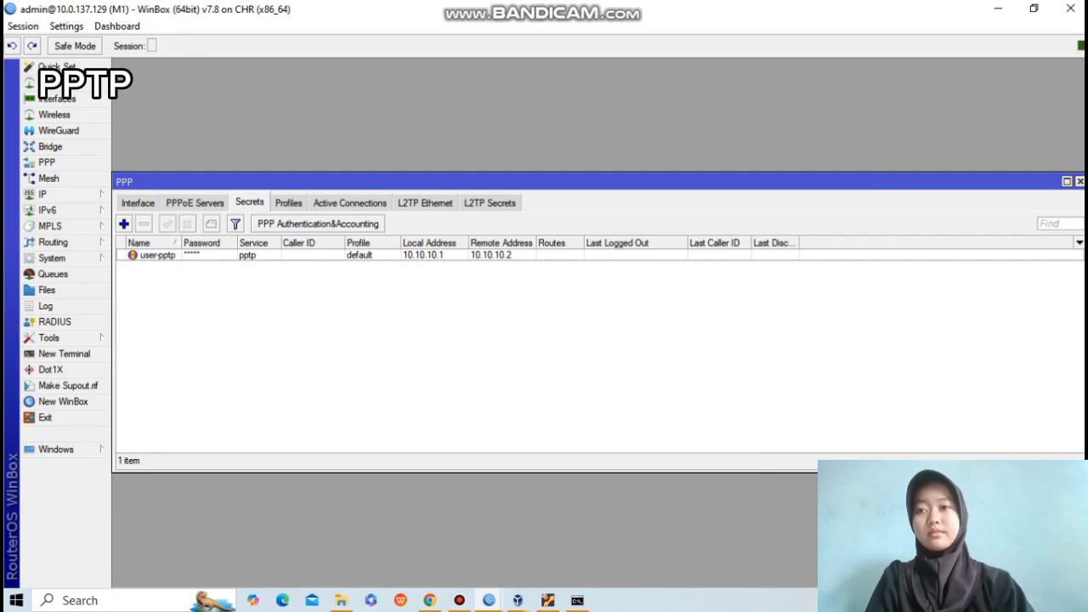
Review the PPP Interface, Profiles and Secrets lists, then switch to the M2 session.
{"action": "left_click", "coordinate": [138, 203]}
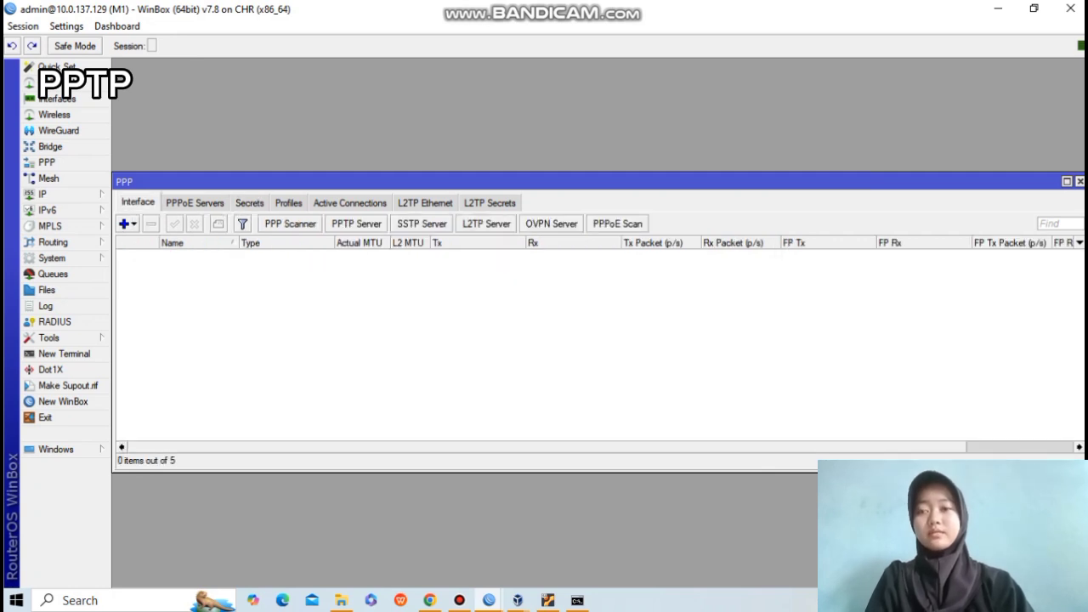
{"action": "left_click", "coordinate": [289, 203]}
{"action": "left_click", "coordinate": [249, 203]}
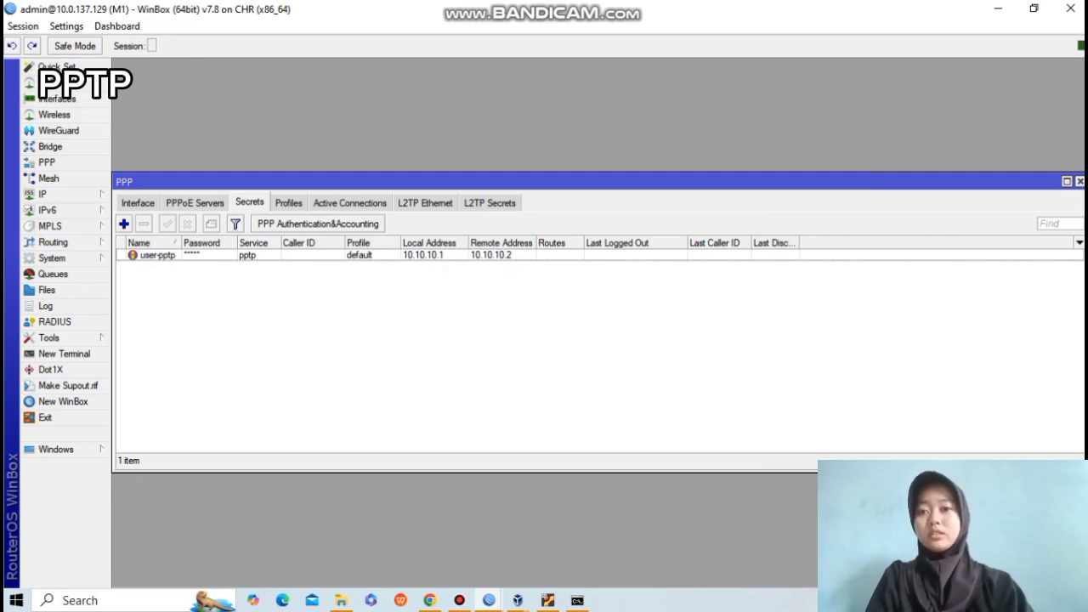
{"action": "mouse_move", "coordinate": [489, 600]}
{"action": "left_click", "coordinate": [568, 527]}
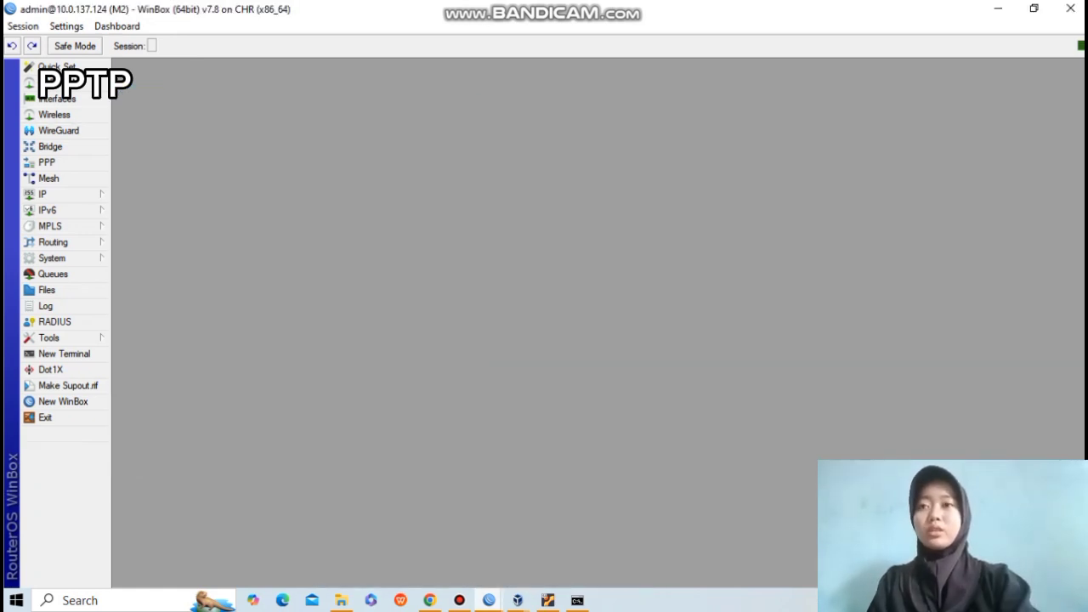
On M2, add a new PPTP Client interface named PPTP.
{"action": "left_click", "coordinate": [47, 162]}
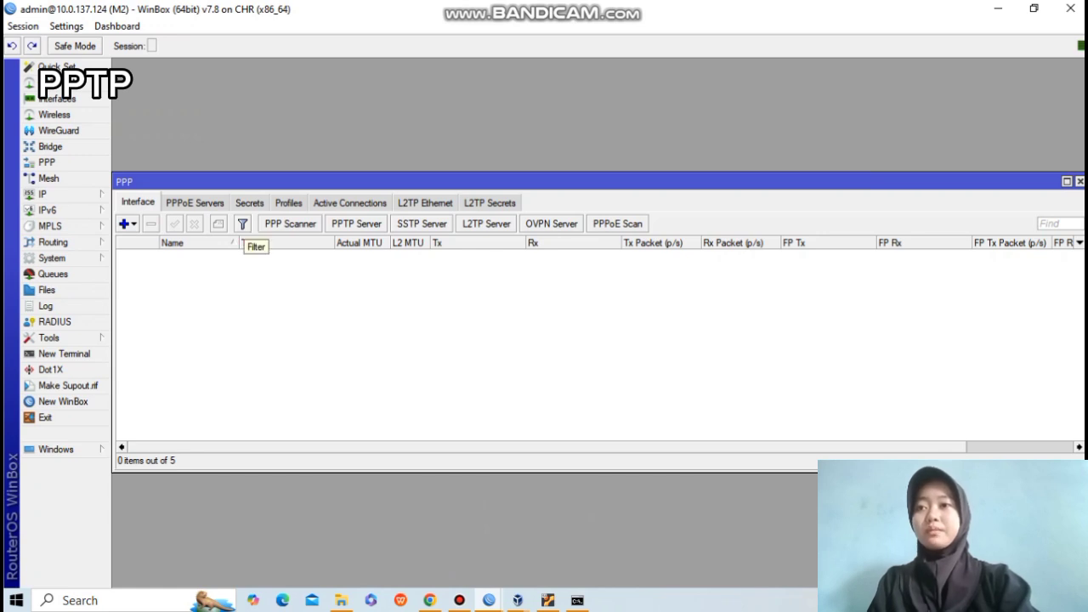
{"action": "left_click", "coordinate": [125, 223]}
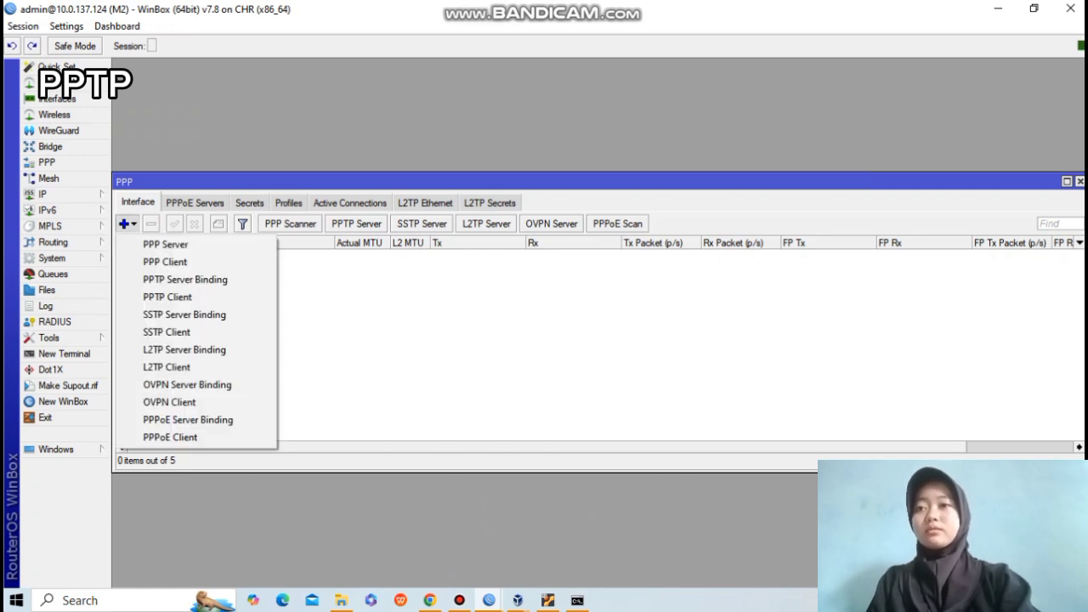
{"action": "left_click", "coordinate": [167, 297]}
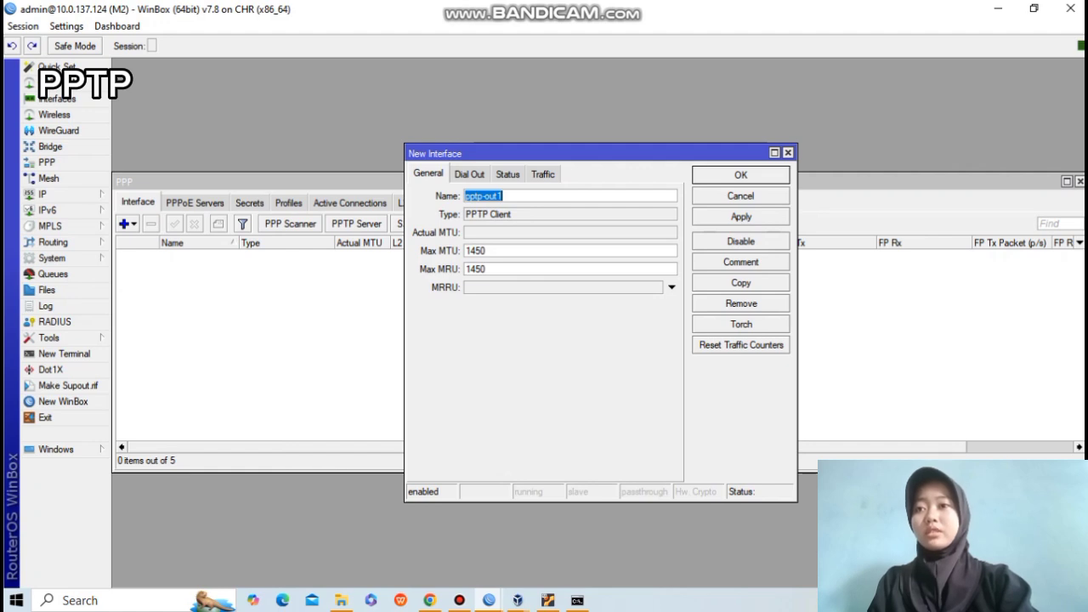
{"action": "left_click", "coordinate": [503, 196]}
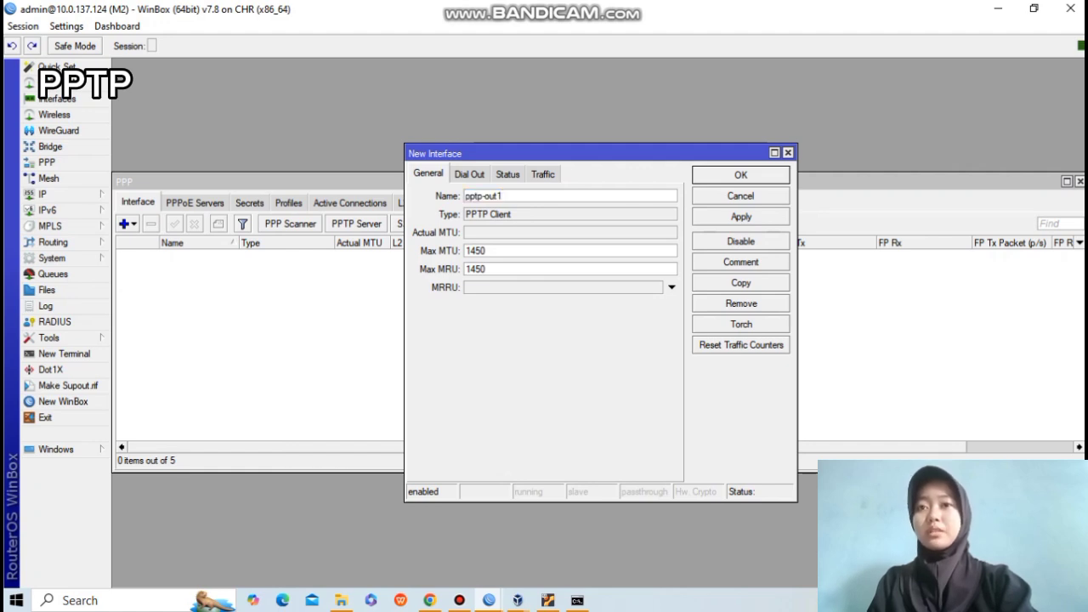
{"action": "key", "text": "BackSpace"}
{"action": "key", "text": "BackSpace"}
{"action": "key", "text": "BackSpace"}
{"action": "key", "text": "BackSpace"}
{"action": "key", "text": "BackSpace"}
{"action": "key", "text": "BackSpace"}
{"action": "key", "text": "BackSpace"}
{"action": "key", "text": "BackSpace"}
{"action": "key", "text": "BackSpace"}
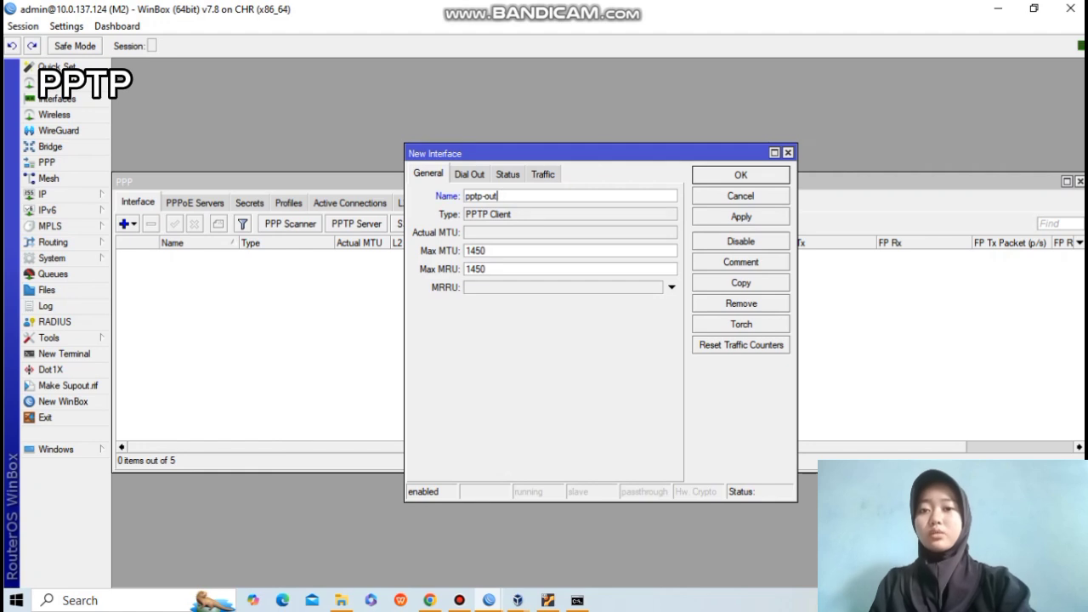
{"action": "type", "text": "PPTP"}
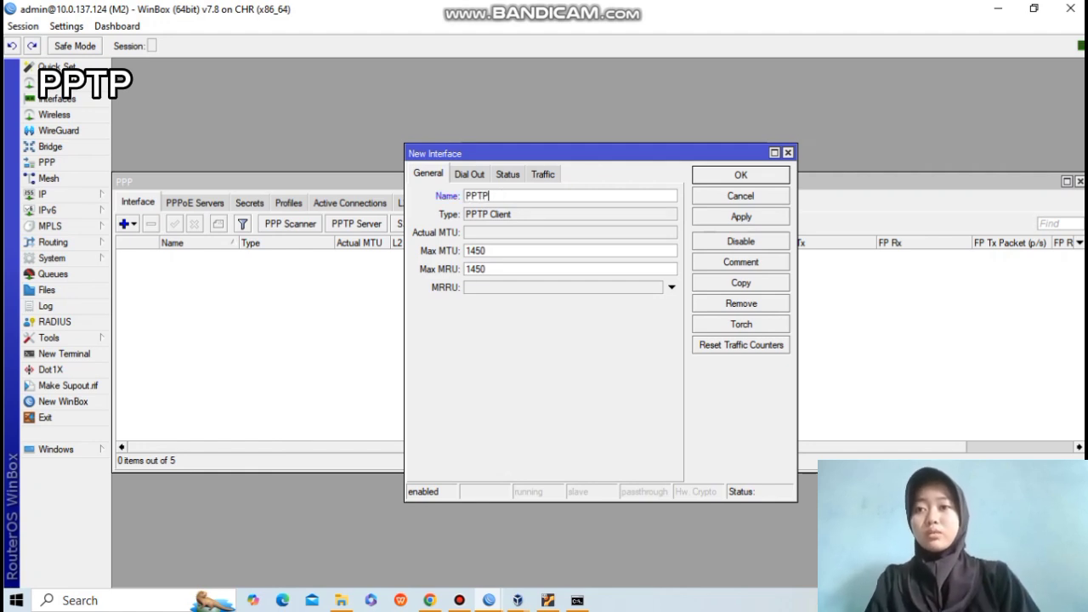
Set the client to dial 10.0.137.129 as user-pptp with its password, and apply.
{"action": "left_click", "coordinate": [469, 174]}
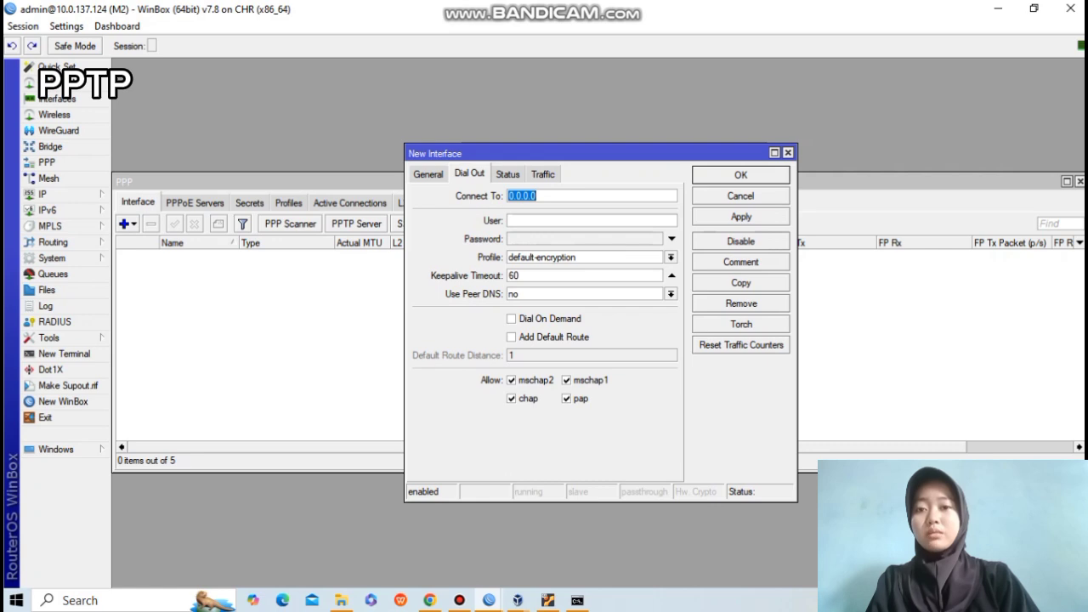
{"action": "type", "text": "10.0"}
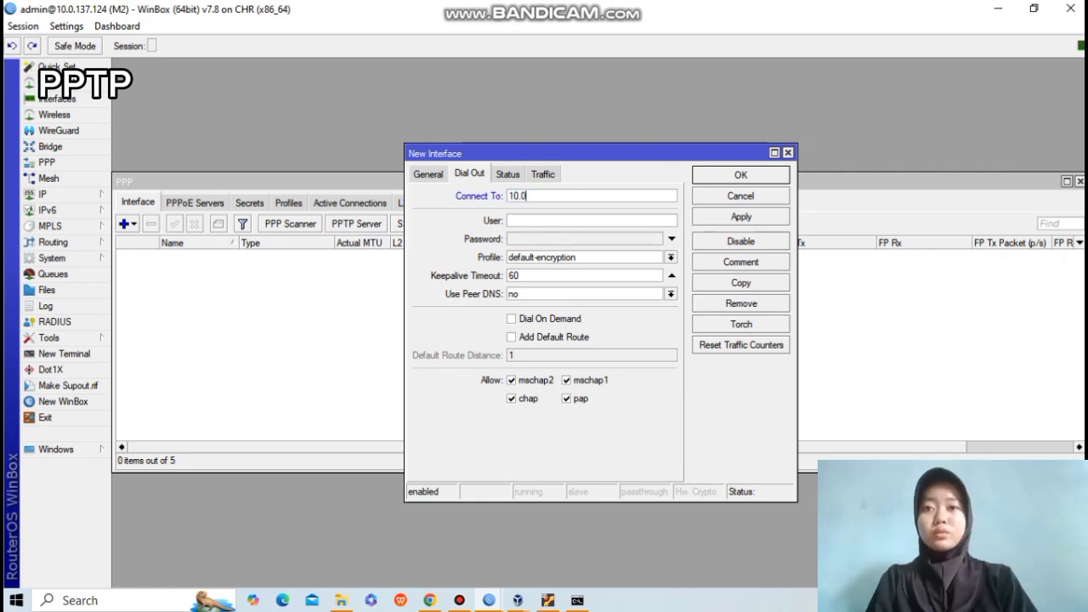
{"action": "type", "text": ".13"}
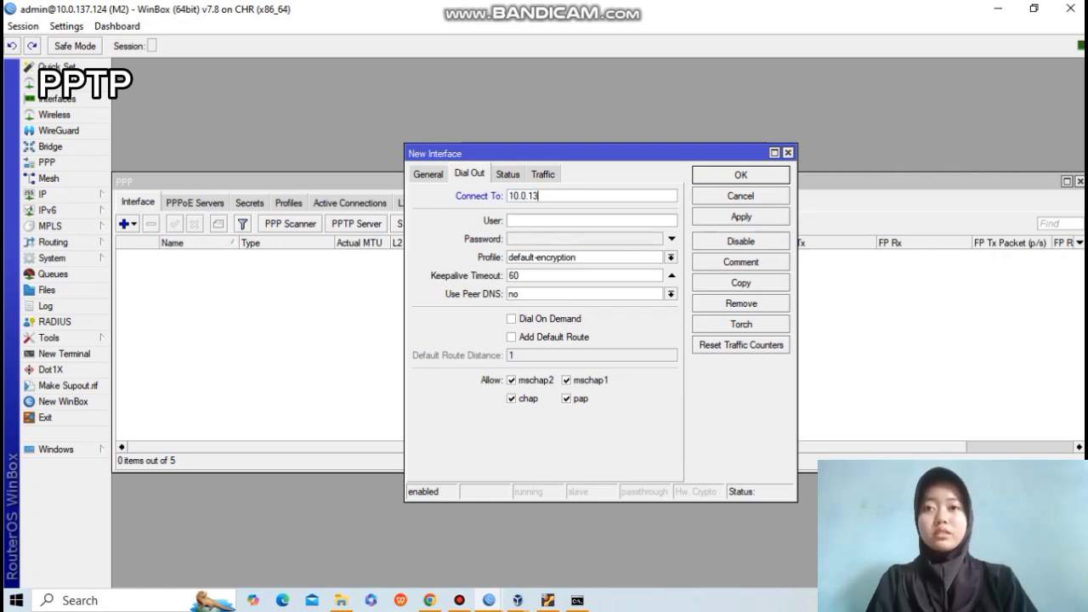
{"action": "type", "text": "7.129"}
{"action": "key", "text": "Tab"}
{"action": "type", "text": "user-pptp"}
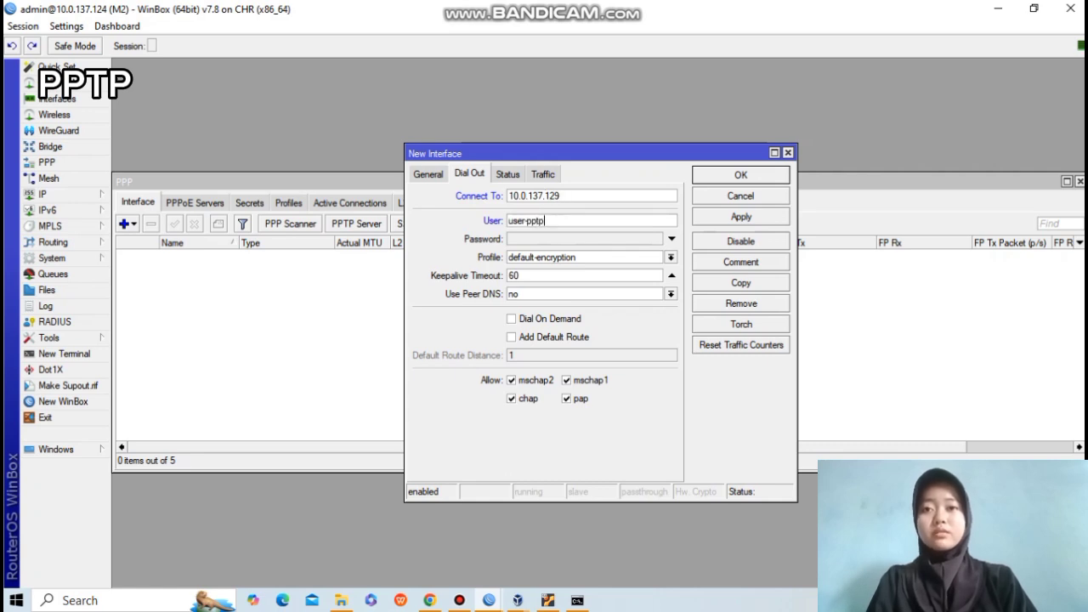
{"action": "key", "text": "Tab"}
{"action": "type", "text": "***"}
{"action": "left_click", "coordinate": [742, 216]}
{"action": "left_click", "coordinate": [741, 175]}
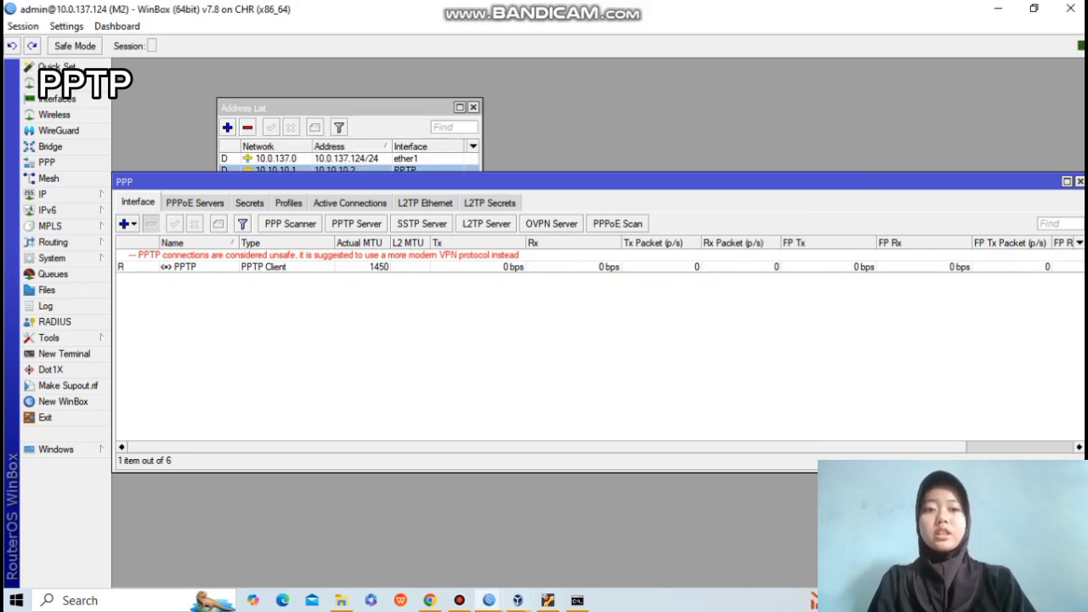
Ping the tunnel peer 10.10.10.2 from a new terminal on M1.
{"action": "mouse_move", "coordinate": [489, 601]}
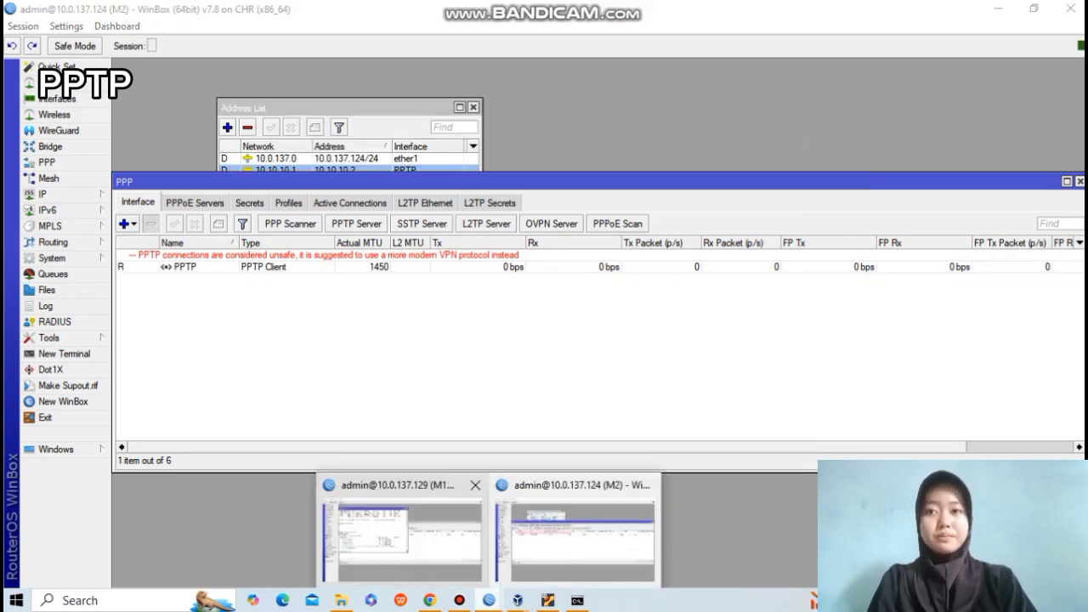
{"action": "left_click", "coordinate": [404, 532]}
{"action": "left_click", "coordinate": [64, 353]}
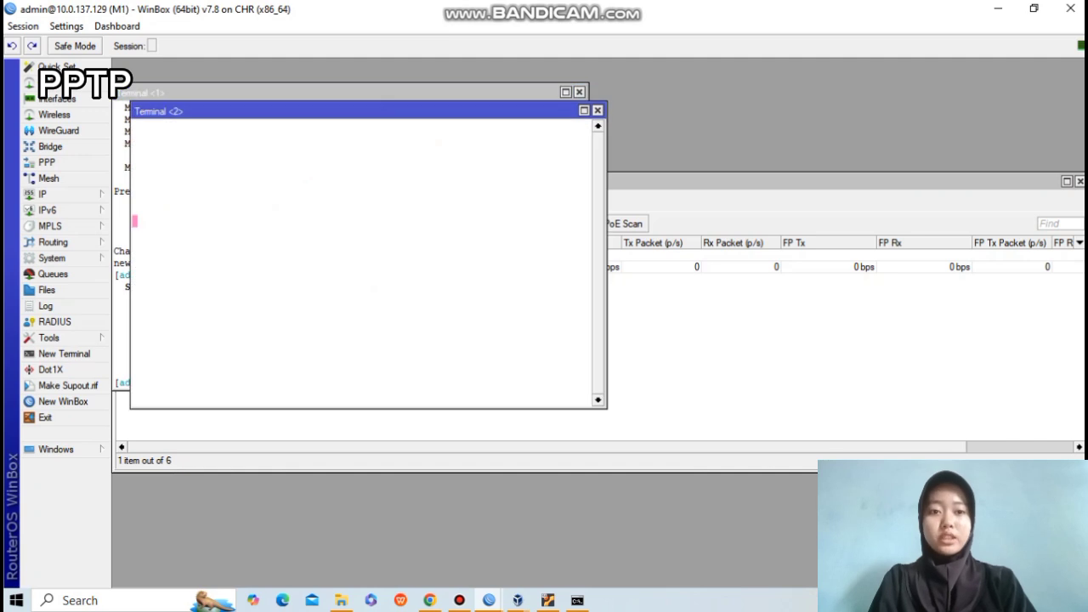
{"action": "type", "text": "ping 10.10.10.2"}
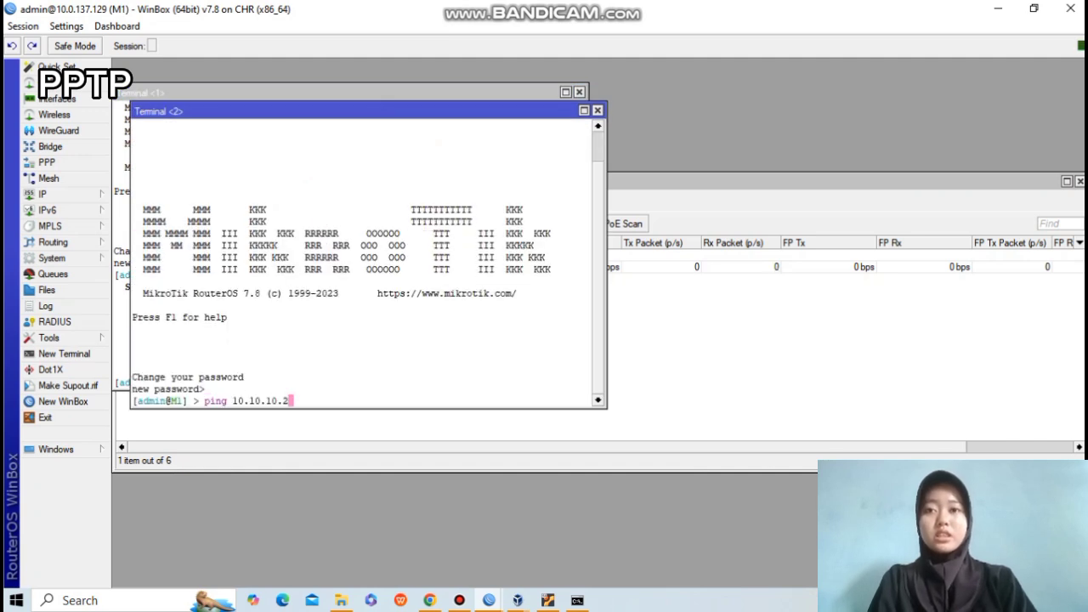
{"action": "key", "text": "Return"}
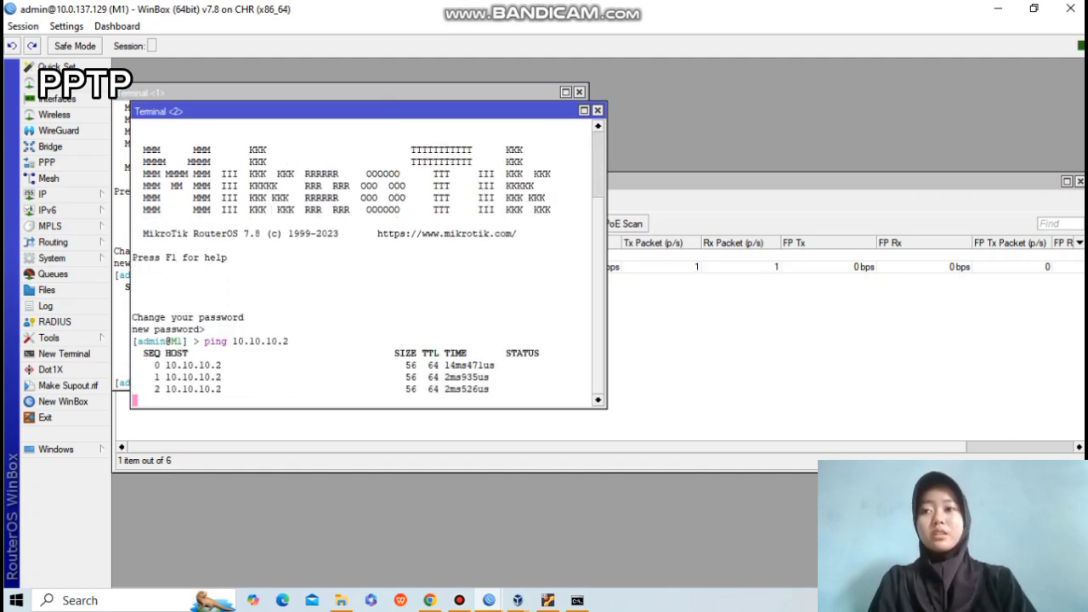
On M2, open a terminal and ping 10.10.10.2 and 10.10.10.1 successfully.
{"action": "left_click", "coordinate": [489, 601]}
{"action": "left_click", "coordinate": [578, 532]}
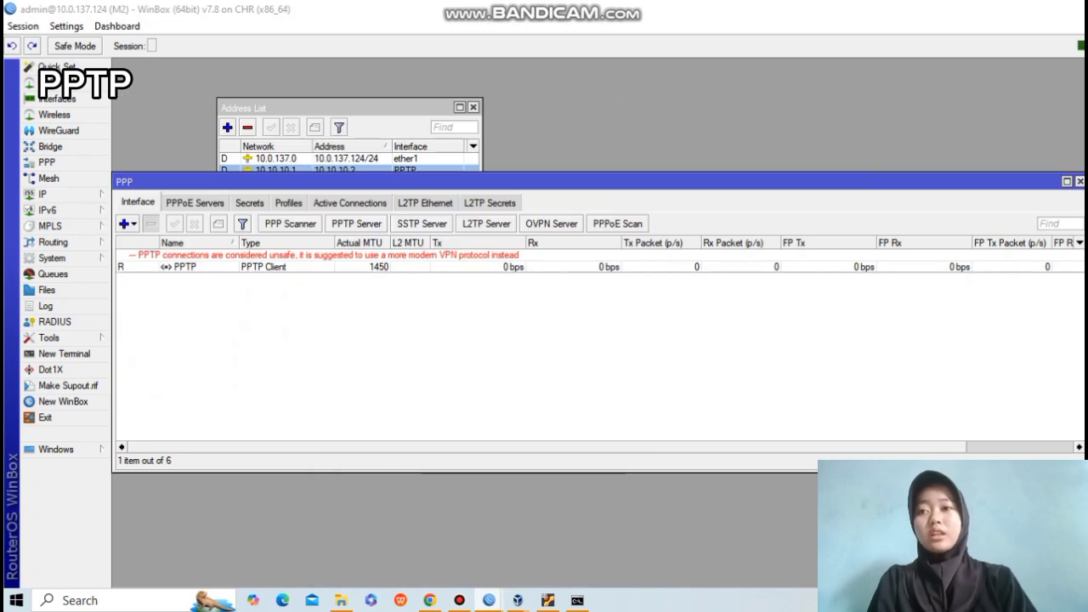
{"action": "left_click", "coordinate": [64, 354]}
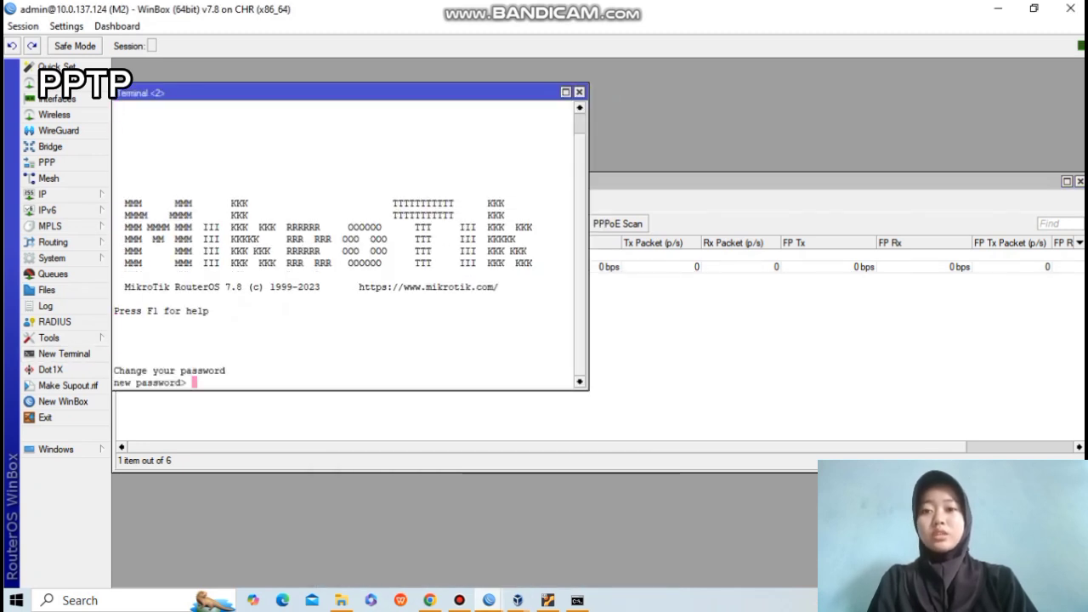
{"action": "key", "text": "ctrl+c"}
{"action": "type", "text": "ping 10.10.10.2"}
{"action": "key", "text": "Return"}
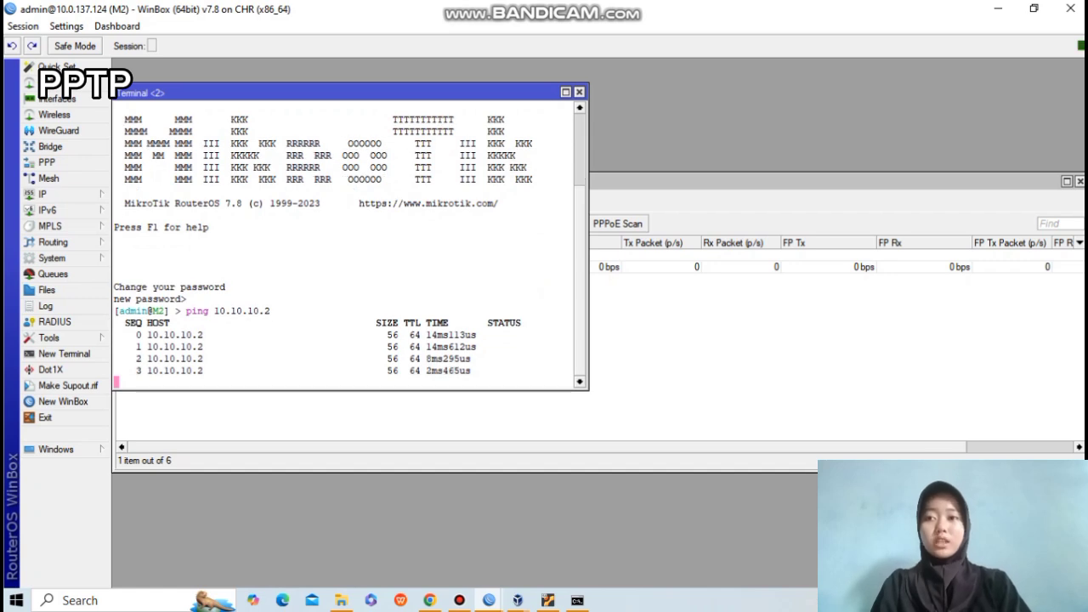
{"action": "key", "text": "Up"}
{"action": "key", "text": "BackSpace"}
{"action": "type", "text": "1"}
{"action": "key", "text": "Return"}
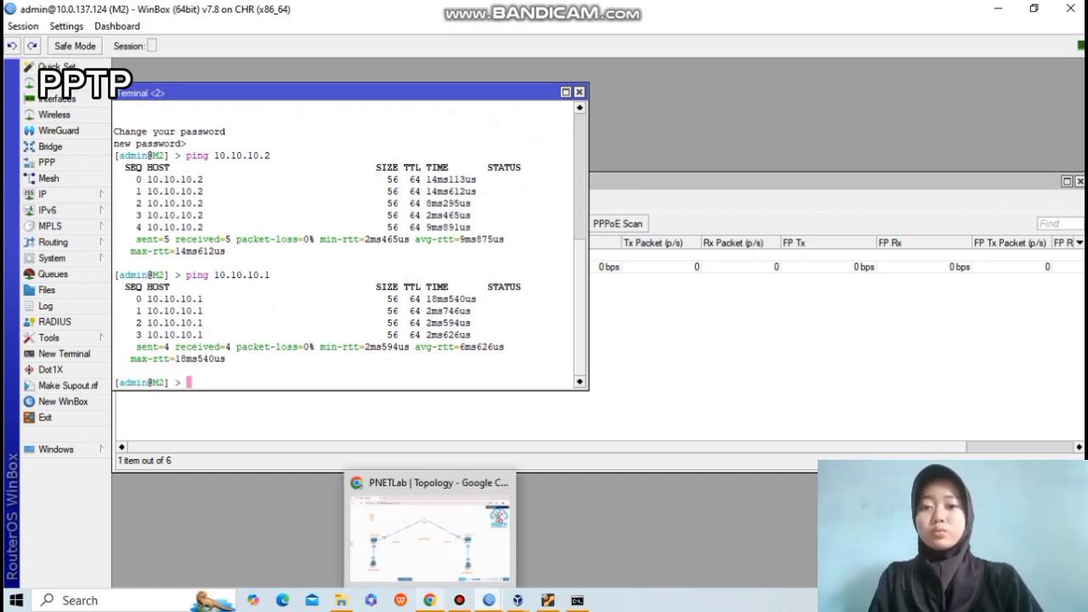
{"action": "left_click", "coordinate": [429, 601]}
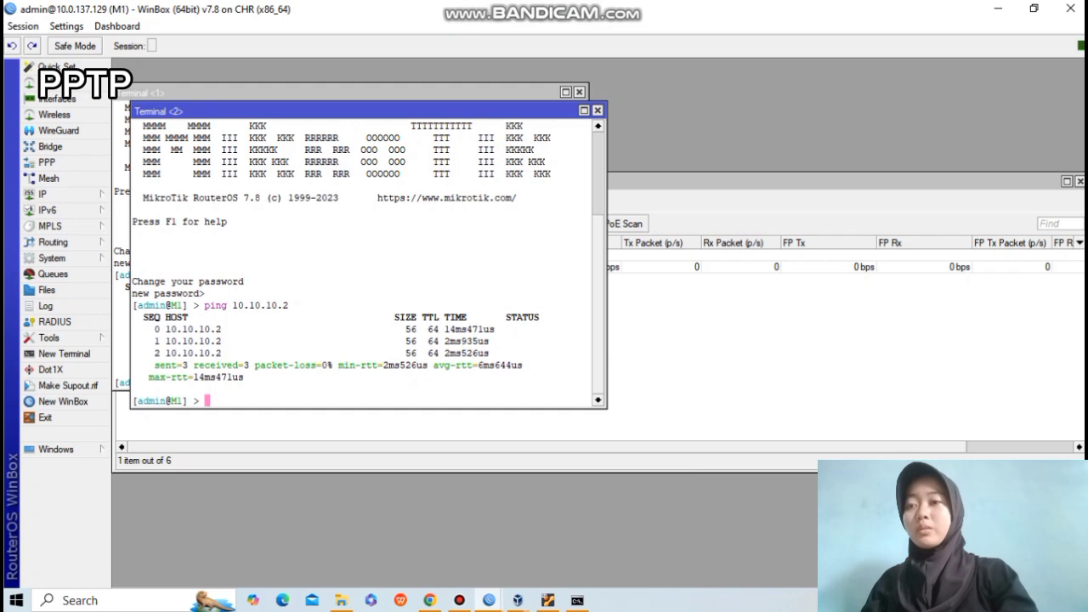
In M1's IP Routes, add destination 192.168.2.0/24 with gateway 10.10.10.2 and apply.
{"action": "left_click", "coordinate": [43, 194]}
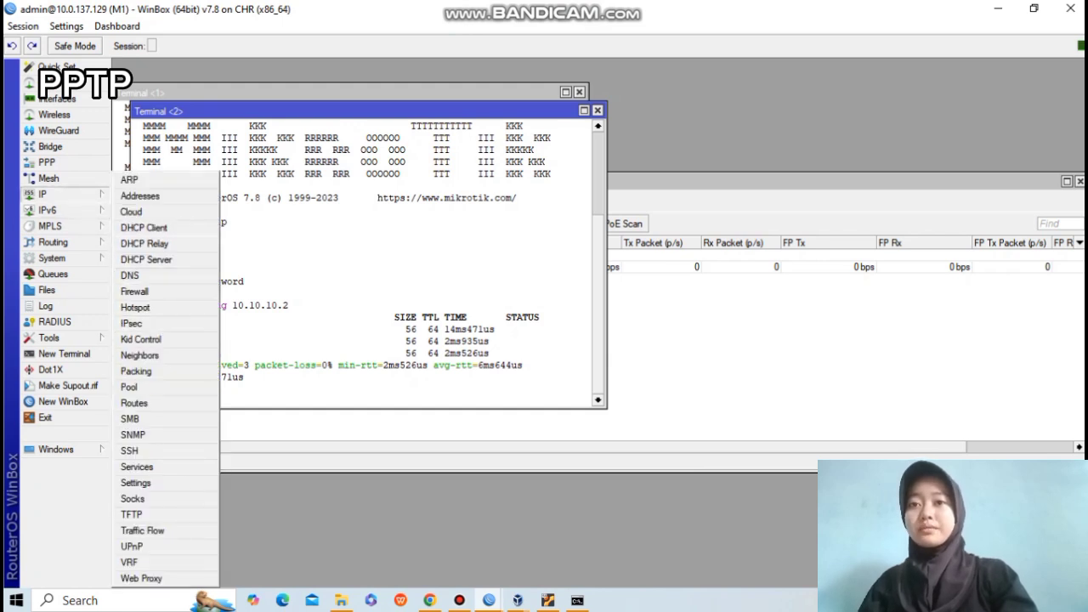
{"action": "left_click", "coordinate": [134, 403]}
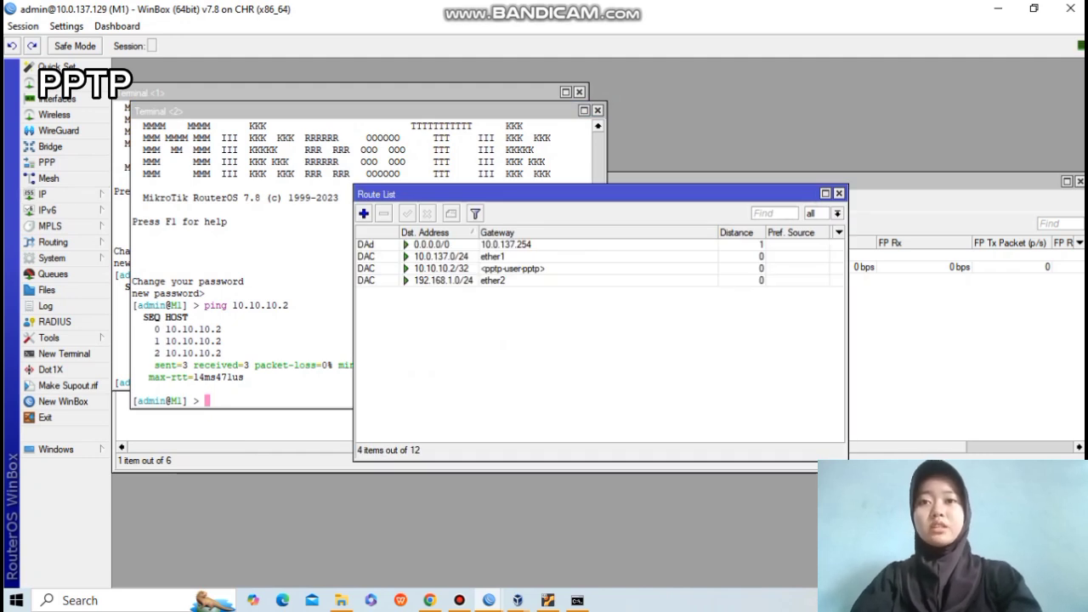
{"action": "left_click", "coordinate": [364, 214]}
{"action": "type", "text": "192.1"}
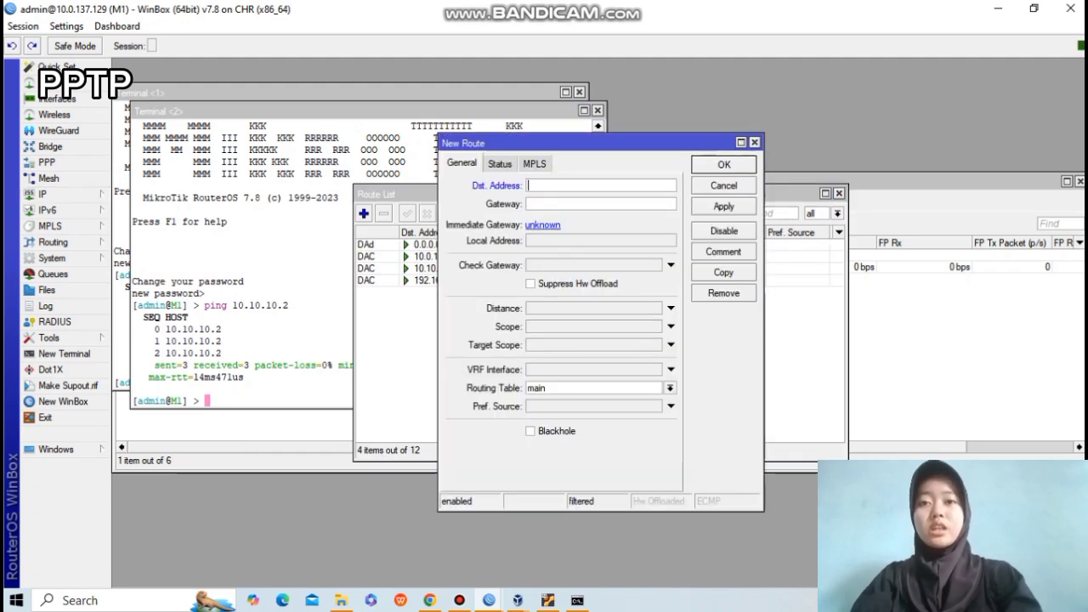
{"action": "type", "text": "68"}
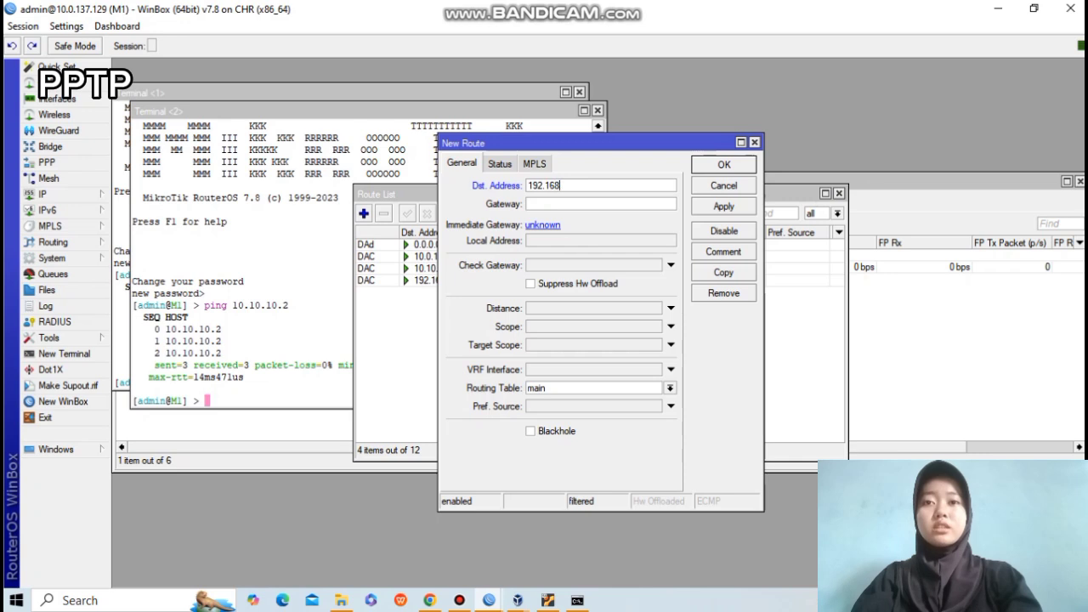
{"action": "type", "text": ".2"}
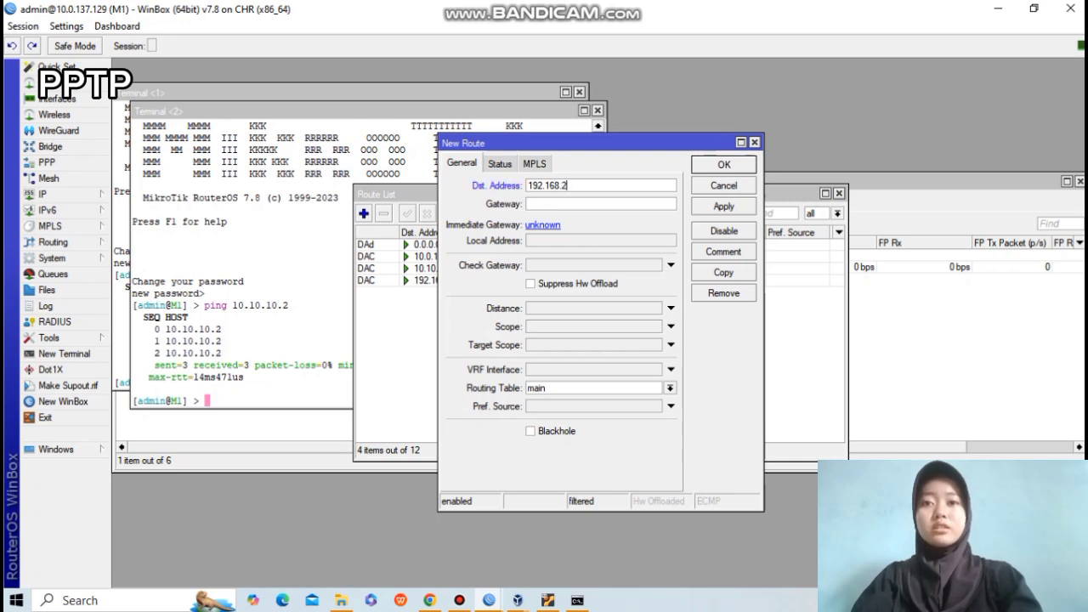
{"action": "type", "text": ".0/24"}
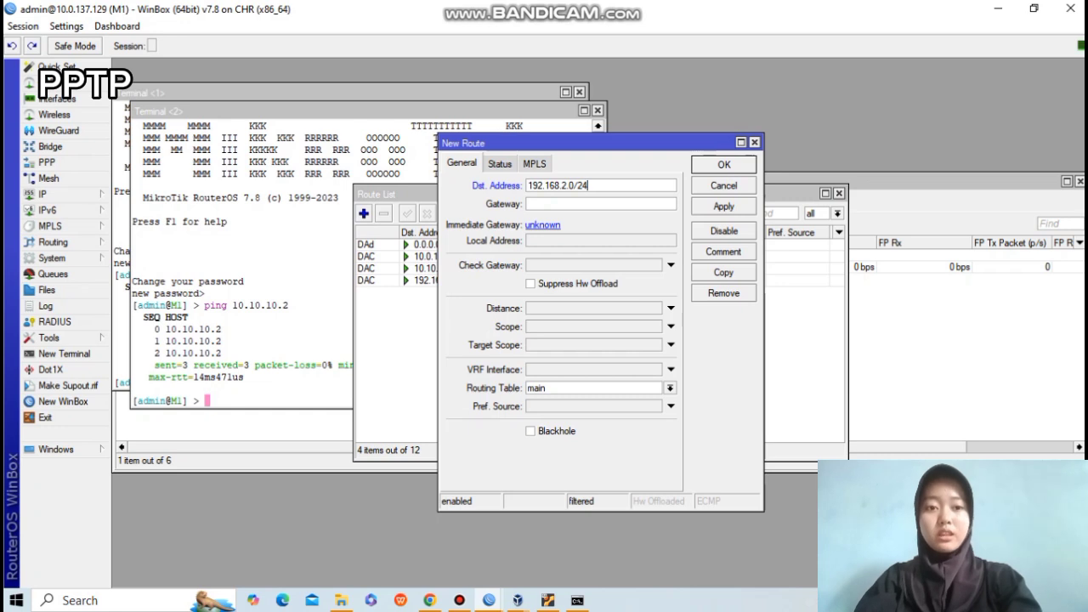
{"action": "left_click", "coordinate": [579, 204]}
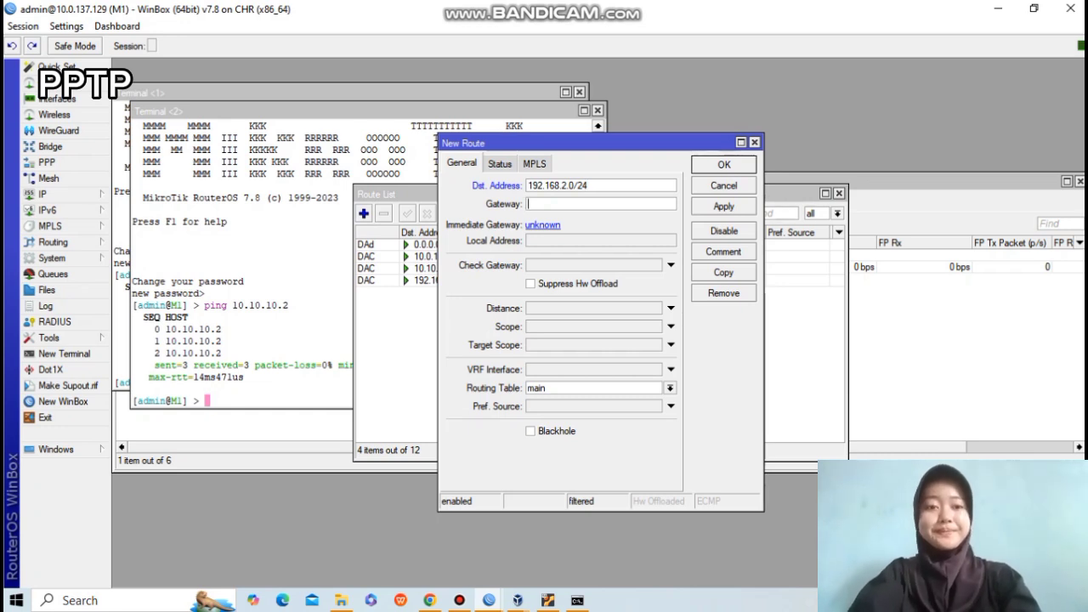
{"action": "type", "text": "10.10."}
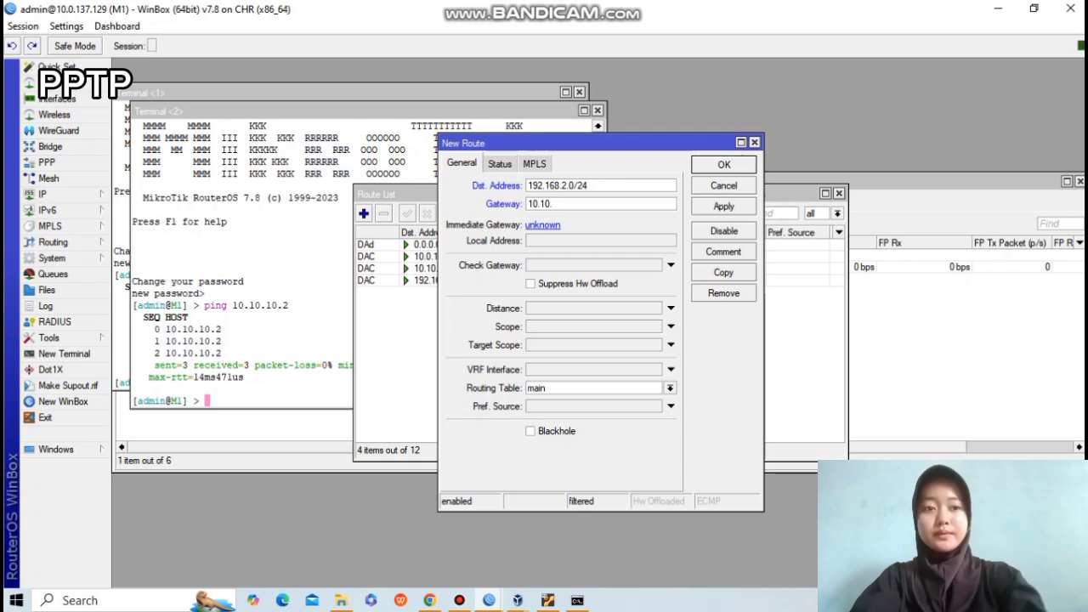
{"action": "type", "text": "10.2"}
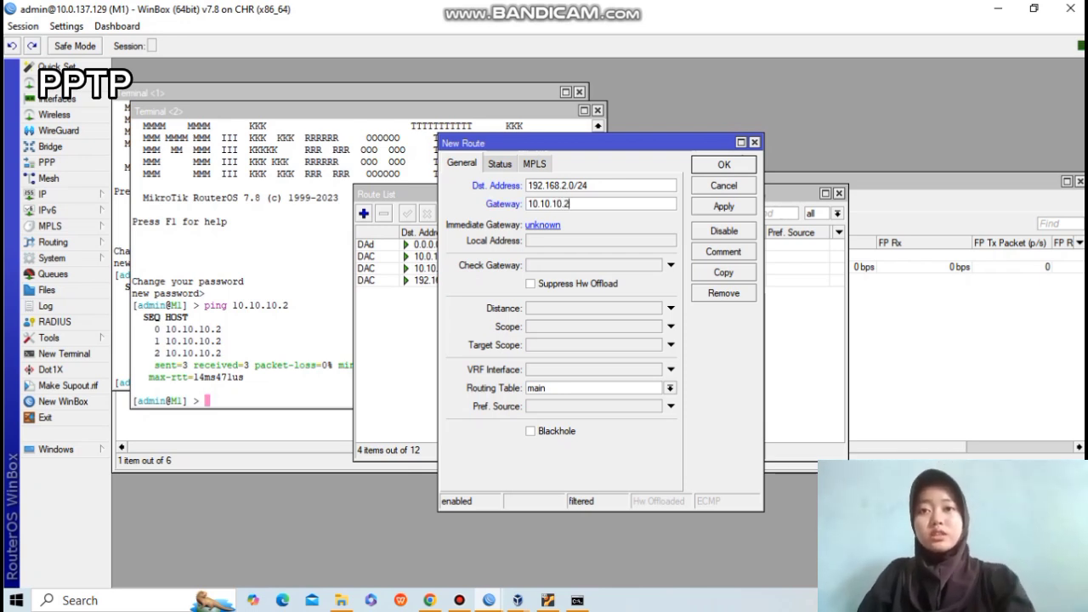
{"action": "left_click", "coordinate": [723, 207]}
{"action": "left_click", "coordinate": [724, 165]}
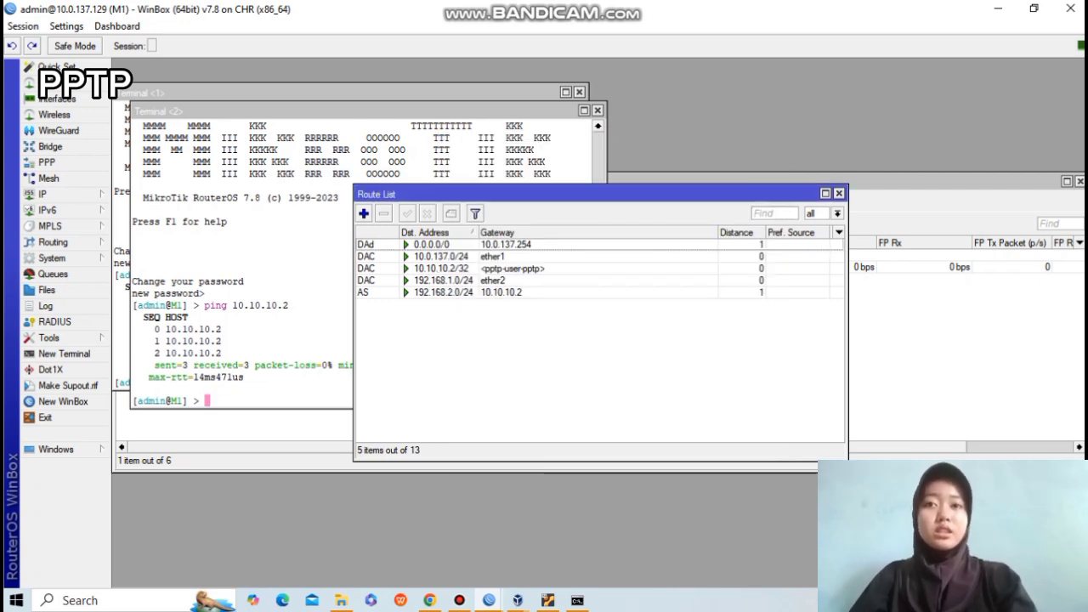
Open the routing table and start a route, then close the mistyped route form.
{"action": "mouse_move", "coordinate": [489, 600]}
{"action": "left_click", "coordinate": [570, 515]}
{"action": "left_click", "coordinate": [42, 194]}
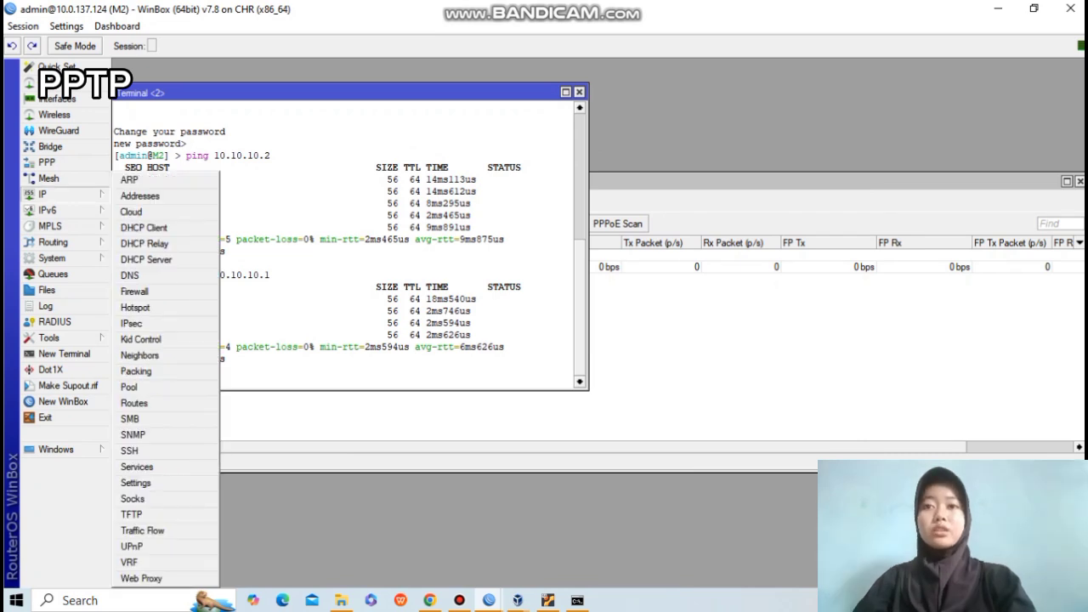
{"action": "left_click", "coordinate": [153, 403]}
{"action": "left_click", "coordinate": [363, 214]}
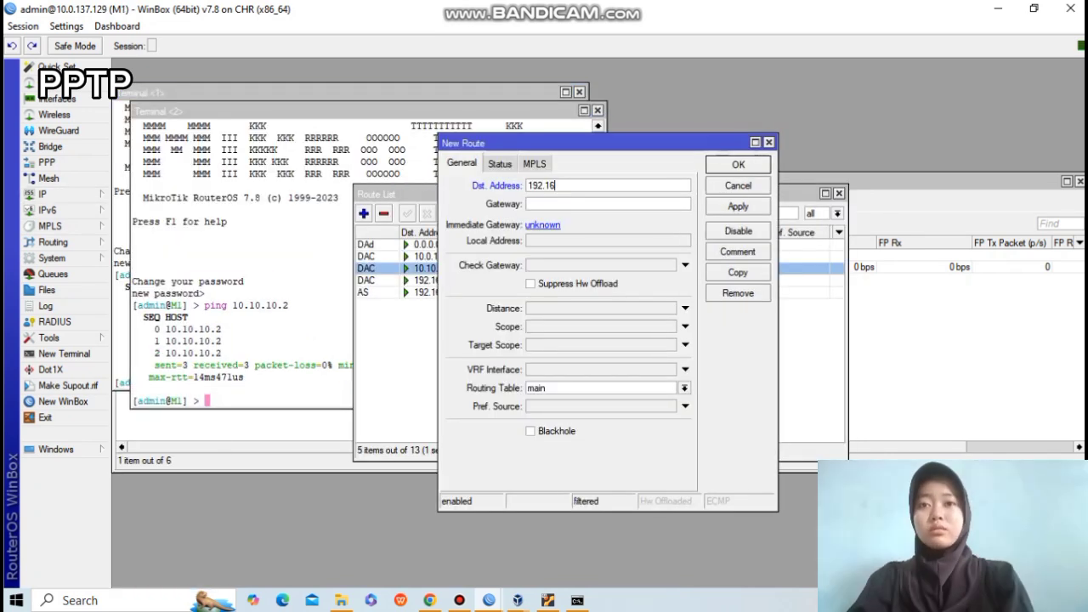
{"action": "type", "text": "8."}
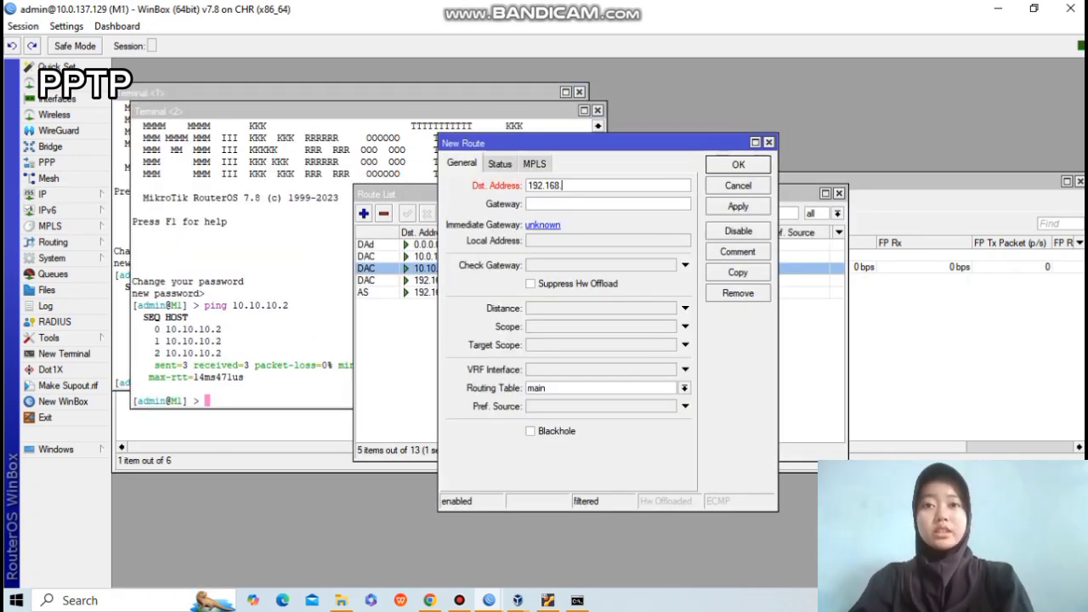
{"action": "type", "text": "1.0/2"}
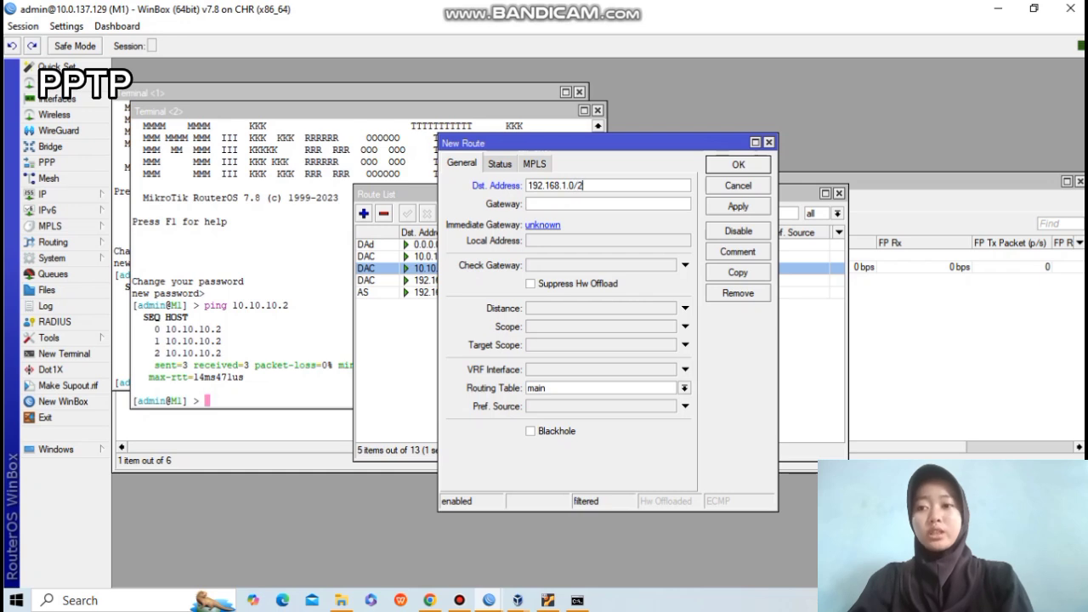
{"action": "type", "text": "410.10.10.1"}
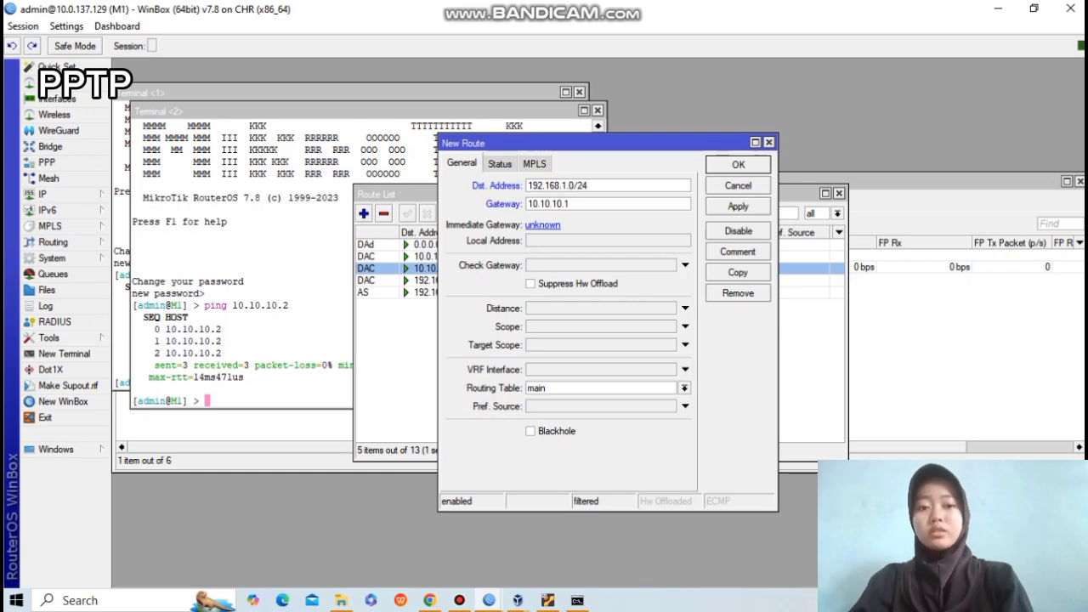
{"action": "left_click", "coordinate": [738, 206]}
{"action": "left_click", "coordinate": [739, 164]}
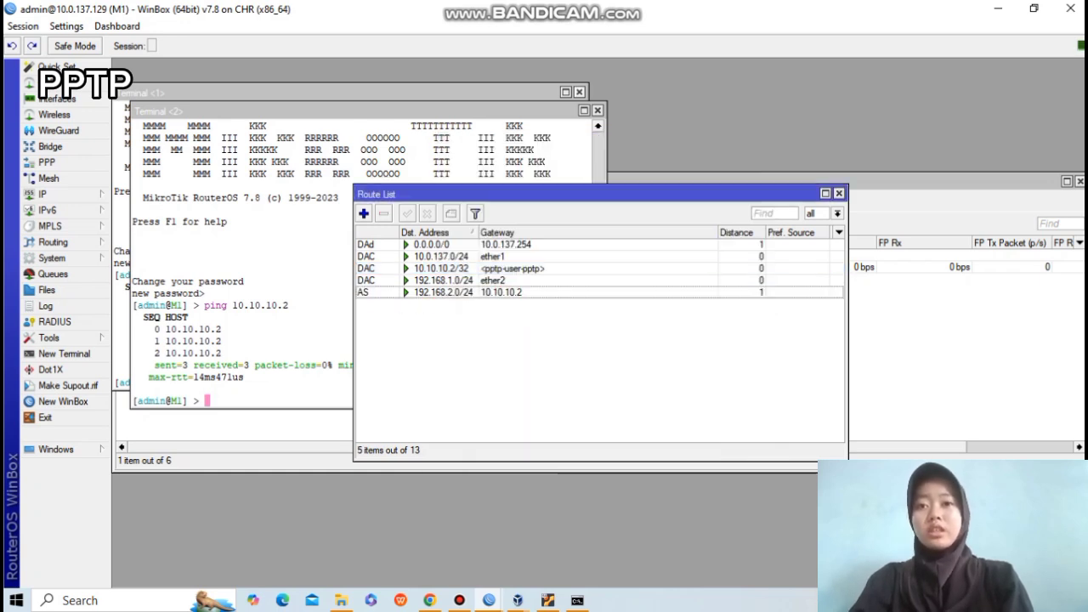
On M2, add a static route to 192.168.1.0/24 via gateway 10.10.10.1.
{"action": "left_click", "coordinate": [513, 269]}
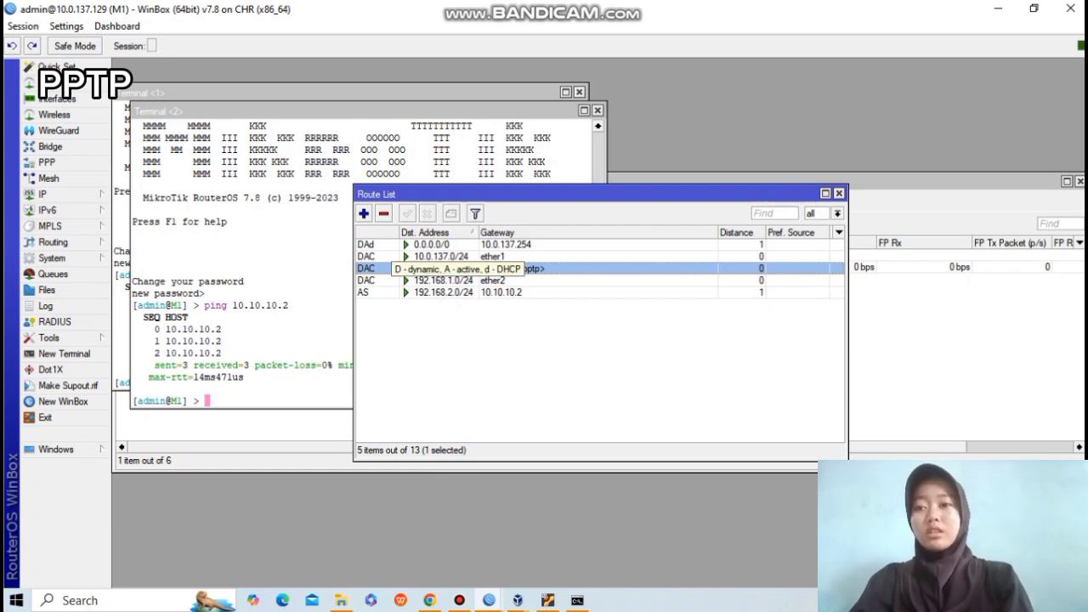
{"action": "key", "text": "Insert"}
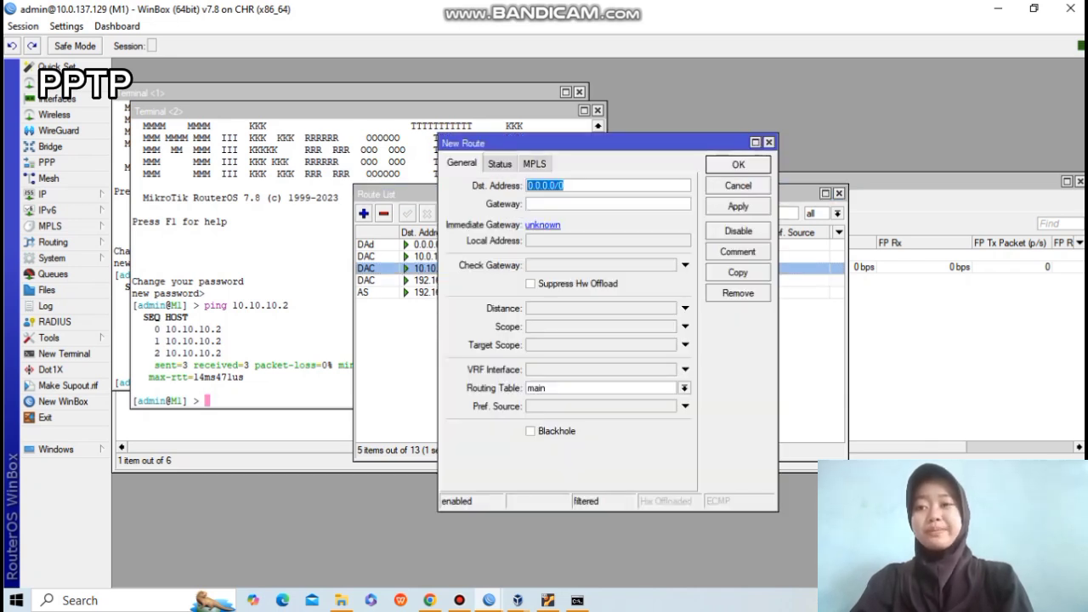
{"action": "key", "text": "alt+Tab"}
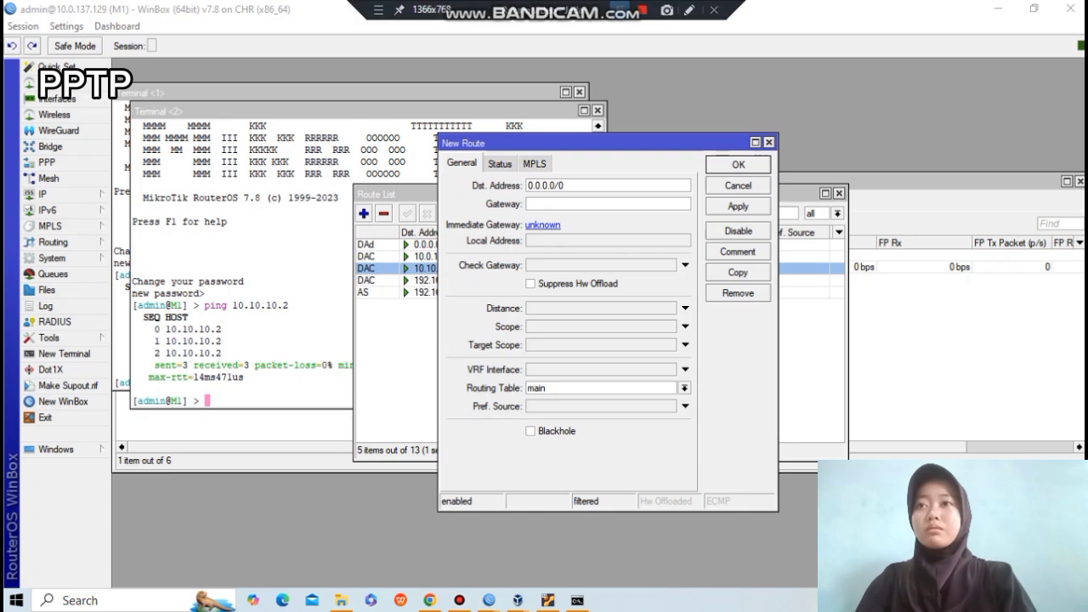
{"action": "key", "text": "Insert"}
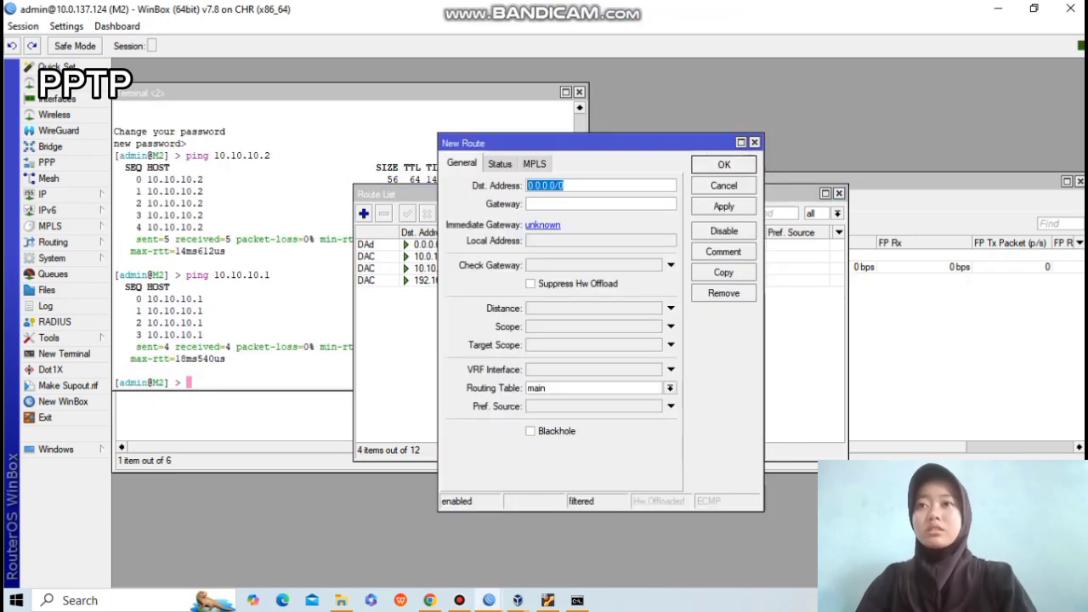
{"action": "key", "text": "BackSpace"}
{"action": "type", "text": "192.168.1"}
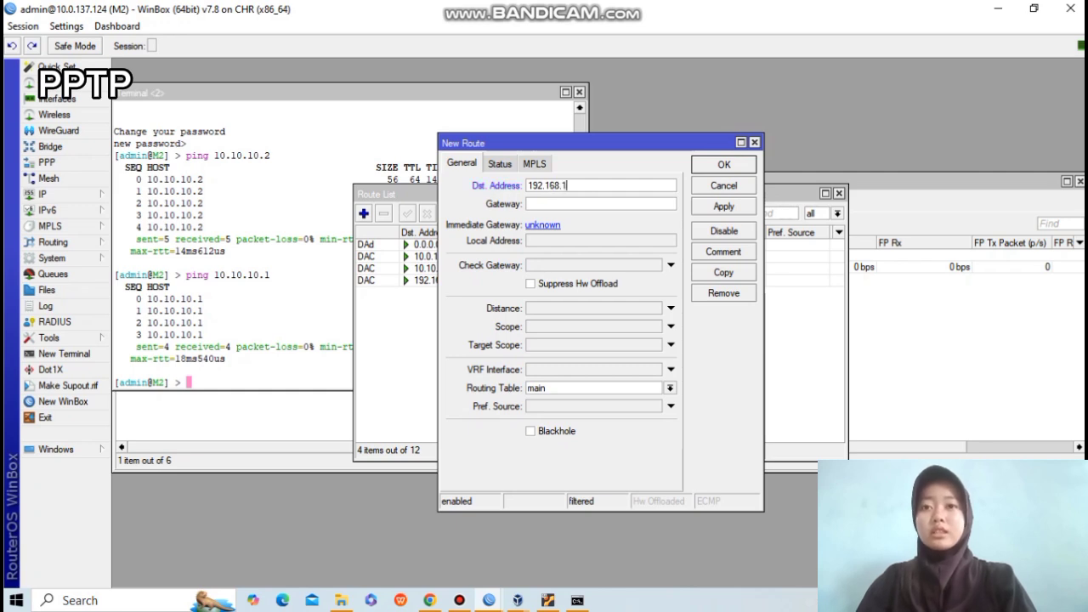
{"action": "type", "text": ".0/2410.10.10.1"}
{"action": "left_click", "coordinate": [724, 207]}
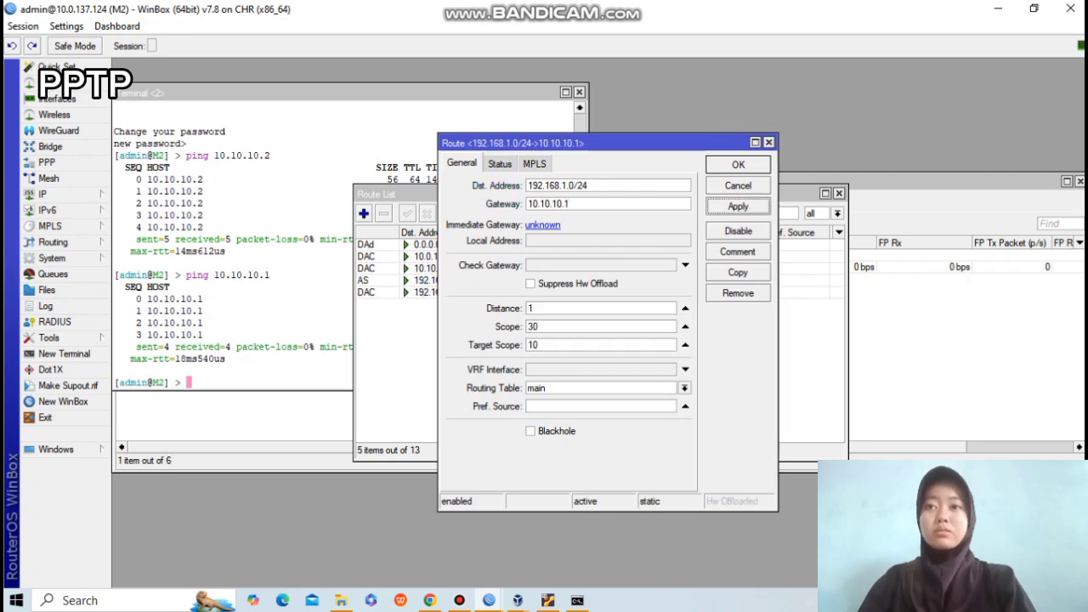
{"action": "left_click", "coordinate": [724, 165]}
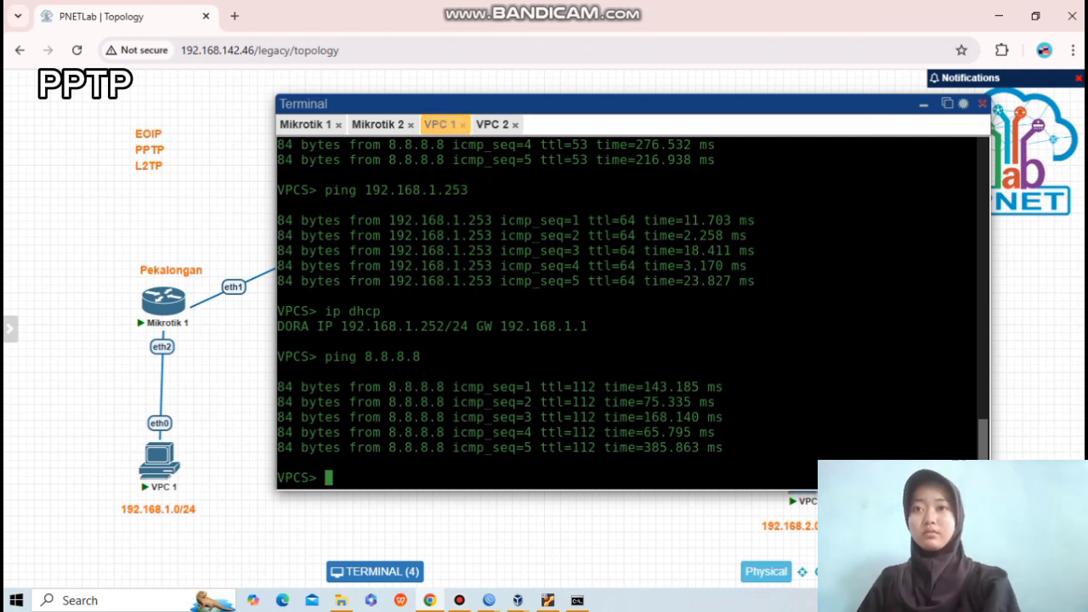
Close the old VPC consoles and run ip dhcp in a fresh VPC 1 console.
{"action": "left_click", "coordinate": [463, 125]}
{"action": "left_click", "coordinate": [464, 125]}
{"action": "left_click", "coordinate": [924, 104]}
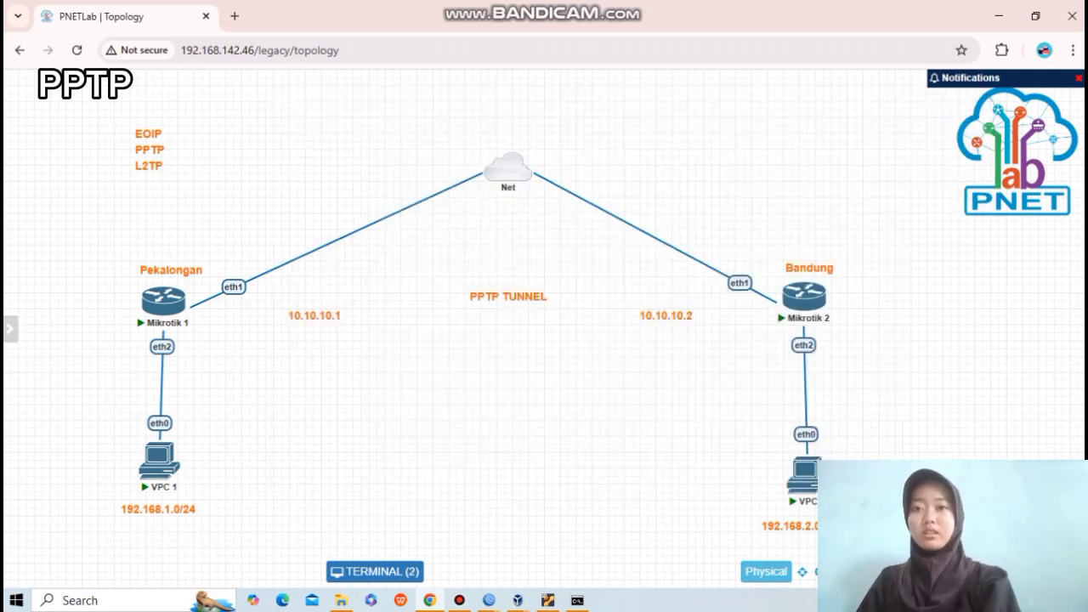
{"action": "left_click", "coordinate": [172, 455]}
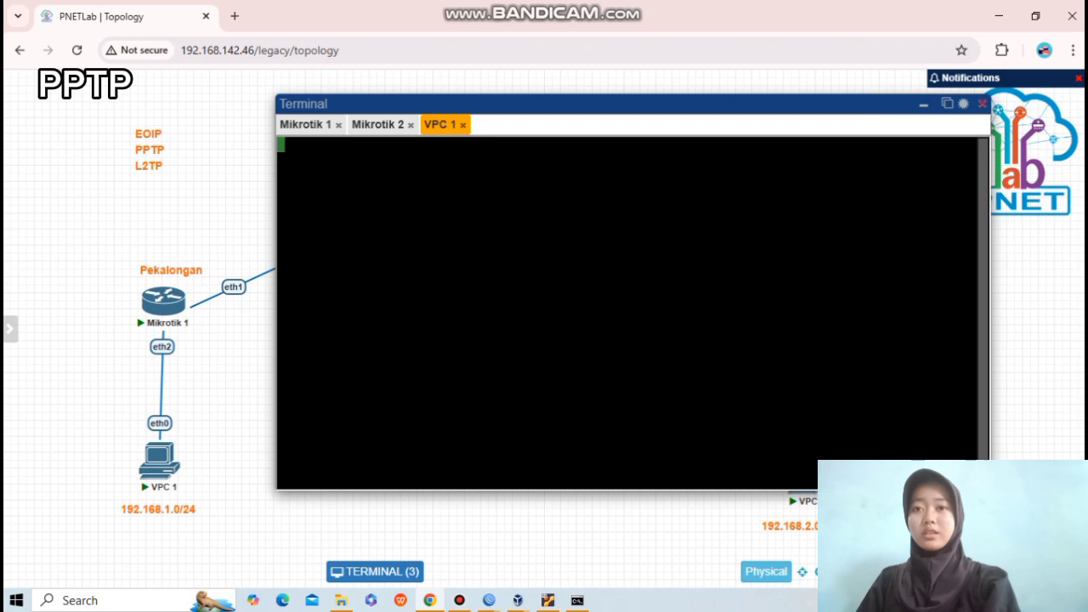
{"action": "type", "text": "ip dhcp"}
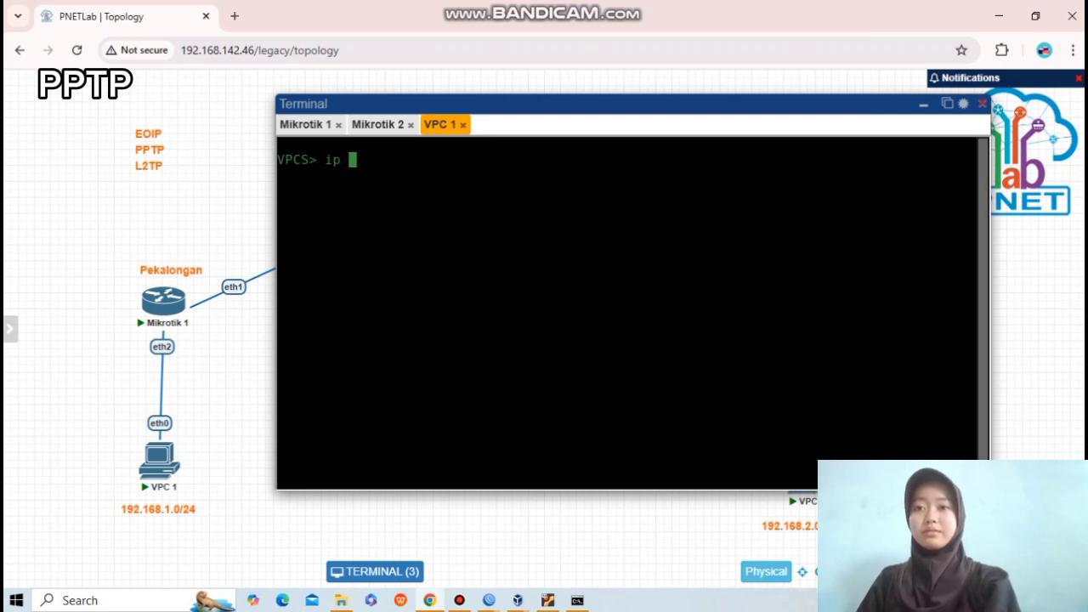
{"action": "key", "text": "Return"}
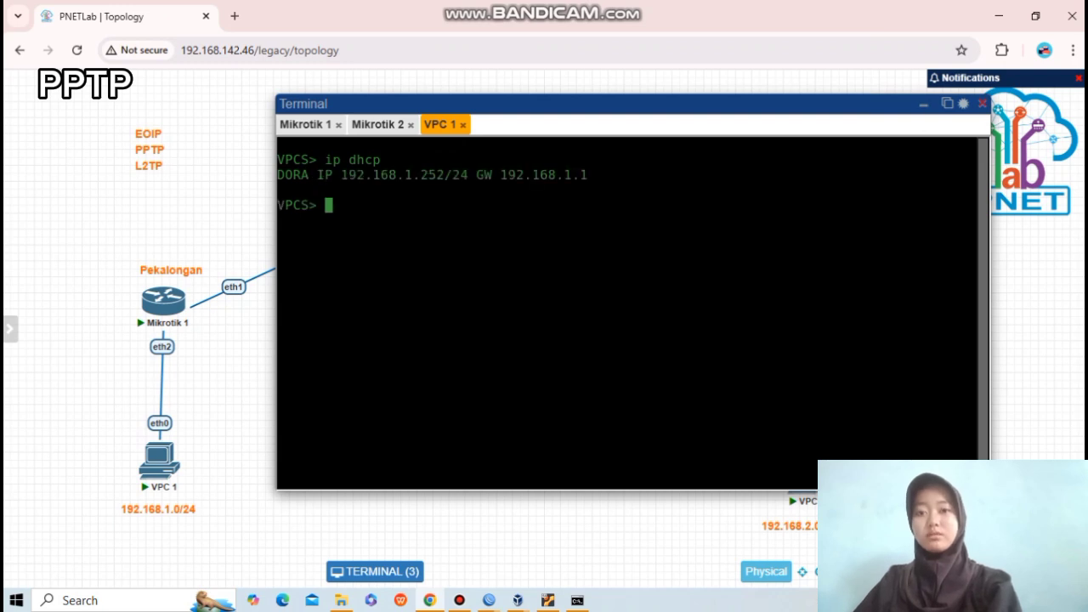
Run ip dhcp in a new VPC 2 console, then begin a ping to 192.168.2.x from VPC 1.
{"action": "left_click", "coordinate": [923, 104]}
{"action": "left_click", "coordinate": [804, 450]}
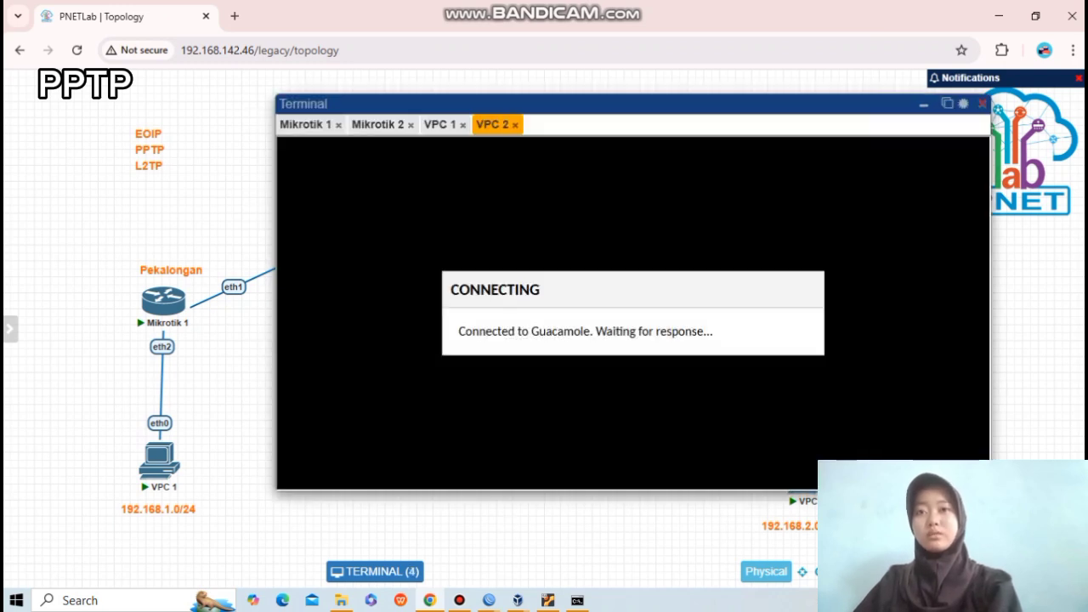
{"action": "type", "text": "ip dhcp"}
{"action": "key", "text": "Return"}
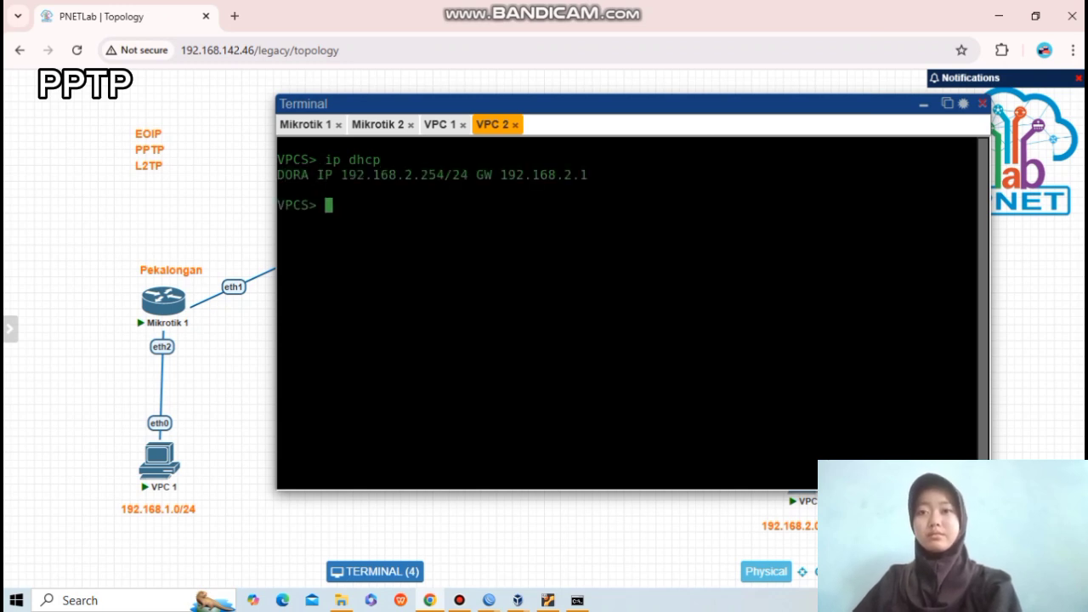
{"action": "left_click", "coordinate": [441, 125]}
{"action": "type", "text": "ping 192.168.2."}
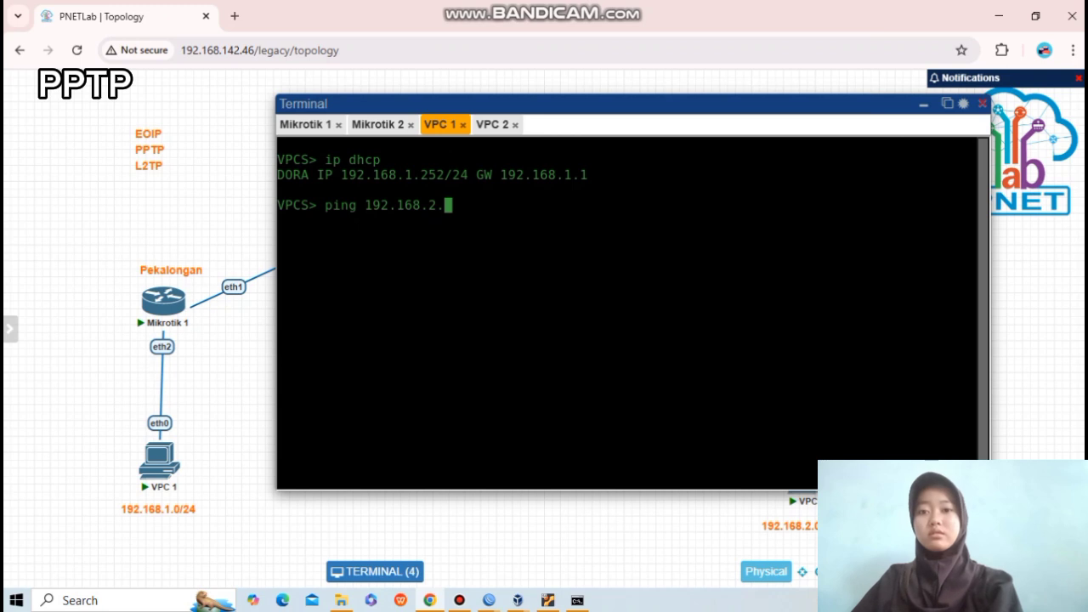
From VPC 1's console, ping VPC 2 at 192.168.2.254.
{"action": "left_click", "coordinate": [493, 125]}
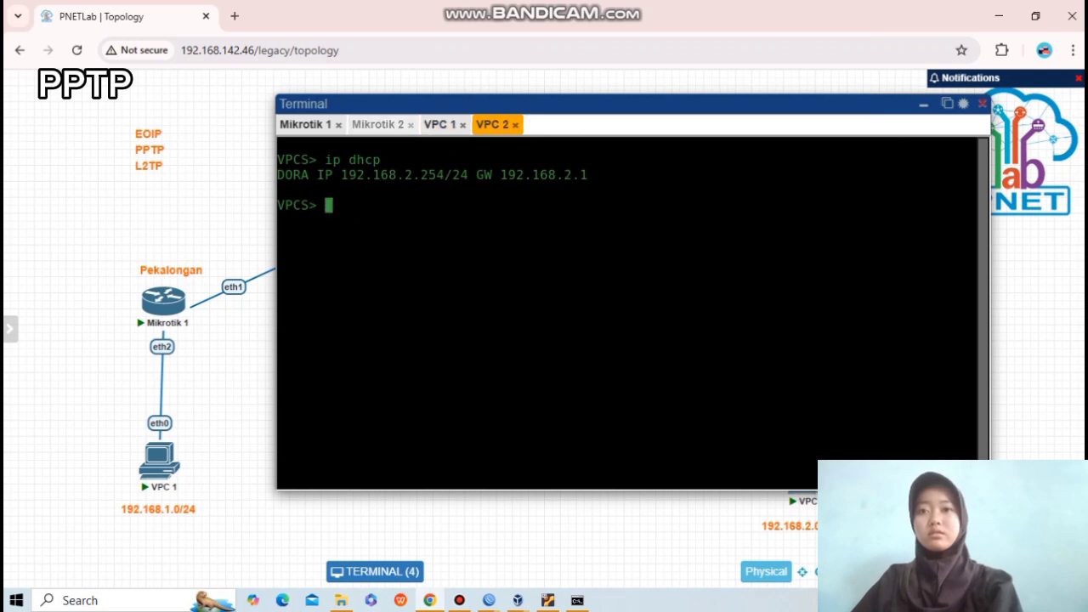
{"action": "left_click", "coordinate": [378, 125]}
{"action": "left_click", "coordinate": [440, 125]}
{"action": "type", "text": "25"}
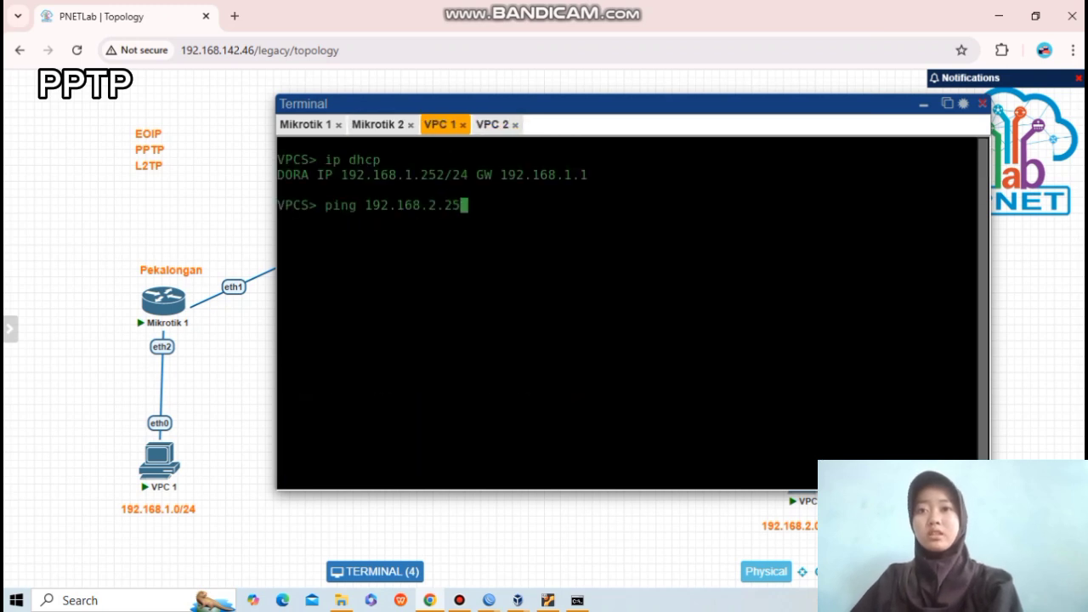
{"action": "type", "text": "4"}
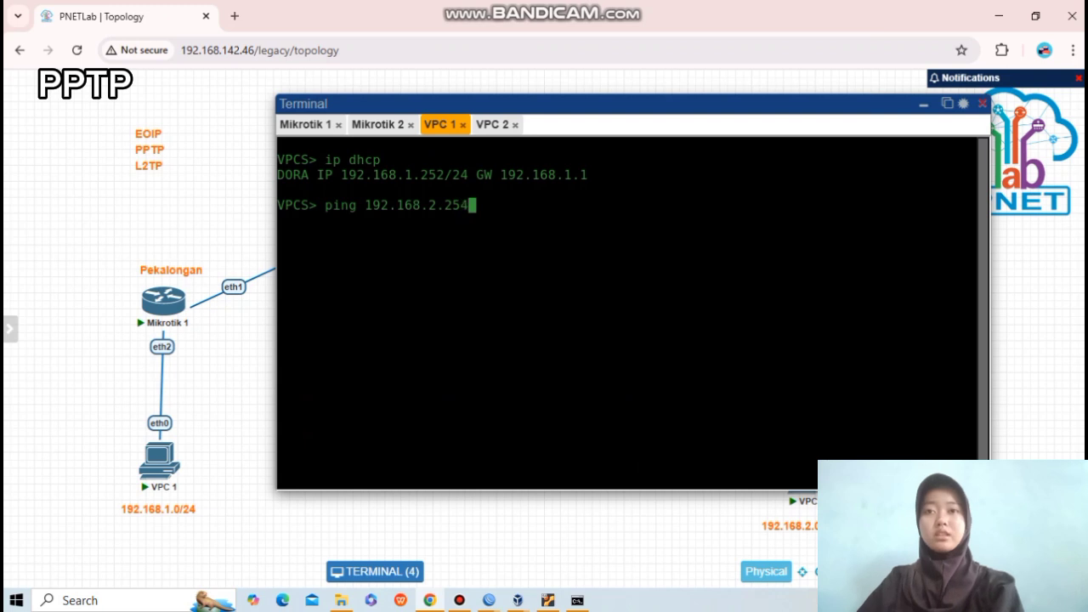
{"action": "key", "text": "Return"}
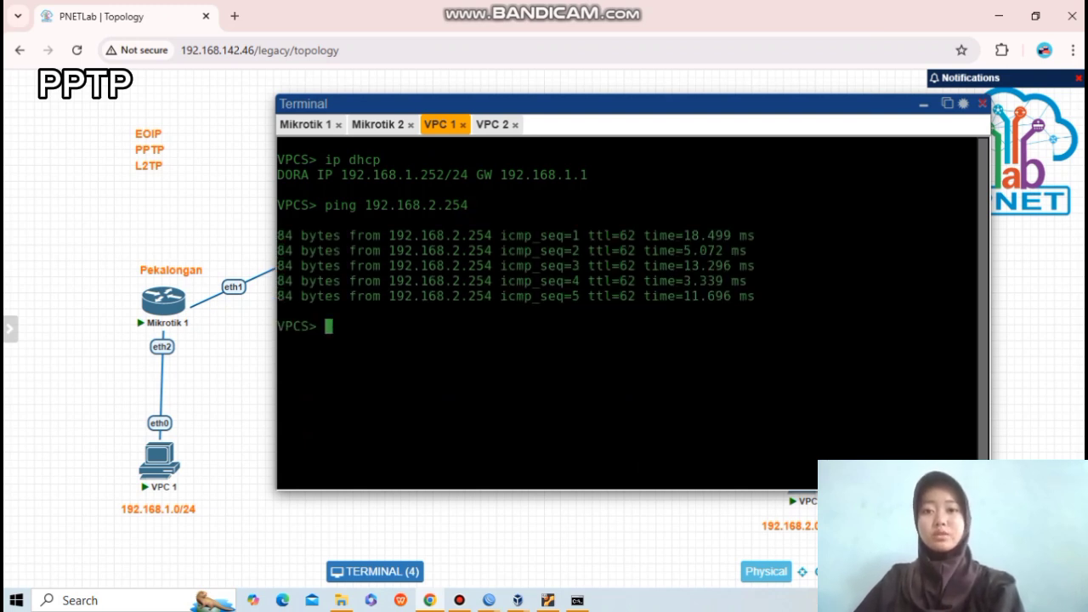
From VPC 2's console, ping VPC 1 at 192.168.1.252.
{"action": "left_click", "coordinate": [492, 124]}
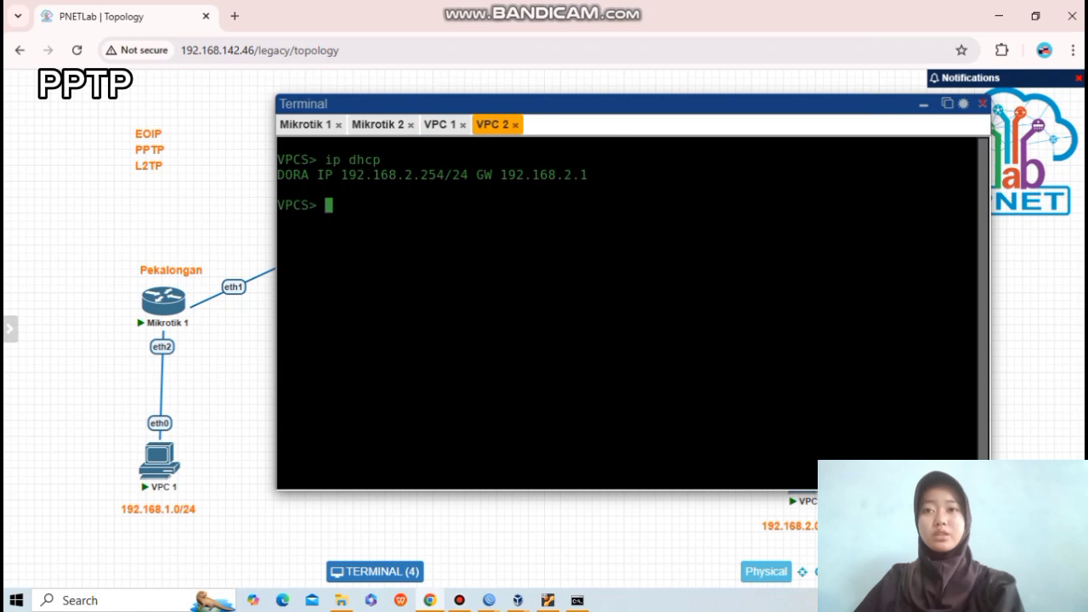
{"action": "type", "text": "ping 1"}
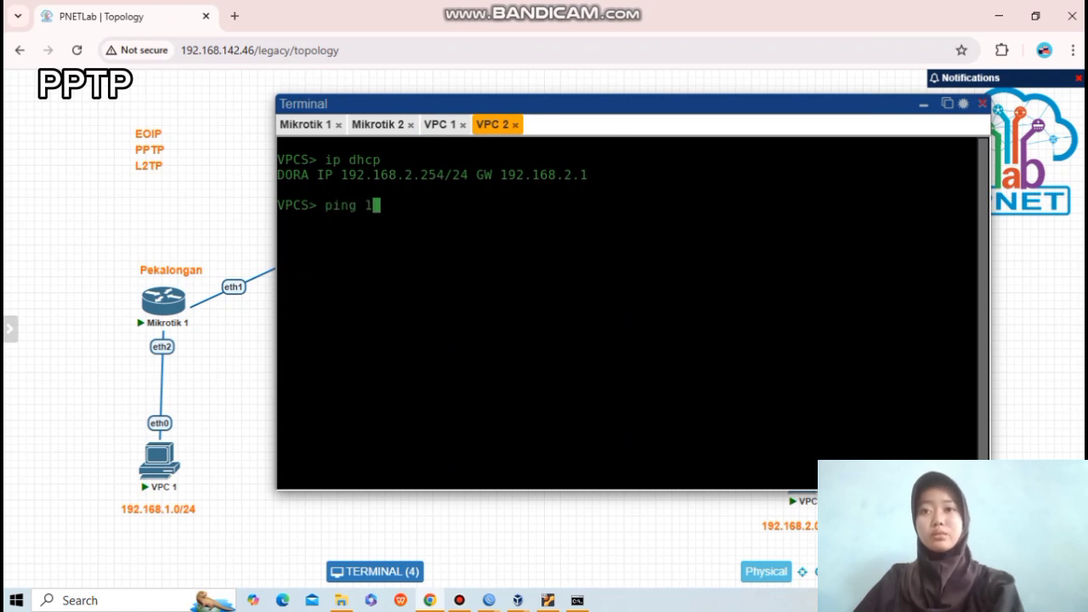
{"action": "type", "text": "92.168,"}
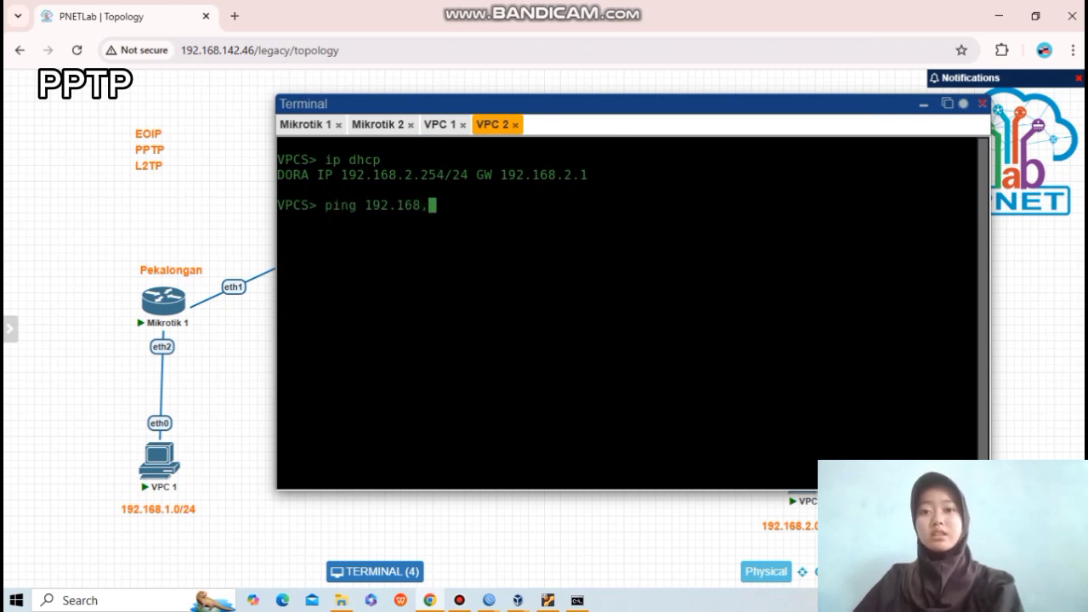
{"action": "key", "text": "BackSpace"}
{"action": "type", "text": "."}
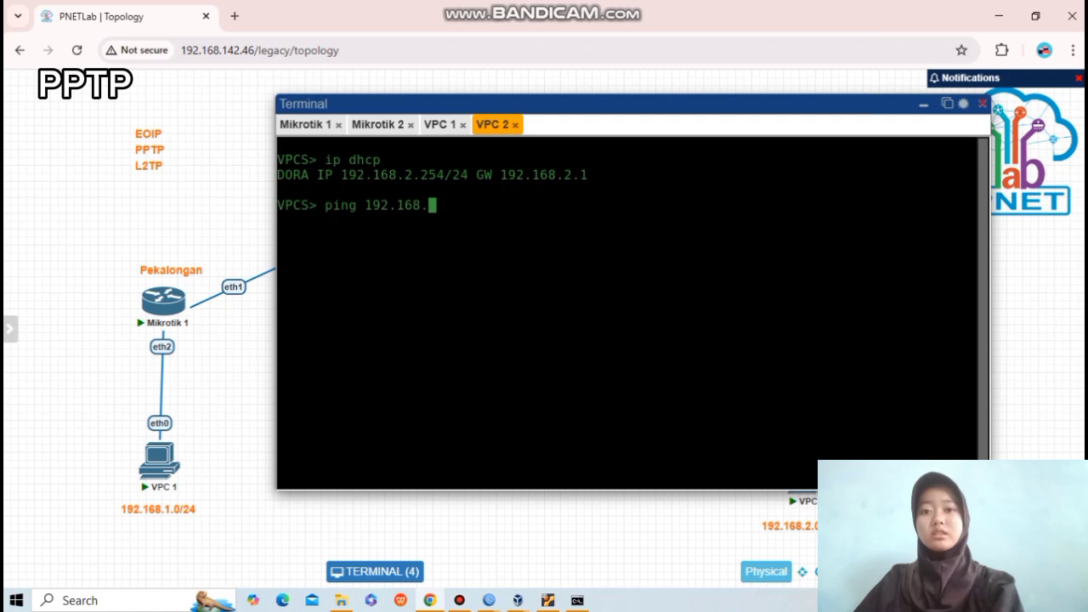
{"action": "type", "text": "1."}
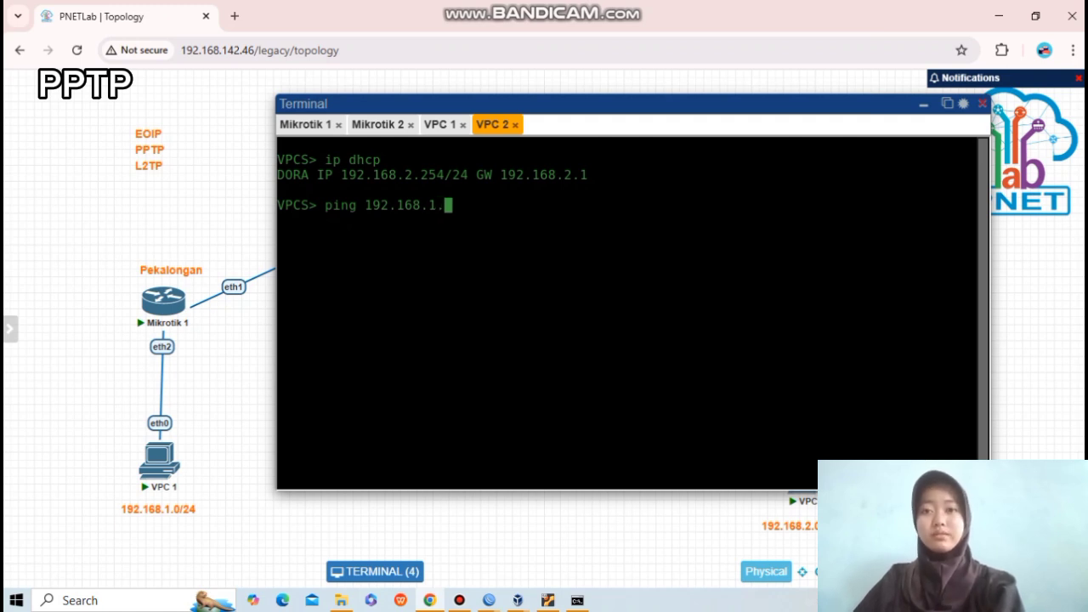
{"action": "left_click", "coordinate": [441, 125]}
{"action": "left_click", "coordinate": [493, 124]}
{"action": "type", "text": "252"}
{"action": "key", "text": "Return"}
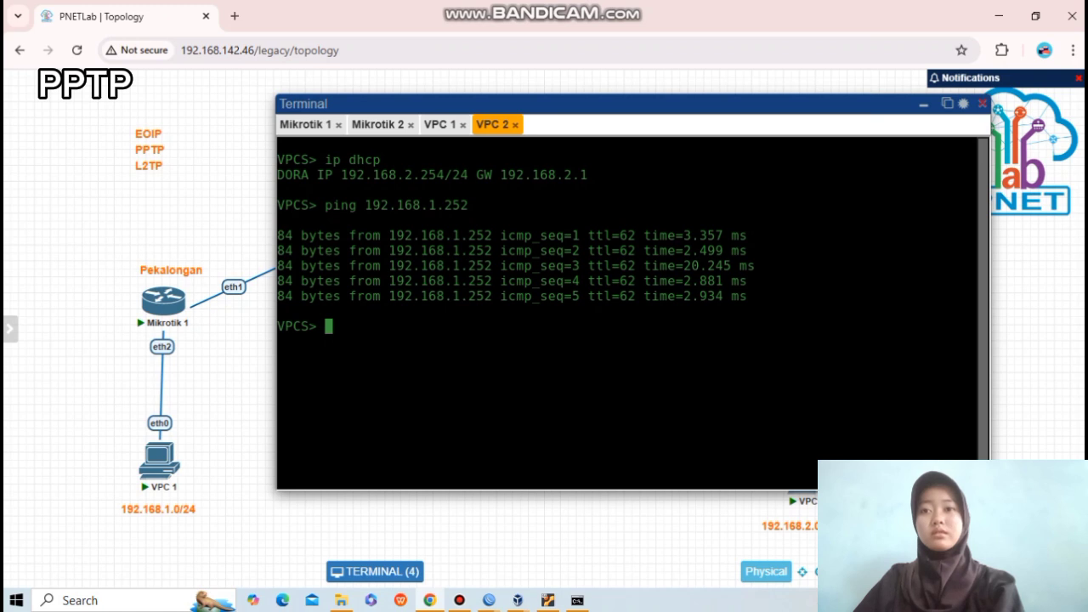
{"action": "left_click", "coordinate": [440, 124]}
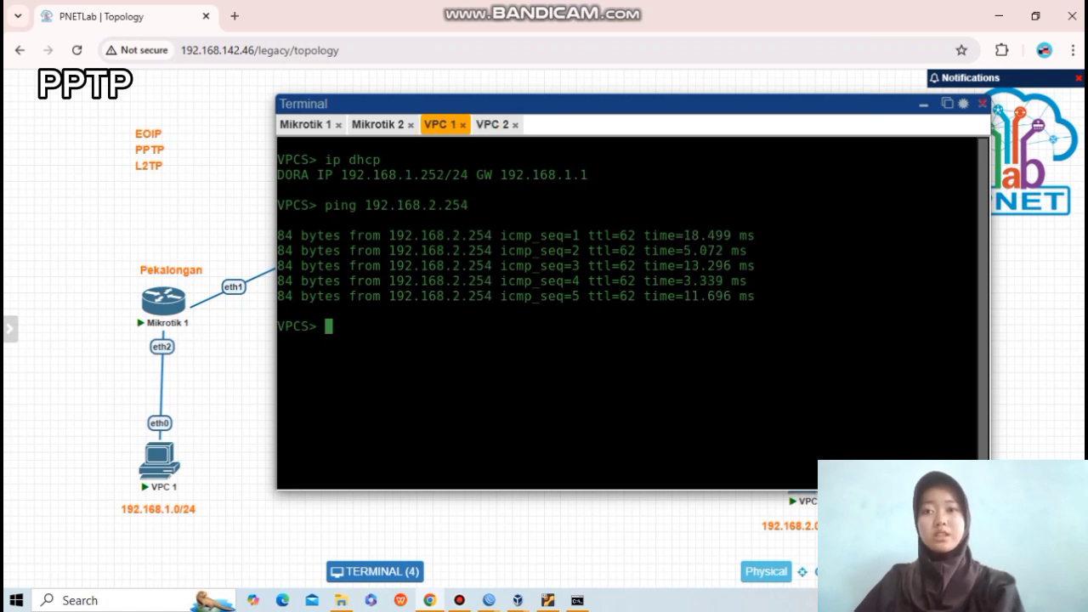
Change the label under VPC 1 from 192.168.1.0/24 to 192.168.2.254/24.
{"action": "double_click", "coordinate": [159, 510]}
{"action": "left_click", "coordinate": [160, 515]}
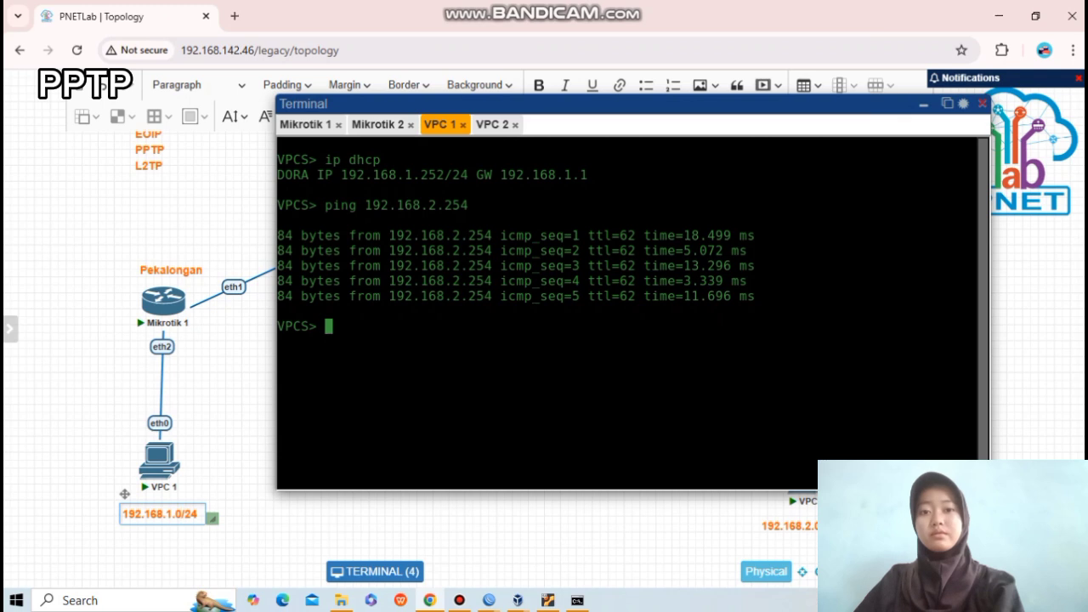
{"action": "key", "text": "BackSpace"}
{"action": "key", "text": "BackSpace"}
{"action": "key", "text": "BackSpace"}
{"action": "type", "text": "2."}
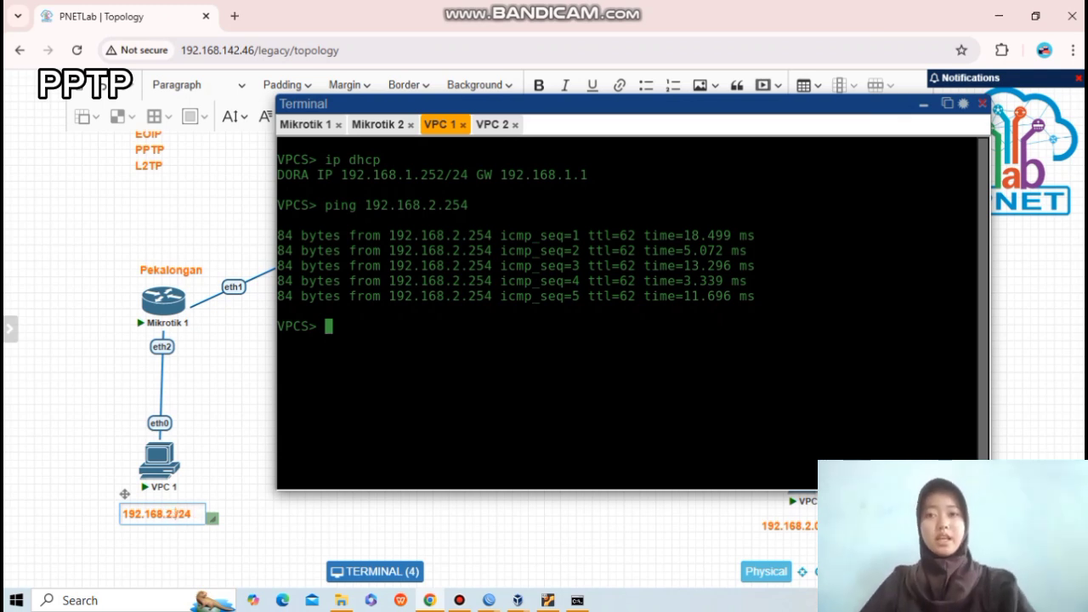
{"action": "type", "text": "254"}
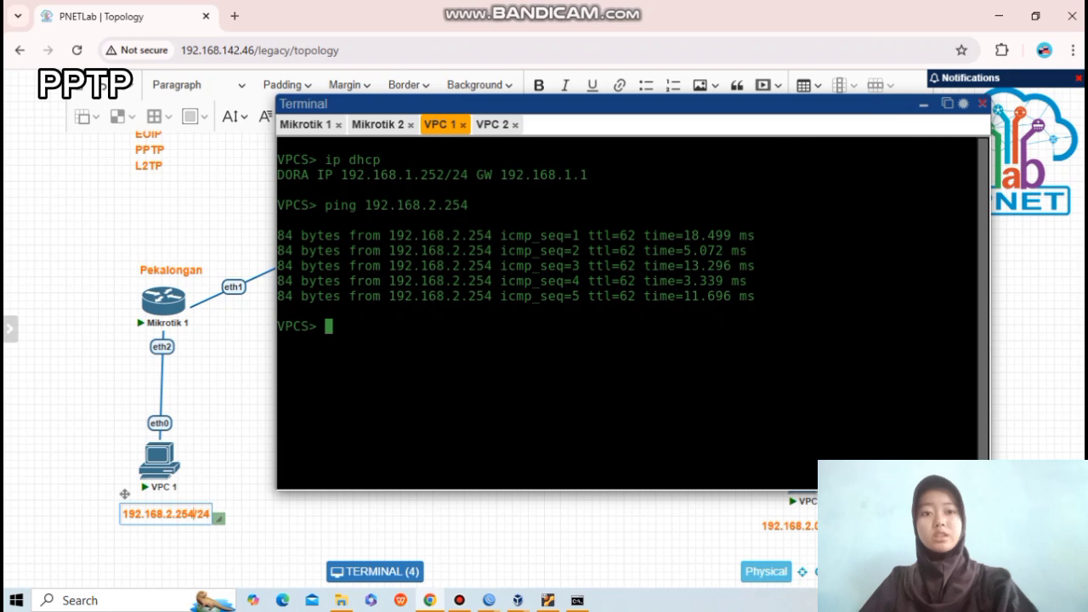
{"action": "key", "text": "Escape"}
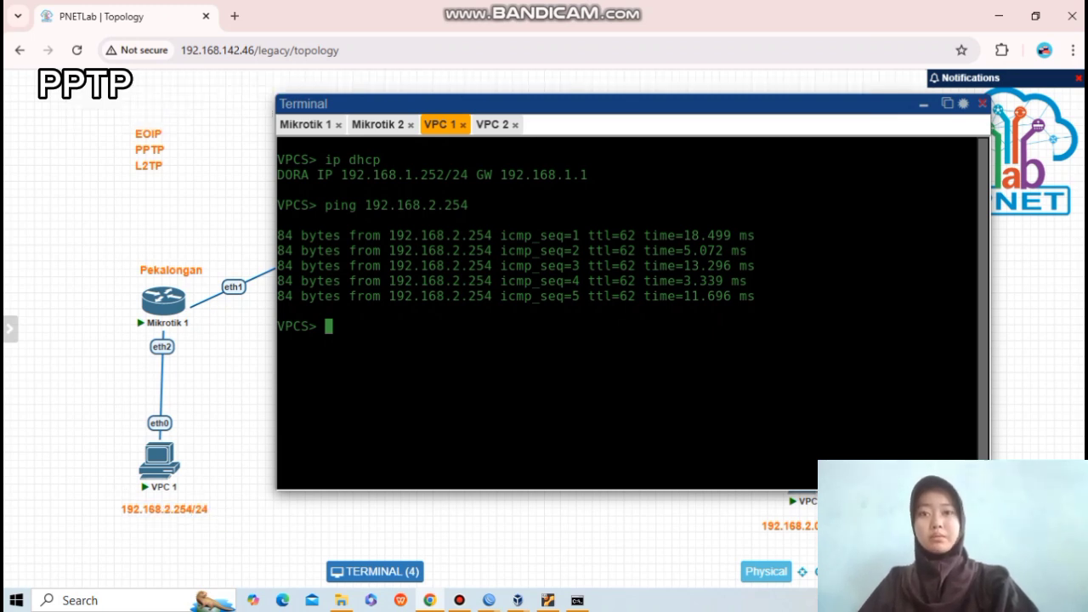
Edit VPC 2's address label and bring up VPC 2's ping results.
{"action": "double_click", "coordinate": [789, 527]}
{"action": "key", "text": "BackSpace"}
{"action": "key", "text": "BackSpace"}
{"action": "type", "text": "4"}
{"action": "key", "text": "Escape"}
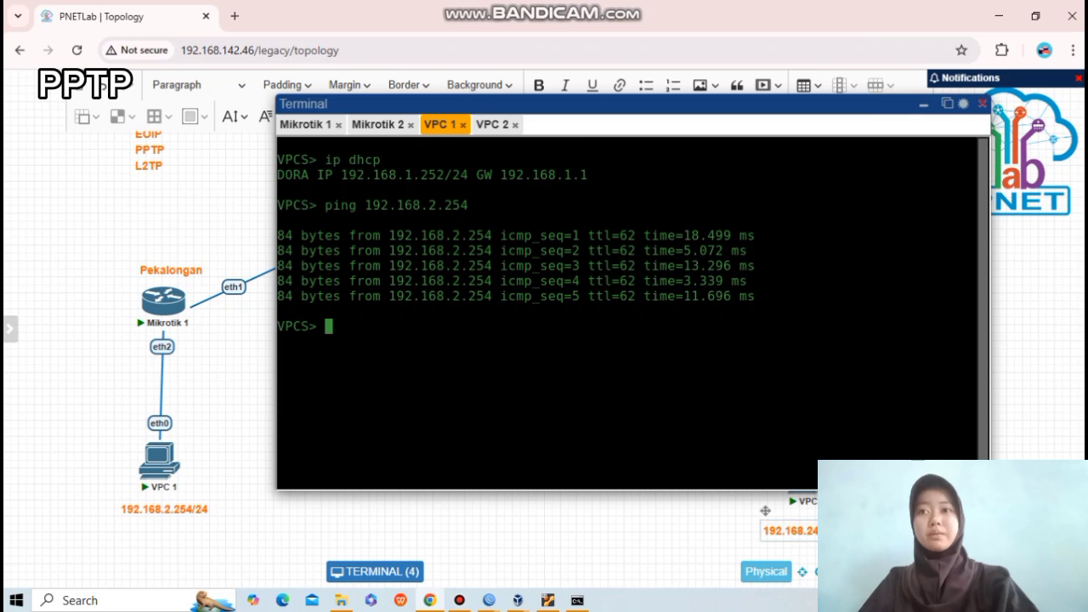
{"action": "left_click", "coordinate": [493, 125]}
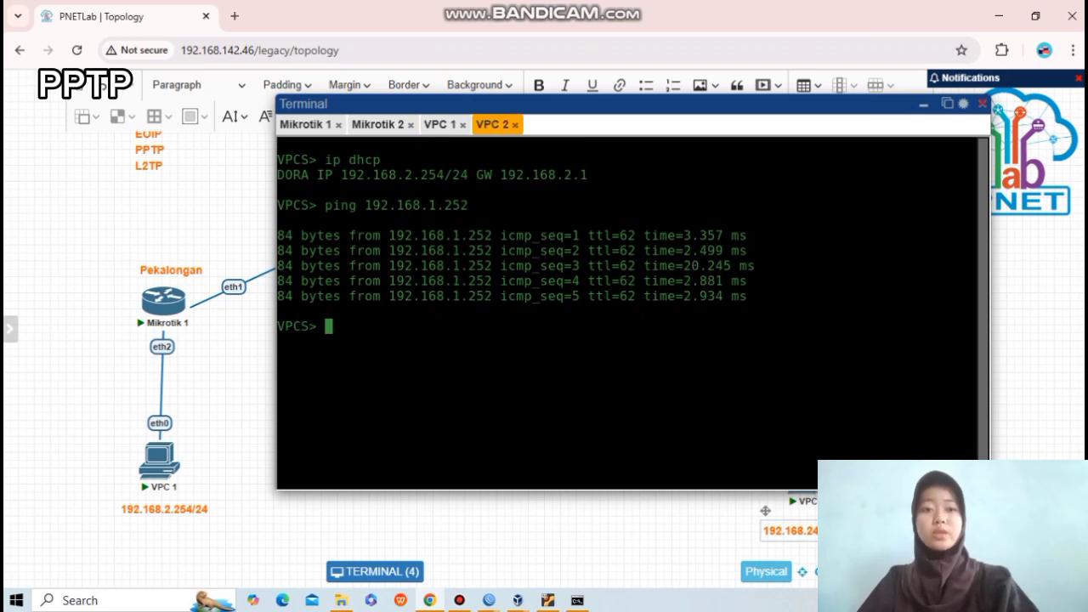
Switch to router M1's WinBox session showing its route list with the PPTP routes.
{"action": "type", "text": "2"}
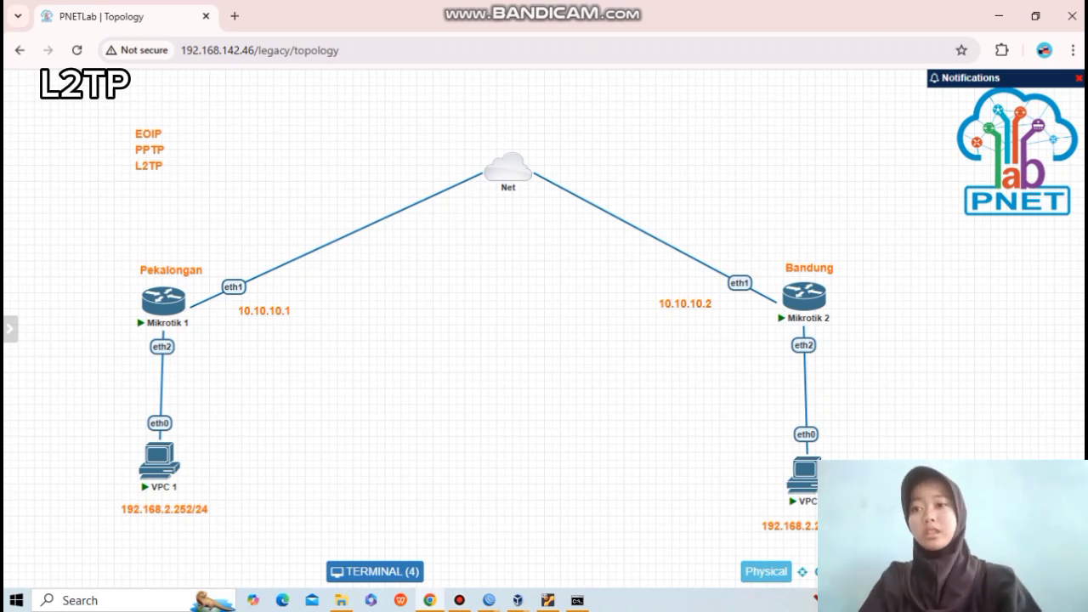
{"action": "mouse_move", "coordinate": [489, 600]}
{"action": "left_click", "coordinate": [402, 533]}
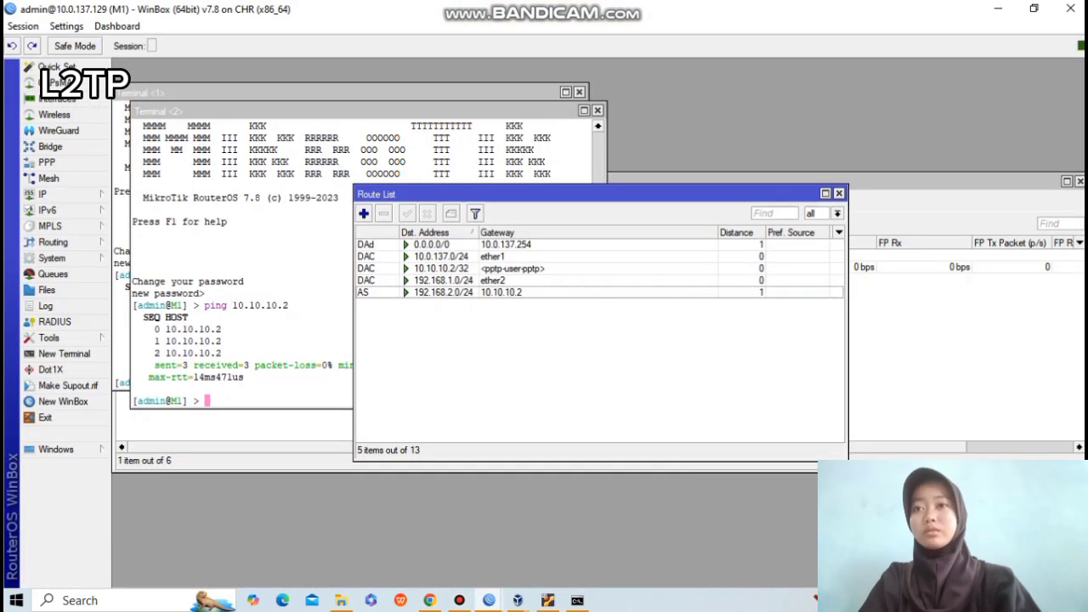
Close M1's Route List, both Terminal windows and the Address List.
{"action": "left_click", "coordinate": [839, 193]}
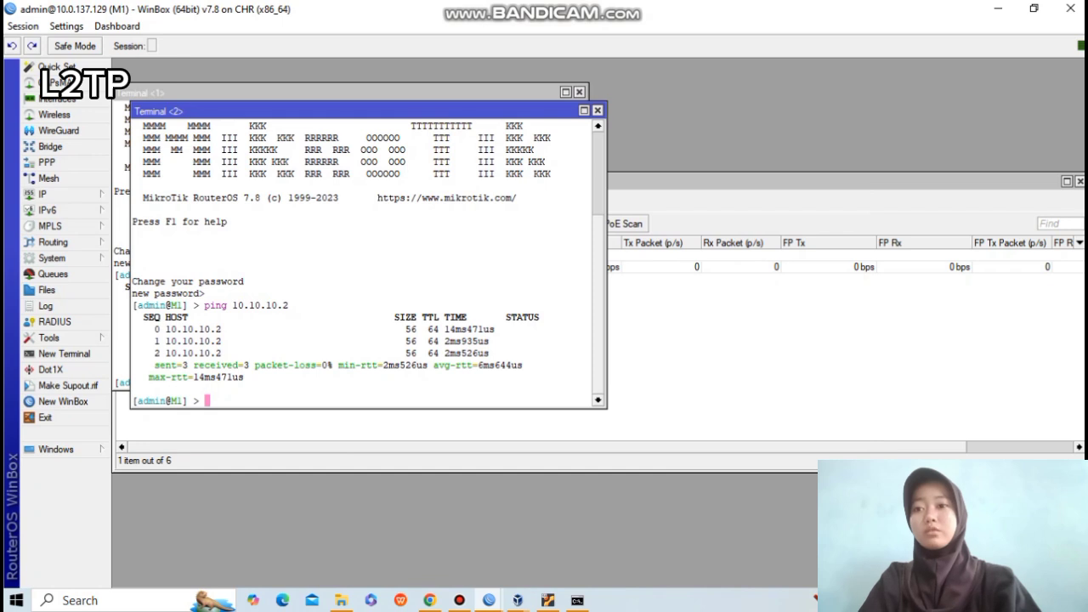
{"action": "left_click", "coordinate": [598, 110]}
{"action": "left_click", "coordinate": [580, 91]}
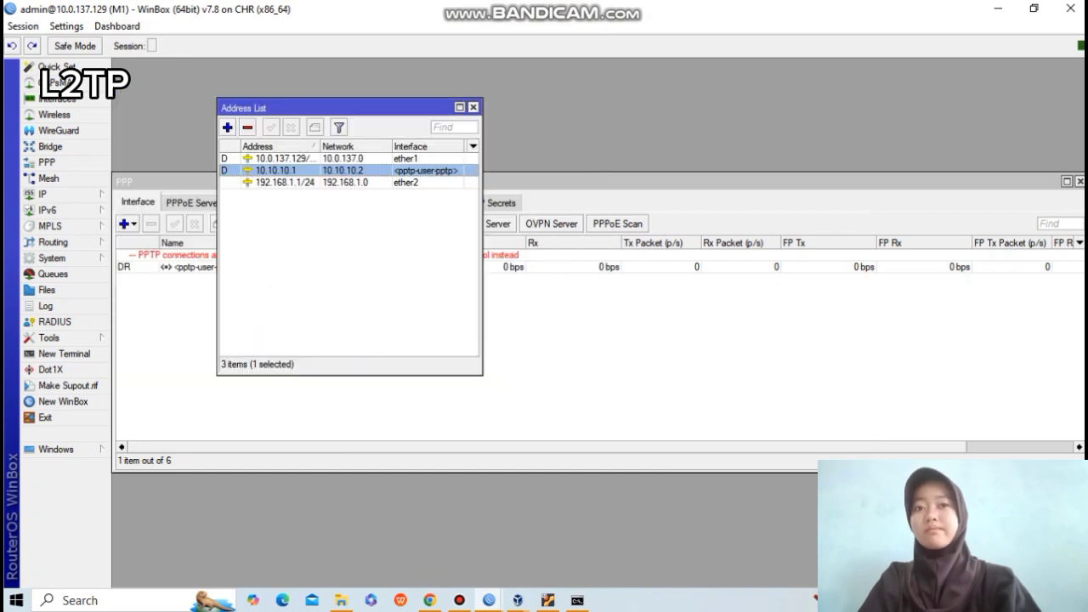
{"action": "left_click", "coordinate": [474, 107]}
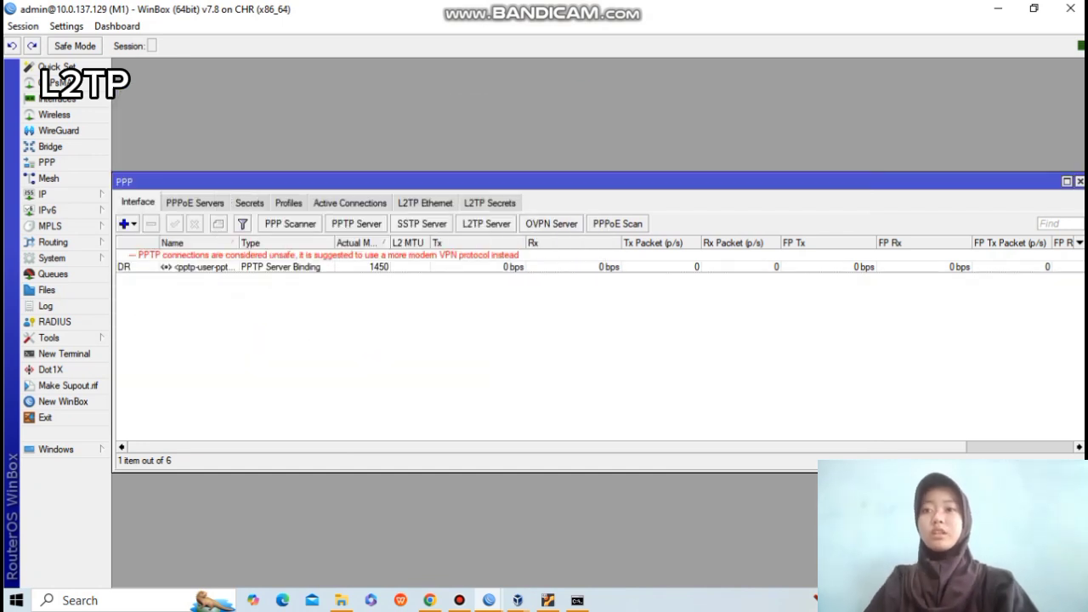
Disable M1's PPTP server and apply the change.
{"action": "left_click", "coordinate": [281, 267]}
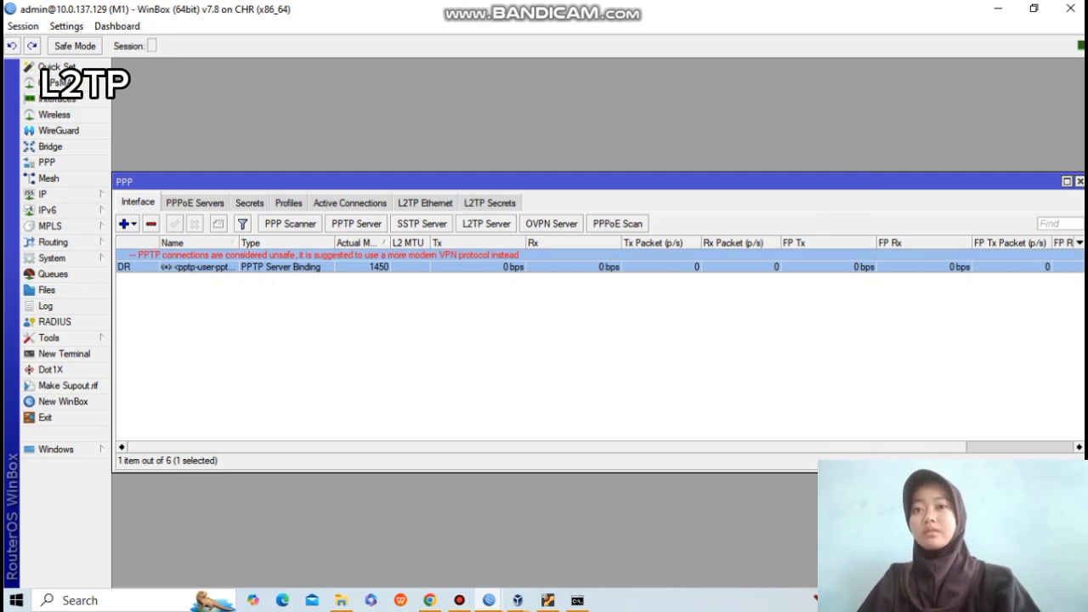
{"action": "left_click", "coordinate": [356, 223]}
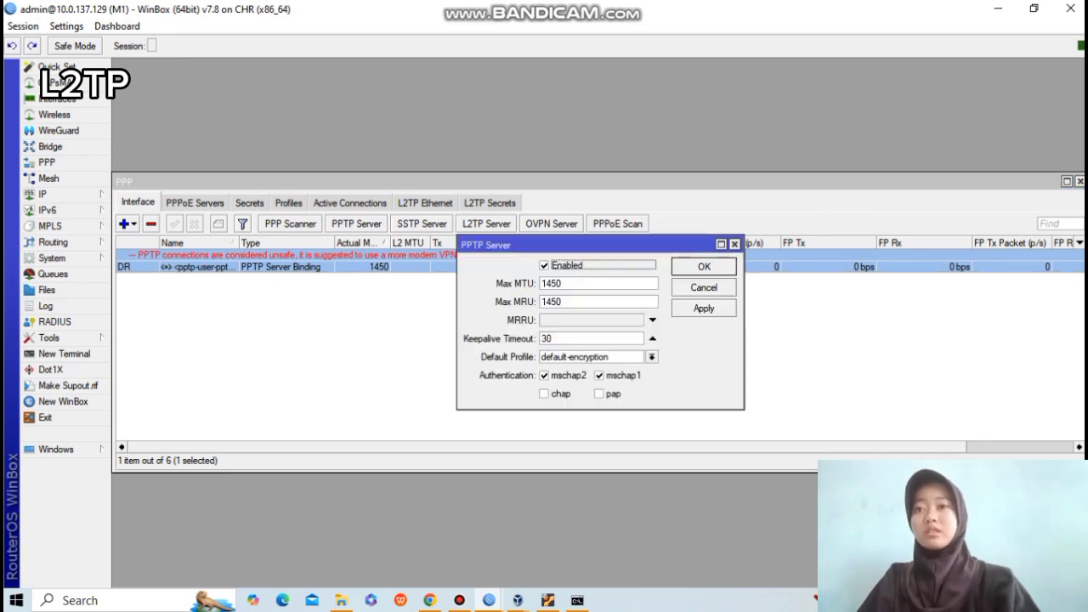
{"action": "left_click", "coordinate": [545, 265]}
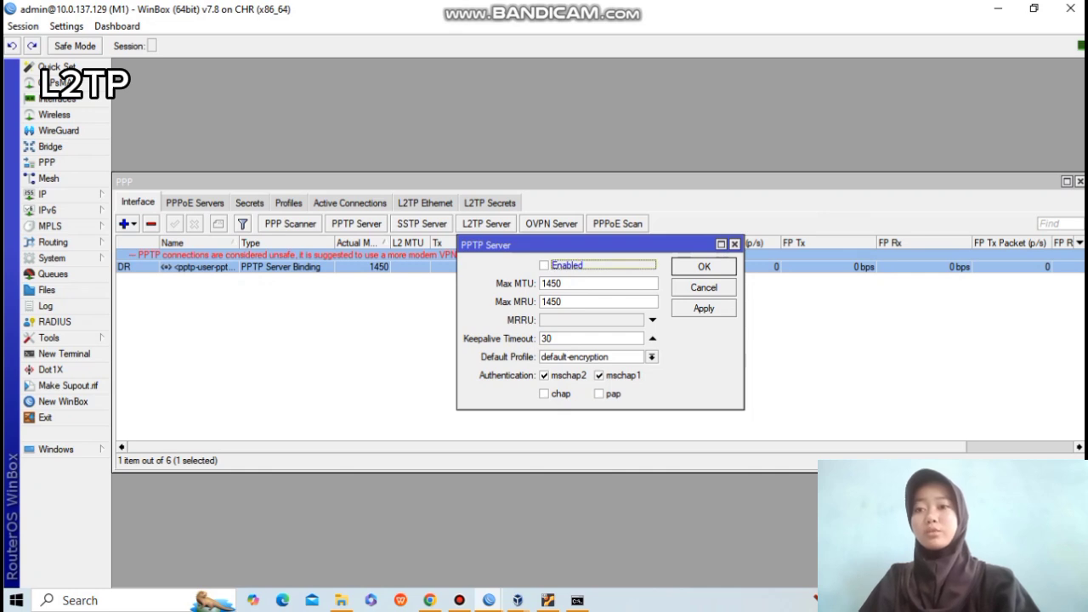
{"action": "left_click", "coordinate": [704, 308]}
{"action": "left_click", "coordinate": [704, 267]}
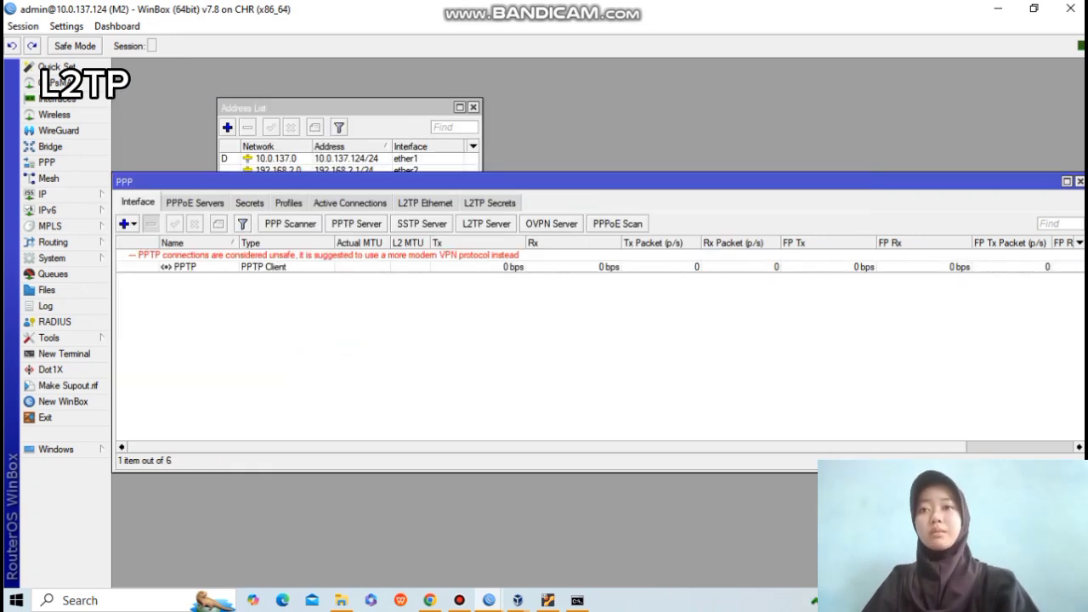
Disable the PPTP client interface on router M2.
{"action": "left_click", "coordinate": [249, 203]}
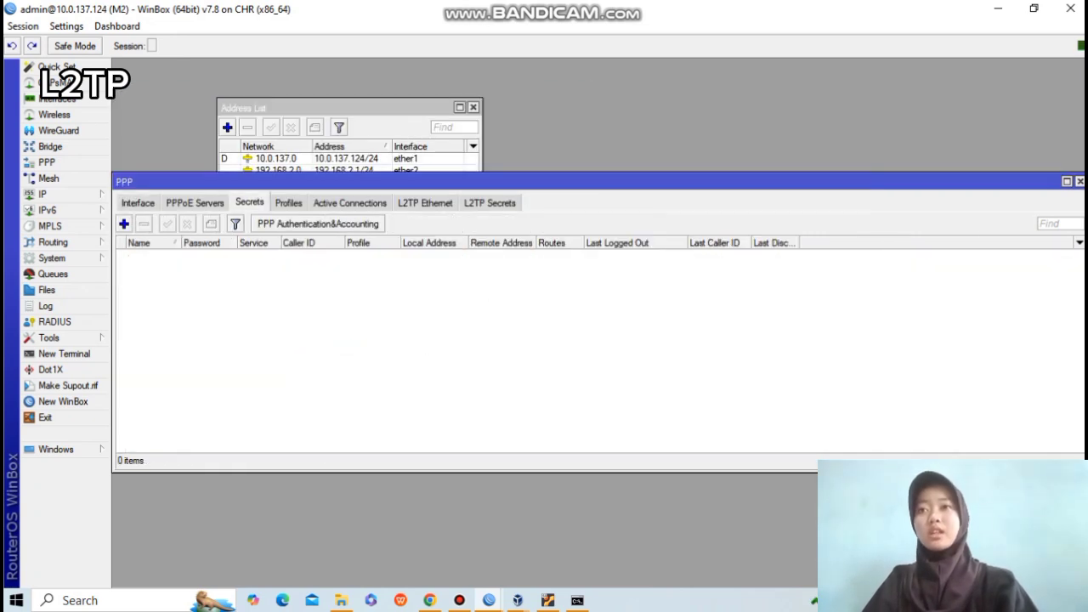
{"action": "left_click", "coordinate": [138, 203]}
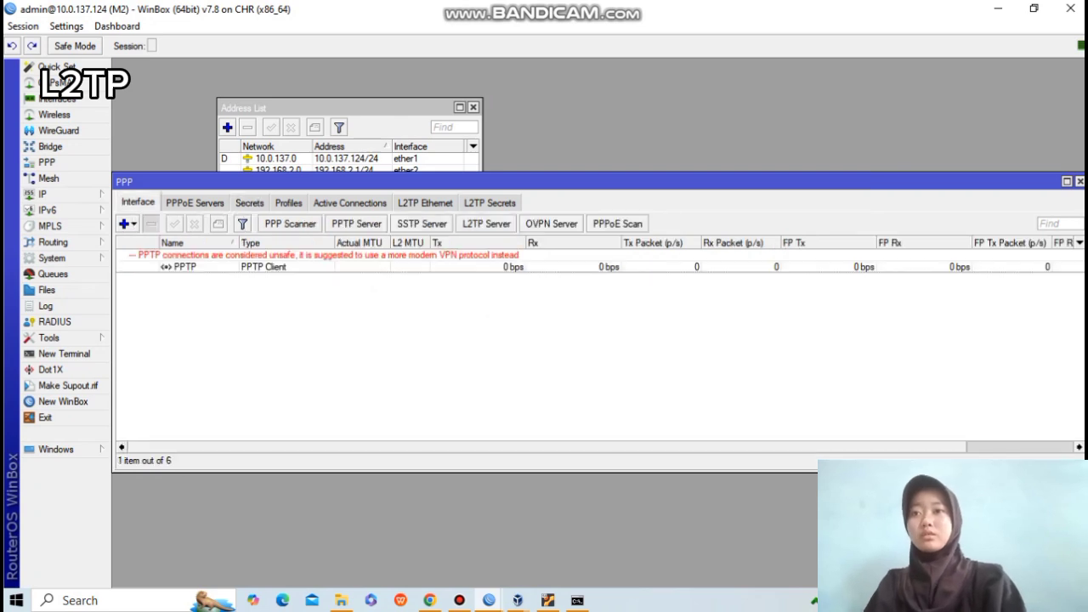
{"action": "left_click", "coordinate": [185, 267]}
{"action": "left_click", "coordinate": [194, 224]}
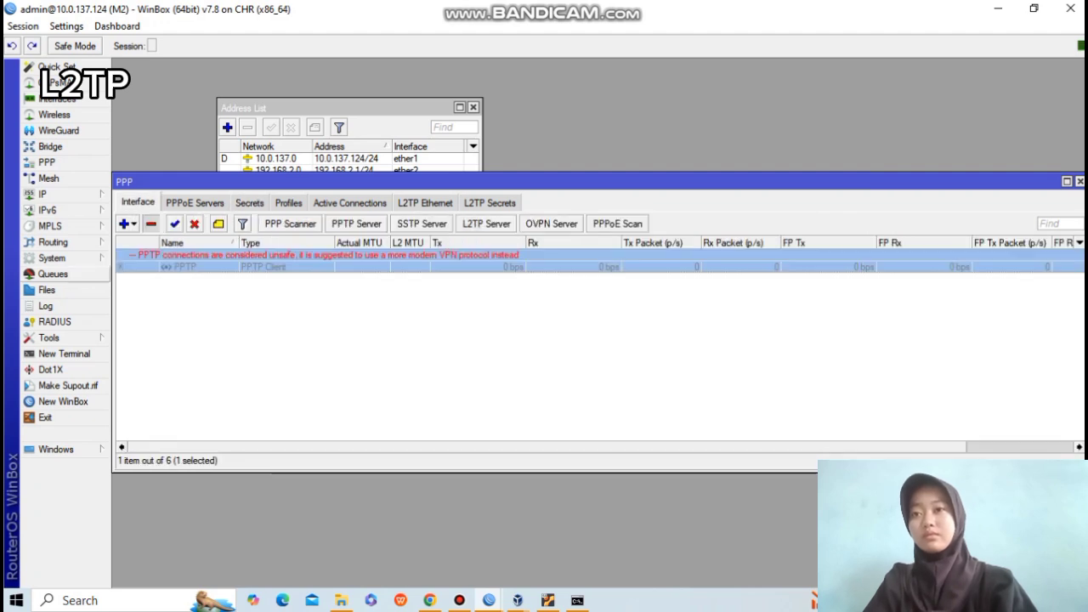
Delete M2's 192.168.1.0/24 route via 10.10.10.1 and close M2's open windows.
{"action": "left_click", "coordinate": [47, 193]}
{"action": "left_click", "coordinate": [133, 403]}
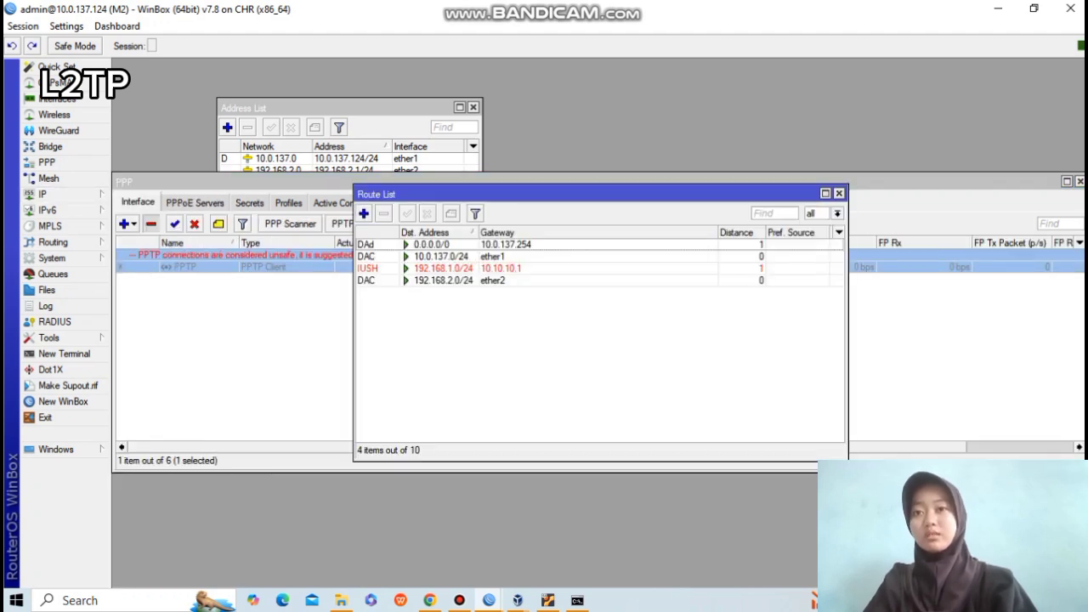
{"action": "left_click", "coordinate": [502, 269]}
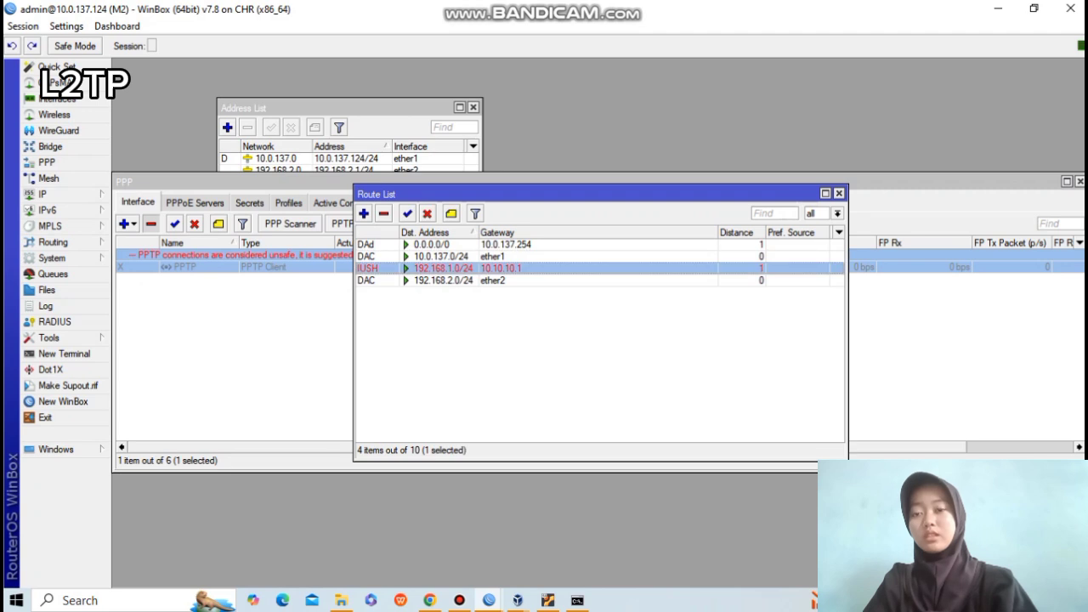
{"action": "key", "text": "Delete"}
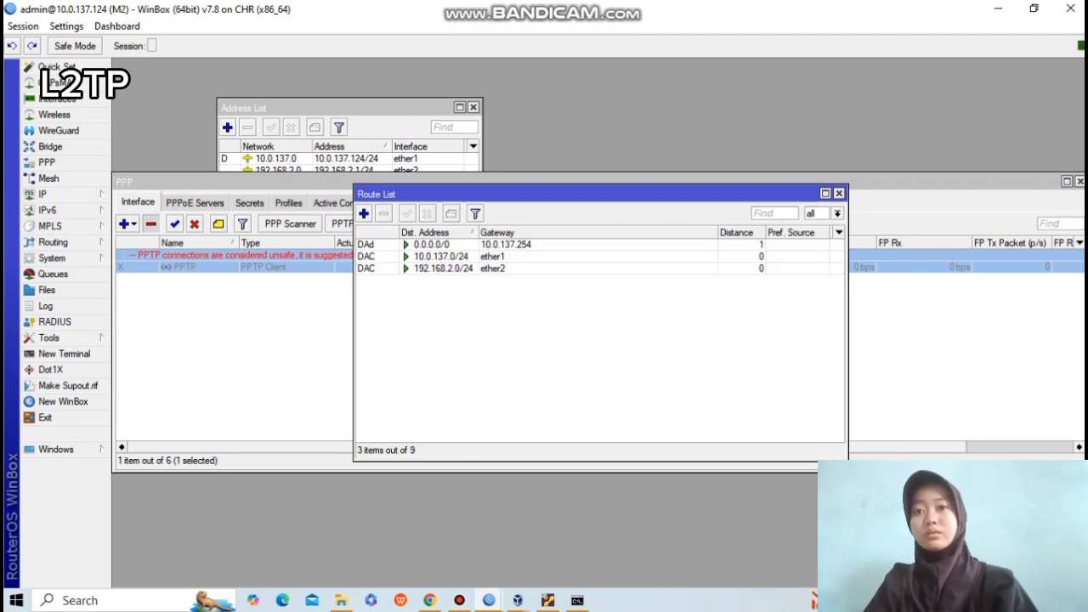
{"action": "left_click", "coordinate": [838, 193]}
{"action": "left_click", "coordinate": [1080, 181]}
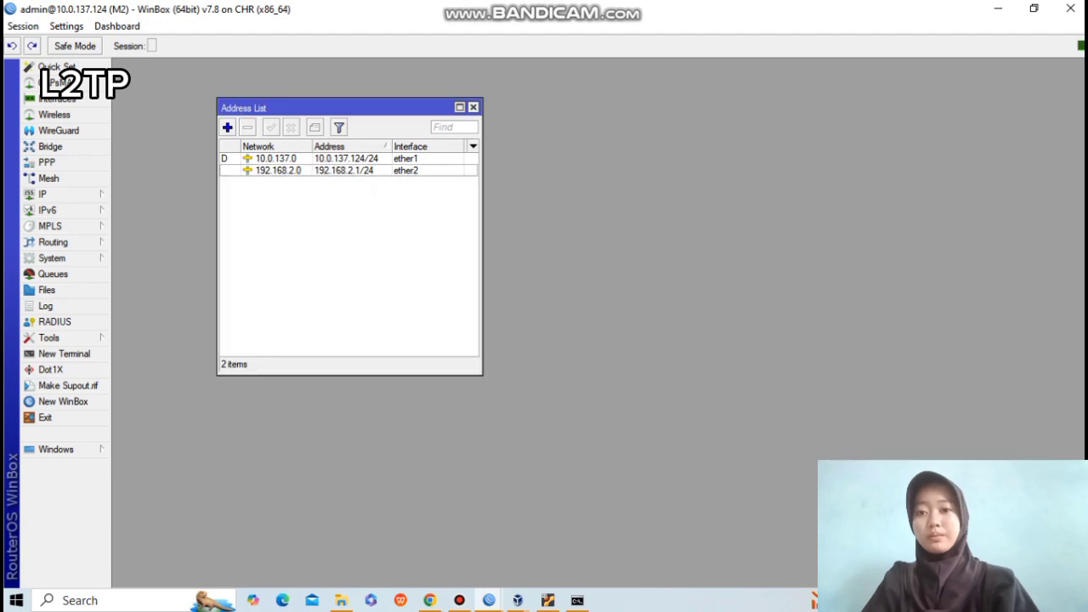
{"action": "left_click", "coordinate": [474, 107]}
On router M1, disable the 192.168.2.0/24 route via 10.10.10.2.
{"action": "left_click", "coordinate": [489, 600]}
{"action": "left_click", "coordinate": [407, 538]}
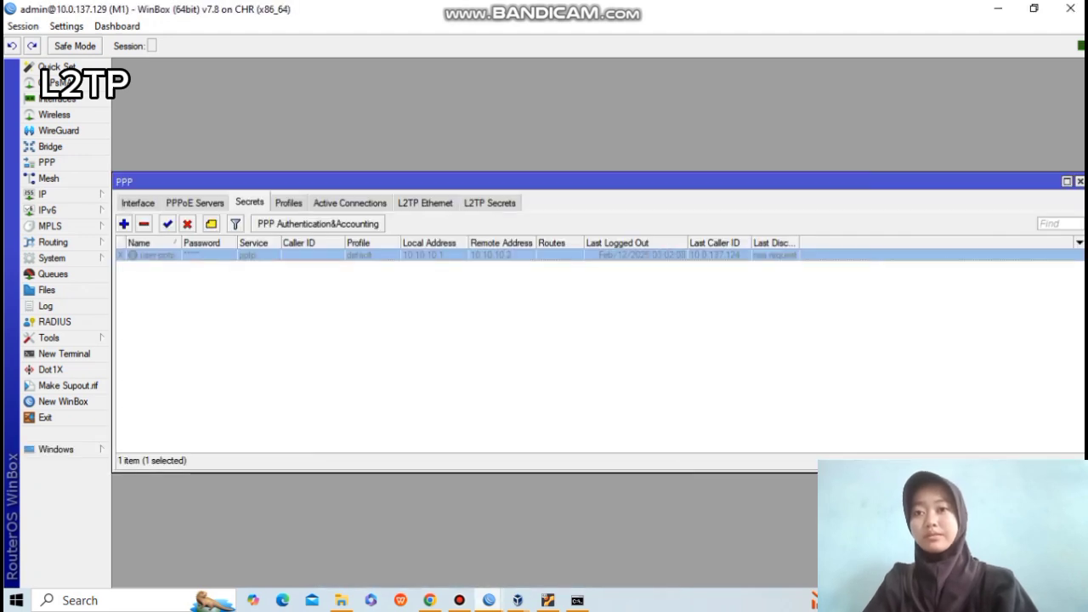
{"action": "left_click", "coordinate": [42, 194]}
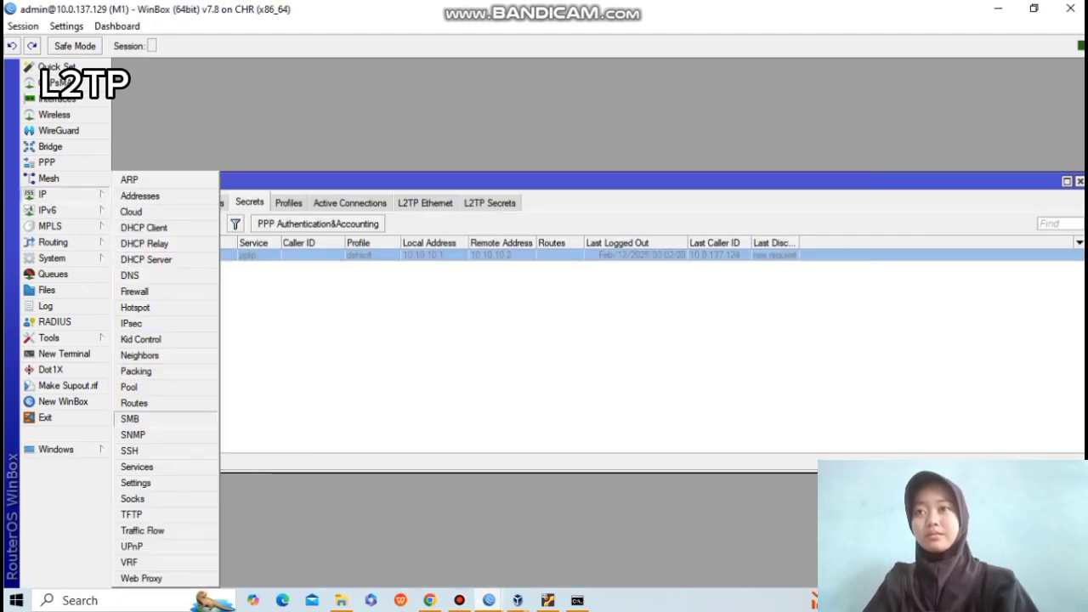
{"action": "left_click", "coordinate": [145, 404]}
{"action": "left_click", "coordinate": [444, 281]}
{"action": "left_click", "coordinate": [427, 214]}
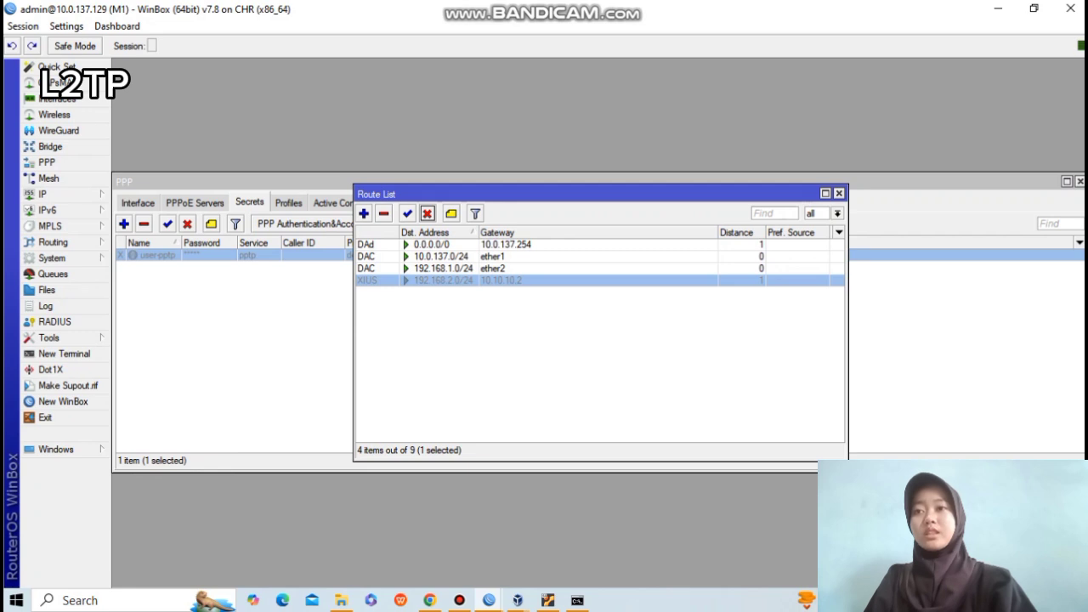
Bring up the PPP interfaces list in the other router's WinBox session.
{"action": "mouse_move", "coordinate": [489, 600]}
{"action": "left_click", "coordinate": [574, 540]}
{"action": "left_click", "coordinate": [43, 195]}
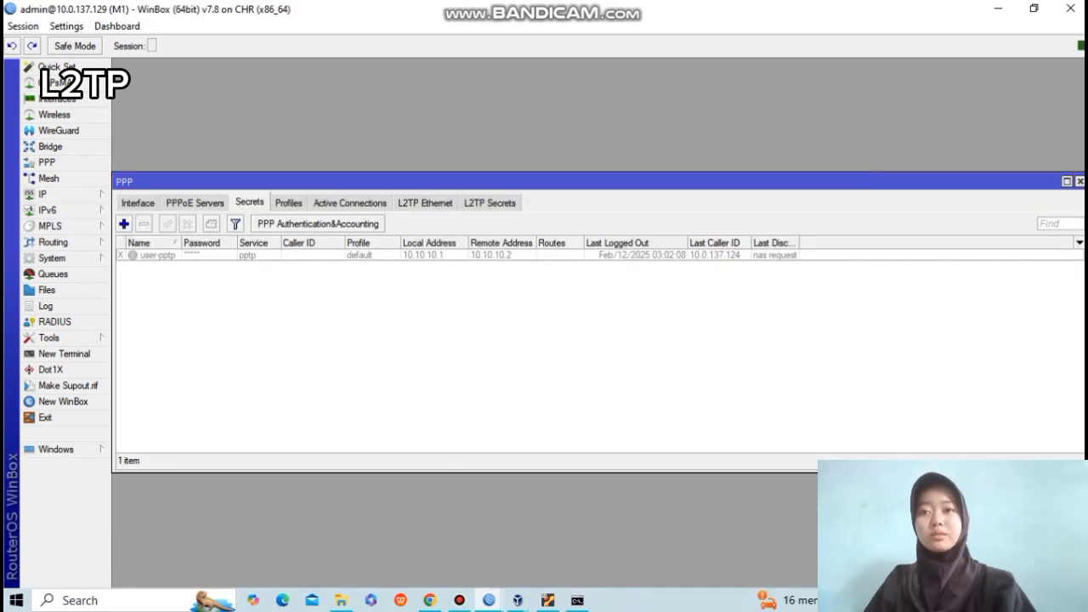
{"action": "left_click", "coordinate": [137, 203]}
Enable M1's L2TP server with Use IPsec set to yes and an IPsec secret.
{"action": "left_click", "coordinate": [487, 223]}
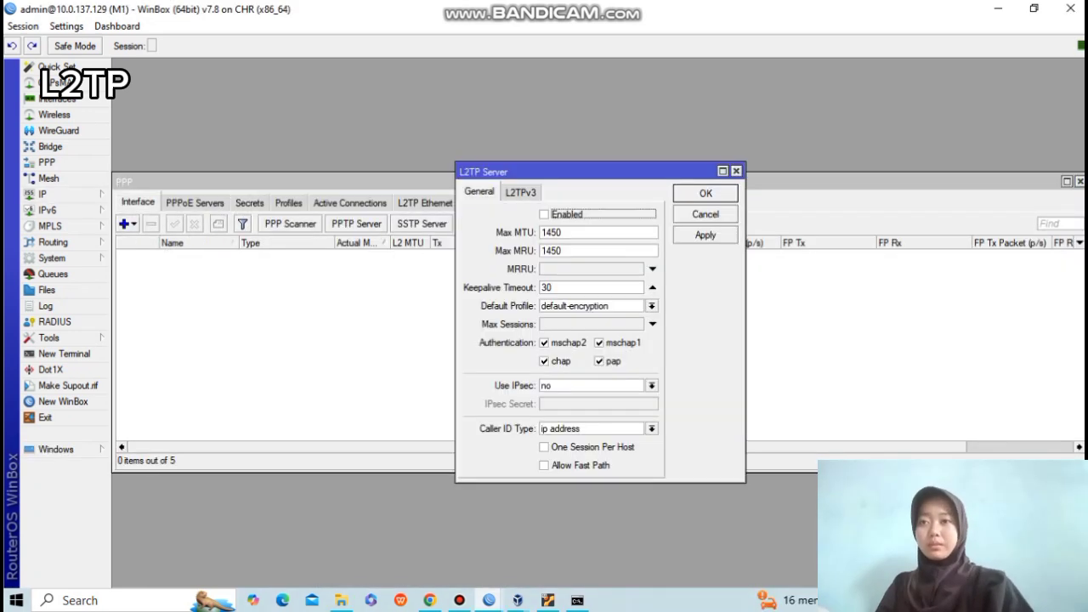
{"action": "left_click", "coordinate": [545, 215]}
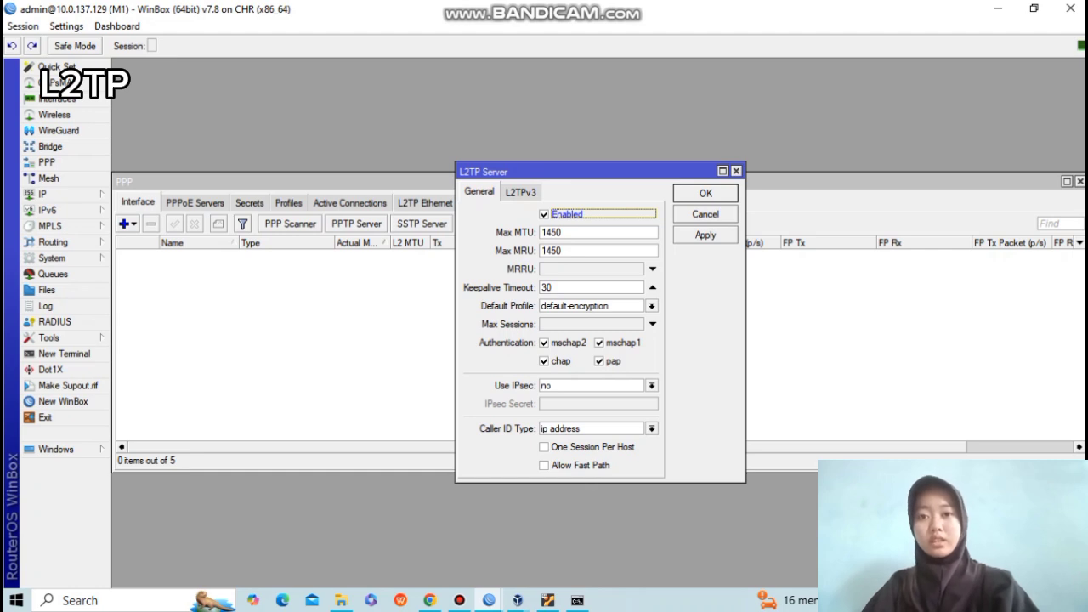
{"action": "left_click", "coordinate": [652, 386]}
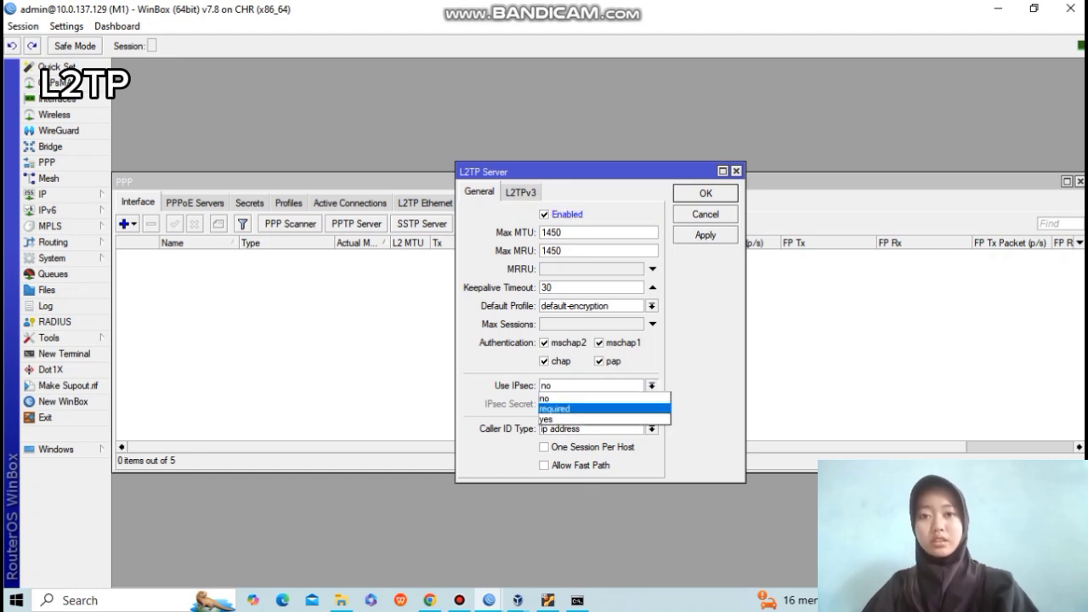
{"action": "left_click", "coordinate": [587, 408]}
{"action": "left_click", "coordinate": [591, 405]}
{"action": "left_click", "coordinate": [653, 386]}
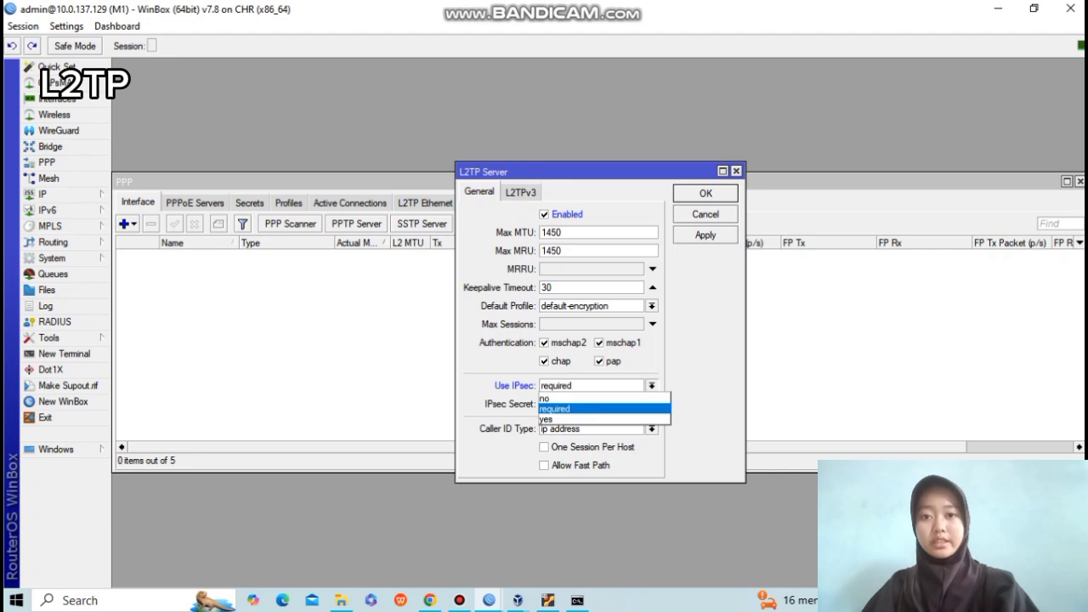
{"action": "left_click", "coordinate": [652, 386]}
{"action": "left_click", "coordinate": [653, 386]}
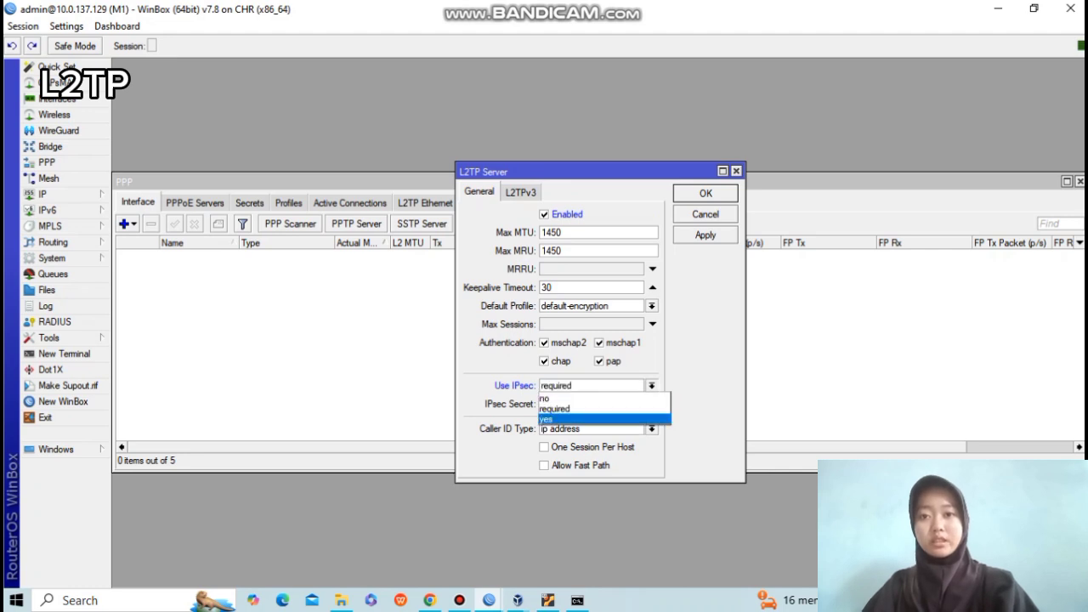
{"action": "left_click", "coordinate": [587, 419]}
{"action": "left_click", "coordinate": [591, 405]}
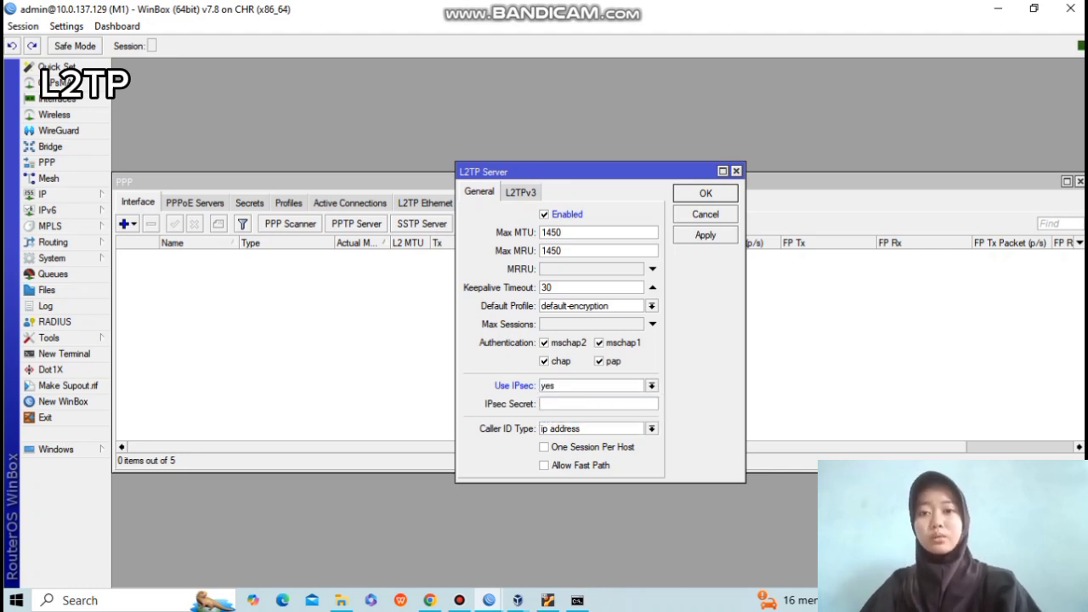
{"action": "type", "text": "1234"}
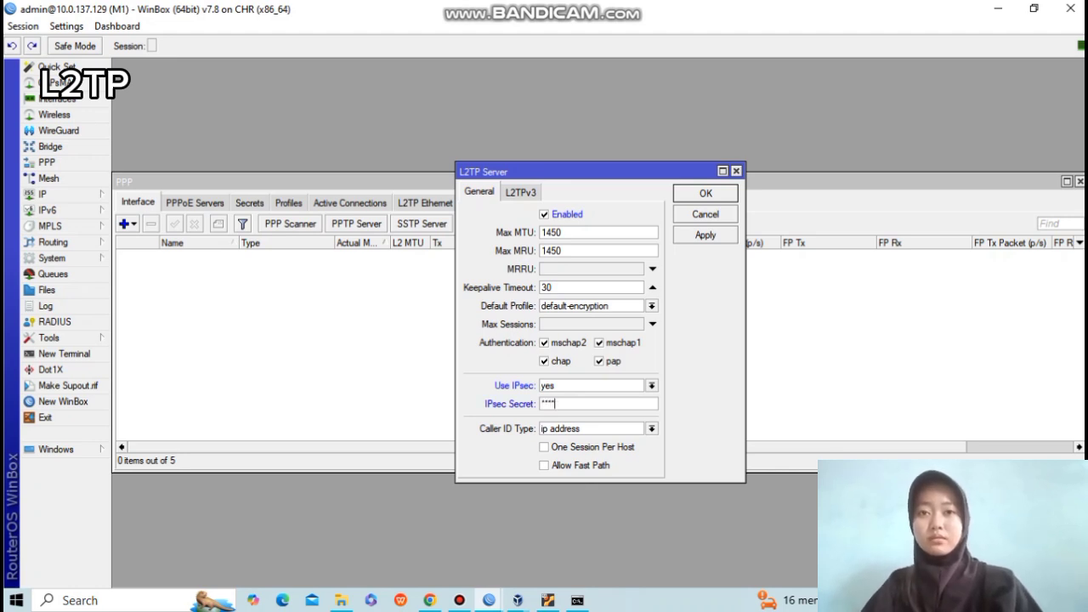
{"action": "type", "text": "5"}
{"action": "left_click", "coordinate": [705, 236]}
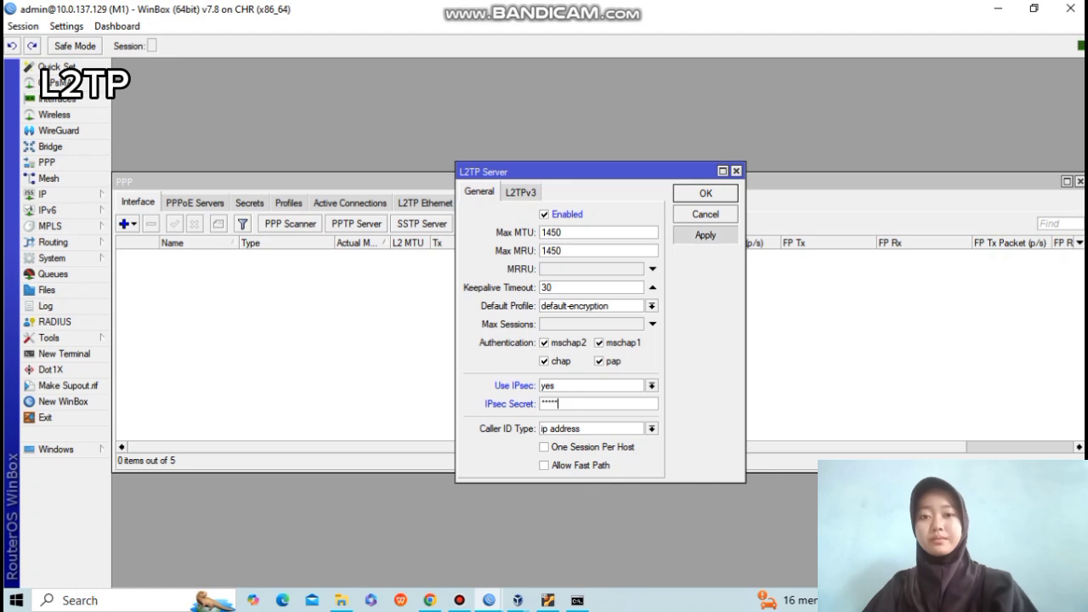
{"action": "left_click", "coordinate": [706, 194]}
In M2's session, keep L2TP Use IPsec at yes, enter the IPsec secret, and apply.
{"action": "mouse_move", "coordinate": [489, 600]}
{"action": "left_click", "coordinate": [569, 527]}
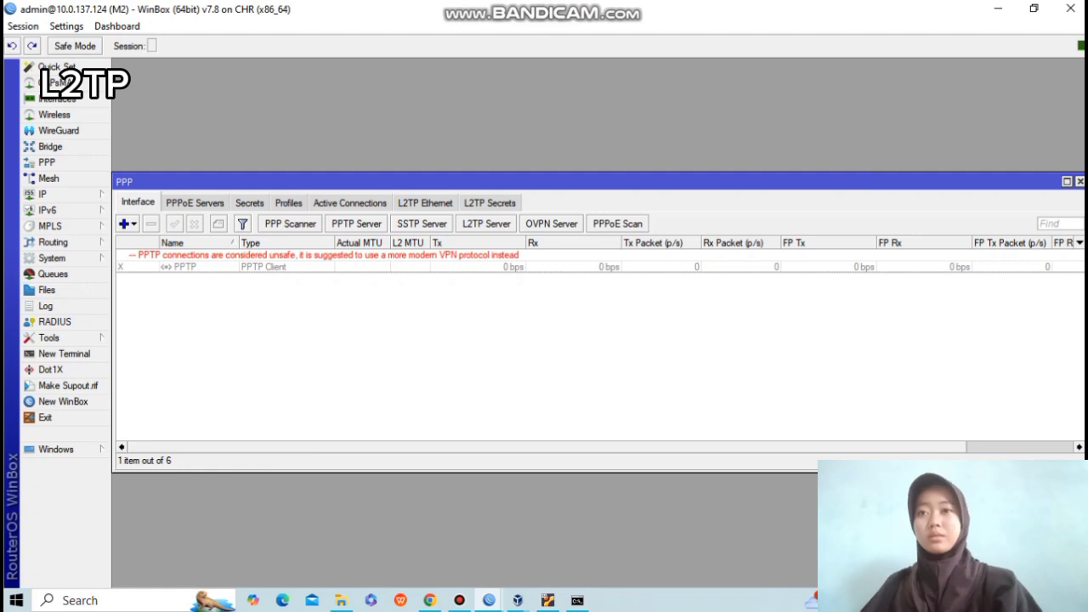
{"action": "mouse_move", "coordinate": [620, 9]}
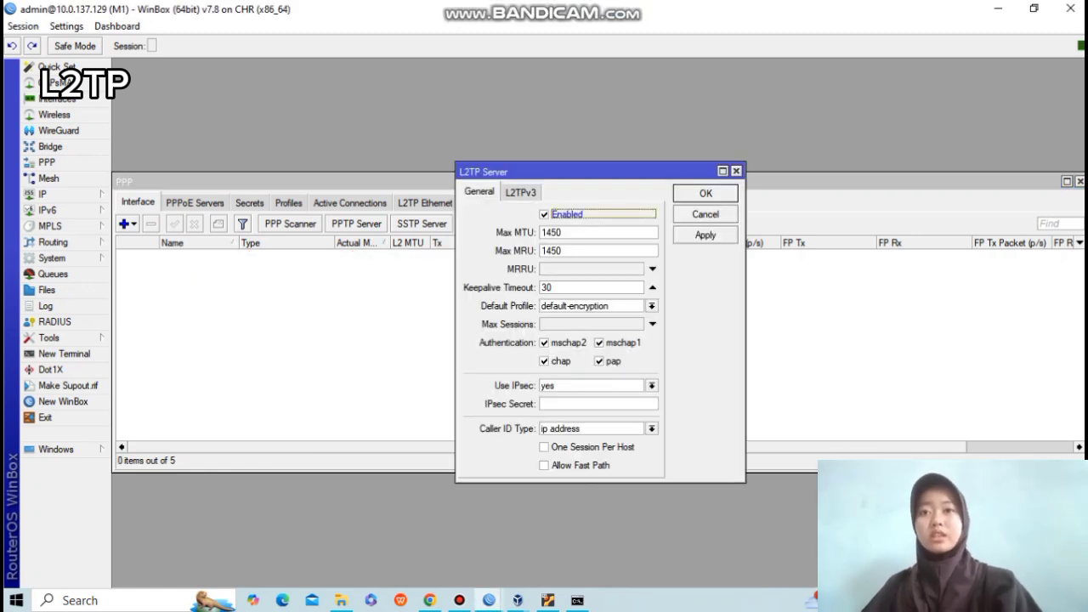
{"action": "left_click", "coordinate": [652, 386]}
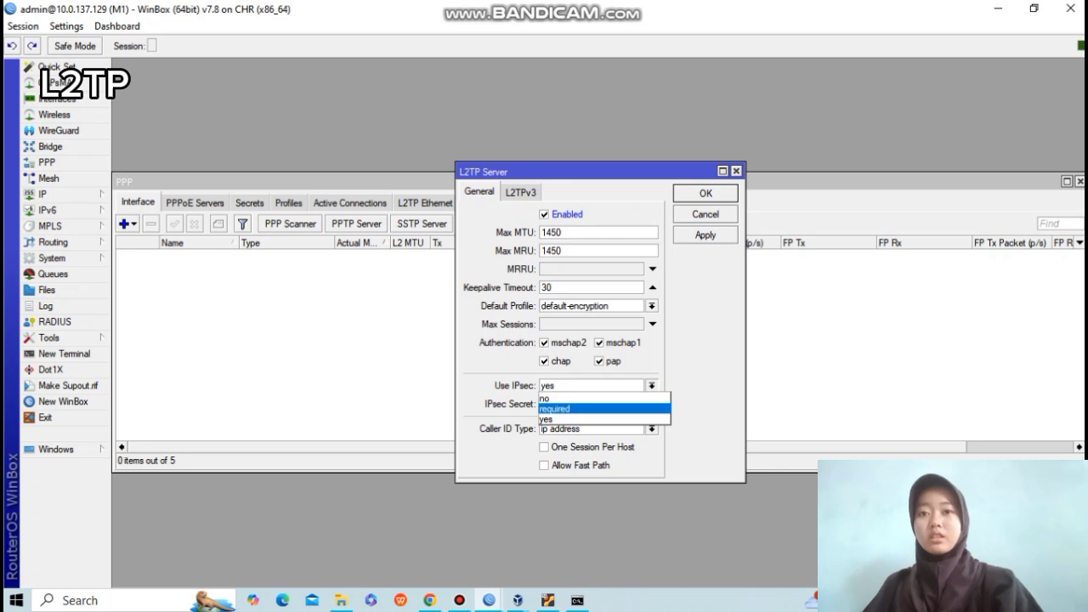
{"action": "key", "text": "Return"}
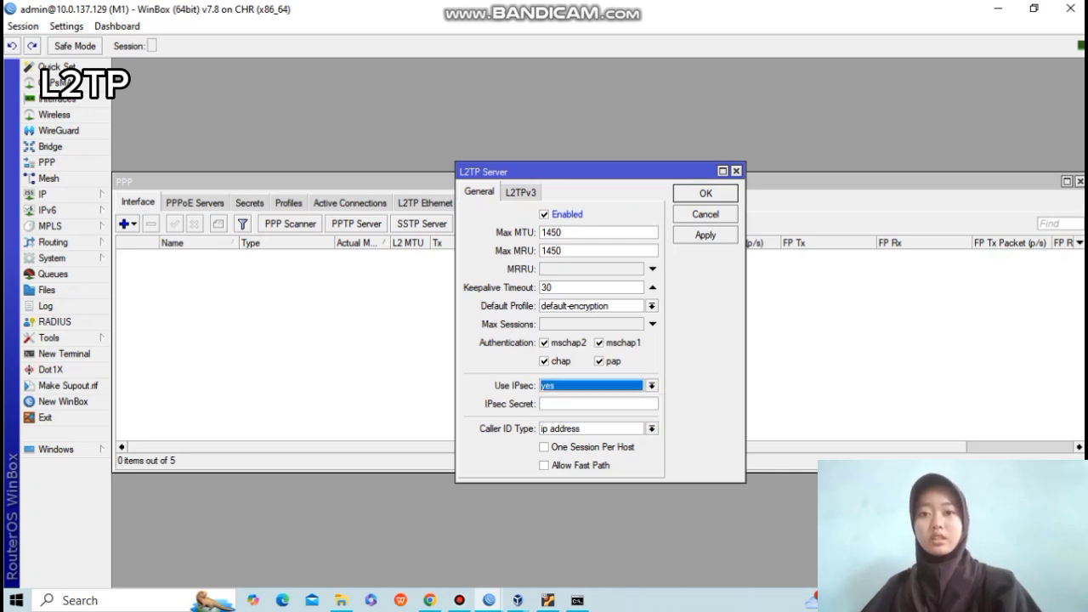
{"action": "left_click", "coordinate": [595, 404]}
{"action": "type", "text": "***"}
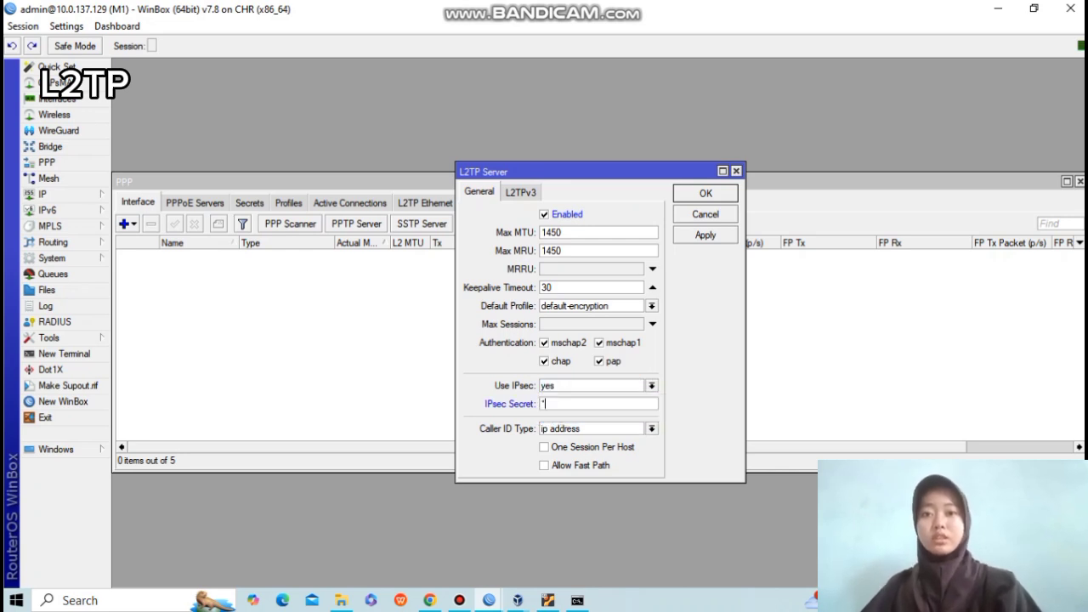
{"action": "type", "text": "**"}
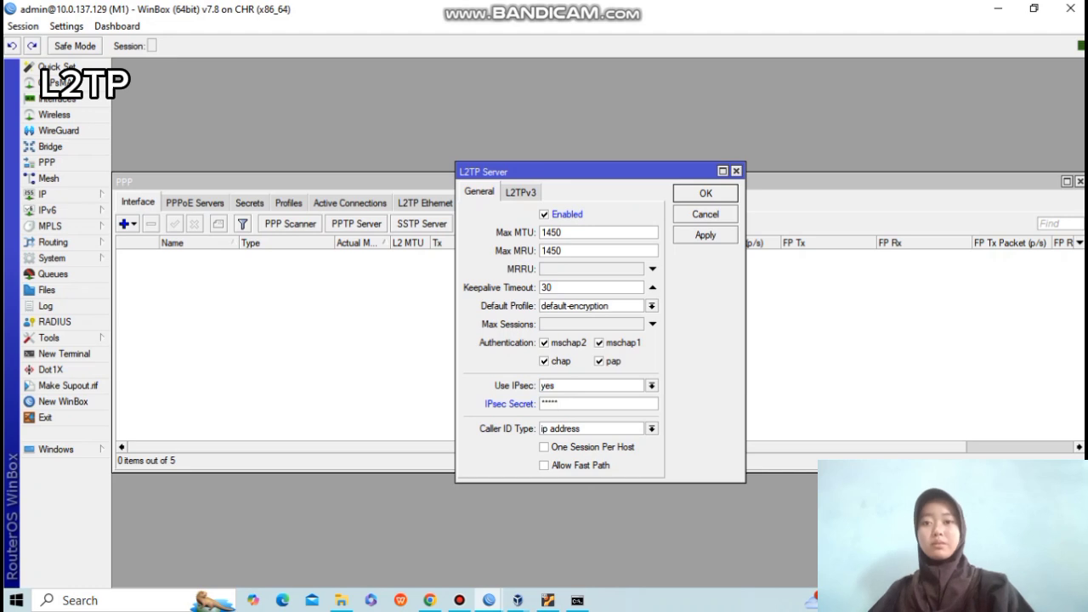
{"action": "left_click", "coordinate": [705, 235]}
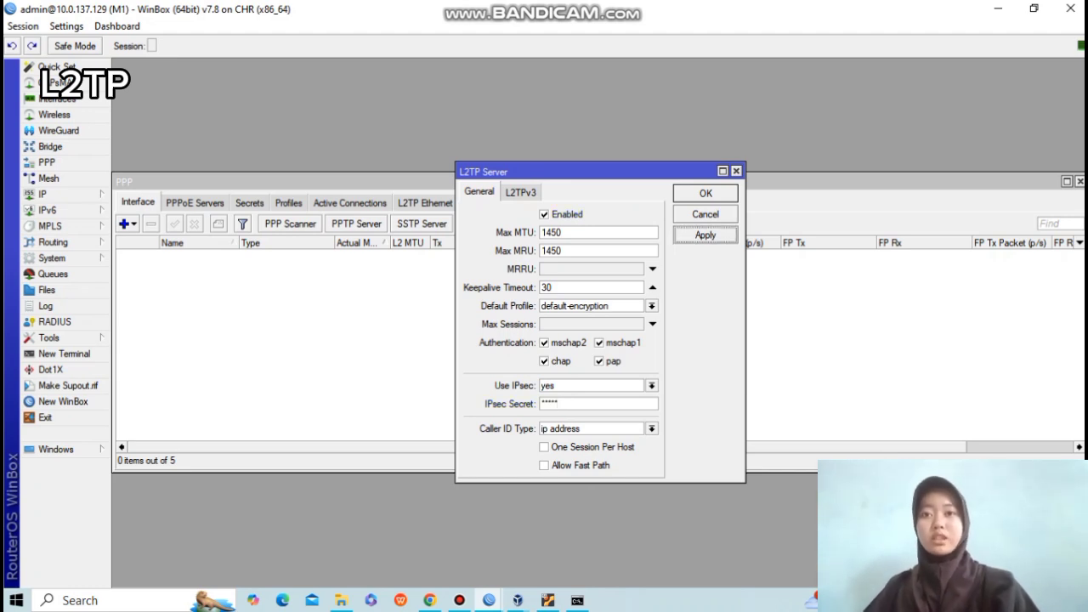
{"action": "left_click", "coordinate": [706, 194]}
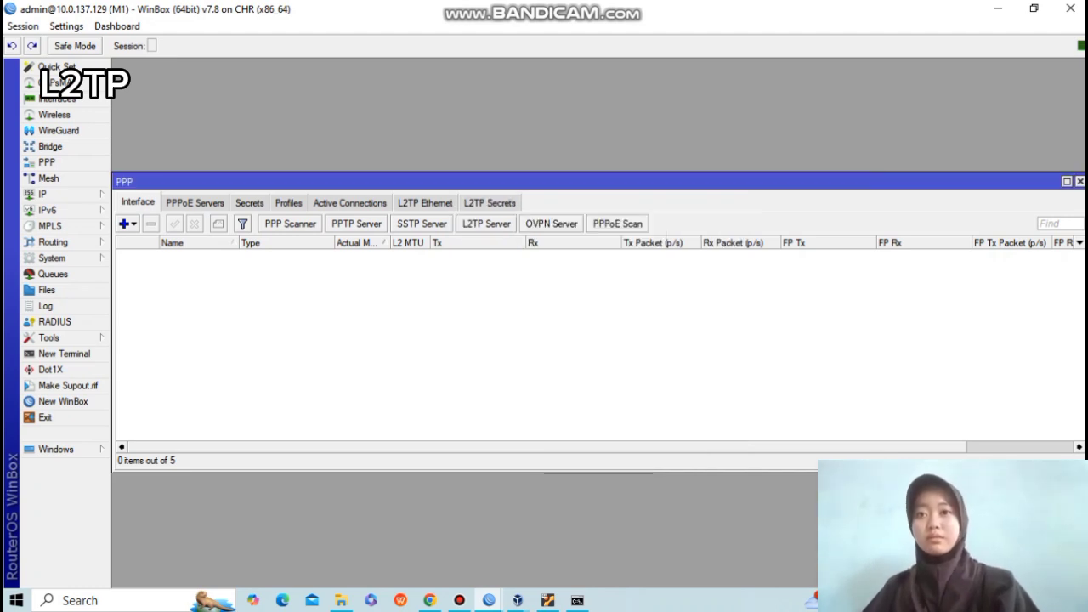
Start a new PPP secret in router M1's Secrets list.
{"action": "mouse_move", "coordinate": [489, 601]}
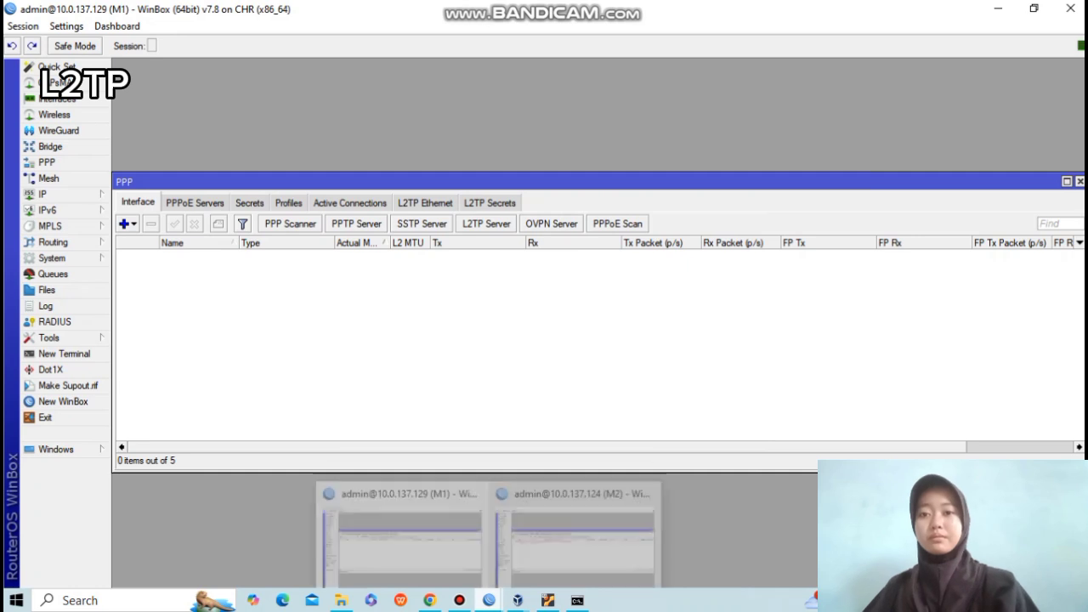
{"action": "left_click", "coordinate": [402, 541]}
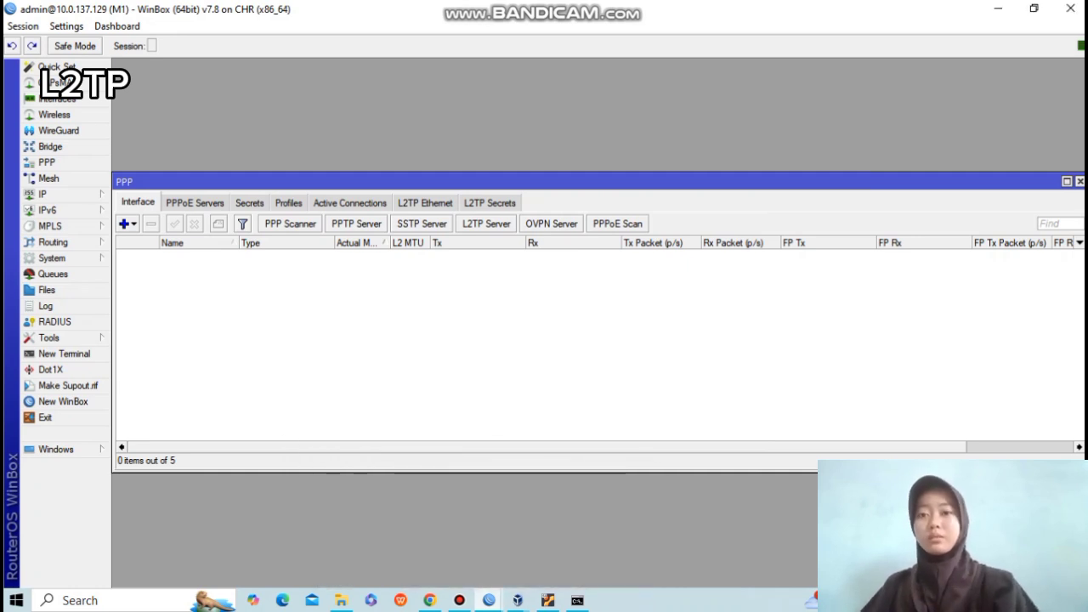
{"action": "left_click", "coordinate": [249, 203]}
{"action": "left_click", "coordinate": [124, 223]}
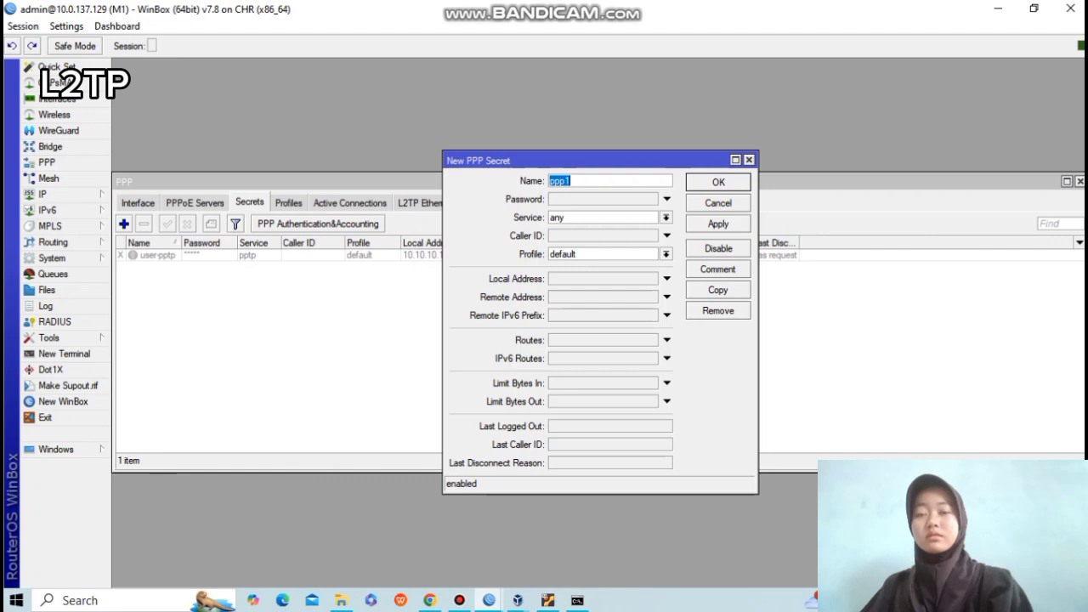
Name the secret user-l2tp, give it a password, and set its service to l2tp.
{"action": "key", "text": "End"}
{"action": "key", "text": "BackSpace"}
{"action": "key", "text": "BackSpace"}
{"action": "key", "text": "BackSpace"}
{"action": "key", "text": "BackSpace"}
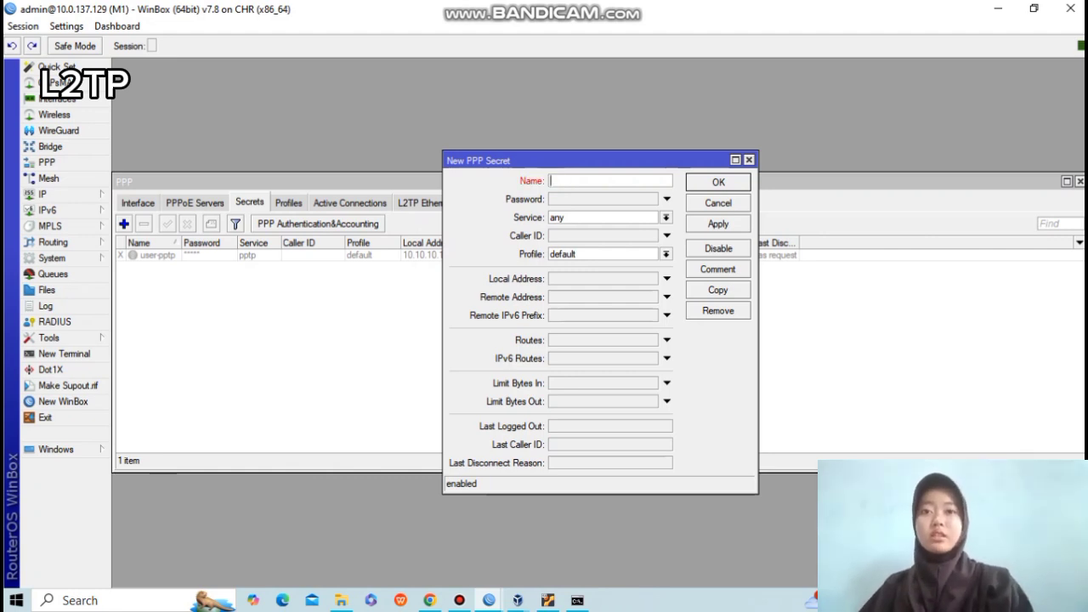
{"action": "type", "text": "usetr"}
{"action": "key", "text": "BackSpace"}
{"action": "key", "text": "BackSpace"}
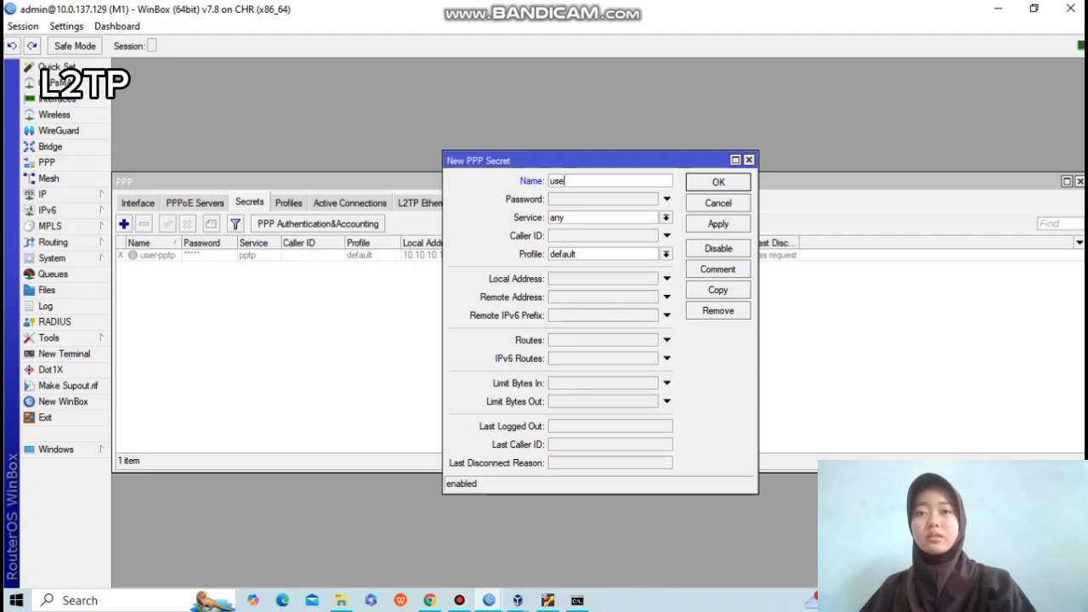
{"action": "type", "text": "r-"}
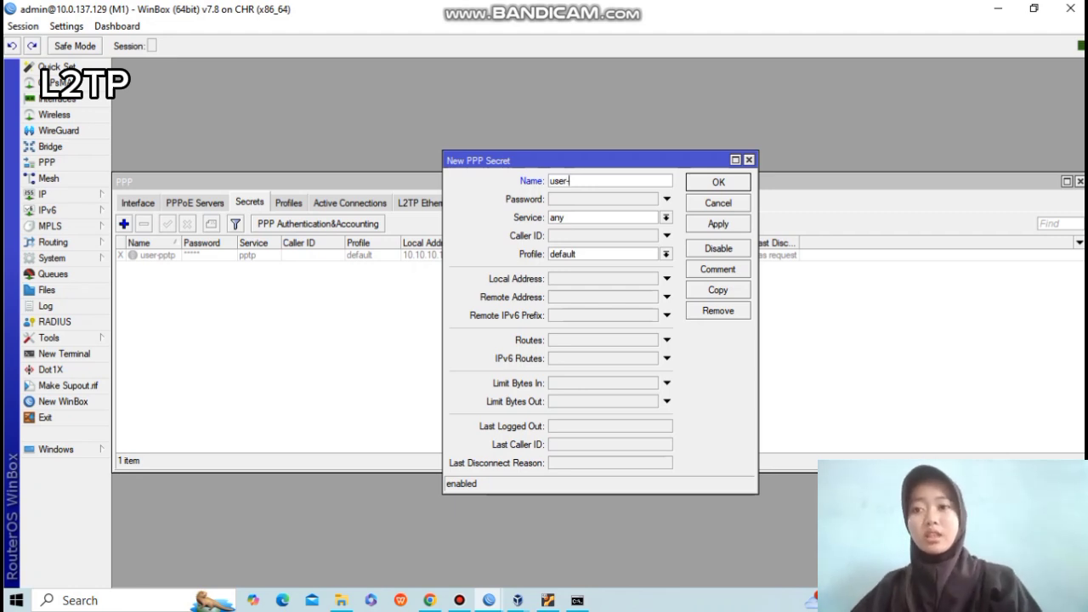
{"action": "left_click", "coordinate": [572, 181]}
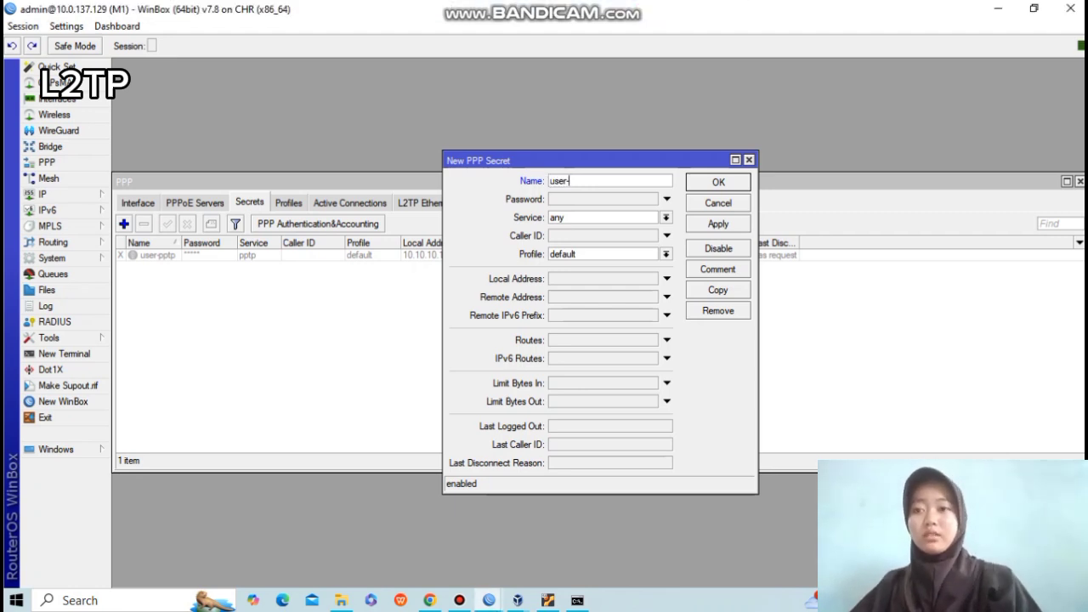
{"action": "type", "text": "l2tp"}
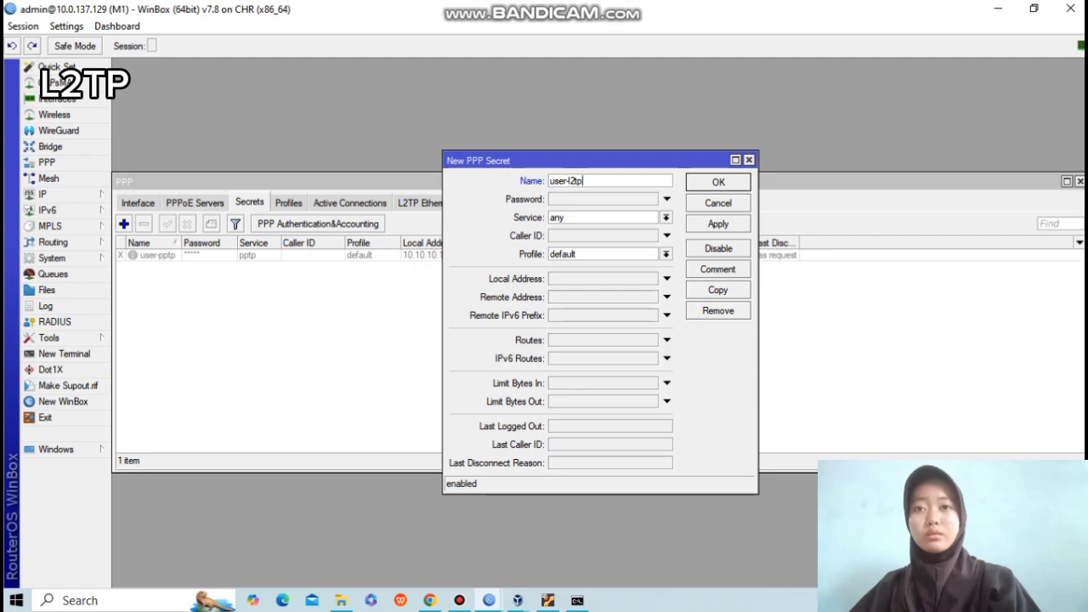
{"action": "key", "text": "Tab"}
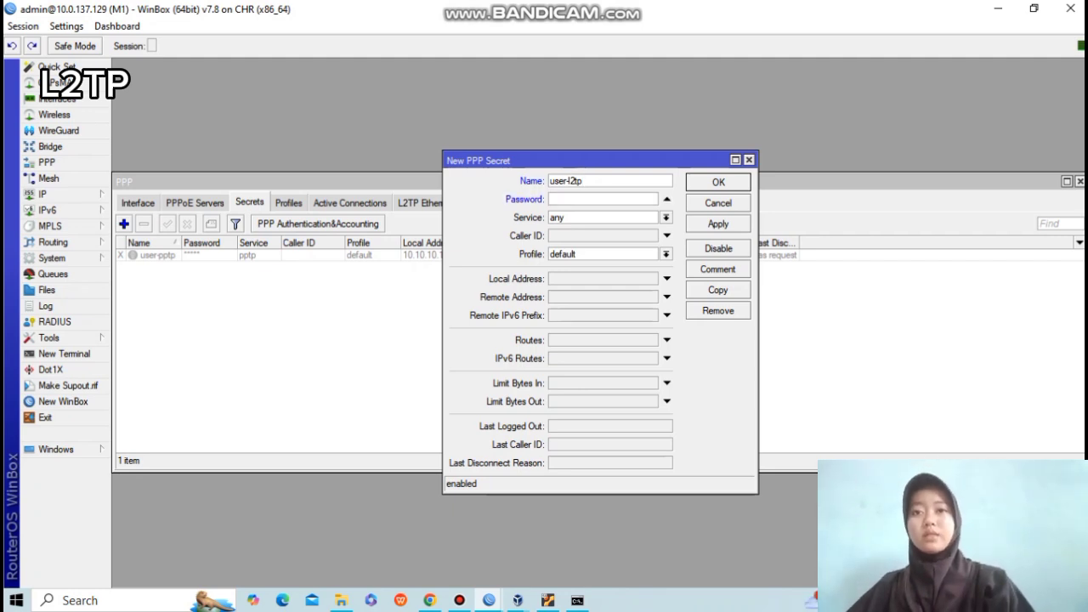
{"action": "type", "text": "123"}
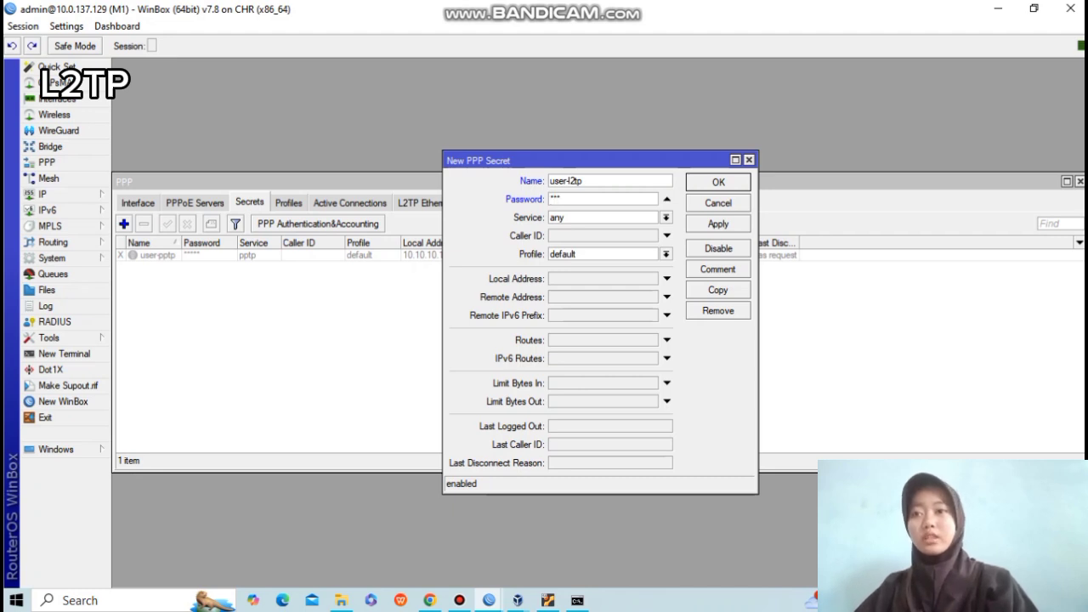
{"action": "left_click", "coordinate": [667, 218]}
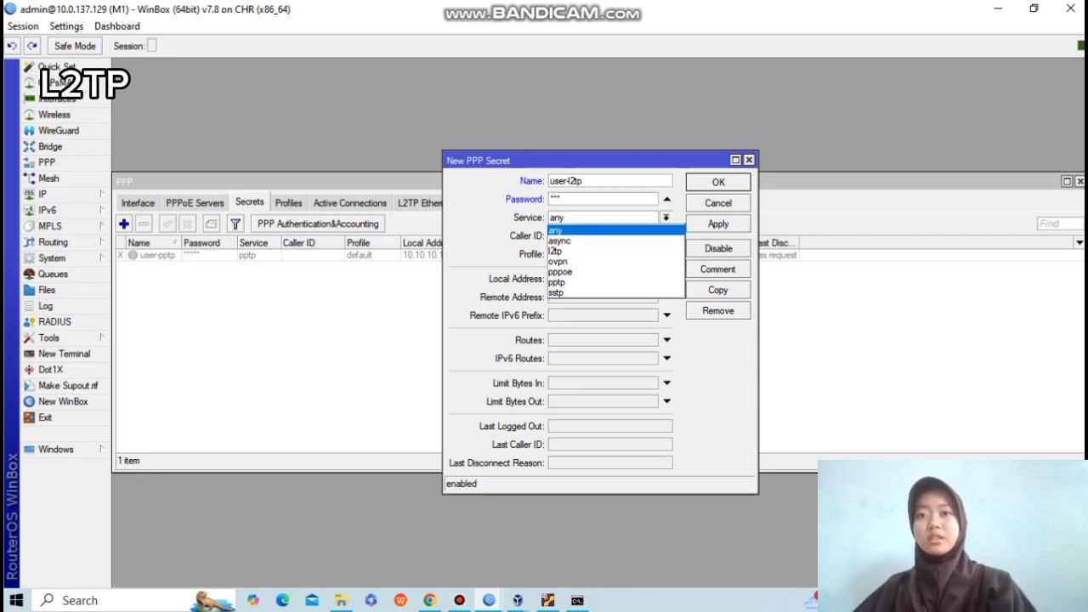
{"action": "left_click", "coordinate": [554, 251]}
{"action": "left_click", "coordinate": [719, 224]}
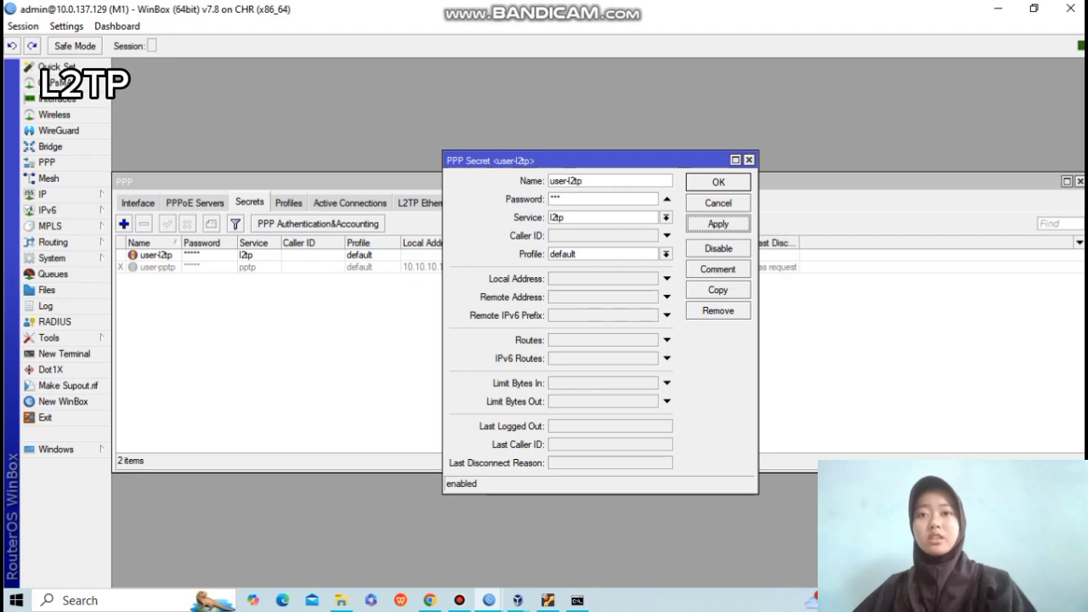
Set the user-l2tp secret's local address 10.10.10.1 and remote address 10.10.10.2.
{"action": "left_click", "coordinate": [718, 182]}
{"action": "double_click", "coordinate": [156, 255]}
{"action": "left_click", "coordinate": [667, 279]}
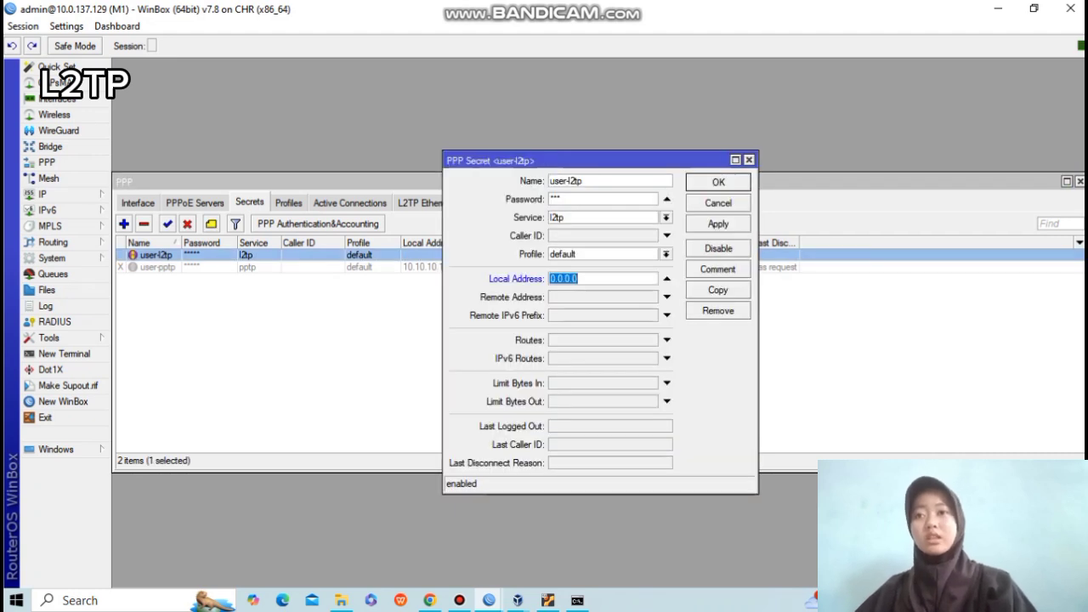
{"action": "key", "text": "BackSpace"}
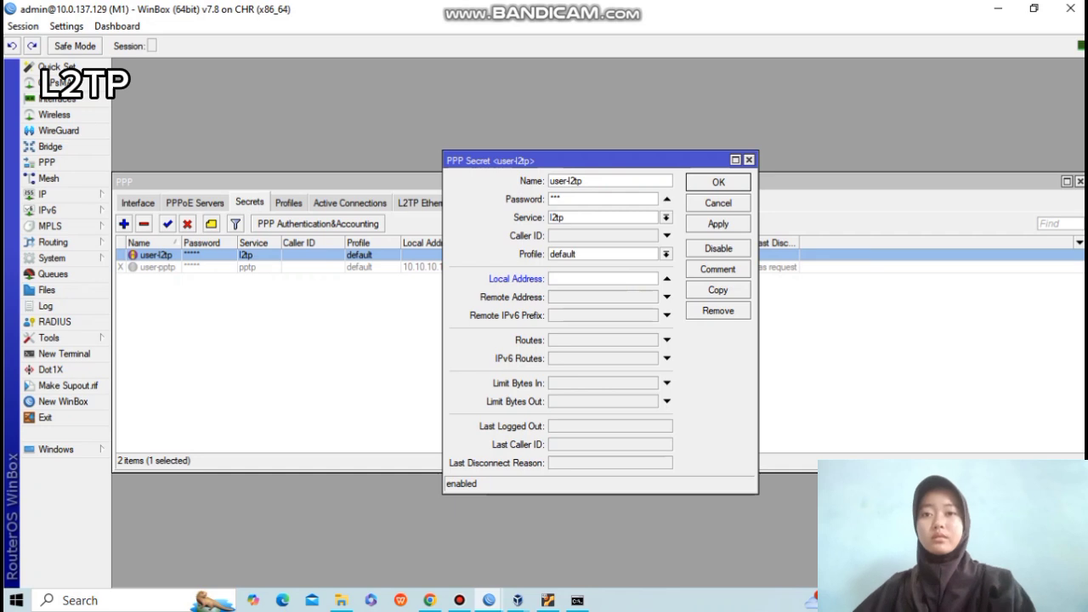
{"action": "type", "text": "10.10.10.1"}
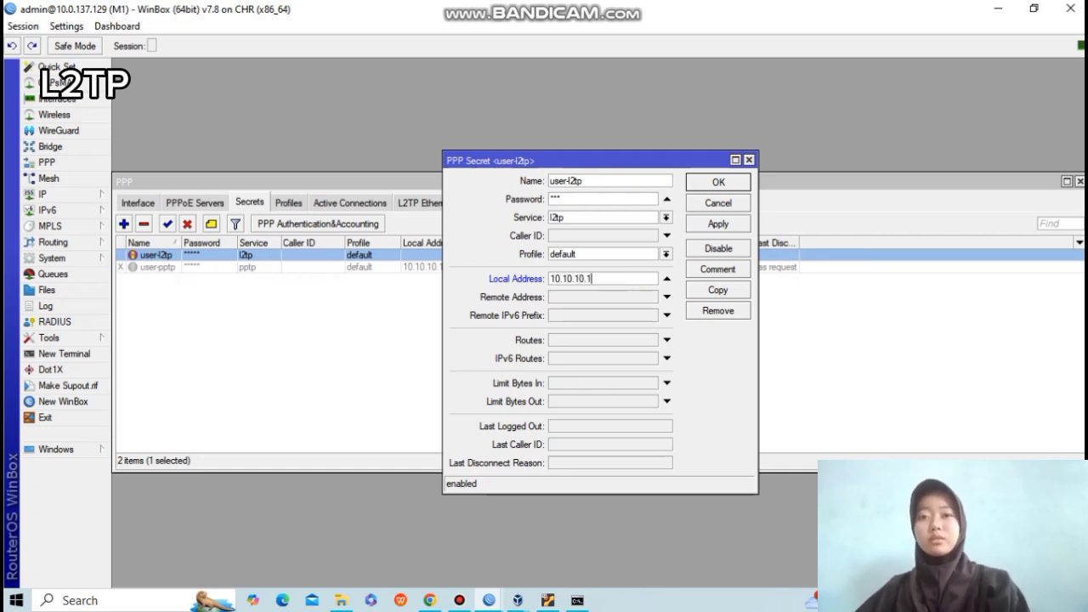
{"action": "key", "text": "Tab"}
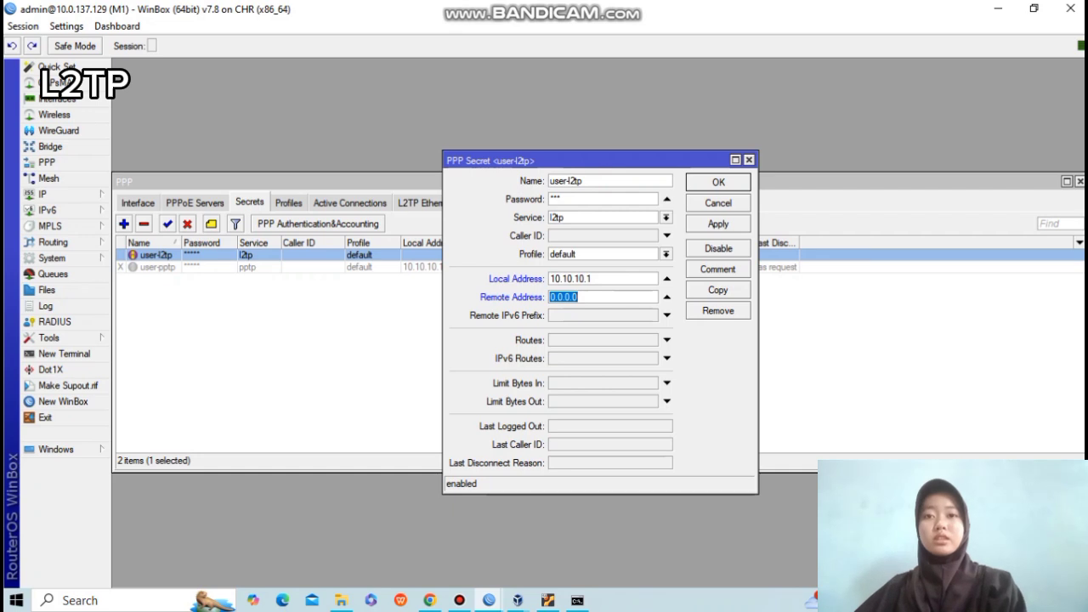
{"action": "type", "text": "10.10.10.2"}
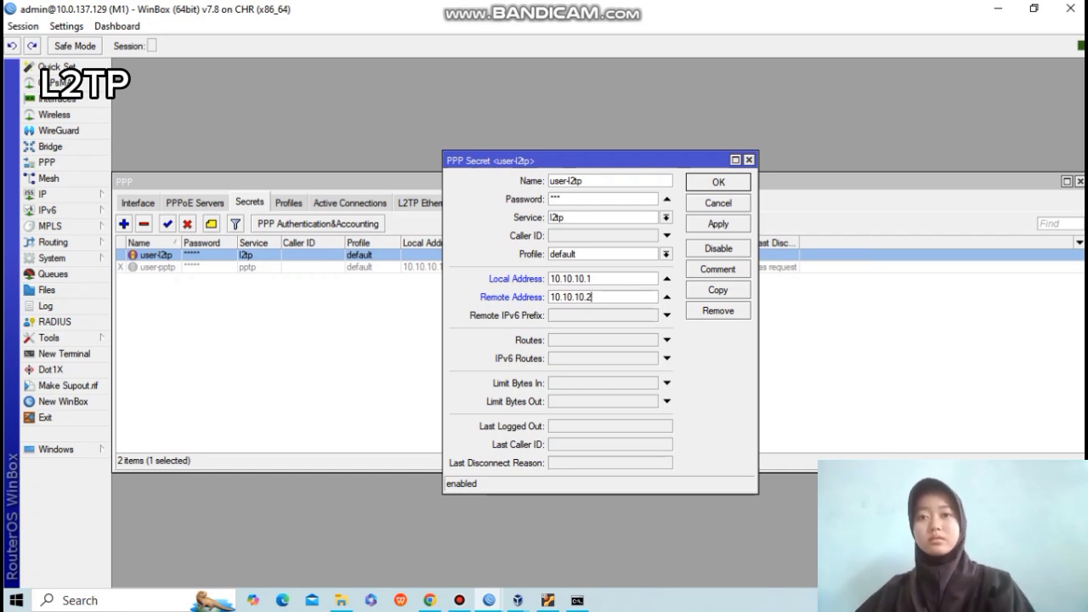
{"action": "left_click", "coordinate": [718, 224]}
{"action": "left_click", "coordinate": [718, 182]}
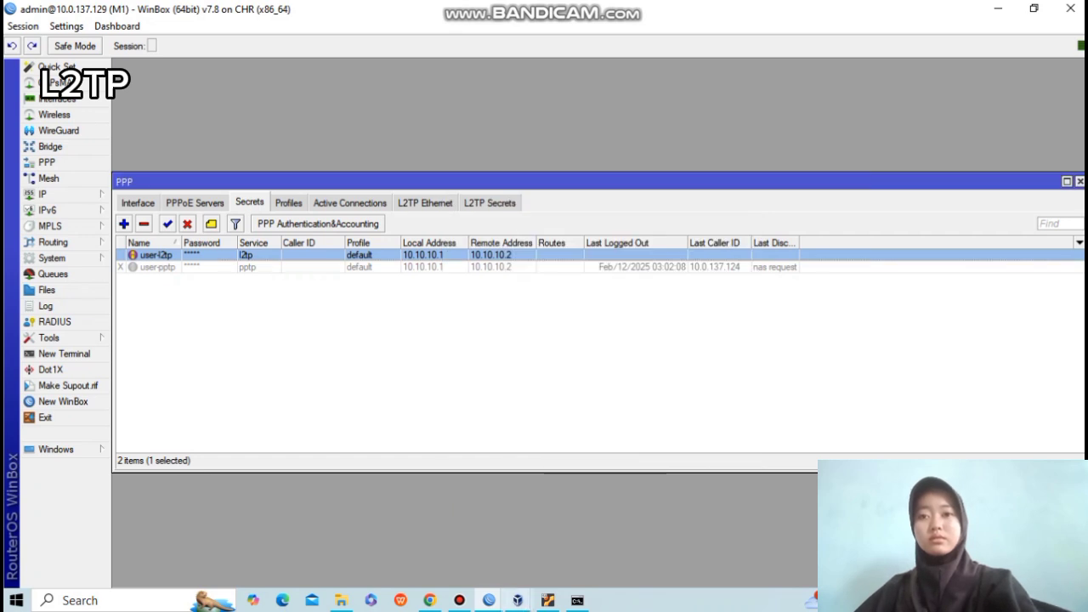
On router M2, start adding a new client interface from the Interface list.
{"action": "mouse_move", "coordinate": [489, 600]}
{"action": "left_click", "coordinate": [574, 536]}
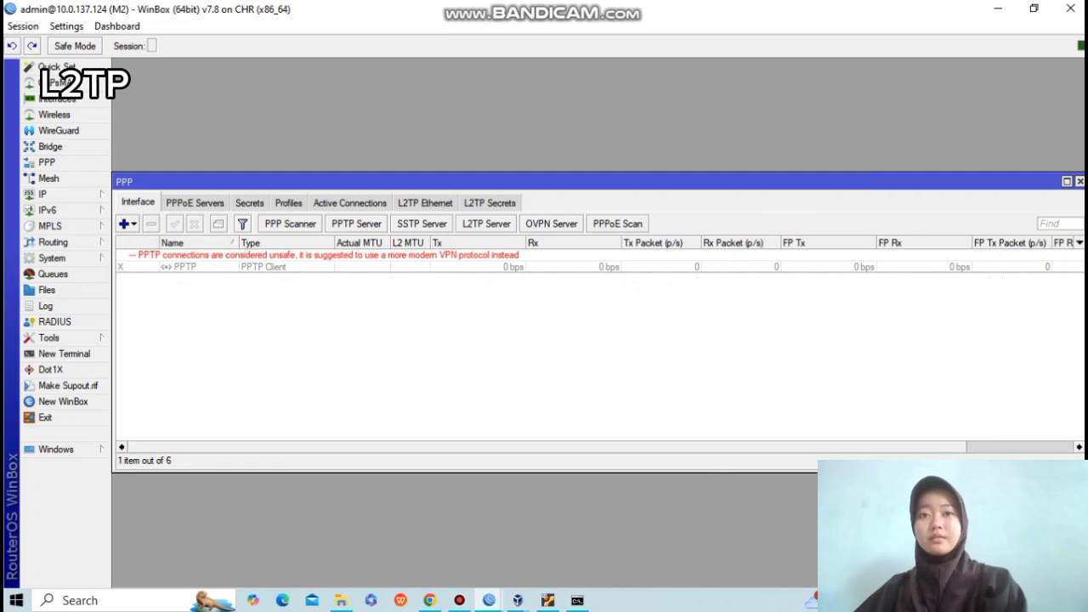
{"action": "left_click", "coordinate": [57, 99]}
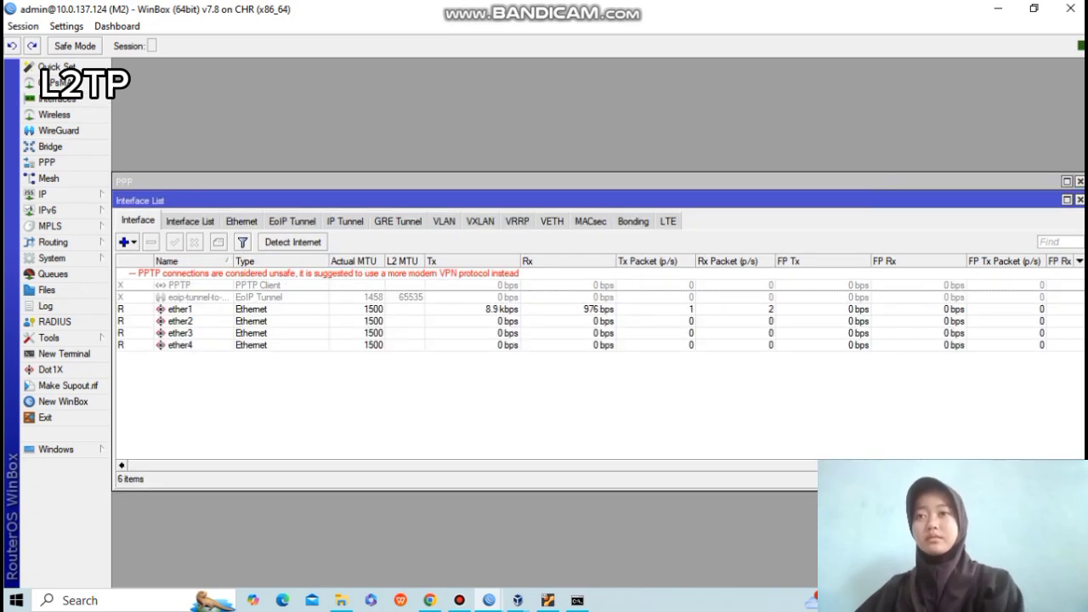
{"action": "left_click", "coordinate": [124, 241]}
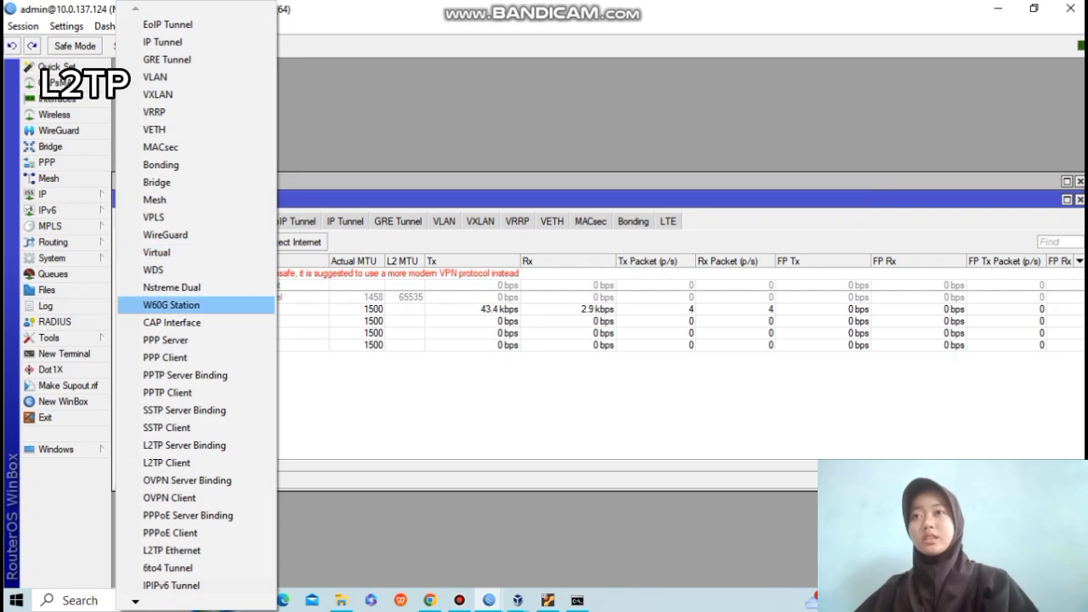
{"action": "left_click", "coordinate": [167, 463]}
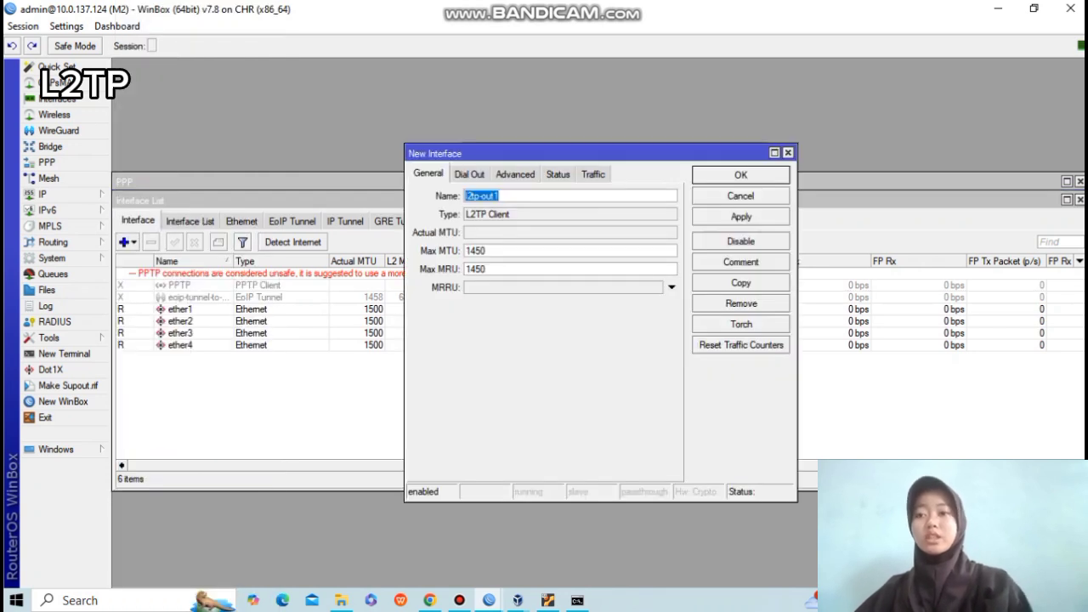
{"action": "left_click", "coordinate": [672, 287]}
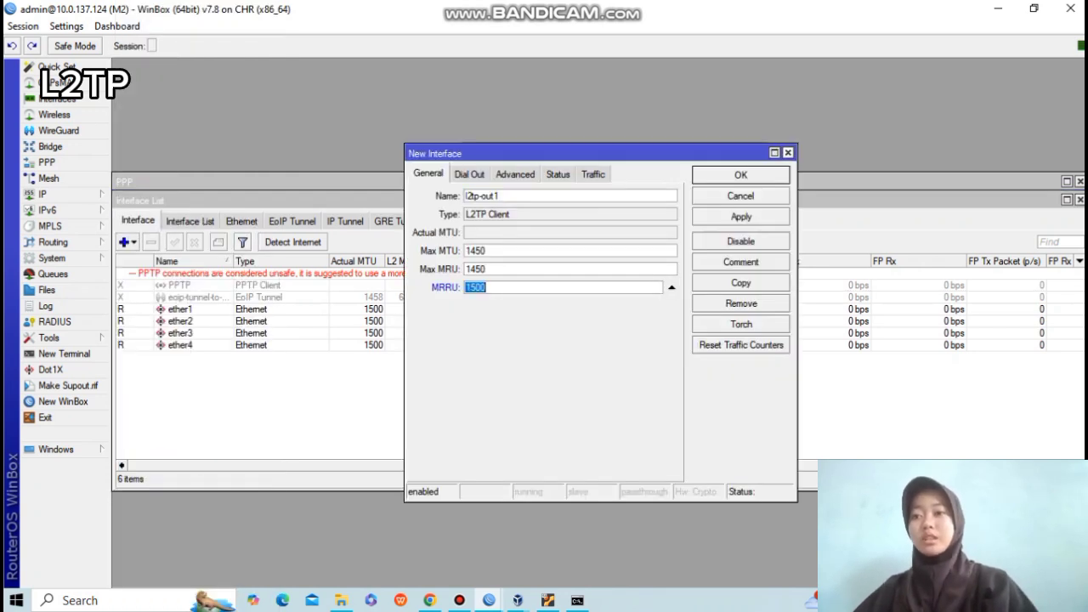
{"action": "left_click", "coordinate": [788, 152]}
{"action": "left_click", "coordinate": [123, 242]}
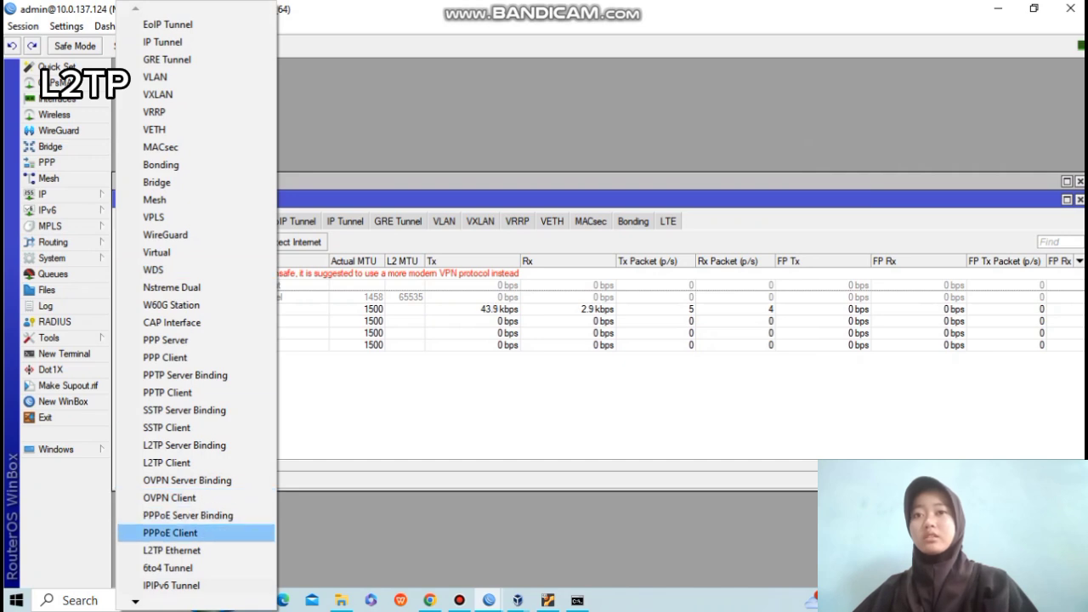
{"action": "left_click", "coordinate": [166, 428]}
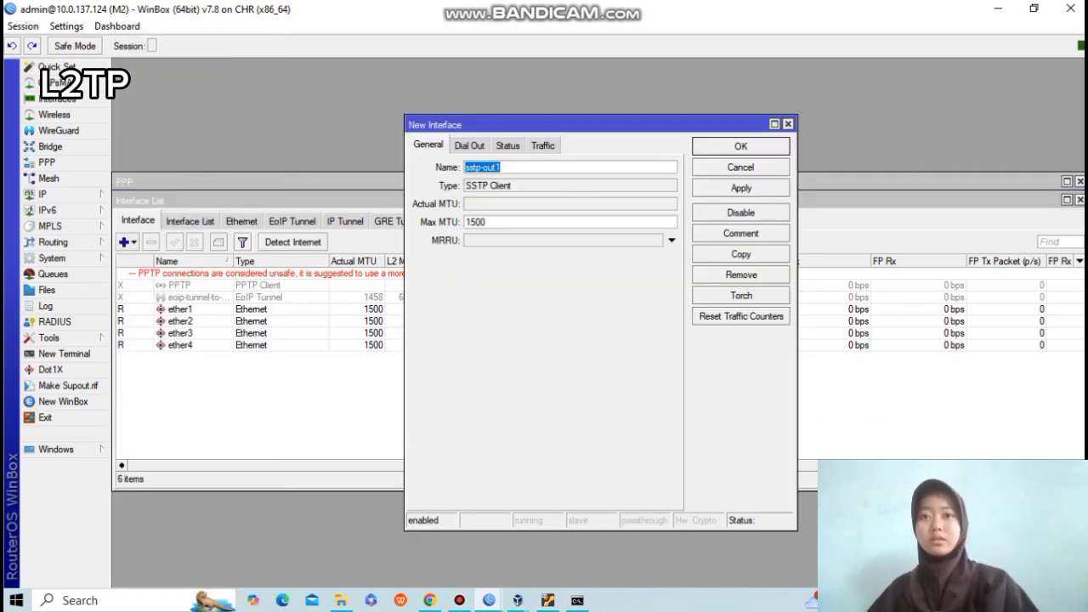
Set the L2TP client l2tp-out1 to dial 10.0.137.129 with the tunnel user and password.
{"action": "left_click", "coordinate": [503, 168]}
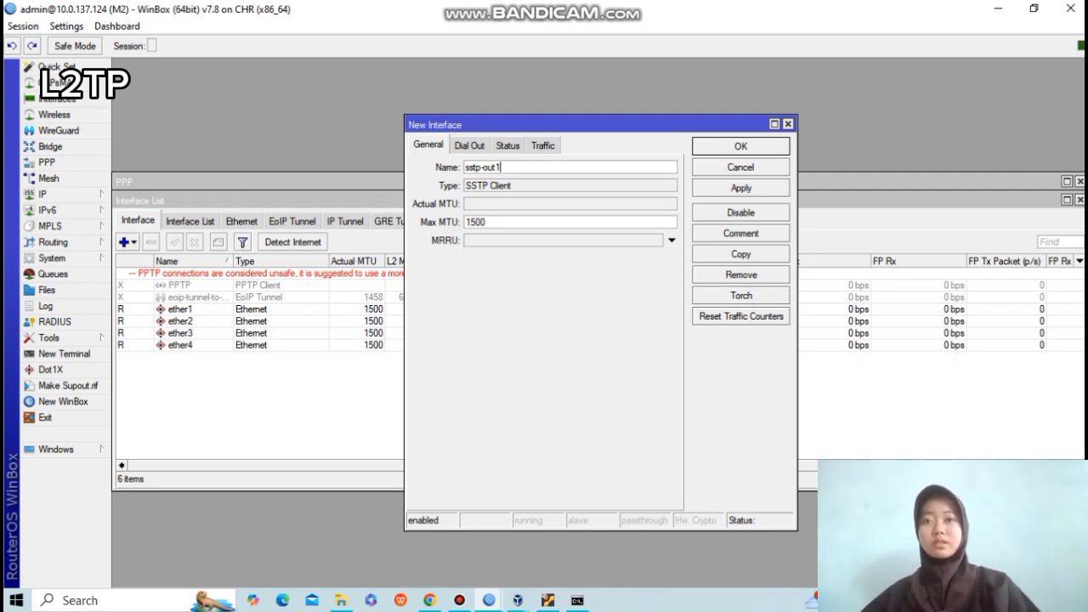
{"action": "key", "text": "ctrl+a"}
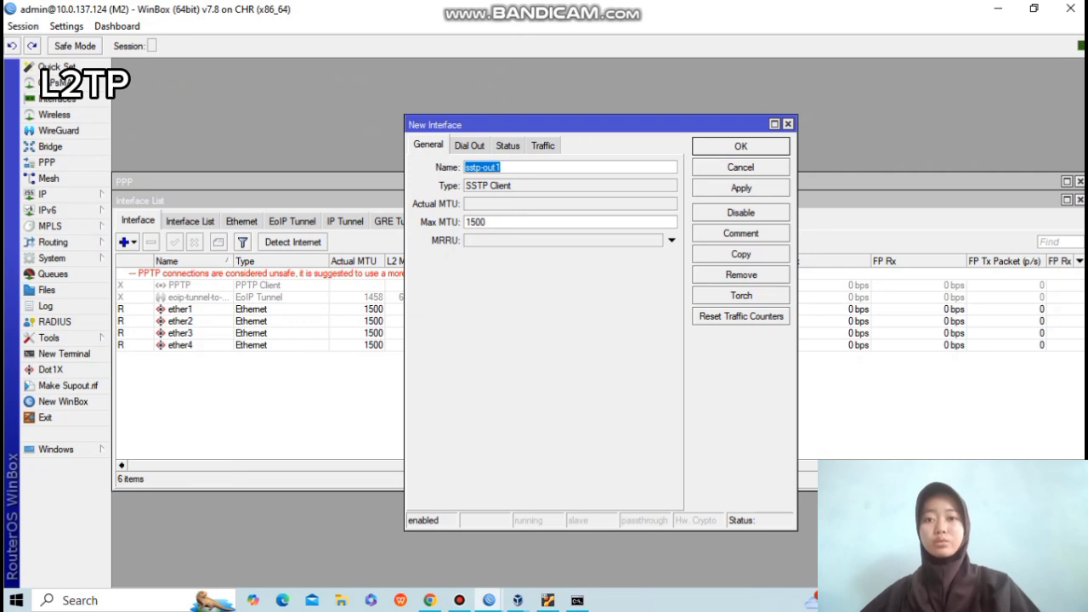
{"action": "left_click", "coordinate": [470, 146]}
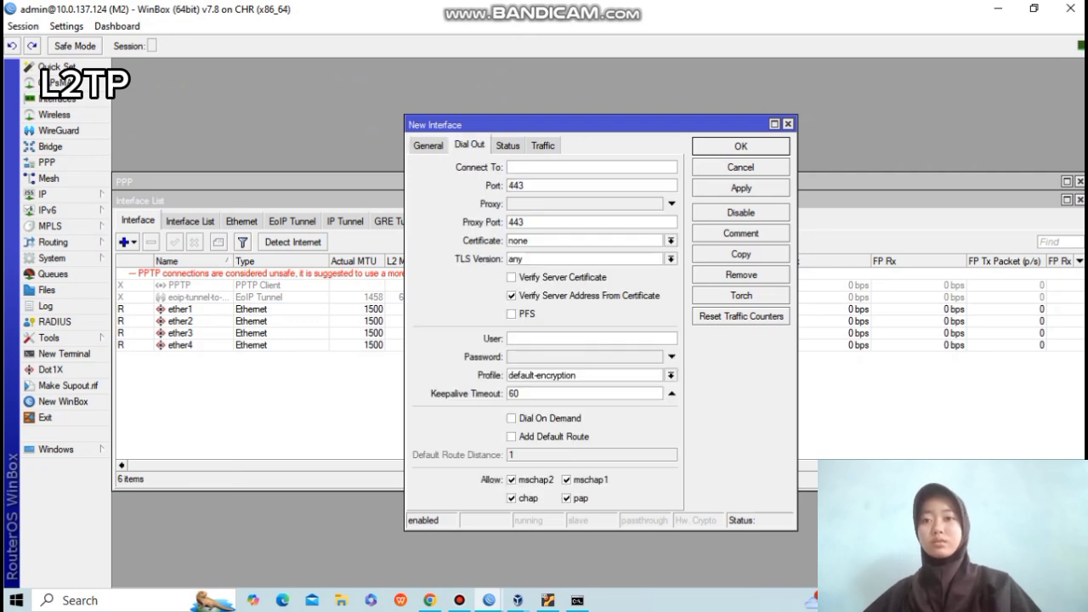
{"action": "type", "text": "10.0.137"}
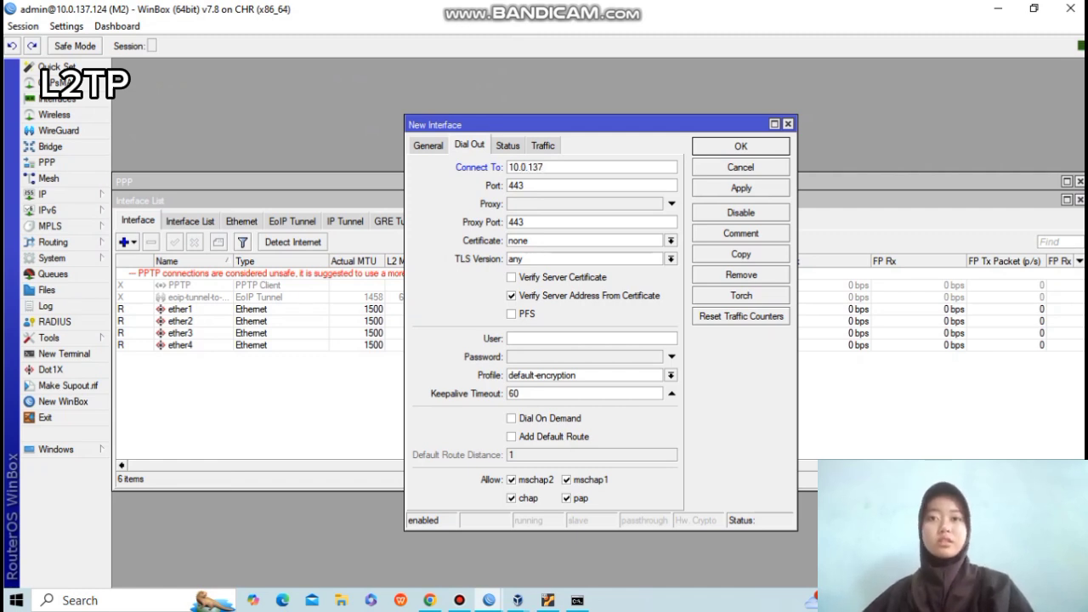
{"action": "type", "text": ".129"}
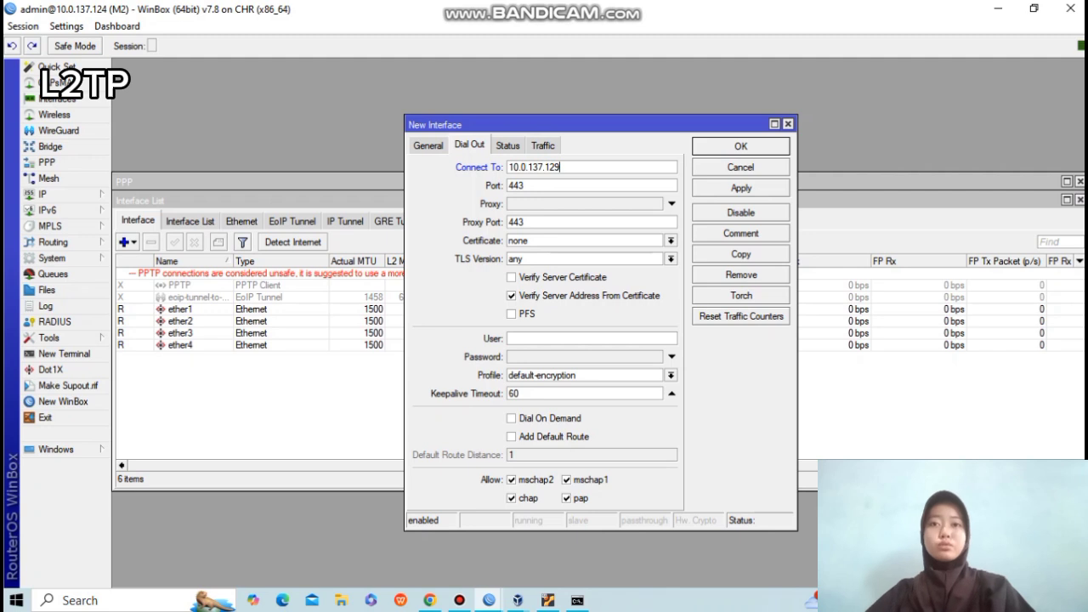
{"action": "key", "text": "ctrl+a"}
{"action": "left_click", "coordinate": [561, 339]}
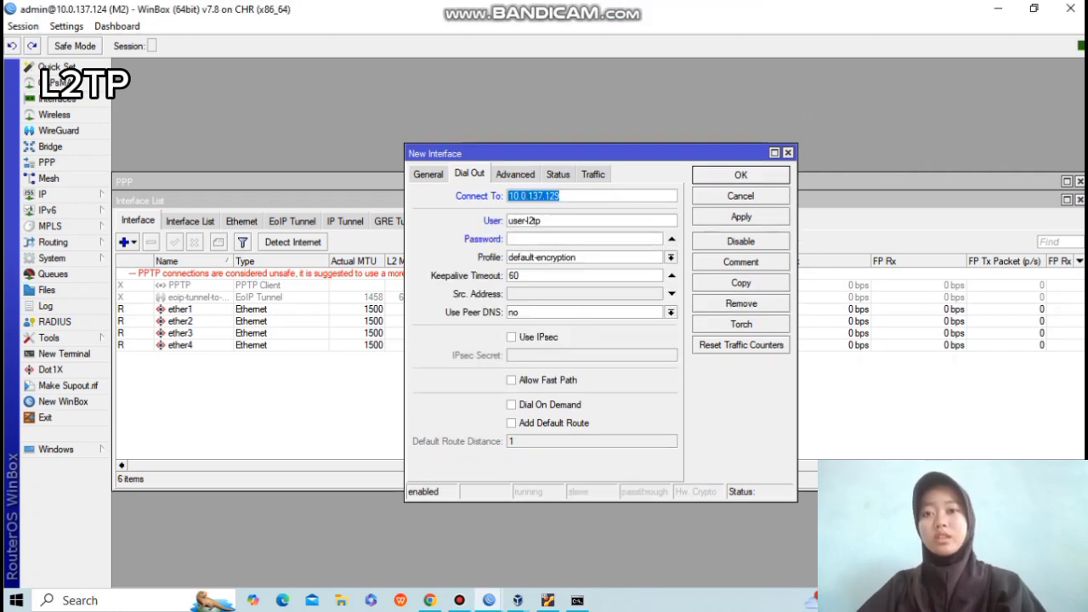
{"action": "key", "text": "Tab"}
{"action": "key", "text": "Tab"}
{"action": "type", "text": "***"}
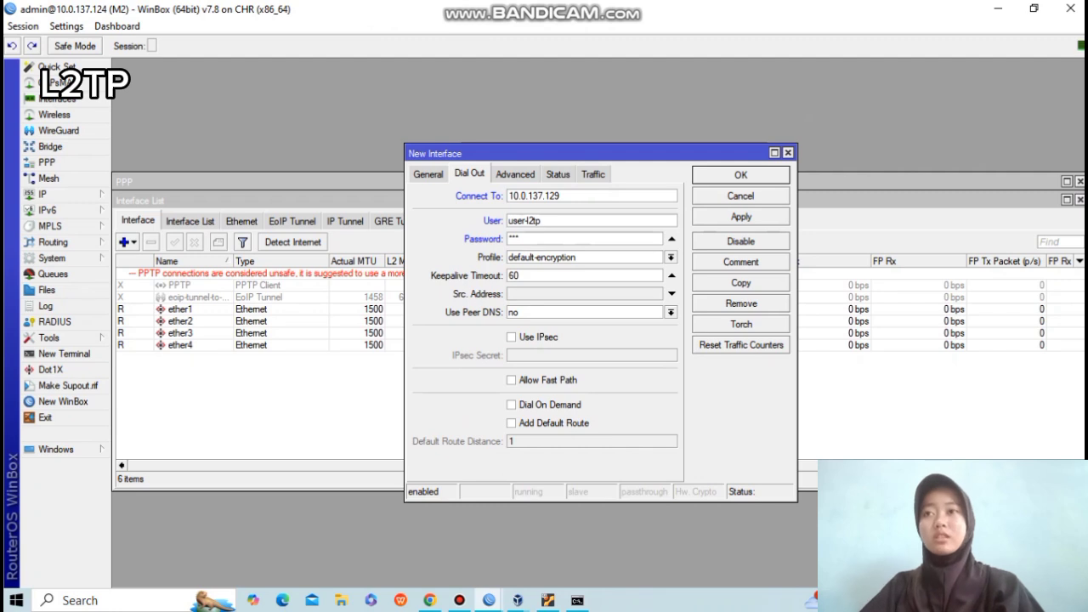
{"action": "left_click", "coordinate": [742, 217]}
{"action": "left_click", "coordinate": [741, 175]}
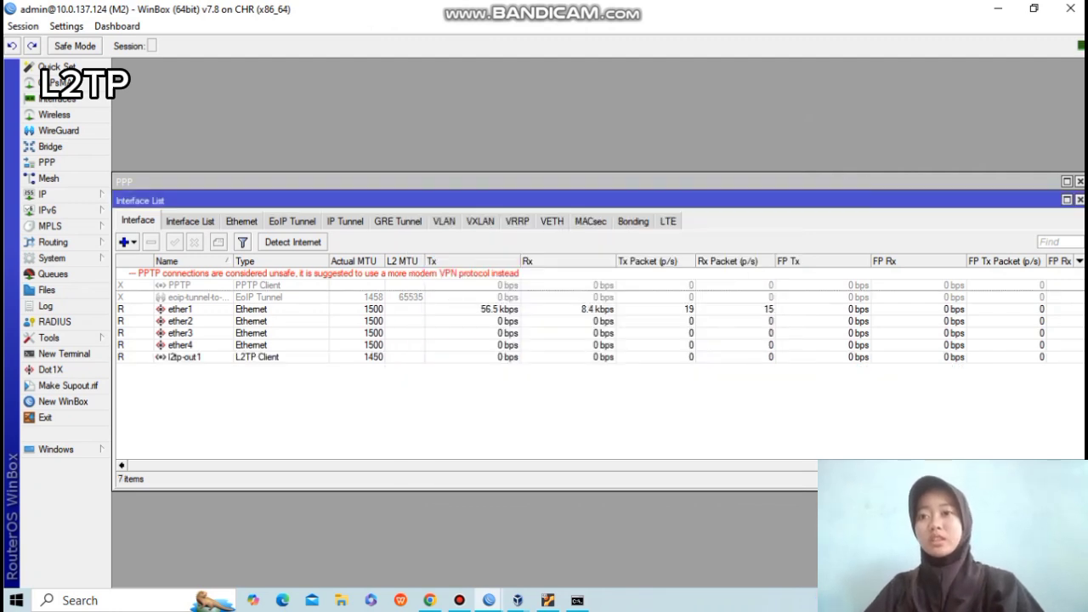
On M2, check the l2tp-out1 interface and its tunnel address 10.10.10.2.
{"action": "left_click", "coordinate": [184, 357]}
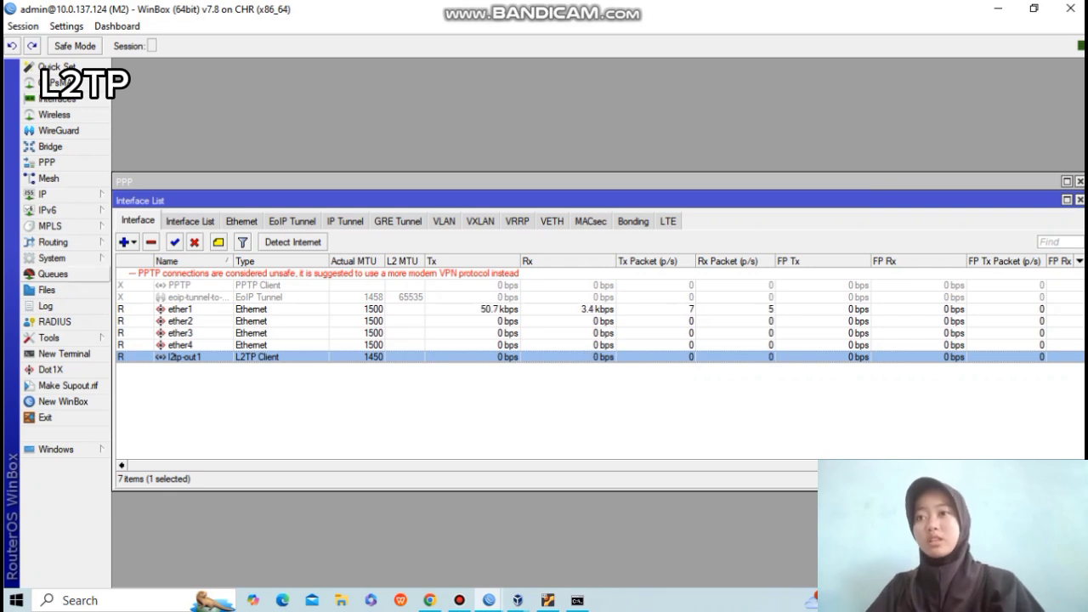
{"action": "left_click", "coordinate": [47, 194]}
{"action": "left_click", "coordinate": [139, 196]}
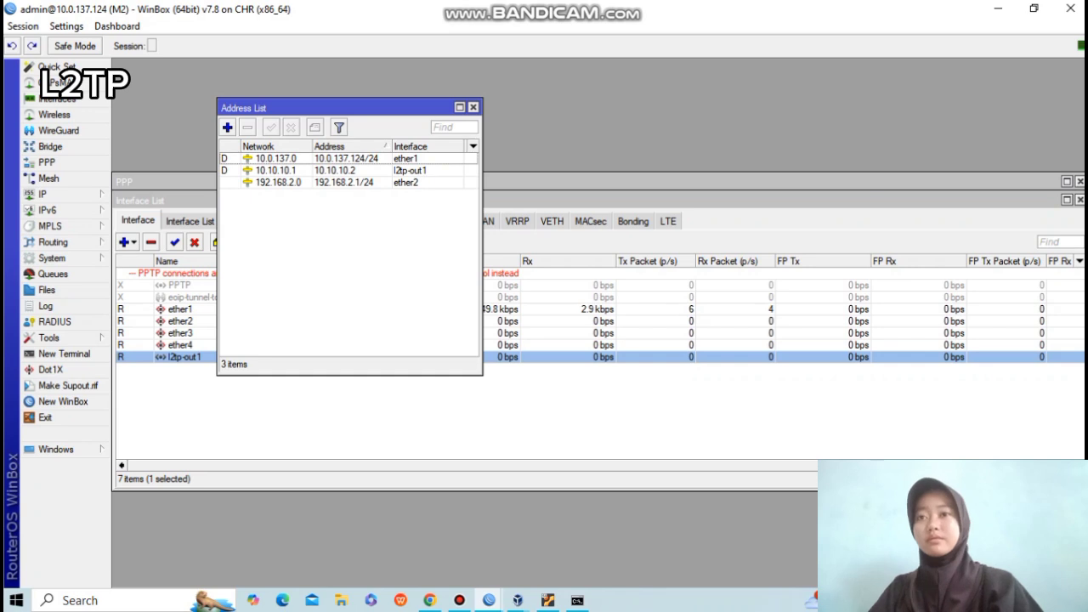
{"action": "left_click", "coordinate": [332, 170]}
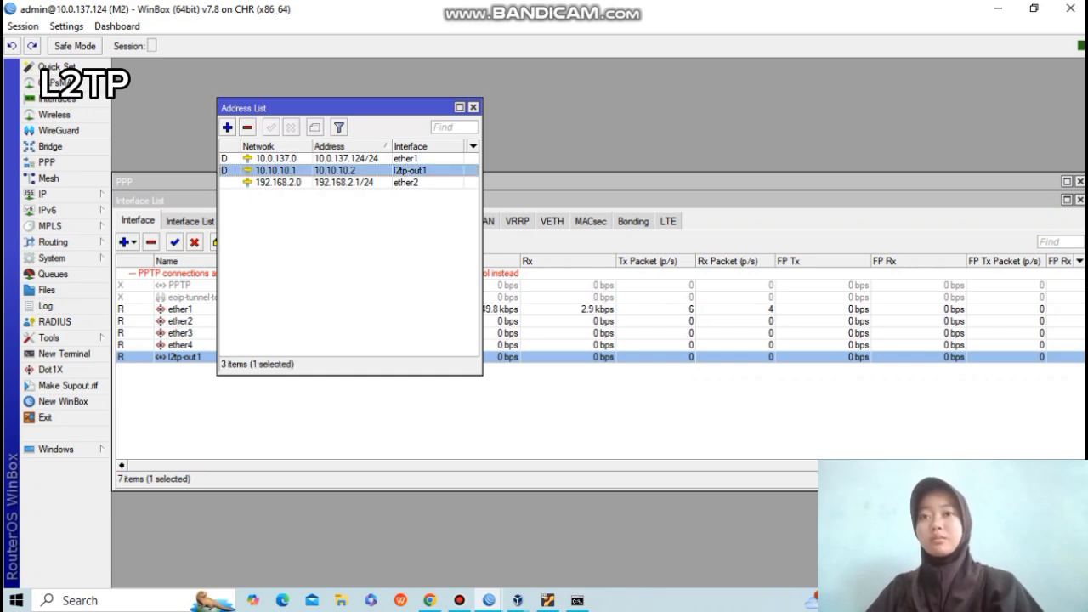
Switch to router M1's WinBox window and view its tunnel address 10.10.10.1.
{"action": "left_click", "coordinate": [489, 600]}
{"action": "left_click", "coordinate": [400, 532]}
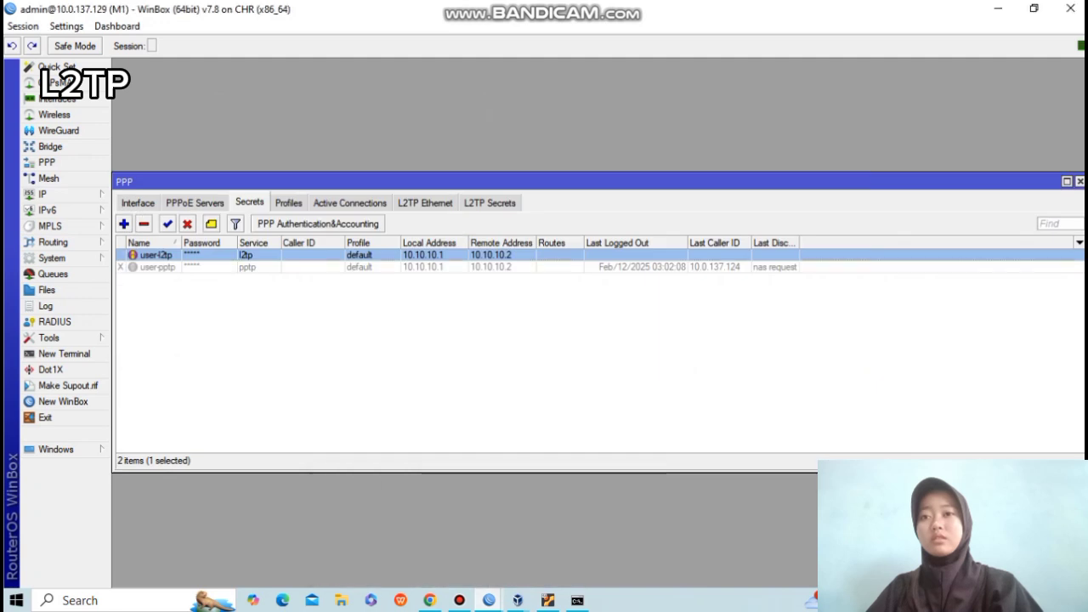
{"action": "left_click", "coordinate": [43, 194]}
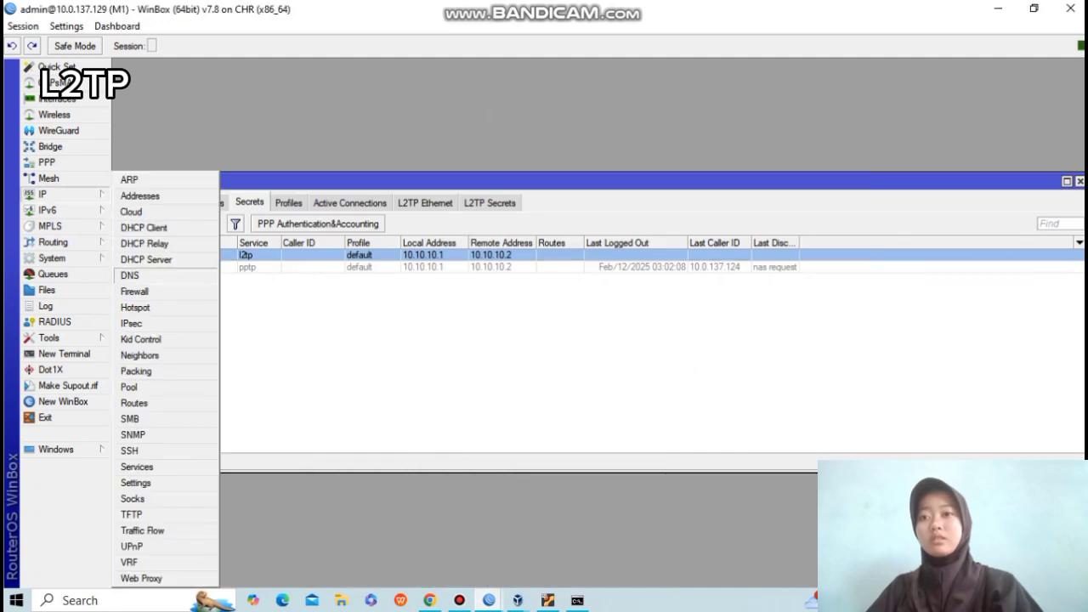
{"action": "left_click", "coordinate": [136, 195]}
{"action": "left_click", "coordinate": [332, 170]}
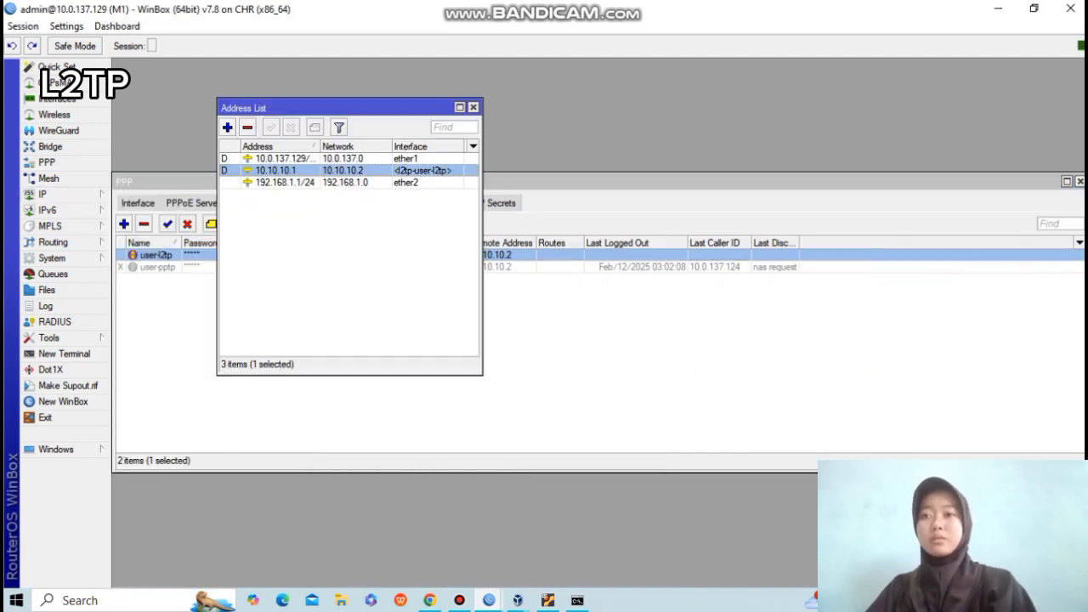
Review M1's PPP window and interface list, including ether4 and the L2TP server binding.
{"action": "left_click", "coordinate": [612, 341]}
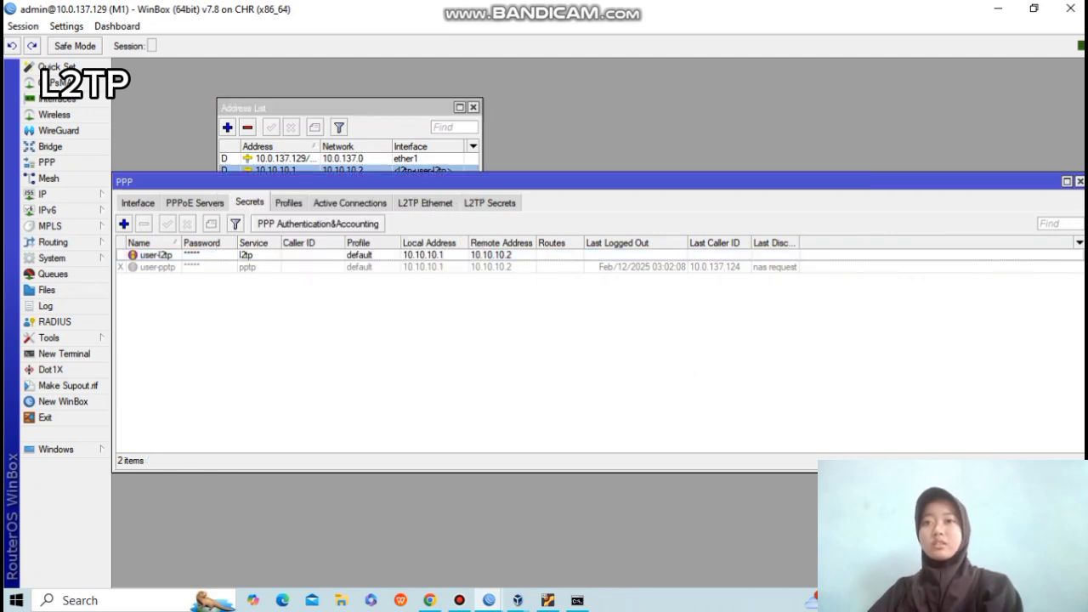
{"action": "left_click", "coordinate": [57, 99]}
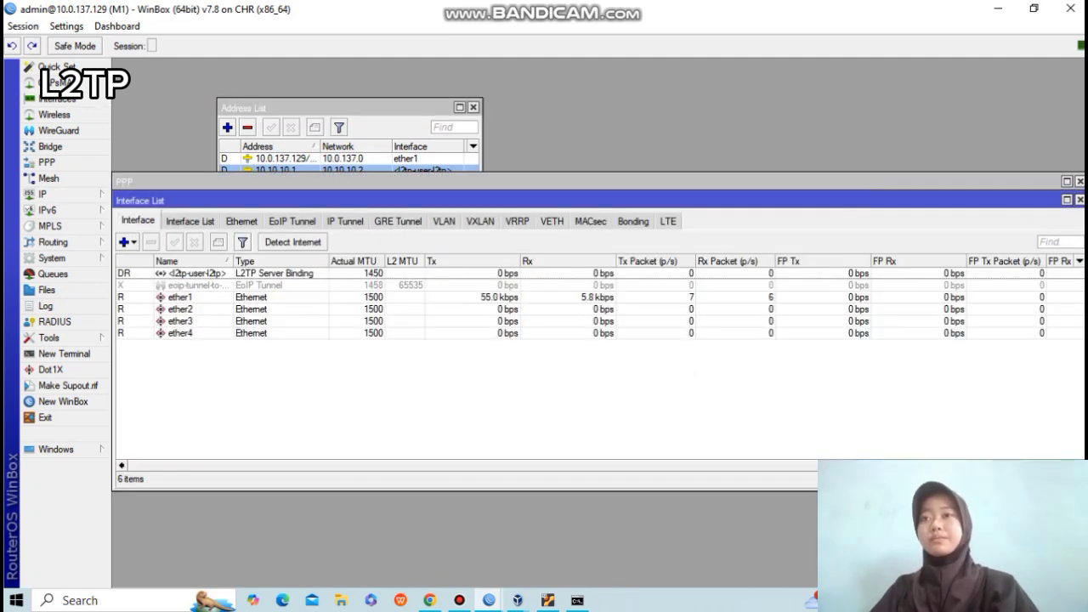
{"action": "left_click", "coordinate": [595, 333]}
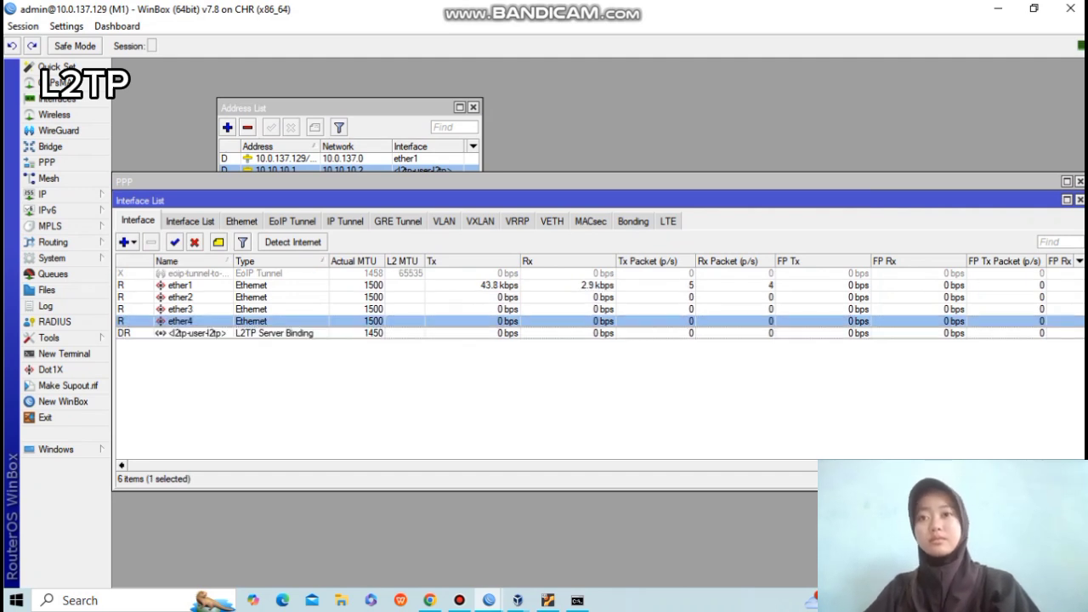
{"action": "left_click", "coordinate": [350, 108]}
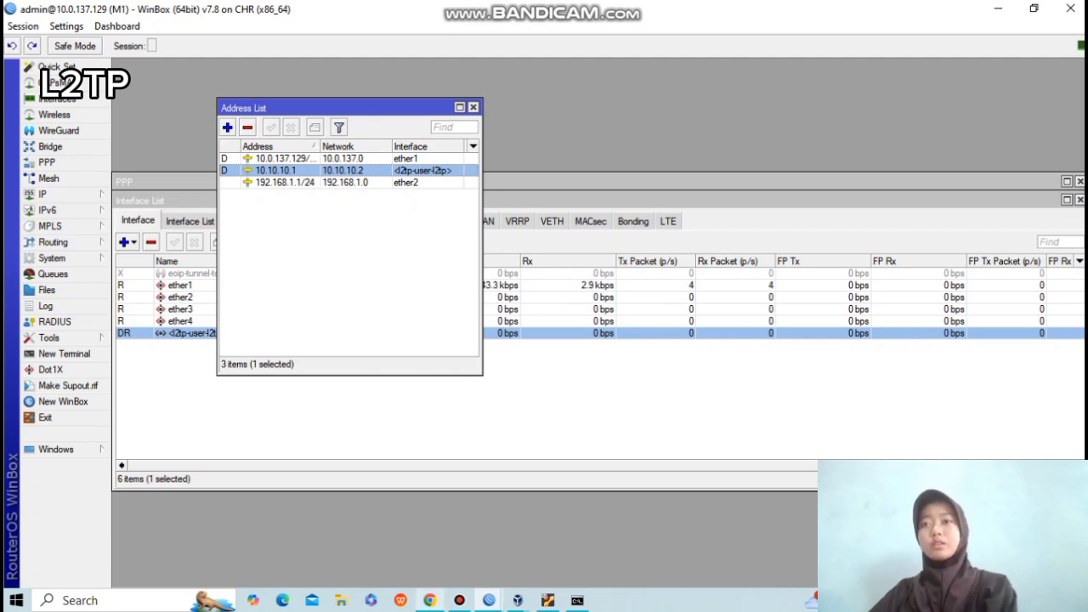
{"action": "left_click", "coordinate": [431, 600]}
{"action": "mouse_move", "coordinate": [430, 600]}
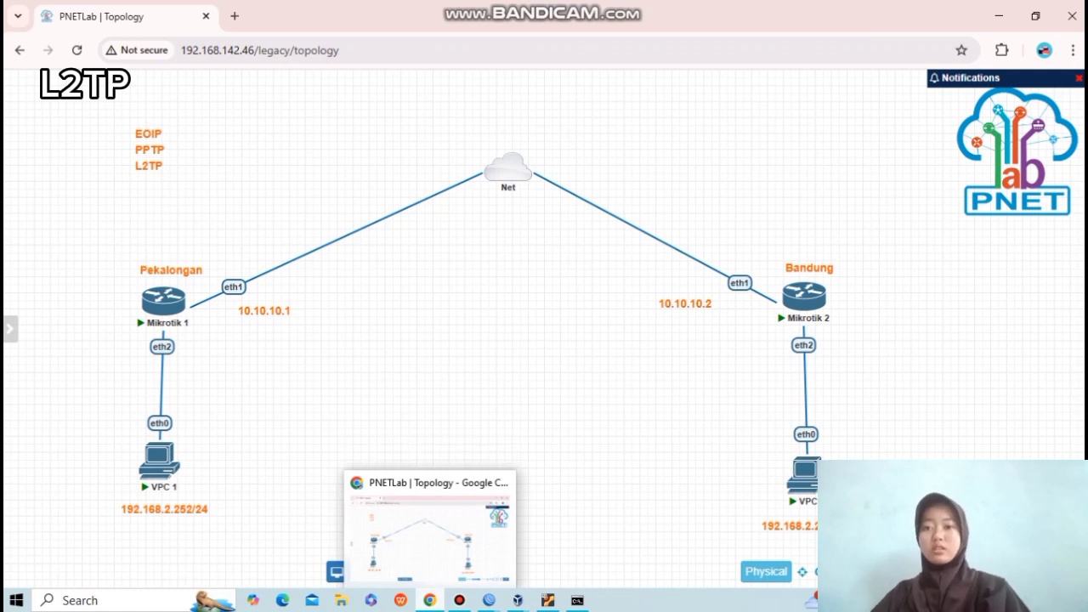
{"action": "mouse_move", "coordinate": [489, 600]}
{"action": "left_click", "coordinate": [401, 531]}
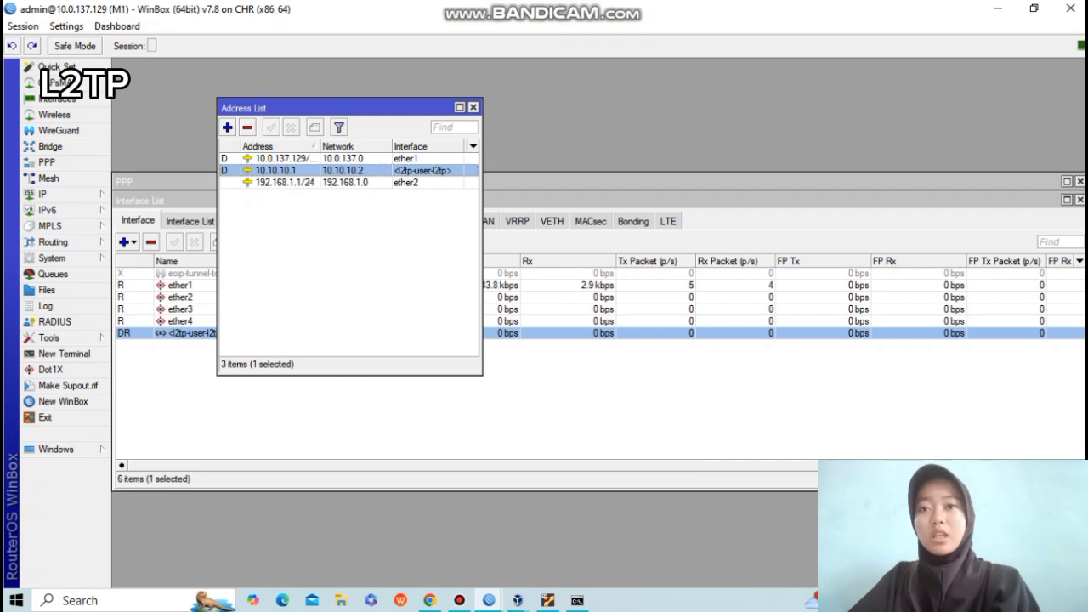
{"action": "left_click", "coordinate": [255, 408]}
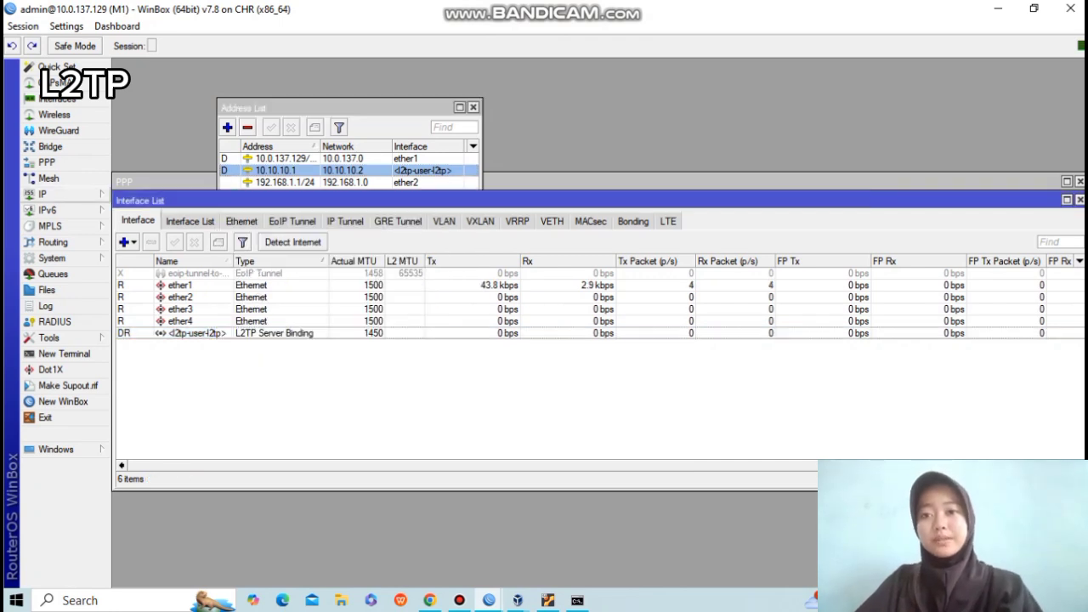
{"action": "left_click", "coordinate": [42, 195]}
Re-enable M1's disabled route to 192.168.2.0/24 via 10.10.10.2, then go back to M2's window.
{"action": "left_click", "coordinate": [134, 403]}
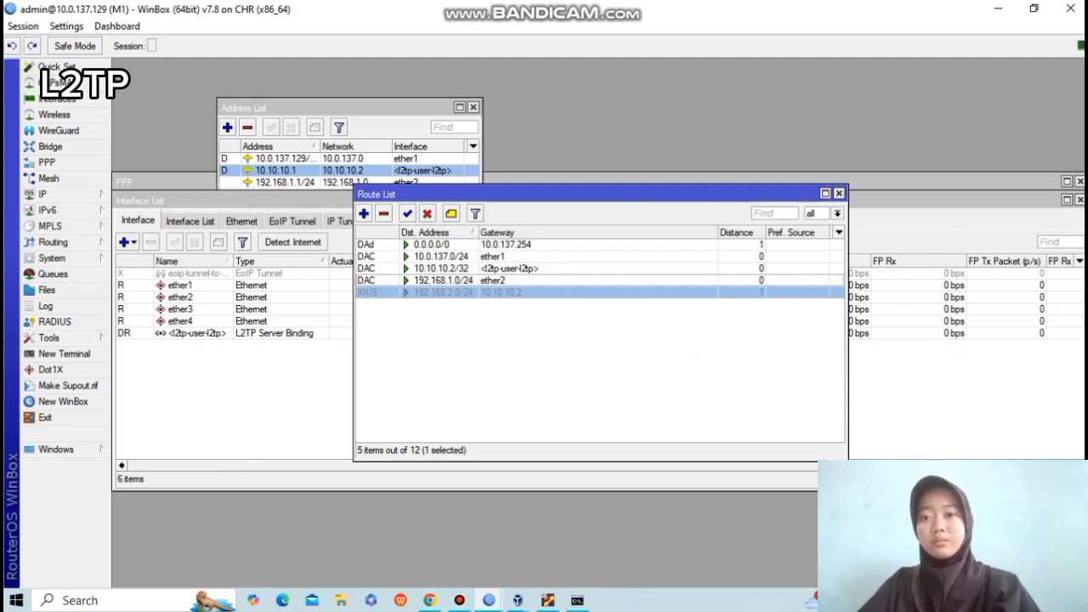
{"action": "left_click", "coordinate": [510, 268]}
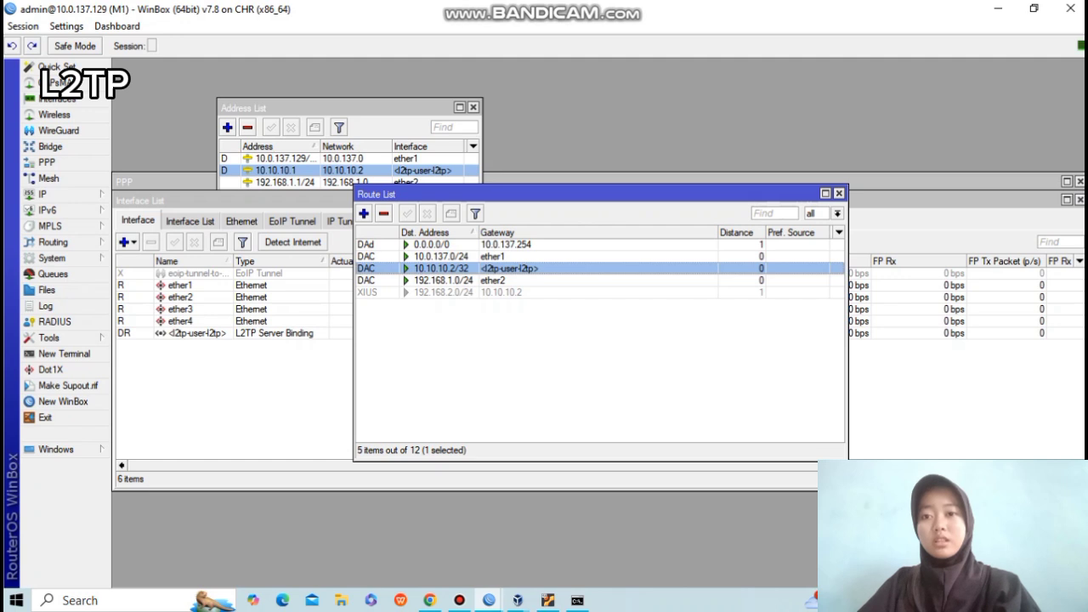
{"action": "left_click", "coordinate": [508, 292]}
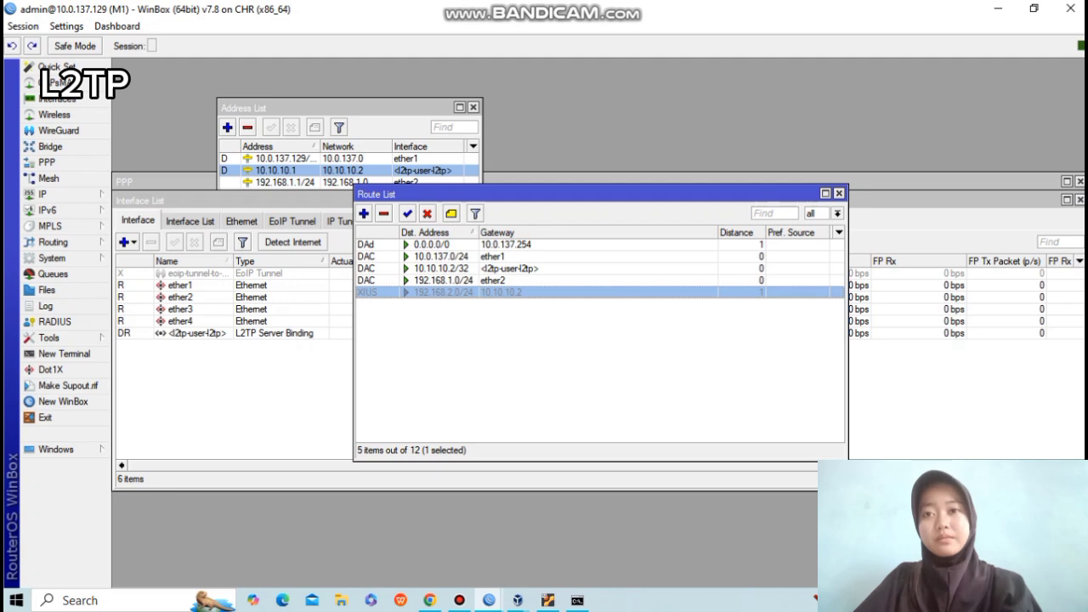
{"action": "left_click", "coordinate": [407, 214]}
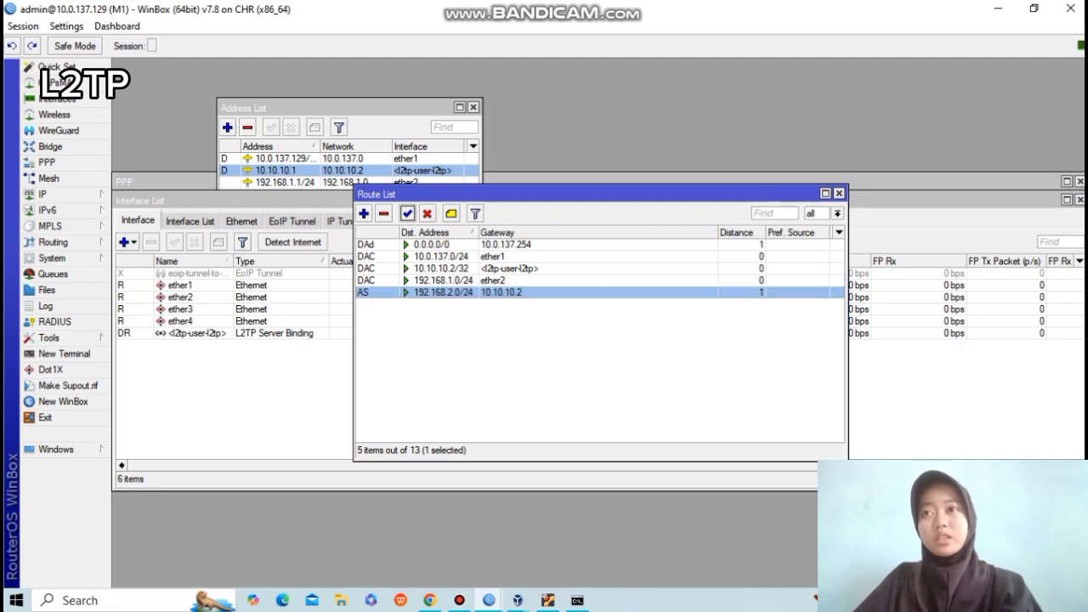
{"action": "mouse_move", "coordinate": [489, 601]}
{"action": "left_click", "coordinate": [571, 521]}
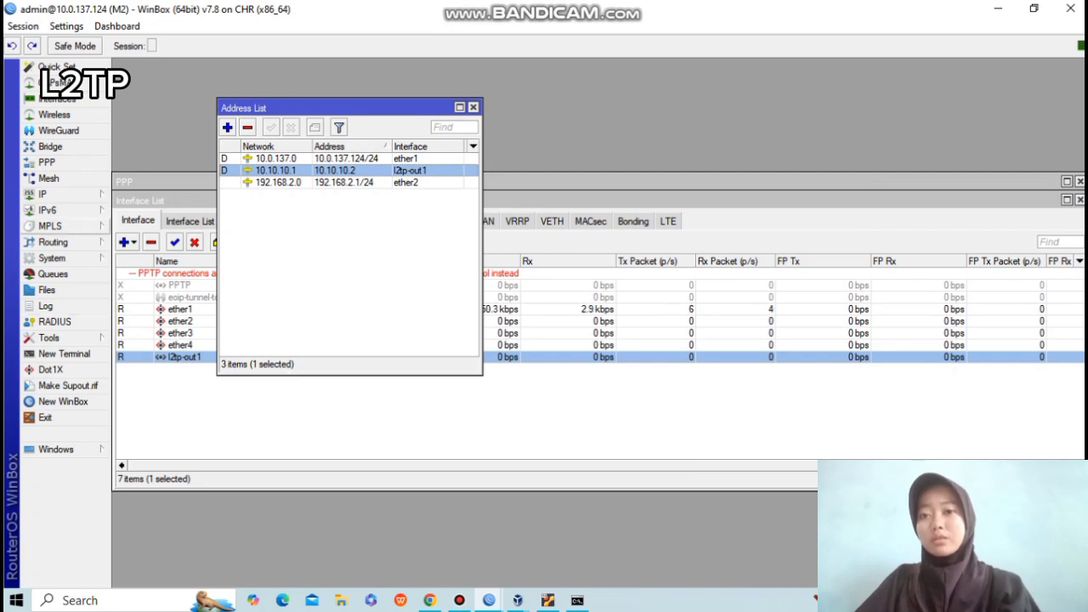
Open M2's route list and inspect the existing tunnel route's properties.
{"action": "left_click", "coordinate": [51, 243]}
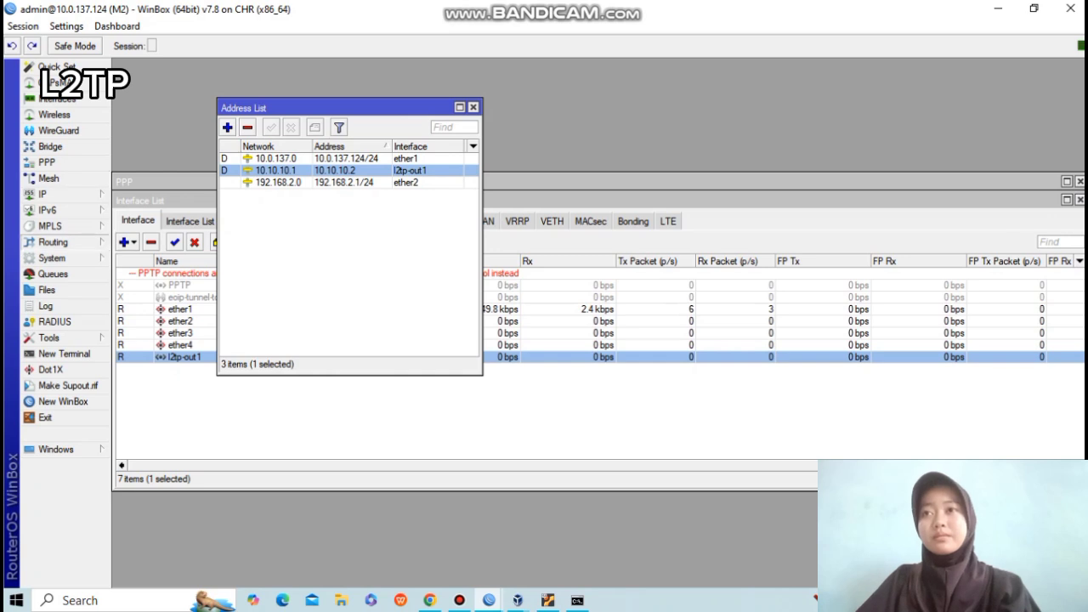
{"action": "left_click", "coordinate": [46, 194]}
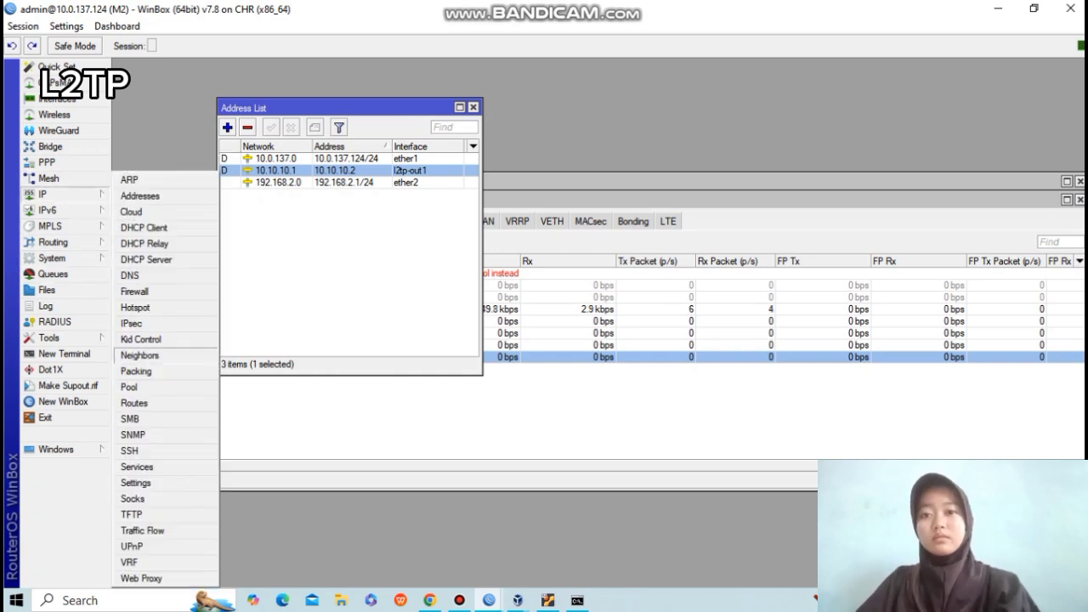
{"action": "left_click", "coordinate": [136, 403]}
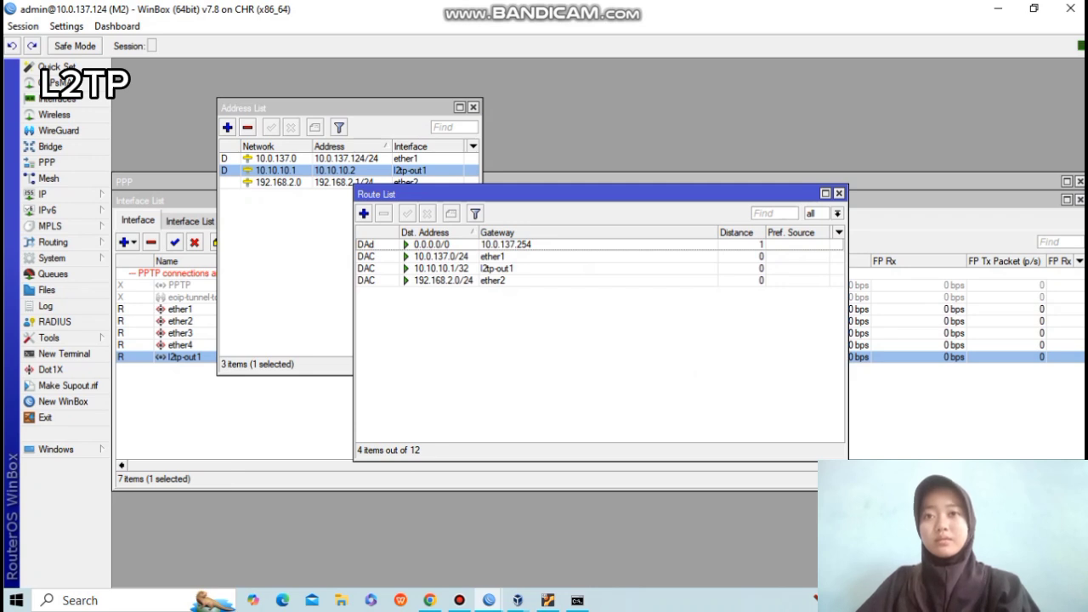
{"action": "left_click", "coordinate": [497, 269]}
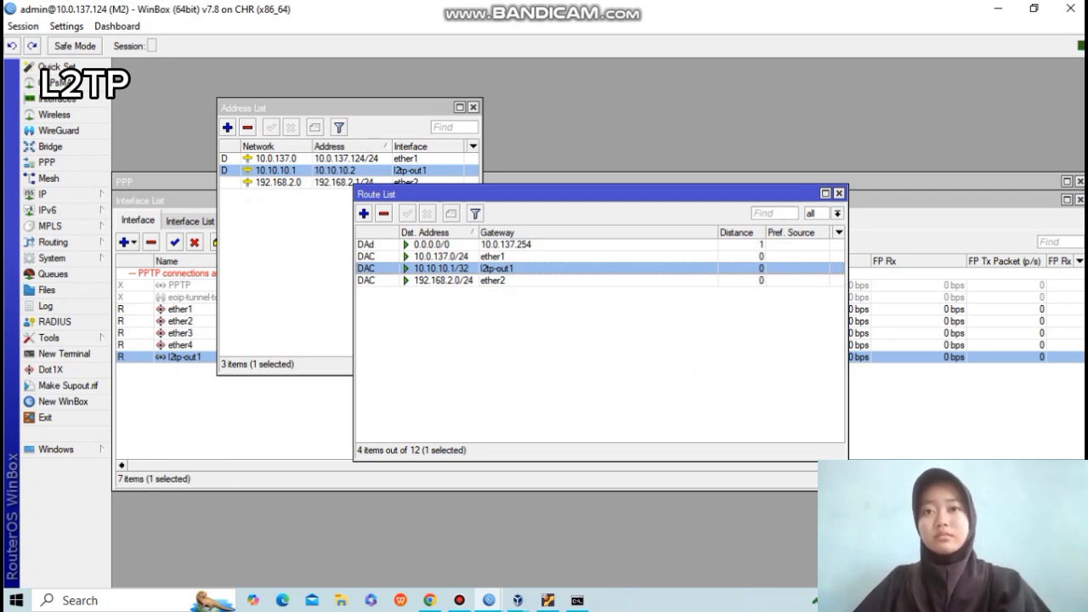
{"action": "double_click", "coordinate": [498, 268]}
{"action": "left_click", "coordinate": [608, 204]}
Add a static route to 192.168.1.0/24 with gateway 10.10.10.0.
{"action": "left_click", "coordinate": [770, 143]}
{"action": "left_click", "coordinate": [364, 214]}
{"action": "type", "text": "192"}
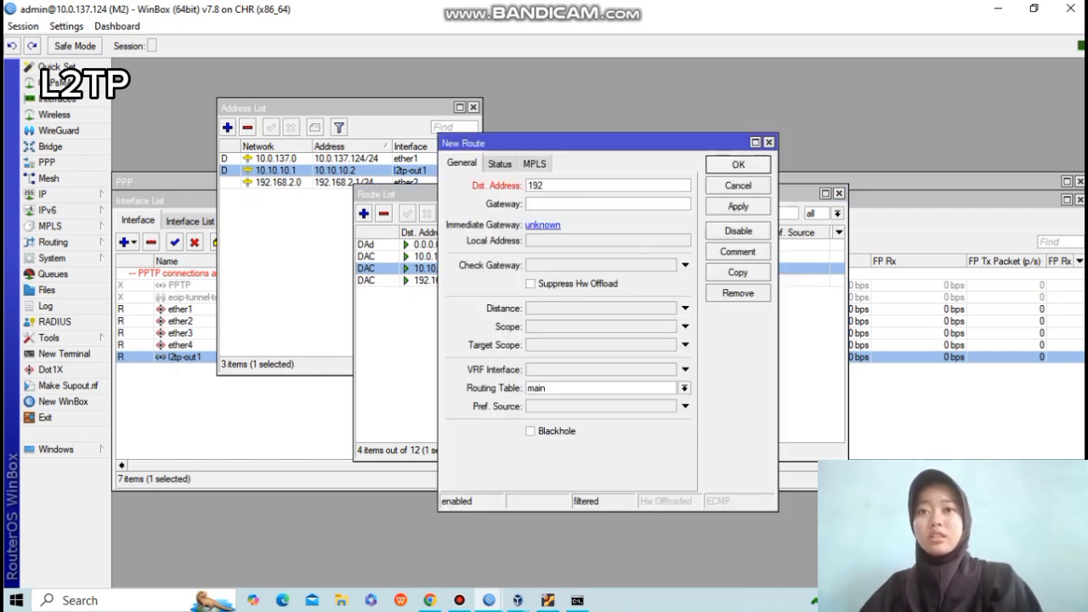
{"action": "type", "text": ".168.1.0/24"}
{"action": "key", "text": "Tab"}
{"action": "type", "text": "10.10.10.0"}
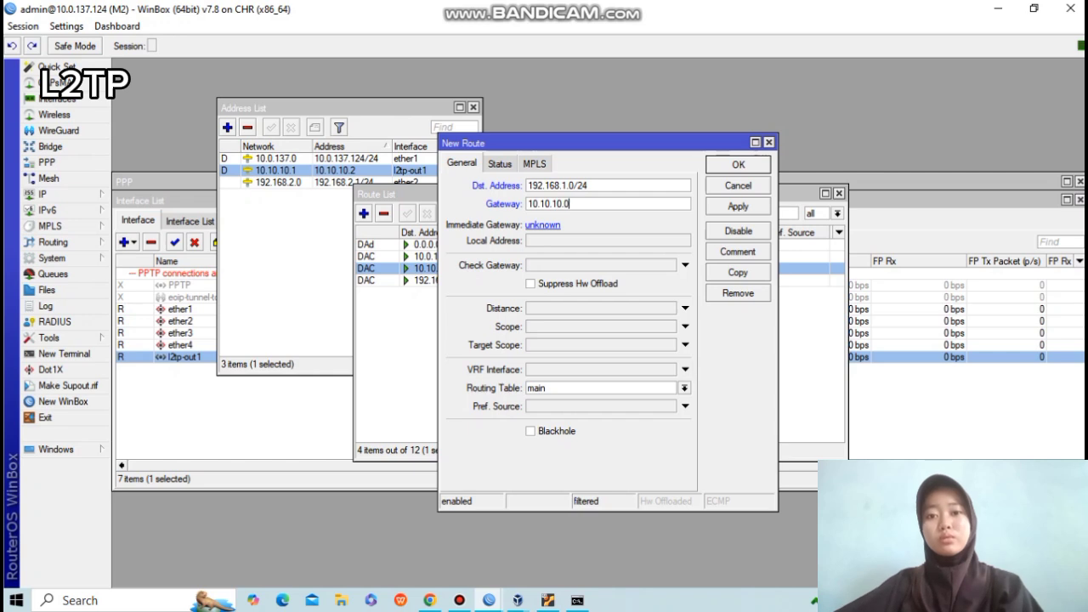
{"action": "left_click", "coordinate": [738, 207]}
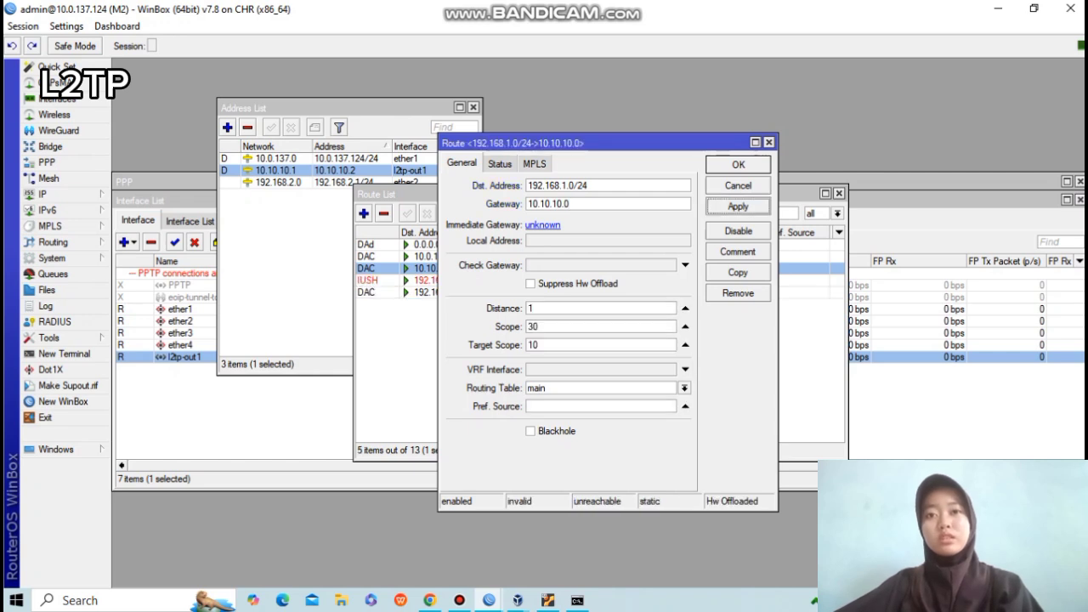
{"action": "left_click", "coordinate": [738, 165]}
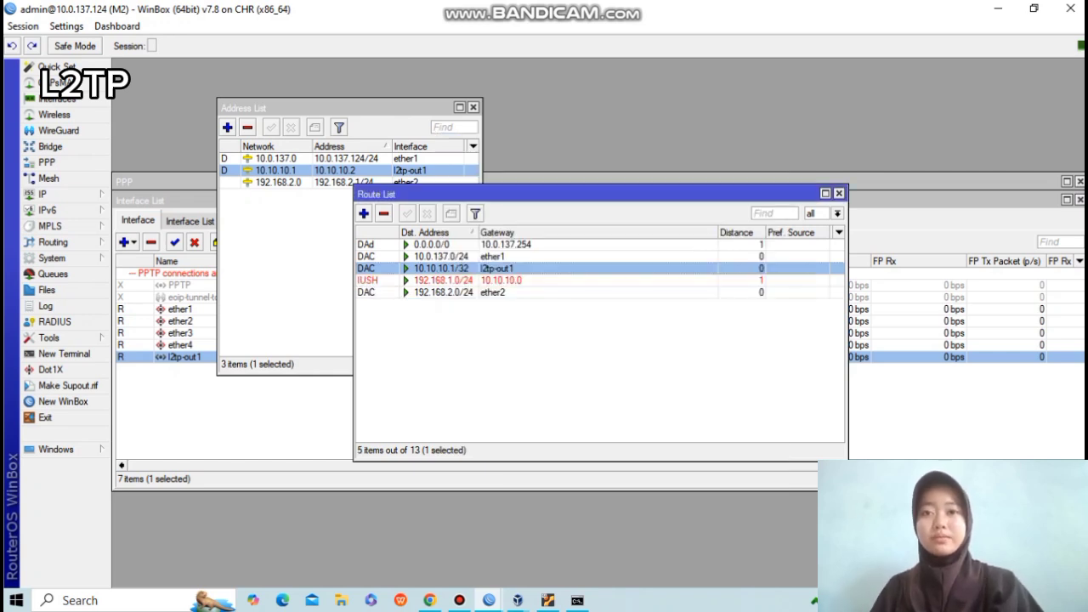
Correct the 192.168.1.0/24 route's gateway to 10.10.10.1 and return to the PNETLab topology.
{"action": "left_click", "coordinate": [612, 362]}
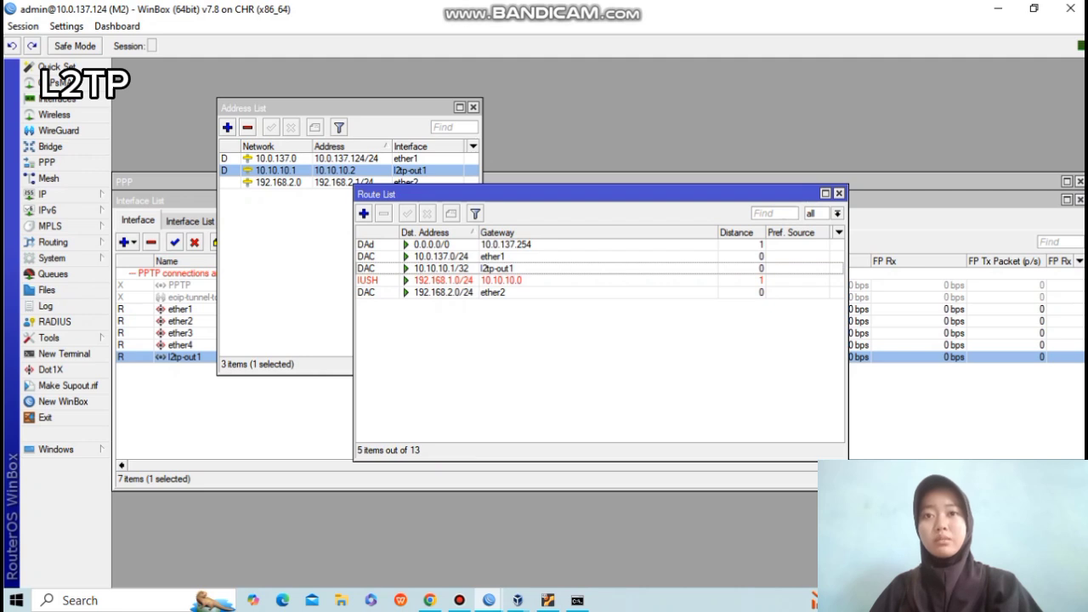
{"action": "double_click", "coordinate": [444, 281]}
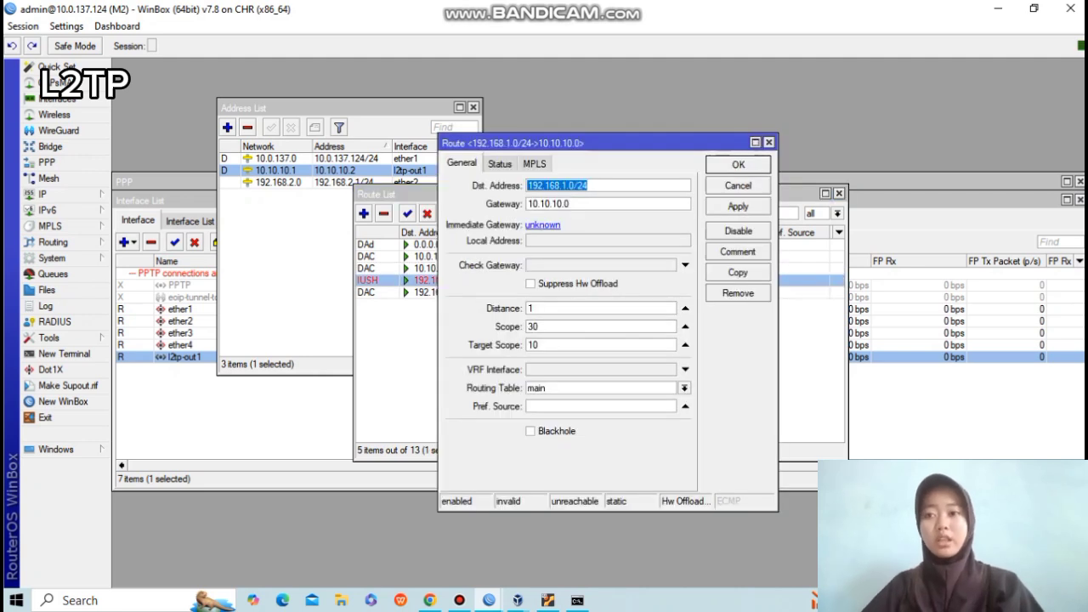
{"action": "left_click", "coordinate": [572, 204]}
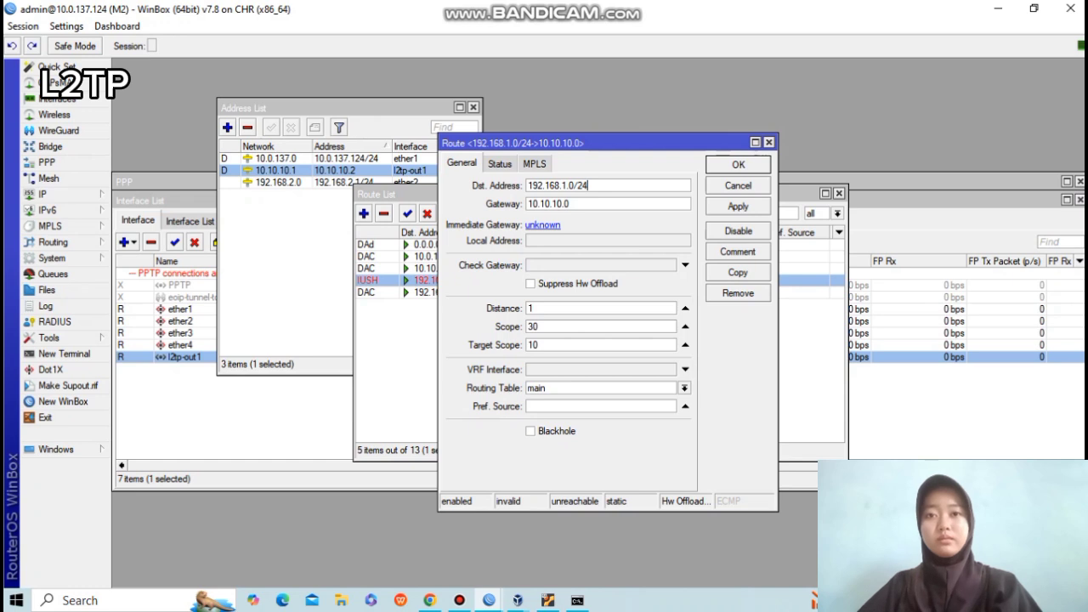
{"action": "left_click", "coordinate": [607, 240]}
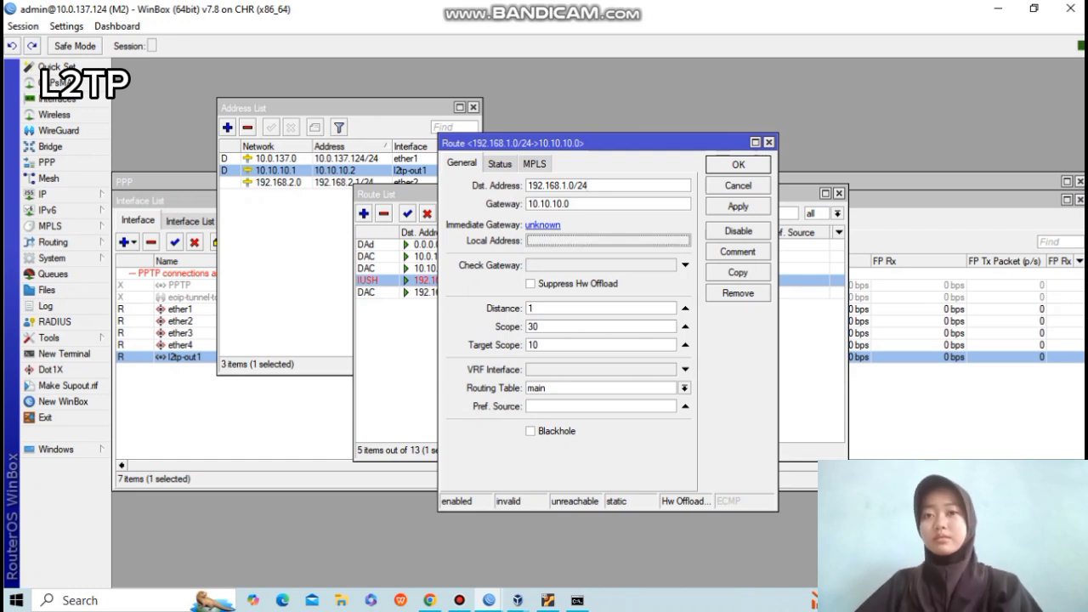
{"action": "left_click", "coordinate": [738, 207]}
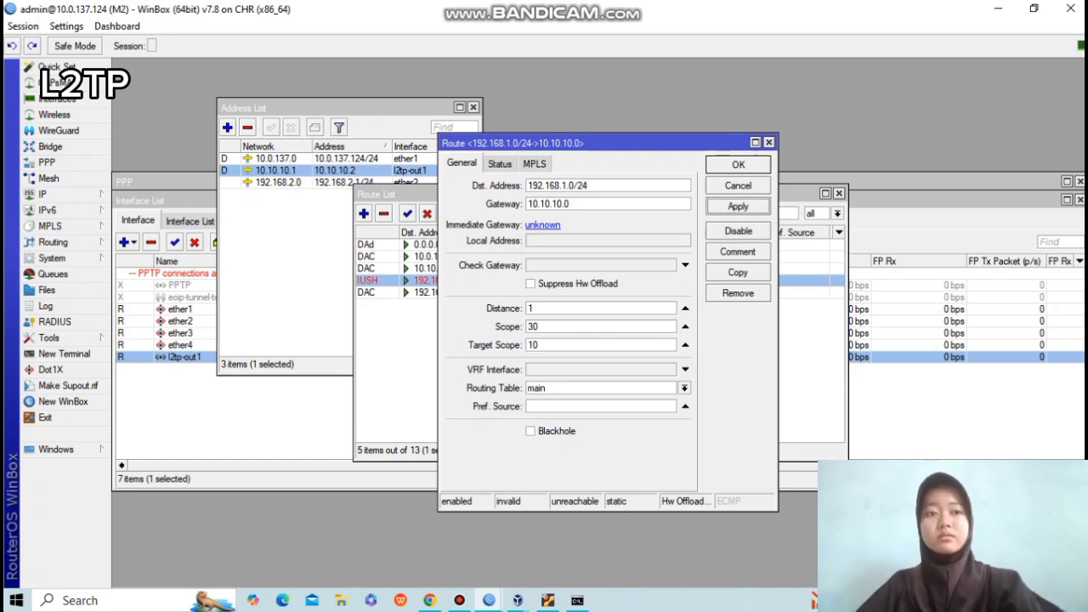
{"action": "left_click", "coordinate": [738, 165]}
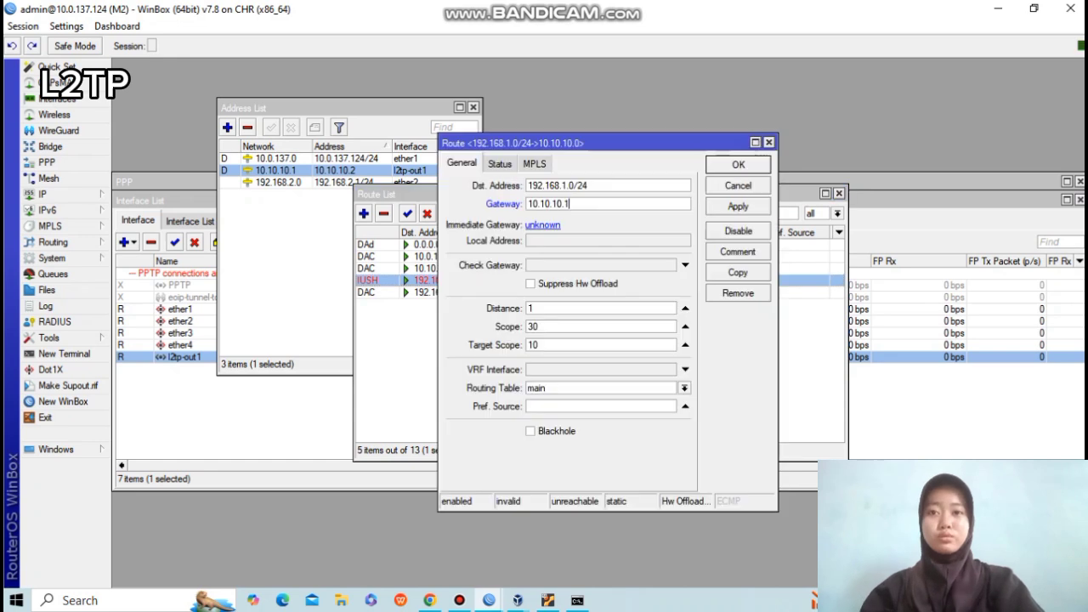
{"action": "left_click", "coordinate": [738, 206]}
{"action": "left_click", "coordinate": [738, 165]}
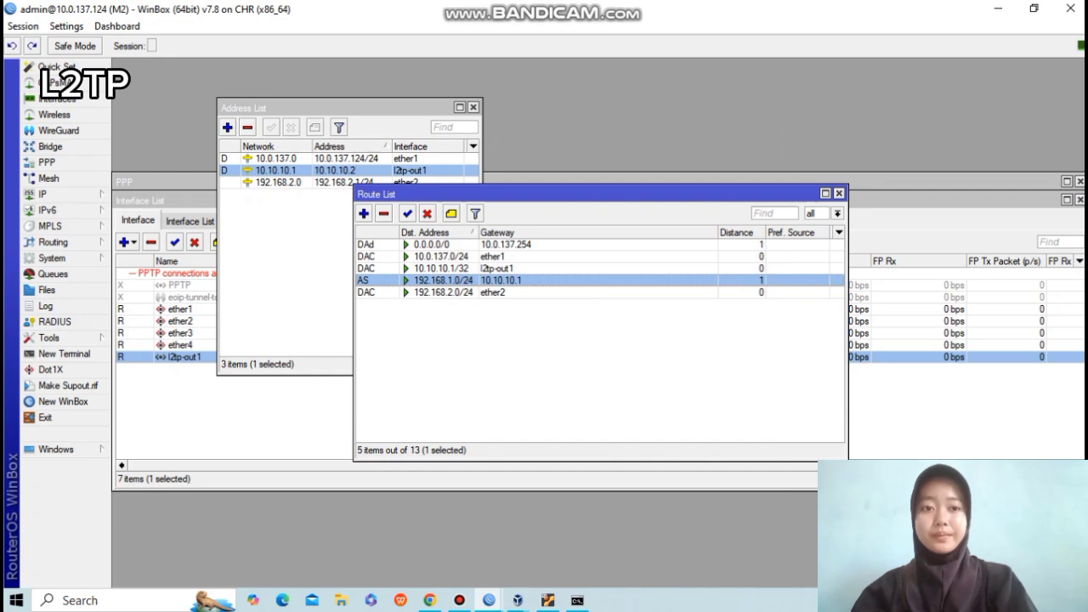
{"action": "left_click", "coordinate": [430, 600]}
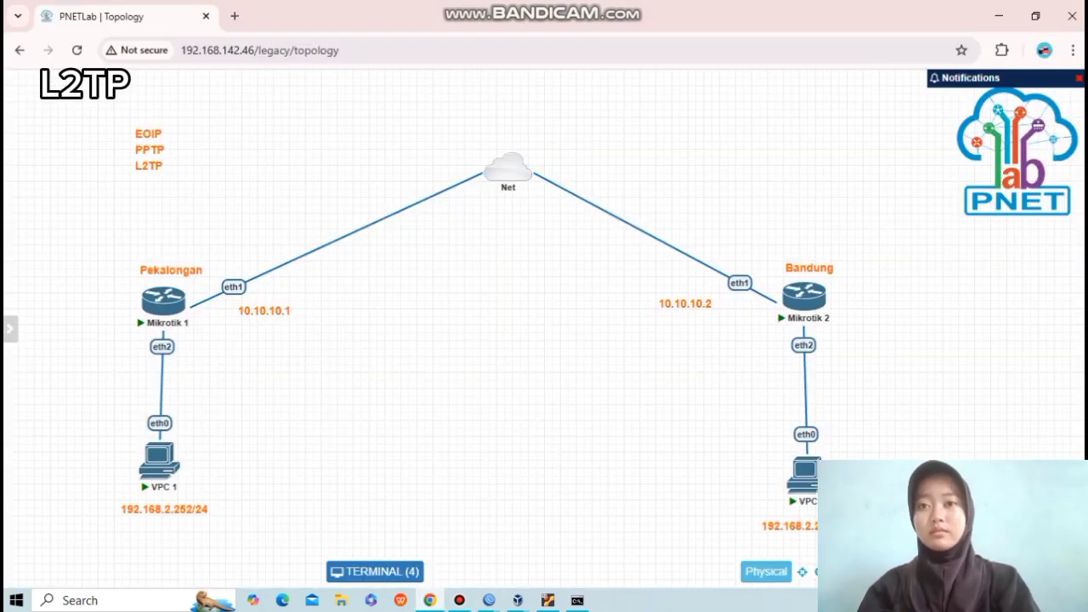
From VPC 1's console, ping 192.168.2.254.
{"action": "left_click", "coordinate": [159, 459]}
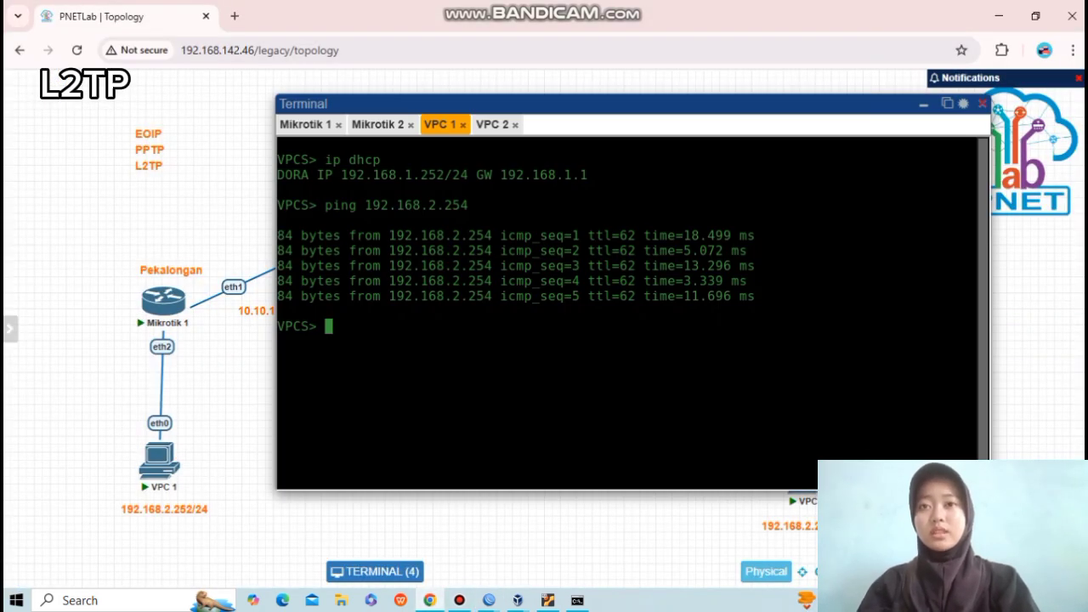
{"action": "type", "text": "ip"}
{"action": "key", "text": "BackSpace"}
{"action": "key", "text": "BackSpace"}
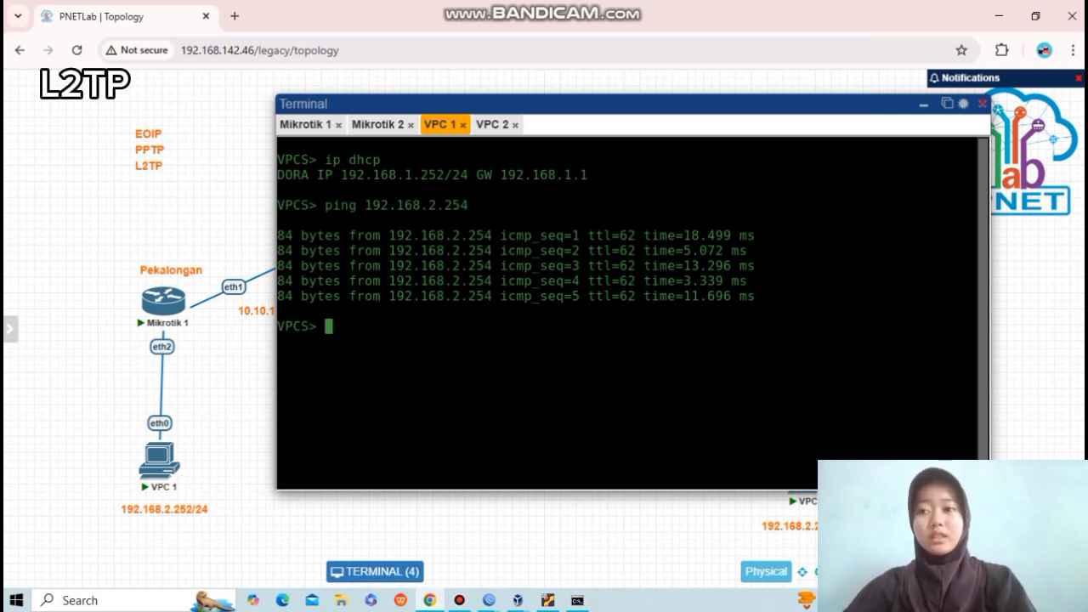
{"action": "type", "text": "ping 19"}
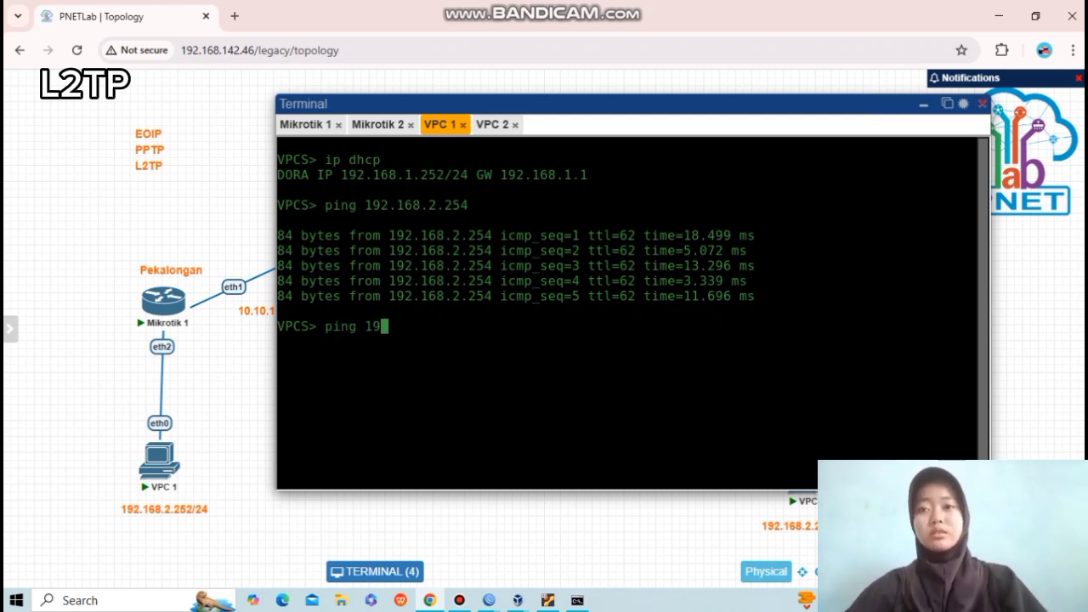
{"action": "type", "text": "2.16"}
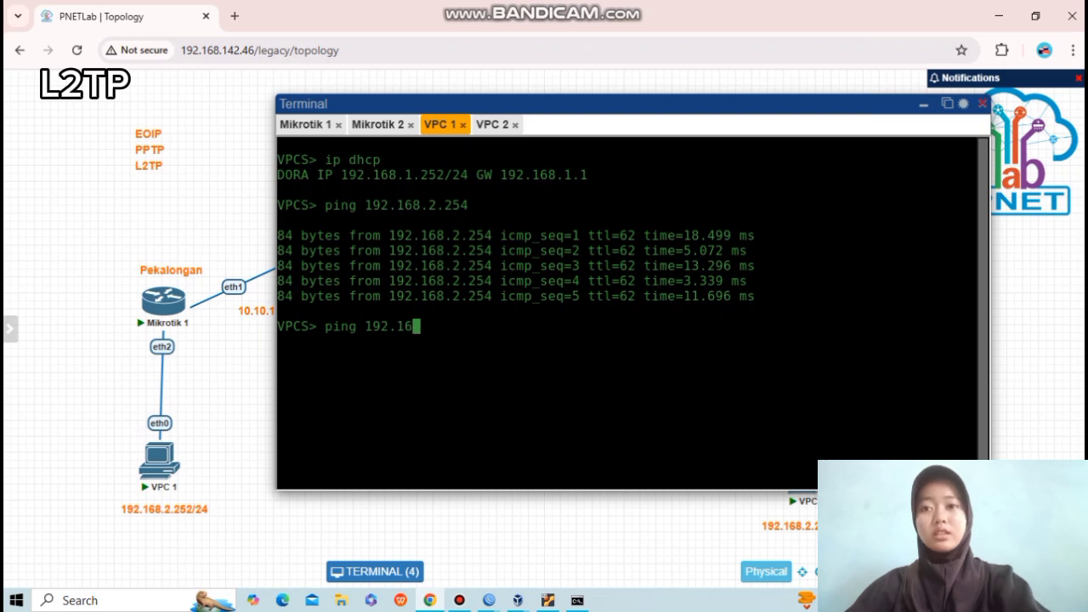
{"action": "type", "text": "8.2.25"}
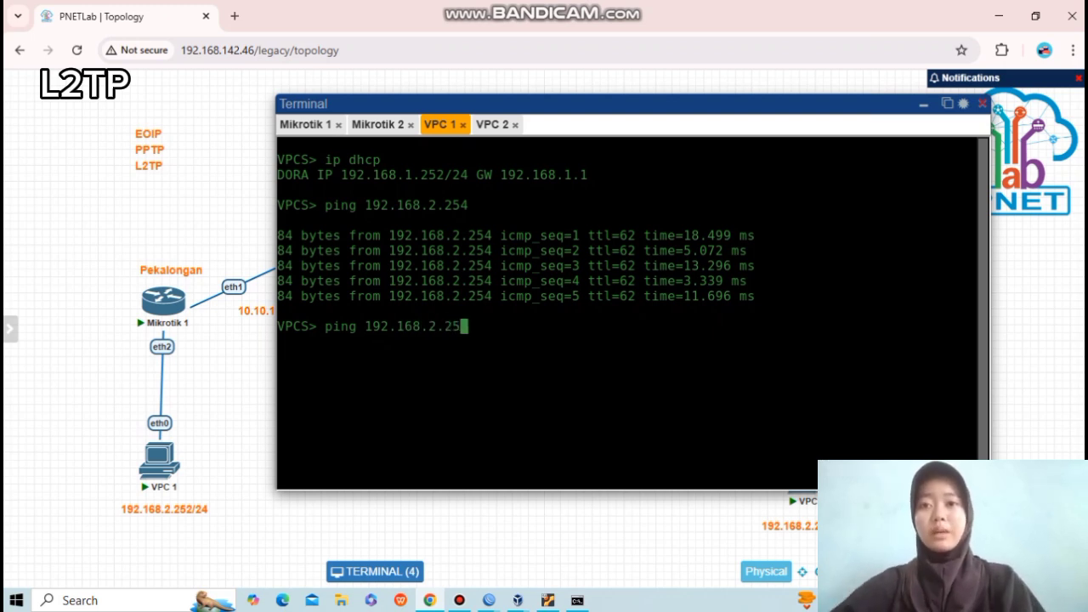
{"action": "type", "text": "4"}
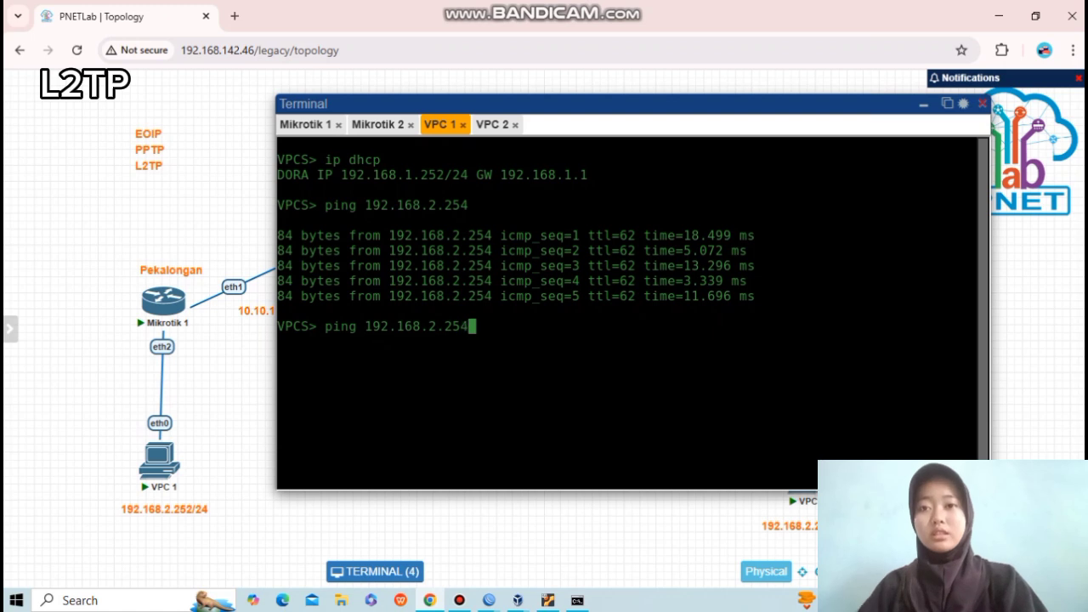
{"action": "key", "text": "Return"}
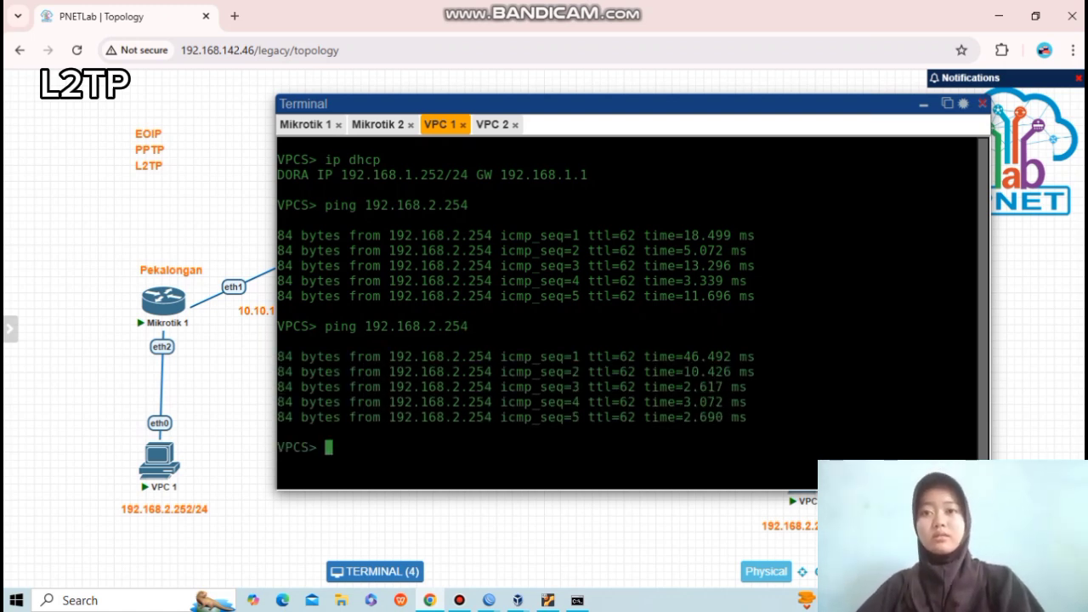
From VPC 2's console, ping 192.168.1.252, then hide the terminal.
{"action": "left_click", "coordinate": [493, 125]}
{"action": "type", "text": "ping 192.168"}
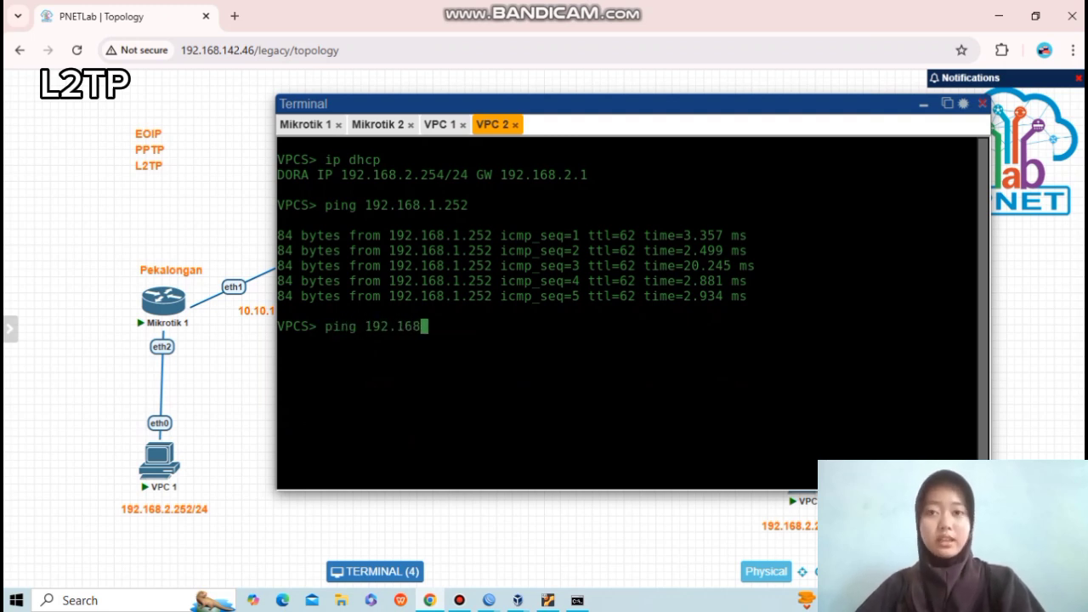
{"action": "type", "text": "."}
{"action": "type", "text": "1.252"}
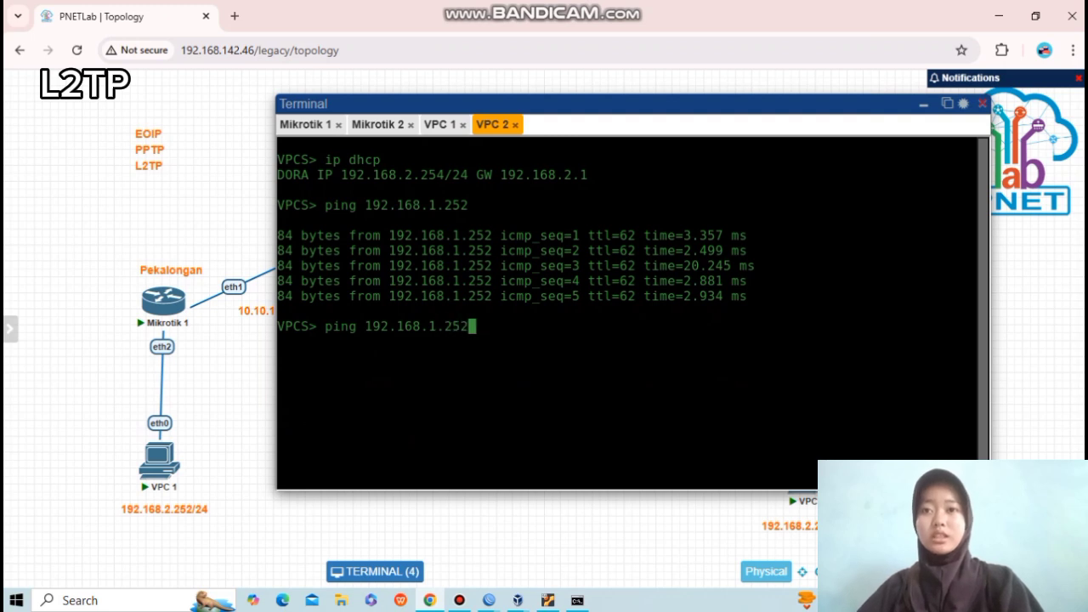
{"action": "key", "text": "Return"}
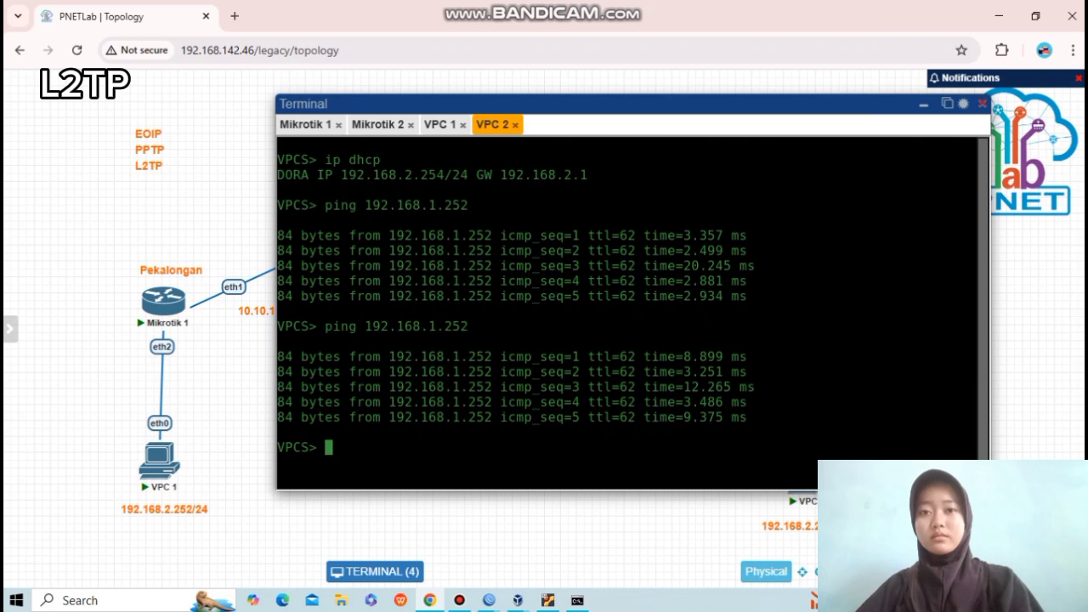
{"action": "left_click", "coordinate": [925, 104]}
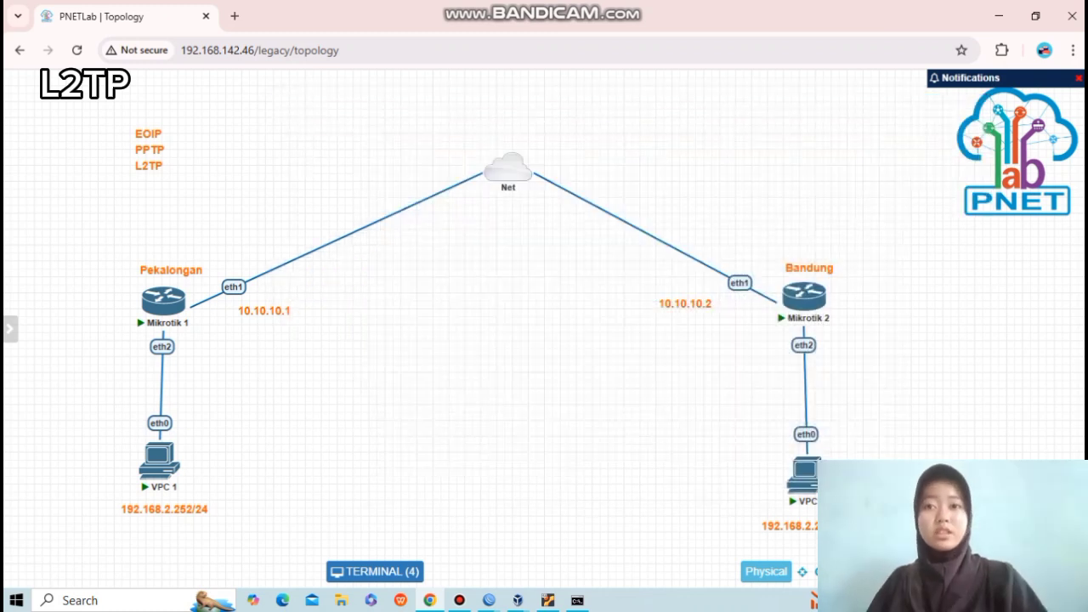
Add an 'L2TP TUNNEL' text label and drag it to the middle of the topology.
{"action": "right_click", "coordinate": [484, 304]}
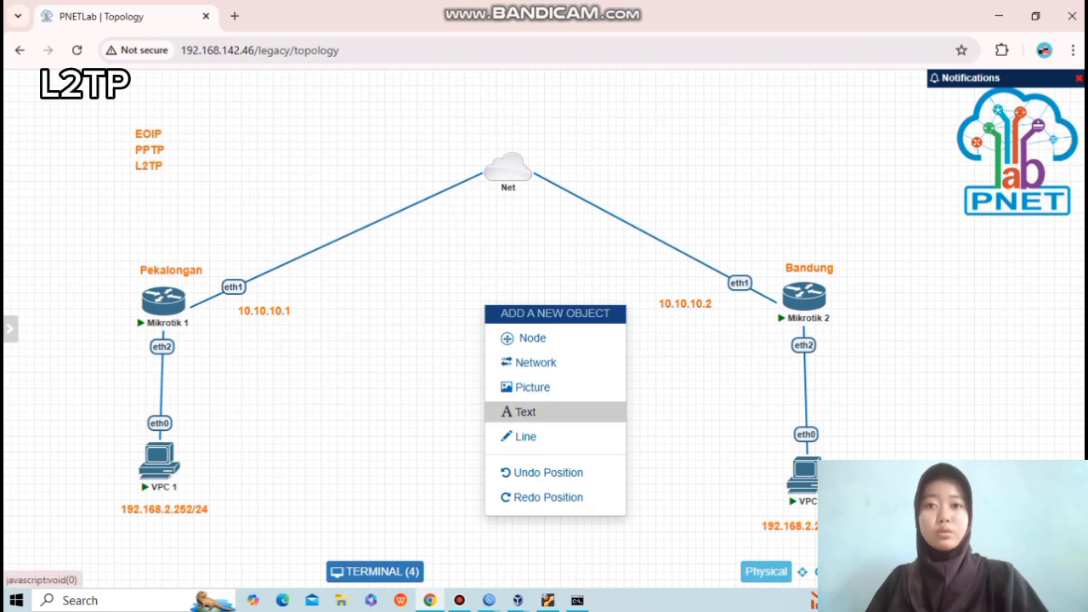
{"action": "left_click", "coordinate": [521, 411]}
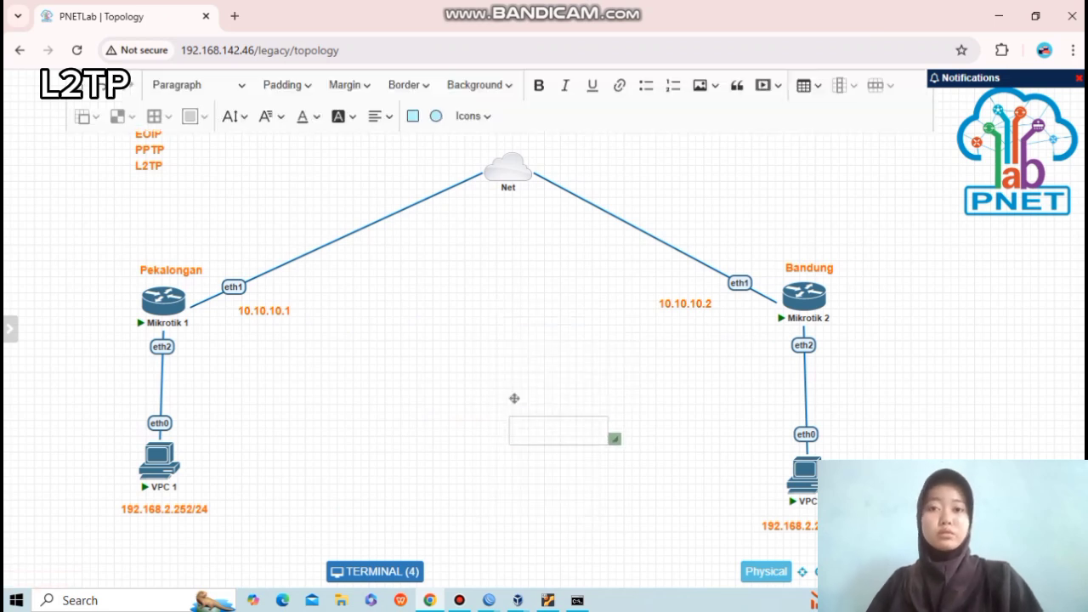
{"action": "type", "text": "L2TP TUN"}
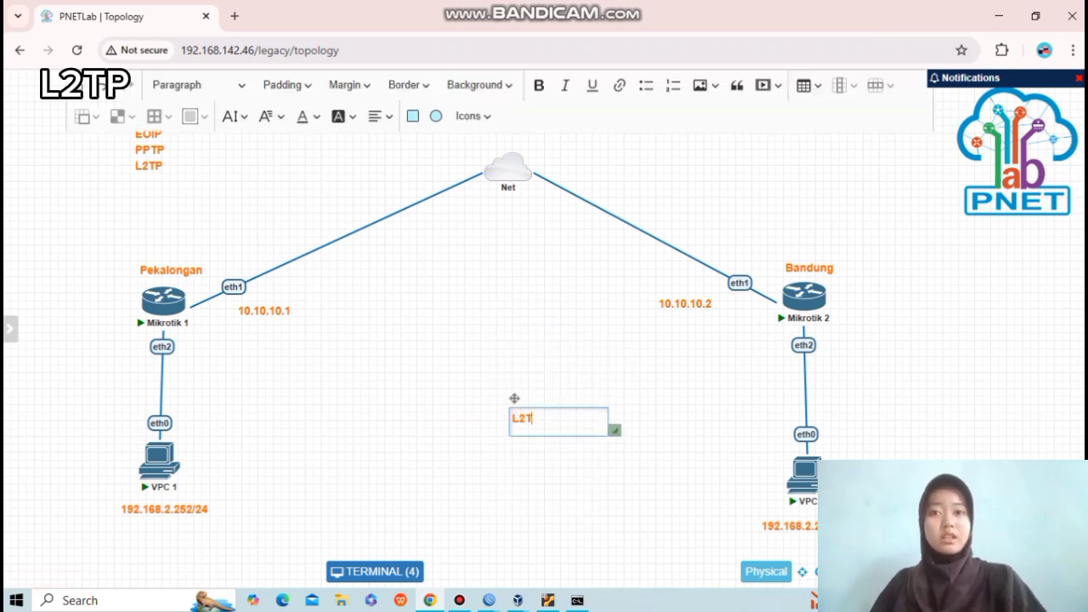
{"action": "type", "text": "NEL"}
{"action": "left_click_drag", "start_coordinate": [515, 398], "coordinate": [453, 309]}
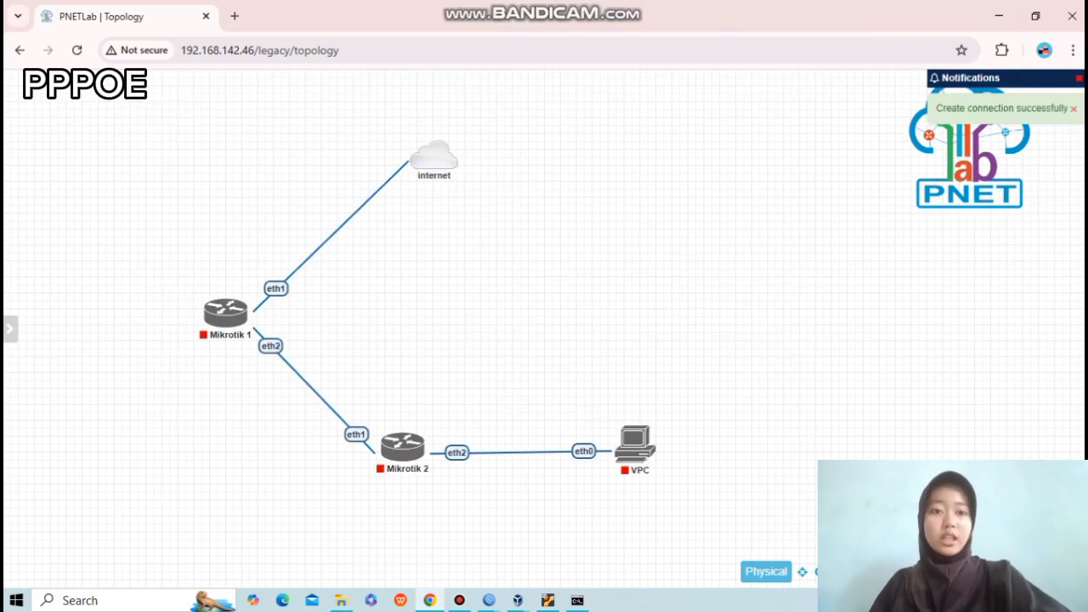
Start Mikrotik 2 and the VPC, and place an 'ISP' label above Mikrotik 1.
{"action": "left_click", "coordinate": [384, 425]}
{"action": "left_click", "coordinate": [623, 417]}
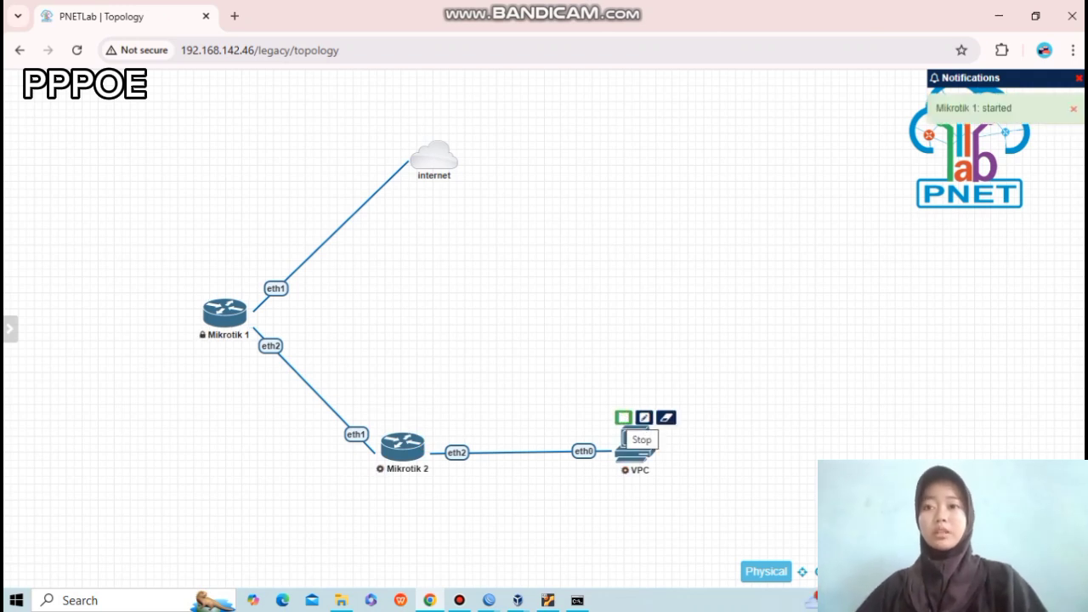
{"action": "right_click", "coordinate": [645, 301]}
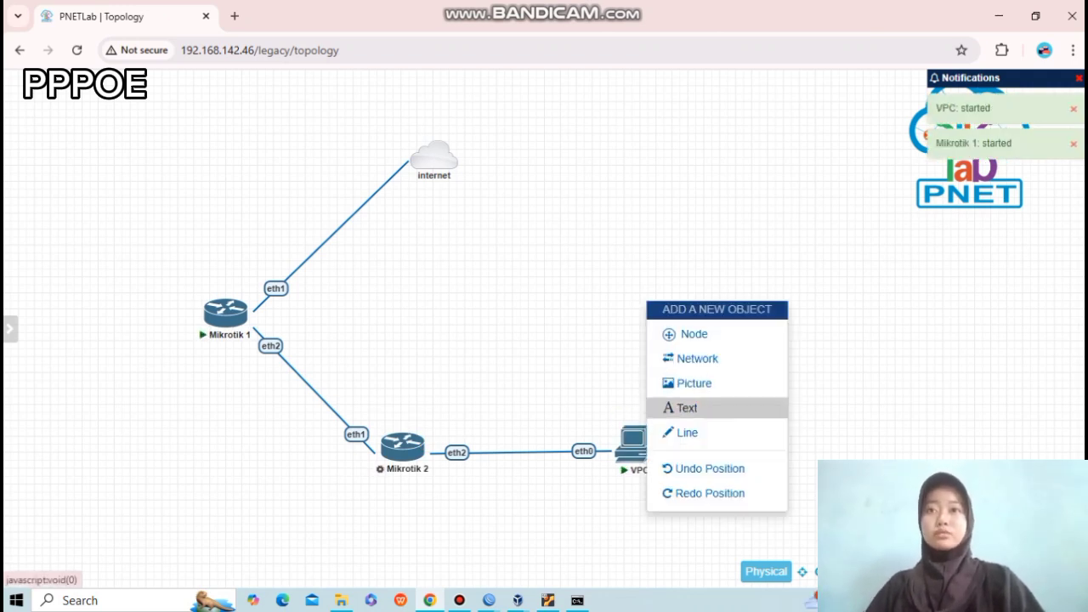
{"action": "left_click", "coordinate": [680, 408]}
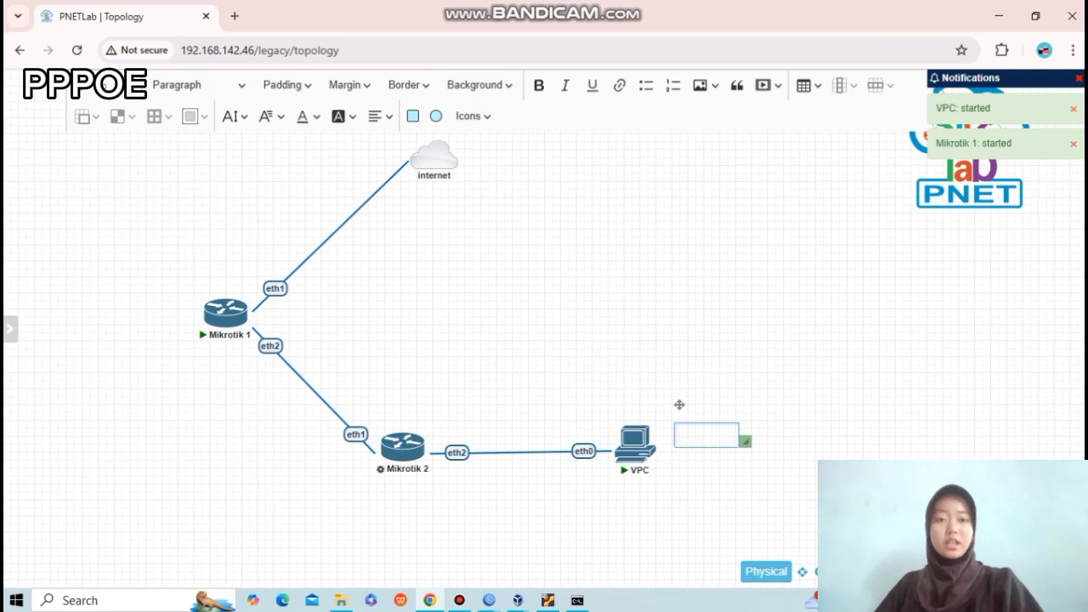
{"action": "type", "text": "ISP"}
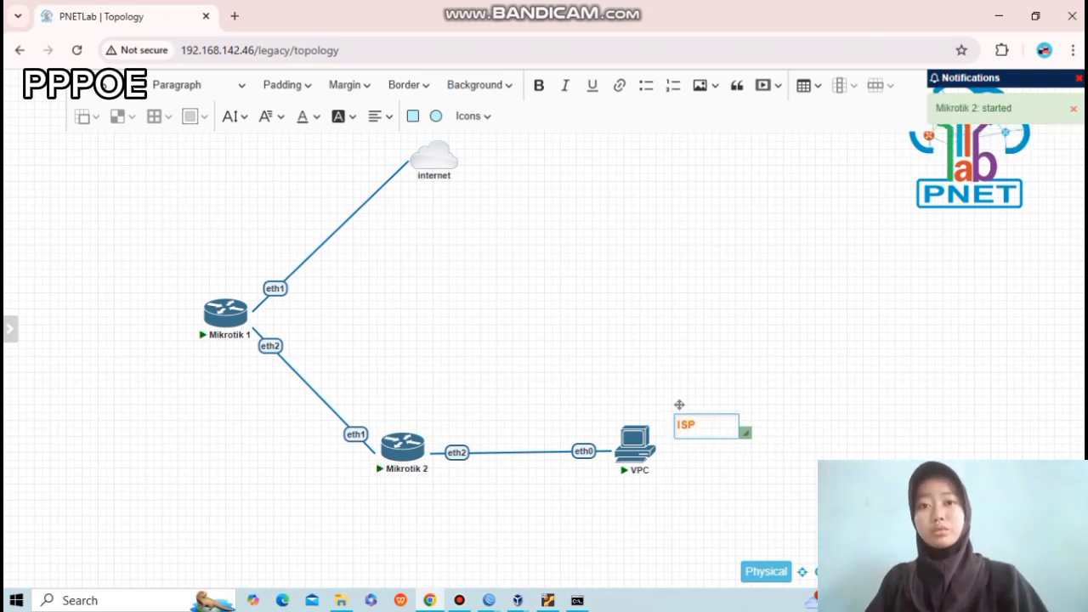
{"action": "left_click_drag", "start_coordinate": [679, 405], "coordinate": [212, 265]}
Duplicate the ISP label, reposition it, and delete the extra copy.
{"action": "right_click", "coordinate": [454, 322]}
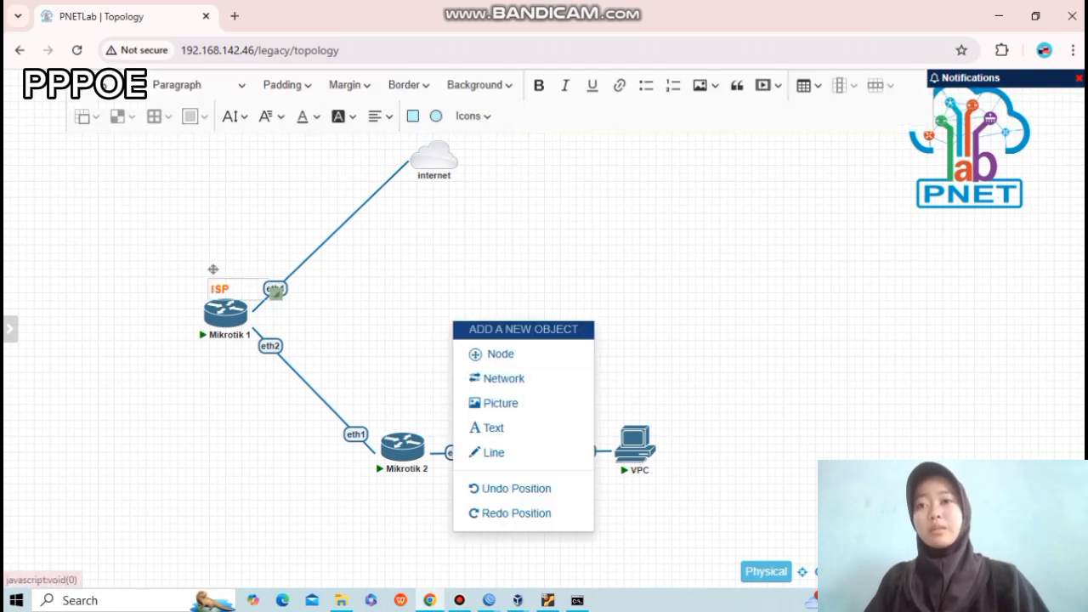
{"action": "left_click", "coordinate": [646, 366]}
{"action": "double_click", "coordinate": [214, 270]}
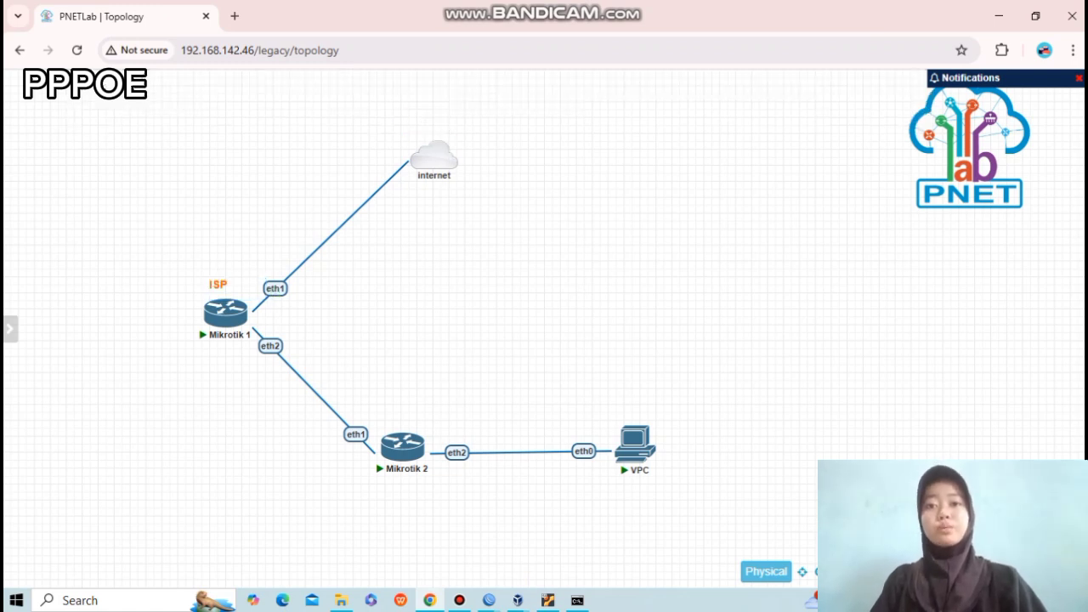
{"action": "right_click", "coordinate": [224, 290]}
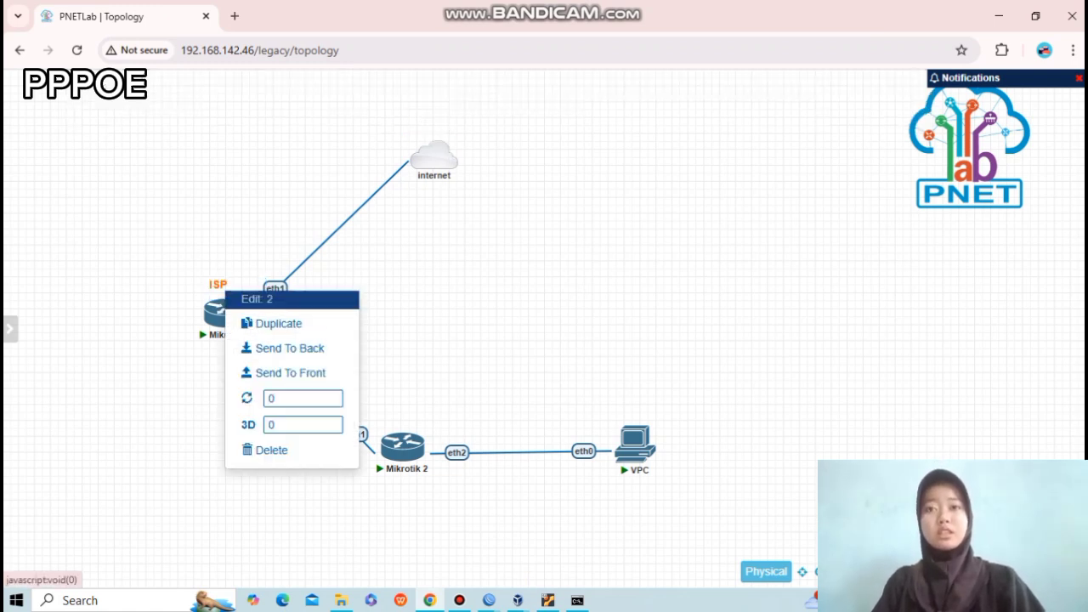
{"action": "left_click", "coordinate": [279, 324]}
{"action": "left_click_drag", "start_coordinate": [220, 285], "coordinate": [292, 293]}
{"action": "right_click", "coordinate": [220, 263]}
{"action": "left_click", "coordinate": [275, 294]}
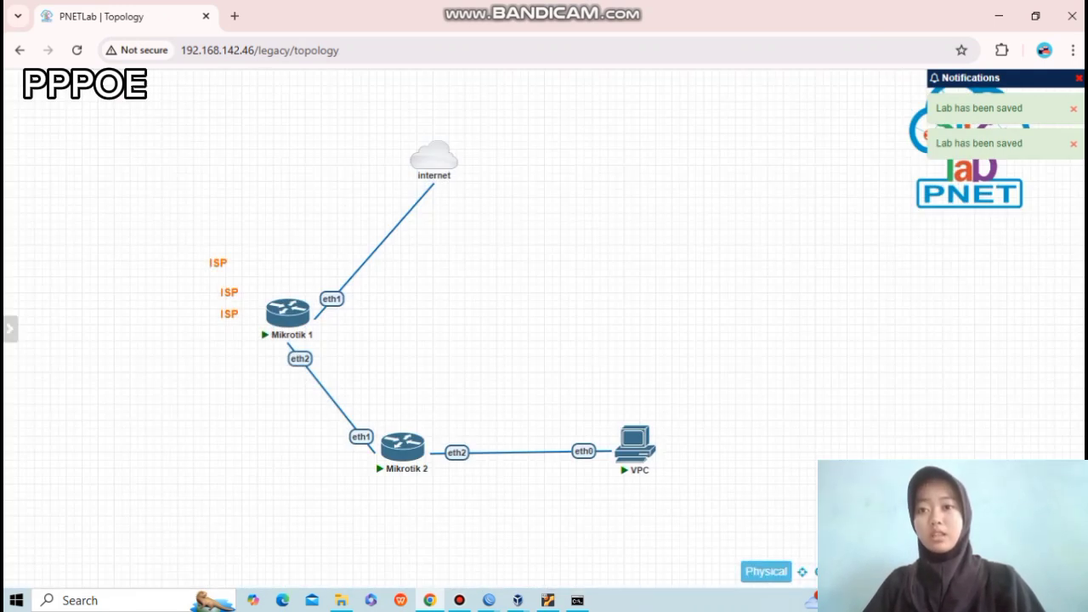
{"action": "right_click", "coordinate": [227, 293]}
{"action": "left_click", "coordinate": [264, 452]}
{"action": "left_click", "coordinate": [517, 177]}
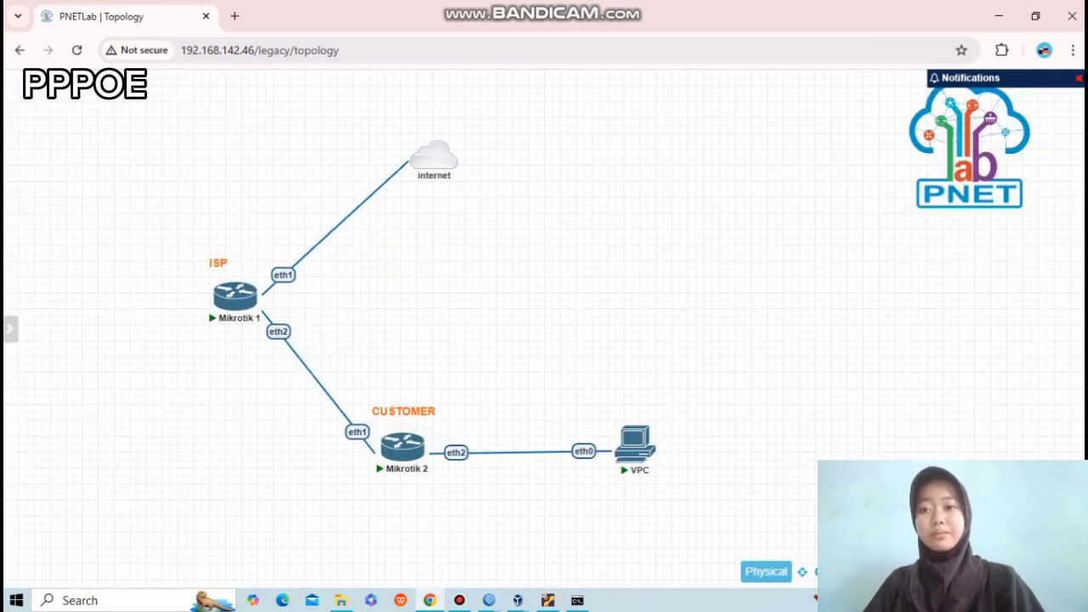
Change the address label under Mikrotik 2 to 10.10.10.2/24.
{"action": "left_click_drag", "start_coordinate": [402, 444], "coordinate": [405, 438]}
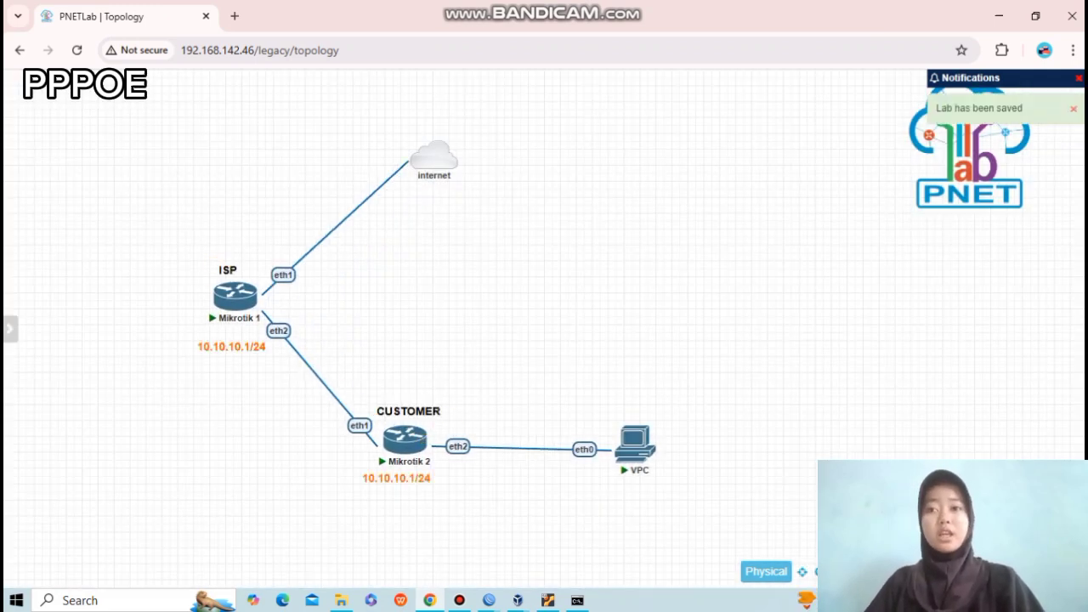
{"action": "double_click", "coordinate": [397, 479]}
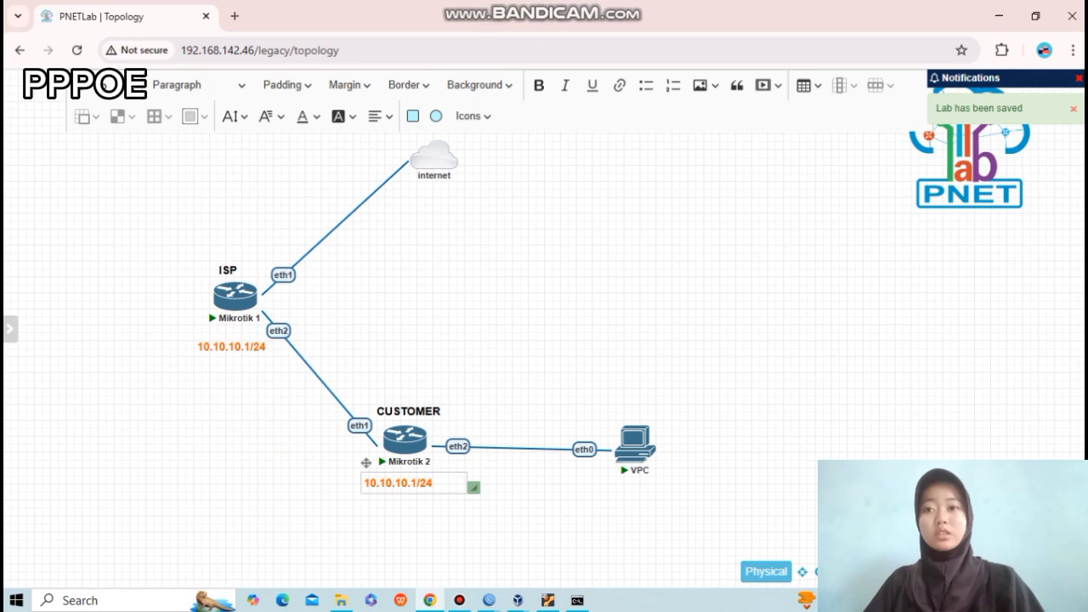
{"action": "left_click", "coordinate": [413, 483]}
{"action": "key", "text": "BackSpace"}
{"action": "type", "text": "2"}
{"action": "left_click", "coordinate": [511, 519]}
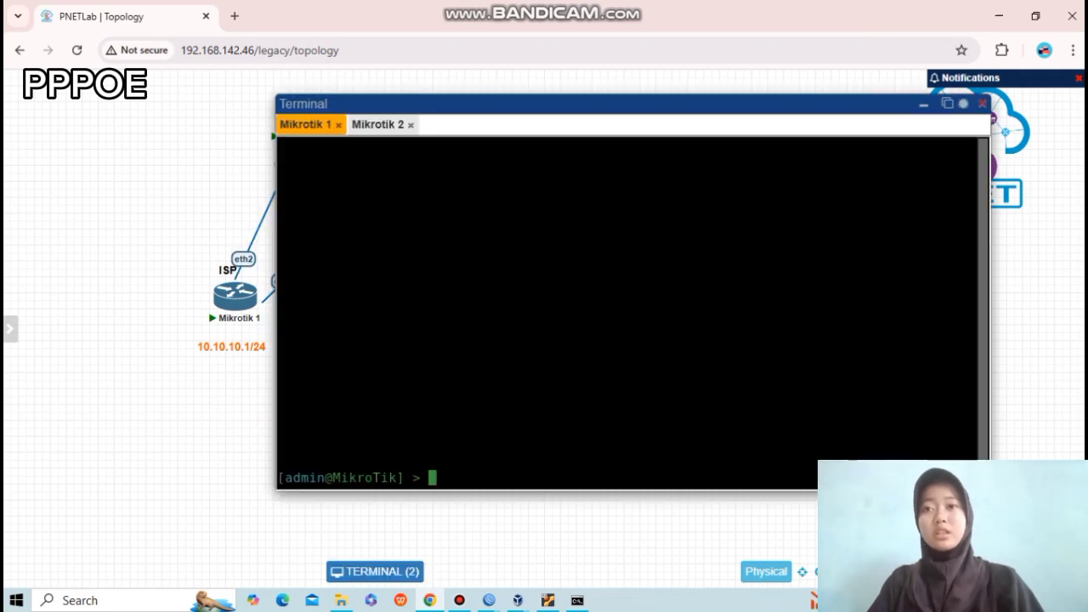
On Mikrotik 1, print the DHCP client status (10.0.137.156) and set its identity to M1.
{"action": "type", "text": "ip "}
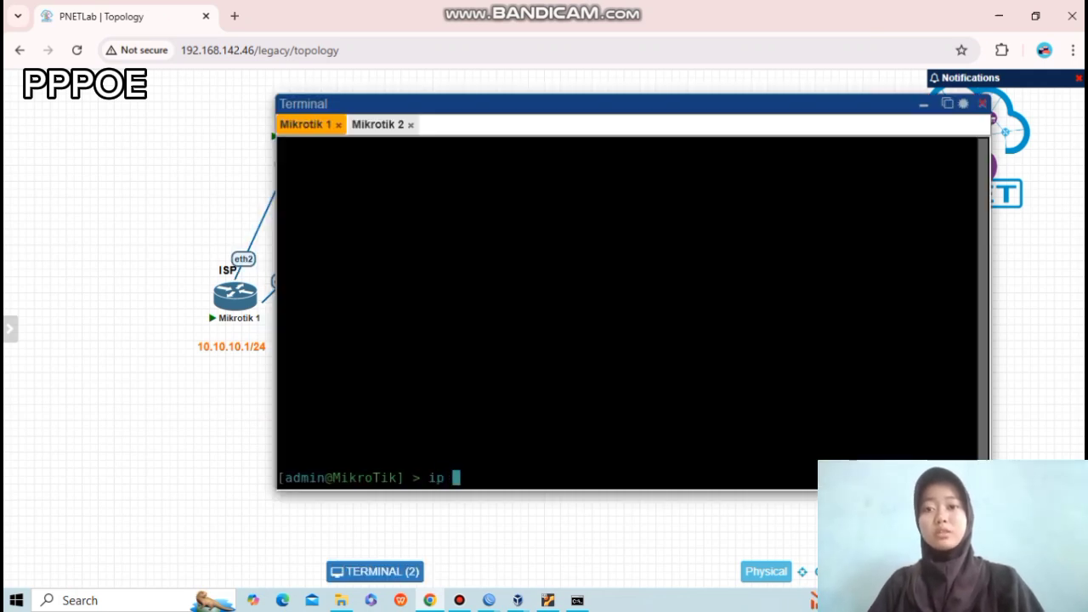
{"action": "type", "text": "dhcp-client"}
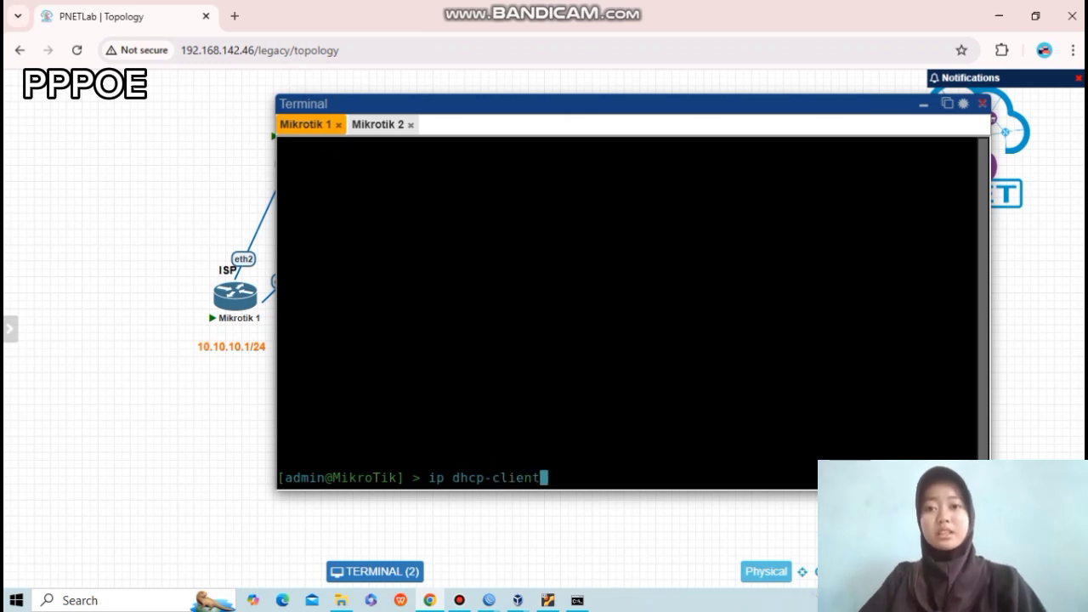
{"action": "type", "text": " print"}
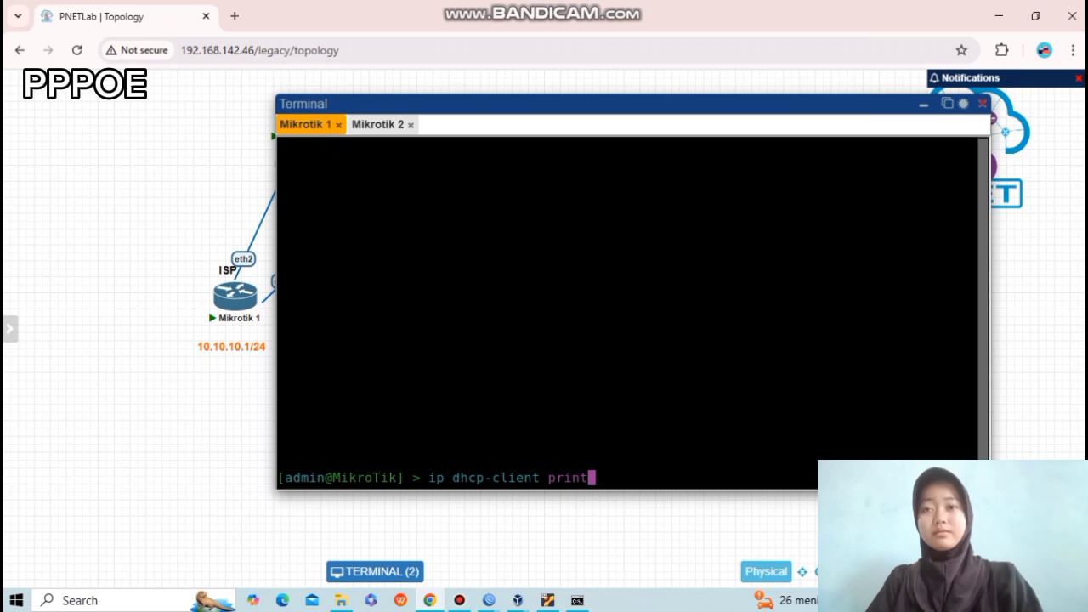
{"action": "key", "text": "Return"}
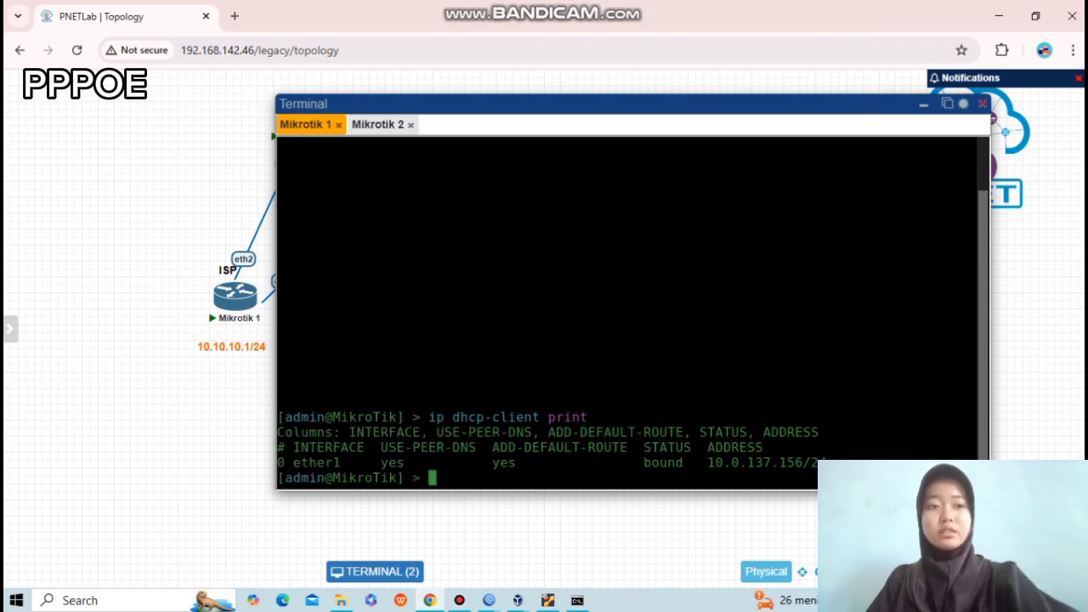
{"action": "type", "text": "syst"}
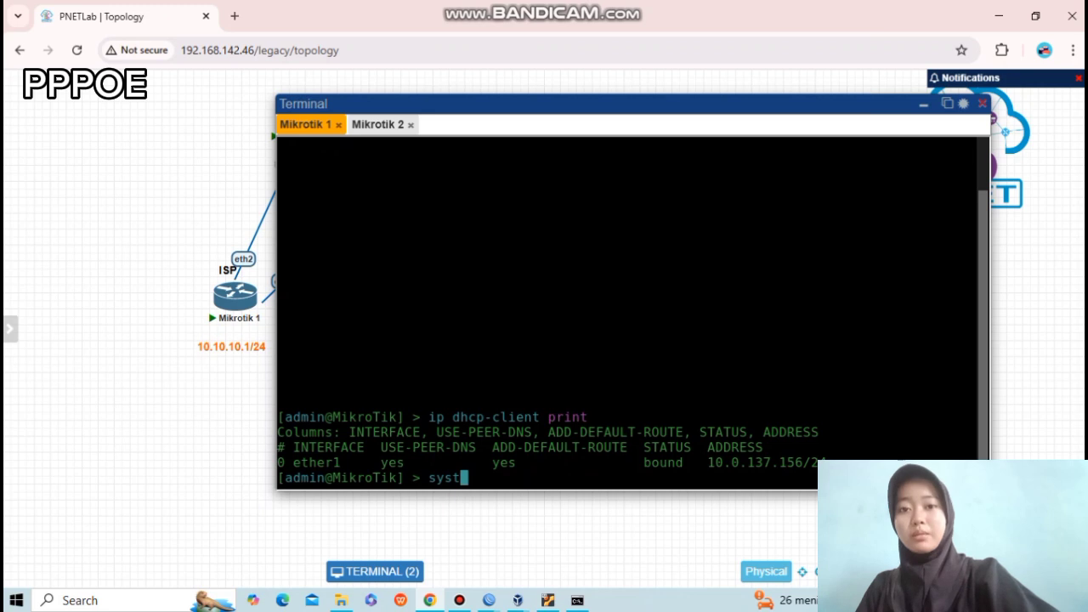
{"action": "type", "text": "em ide"}
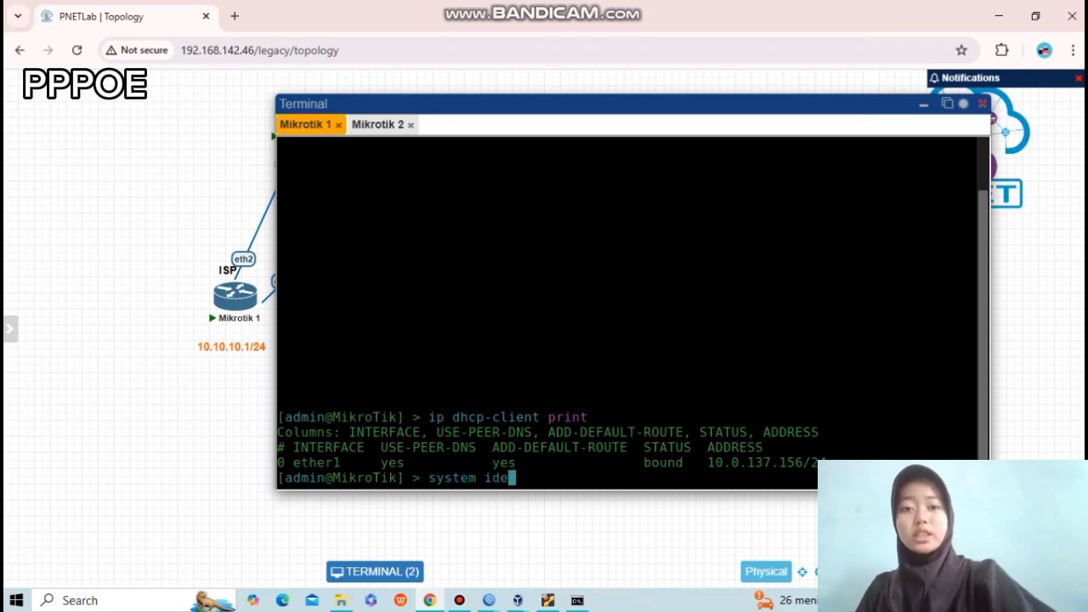
{"action": "type", "text": "ntity set "}
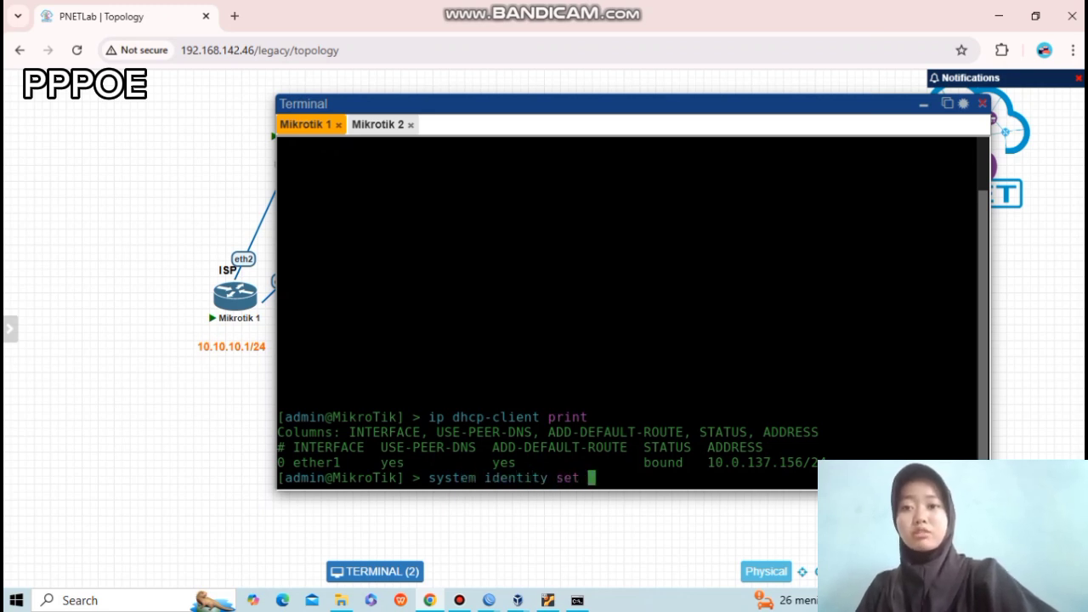
{"action": "type", "text": "name"}
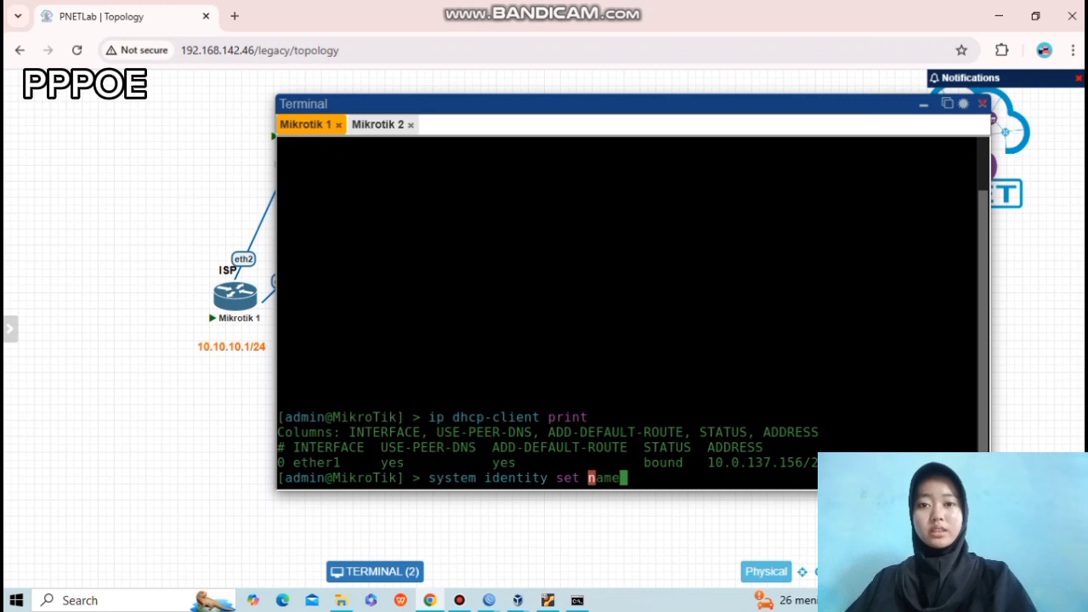
{"action": "type", "text": "=M1"}
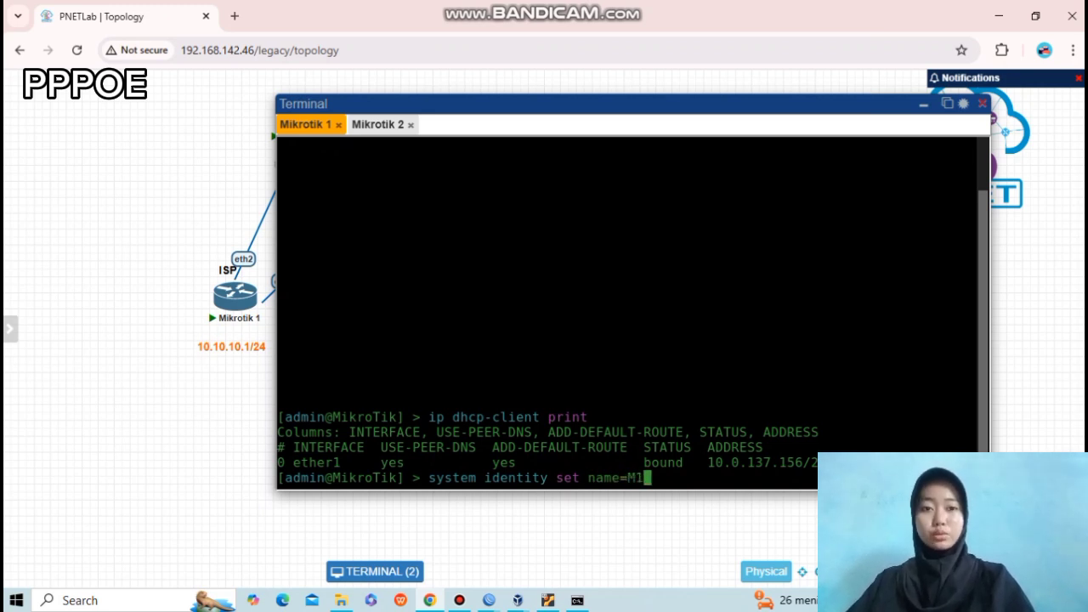
{"action": "key", "text": "Return"}
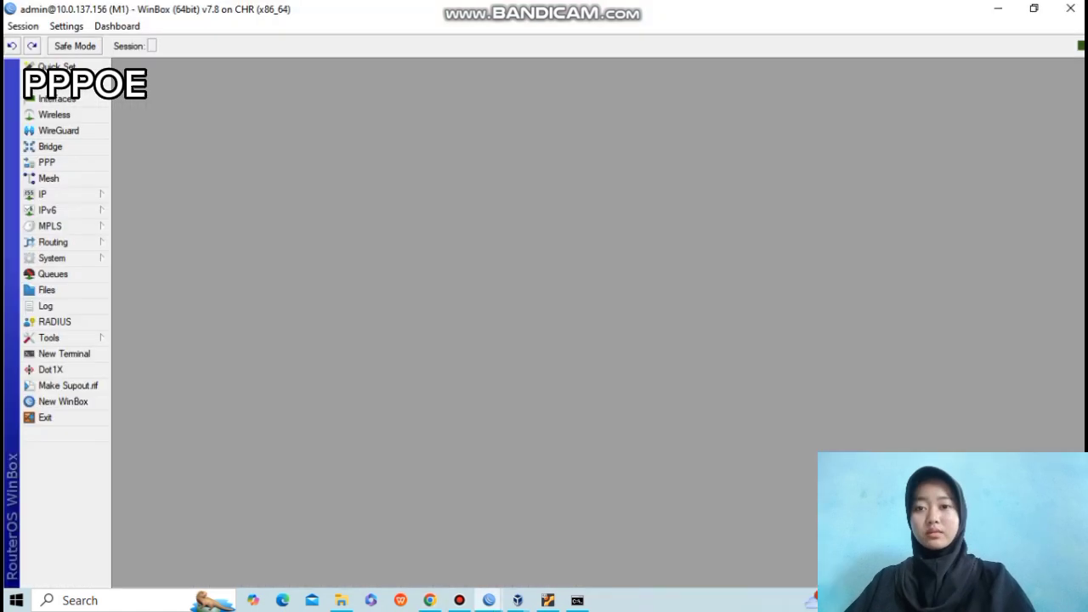
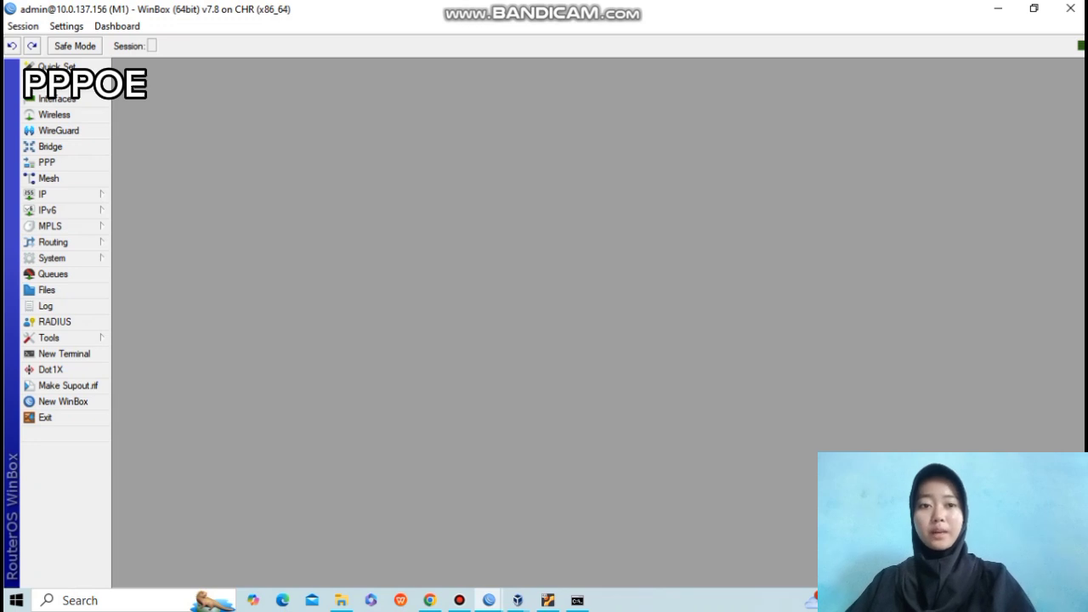
Enable RoMON on M1 in WinBox, then bring up the Mikrotik 2 console in PNETLab.
{"action": "left_click", "coordinate": [50, 338]}
{"action": "left_click", "coordinate": [136, 450]}
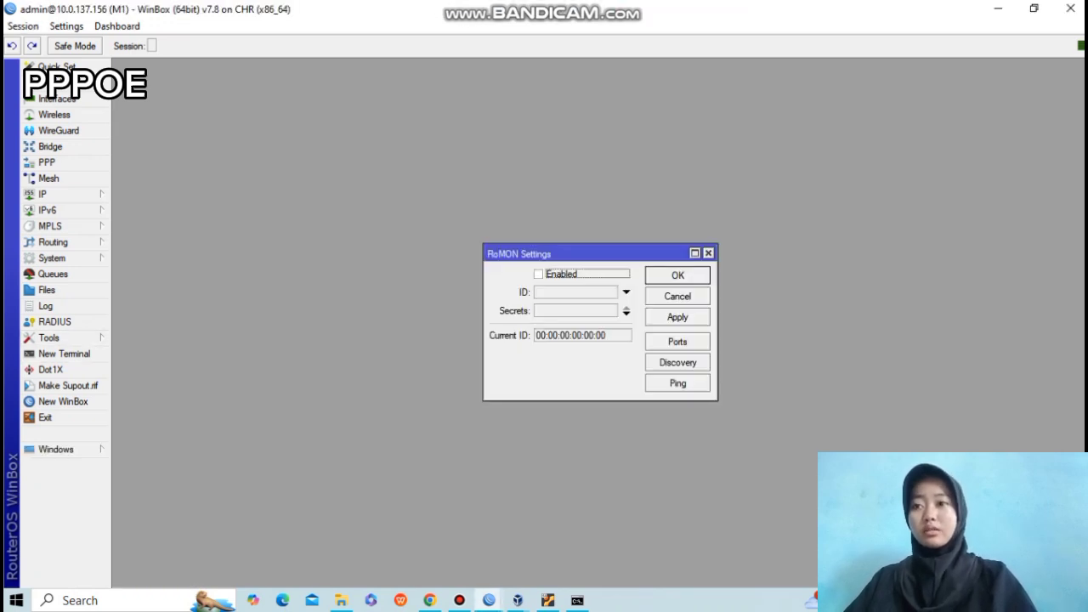
{"action": "left_click", "coordinate": [538, 273]}
{"action": "left_click", "coordinate": [678, 317]}
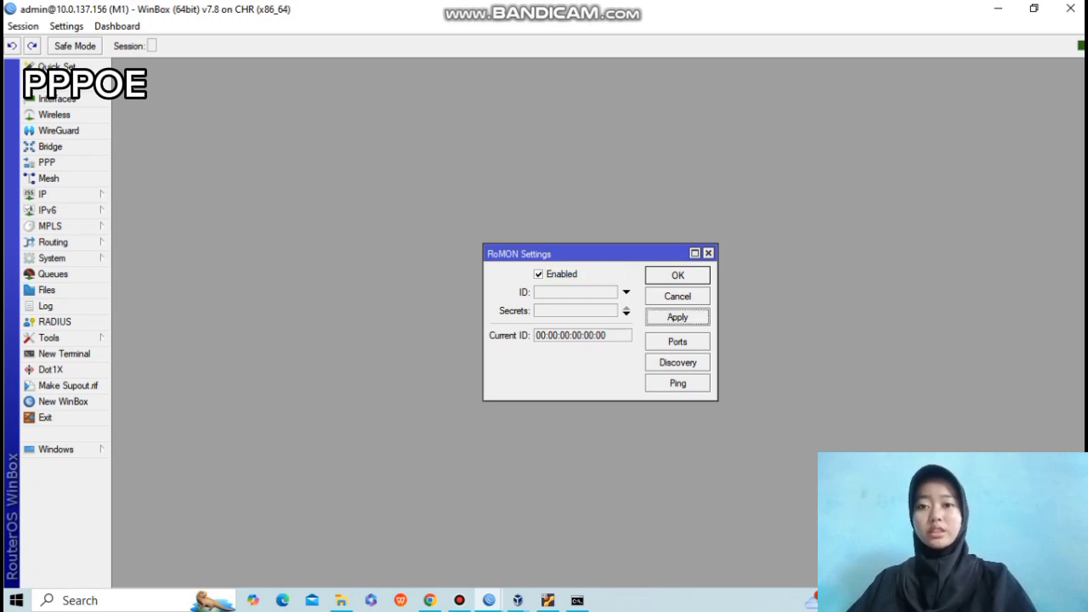
{"action": "left_click", "coordinate": [678, 276]}
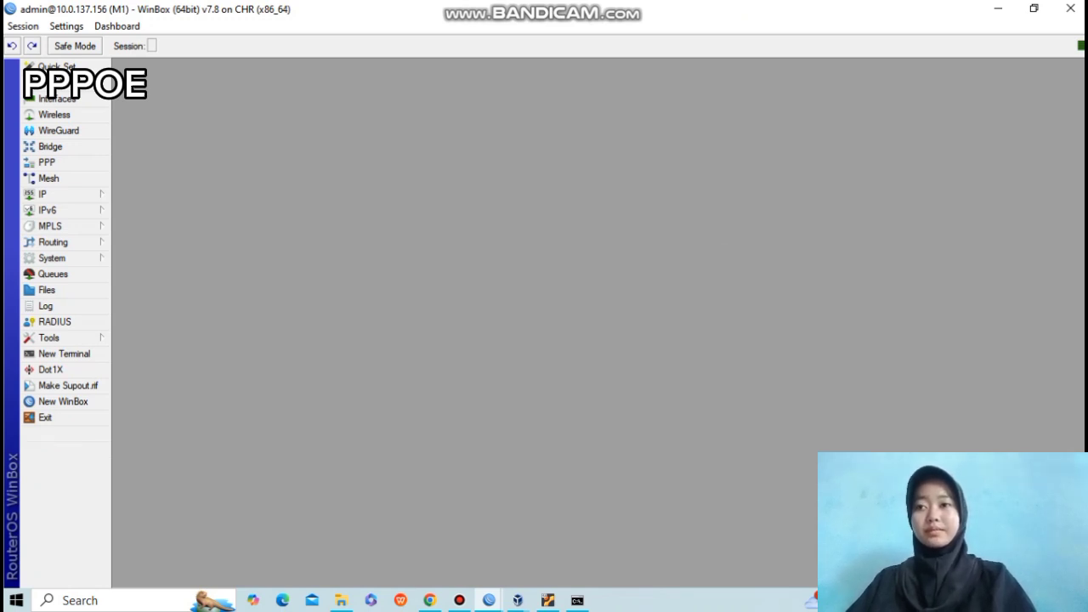
{"action": "left_click", "coordinate": [429, 600]}
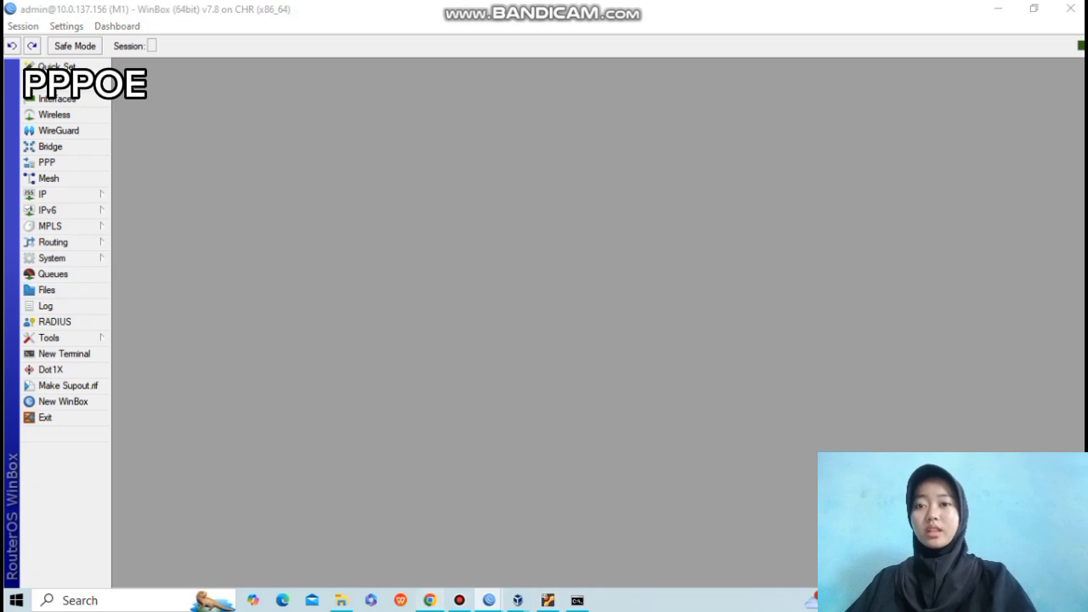
{"action": "left_click", "coordinate": [379, 125]}
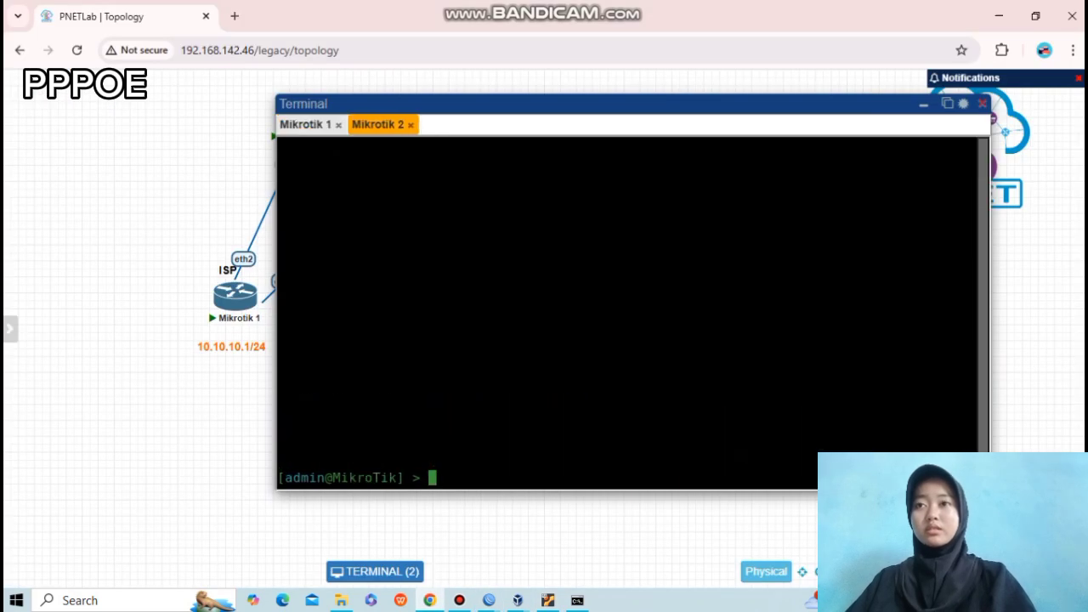
Run 'system identity set name=M2' and 'tool romon set enable=yes' on Mikrotik 2.
{"action": "type", "text": "system identity set name=M2"}
{"action": "key", "text": "Return"}
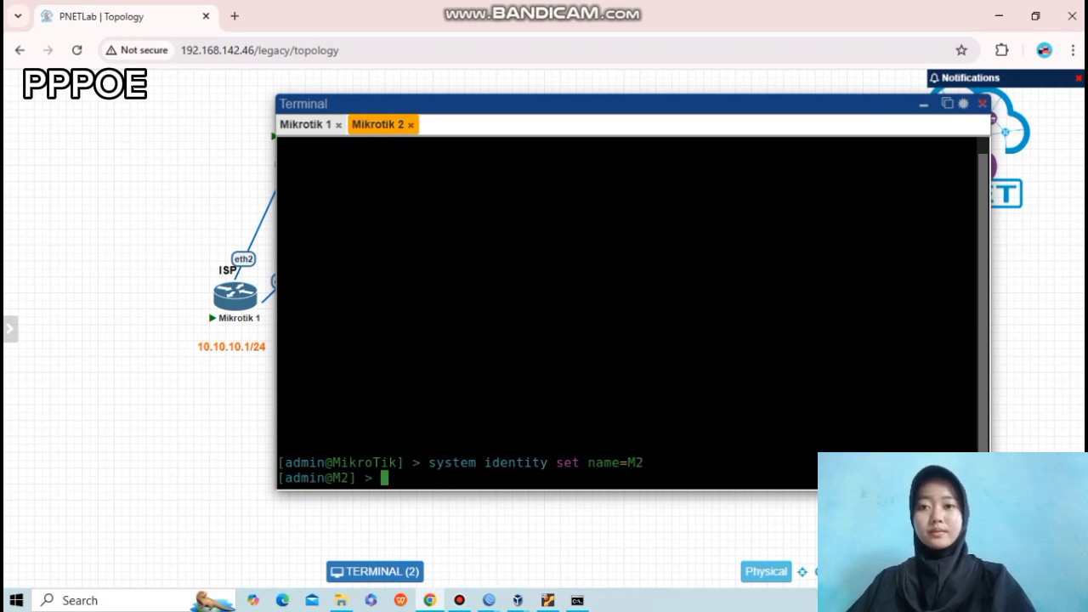
{"action": "type", "text": "Too"}
{"action": "key", "text": "BackSpace"}
{"action": "key", "text": "BackSpace"}
{"action": "key", "text": "BackSpace"}
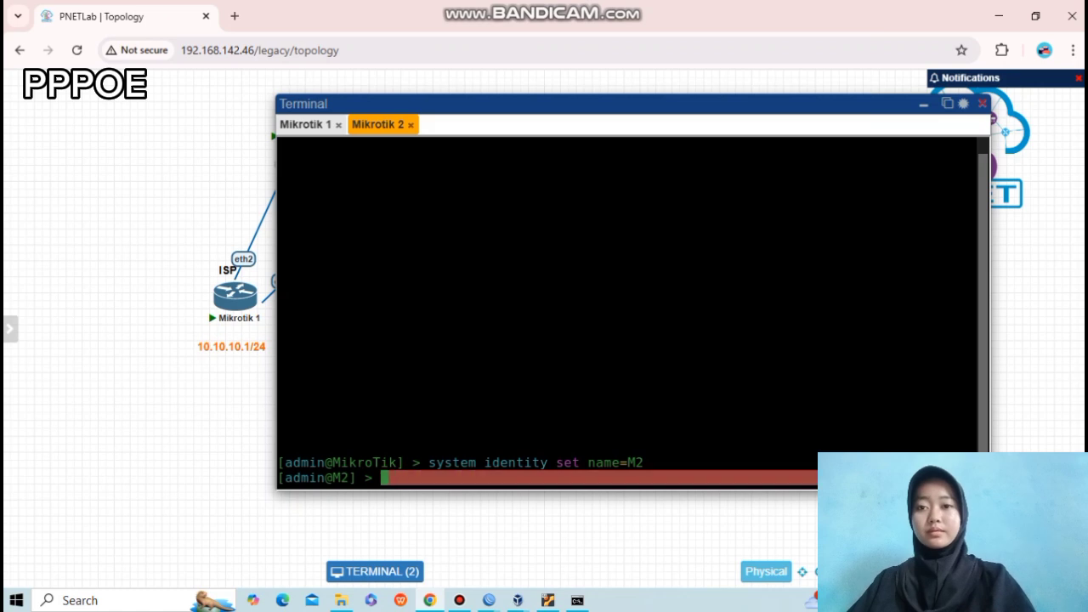
{"action": "type", "text": "tool romon set enable"}
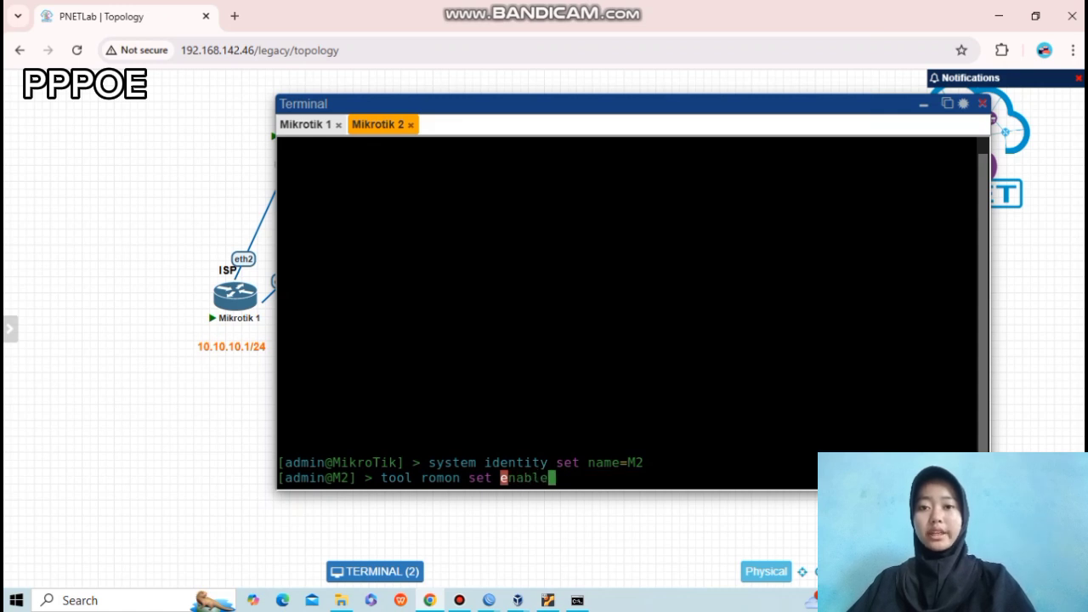
{"action": "type", "text": "=yes"}
{"action": "key", "text": "Return"}
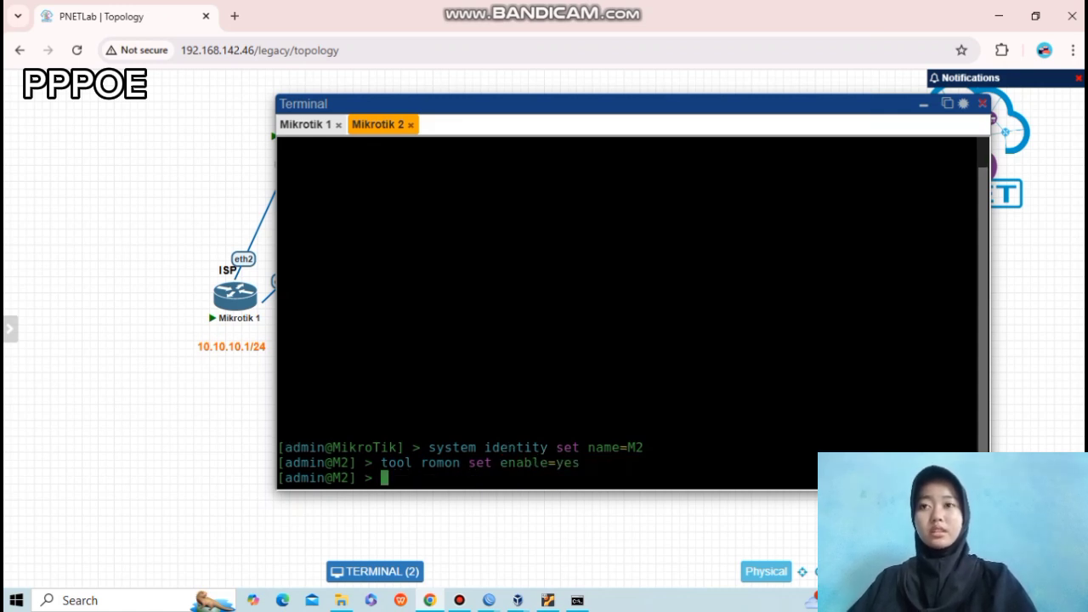
{"action": "left_click", "coordinate": [489, 601]}
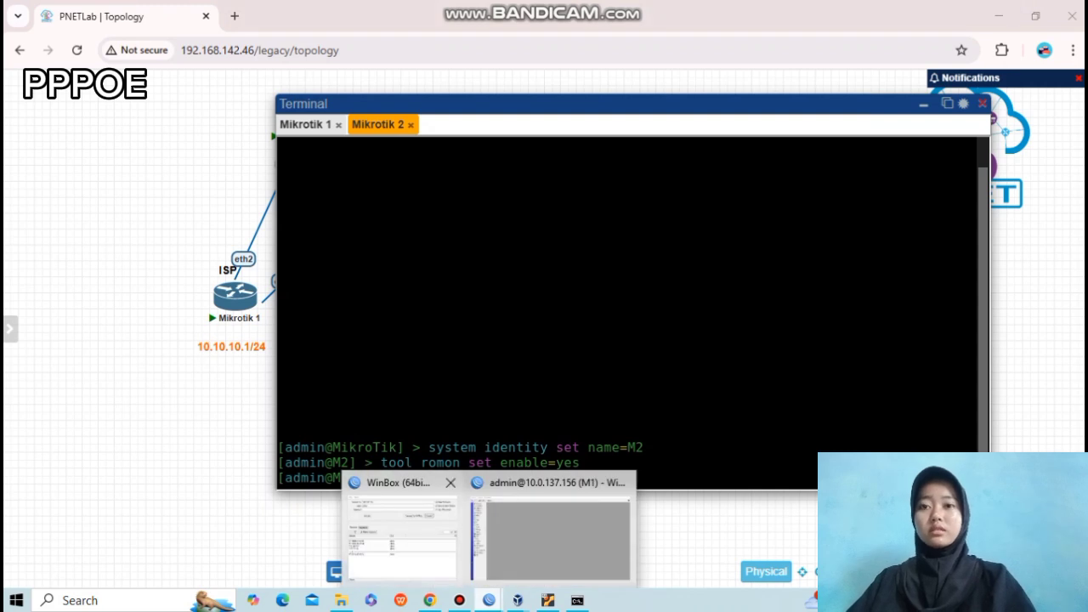
{"action": "left_click", "coordinate": [403, 538]}
Connect to M1 at 10.0.137.156, then open a RoMON session to neighbor M2.
{"action": "key", "text": "Return"}
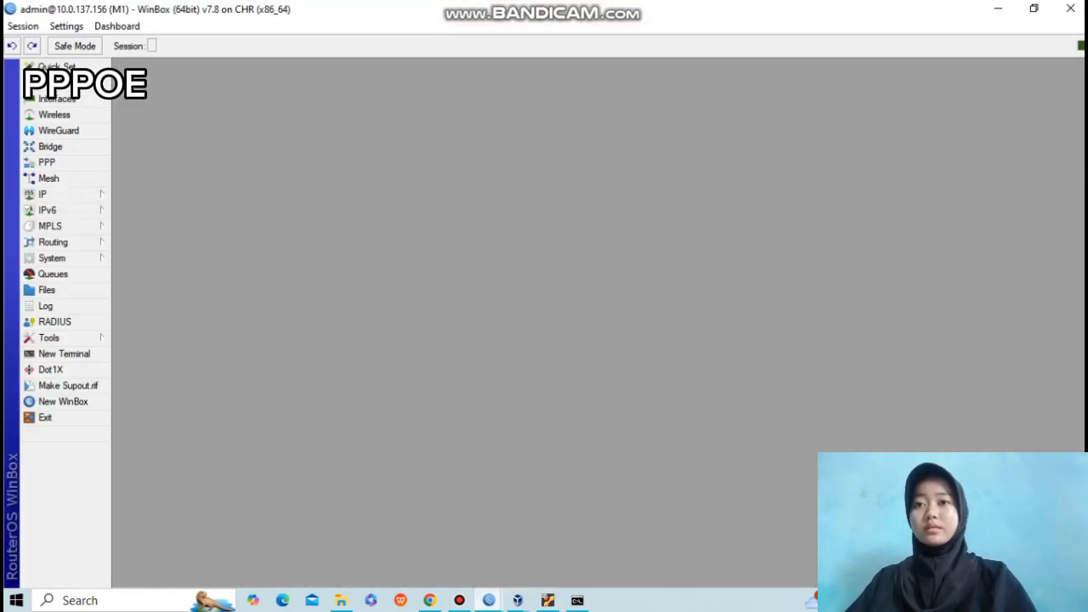
{"action": "left_click", "coordinate": [489, 600]}
{"action": "left_click", "coordinate": [451, 482]}
{"action": "left_click", "coordinate": [490, 536]}
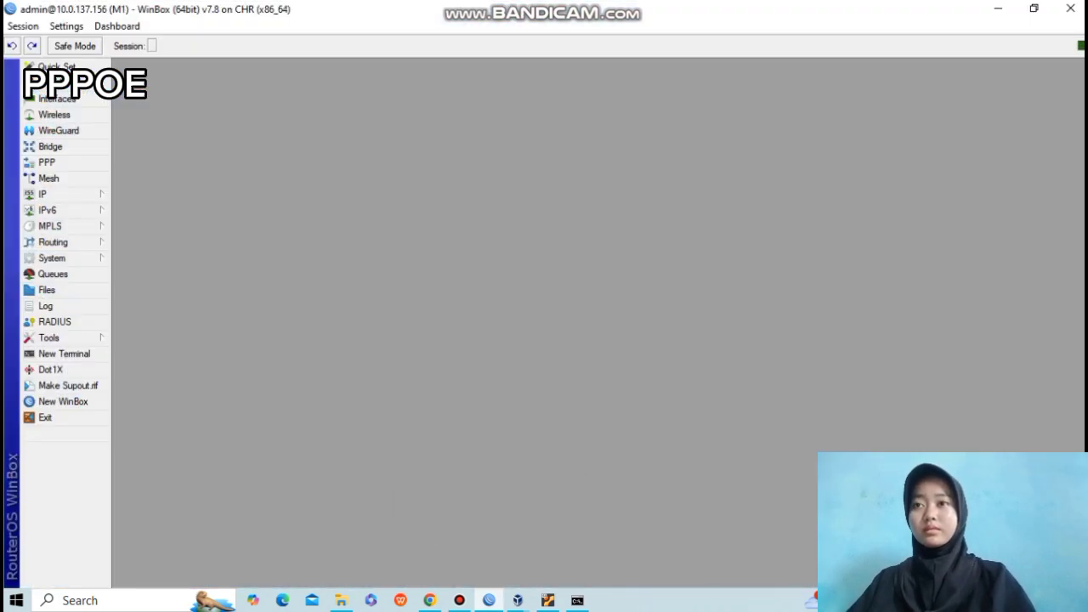
{"action": "left_click", "coordinate": [63, 401]}
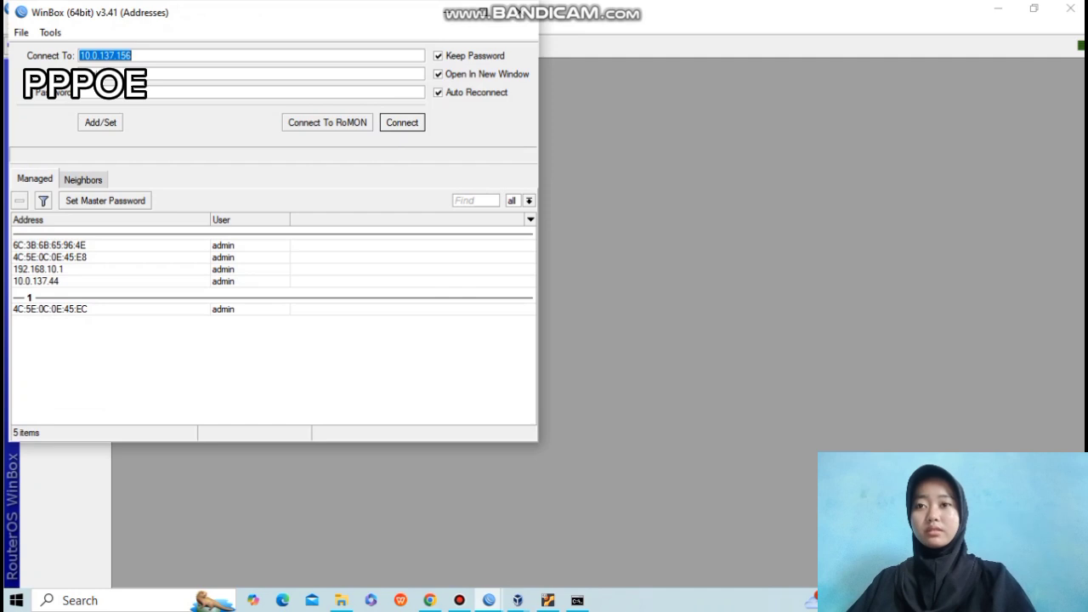
{"action": "key", "text": "Return"}
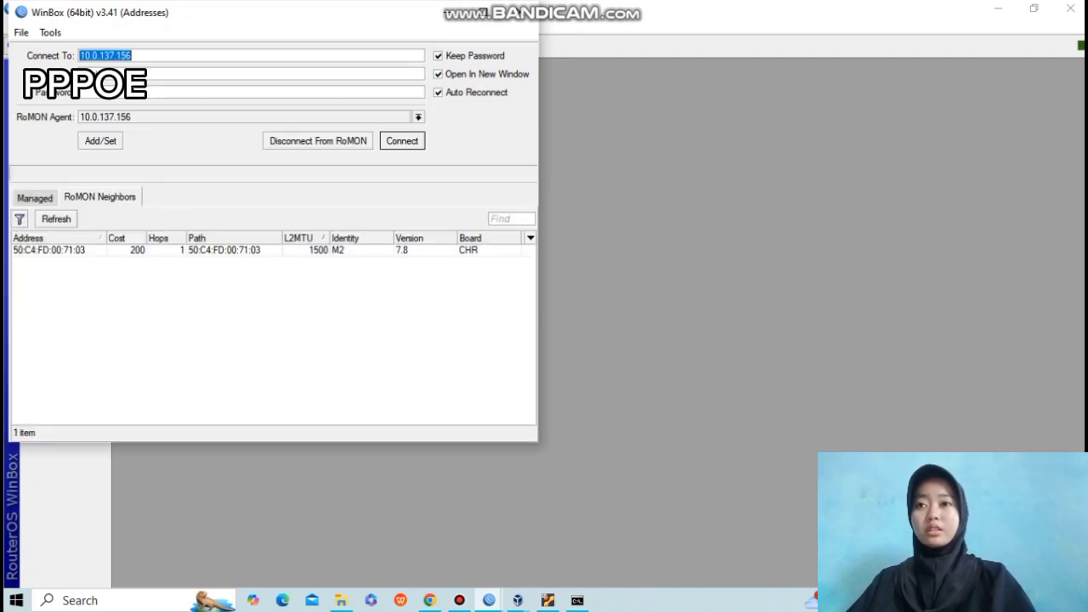
{"action": "left_click", "coordinate": [61, 250]}
{"action": "key", "text": "Return"}
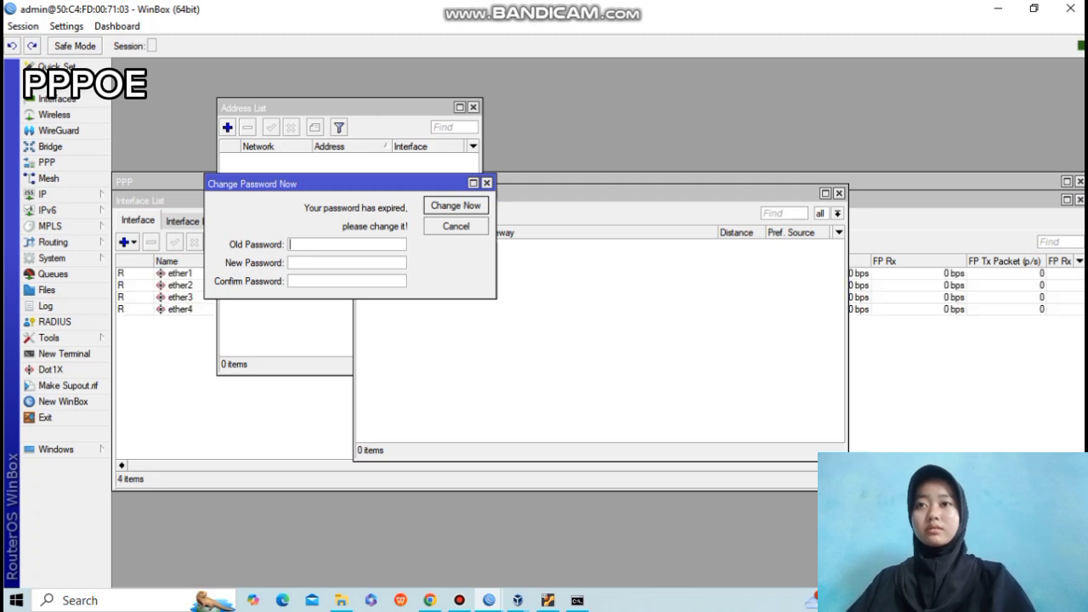
Skip M2's password change prompt and close its leftover interface, PPP, route and address windows.
{"action": "left_click", "coordinate": [487, 182]}
{"action": "left_click", "coordinate": [1044, 201]}
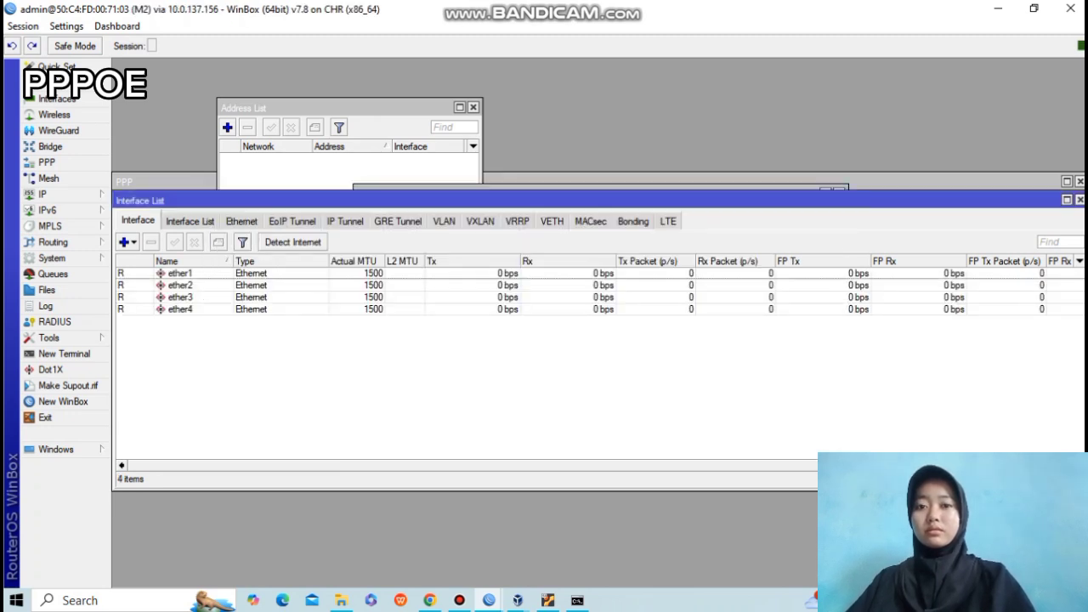
{"action": "left_click", "coordinate": [1080, 200]}
{"action": "left_click", "coordinate": [1080, 182]}
{"action": "left_click", "coordinate": [838, 193]}
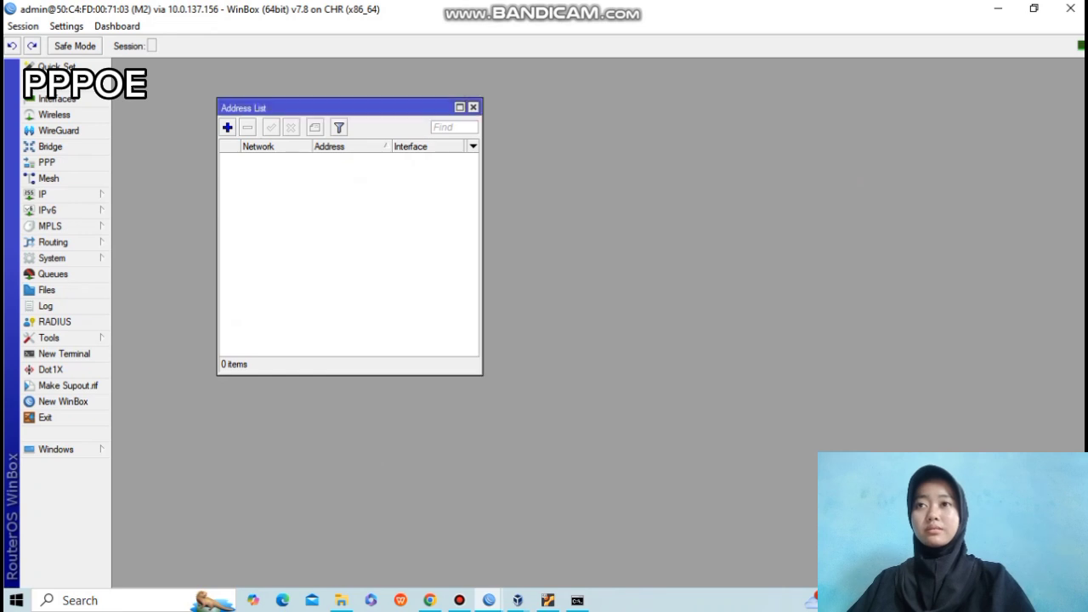
{"action": "left_click", "coordinate": [473, 107]}
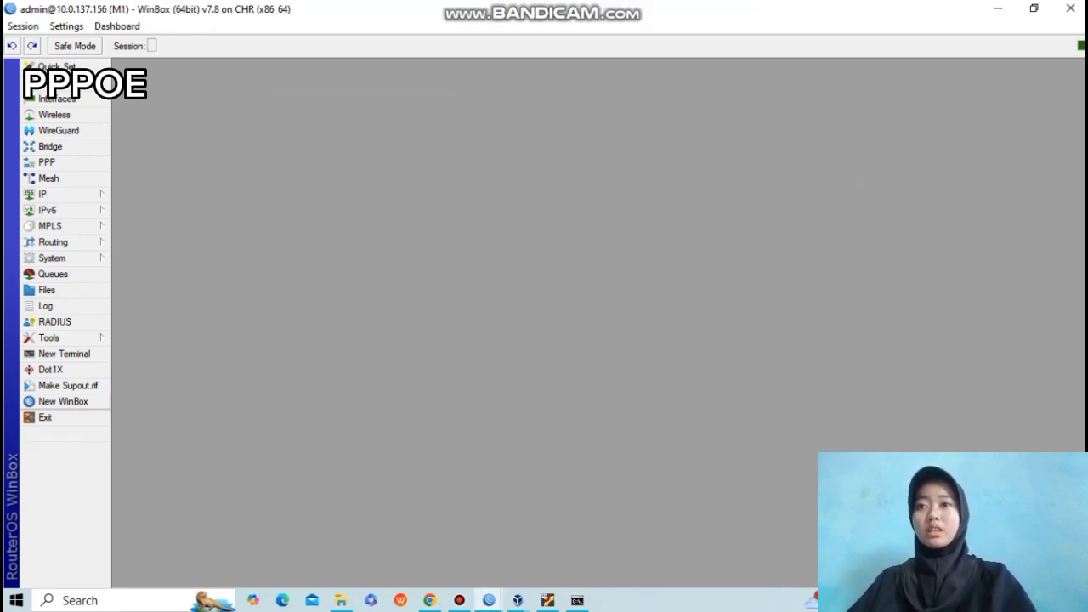
Add PPPoE server service1 bound to ether2, then start a new PPP secret.
{"action": "left_click", "coordinate": [47, 163]}
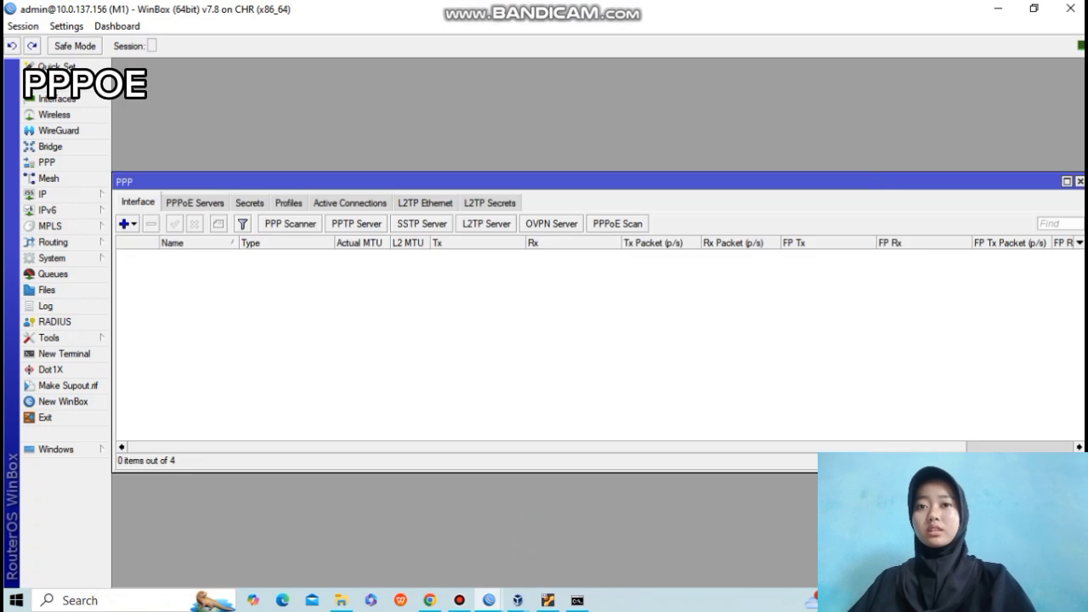
{"action": "left_click", "coordinate": [194, 203]}
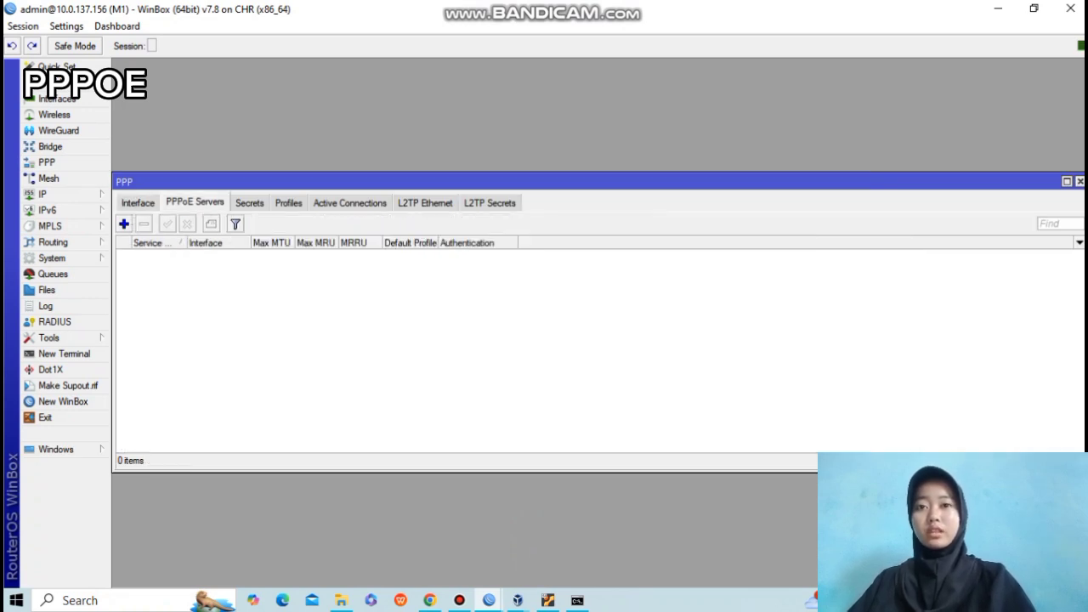
{"action": "left_click", "coordinate": [124, 224]}
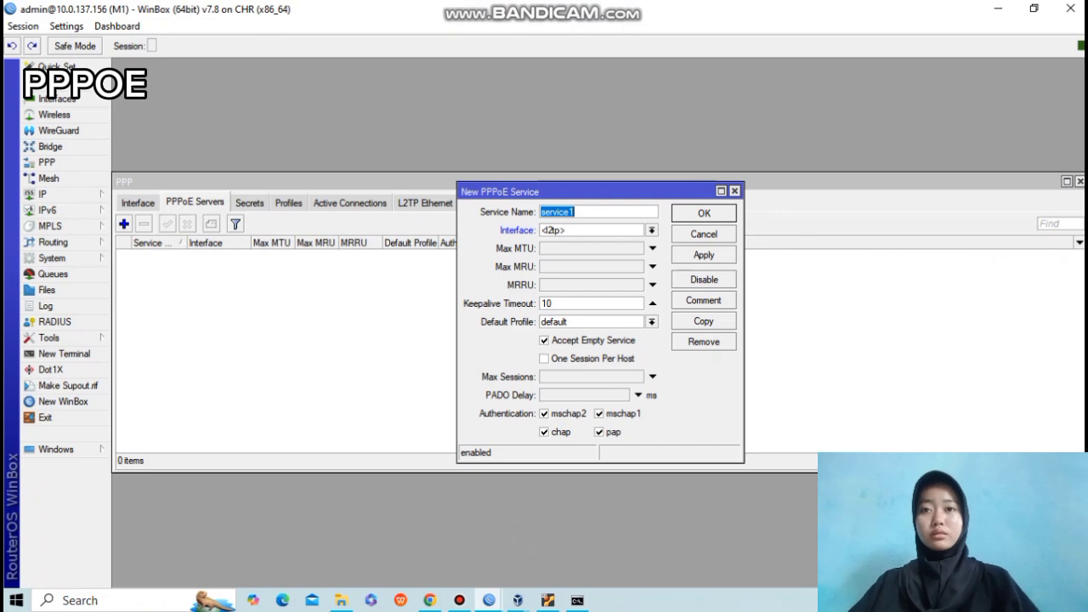
{"action": "left_click", "coordinate": [652, 230]}
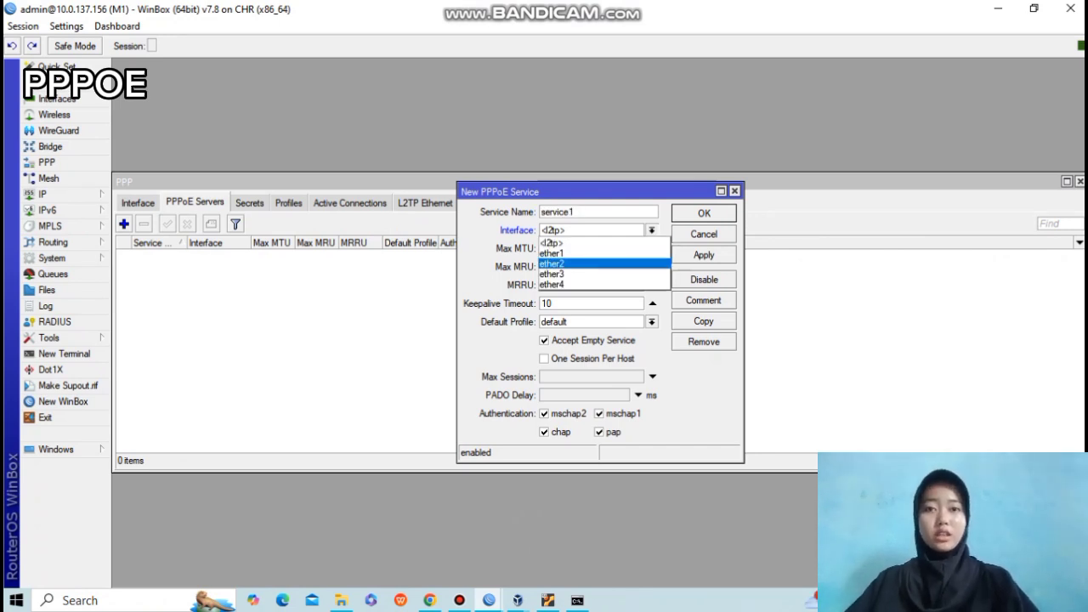
{"action": "left_click", "coordinate": [606, 264]}
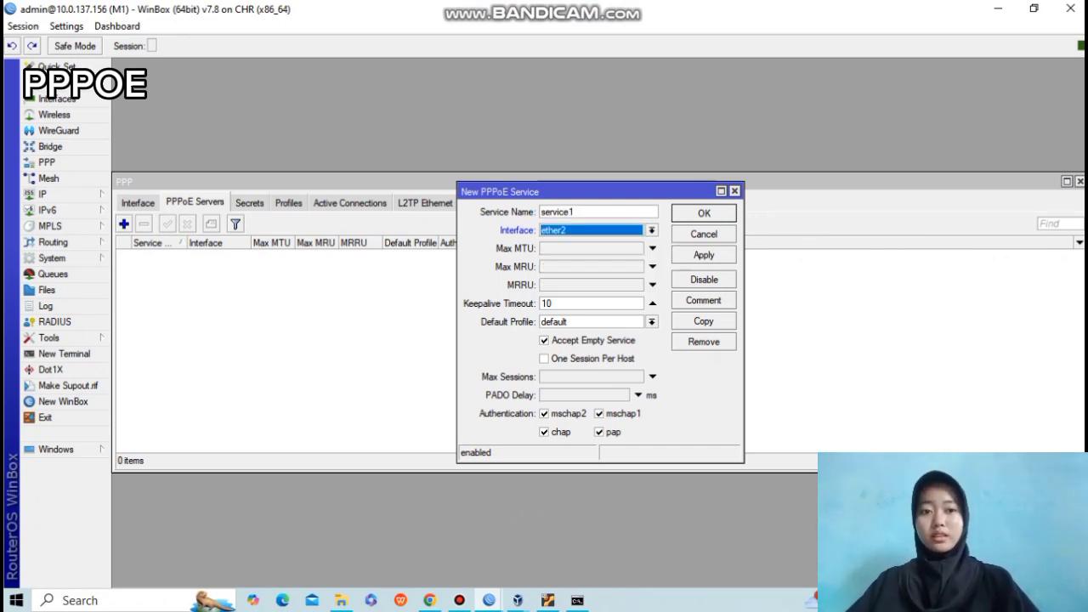
{"action": "left_click", "coordinate": [704, 255]}
{"action": "left_click", "coordinate": [704, 213]}
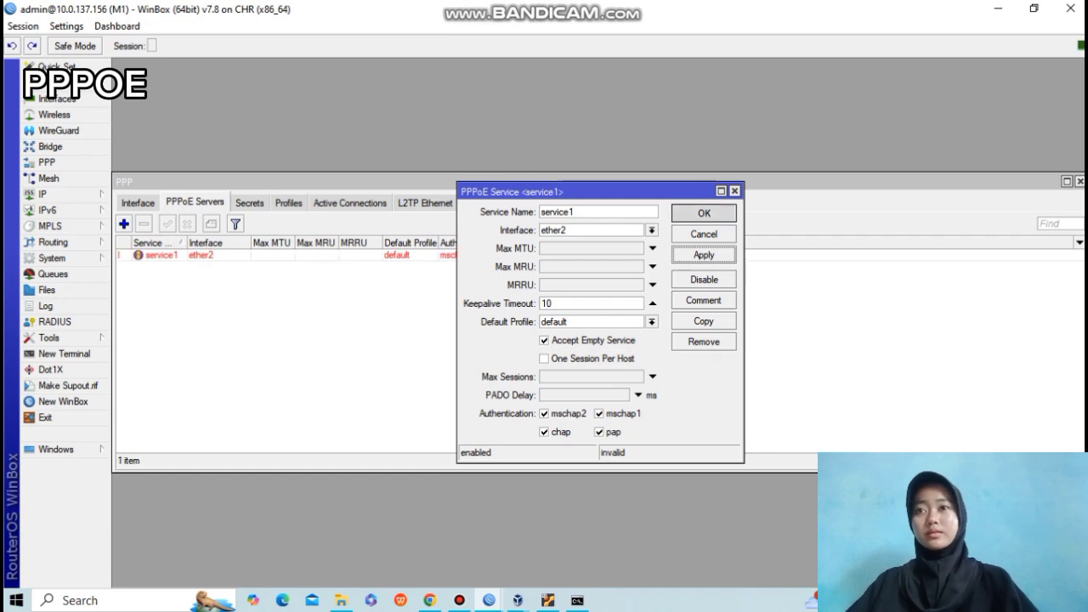
{"action": "left_click", "coordinate": [249, 202]}
{"action": "left_click", "coordinate": [124, 224]}
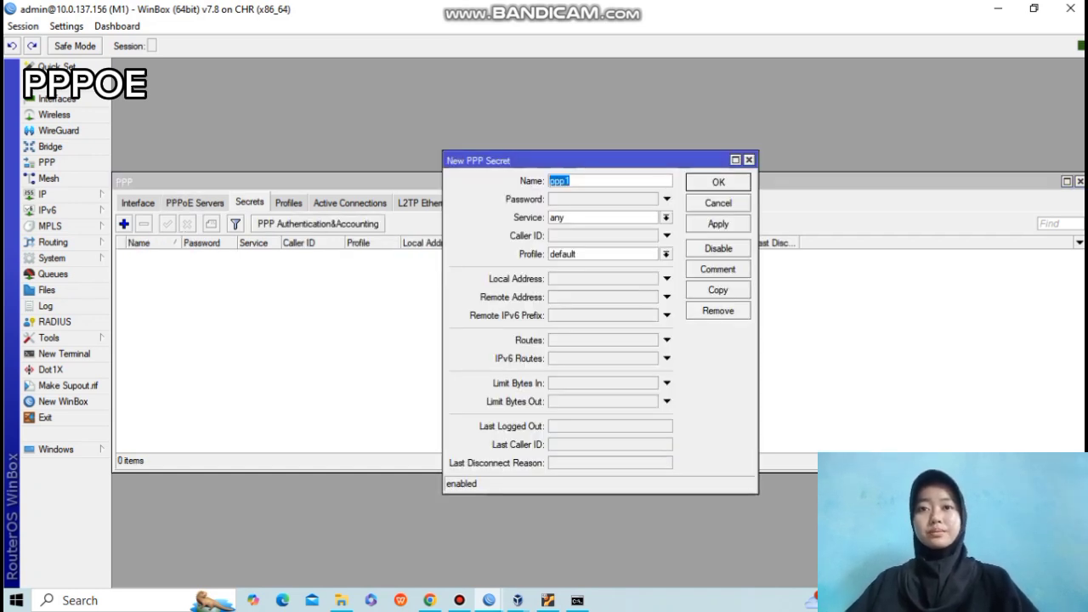
Name the secret user-pppoe, give it a password, and restrict it to the pppoe service.
{"action": "key", "text": "BackSpace"}
{"action": "type", "text": "user-"}
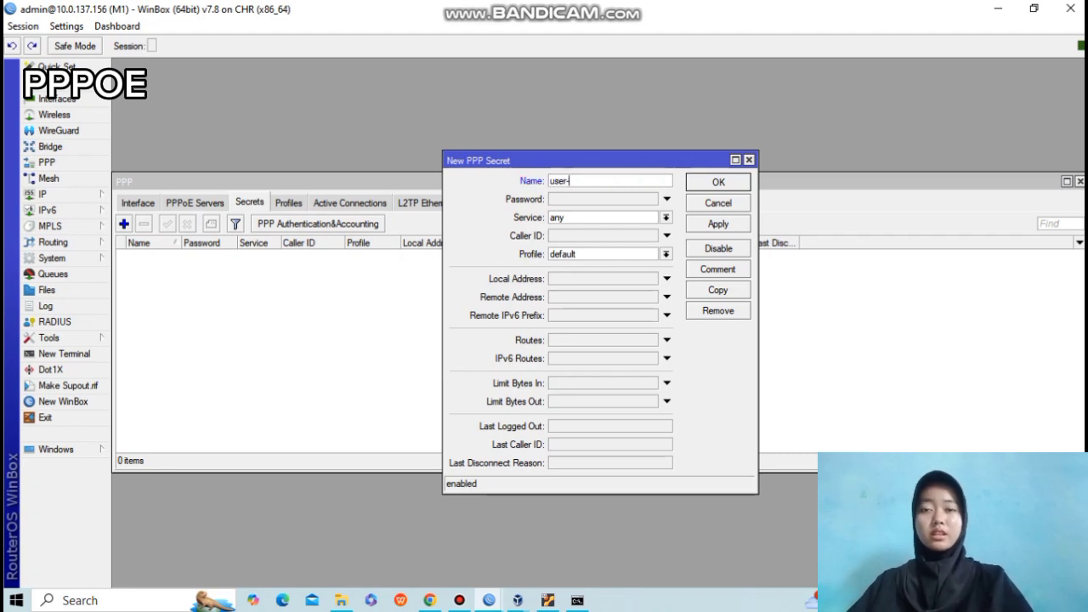
{"action": "type", "text": "ppp"}
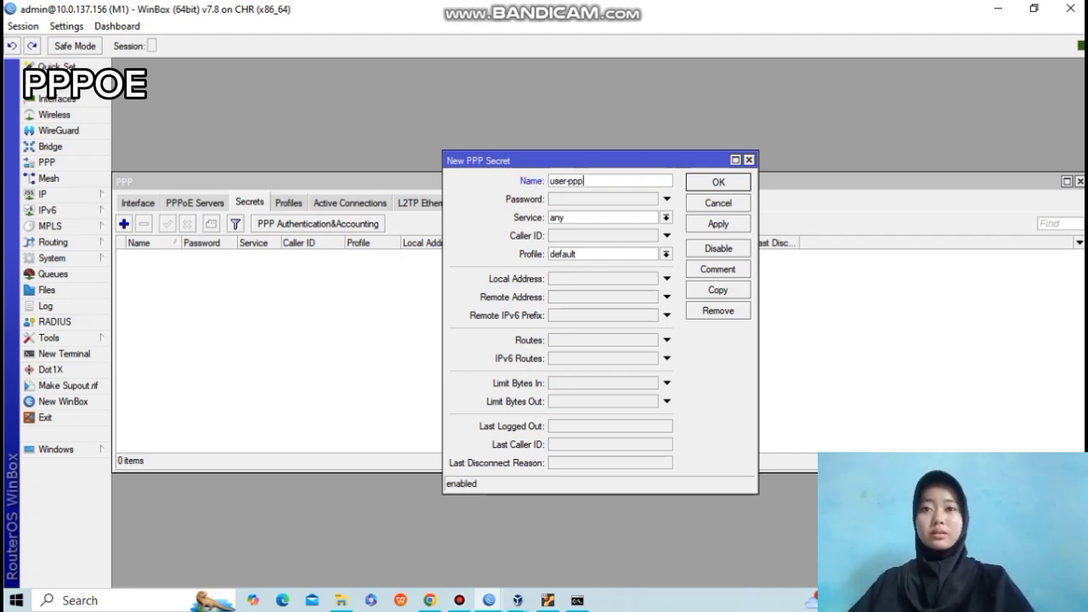
{"action": "type", "text": "oe"}
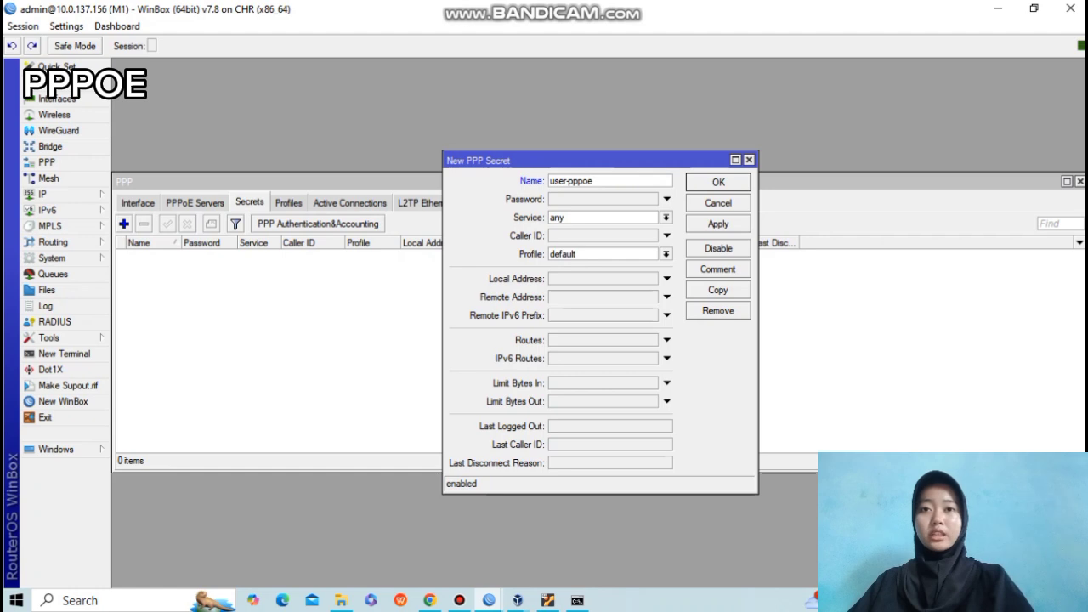
{"action": "key", "text": "Tab"}
{"action": "type", "text": "123"}
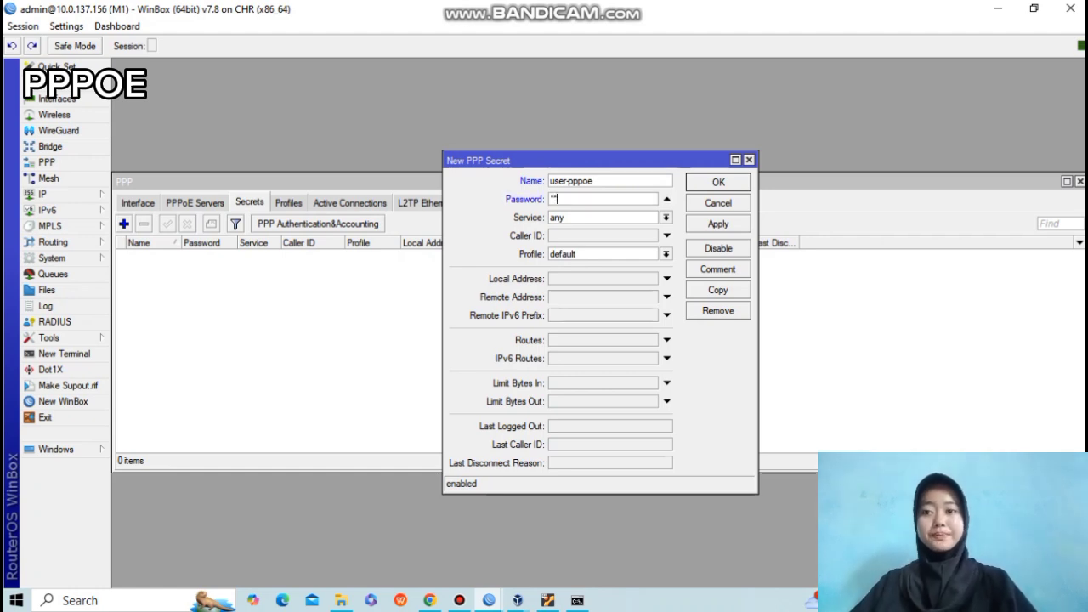
{"action": "left_click", "coordinate": [667, 218]}
{"action": "left_click", "coordinate": [595, 271]}
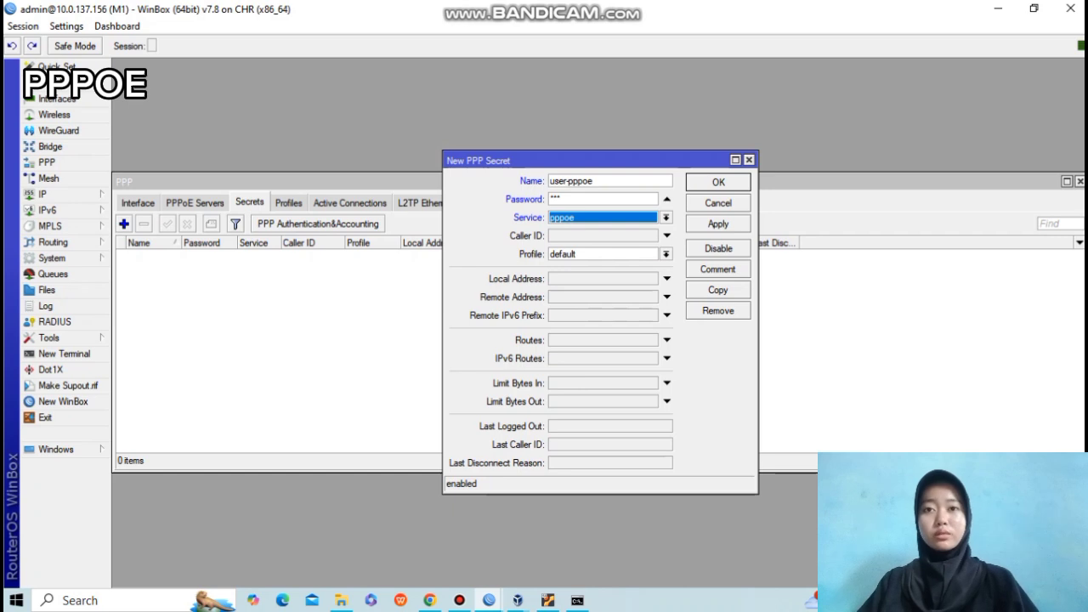
Set local address 10.10.10.1 and remote address 10.10.10.2, then save the secret.
{"action": "left_click", "coordinate": [666, 279]}
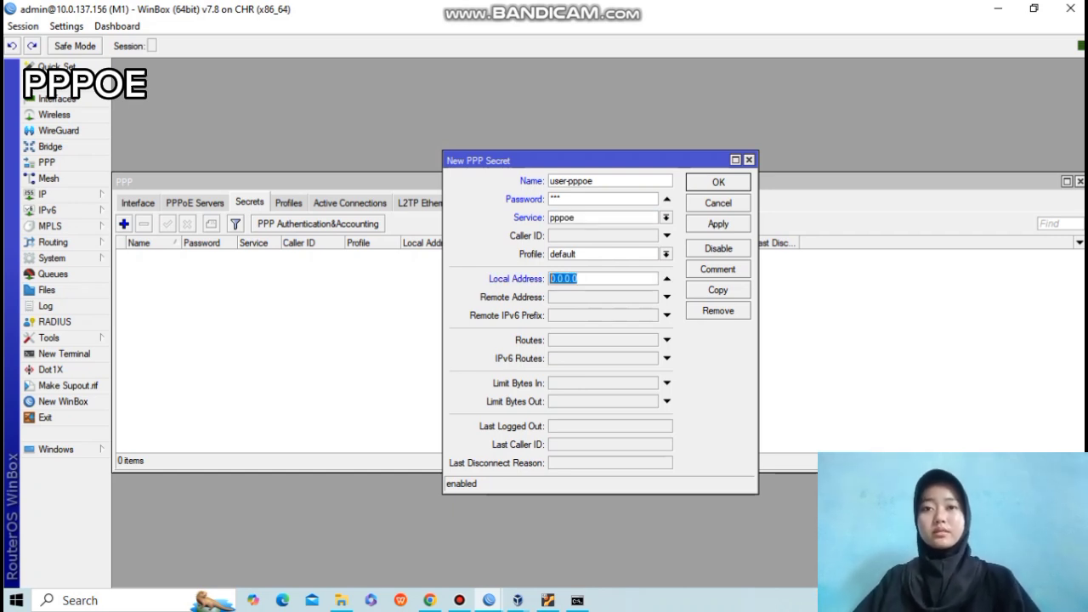
{"action": "type", "text": "10.10.10.1"}
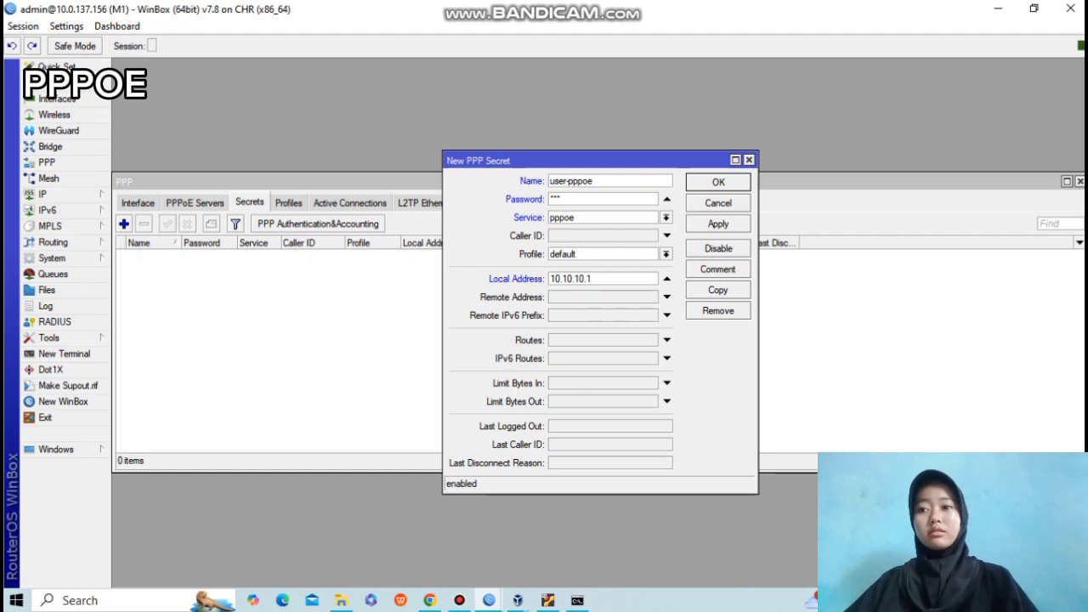
{"action": "left_click", "coordinate": [667, 297]}
{"action": "type", "text": "10.10"}
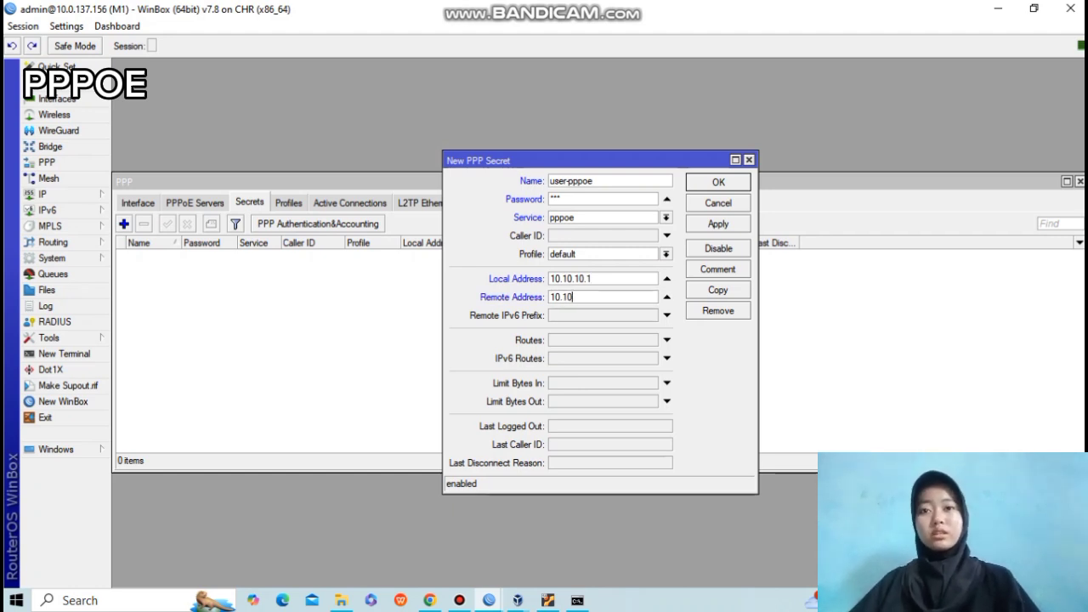
{"action": "type", "text": ".10.2"}
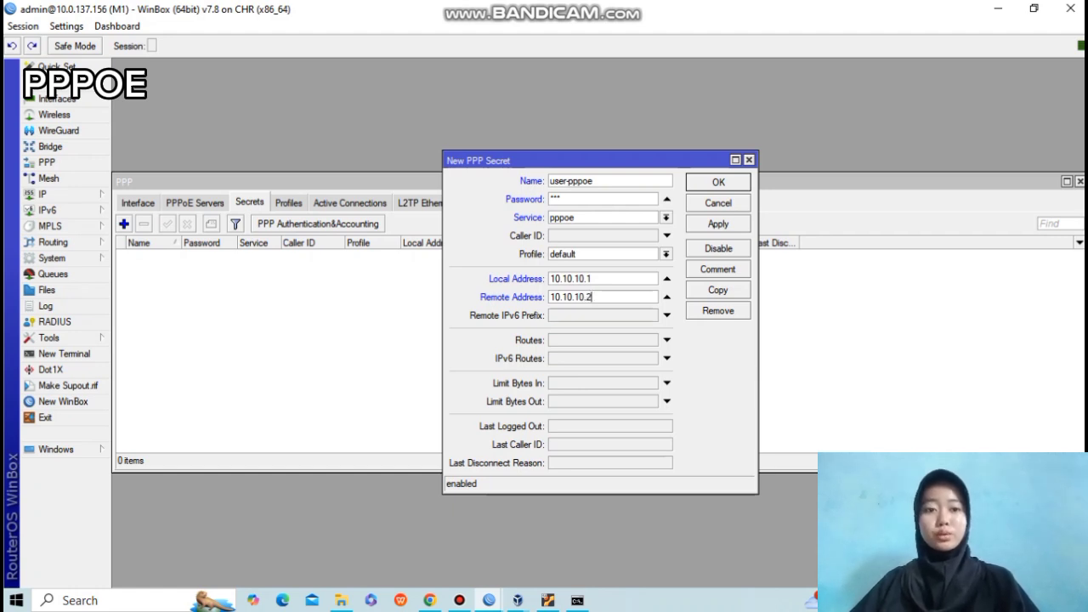
{"action": "left_click", "coordinate": [719, 225]}
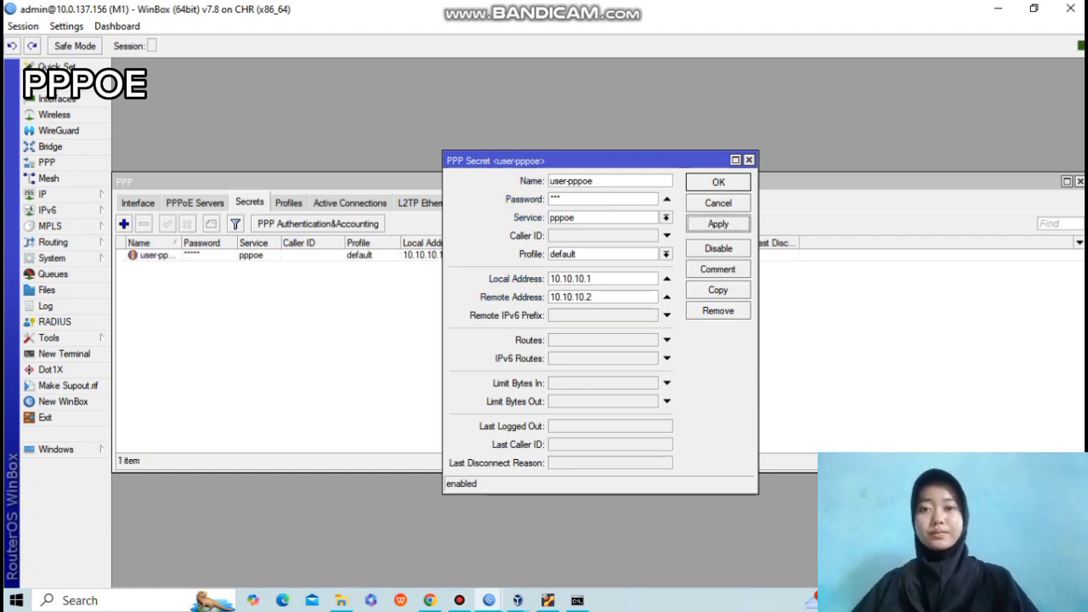
{"action": "left_click", "coordinate": [719, 182]}
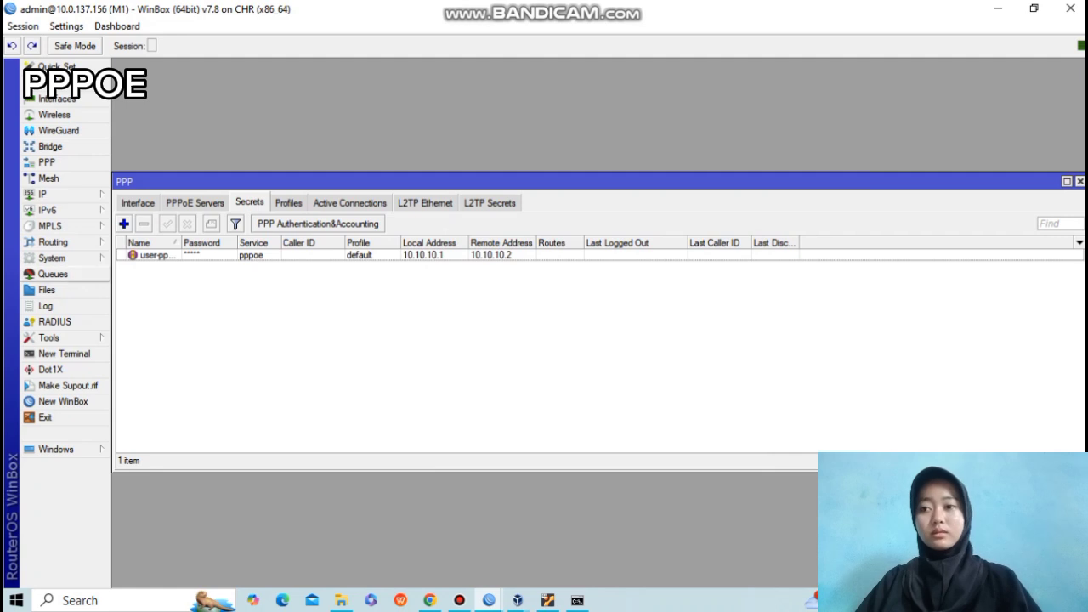
Add a NAT rule in chain srcnat with out-interface ether1 and action masquerade.
{"action": "left_click", "coordinate": [42, 194]}
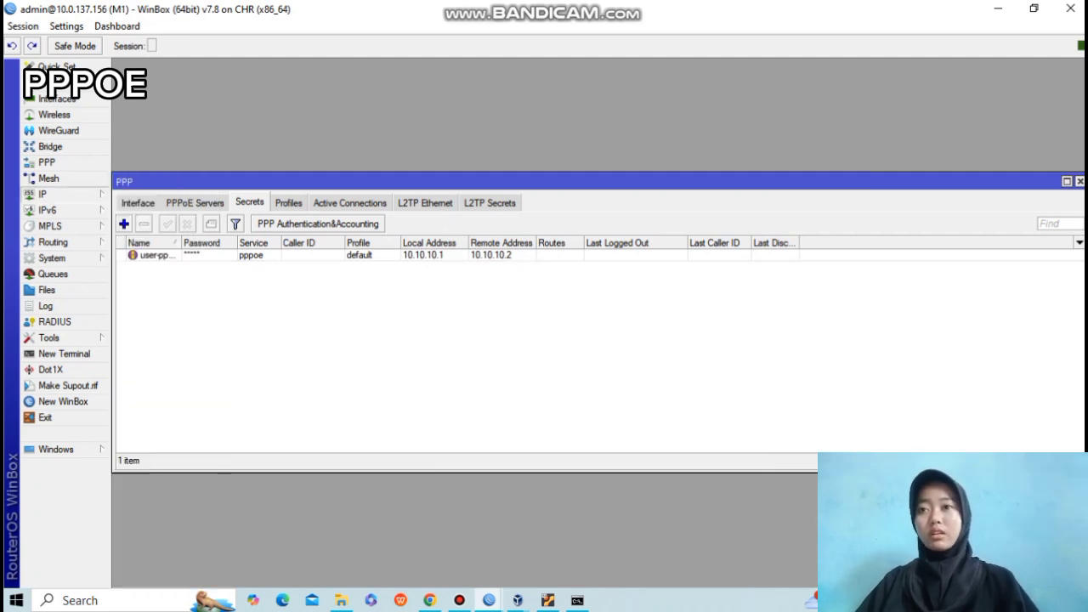
{"action": "left_click", "coordinate": [134, 291]}
{"action": "left_click", "coordinate": [249, 223]}
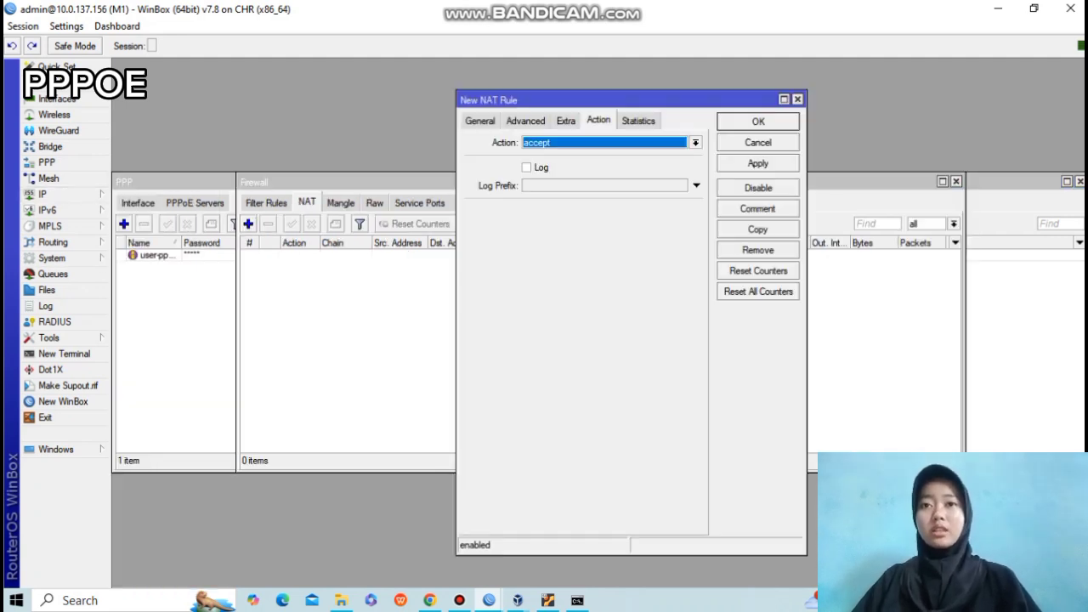
{"action": "left_click", "coordinate": [480, 121]}
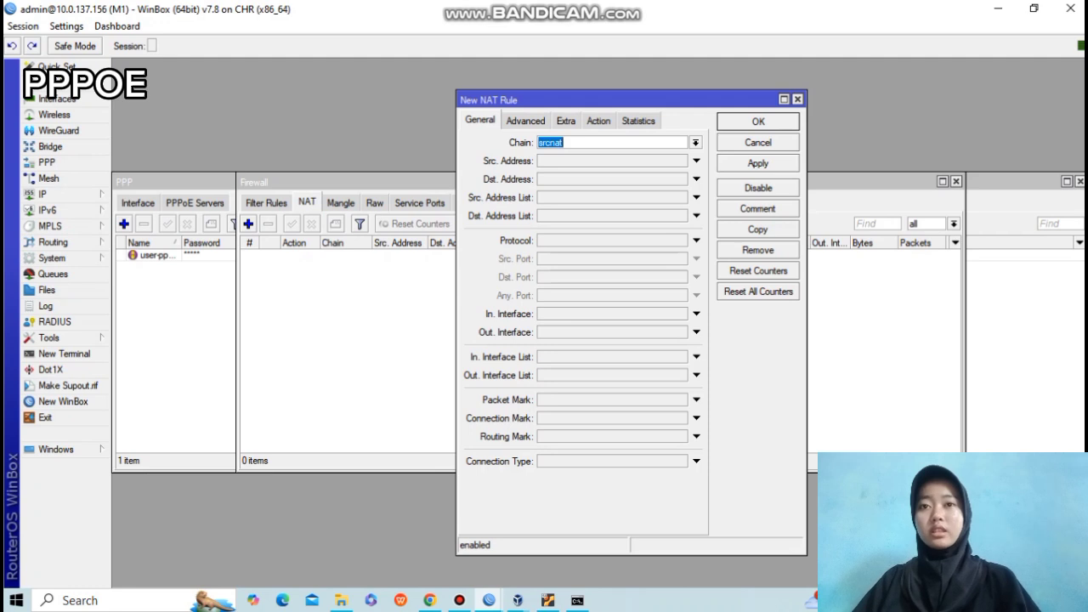
{"action": "left_click", "coordinate": [696, 332]}
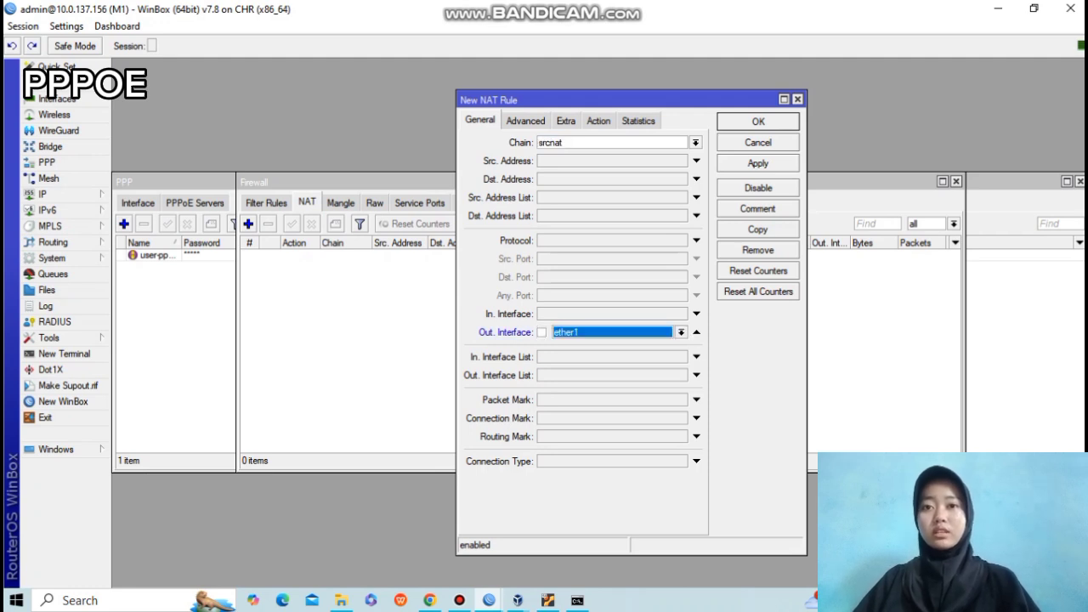
{"action": "left_click", "coordinate": [599, 121]}
{"action": "left_click", "coordinate": [696, 143]}
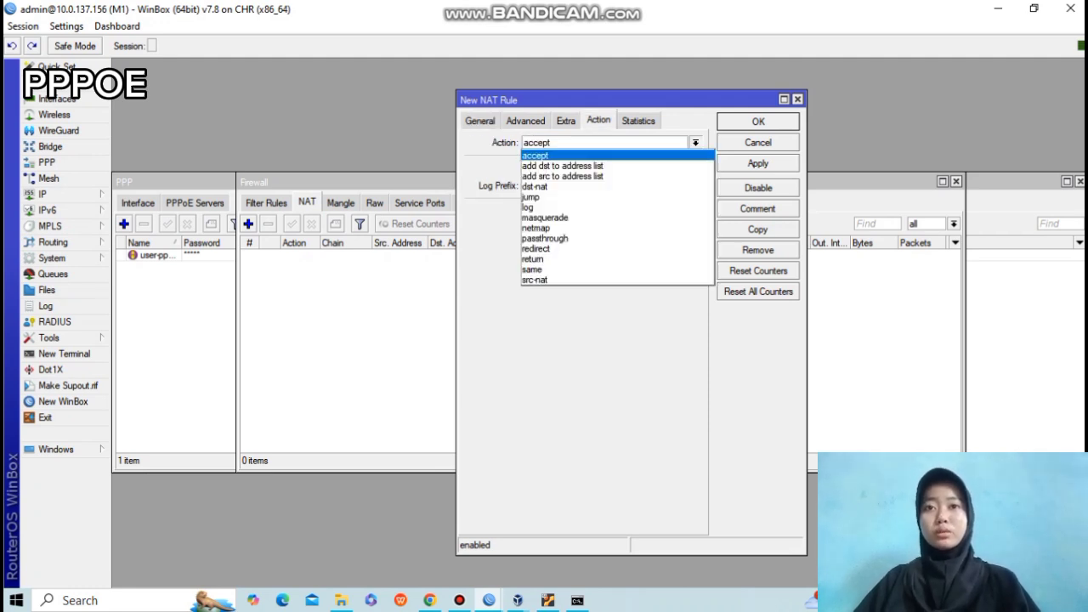
{"action": "left_click", "coordinate": [562, 219]}
{"action": "left_click", "coordinate": [758, 163]}
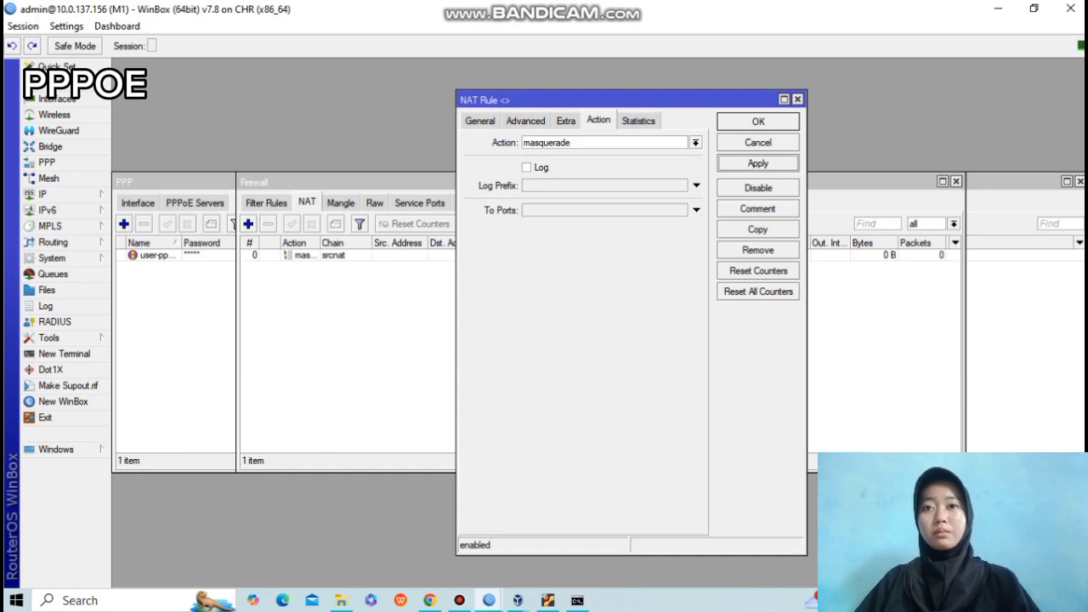
{"action": "left_click", "coordinate": [757, 122]}
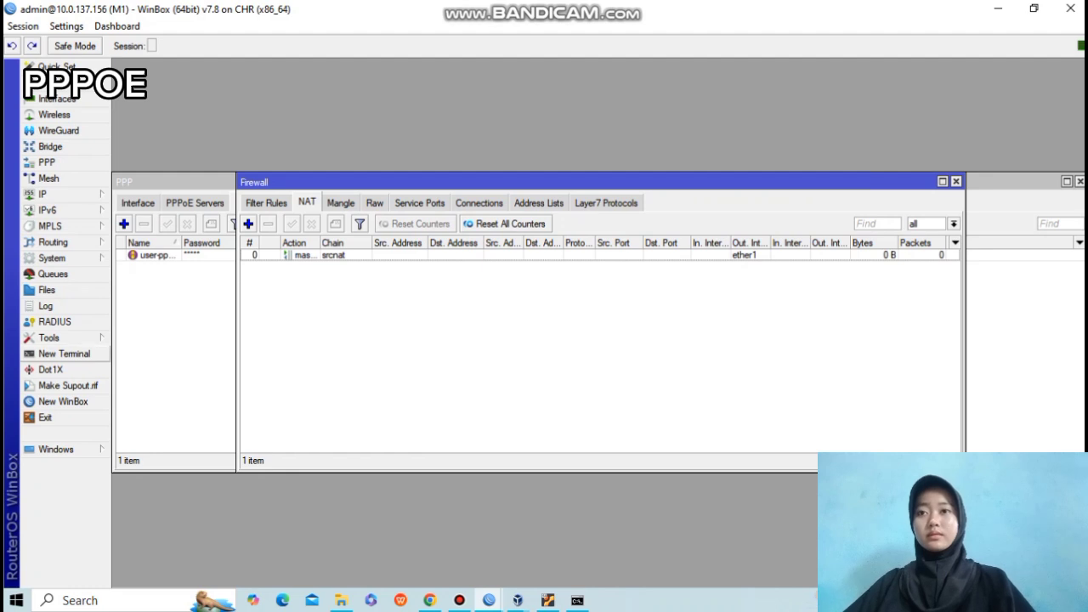
Ping 8.8.8.8 twice from an M1 terminal, getting 3 replies and 0% packet loss.
{"action": "left_click", "coordinate": [64, 353]}
{"action": "key", "text": "ctrl+c"}
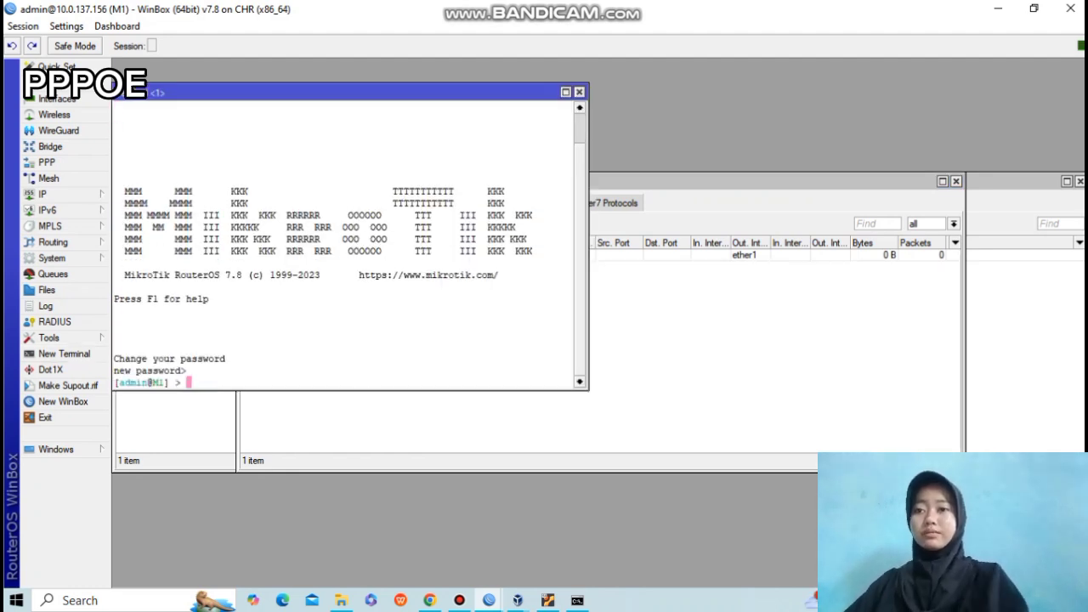
{"action": "type", "text": "ping 8.7"}
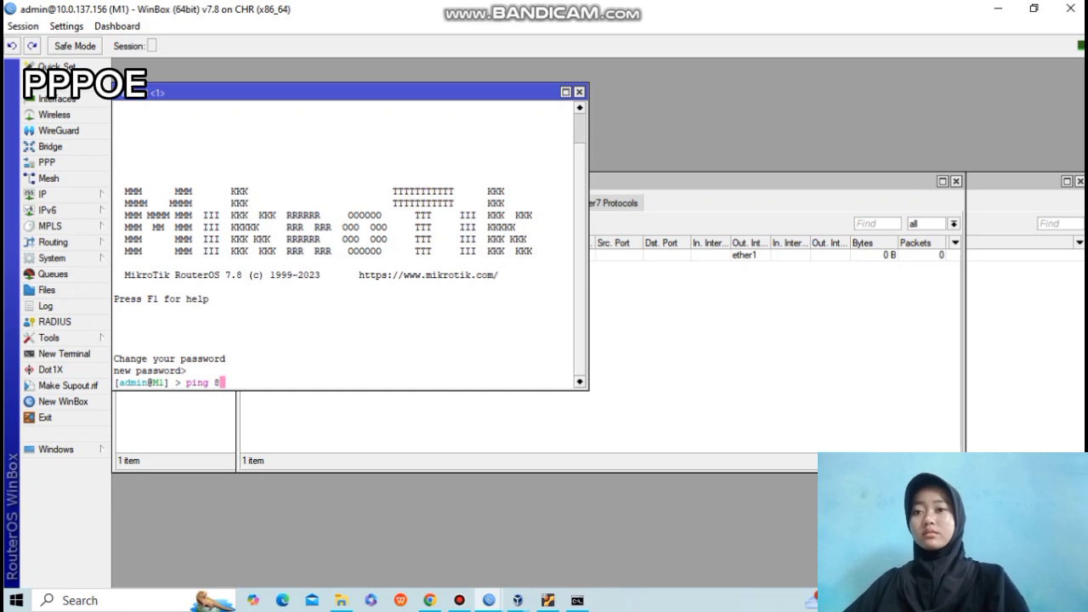
{"action": "key", "text": "BackSpace"}
{"action": "type", "text": "8.8.8"}
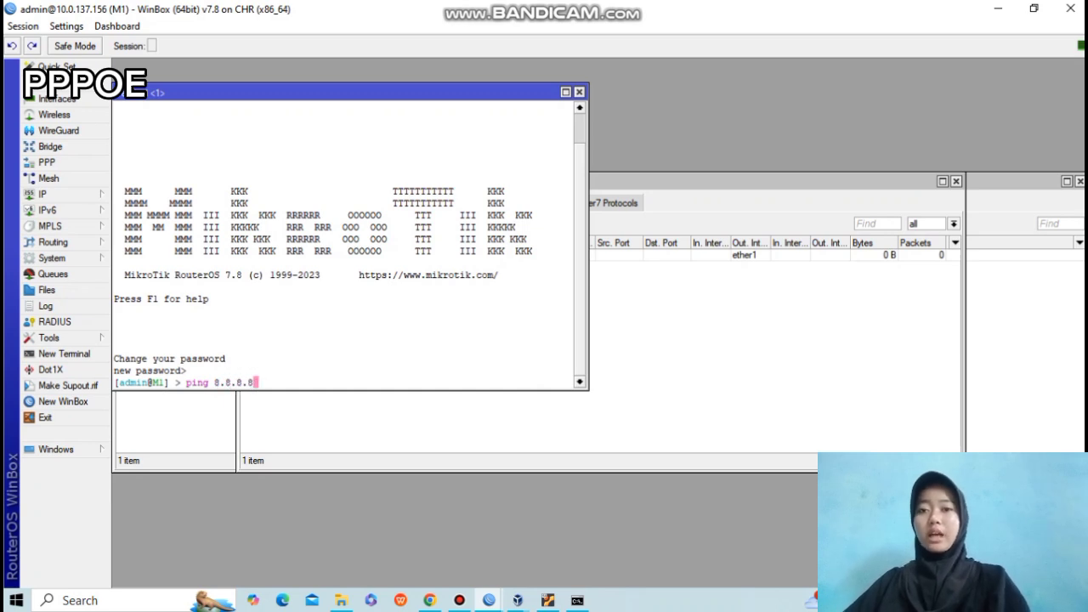
{"action": "key", "text": "Return"}
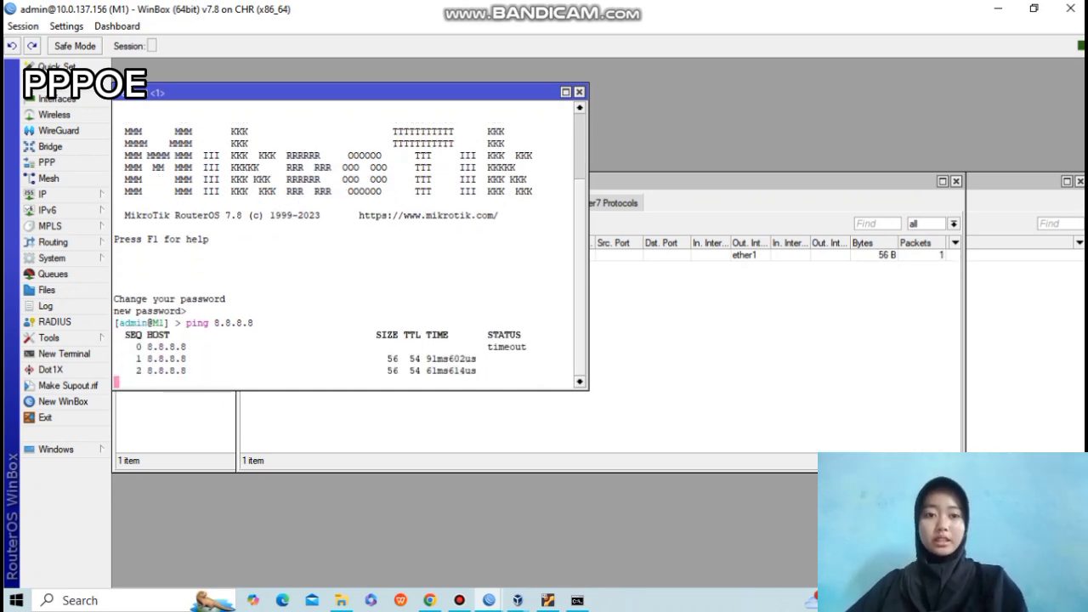
{"action": "key", "text": "ctrl+c"}
{"action": "key", "text": "Up"}
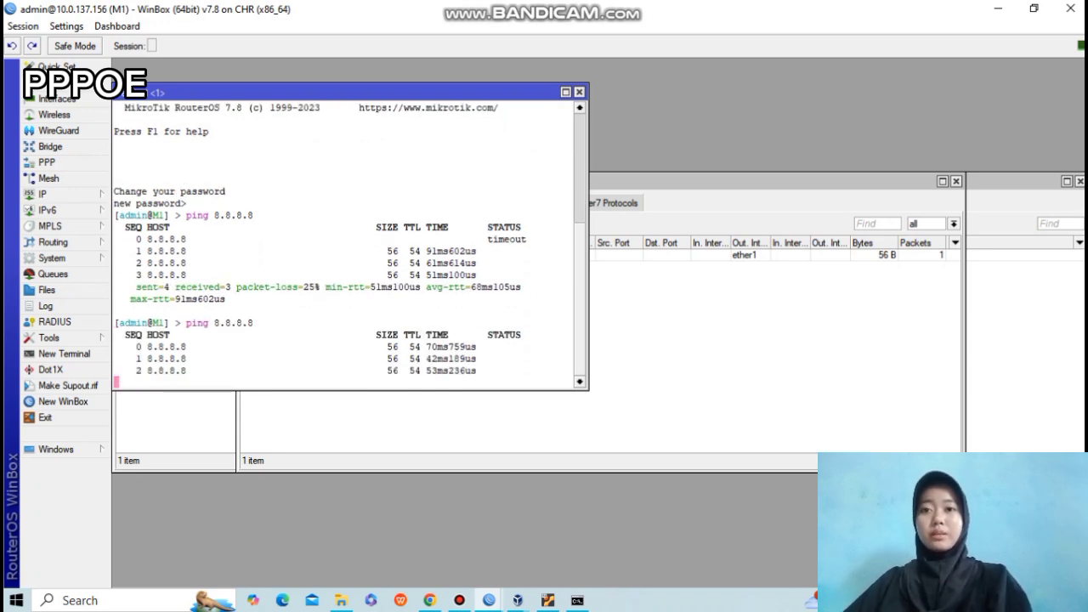
{"action": "key", "text": "ctrl+c"}
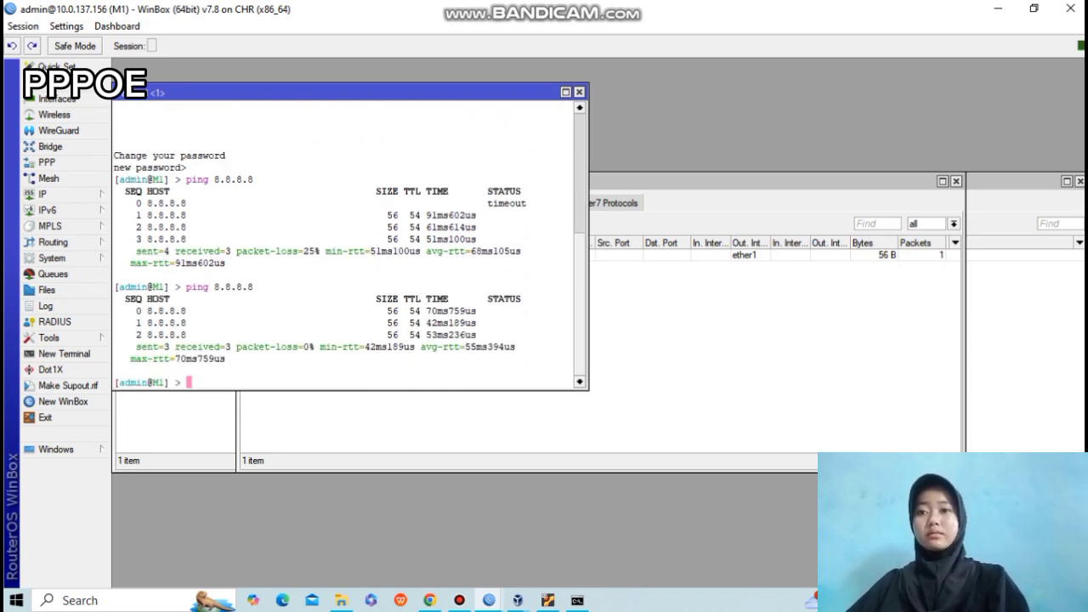
{"action": "mouse_move", "coordinate": [488, 600]}
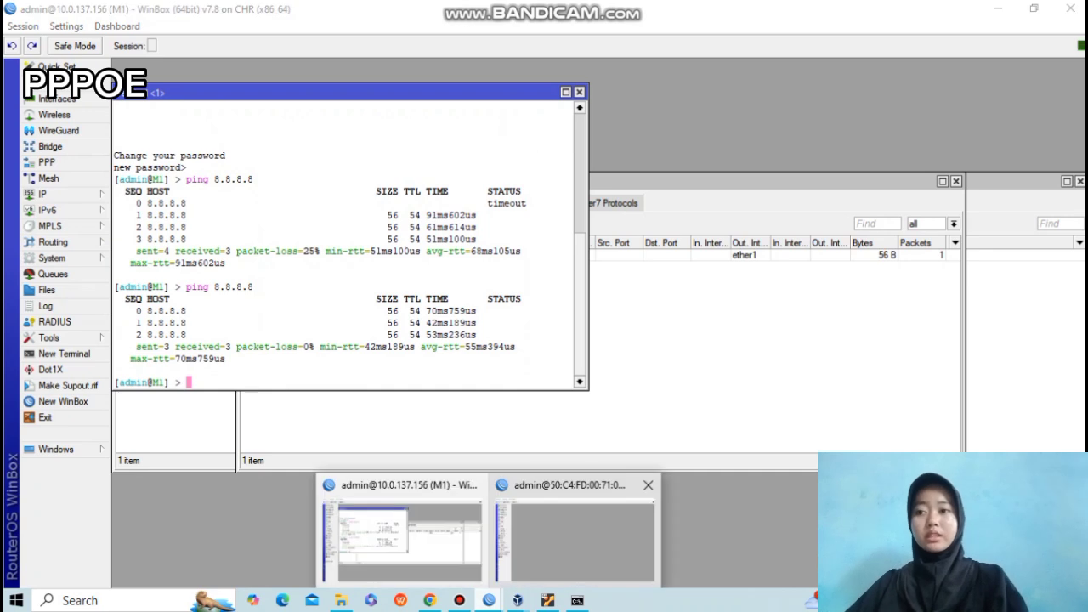
{"action": "left_click", "coordinate": [565, 520]}
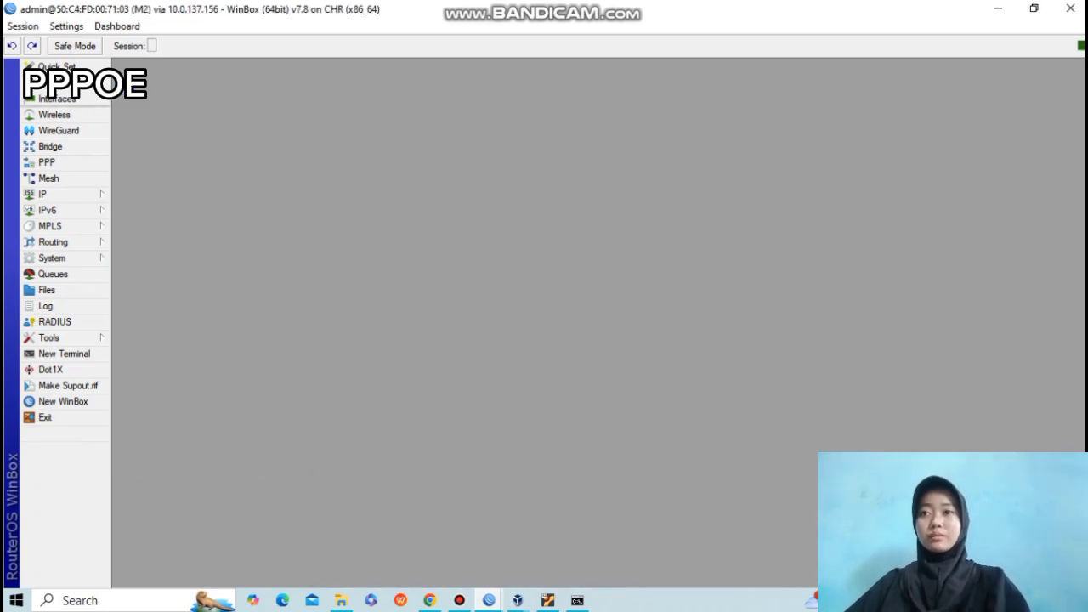
On M2, add a new PPPoE Client interface dialing through ether1.
{"action": "left_click", "coordinate": [56, 99]}
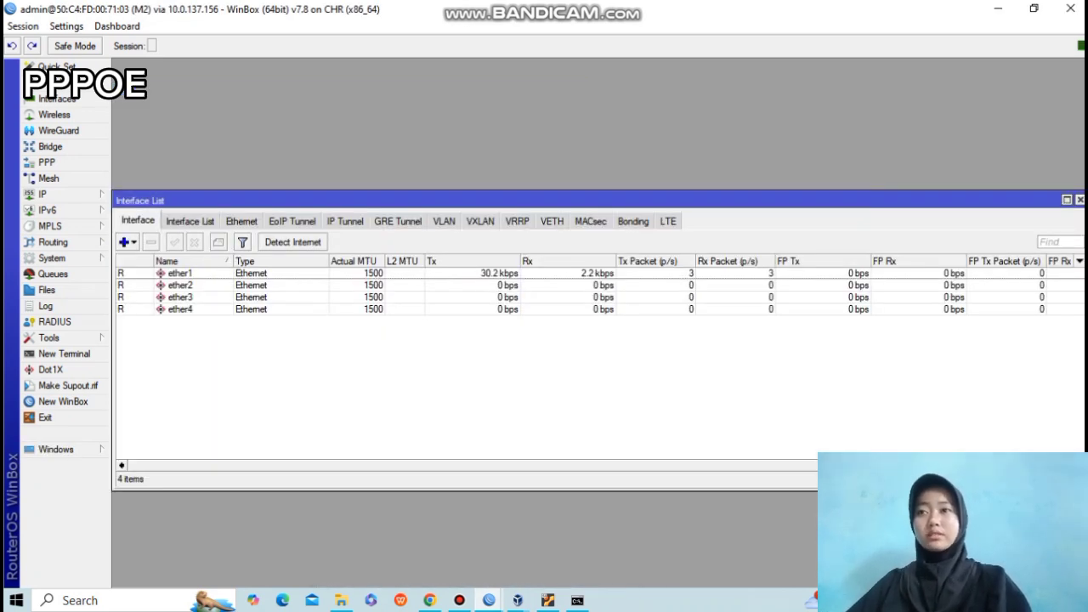
{"action": "left_click", "coordinate": [123, 241]}
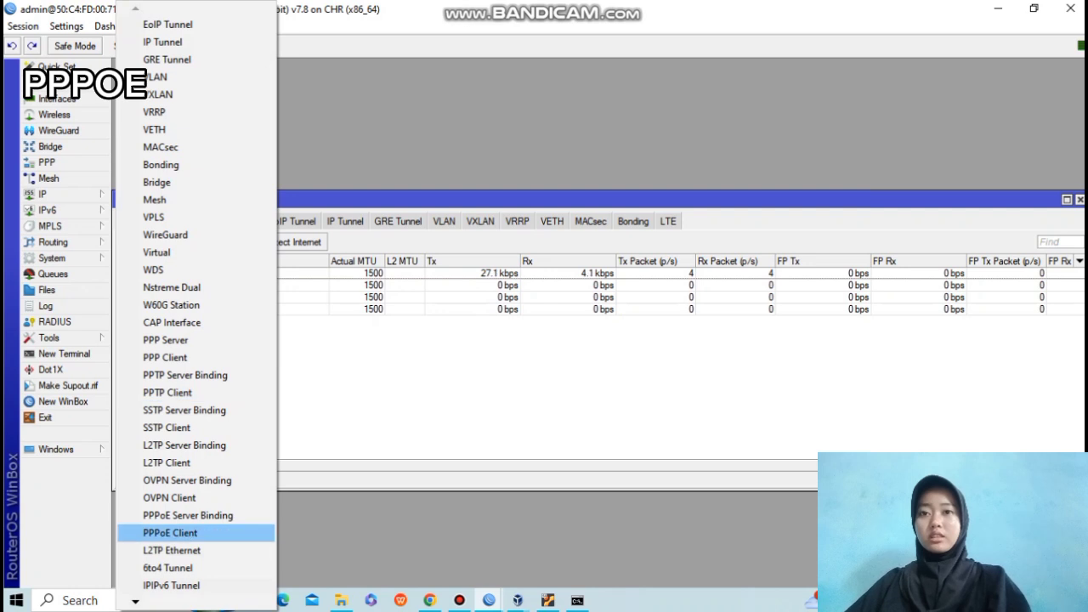
{"action": "left_click", "coordinate": [170, 532]}
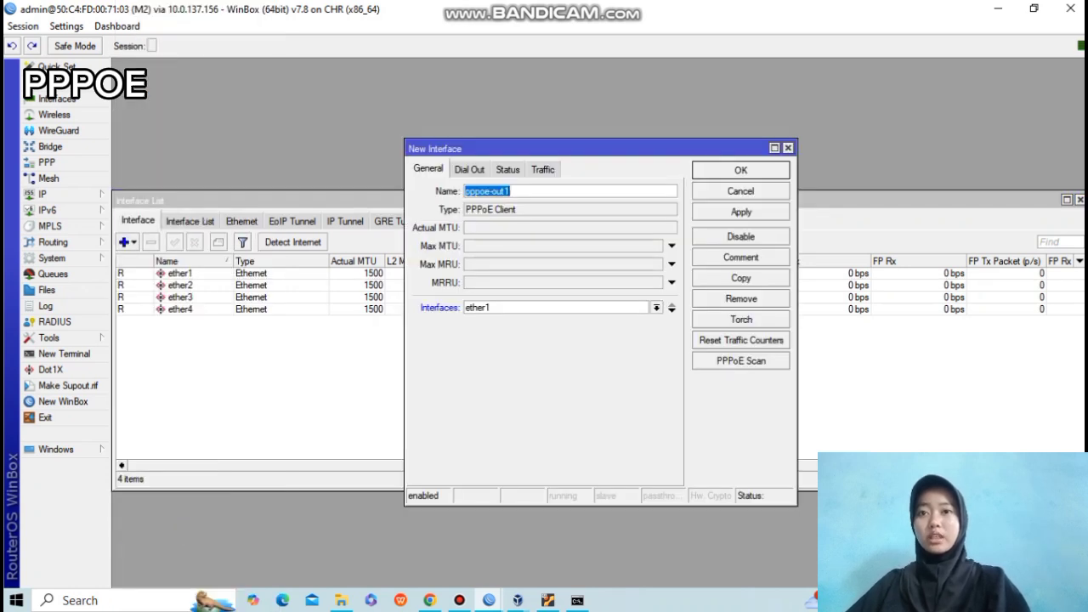
{"action": "left_click", "coordinate": [656, 308]}
{"action": "left_click", "coordinate": [476, 320]}
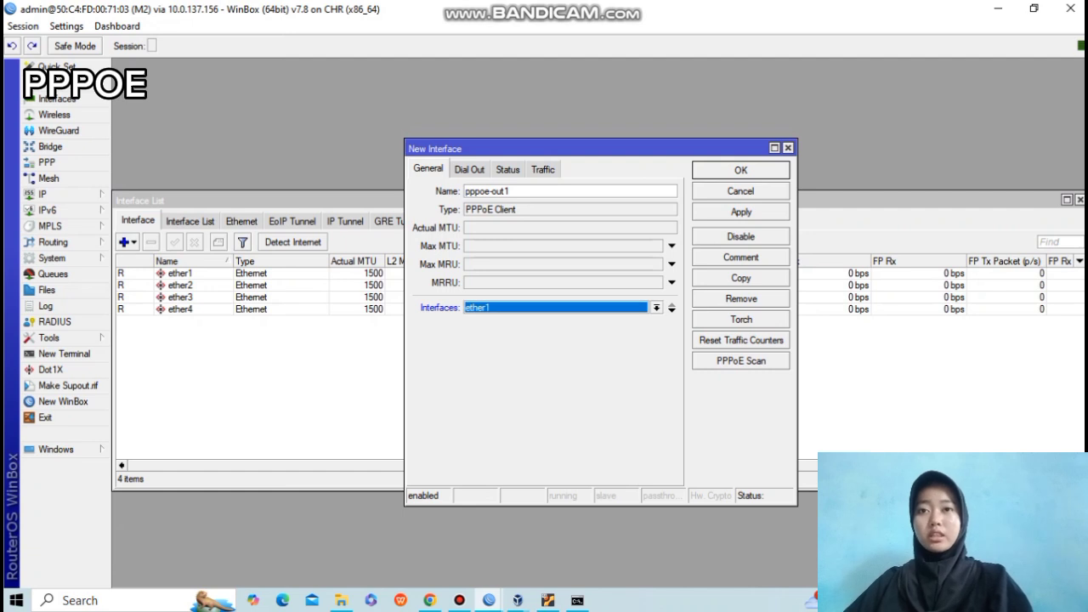
Set dial-out user user-pppoe with its password, enable Use Peer DNS, and save pppoe-out1.
{"action": "left_click", "coordinate": [469, 170]}
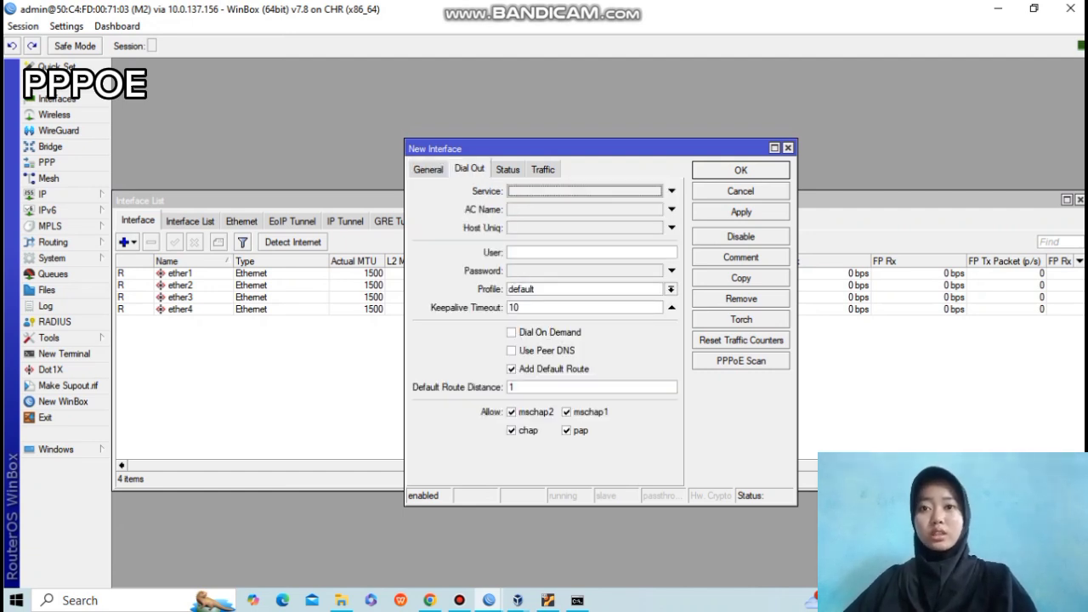
{"action": "left_click", "coordinate": [578, 252]}
{"action": "type", "text": "u"}
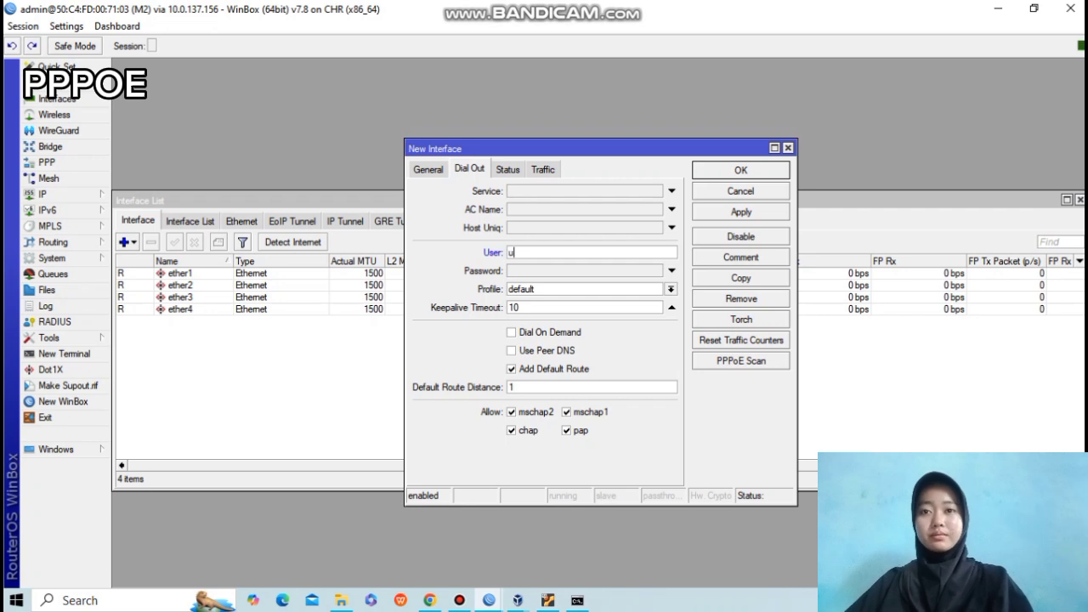
{"action": "type", "text": "ser-pppoe"}
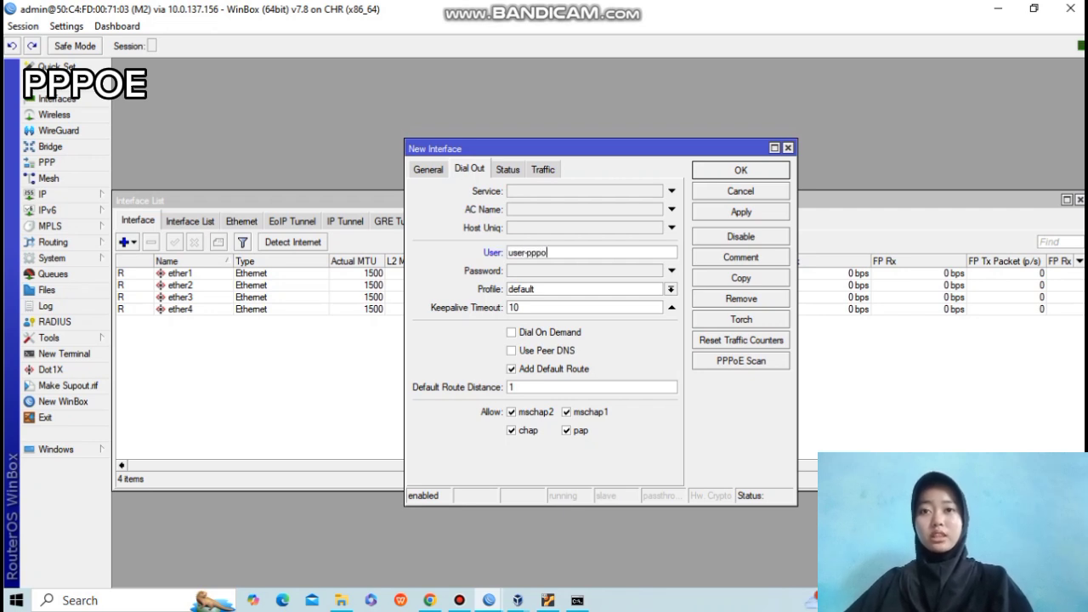
{"action": "key", "text": "Tab"}
{"action": "left_click", "coordinate": [672, 271]}
{"action": "type", "text": "123"}
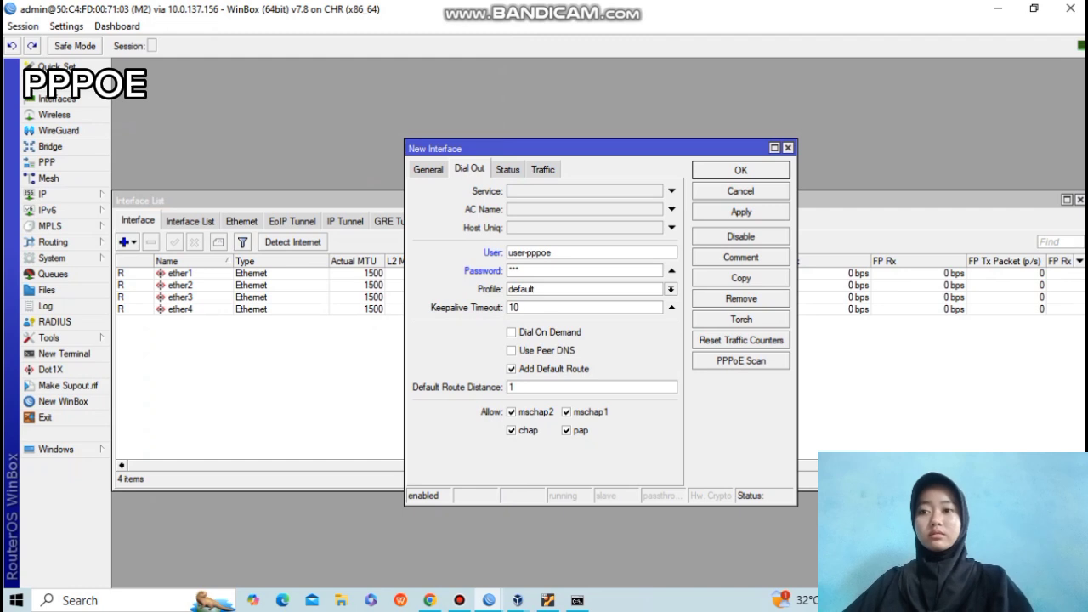
{"action": "left_click", "coordinate": [512, 352]}
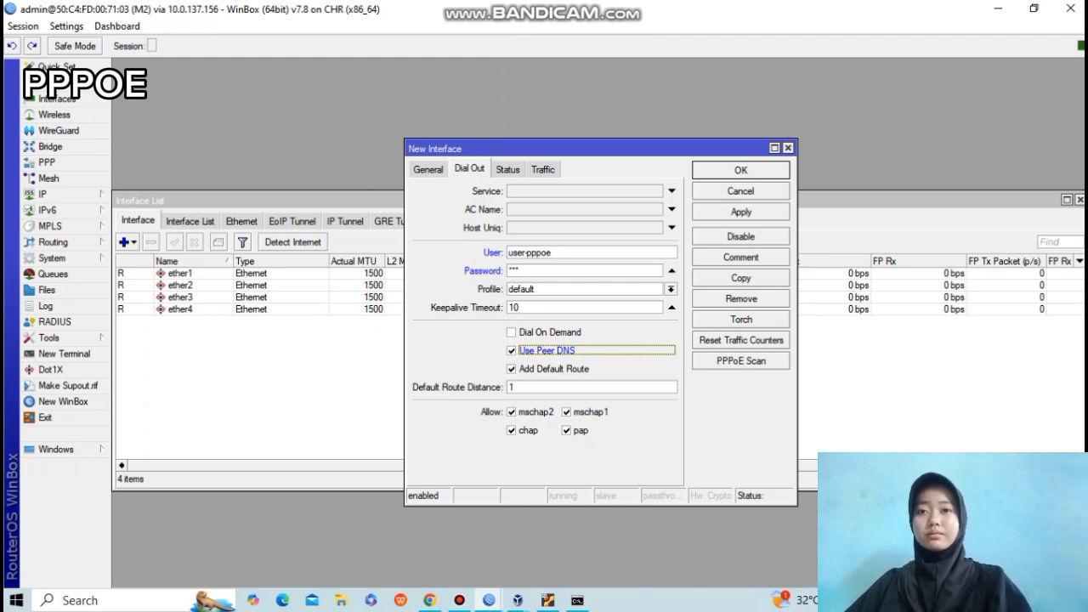
{"action": "left_click", "coordinate": [742, 212]}
{"action": "left_click", "coordinate": [741, 170]}
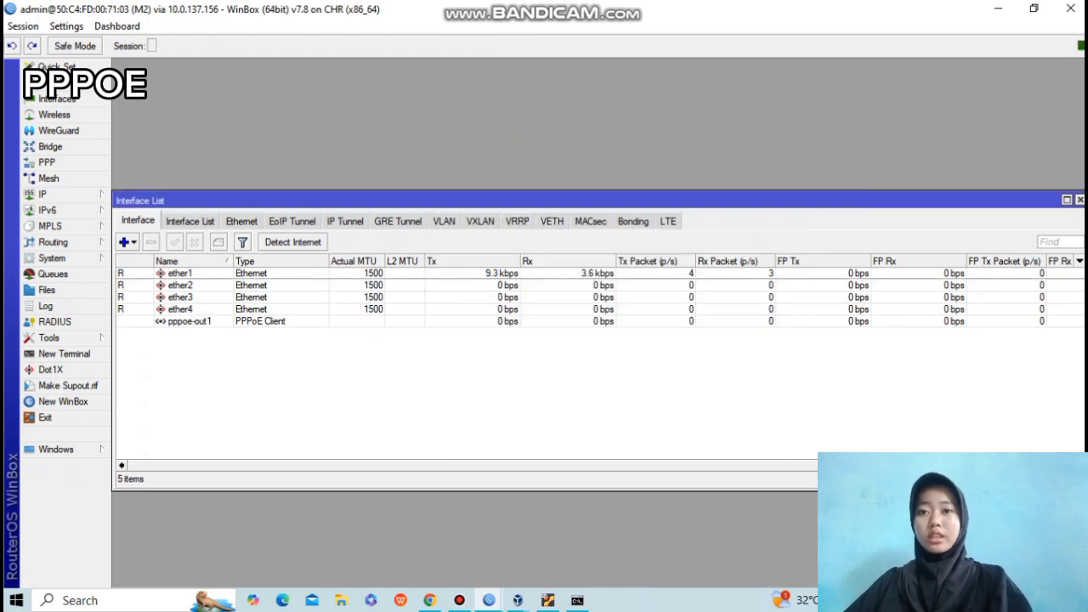
Check M2's log for the pppoe-out1 entry, then close the log.
{"action": "left_click", "coordinate": [45, 306]}
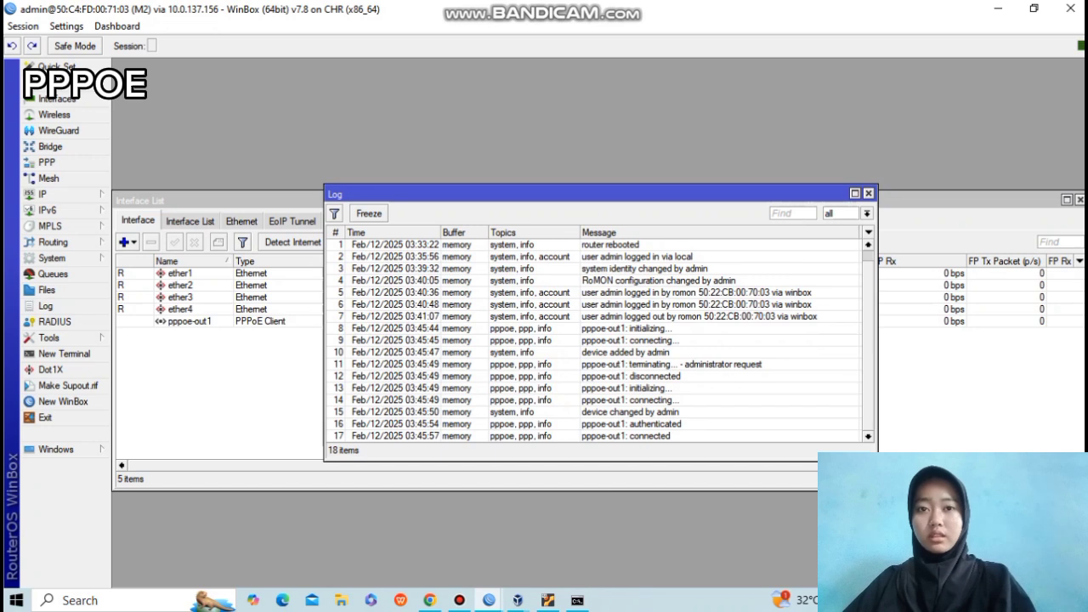
{"action": "left_click", "coordinate": [629, 364]}
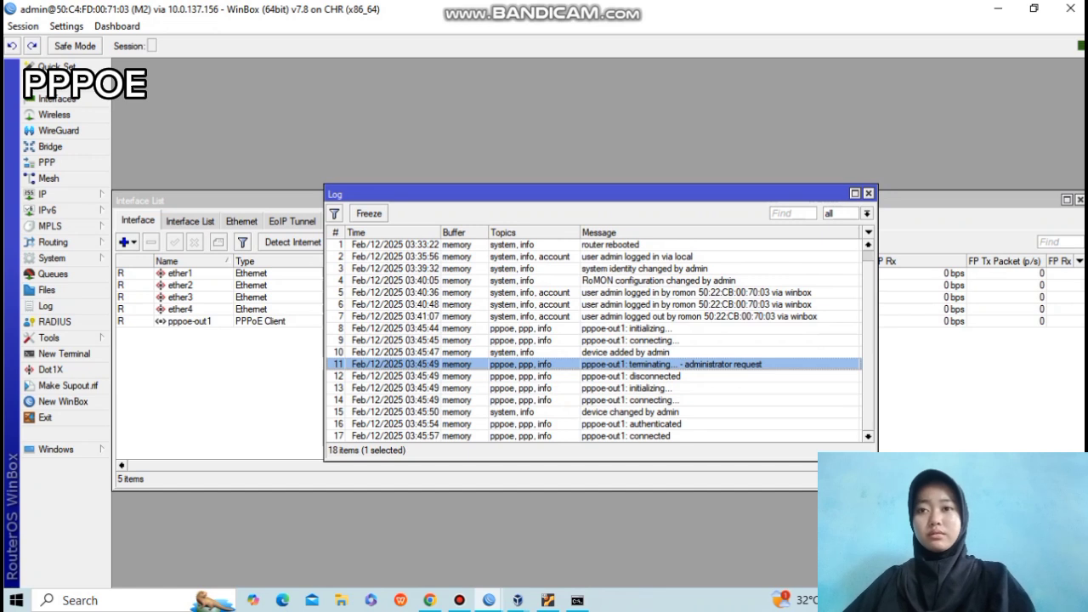
{"action": "left_click", "coordinate": [868, 193]}
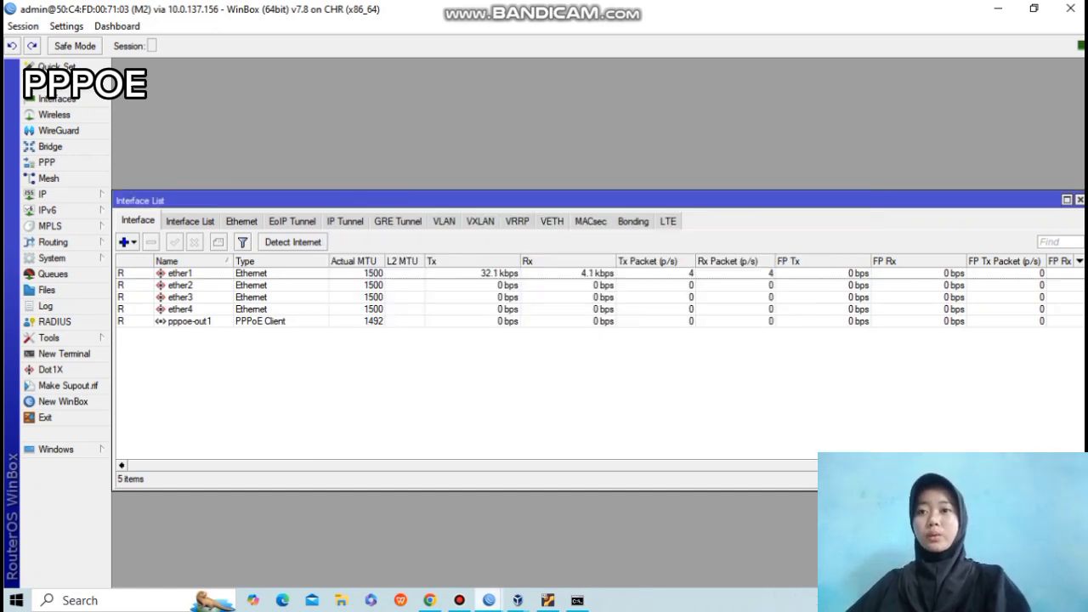
Close M1's terminal and NAT windows, then select pppoe-out1 in M2's interface list.
{"action": "left_click", "coordinate": [489, 600]}
{"action": "left_click", "coordinate": [412, 544]}
{"action": "left_click", "coordinate": [579, 92]}
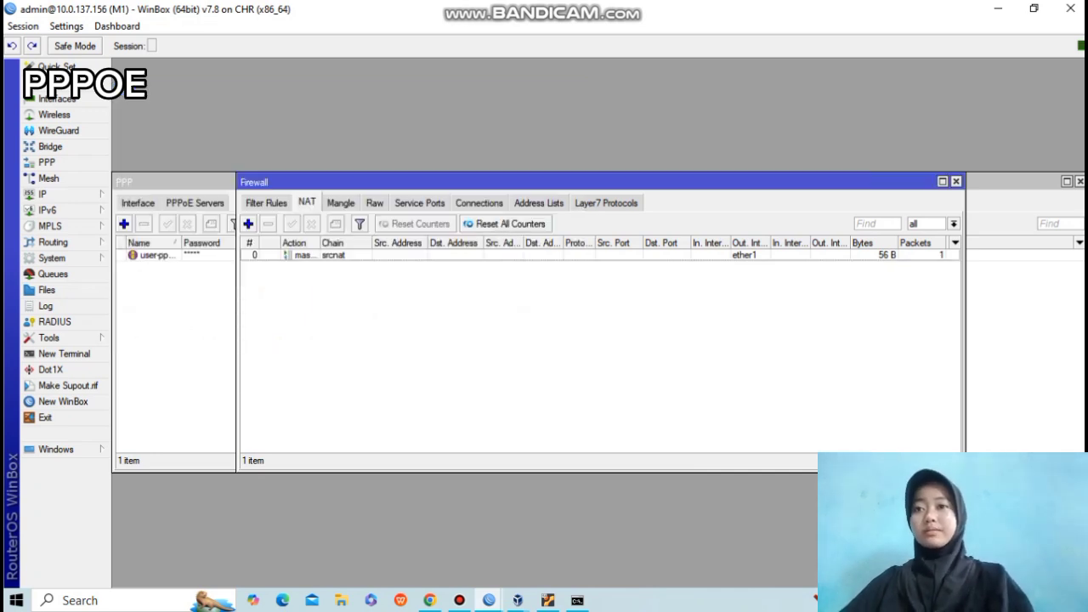
{"action": "left_click", "coordinate": [957, 182]}
{"action": "left_click", "coordinate": [999, 9]}
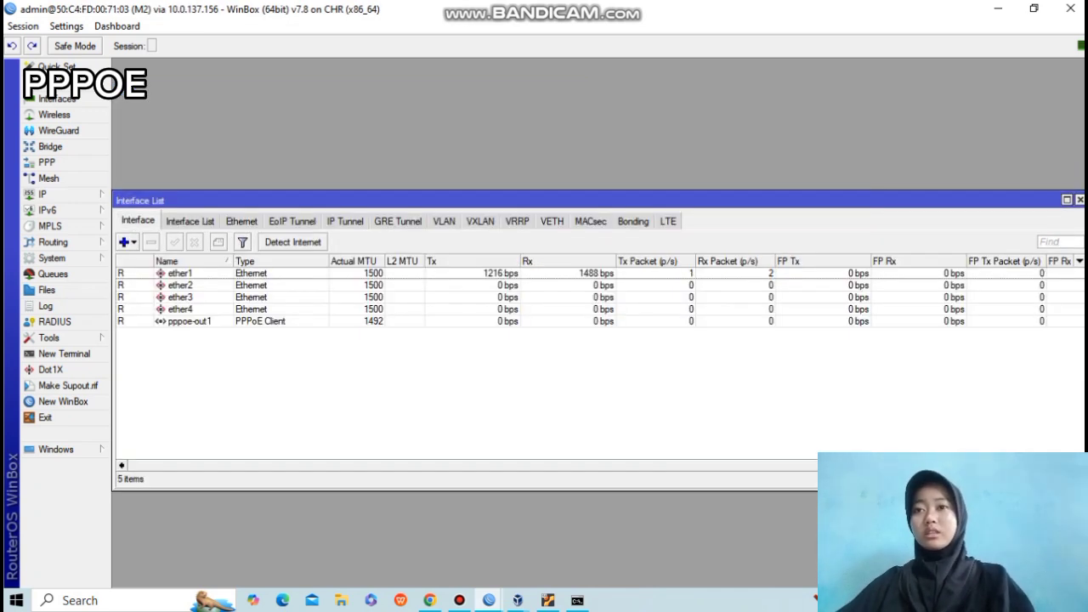
{"action": "left_click", "coordinate": [190, 321]}
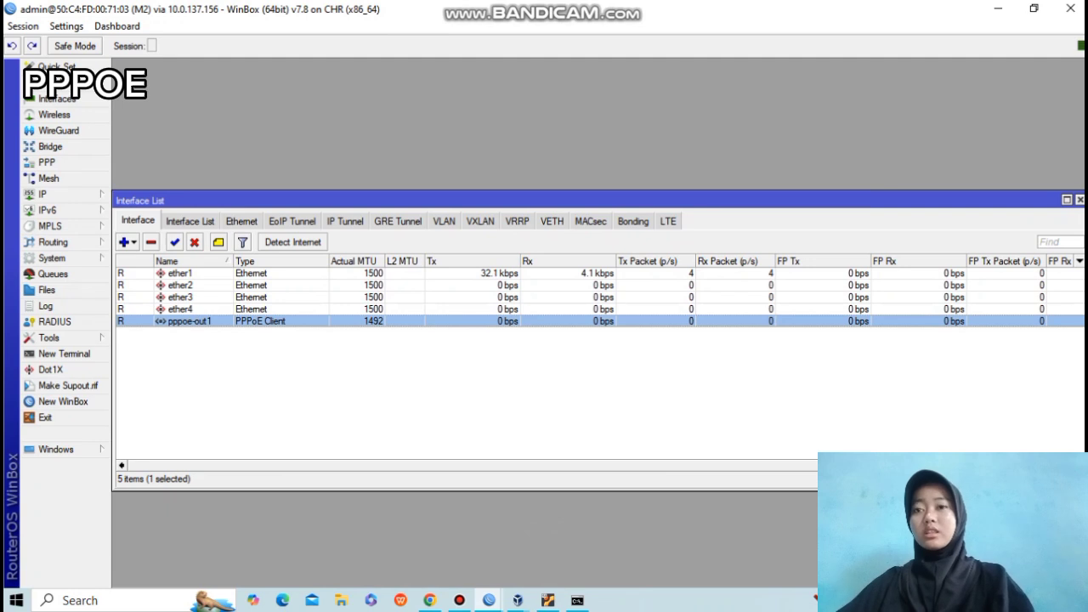
Move the pppoe-out1 client onto ether2 and save.
{"action": "double_click", "coordinate": [190, 321]}
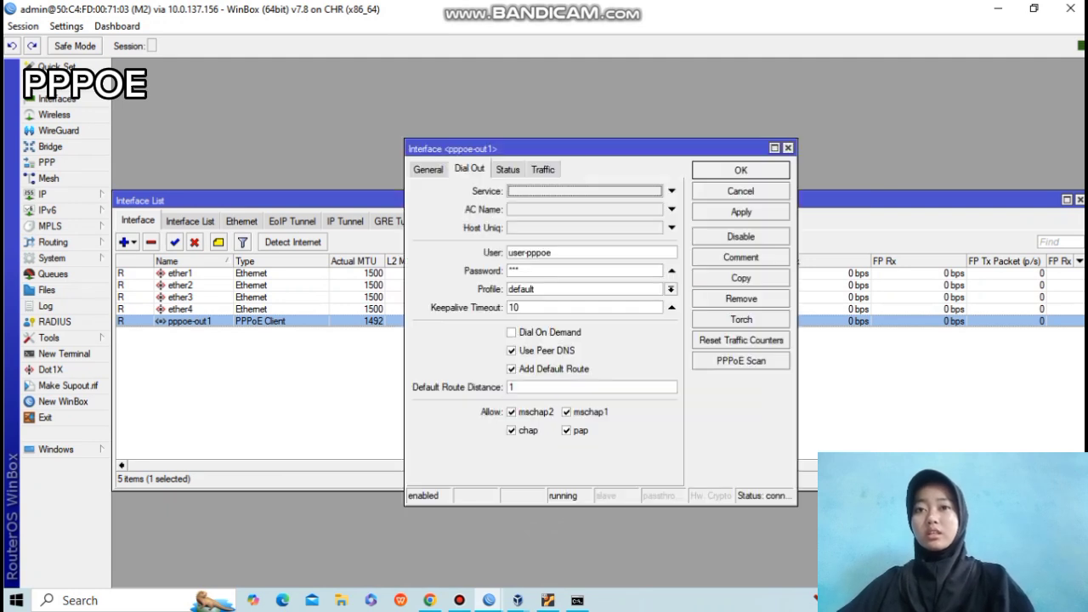
{"action": "left_click", "coordinate": [429, 169]}
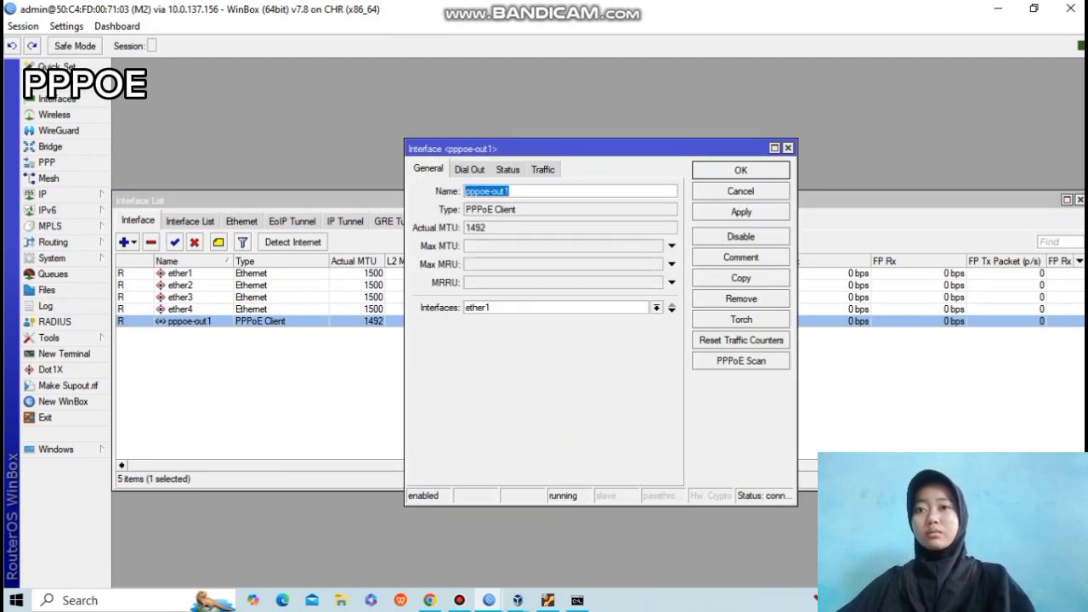
{"action": "left_click", "coordinate": [656, 308]}
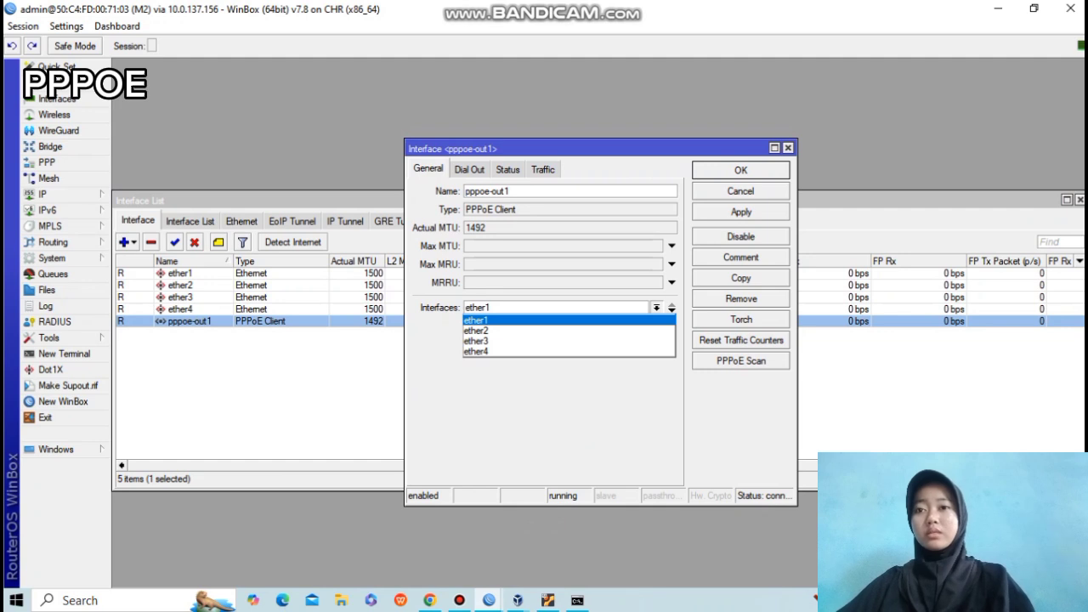
{"action": "left_click", "coordinate": [477, 331]}
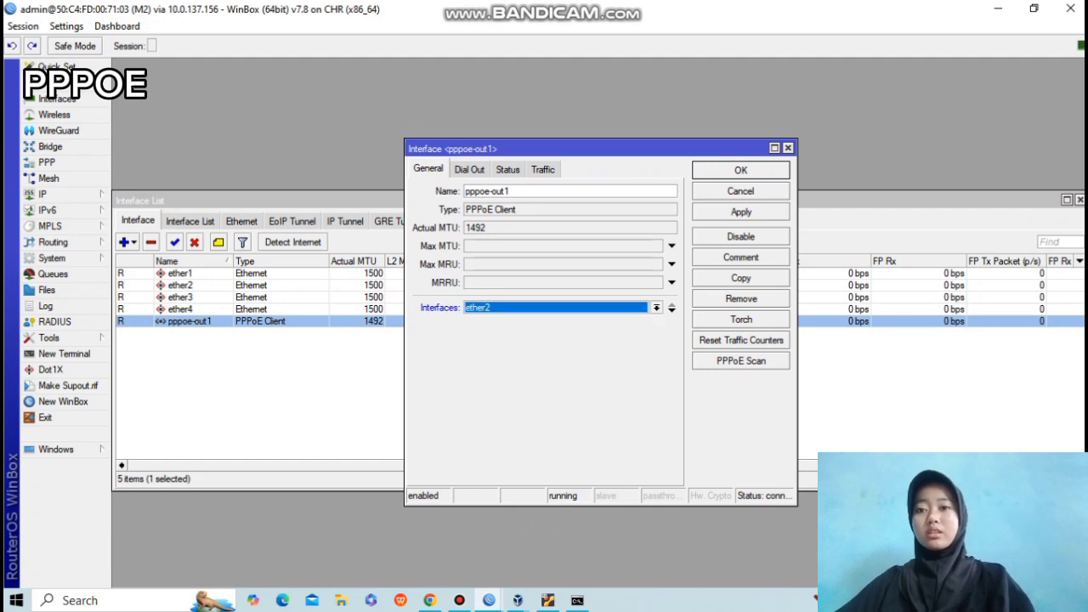
{"action": "left_click", "coordinate": [741, 212]}
{"action": "left_click", "coordinate": [741, 170]}
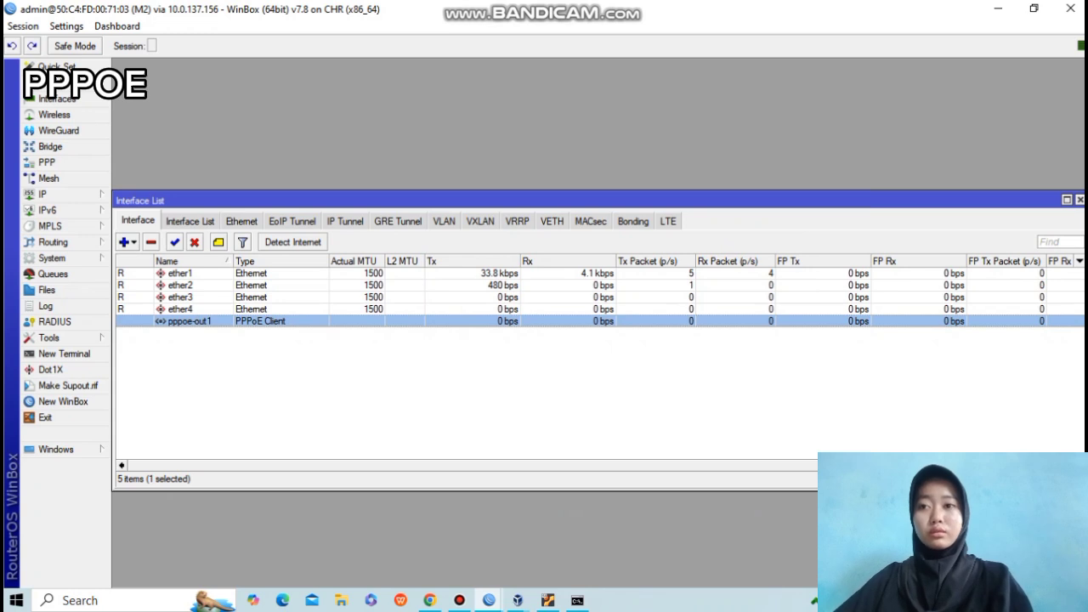
Move the pppoe-out1 client onto ether4 and save.
{"action": "double_click", "coordinate": [189, 321]}
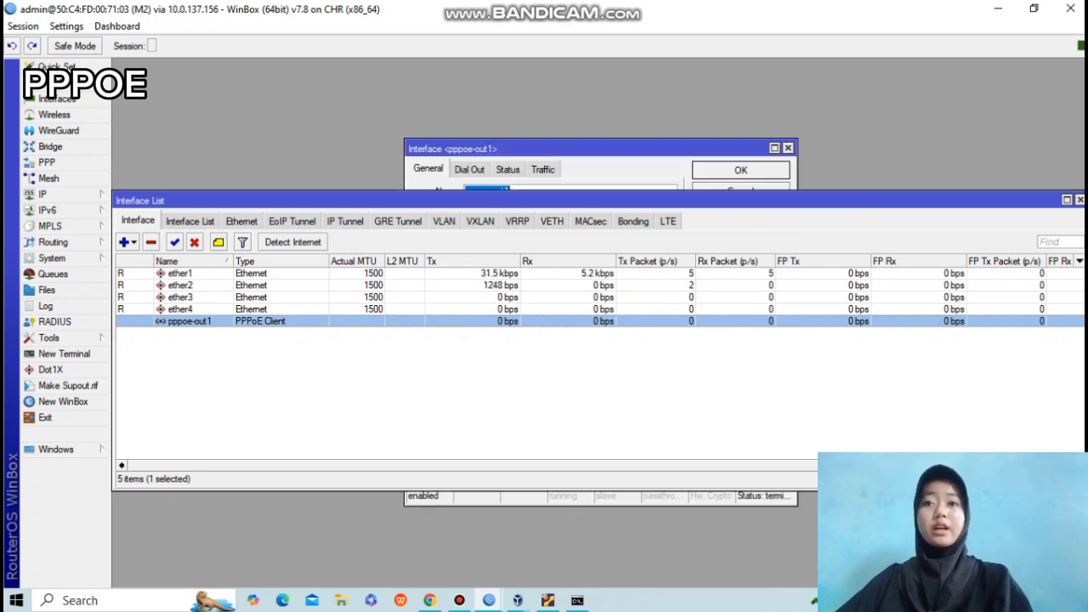
{"action": "left_click", "coordinate": [657, 308]}
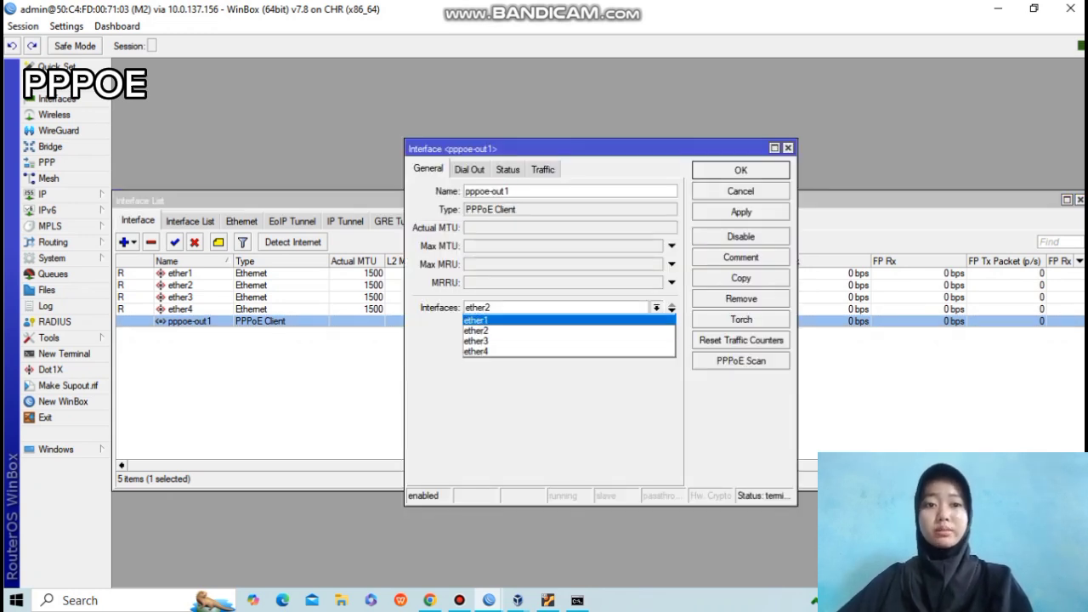
{"action": "left_click", "coordinate": [478, 351]}
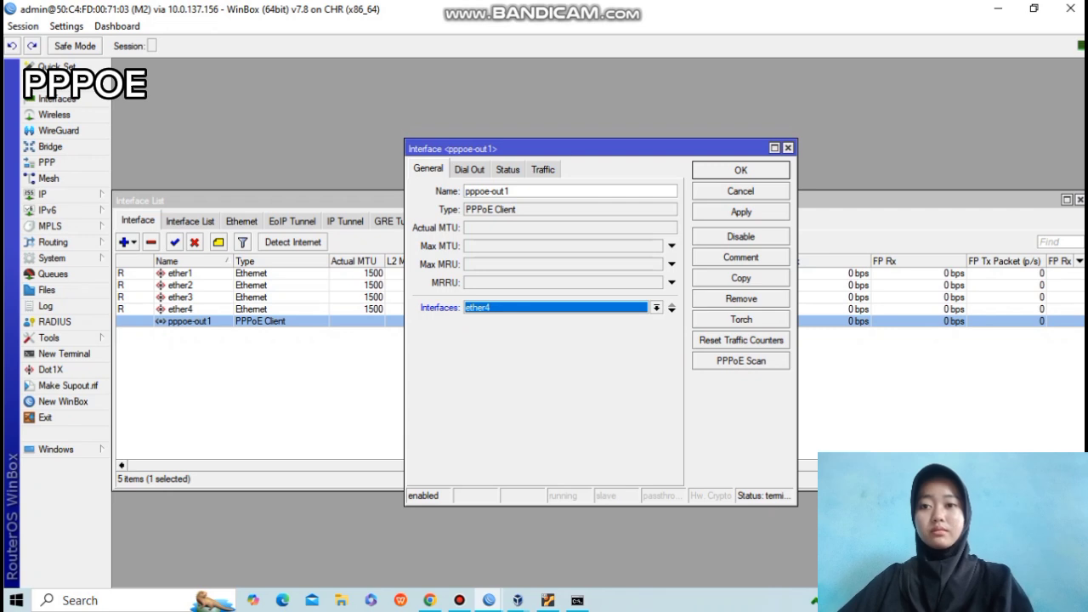
{"action": "left_click", "coordinate": [741, 212]}
{"action": "left_click", "coordinate": [742, 170]}
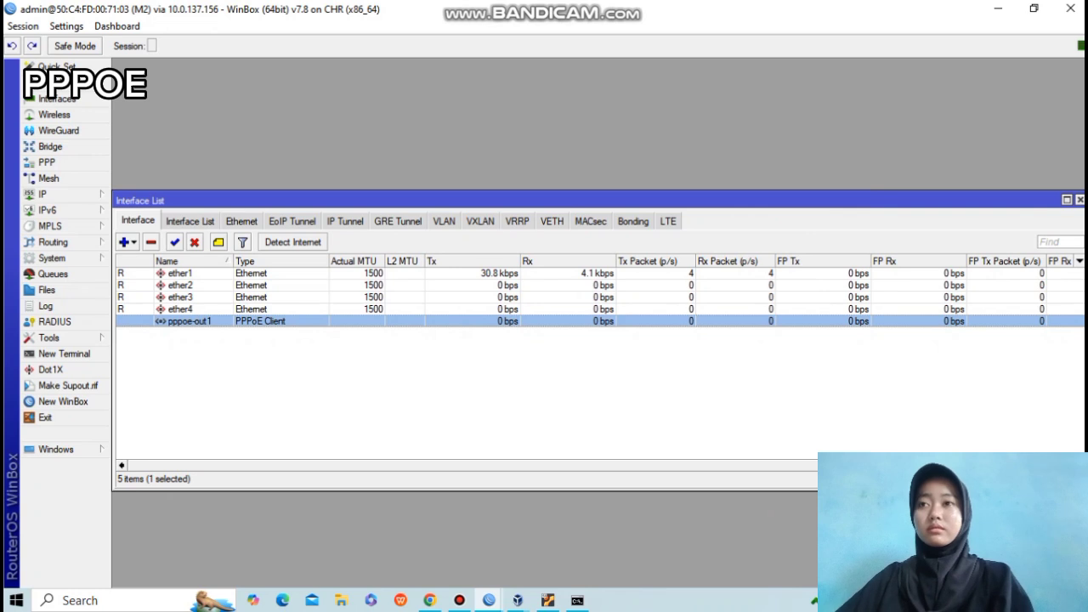
Put pppoe-out1 back on ether1 and apply so it reconnects.
{"action": "double_click", "coordinate": [189, 322]}
{"action": "left_click", "coordinate": [656, 308]}
{"action": "left_click", "coordinate": [478, 320]}
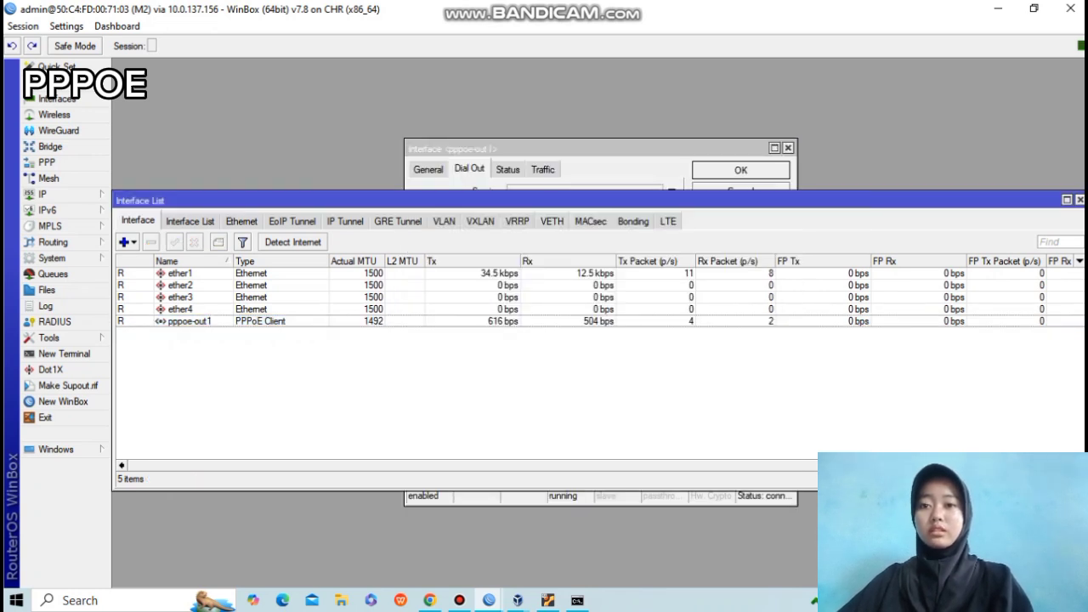
{"action": "left_click", "coordinate": [544, 149]}
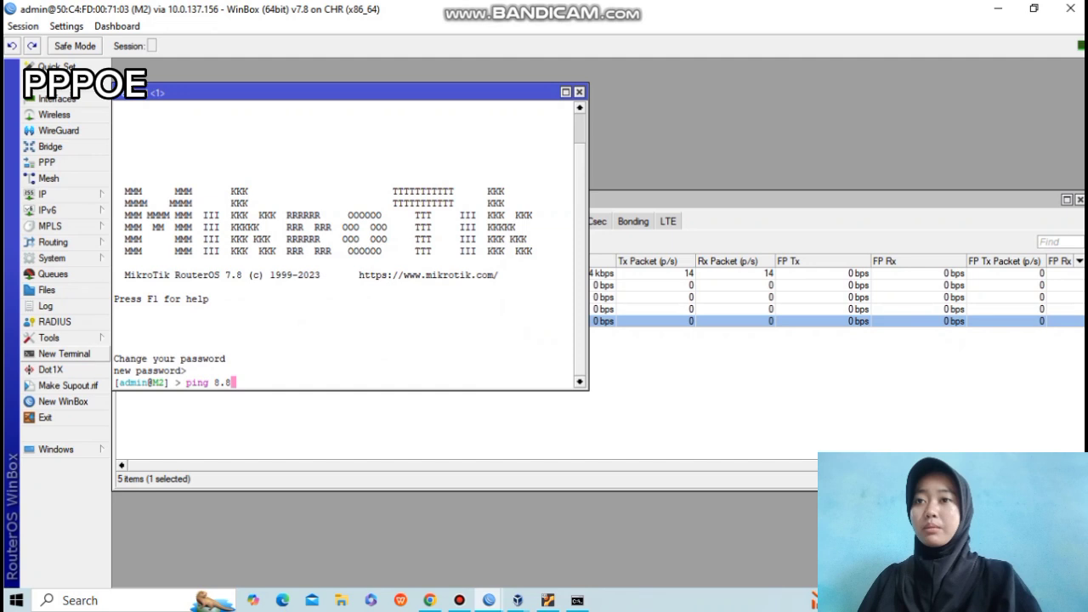
Ping 8.8.8.8 twice from M2's terminal; the second run gets 3 replies with 0% loss.
{"action": "type", "text": ".8.8.8"}
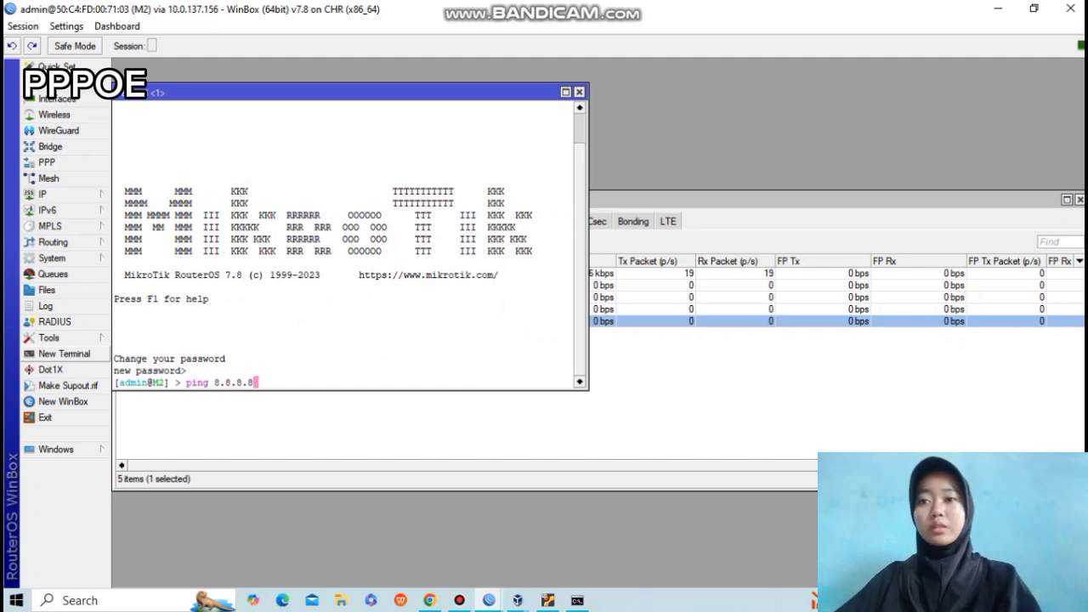
{"action": "key", "text": "Return"}
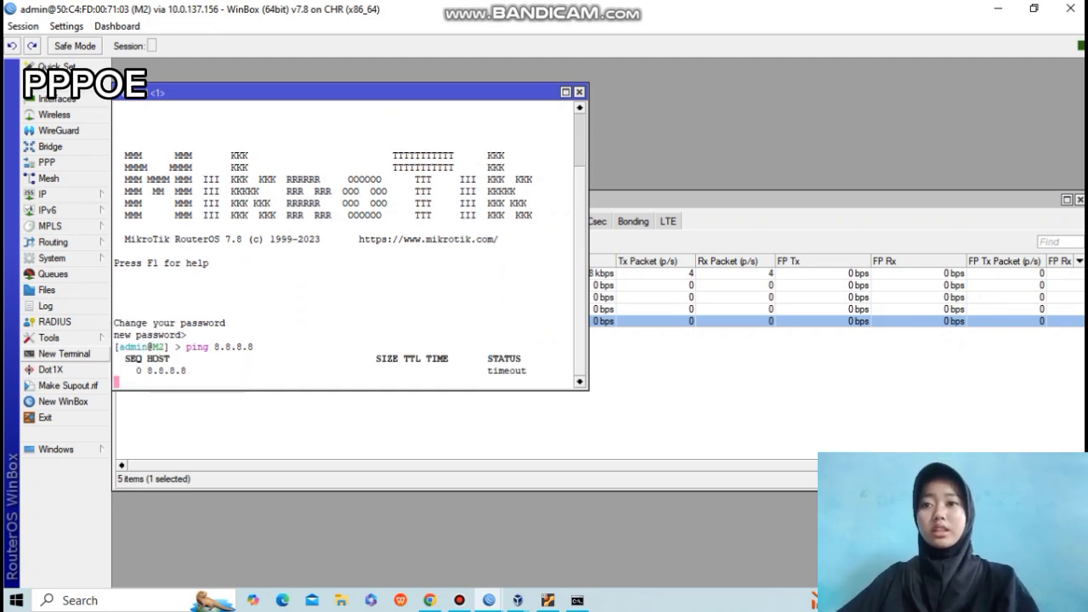
{"action": "key", "text": "ctrl+c"}
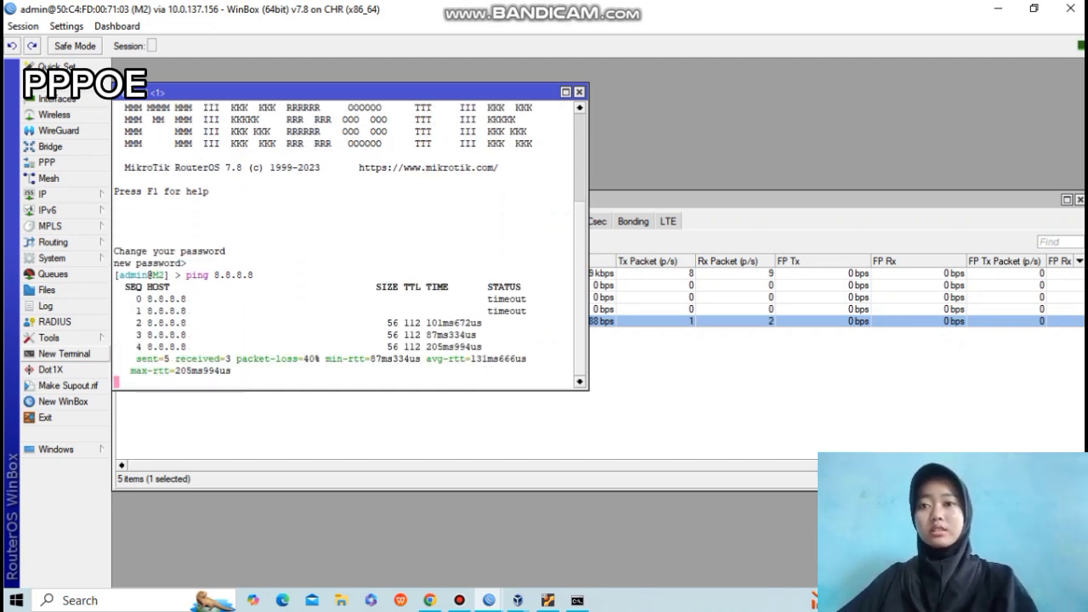
{"action": "key", "text": "Up"}
{"action": "key", "text": "Return"}
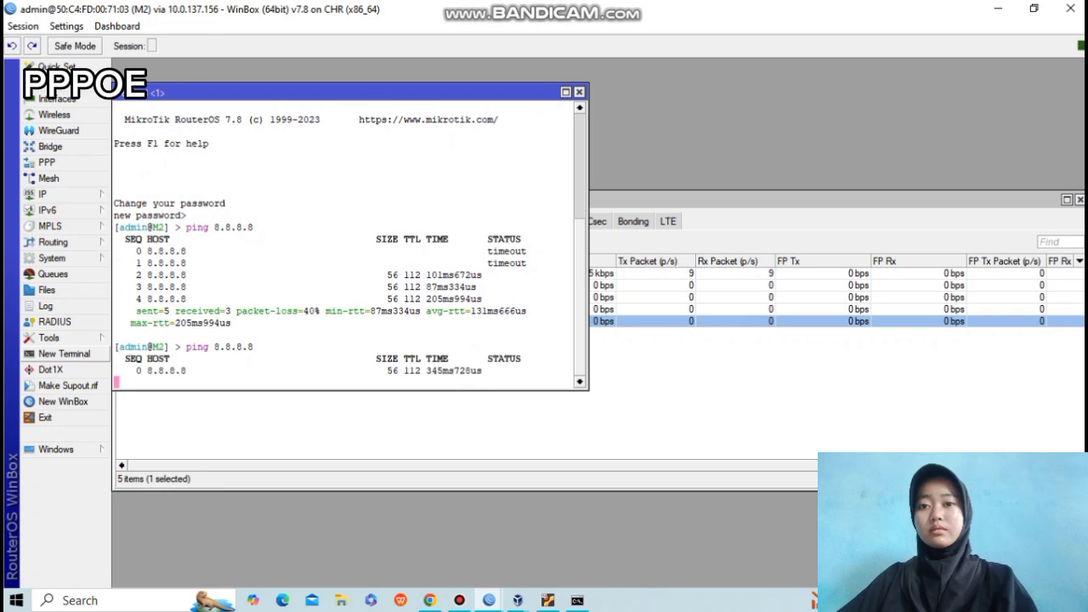
{"action": "key", "text": "ctrl+c"}
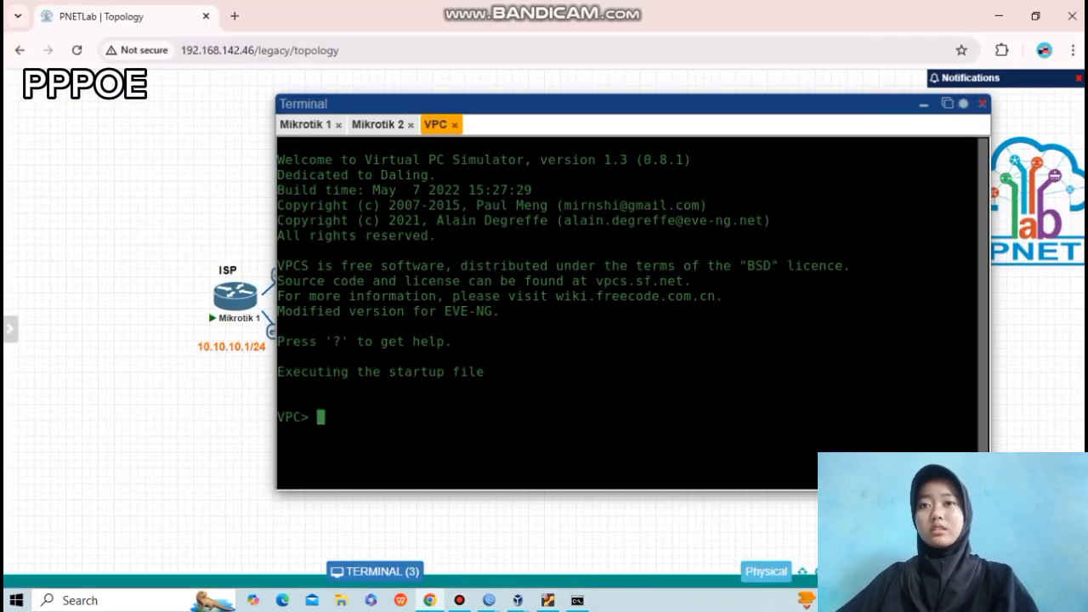
Run ping 8.8.8.8 on the VPC, which reports the host not reachable.
{"action": "type", "text": "ping "}
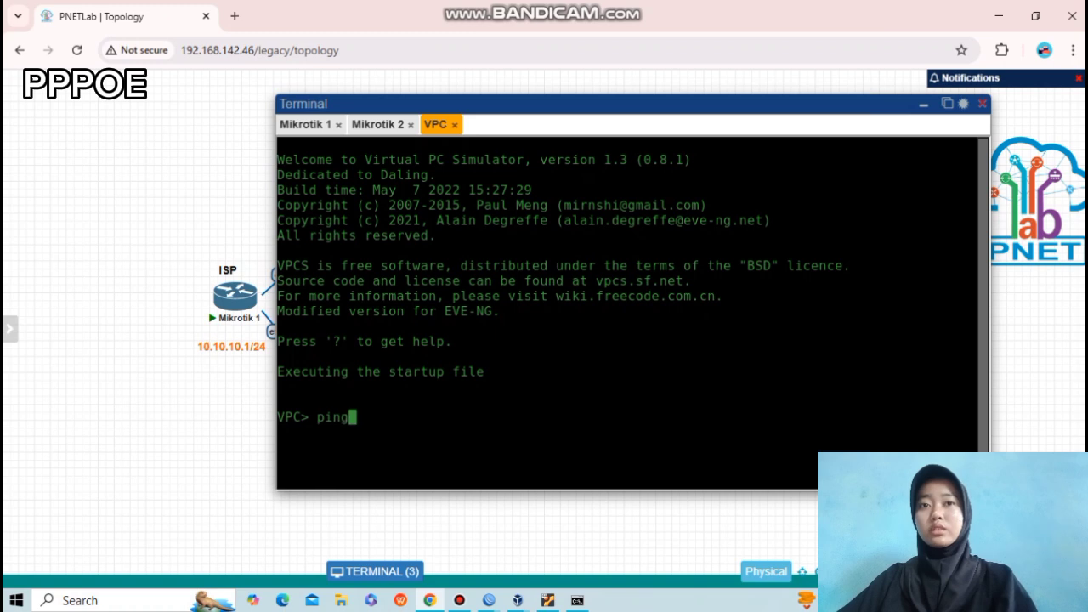
{"action": "type", "text": "8.8.8.8"}
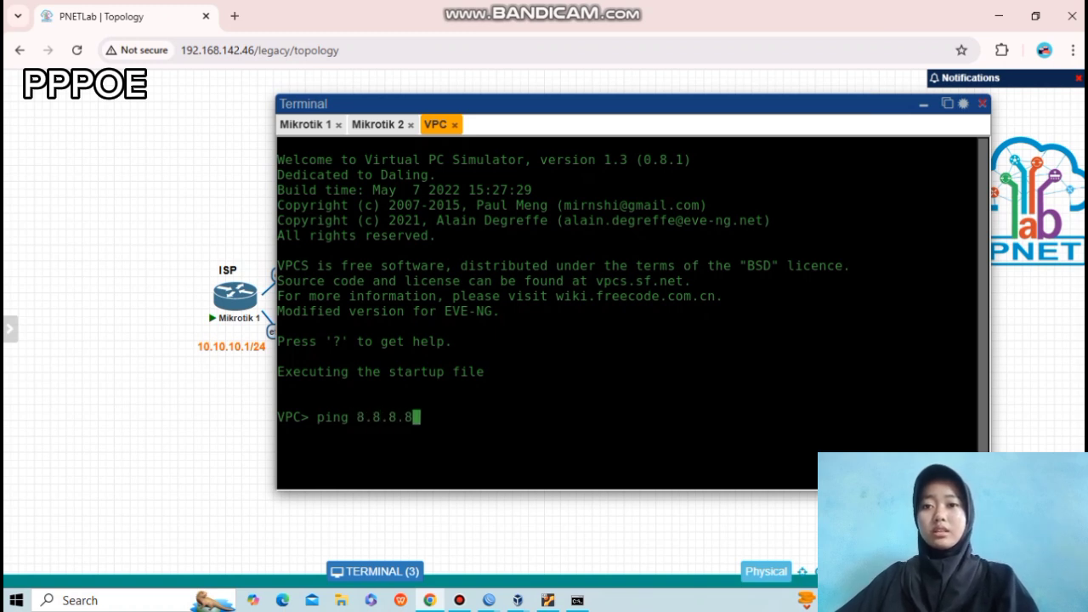
{"action": "key", "text": "Return"}
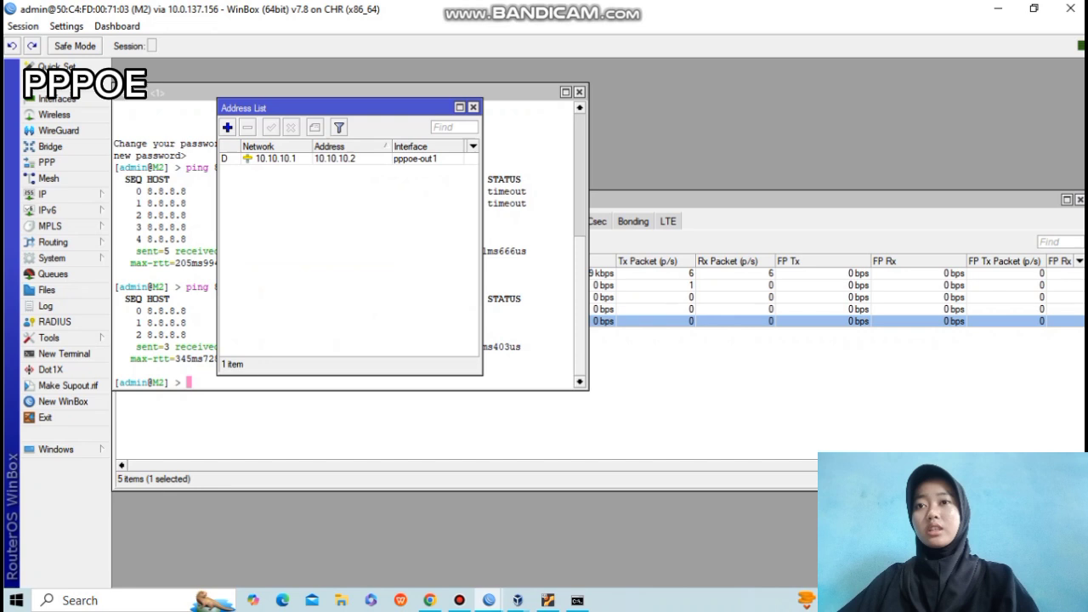
Add the address 192.168.1.1/24 on ether2 to M2's IP address list.
{"action": "left_click", "coordinate": [227, 128]}
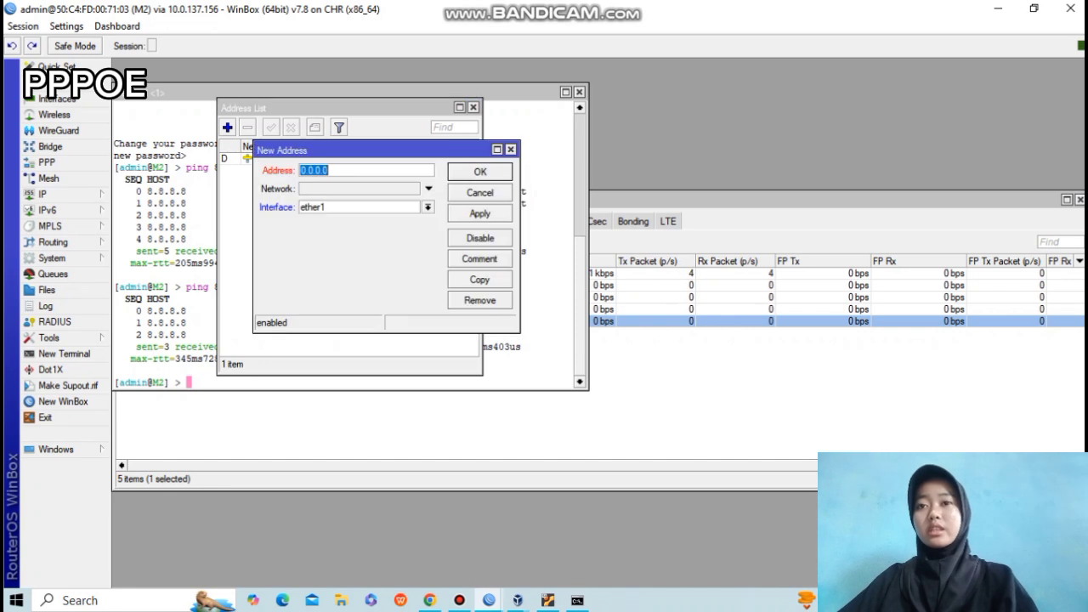
{"action": "key", "text": "BackSpace"}
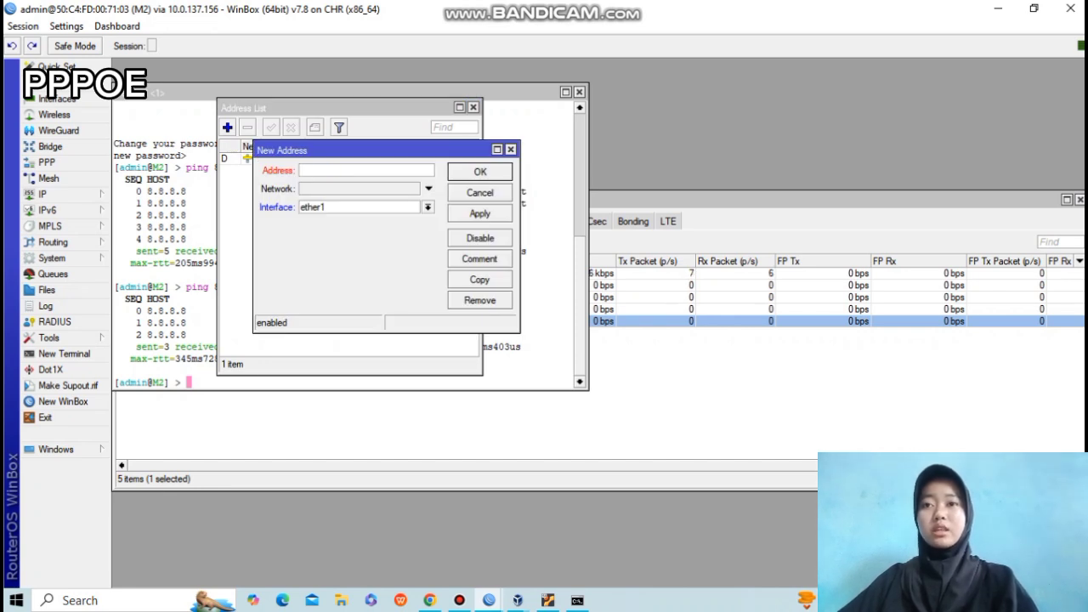
{"action": "type", "text": "1"}
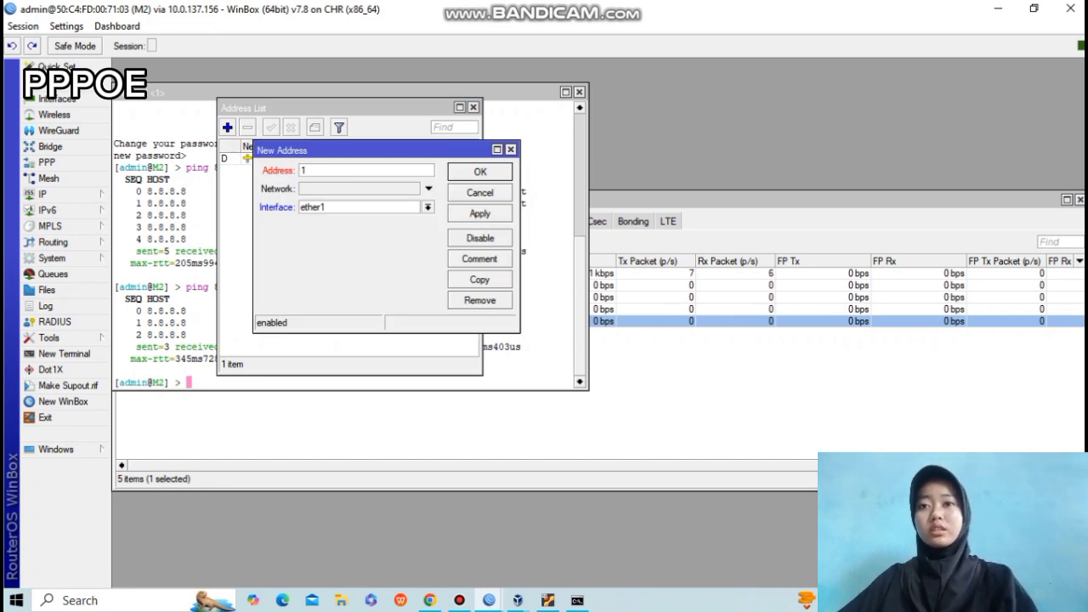
{"action": "type", "text": "92.168.1"}
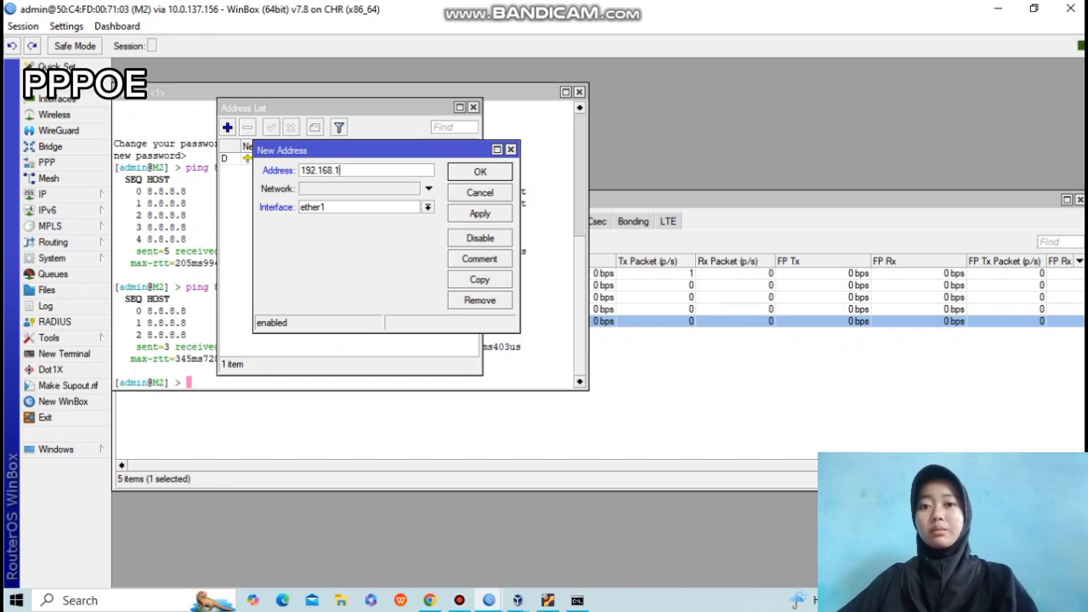
{"action": "type", "text": ".1/24"}
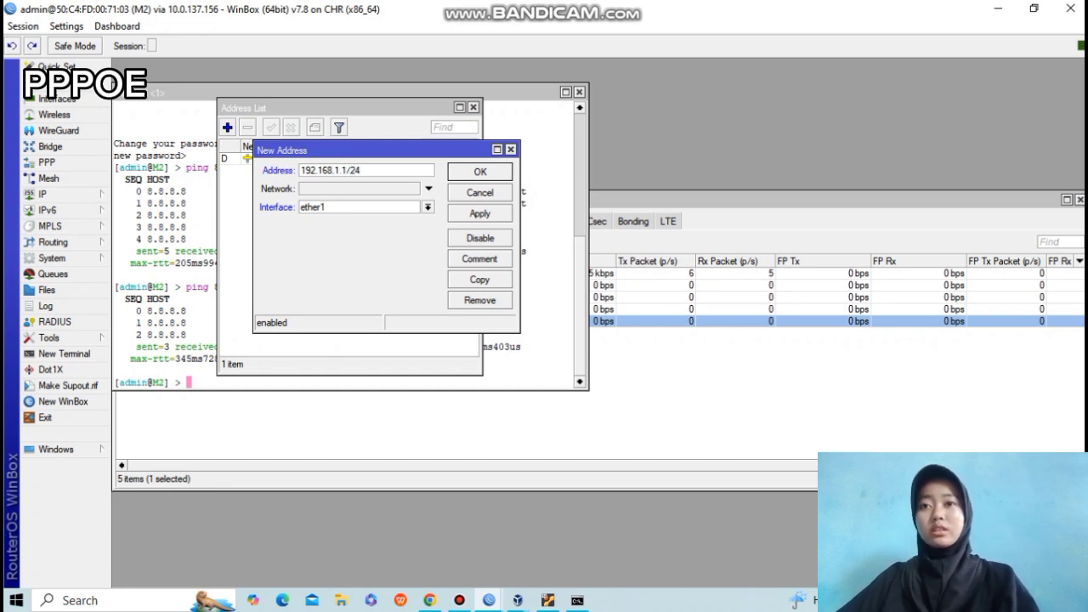
{"action": "left_click", "coordinate": [428, 207]}
{"action": "left_click", "coordinate": [392, 230]}
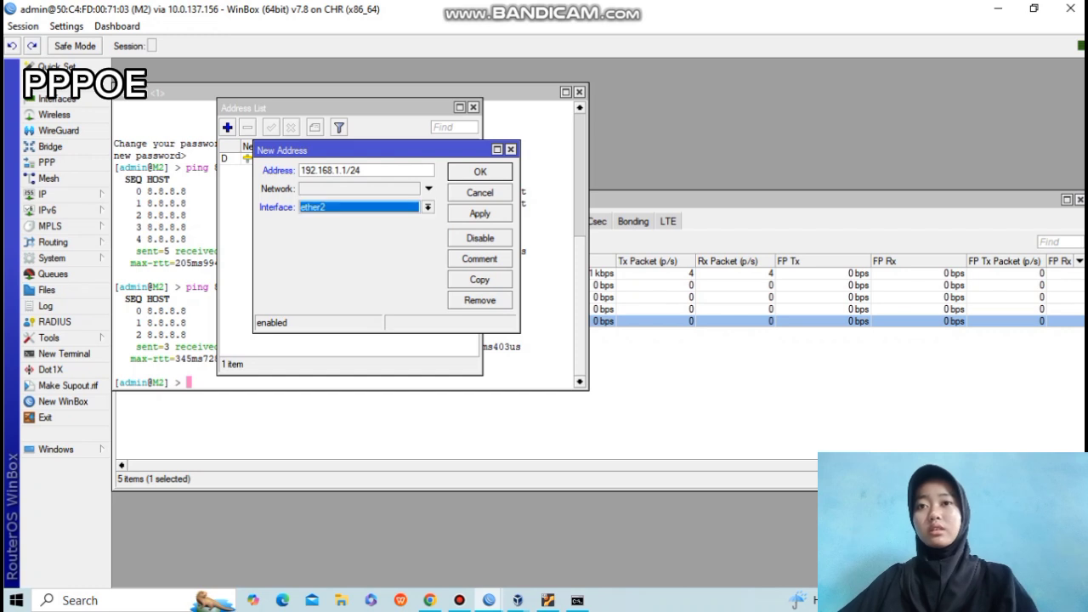
{"action": "left_click", "coordinate": [481, 213]}
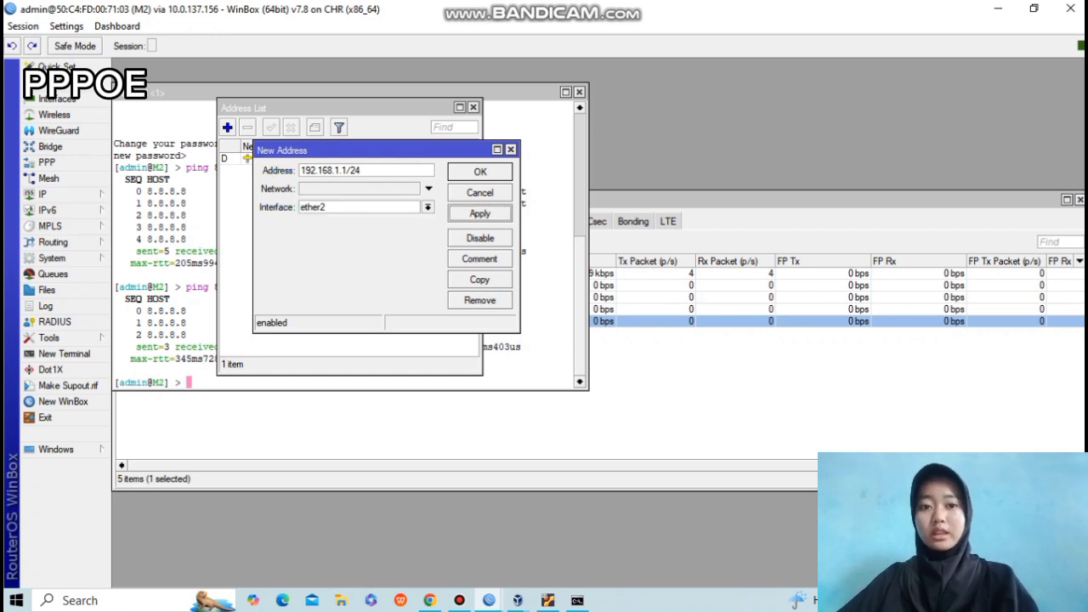
{"action": "left_click", "coordinate": [481, 171]}
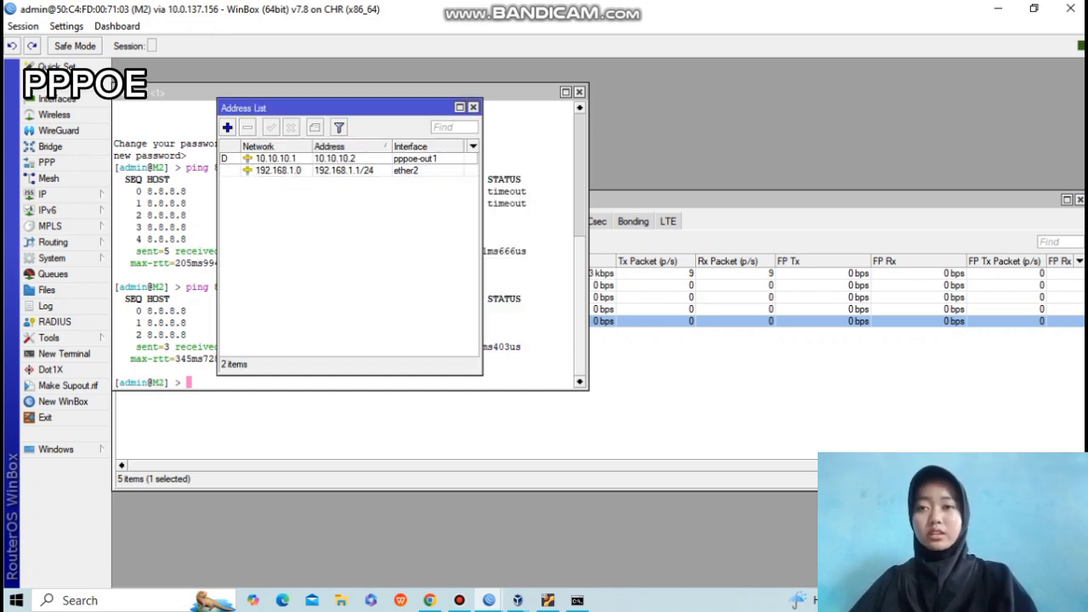
{"action": "left_click", "coordinate": [51, 194]}
Run DHCP Setup on ether2, accepting the suggested address space, gateway and pool.
{"action": "left_click", "coordinate": [146, 259]}
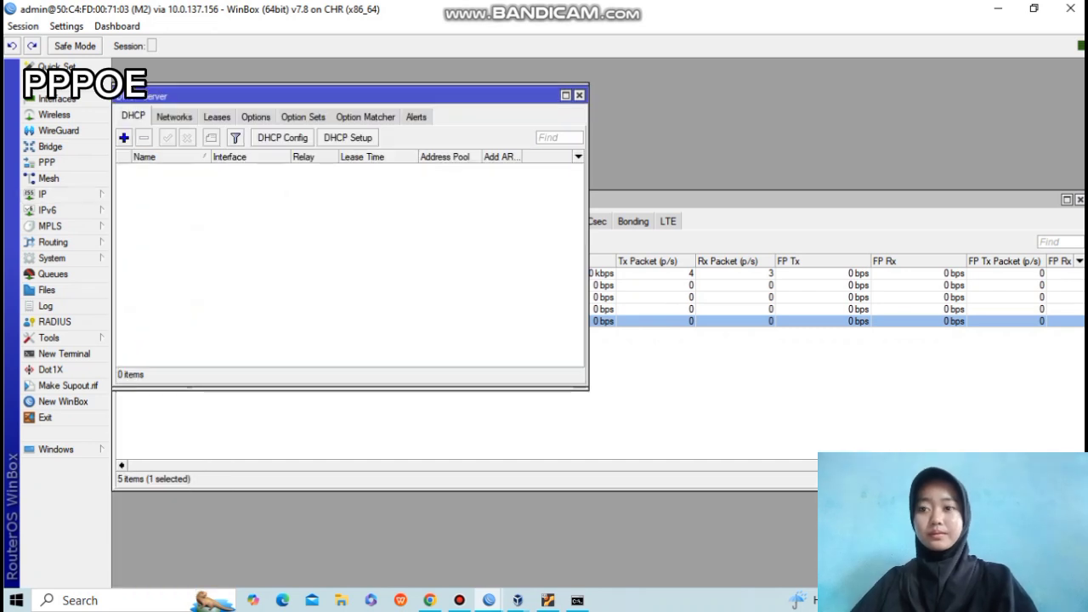
{"action": "left_click", "coordinate": [348, 137]}
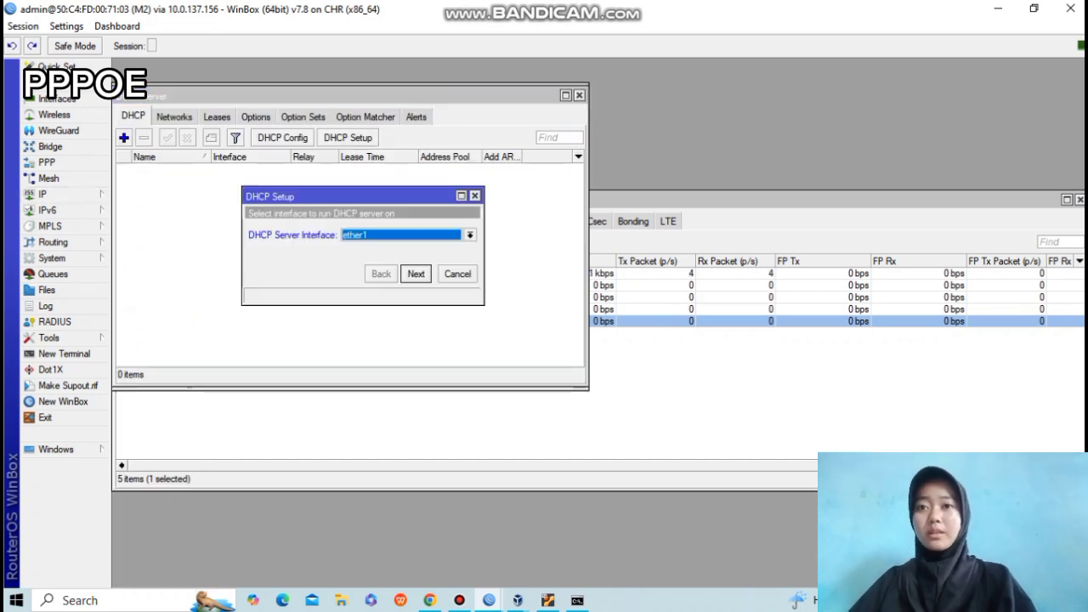
{"action": "left_click", "coordinate": [470, 235]}
{"action": "left_click", "coordinate": [353, 258]}
{"action": "left_click", "coordinate": [416, 274]}
{"action": "left_click", "coordinate": [416, 274]}
{"action": "left_click", "coordinate": [416, 274]}
{"action": "left_click", "coordinate": [415, 274]}
{"action": "left_click", "coordinate": [416, 273]}
{"action": "left_click", "coordinate": [416, 273]}
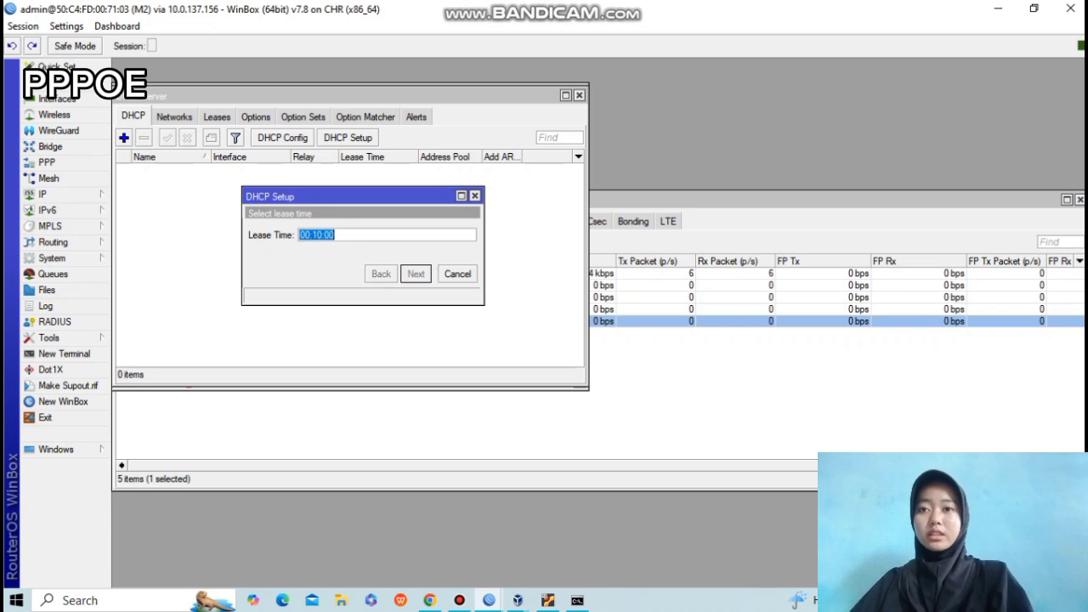
{"action": "left_click", "coordinate": [603, 317]}
Add a srcnat NAT rule with out-interface pppoe-out1 and action masquerade.
{"action": "left_click", "coordinate": [42, 194]}
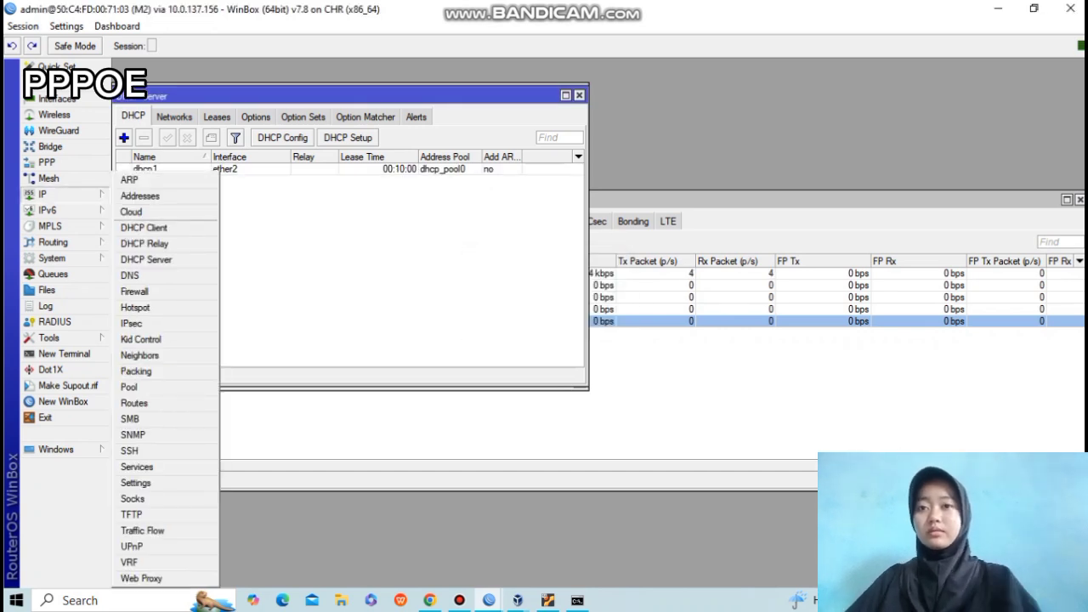
{"action": "left_click", "coordinate": [148, 291]}
{"action": "left_click", "coordinate": [248, 224]}
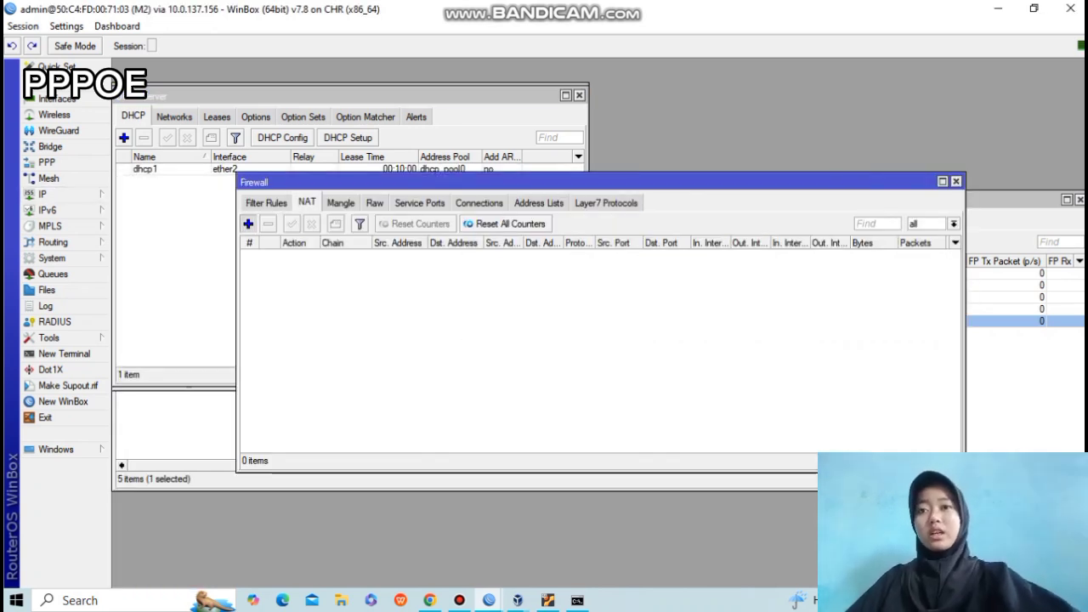
{"action": "left_click", "coordinate": [479, 121]}
{"action": "left_click", "coordinate": [697, 333]}
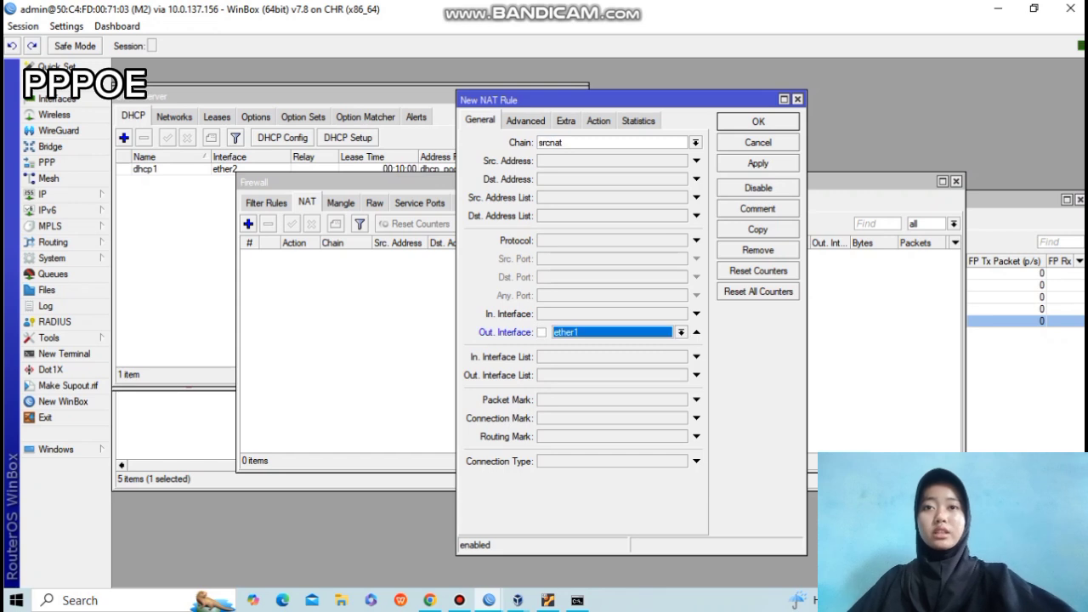
{"action": "left_click", "coordinate": [681, 333]}
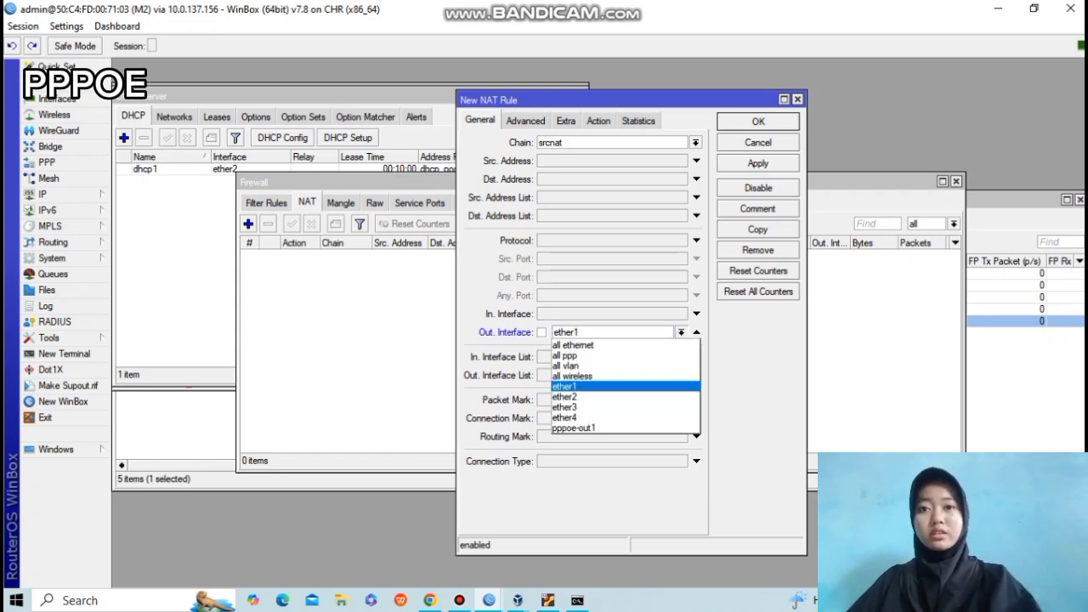
{"action": "left_click", "coordinate": [575, 429]}
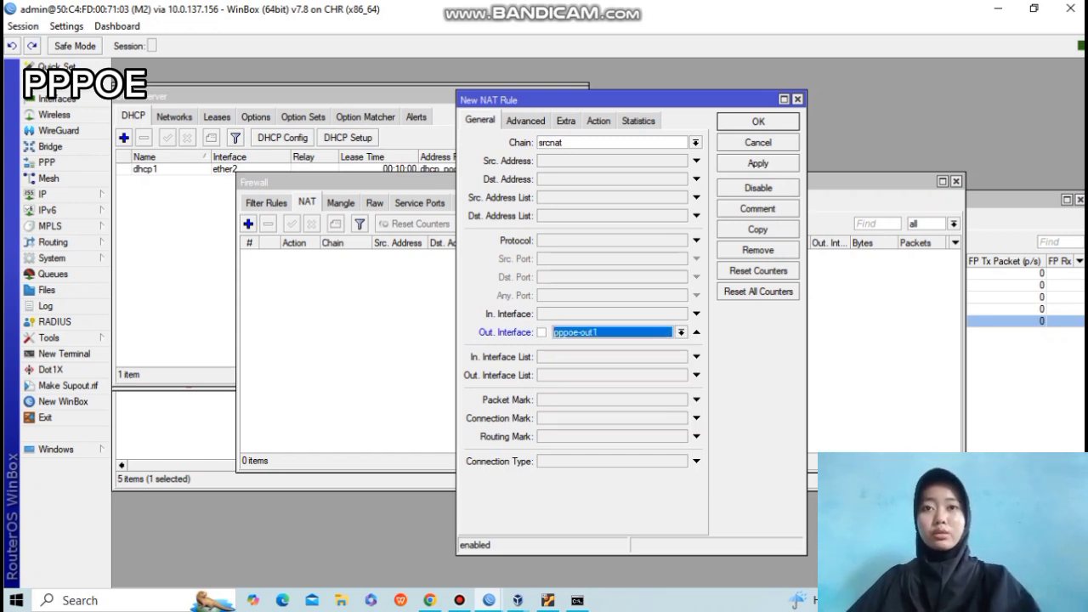
{"action": "left_click", "coordinate": [598, 121]}
{"action": "left_click", "coordinate": [696, 143]}
{"action": "left_click", "coordinate": [552, 217]}
{"action": "left_click", "coordinate": [758, 163]}
{"action": "left_click", "coordinate": [758, 121]}
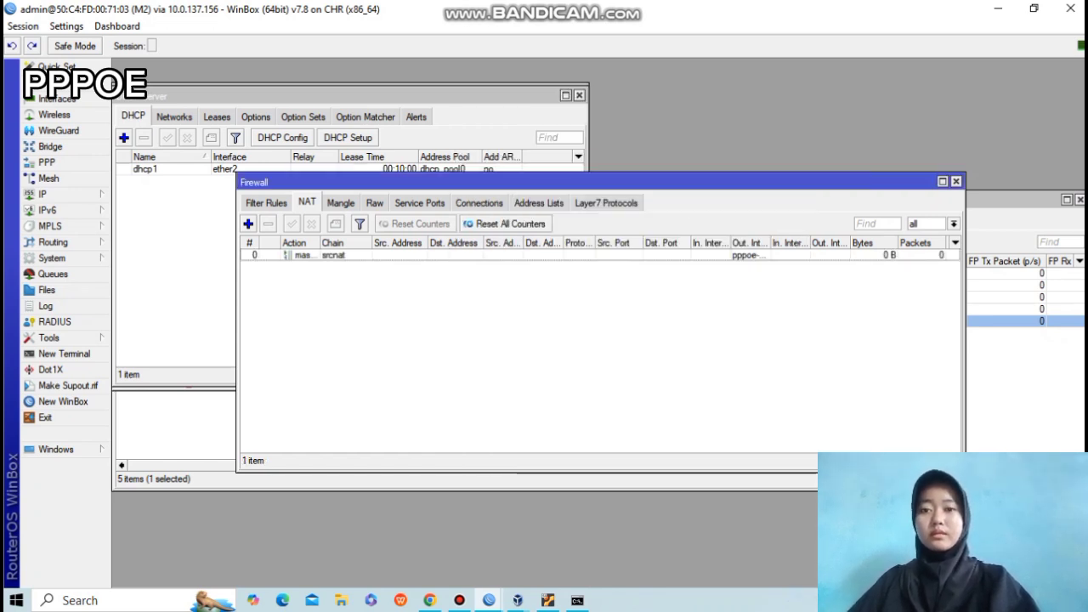
{"action": "key", "text": "alt+Tab"}
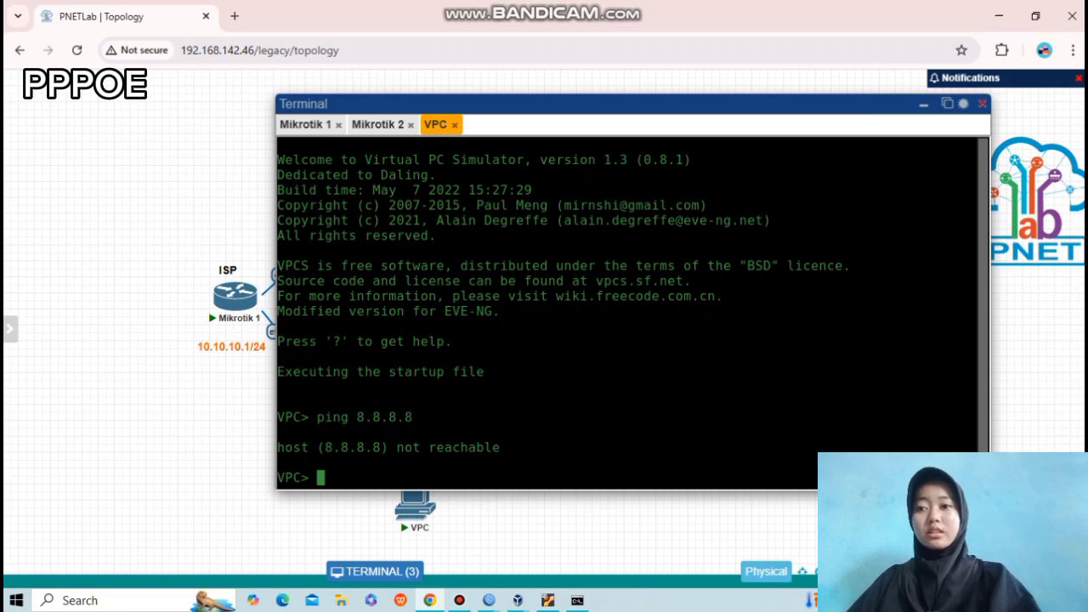
Lease 192.168.1.254/24 on the VPC with ip dhcp, then ping 8.8.8.8 twice successfully.
{"action": "type", "text": "ip dhcp"}
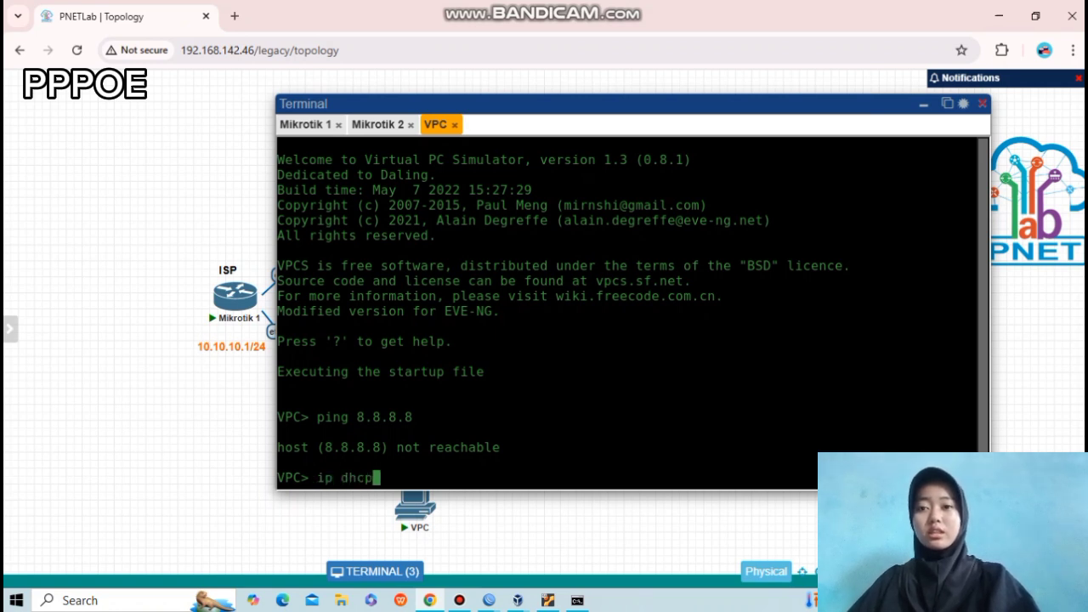
{"action": "key", "text": "Return"}
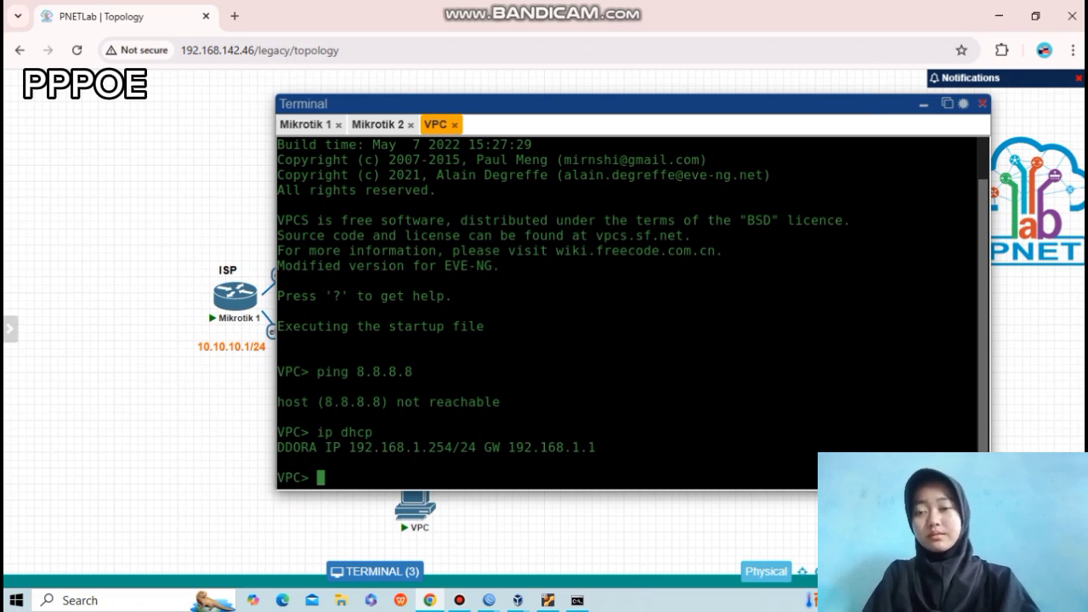
{"action": "type", "text": "ping 8.8.8.8"}
{"action": "key", "text": "Return"}
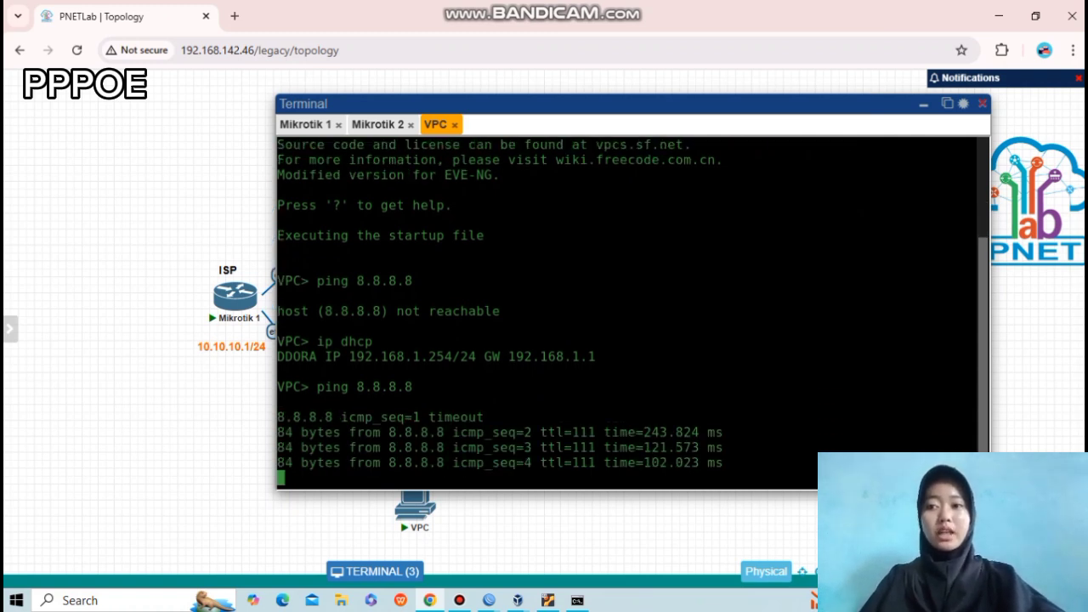
{"action": "key", "text": "Up"}
{"action": "key", "text": "Return"}
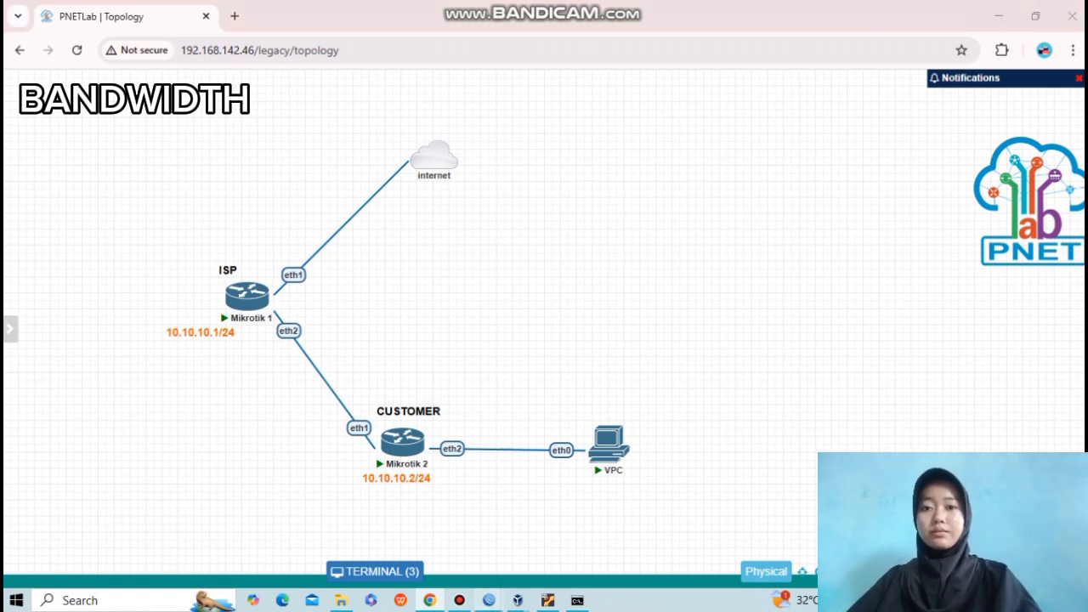
In the ISP router's WinBox, check PPP interfaces and secrets and start a new secret with the default profile.
{"action": "left_click", "coordinate": [489, 600]}
{"action": "left_click", "coordinate": [403, 538]}
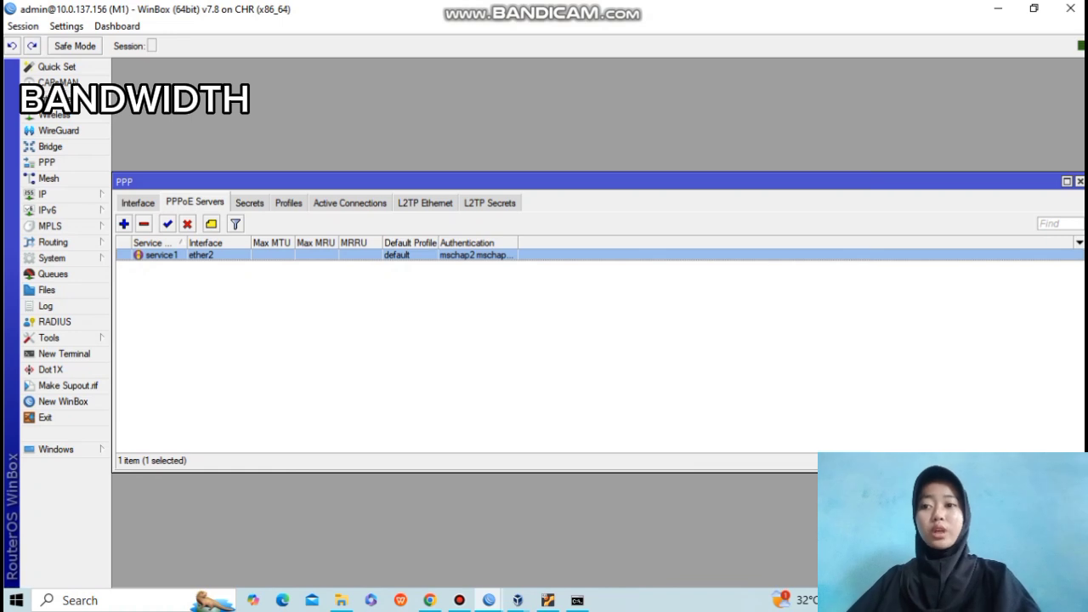
{"action": "left_click", "coordinate": [138, 203]}
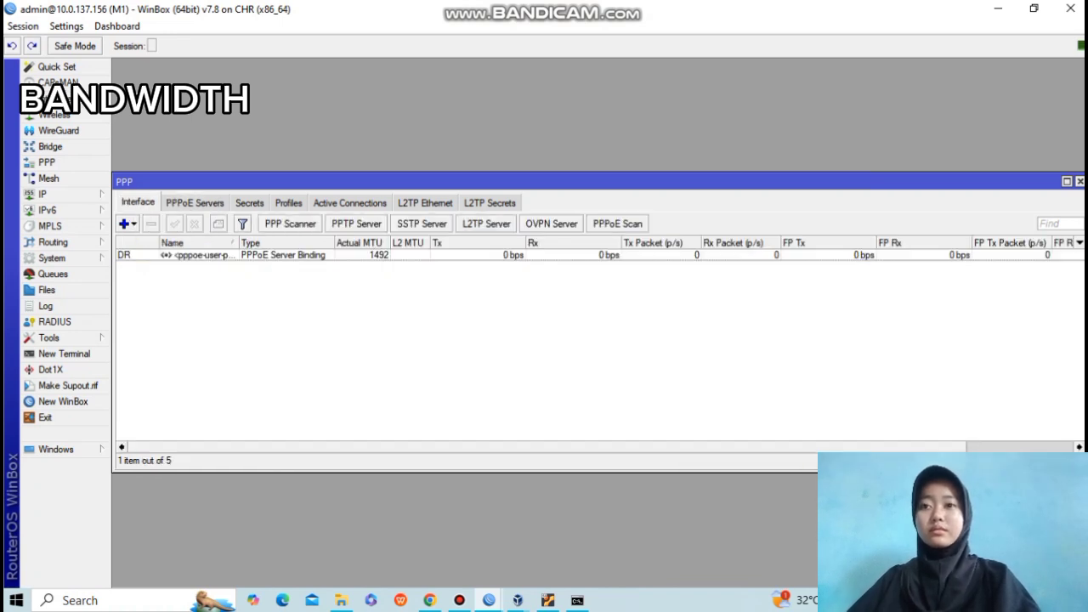
{"action": "left_click", "coordinate": [249, 203]}
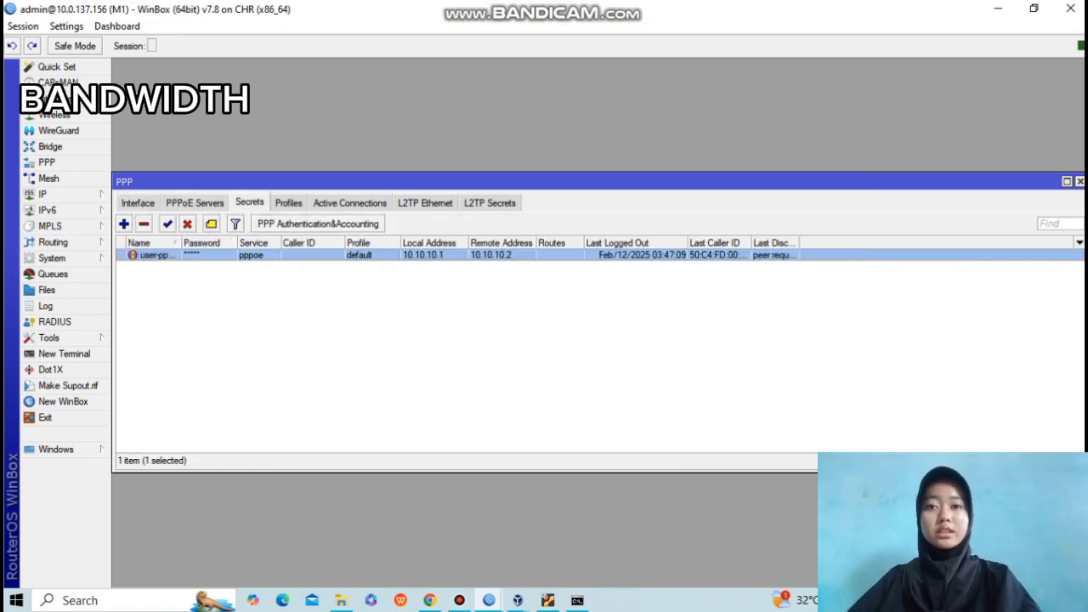
{"action": "left_click", "coordinate": [124, 224]}
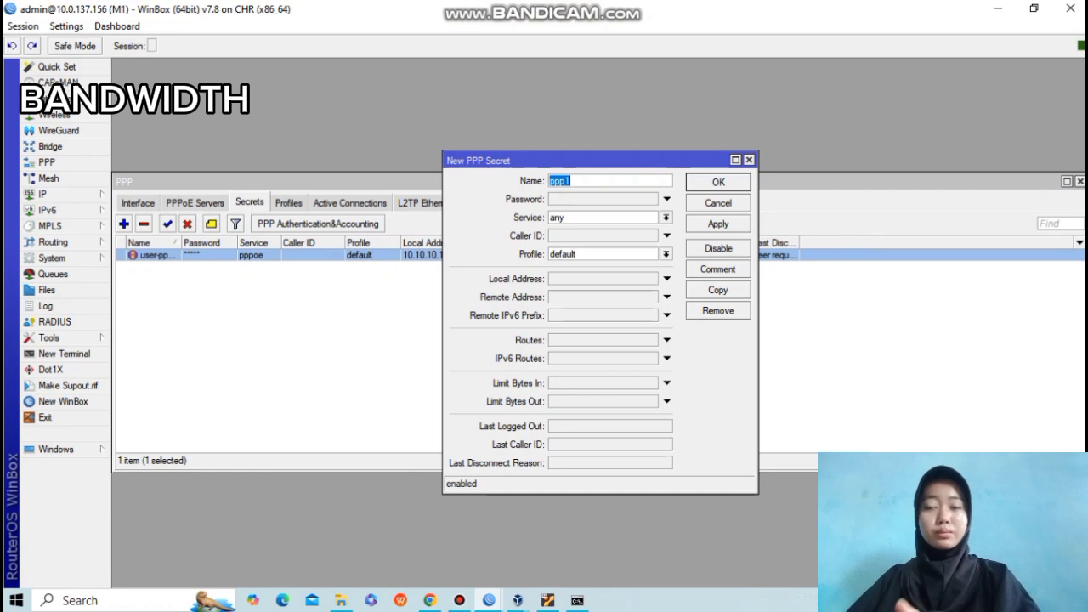
{"action": "left_click", "coordinate": [667, 278]}
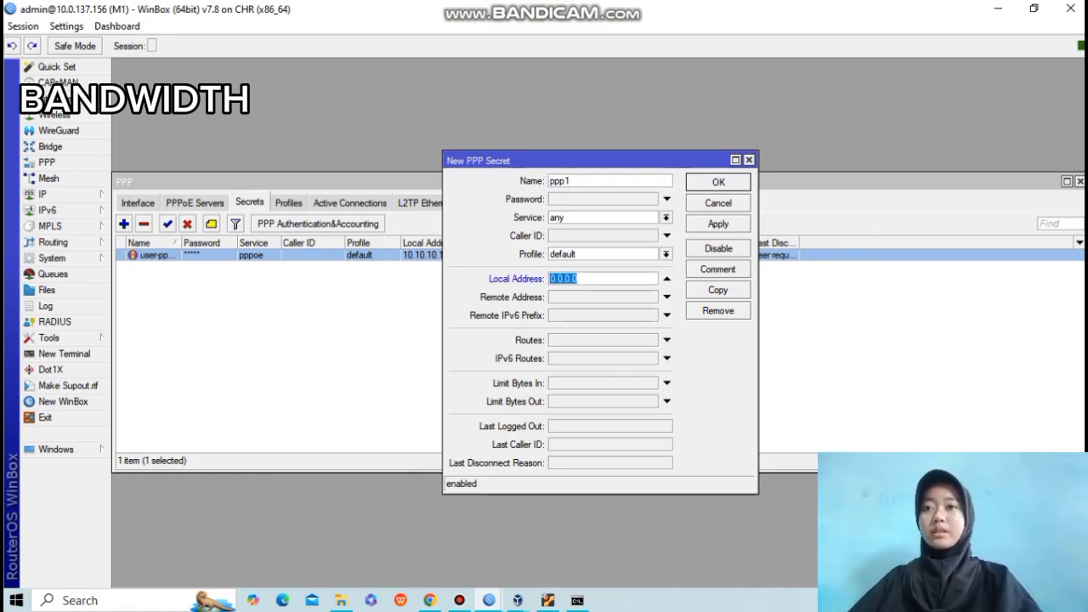
{"action": "left_click", "coordinate": [666, 254]}
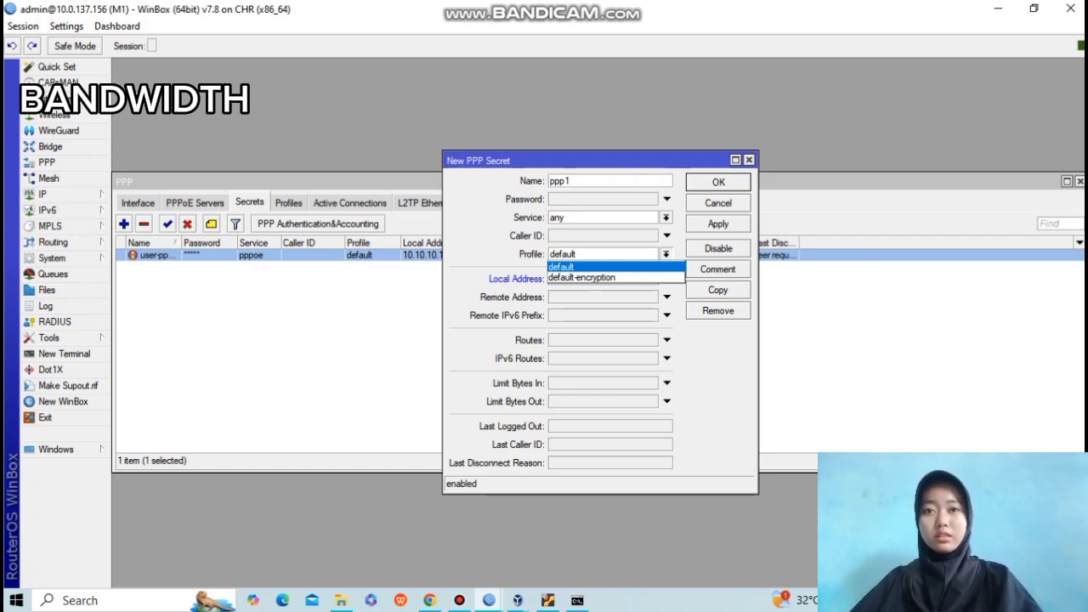
{"action": "key", "text": "Return"}
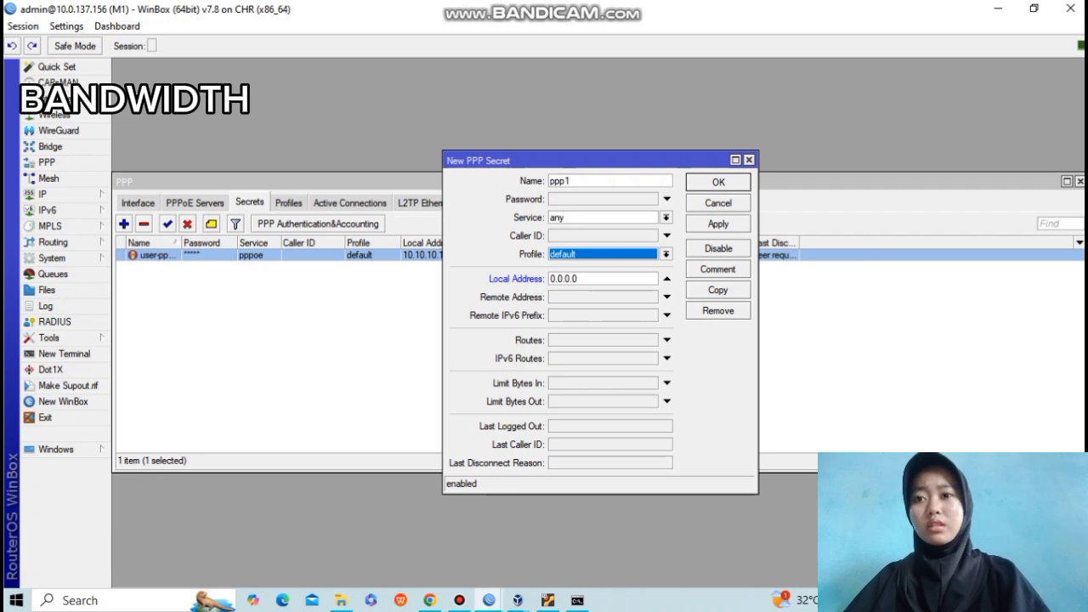
Show the PPP profiles list and select default-encryption.
{"action": "left_click", "coordinate": [315, 340]}
{"action": "left_click", "coordinate": [288, 202]}
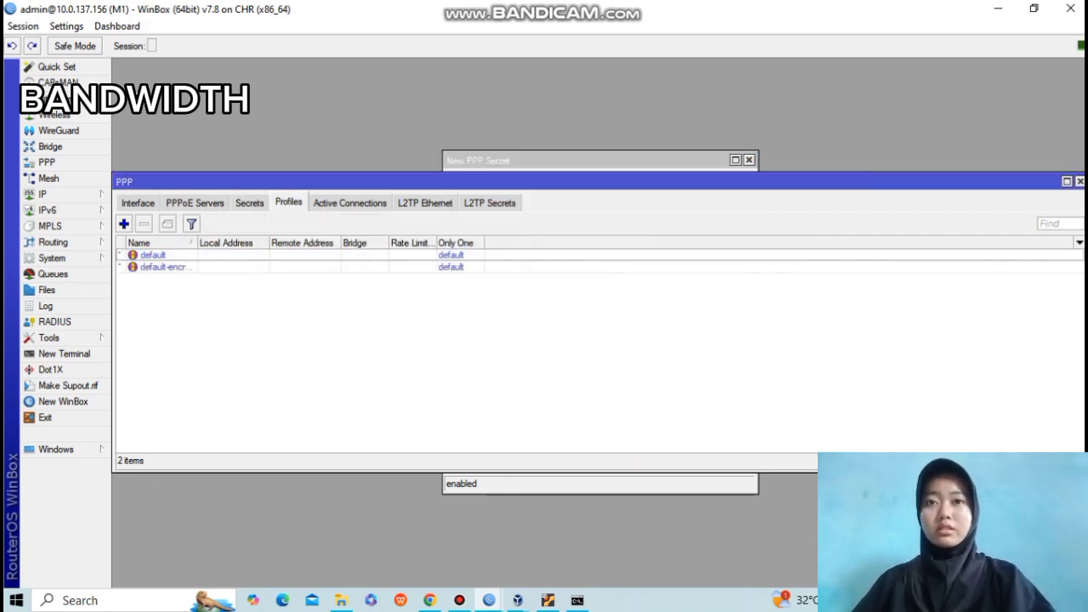
{"action": "left_click", "coordinate": [166, 267]}
Set the default-encryption profile's Rate Limit (rx/tx) to 2M/2M and apply it.
{"action": "double_click", "coordinate": [165, 267]}
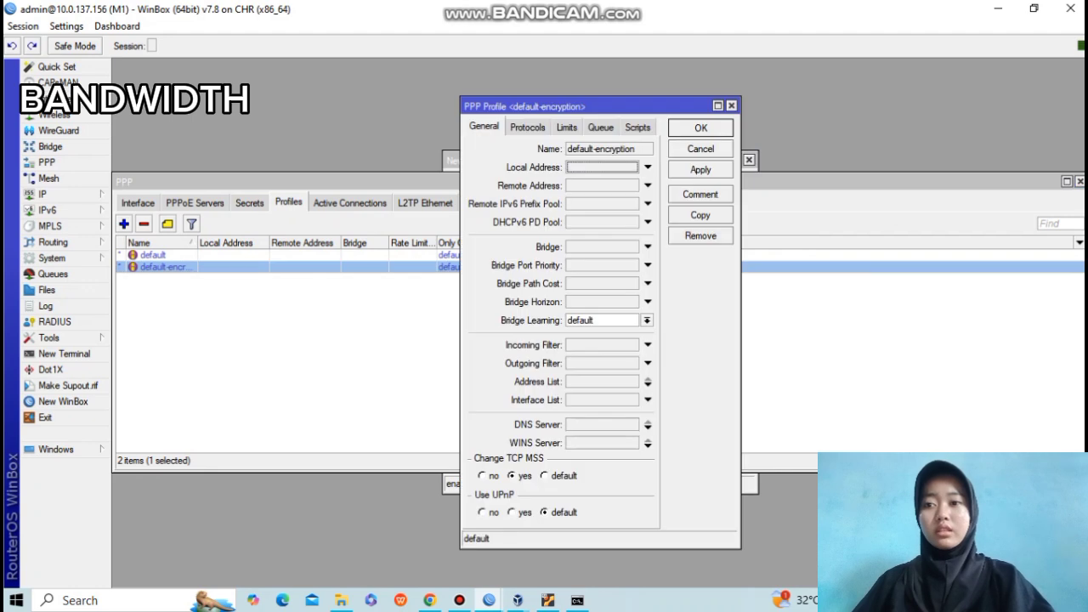
{"action": "left_click", "coordinate": [567, 128]}
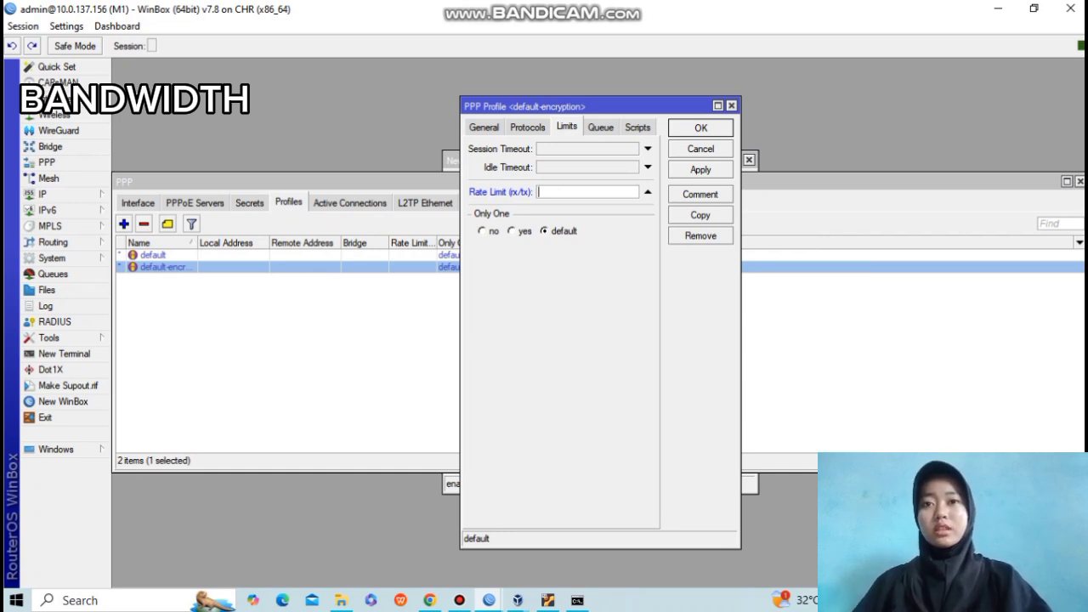
{"action": "type", "text": "2M/"}
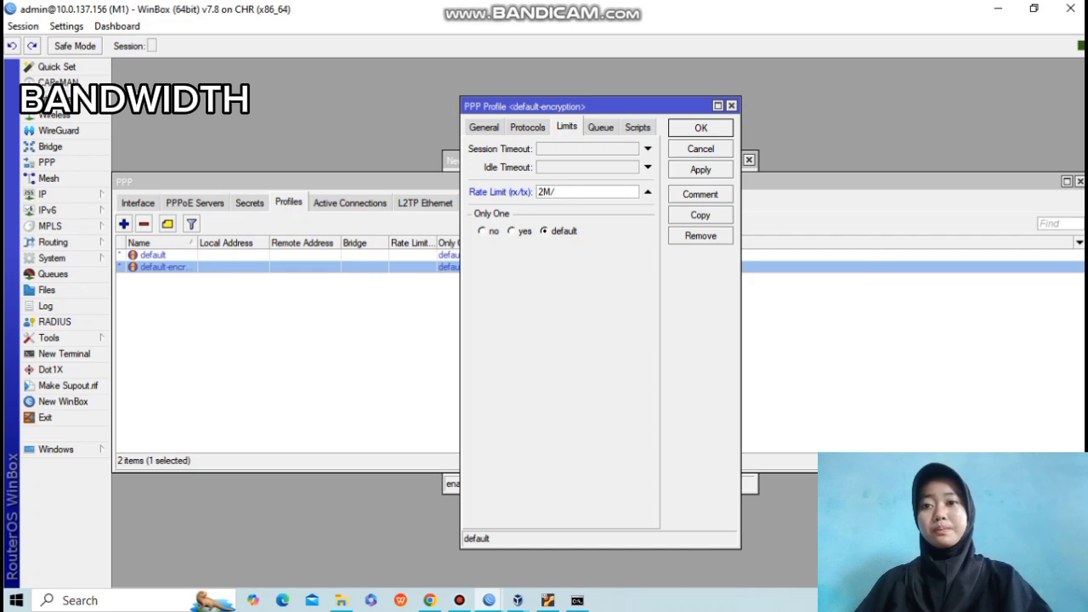
{"action": "type", "text": "2M"}
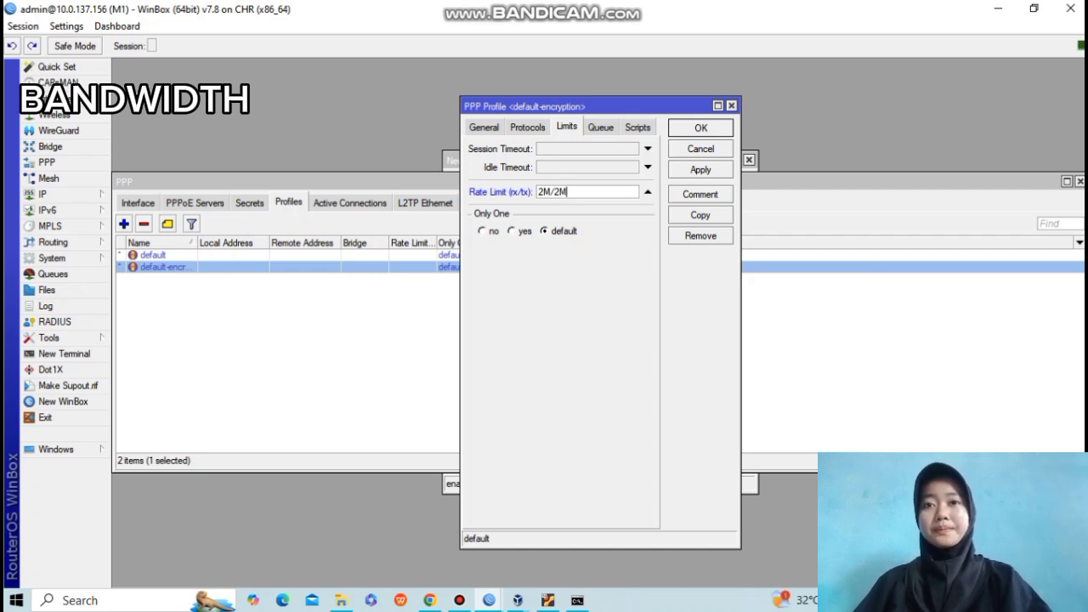
{"action": "left_click", "coordinate": [701, 169]}
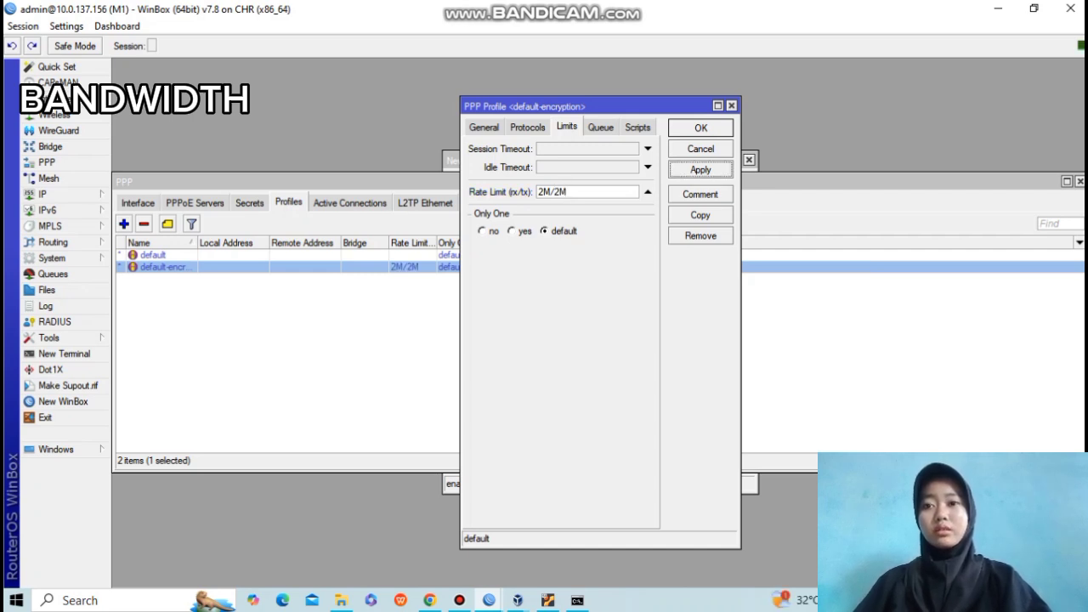
{"action": "left_click", "coordinate": [701, 127]}
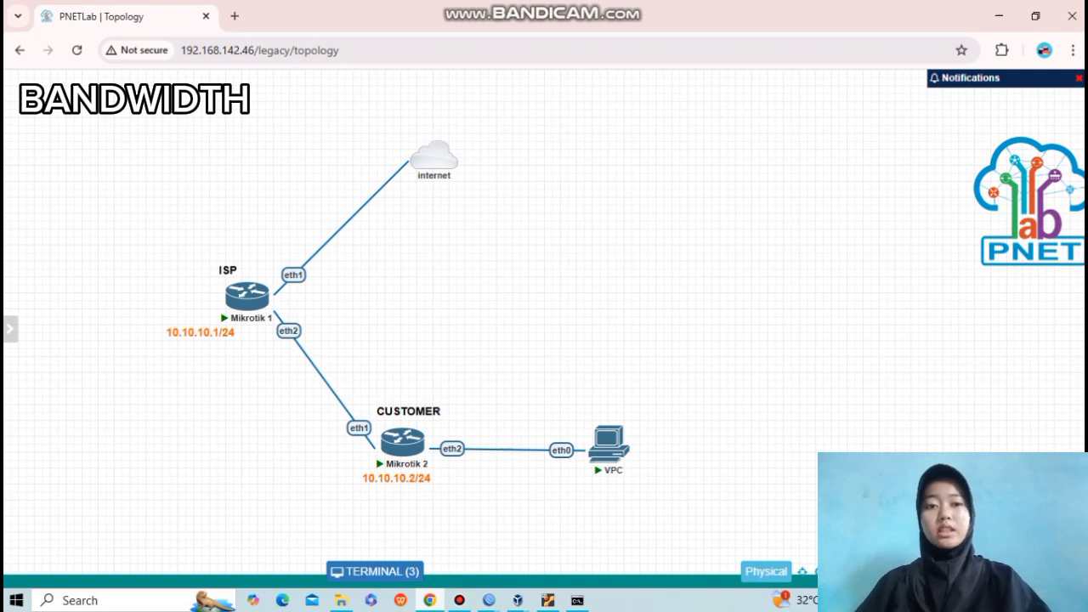
Stop the VPC and add a Docker.io ubuntu node with a Desktop icon, eth1 DHCP and RDP console.
{"action": "right_click", "coordinate": [608, 440]}
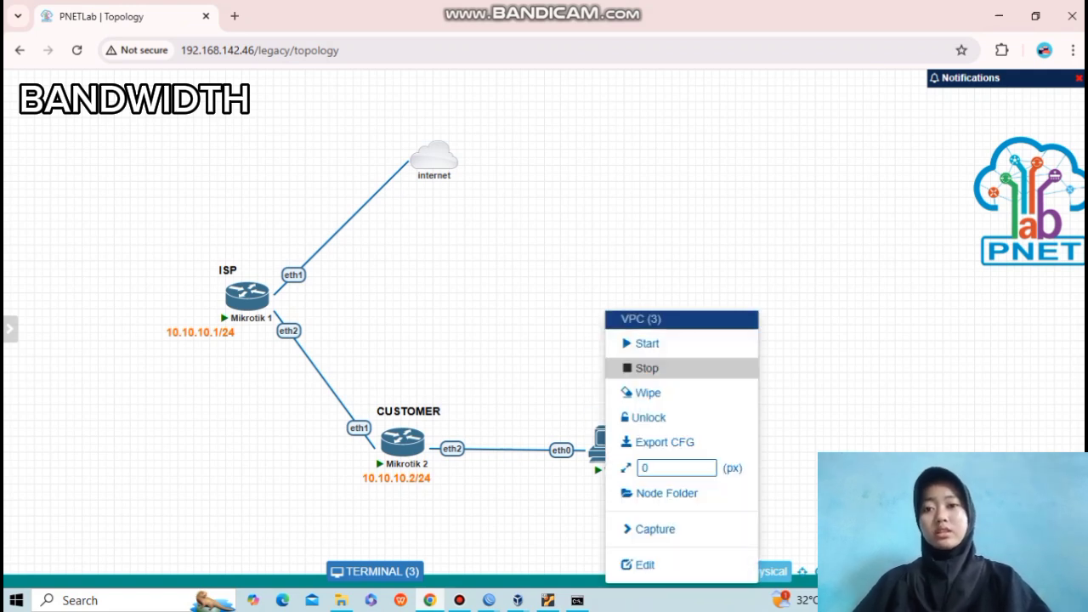
{"action": "left_click", "coordinate": [646, 368]}
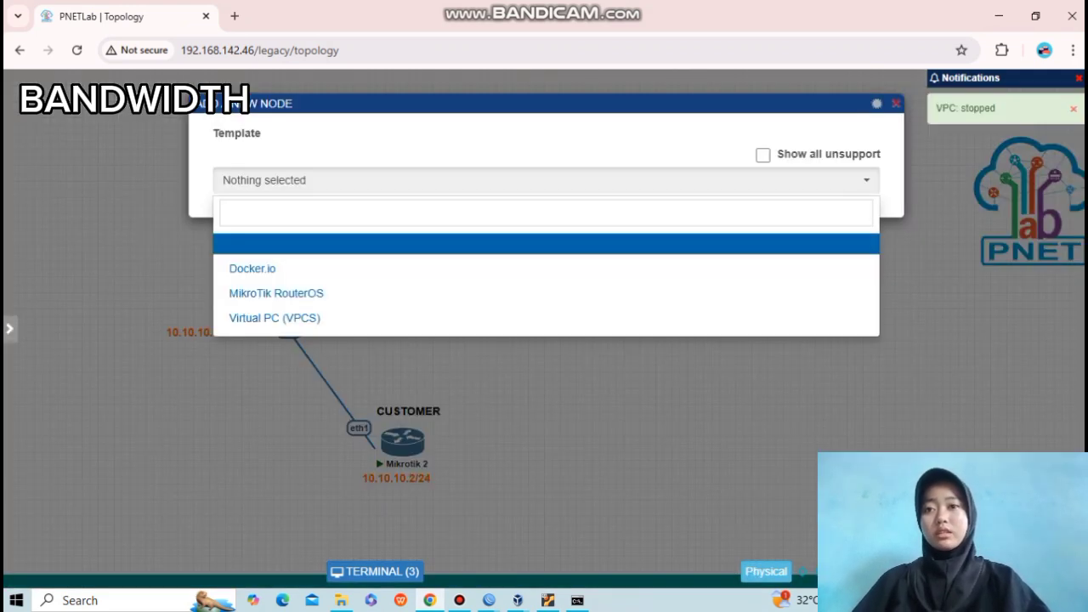
{"action": "left_click", "coordinate": [252, 269]}
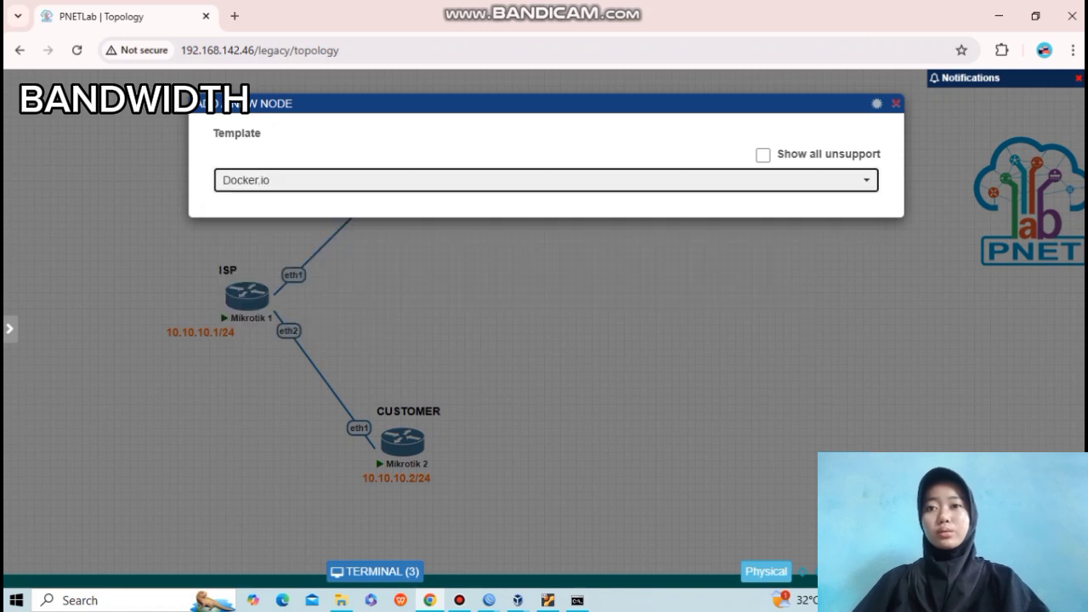
{"action": "type", "text": "cl"}
{"action": "key", "text": "BackSpace"}
{"action": "key", "text": "BackSpace"}
{"action": "type", "text": "des"}
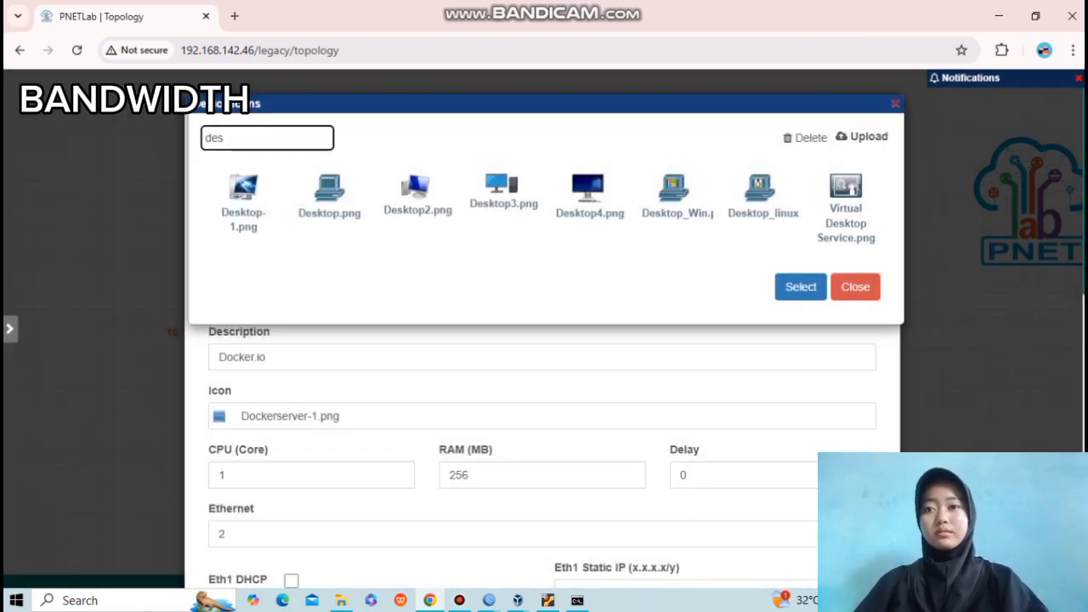
{"action": "left_click", "coordinate": [243, 204]}
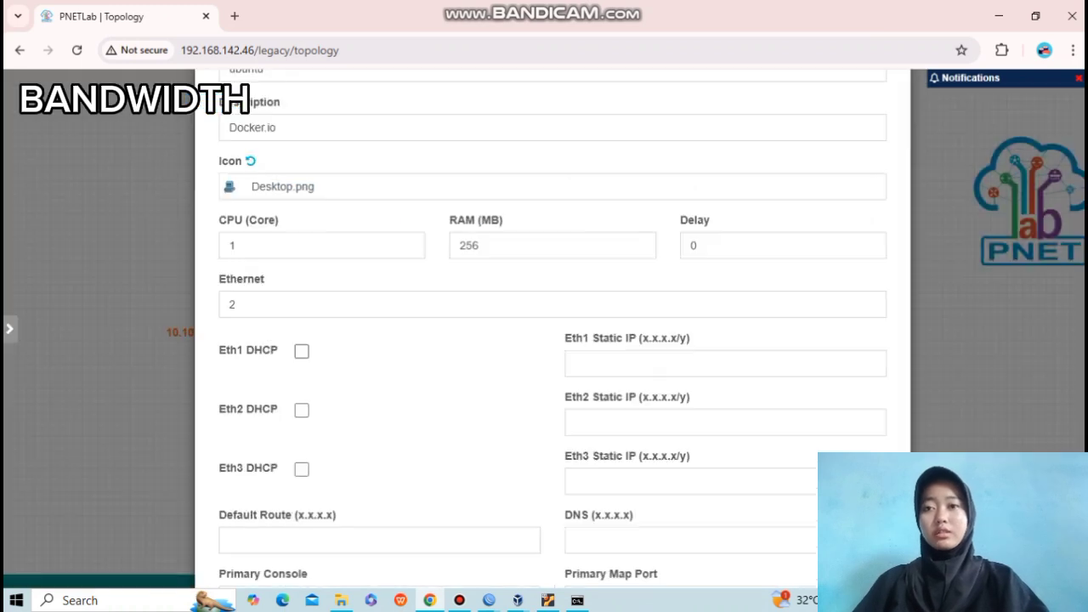
{"action": "left_click", "coordinate": [302, 351]}
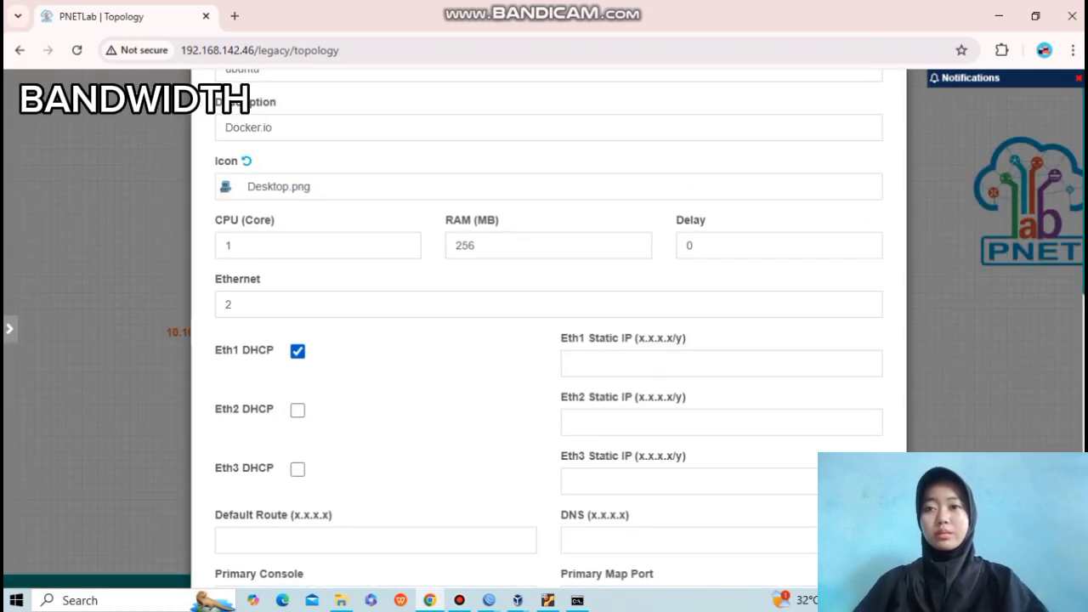
{"action": "scroll", "coordinate": [544, 340], "scroll_direction": "down", "scroll_amount": 4}
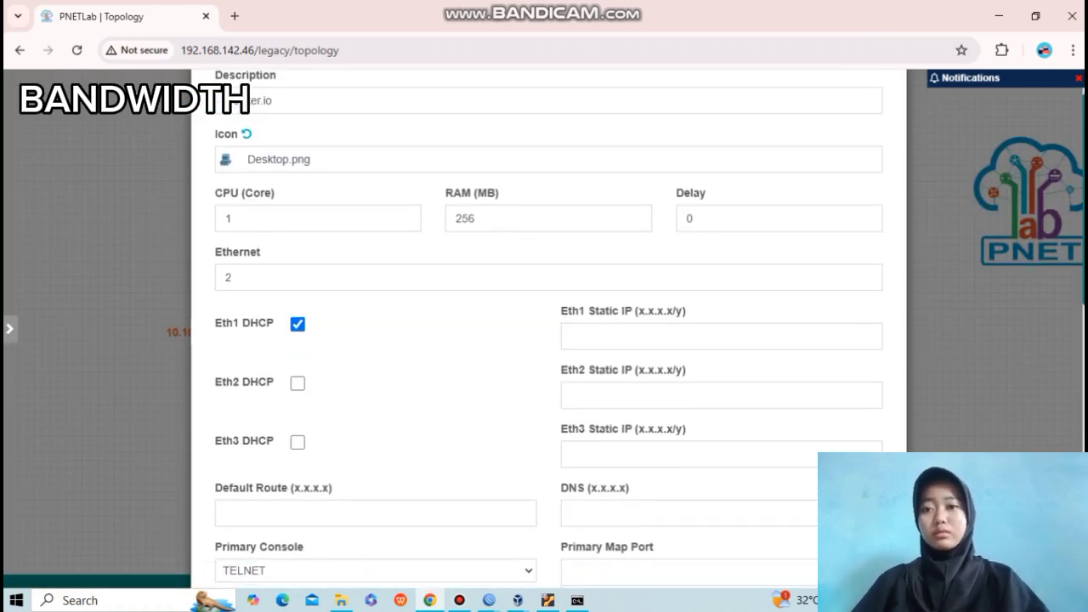
{"action": "left_click", "coordinate": [376, 245]}
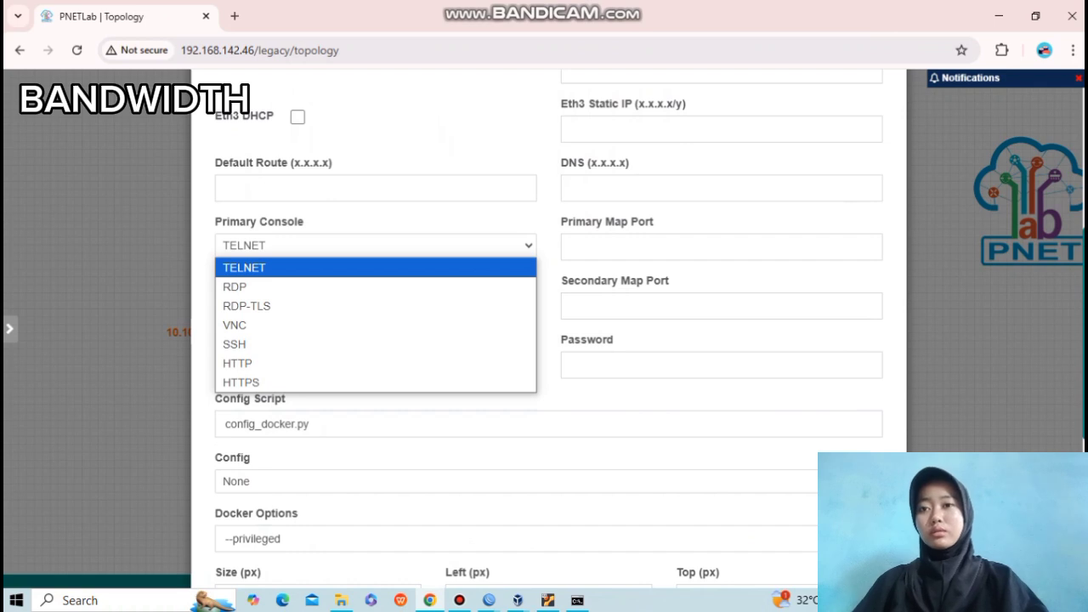
{"action": "left_click", "coordinate": [375, 288]}
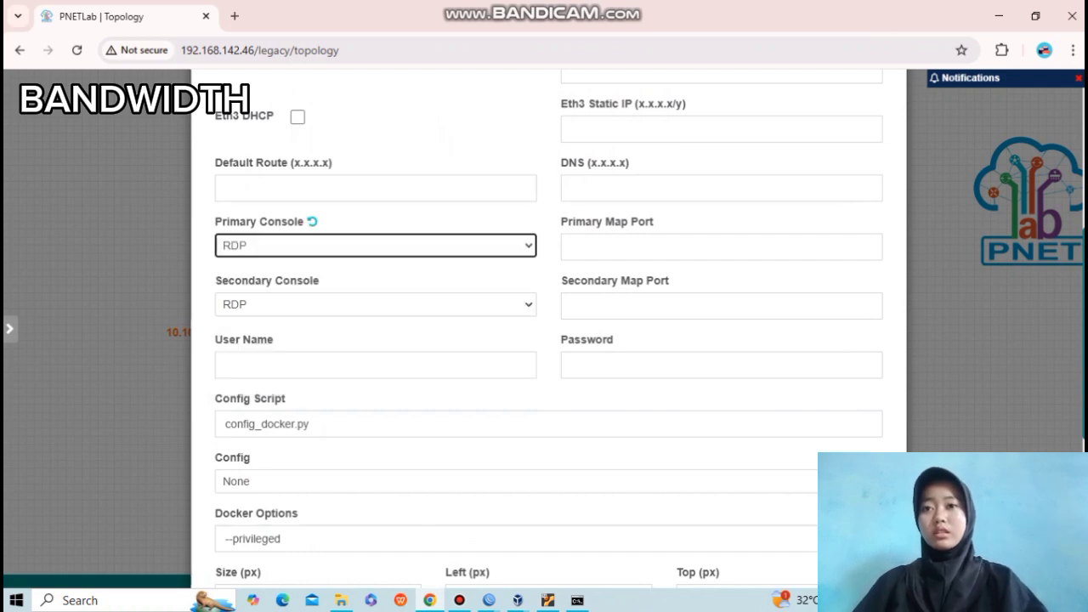
{"action": "scroll", "coordinate": [545, 340], "scroll_direction": "down", "scroll_amount": 3}
{"action": "left_click", "coordinate": [515, 415]}
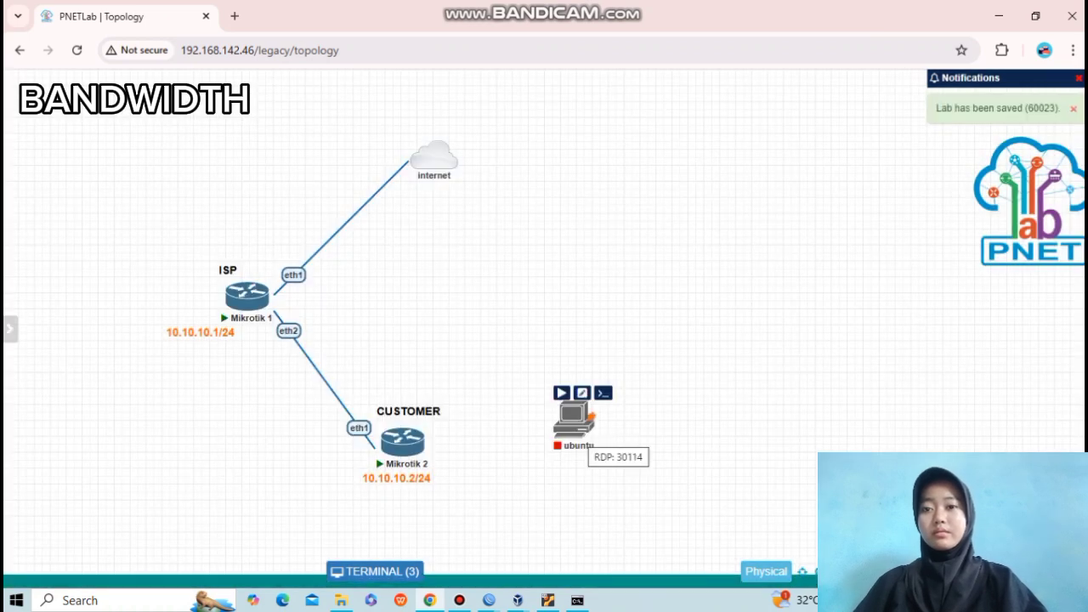
Link Mikrotik 2 eth2 to ubuntu eth1 and start the ubuntu node.
{"action": "left_click_drag", "start_coordinate": [591, 417], "coordinate": [621, 464]}
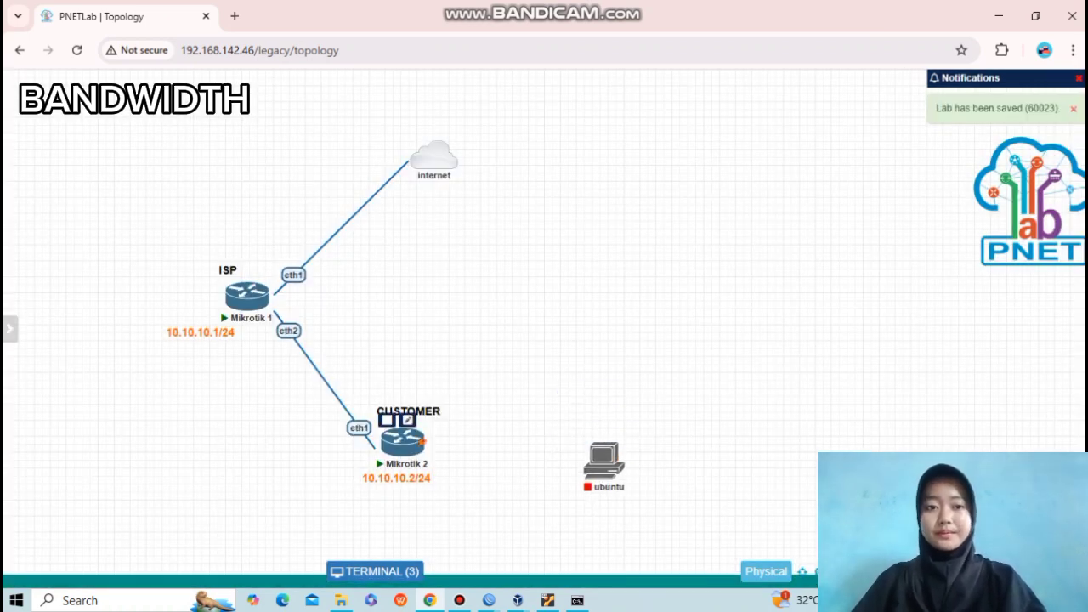
{"action": "left_click_drag", "start_coordinate": [425, 438], "coordinate": [604, 463]}
{"action": "left_click", "coordinate": [580, 494]}
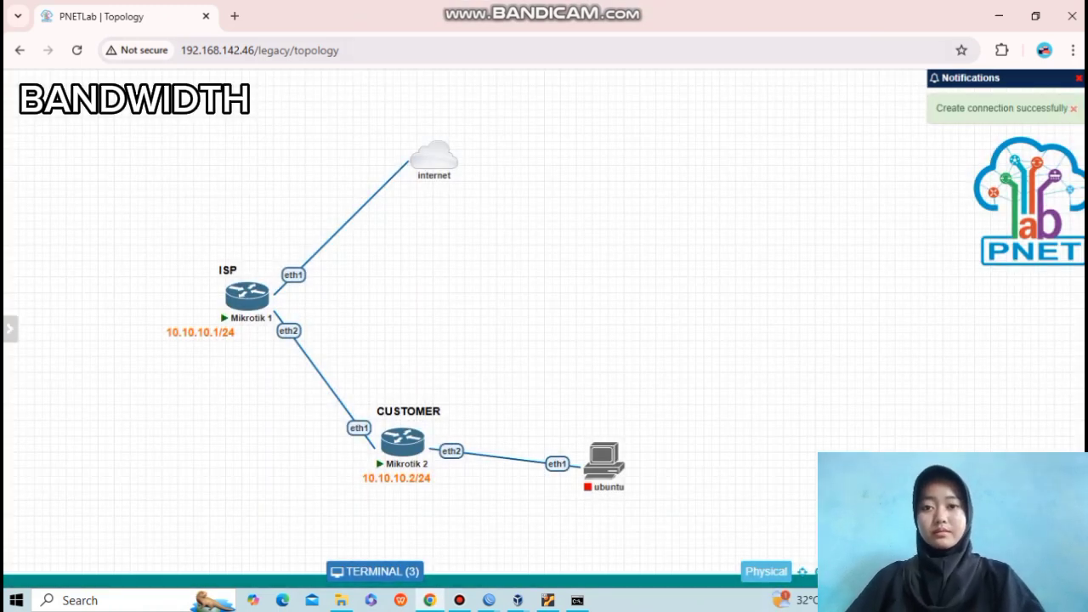
{"action": "mouse_move", "coordinate": [604, 459]}
{"action": "left_click", "coordinate": [592, 435]}
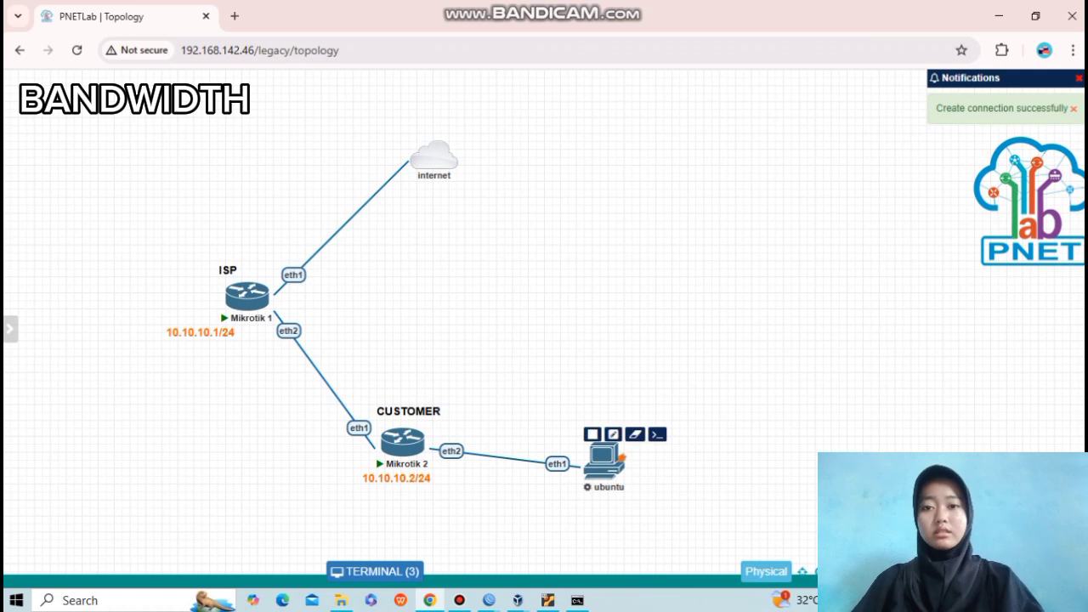
{"action": "left_click_drag", "start_coordinate": [604, 461], "coordinate": [604, 444]}
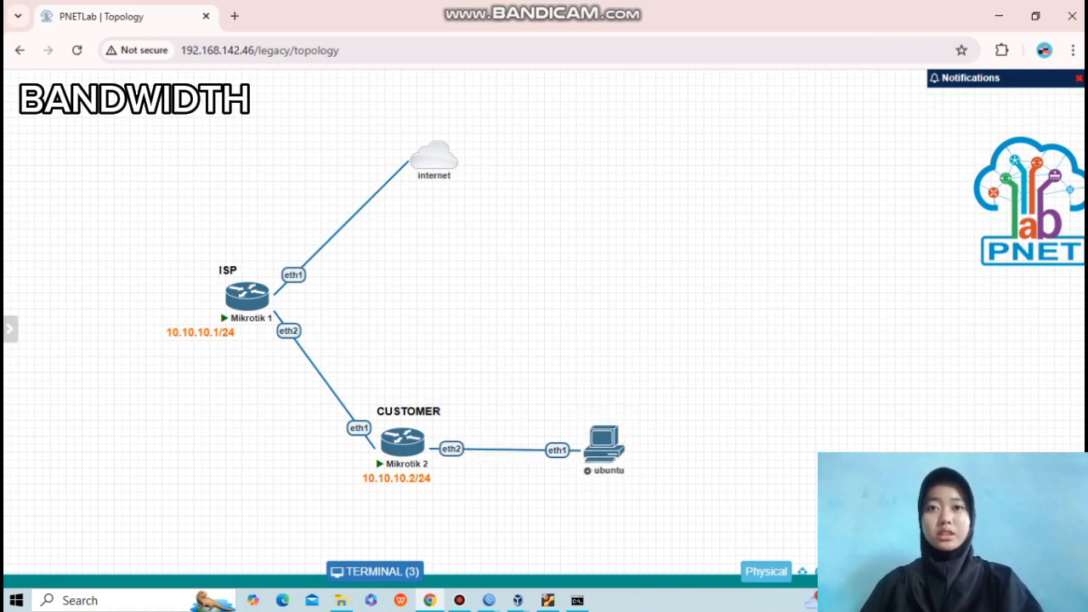
Log into the ubuntu node's RDP desktop and launch LXTerminal.
{"action": "left_click", "coordinate": [375, 572]}
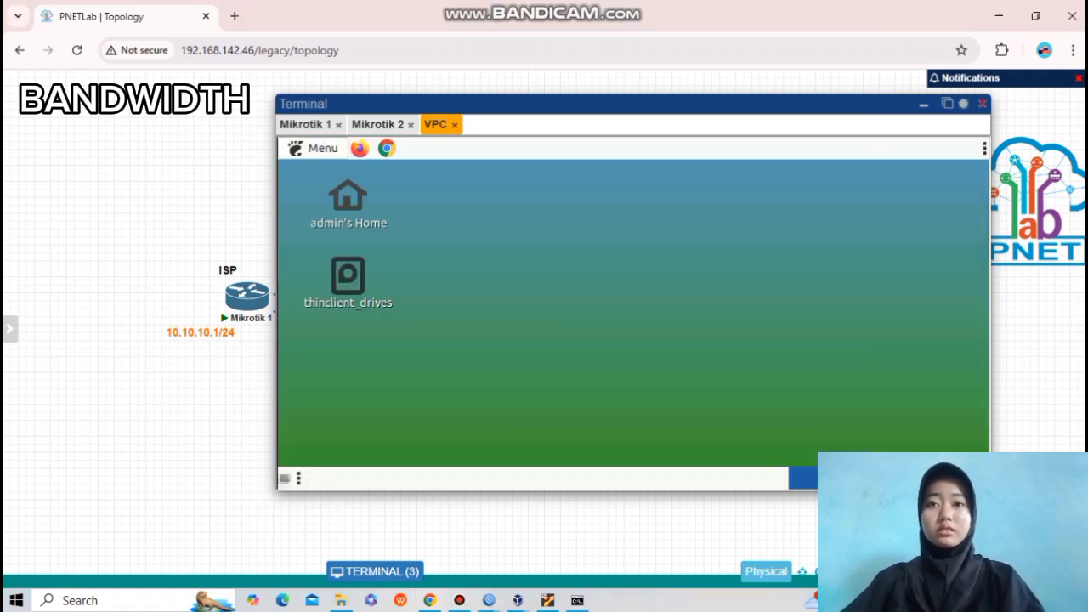
{"action": "left_click", "coordinate": [314, 148]}
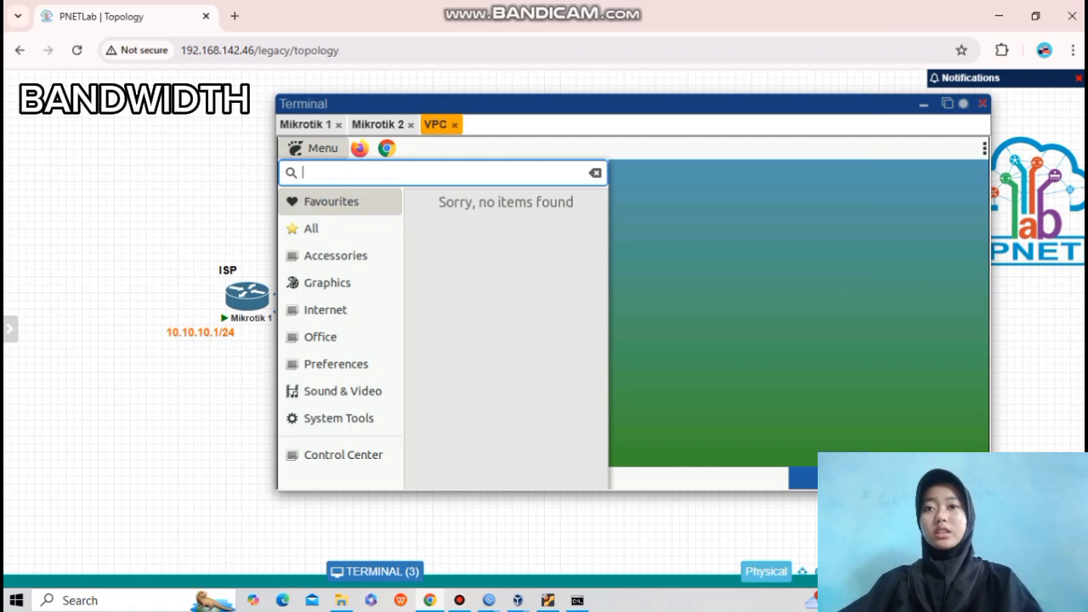
{"action": "type", "text": "ter"}
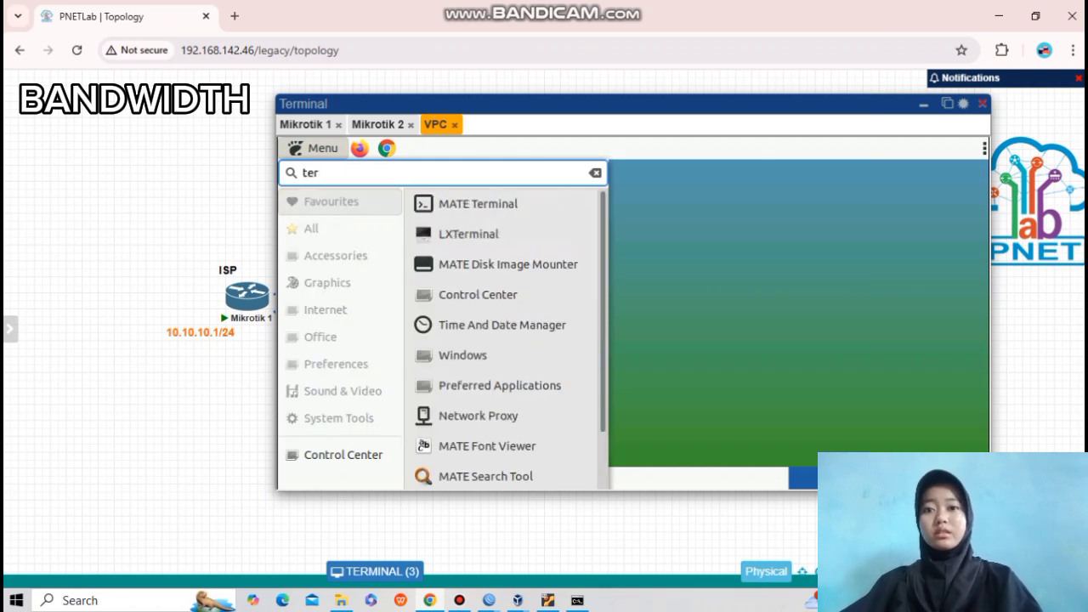
{"action": "type", "text": "mi"}
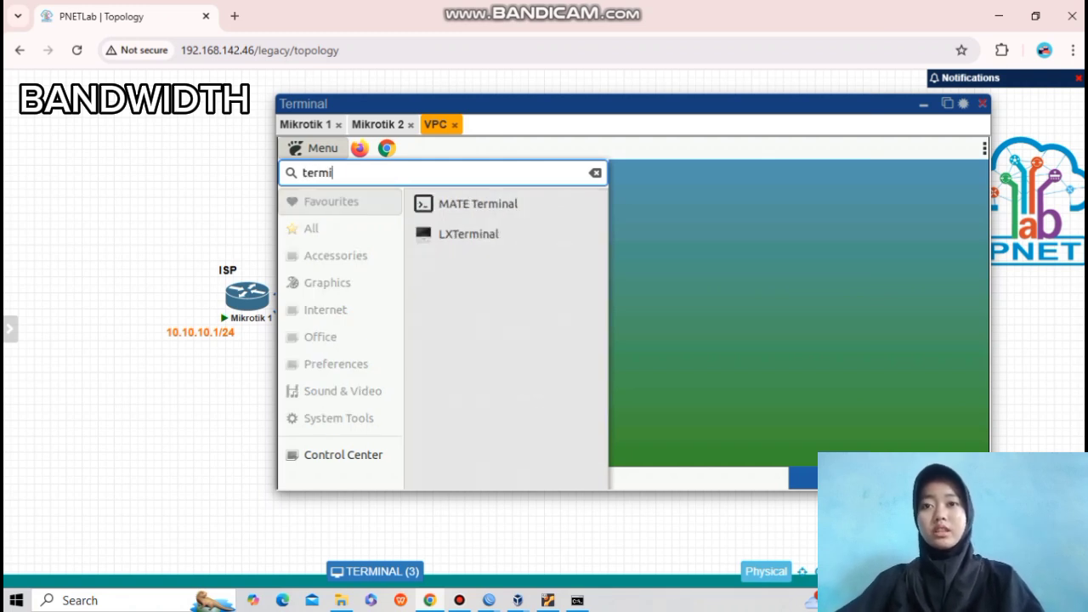
{"action": "left_click", "coordinate": [469, 235]}
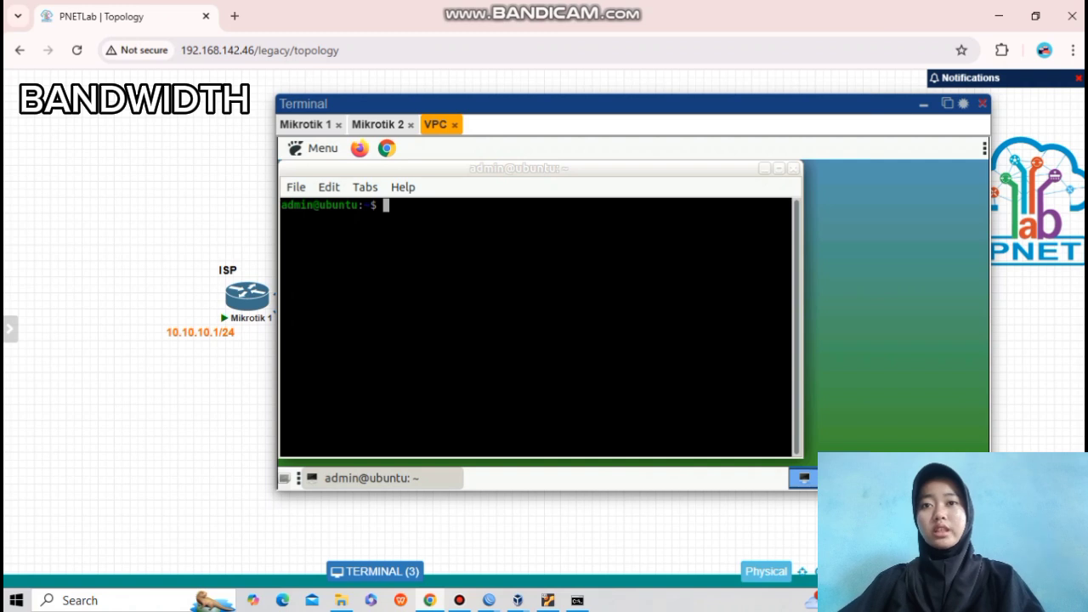
Run ip a, showing eth1 at 192.168.1.253/24.
{"action": "type", "text": "ip a"}
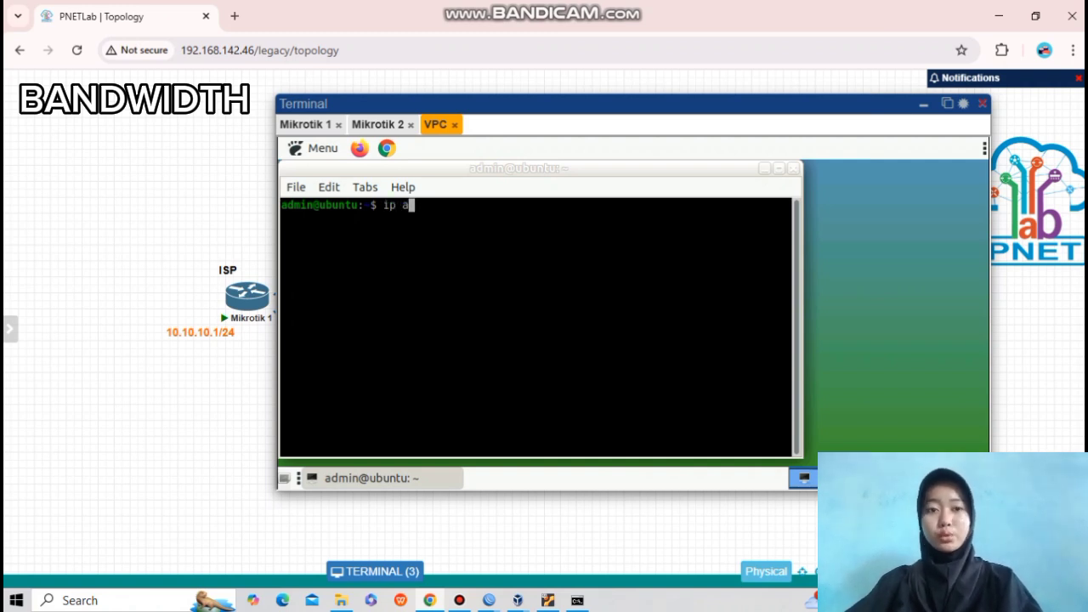
{"action": "key", "text": "Return"}
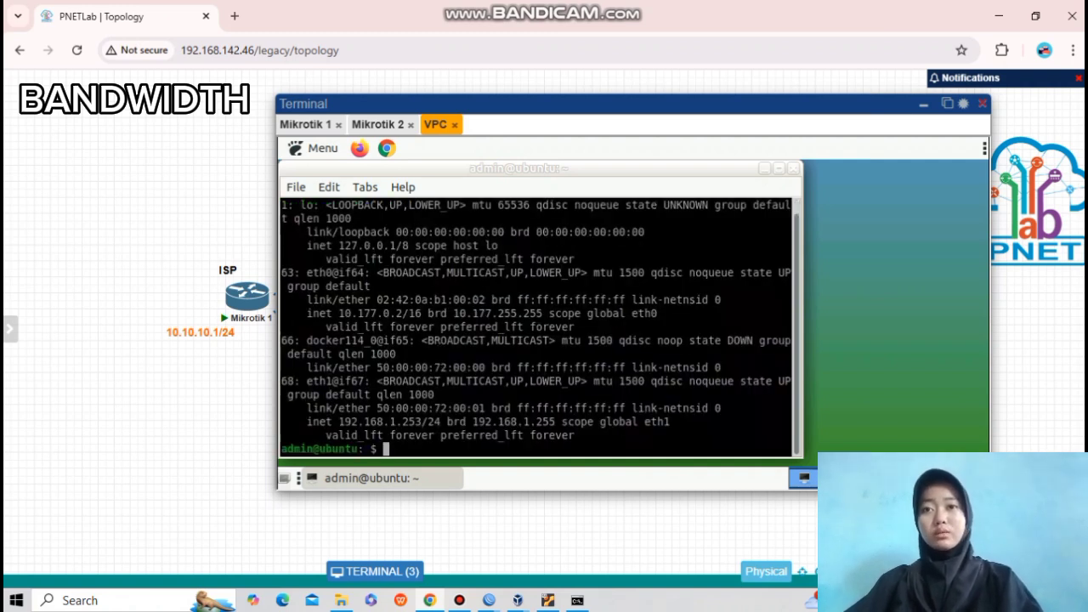
{"action": "left_click_drag", "start_coordinate": [344, 422], "coordinate": [436, 422]}
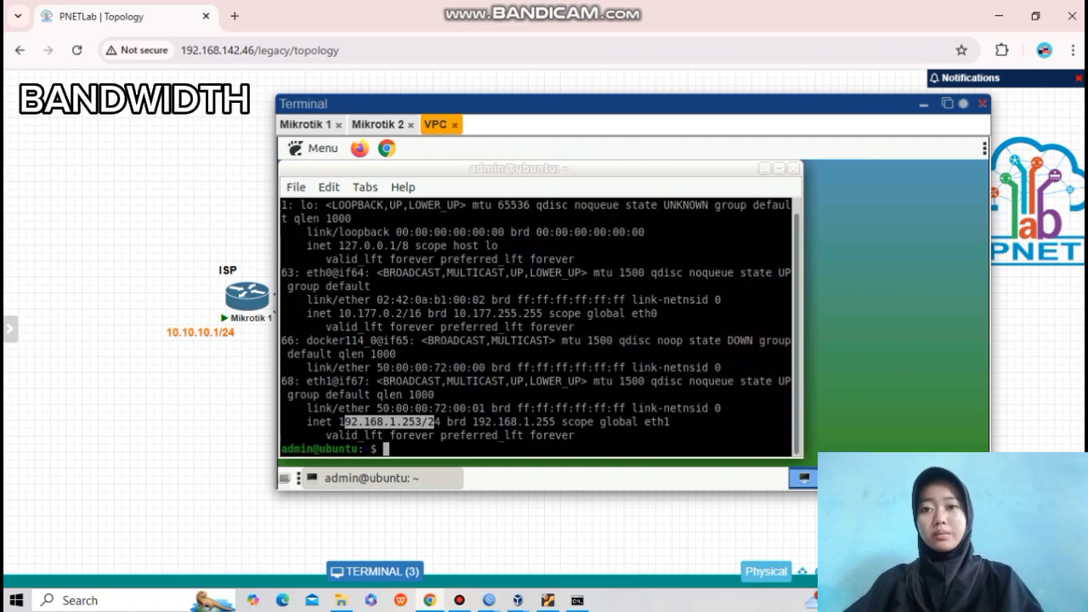
{"action": "left_click", "coordinate": [435, 422]}
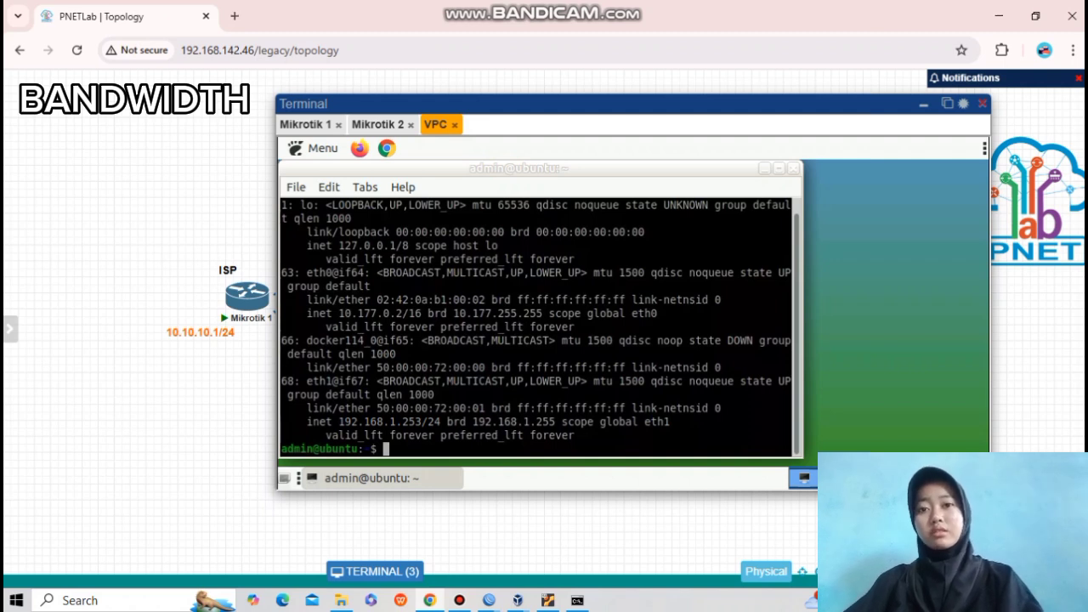
{"action": "left_click", "coordinate": [387, 148]}
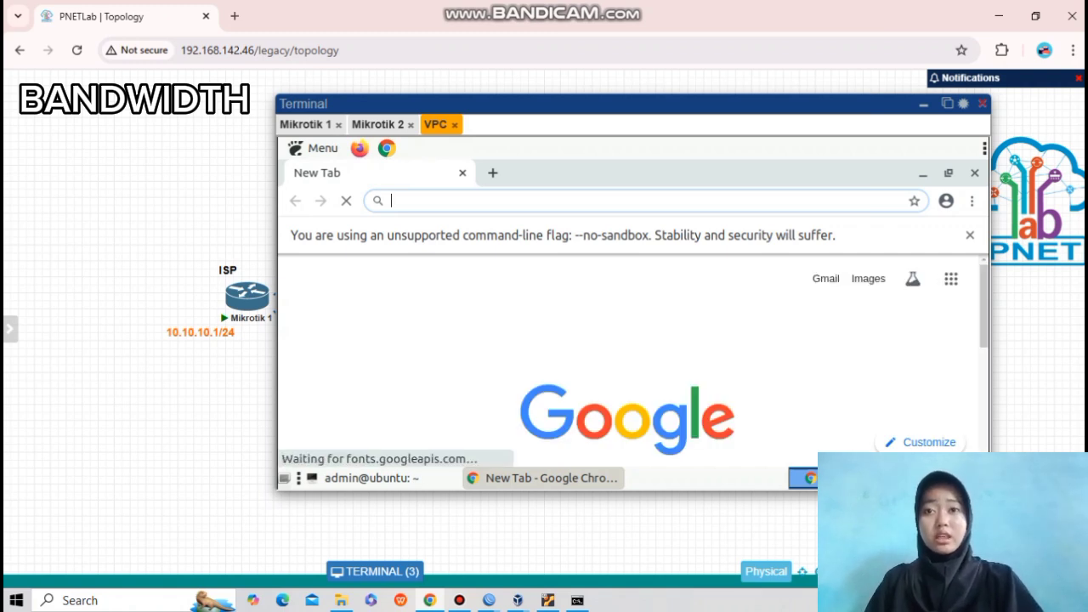
Search Google for speedtest, open the Speedtest by Ookla result and accept its privacy notice.
{"action": "type", "text": "sp"}
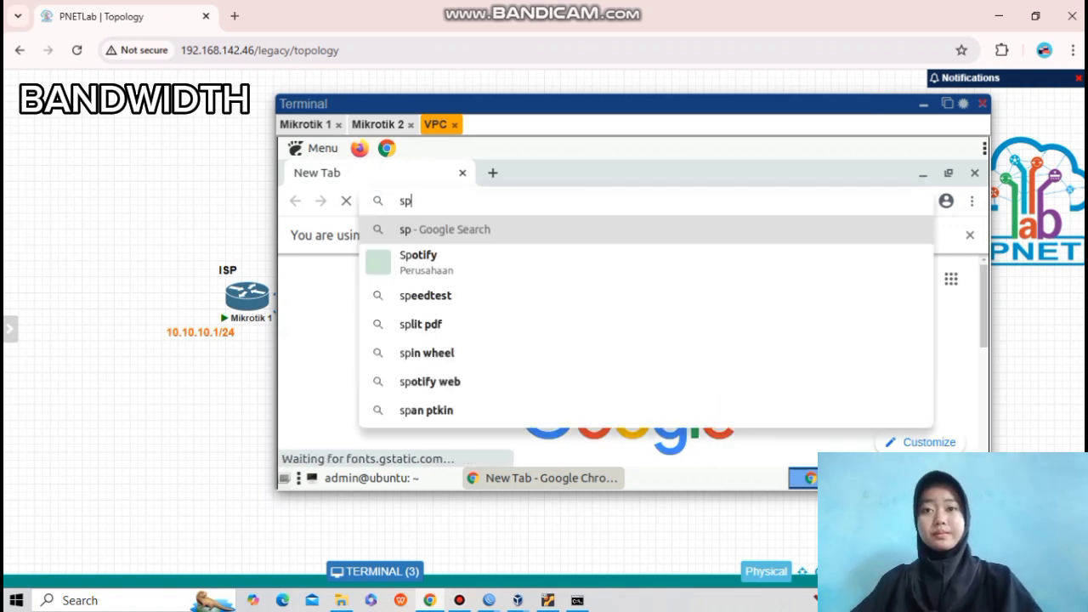
{"action": "type", "text": "ee"}
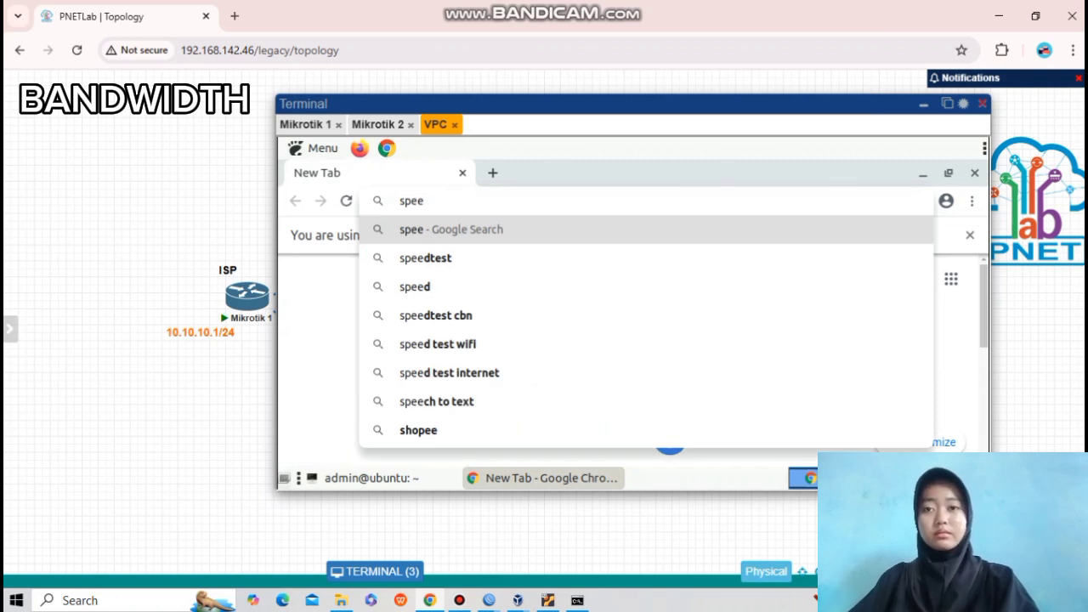
{"action": "key", "text": "Down"}
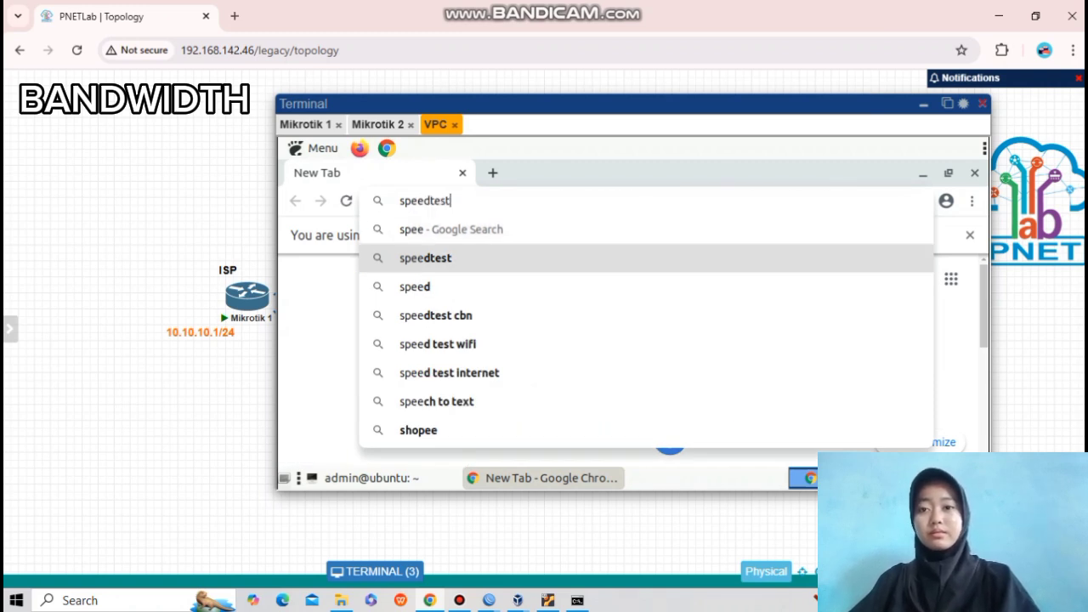
{"action": "key", "text": "Return"}
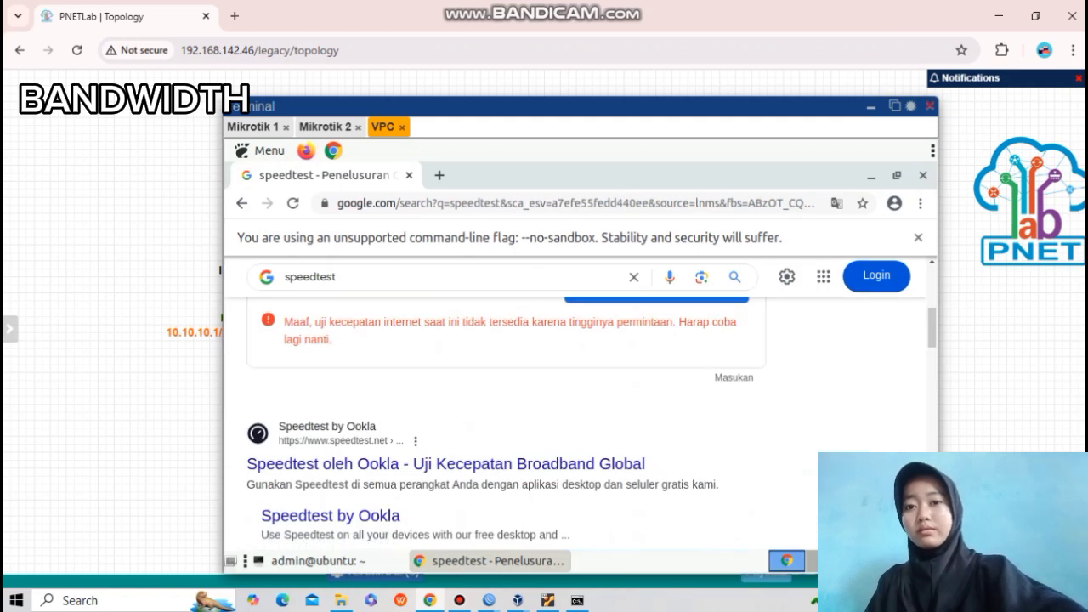
{"action": "left_click", "coordinate": [446, 464]}
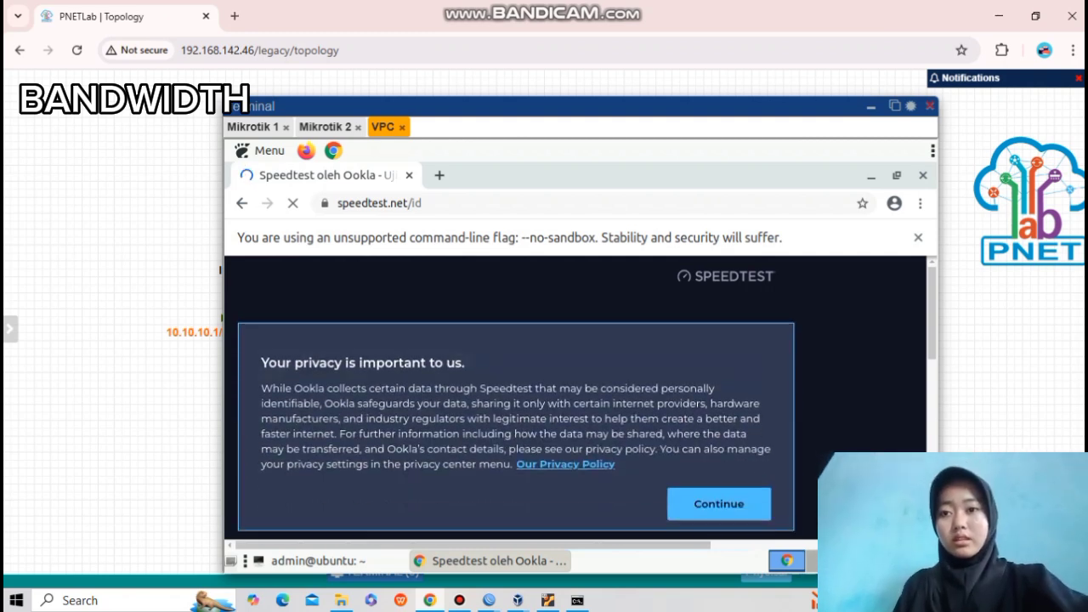
{"action": "left_click", "coordinate": [719, 504]}
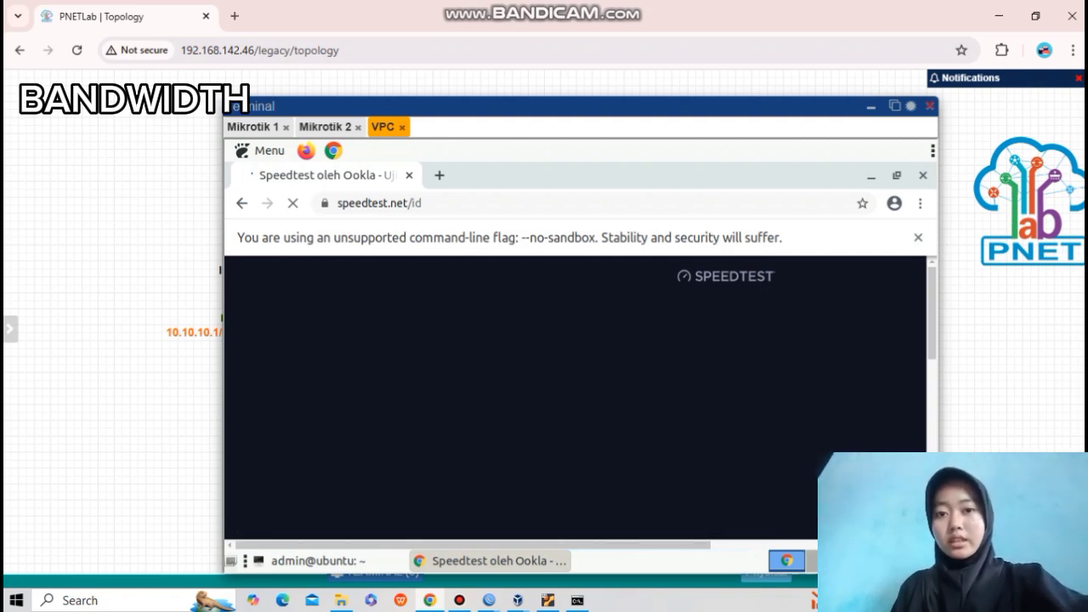